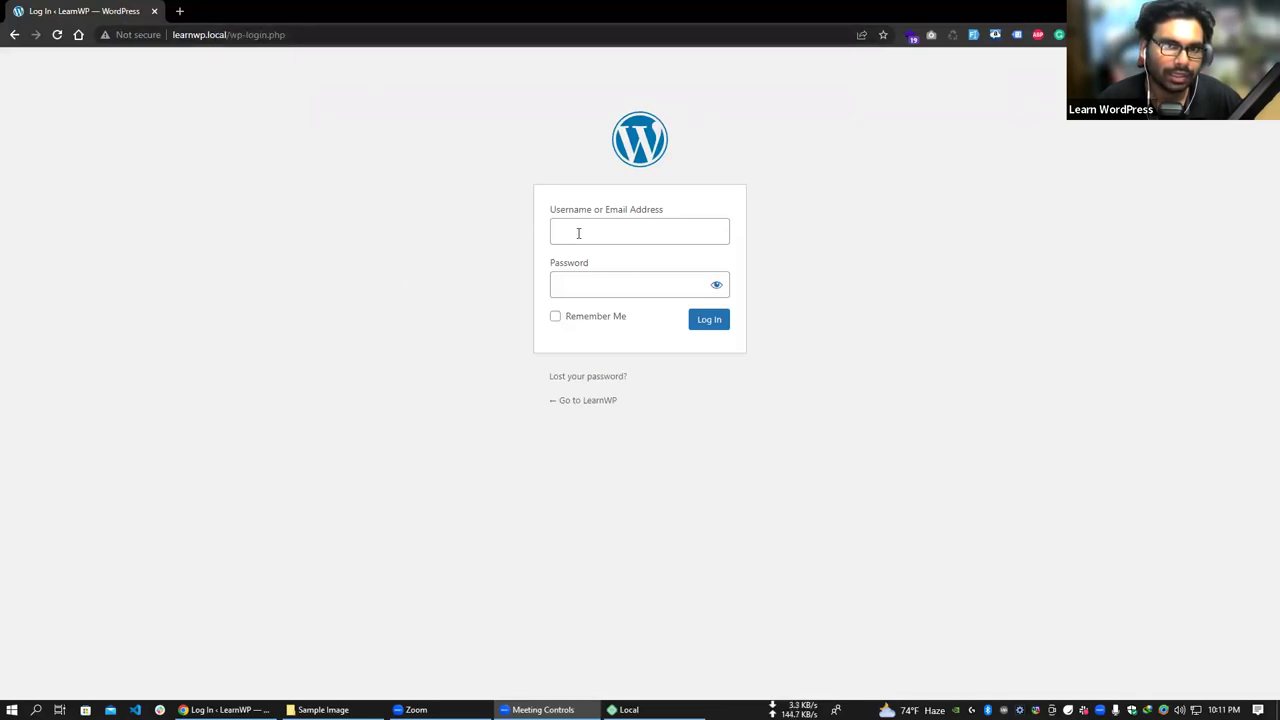
- Trim the address to learnwp.local and load the site's front page
click(232, 34)
drag(236, 34, 366, 49)
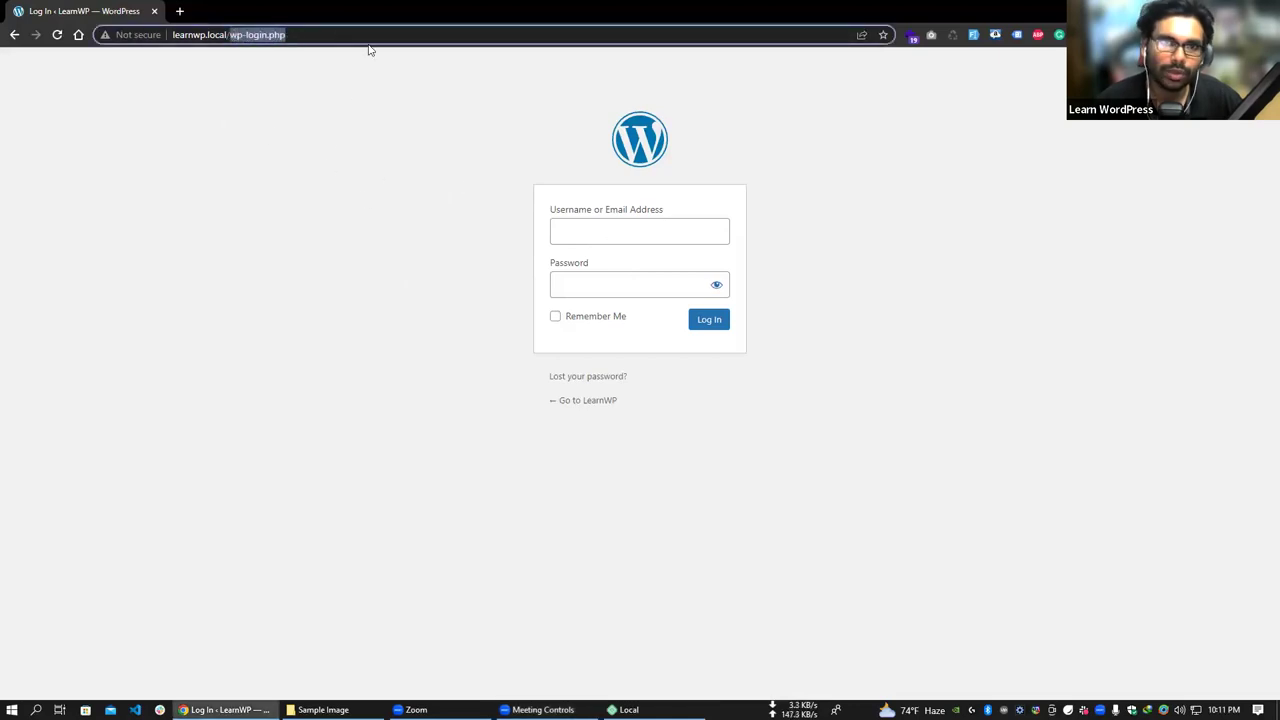
key(BackSpace)
key(Return)
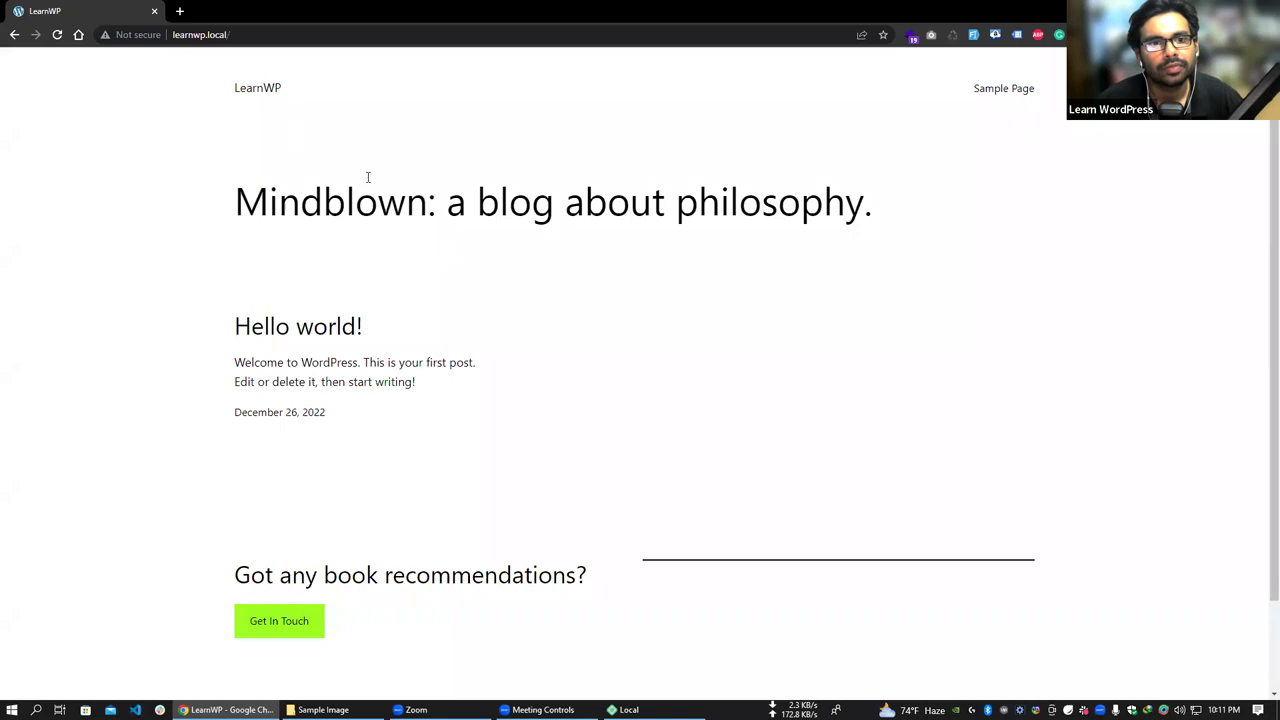
scroll(711, 414, down, 1)
scroll(711, 414, up, 1)
- Go to /wp-admin and log in with the administrator username and password
click(300, 34)
click(304, 34)
text(wp-admin)
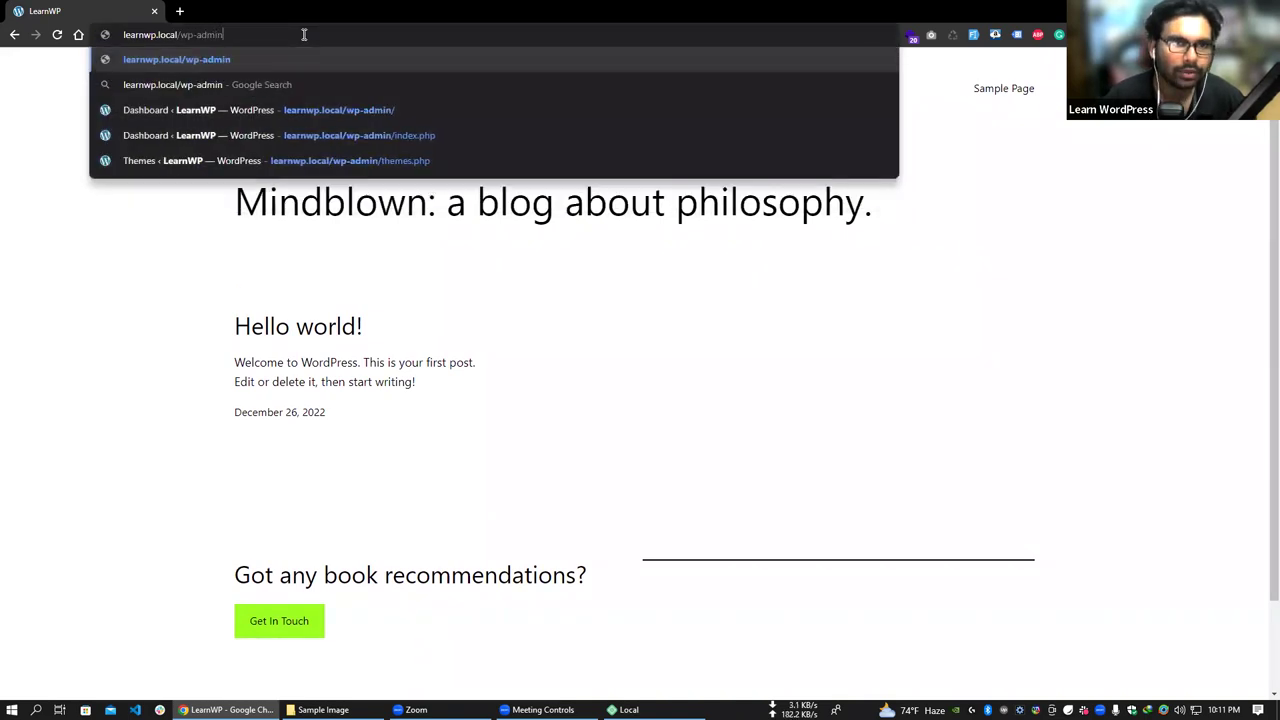
key(Return)
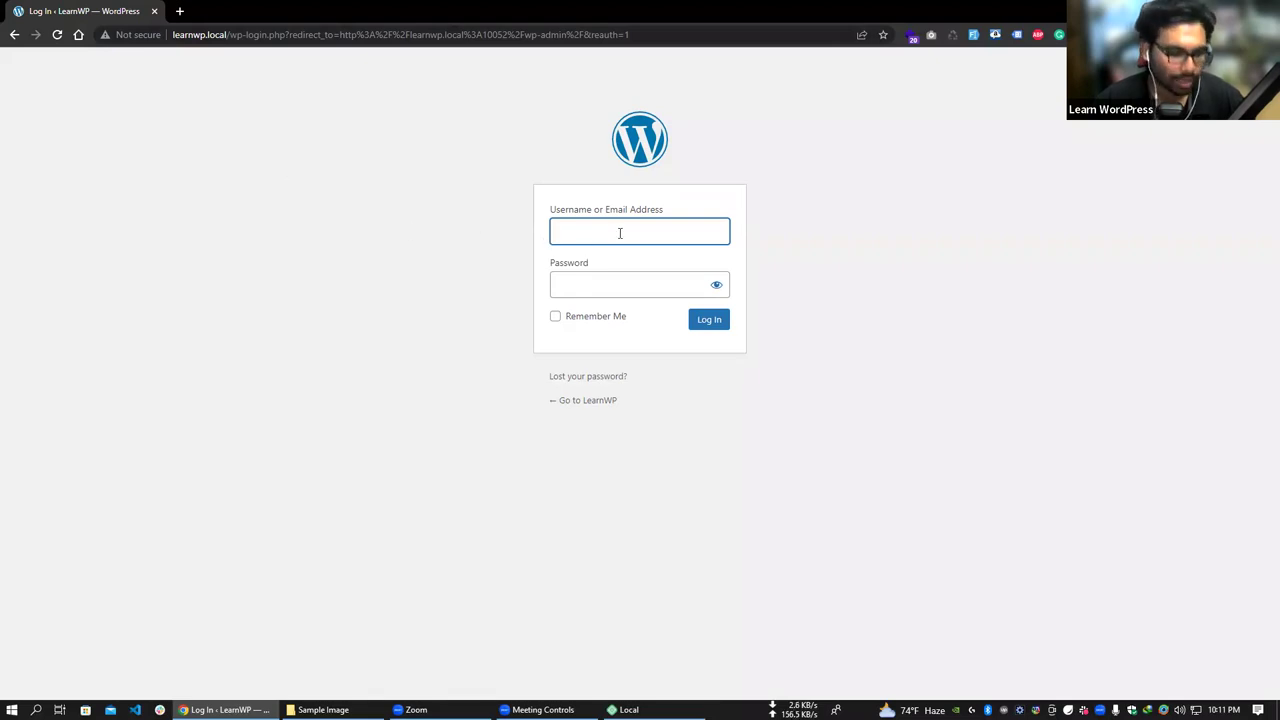
text(admin)
key(Tab)
text(admin)
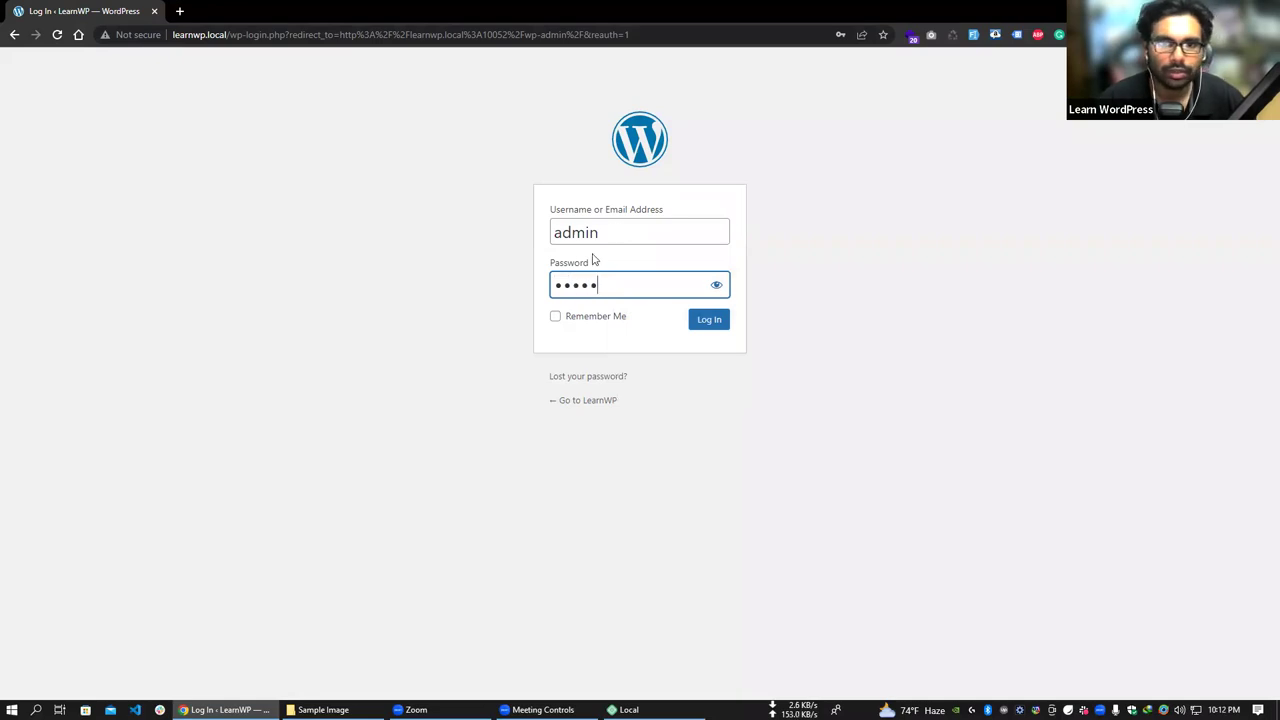
click(710, 320)
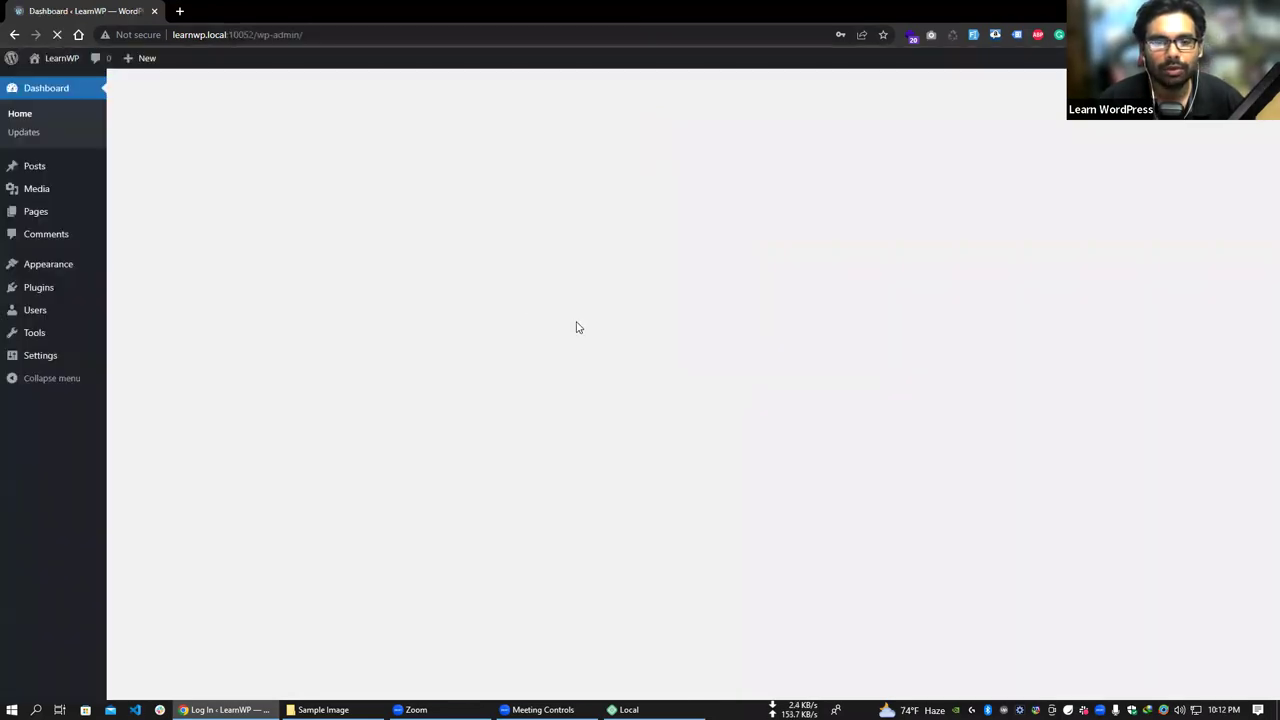
click(812, 224)
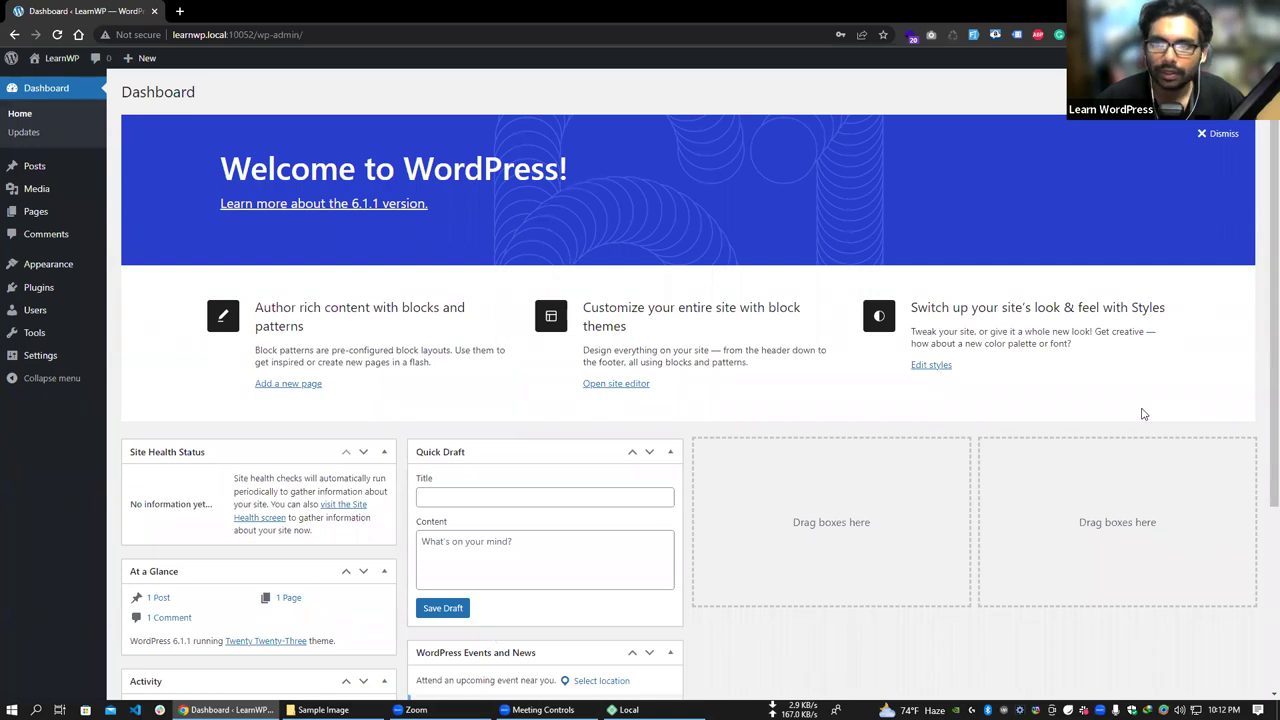
scroll(900, 409, down, 3)
scroll(800, 405, up, 3)
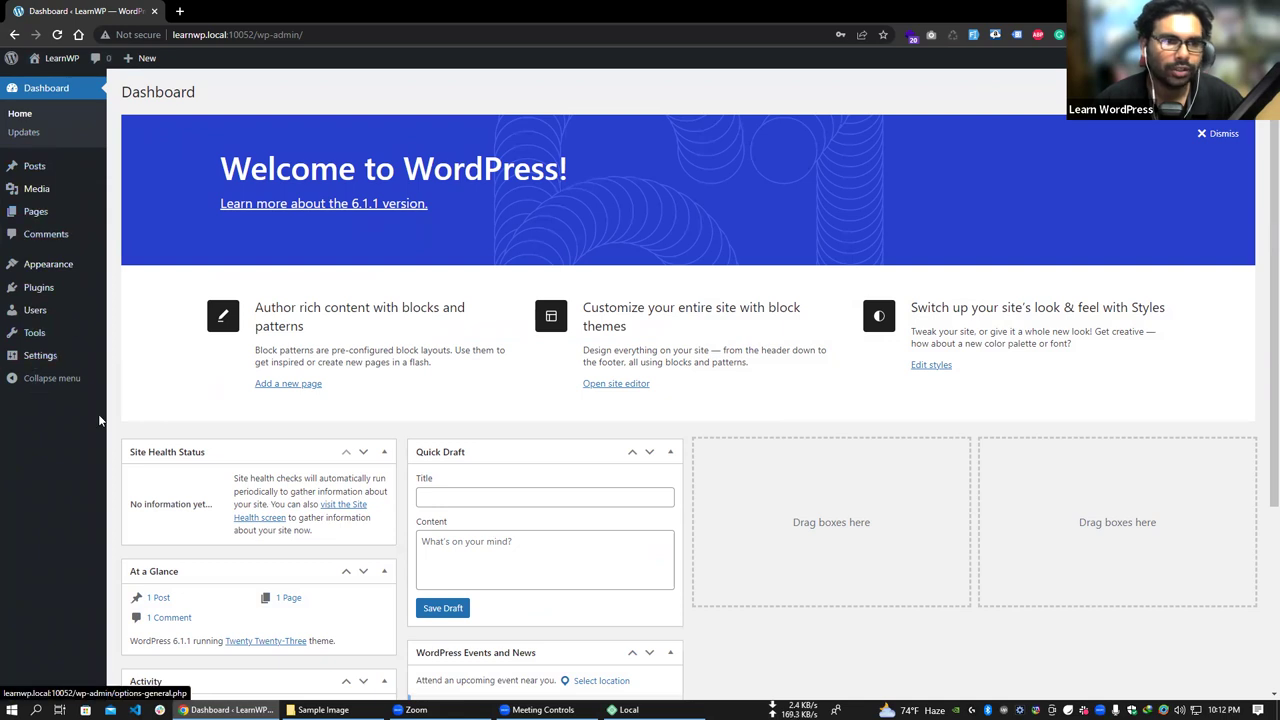
click(56, 382)
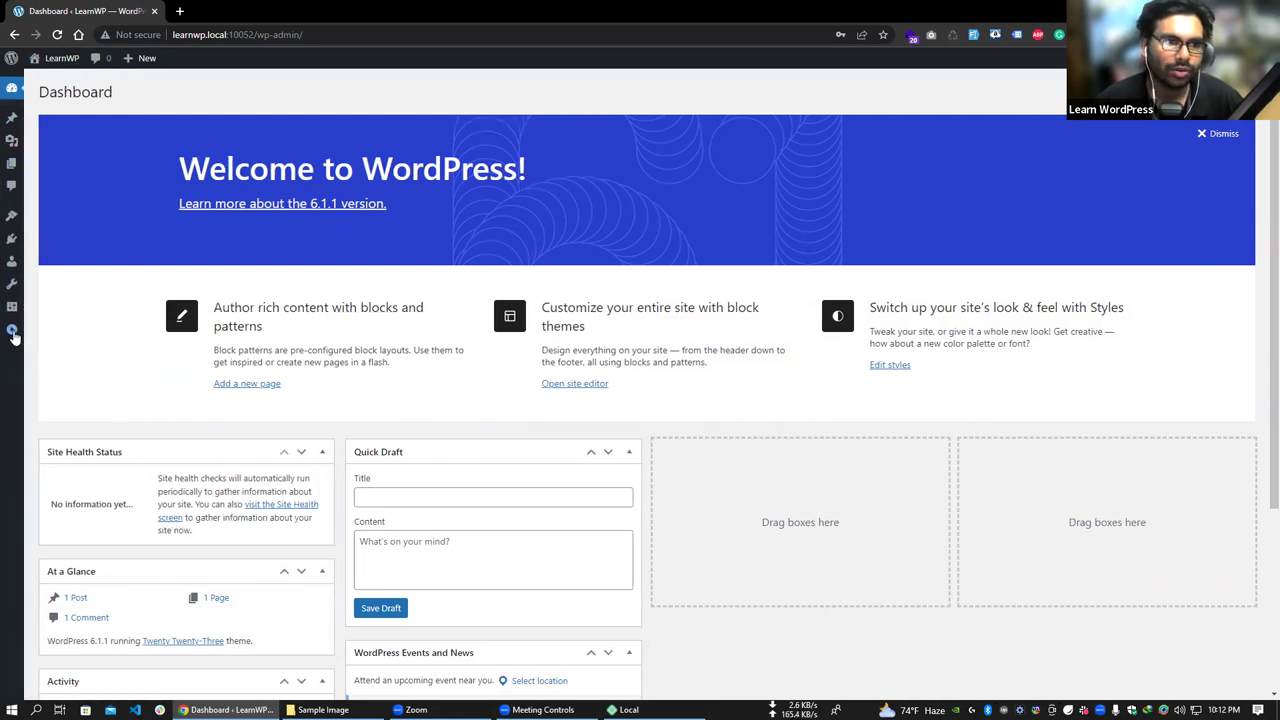
click(13, 332)
scroll(740, 420, down, 2)
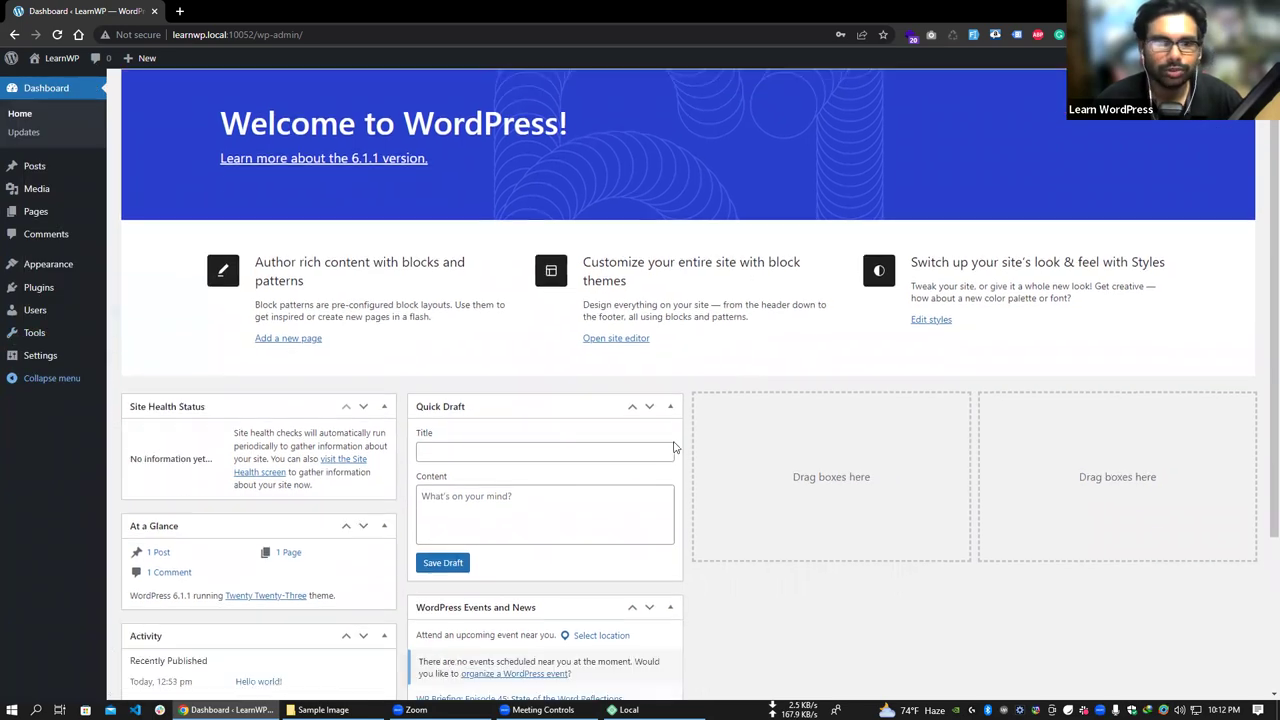
scroll(400, 280, up, 2)
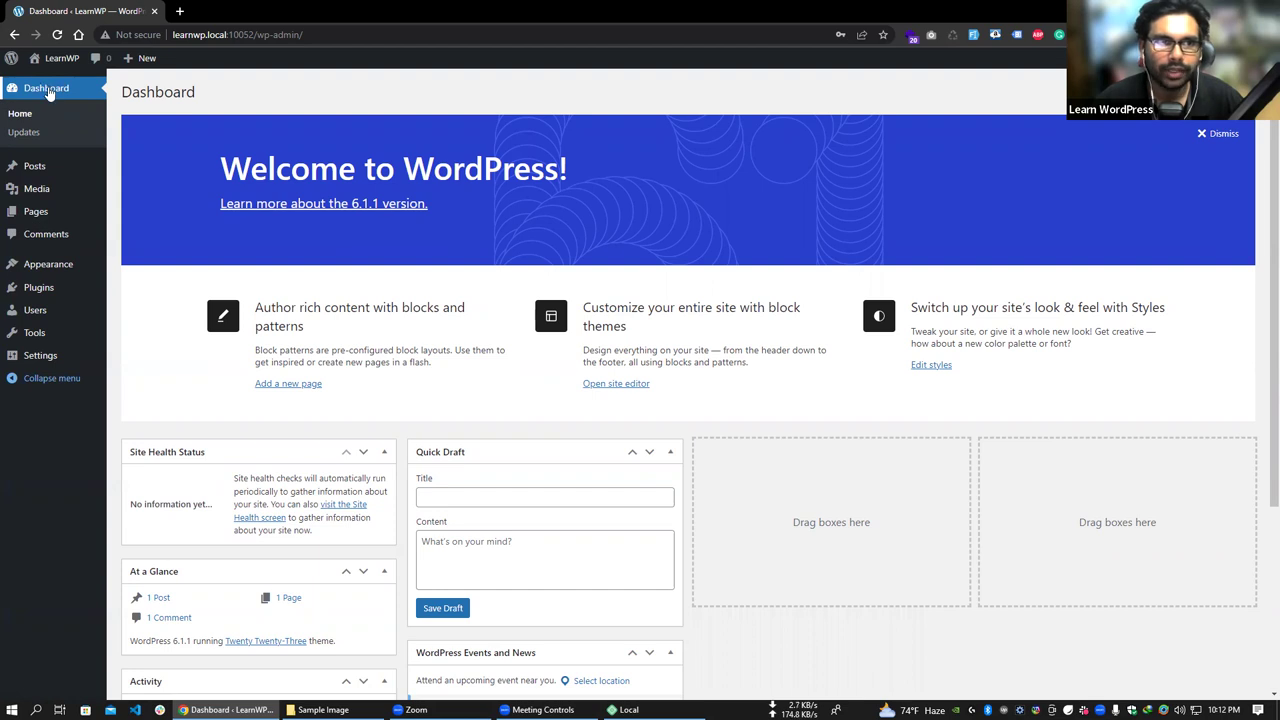
- Browse the Posts, Media and Pages screens, then start a new post from Posts
click(38, 172)
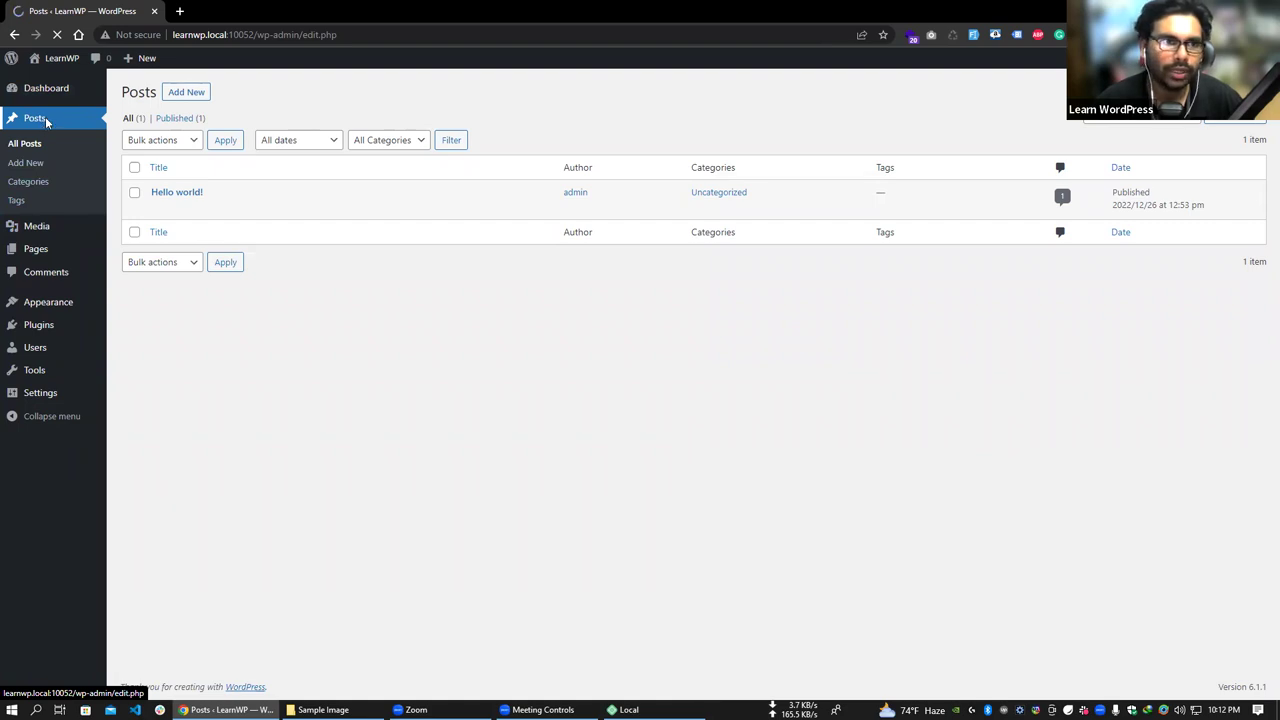
click(36, 228)
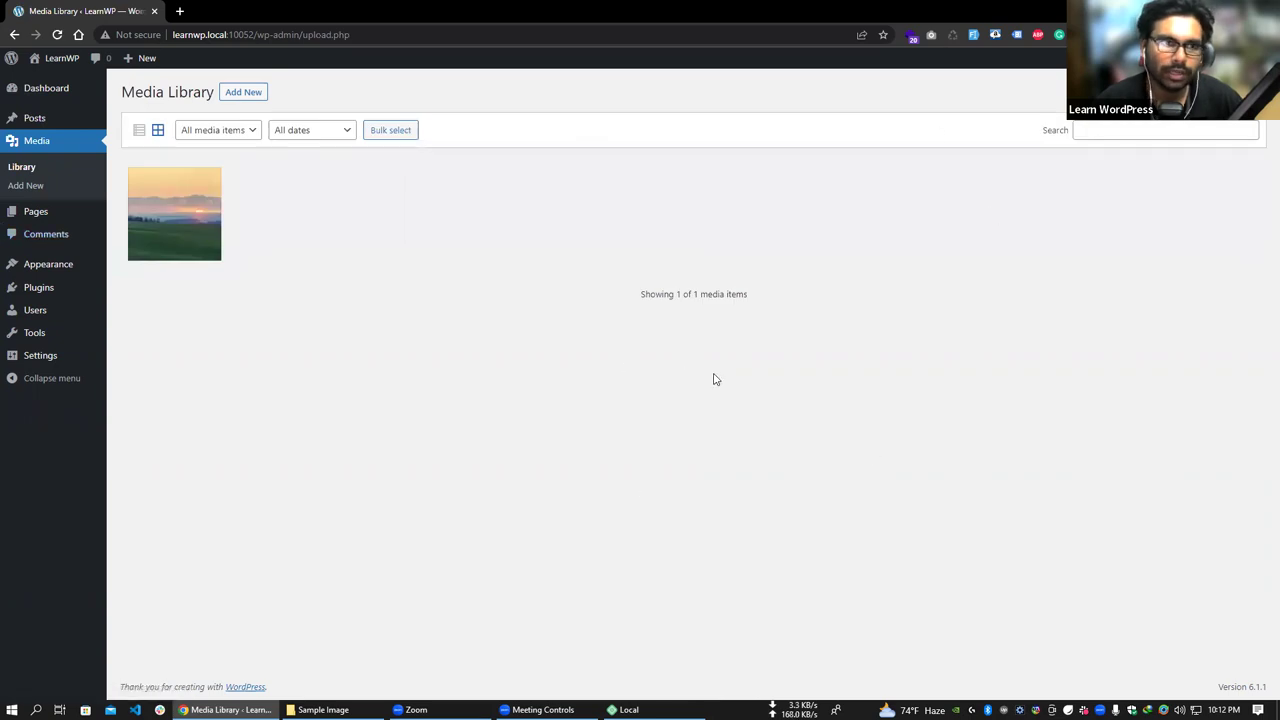
click(74, 215)
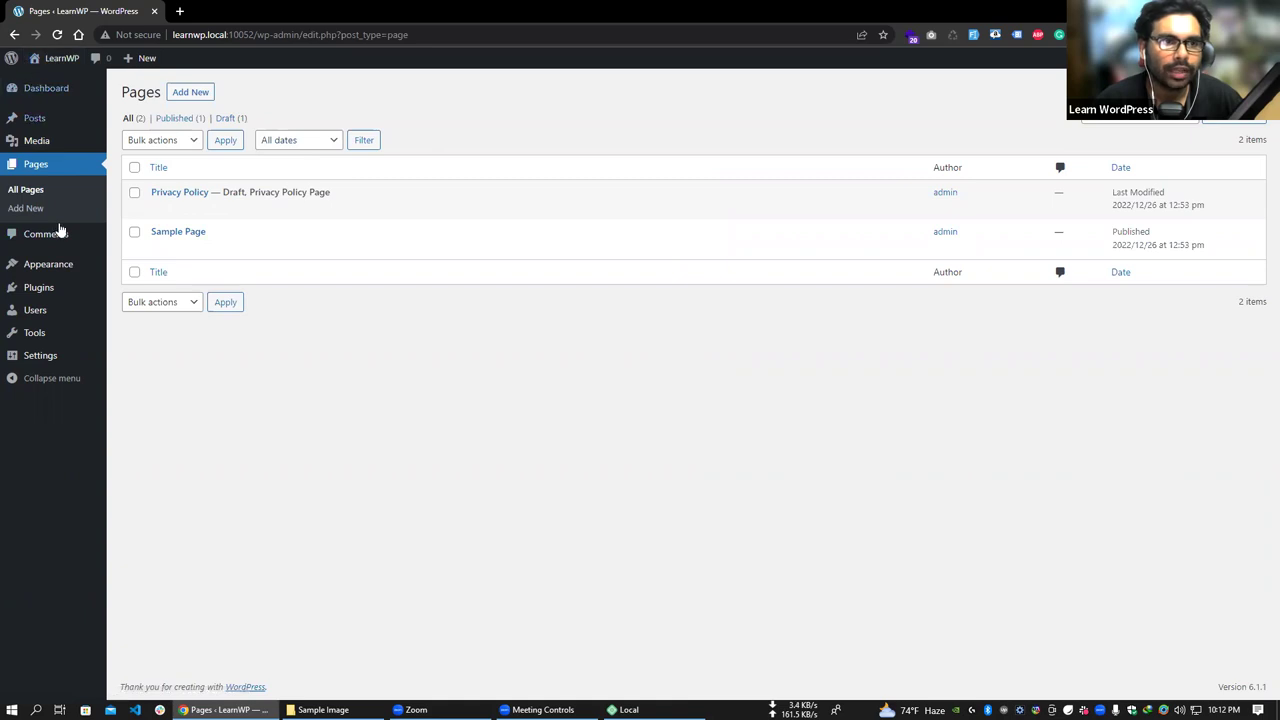
click(47, 112)
mouse_move(48, 101)
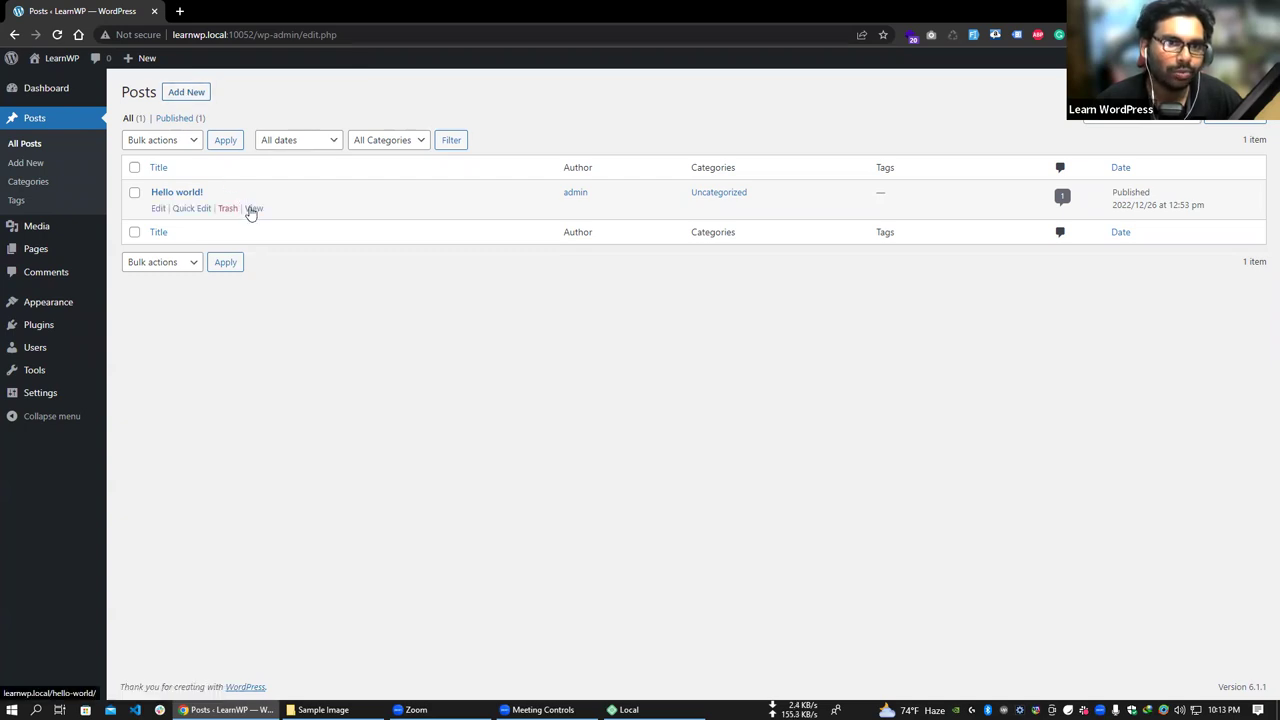
click(180, 99)
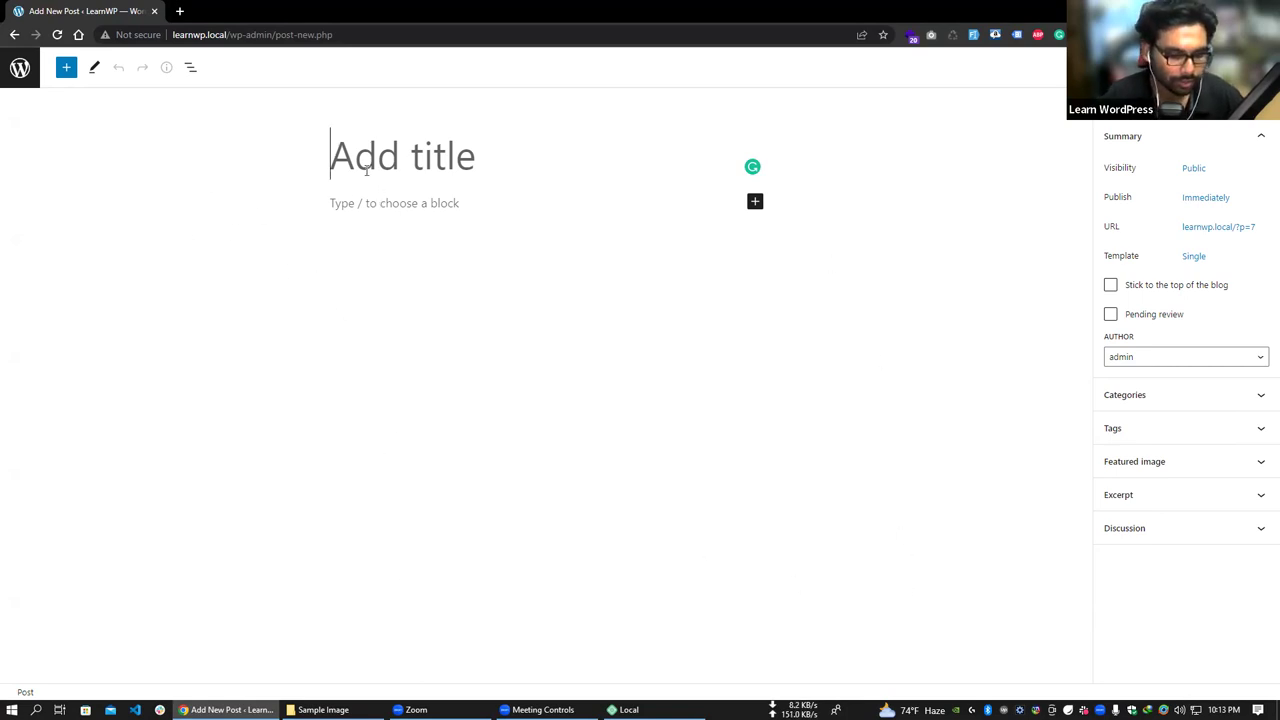
- Title the post 'New Post', write 'Test Post Hello 1 2 3' as its body, and publish
text(New Post)
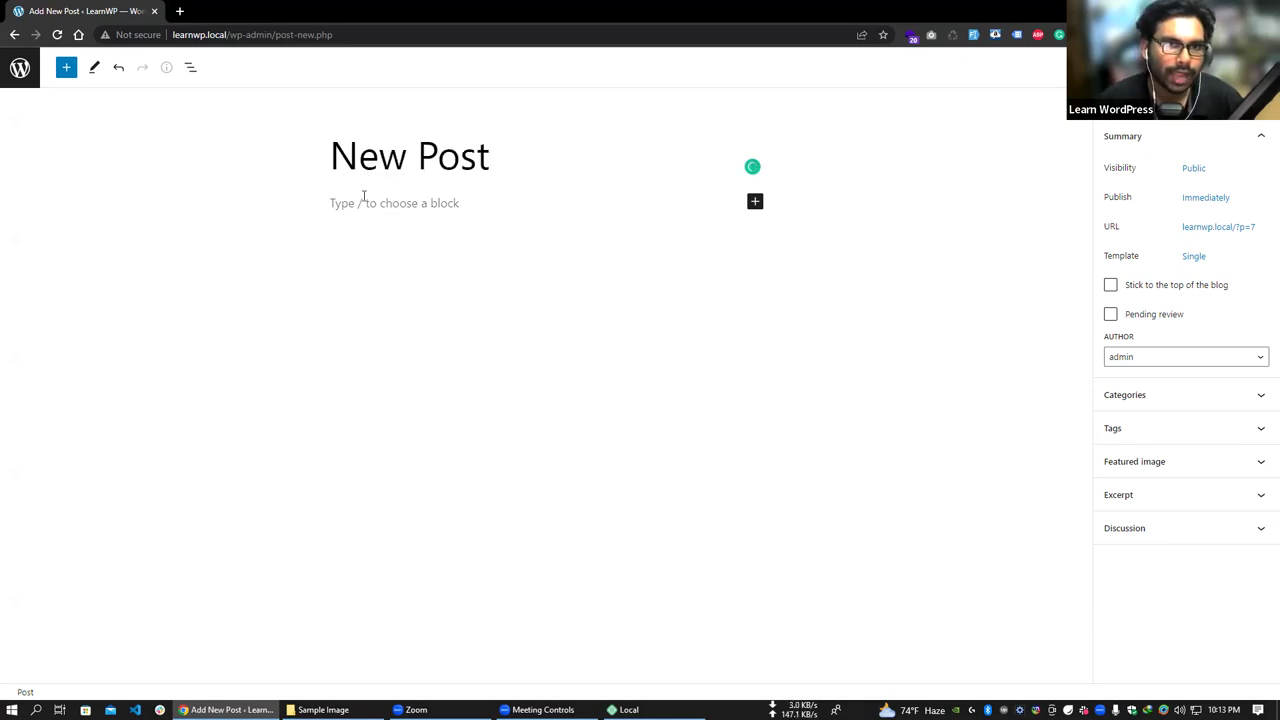
click(366, 203)
text(Te)
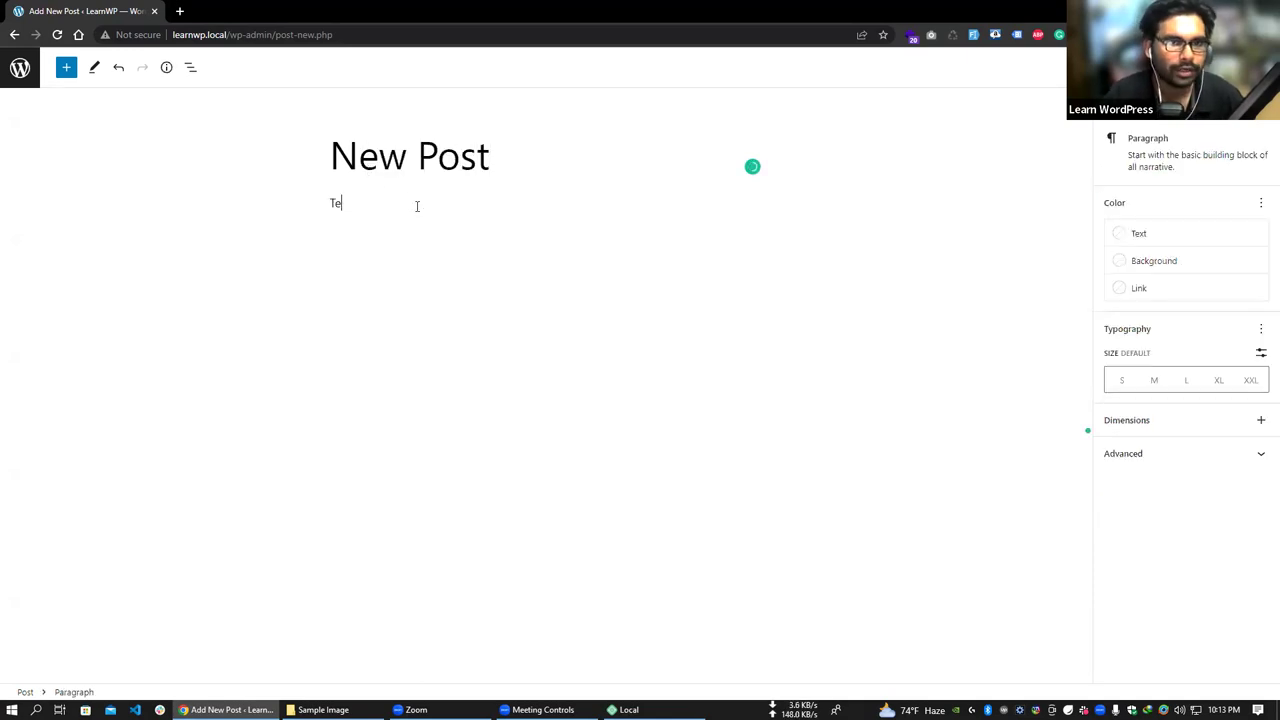
text(st)
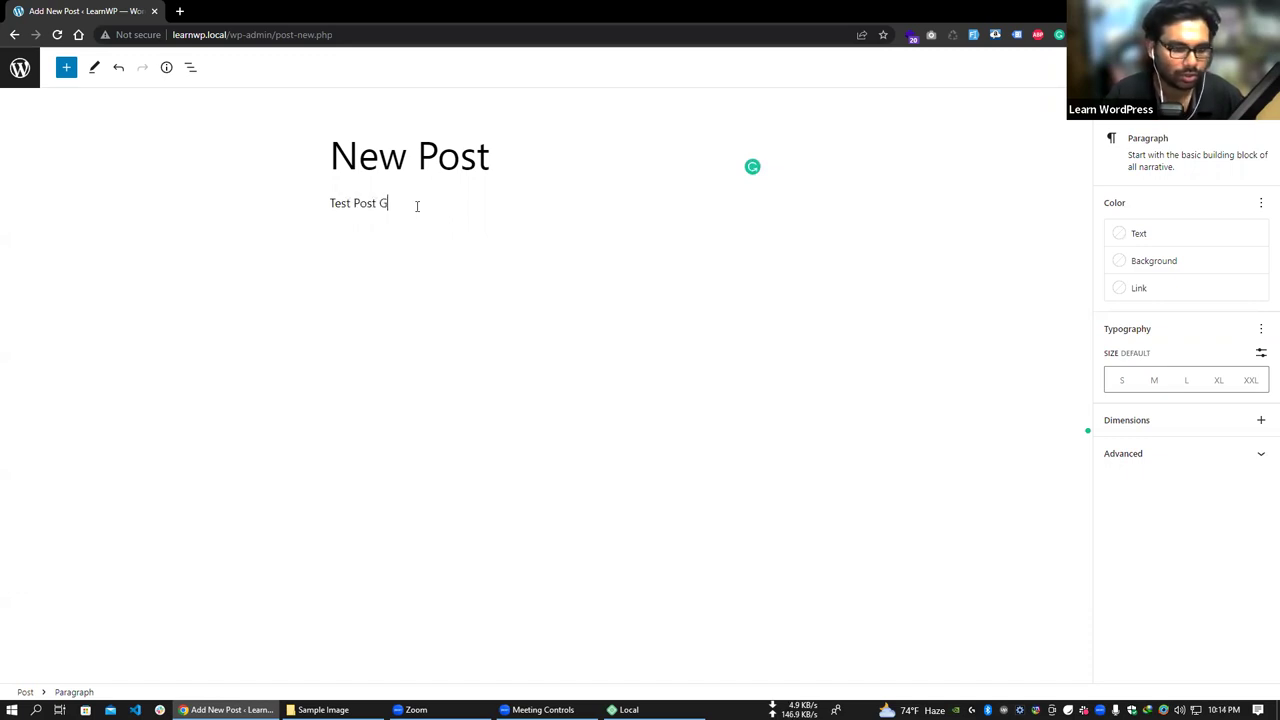
text( Post Hello 1 2 3)
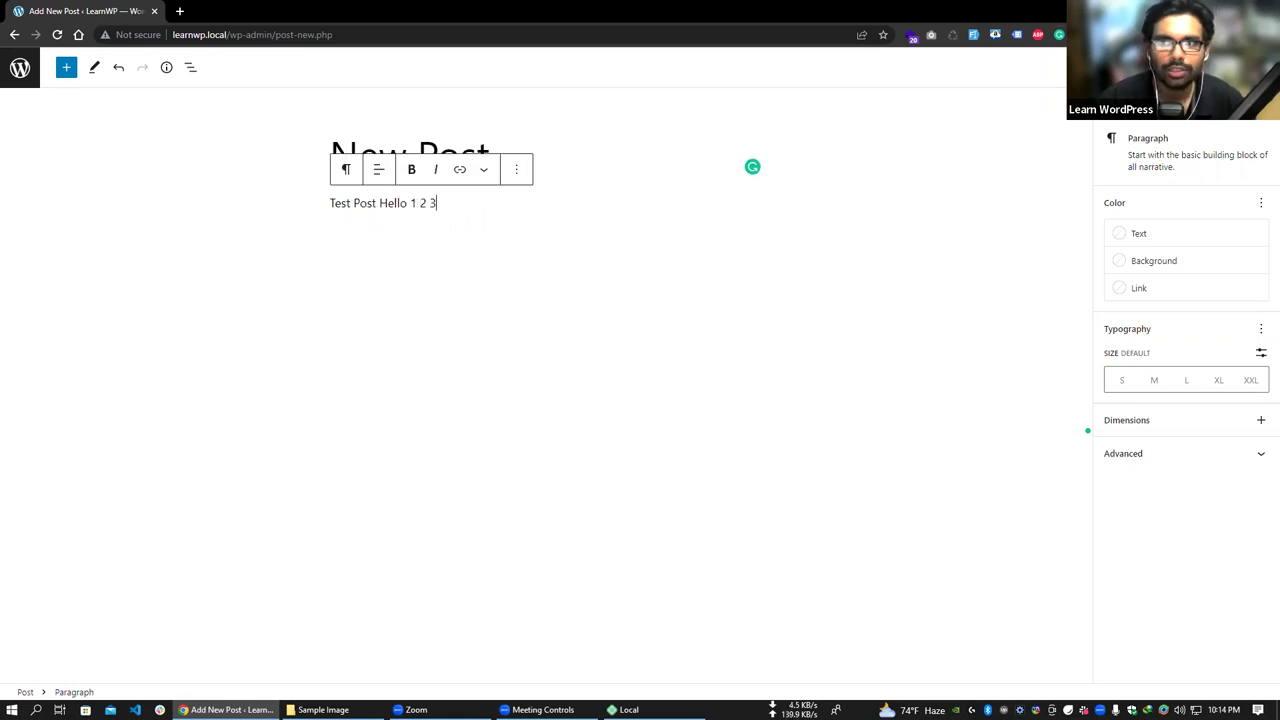
click(1235, 67)
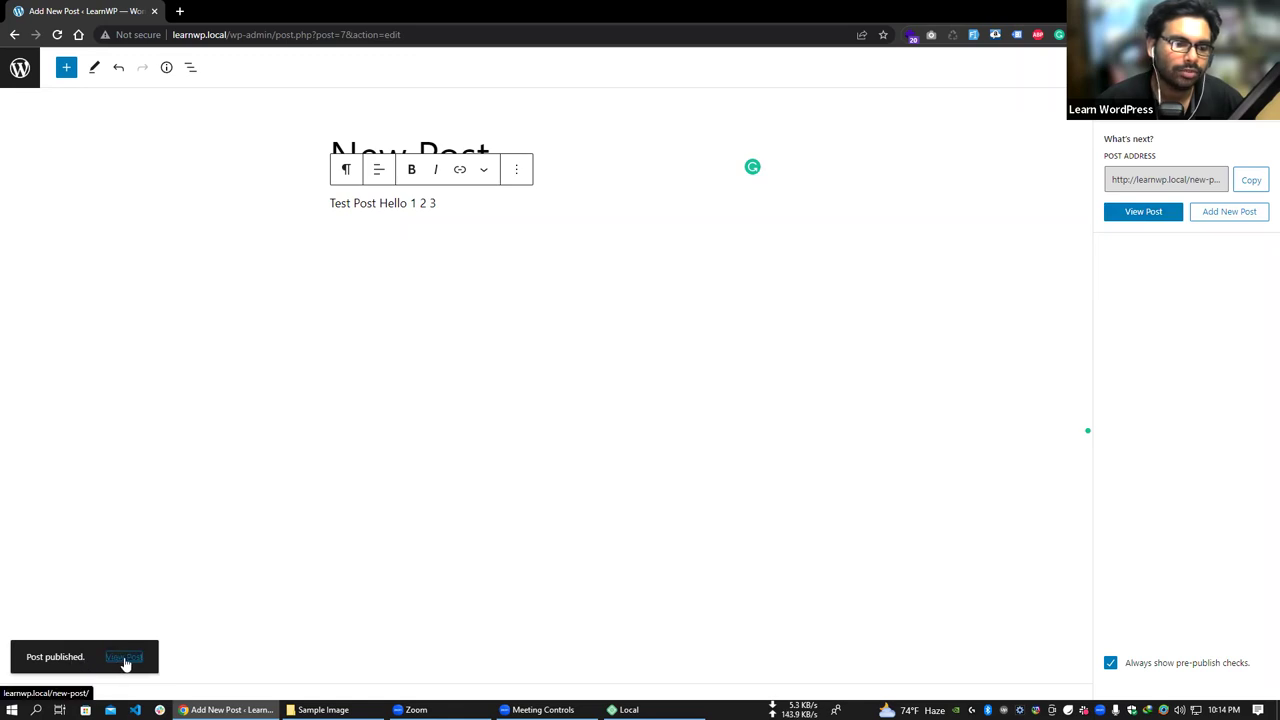
- View New Post on the live site, then return via the Dashboard to All Posts
click(121, 659)
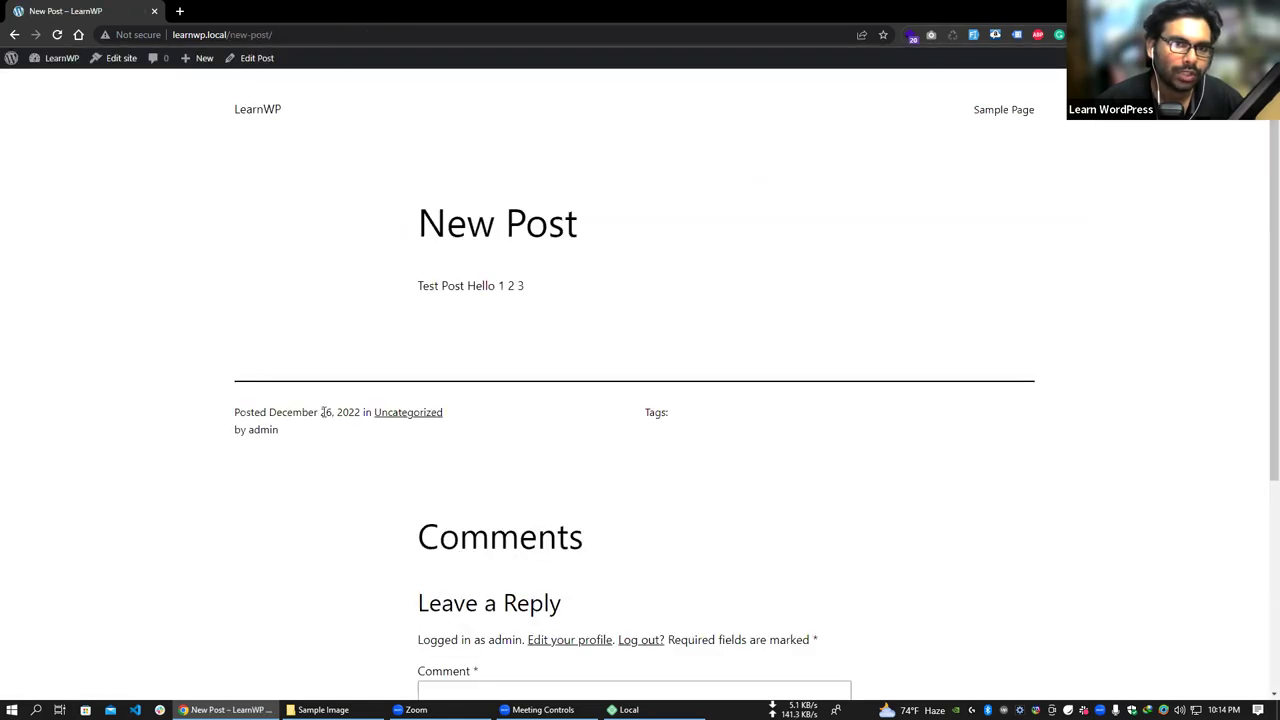
scroll(538, 306, down, 3)
scroll(509, 354, up, 3)
drag(417, 223, 598, 223)
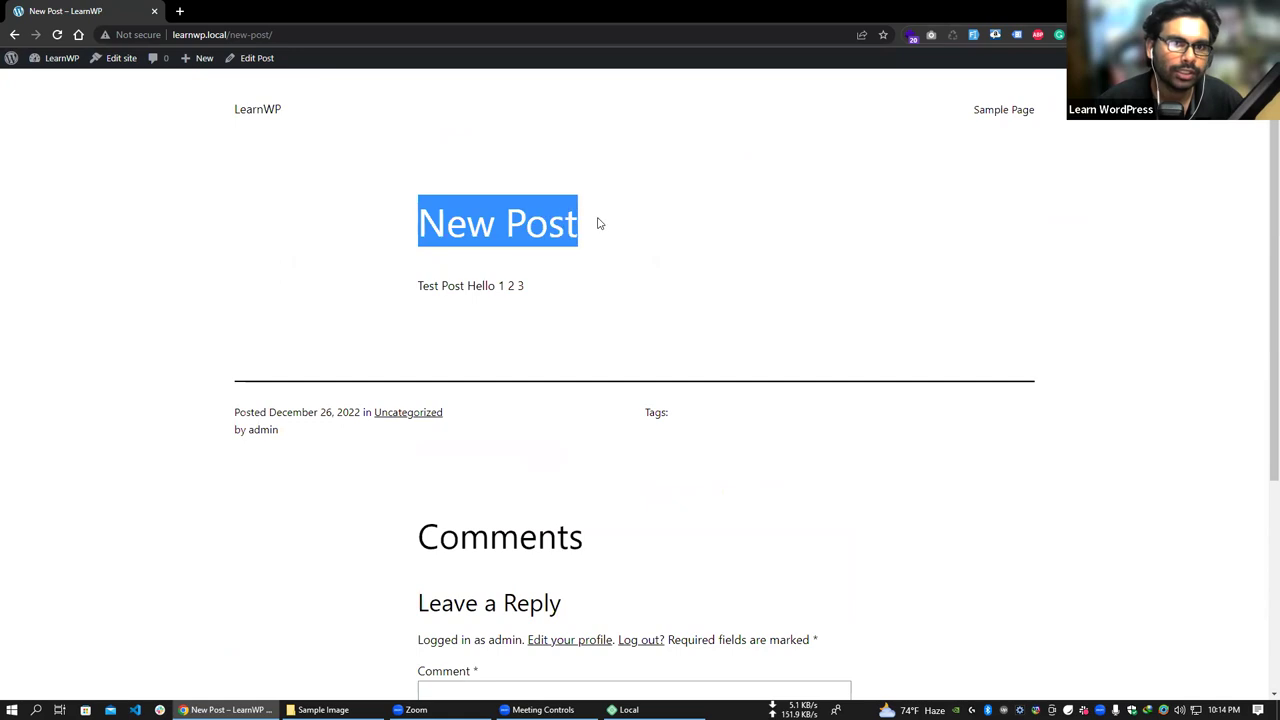
drag(417, 286, 500, 309)
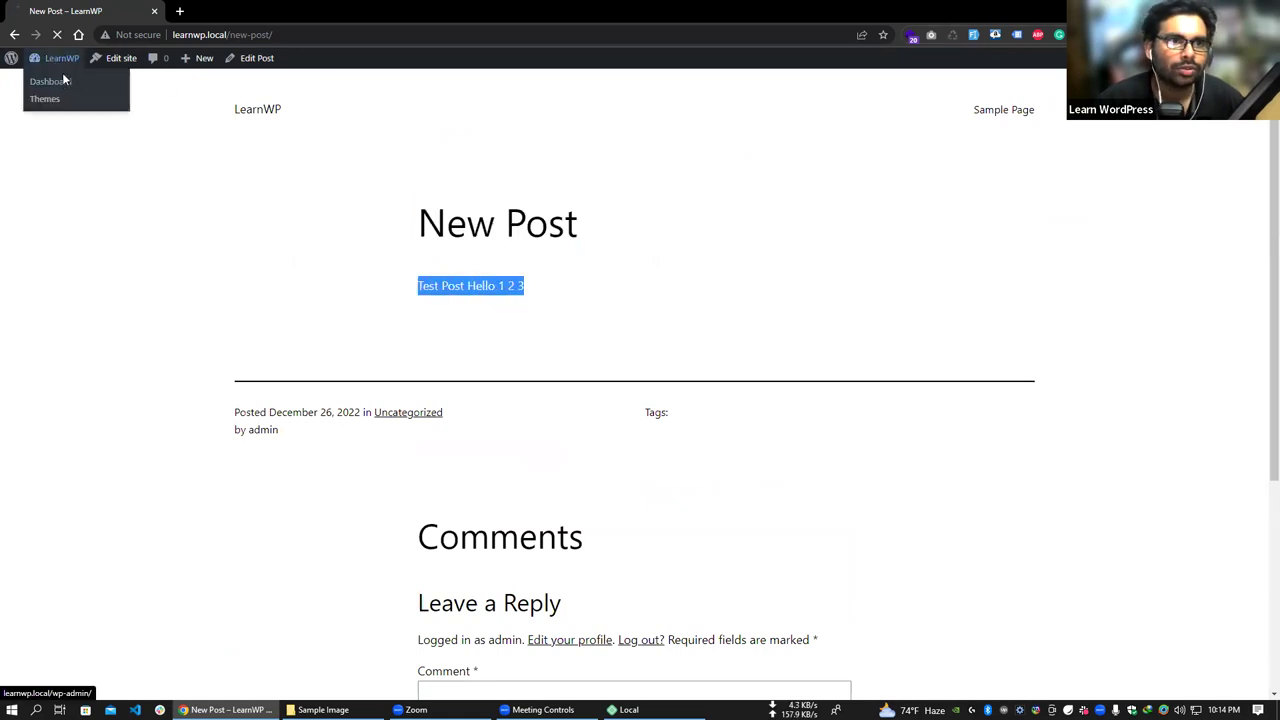
click(62, 80)
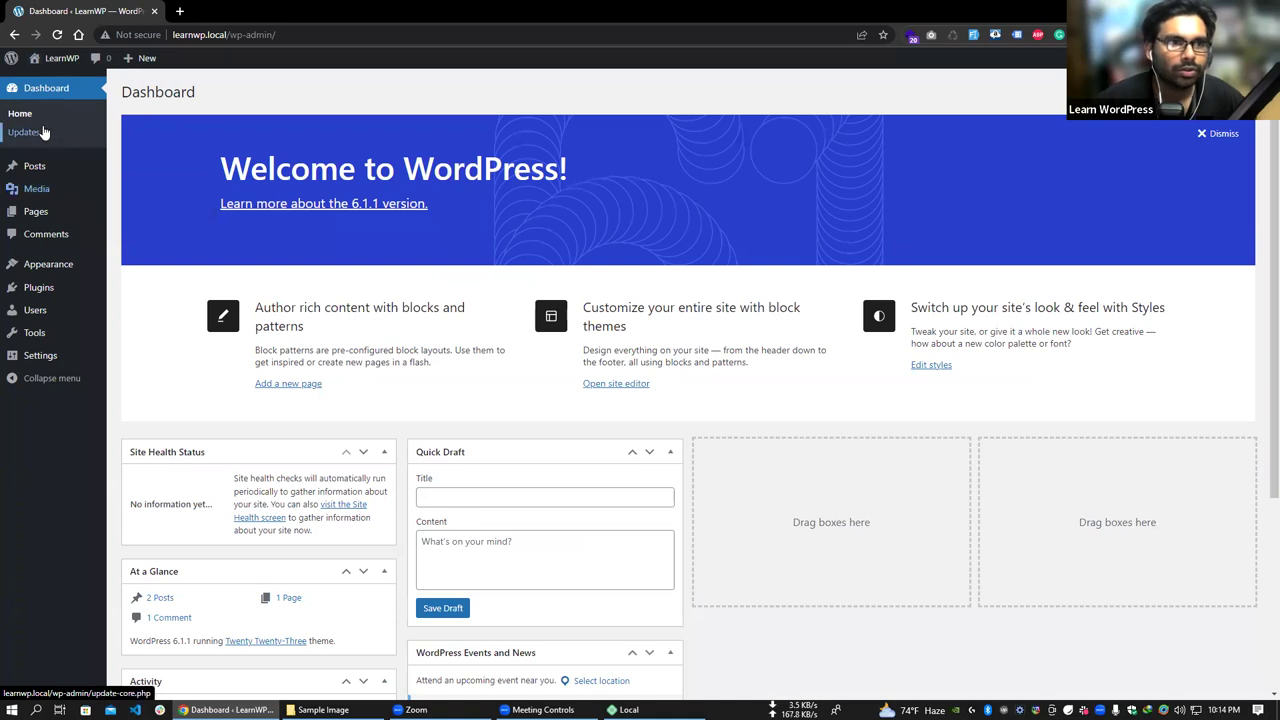
click(127, 172)
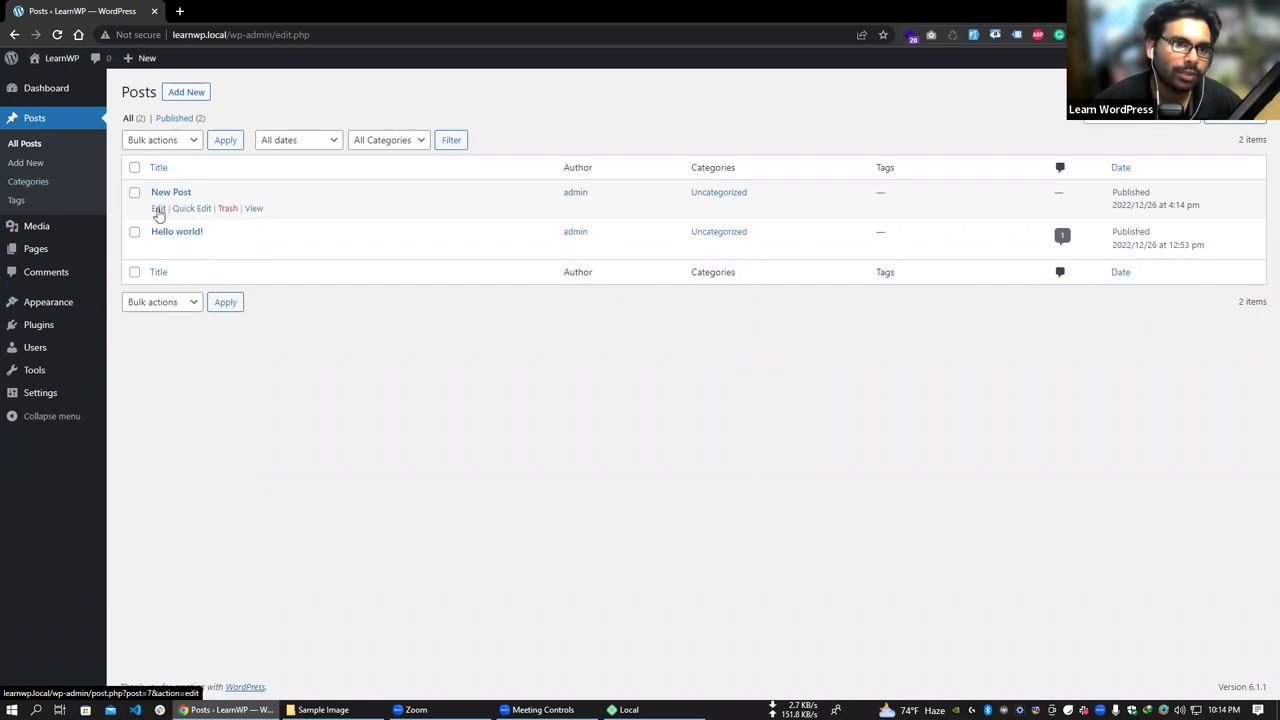
- Open New Post in the editor and add a new category 'Cat 1'
click(158, 210)
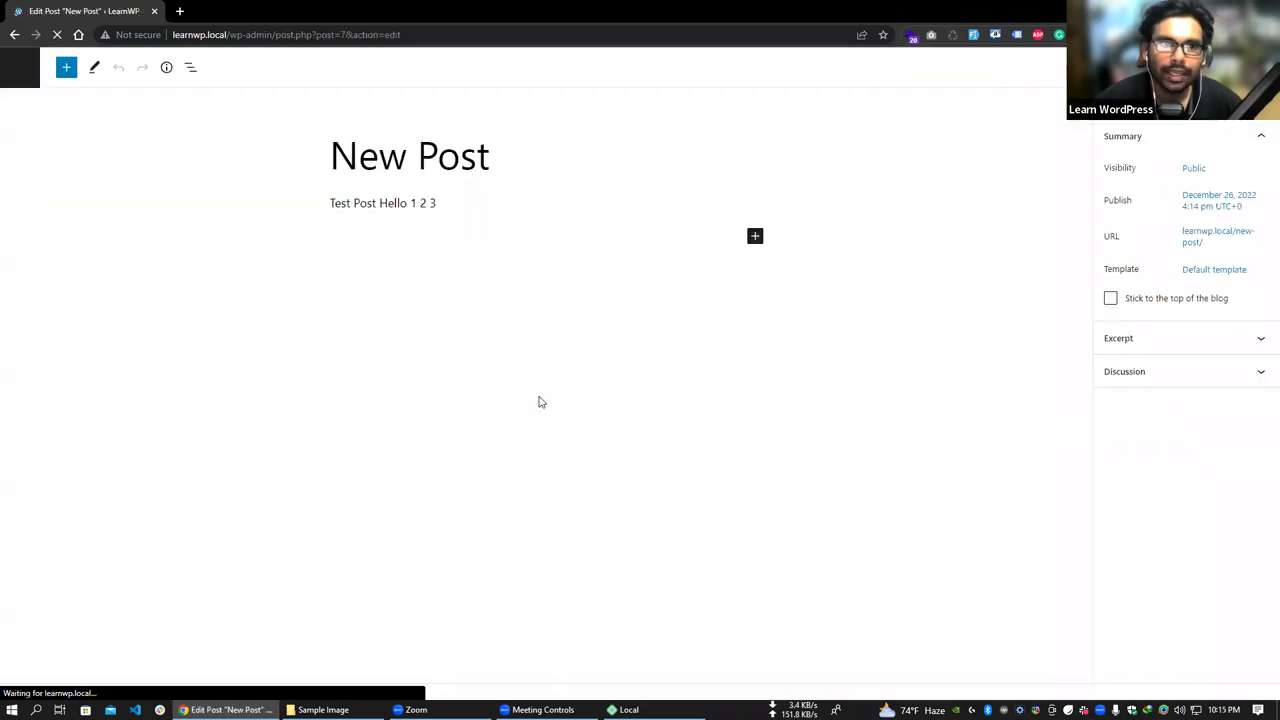
click(1180, 412)
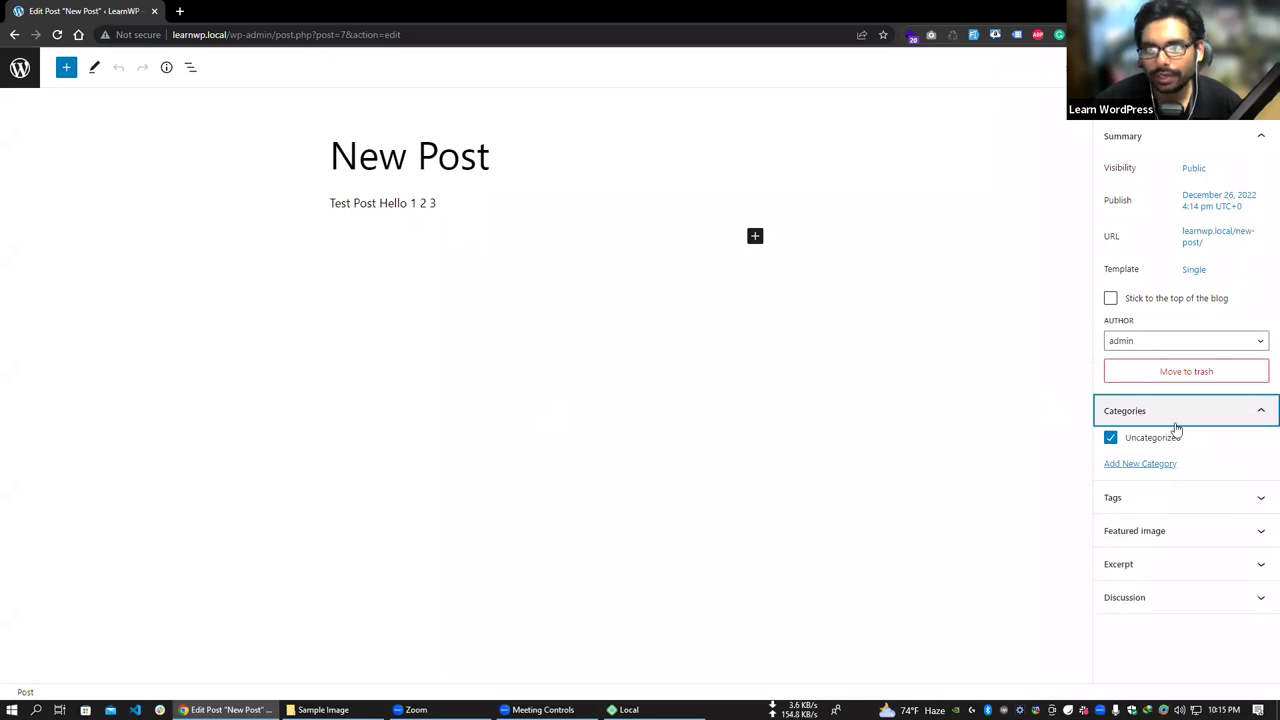
click(1145, 465)
click(1143, 497)
text(Ca)
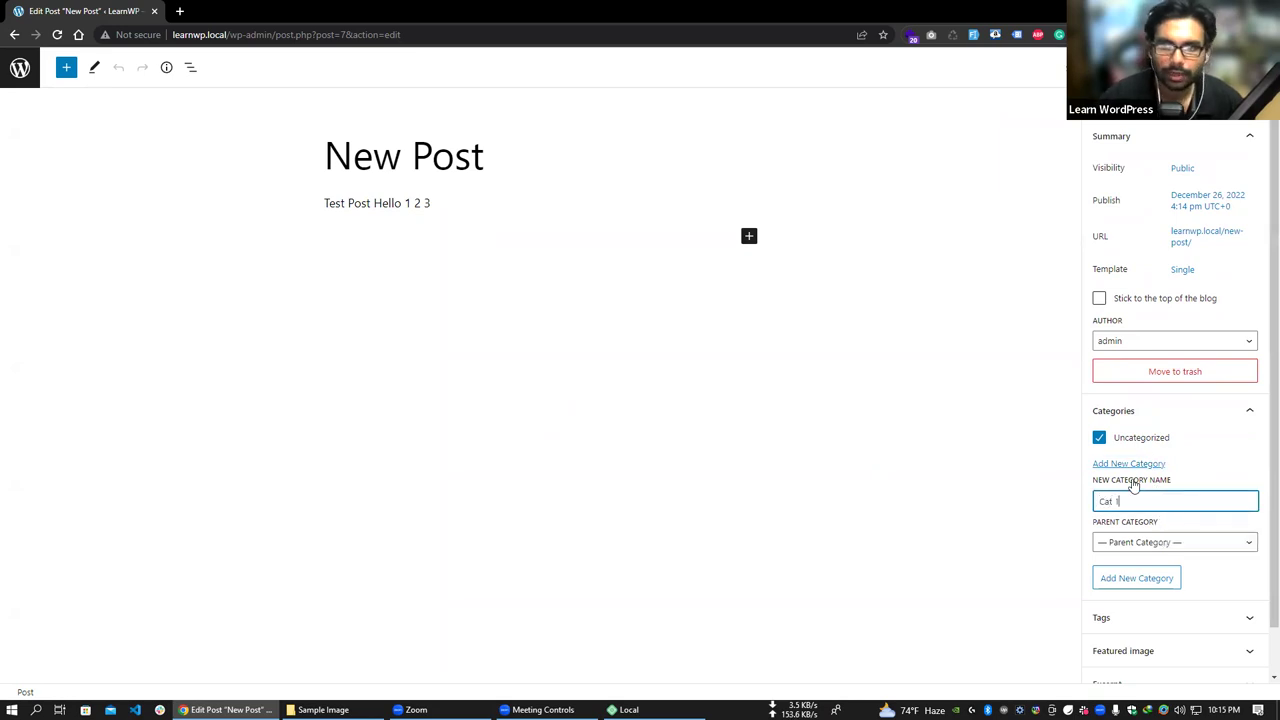
text(t 1)
key(Return)
- Add a second category 'Cat 2', update the post, and exit to the posts list
scroll(1145, 470, down, 1)
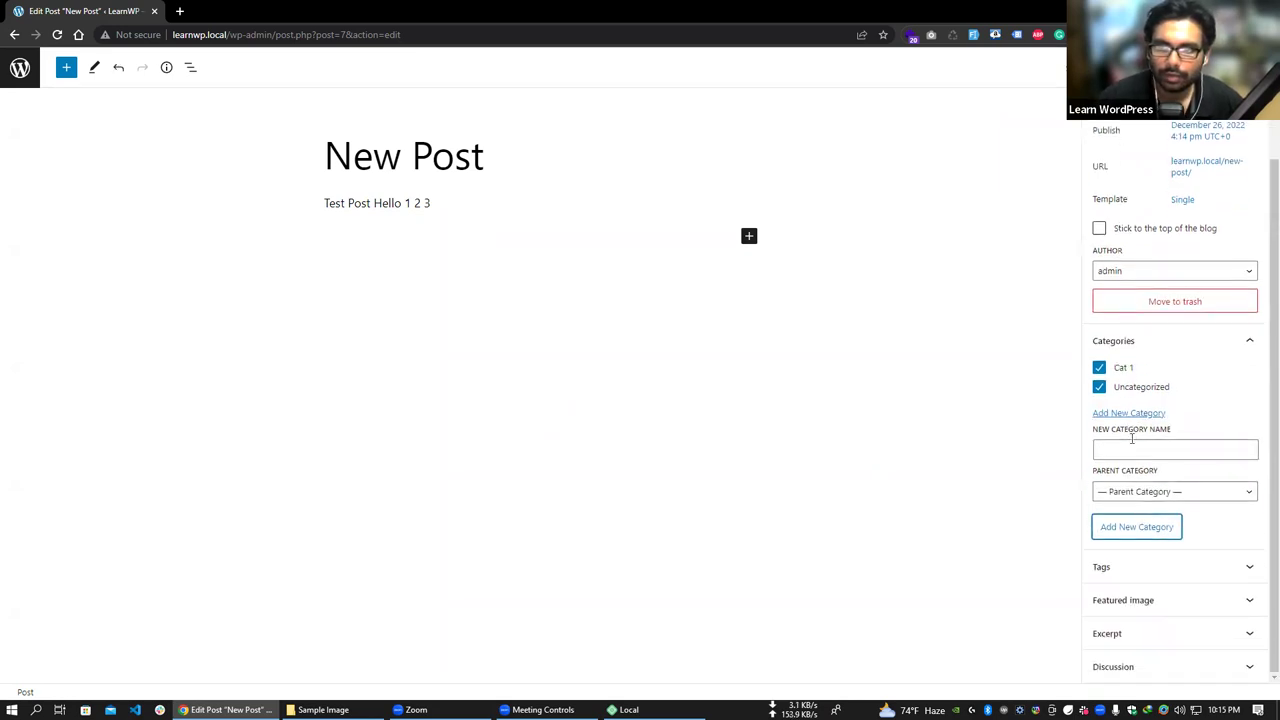
click(1136, 449)
text(Cat 2)
click(1140, 528)
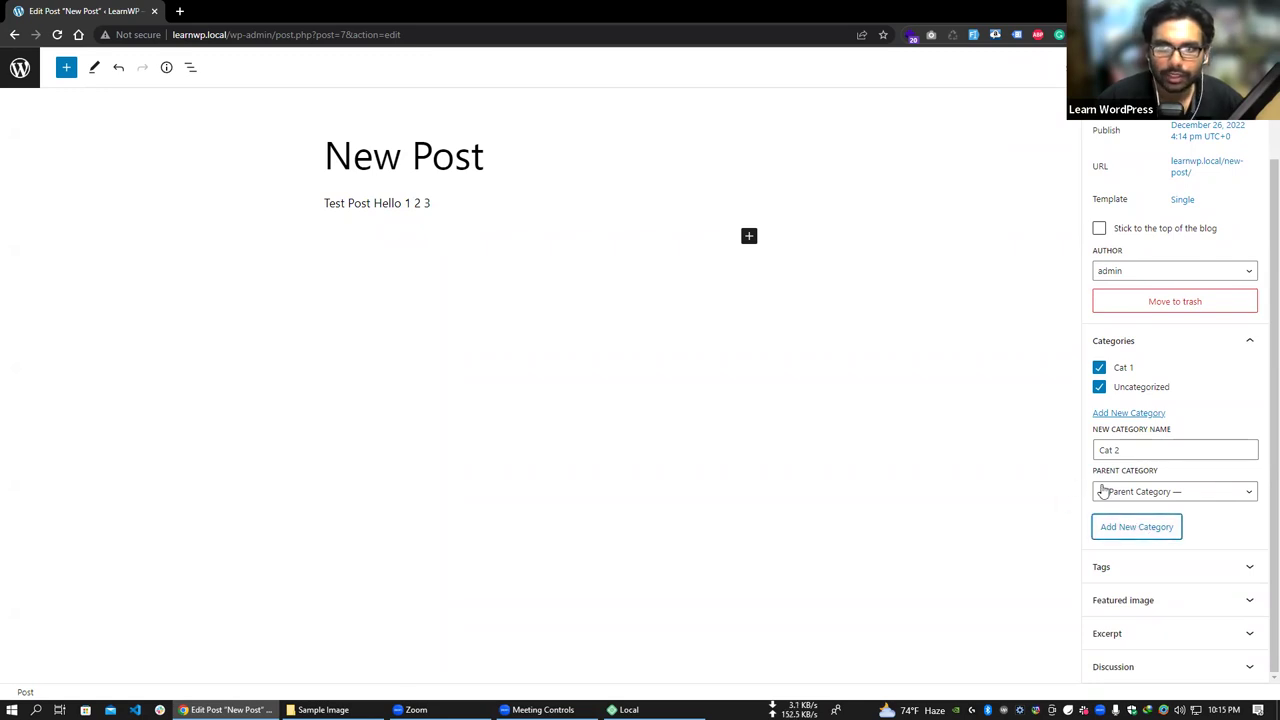
key(Return)
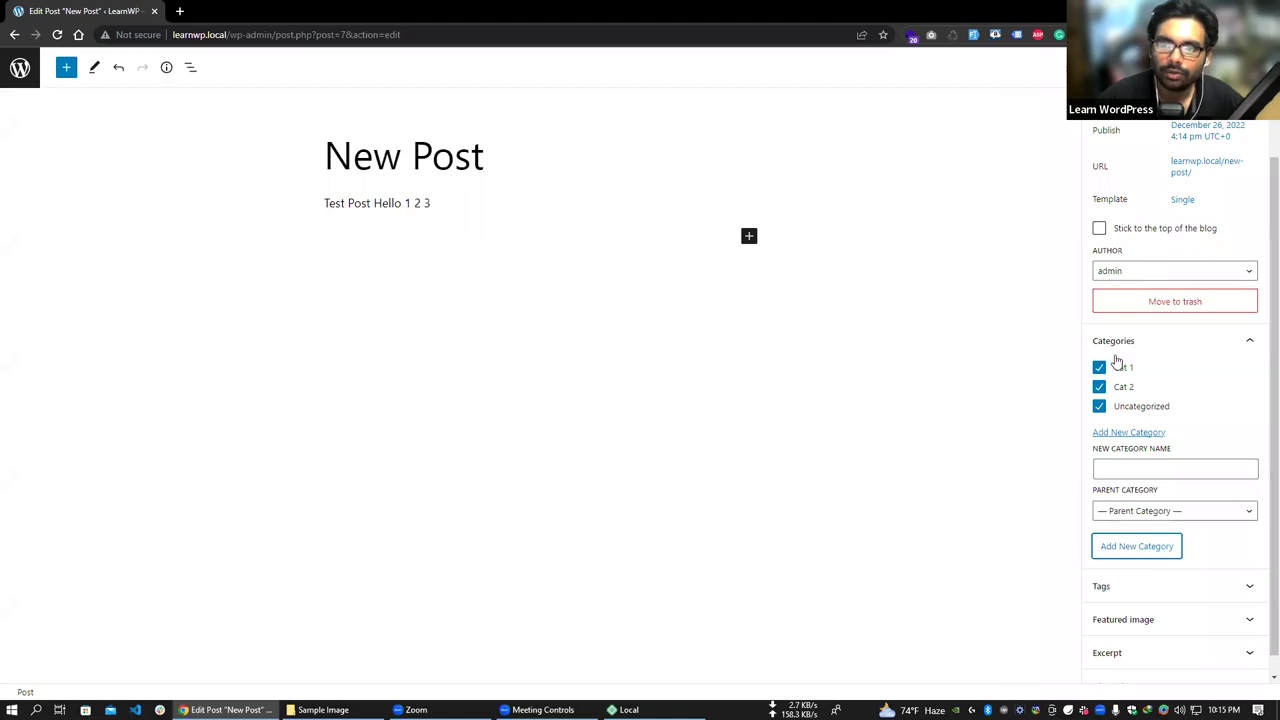
click(1150, 67)
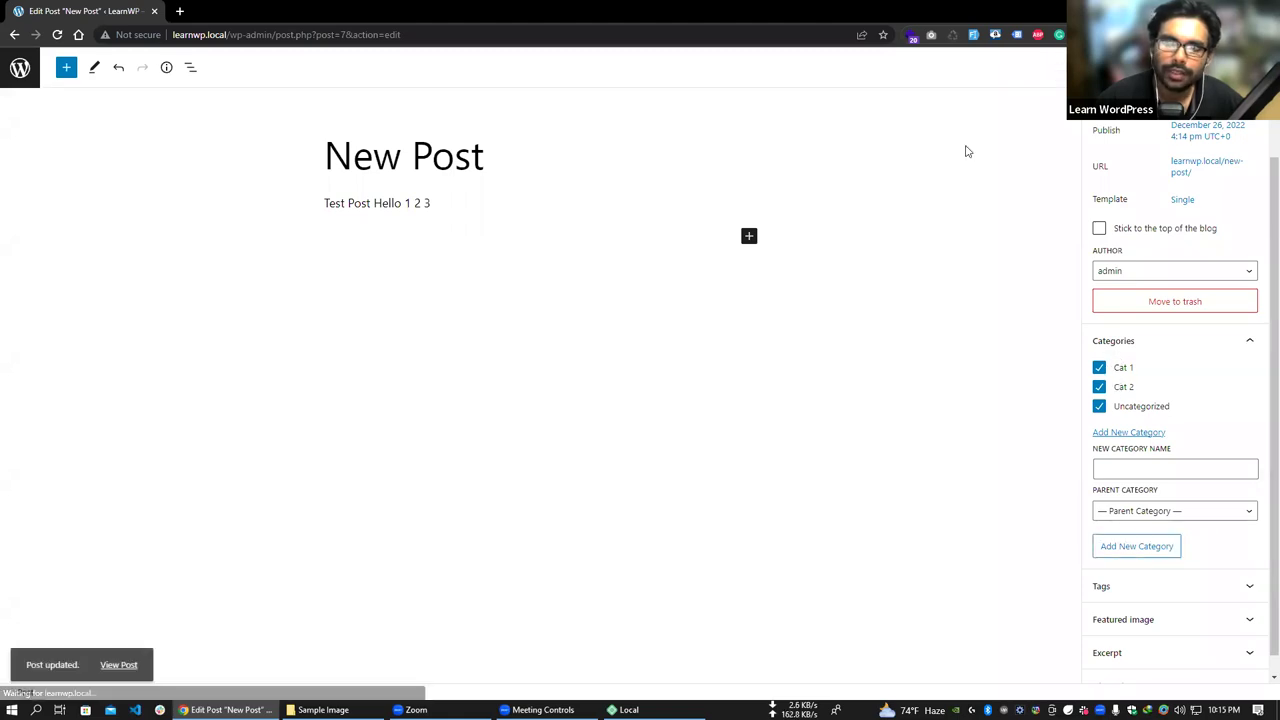
click(18, 72)
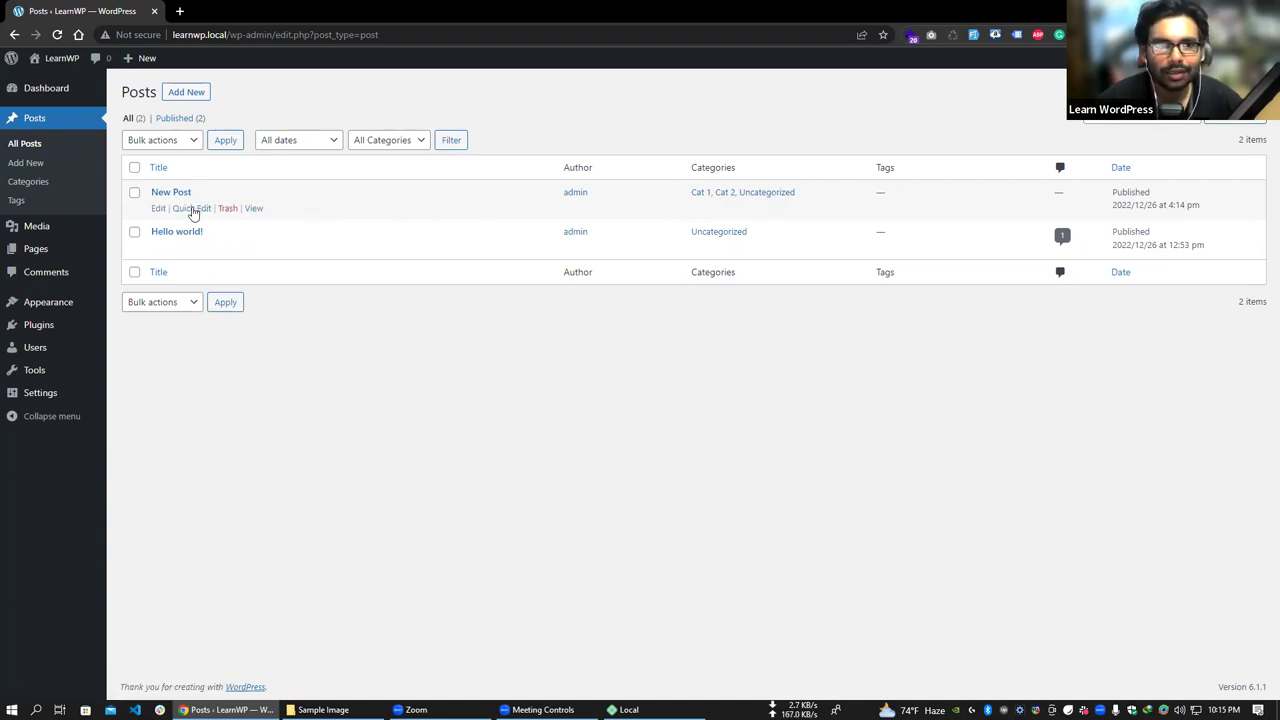
- Uncheck Uncategorized for New Post in Quick Edit and update it
click(194, 210)
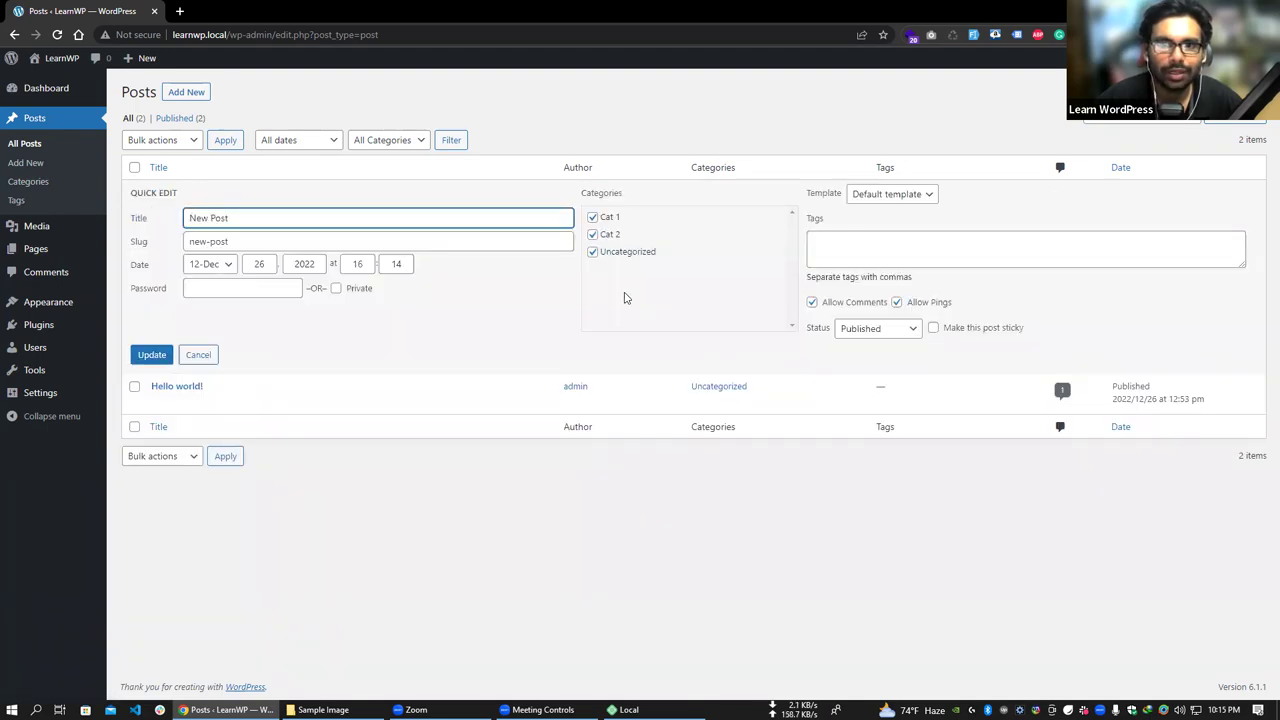
click(196, 356)
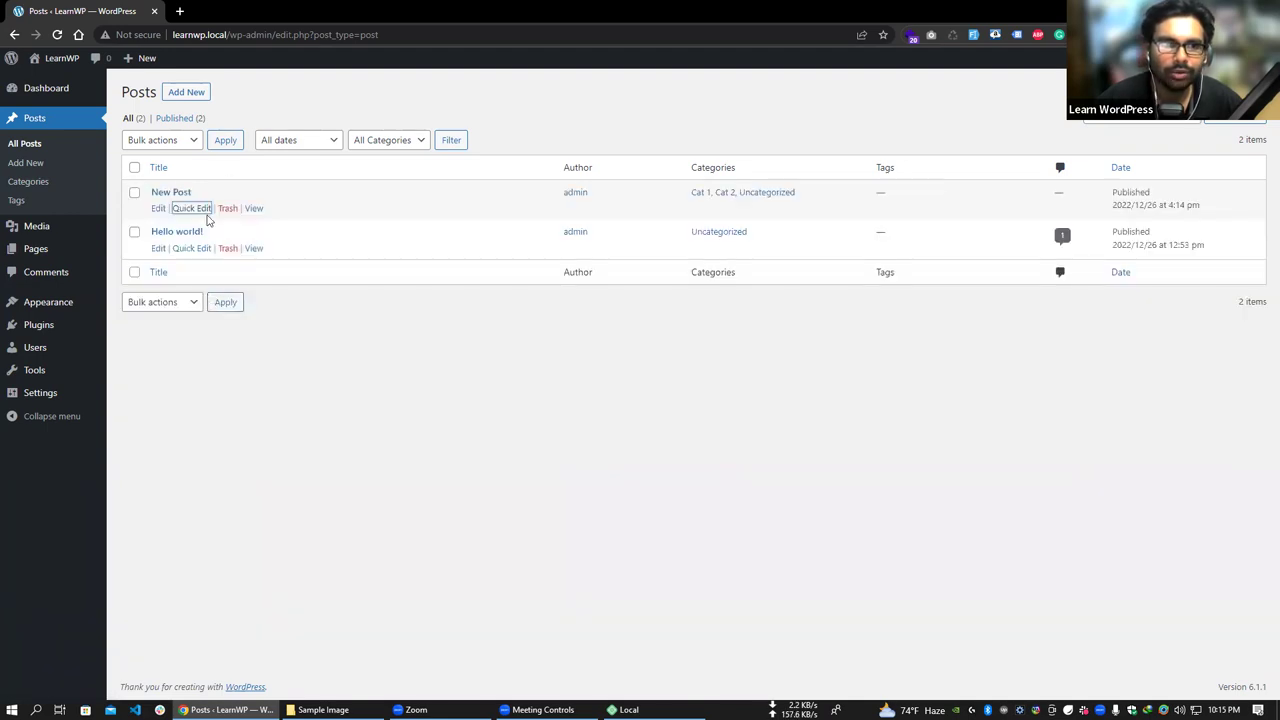
click(196, 212)
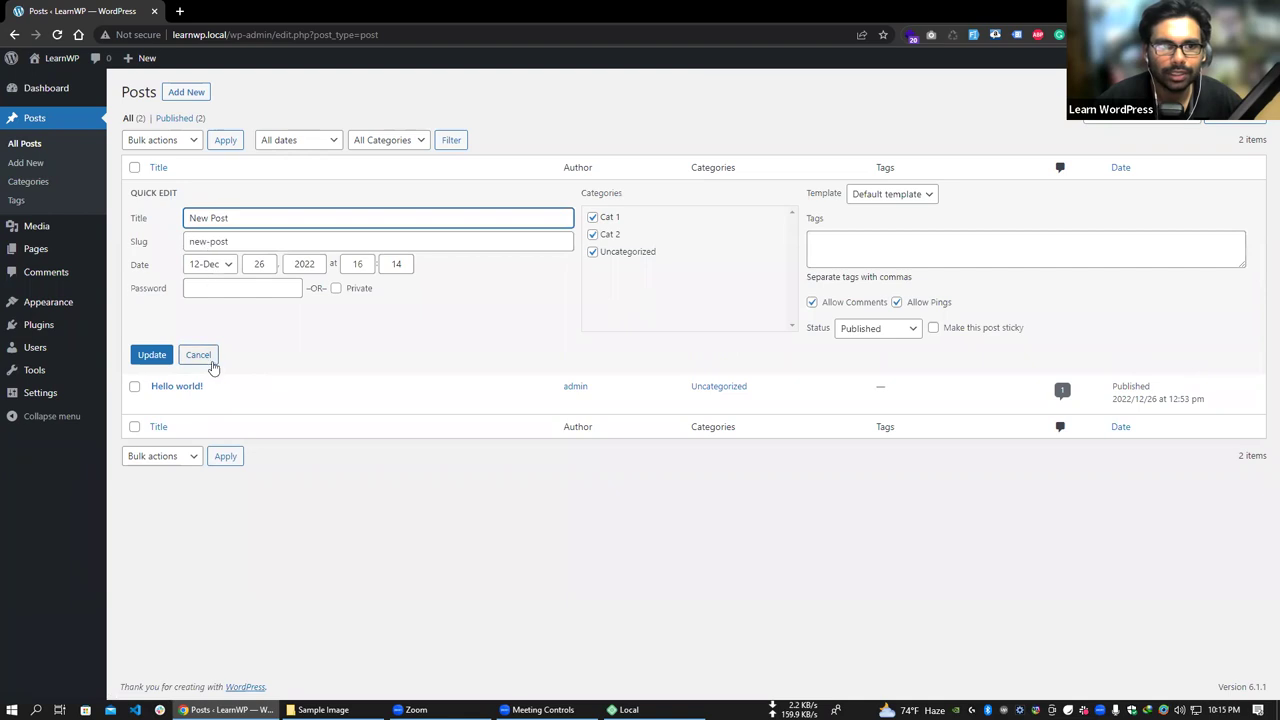
click(209, 360)
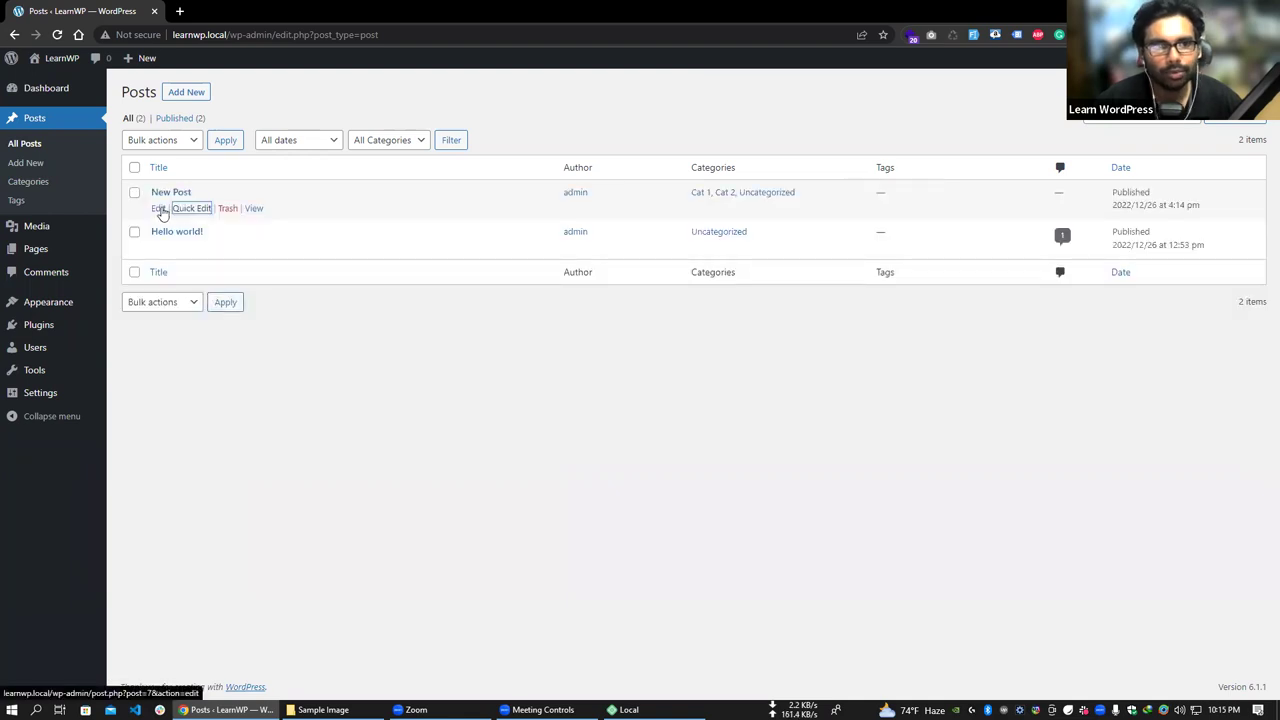
click(192, 208)
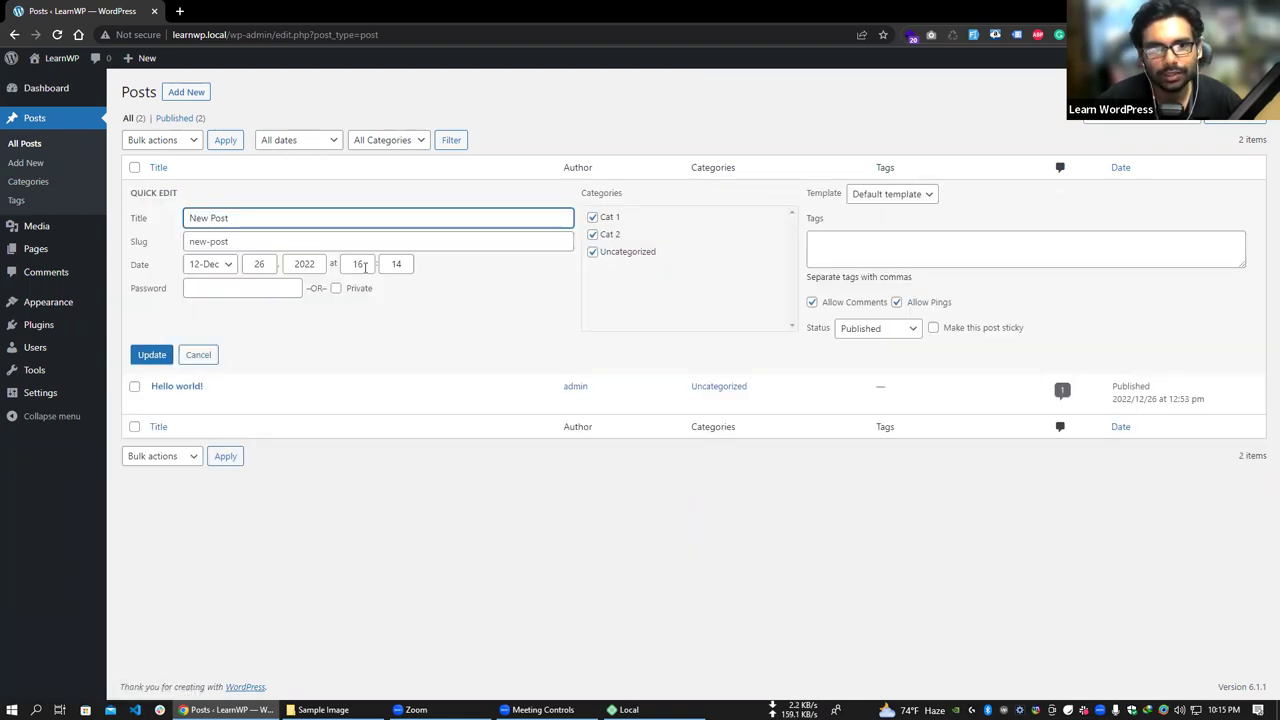
click(610, 253)
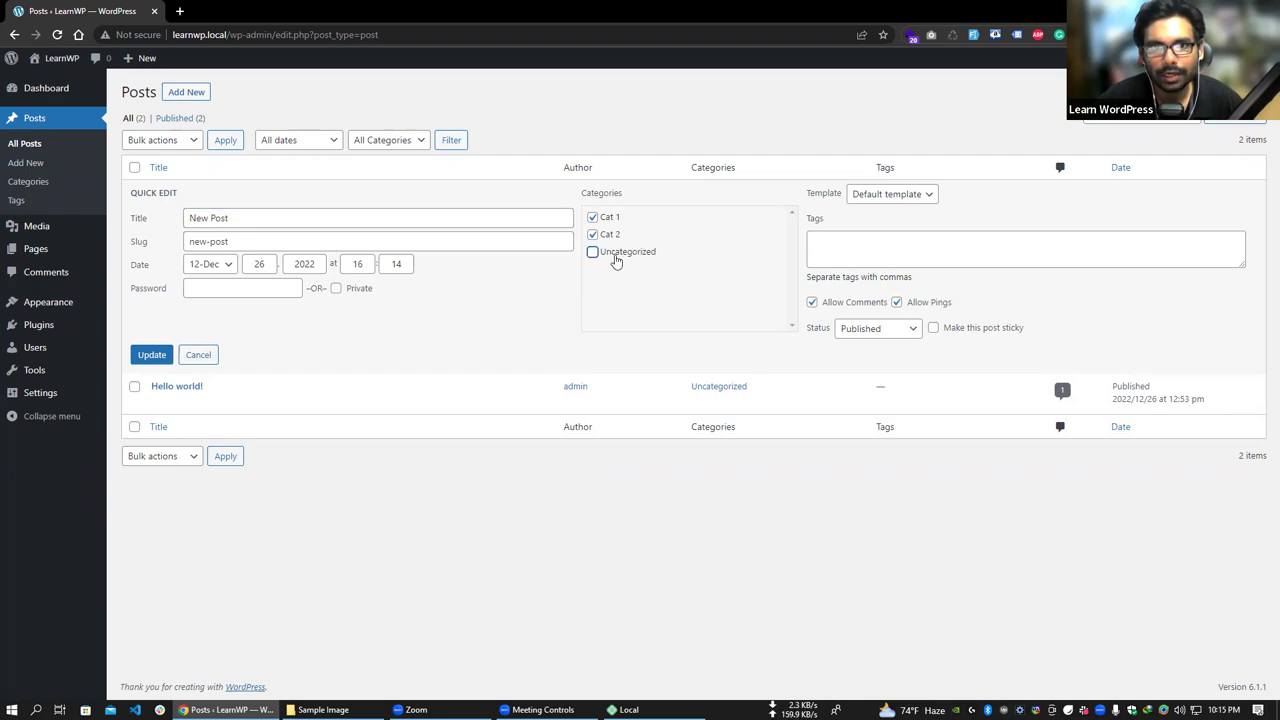
click(155, 357)
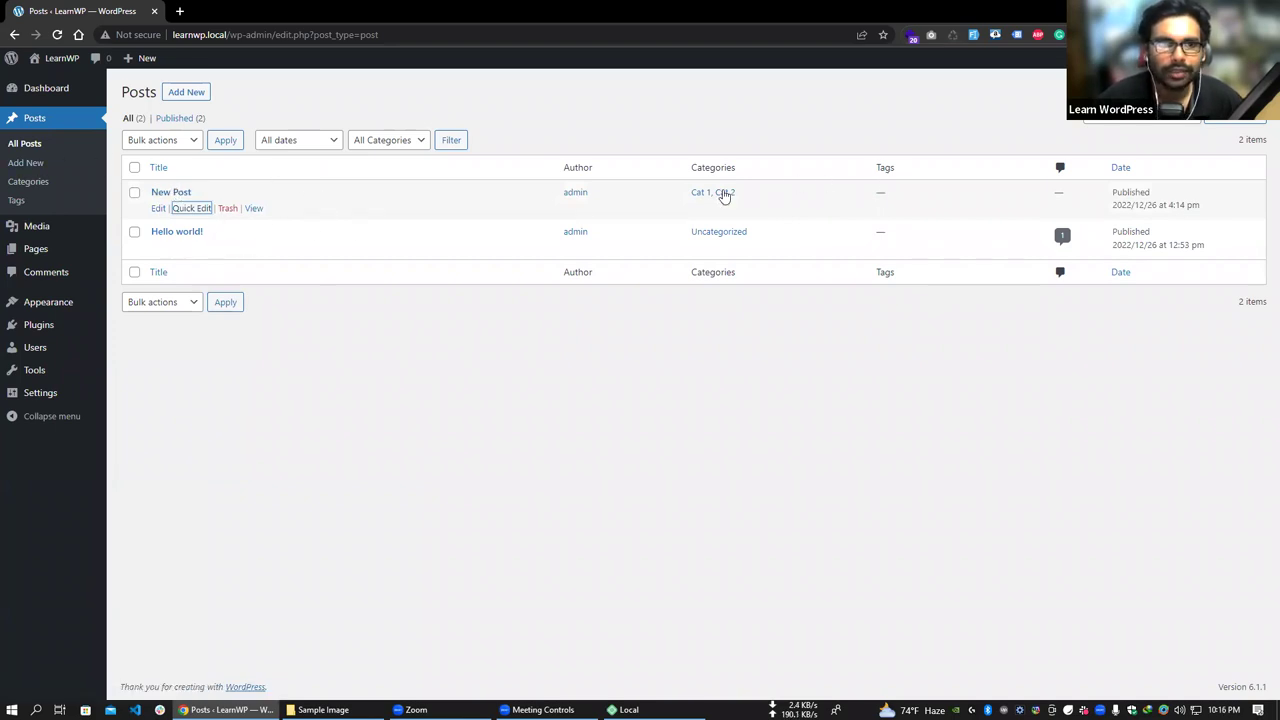
- Add the tags 'tag1, tag2, tag3' to New Post via Quick Edit
click(191, 208)
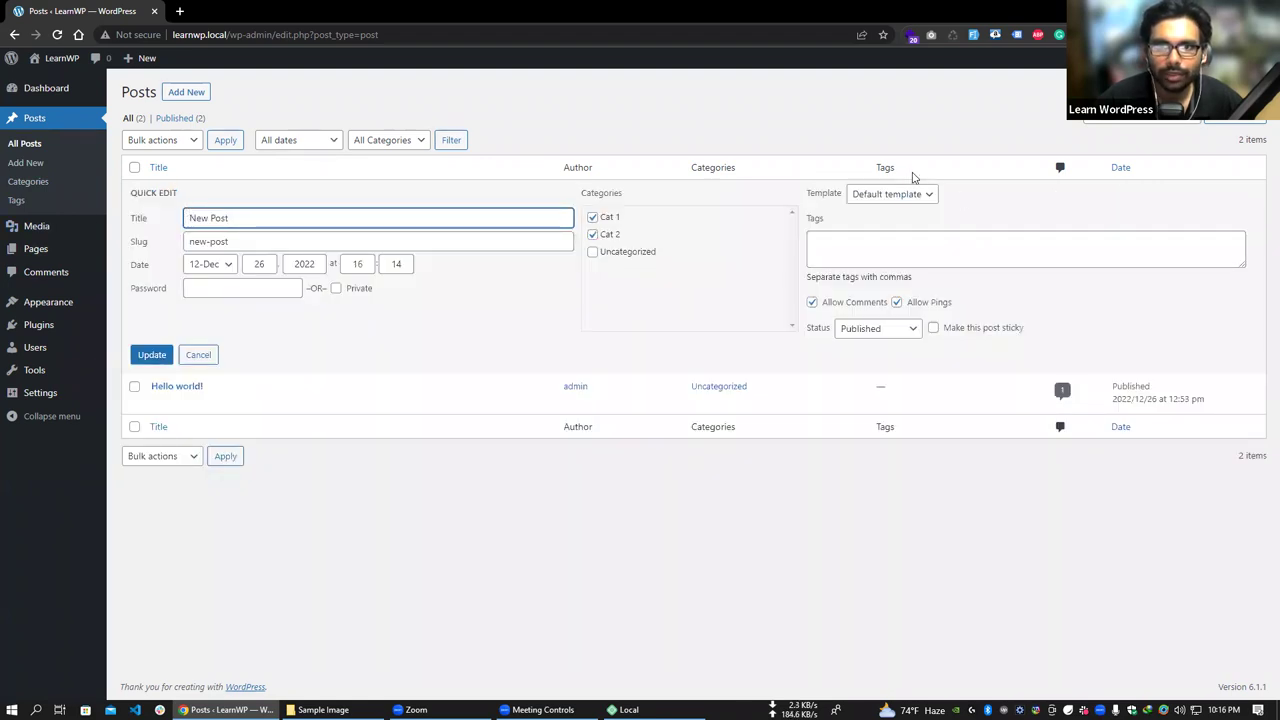
click(862, 245)
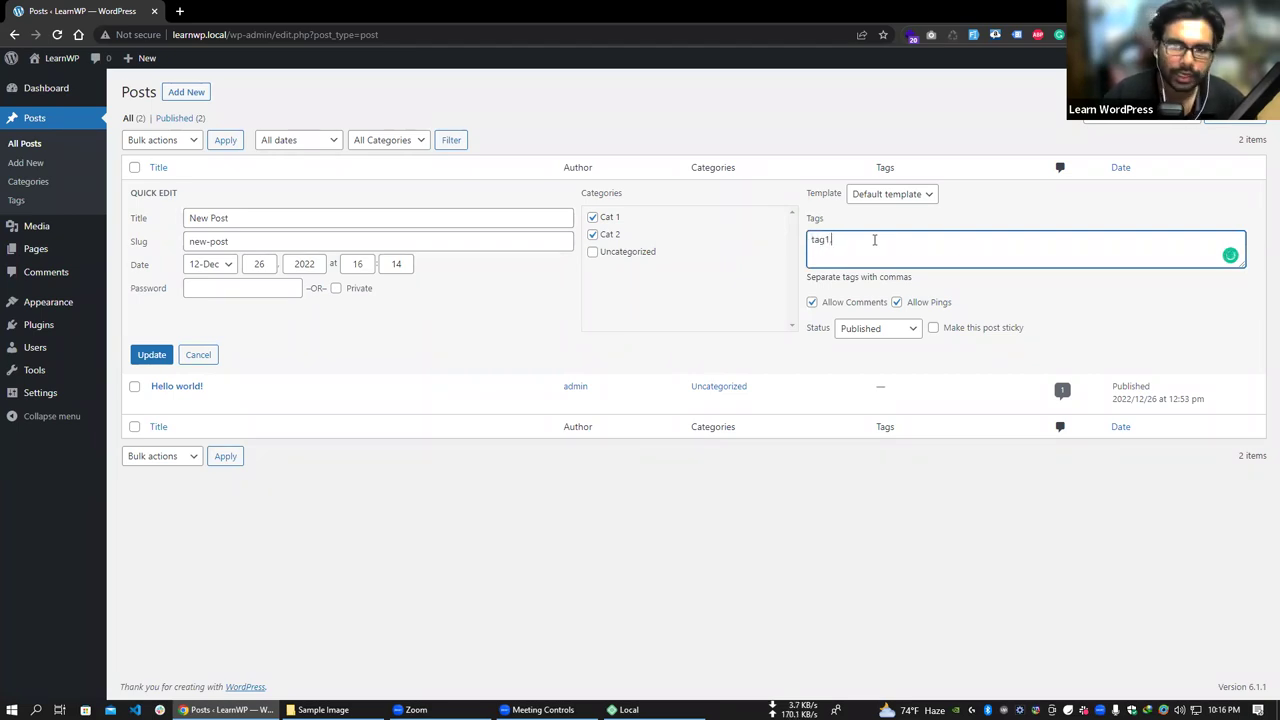
text(tag1,)
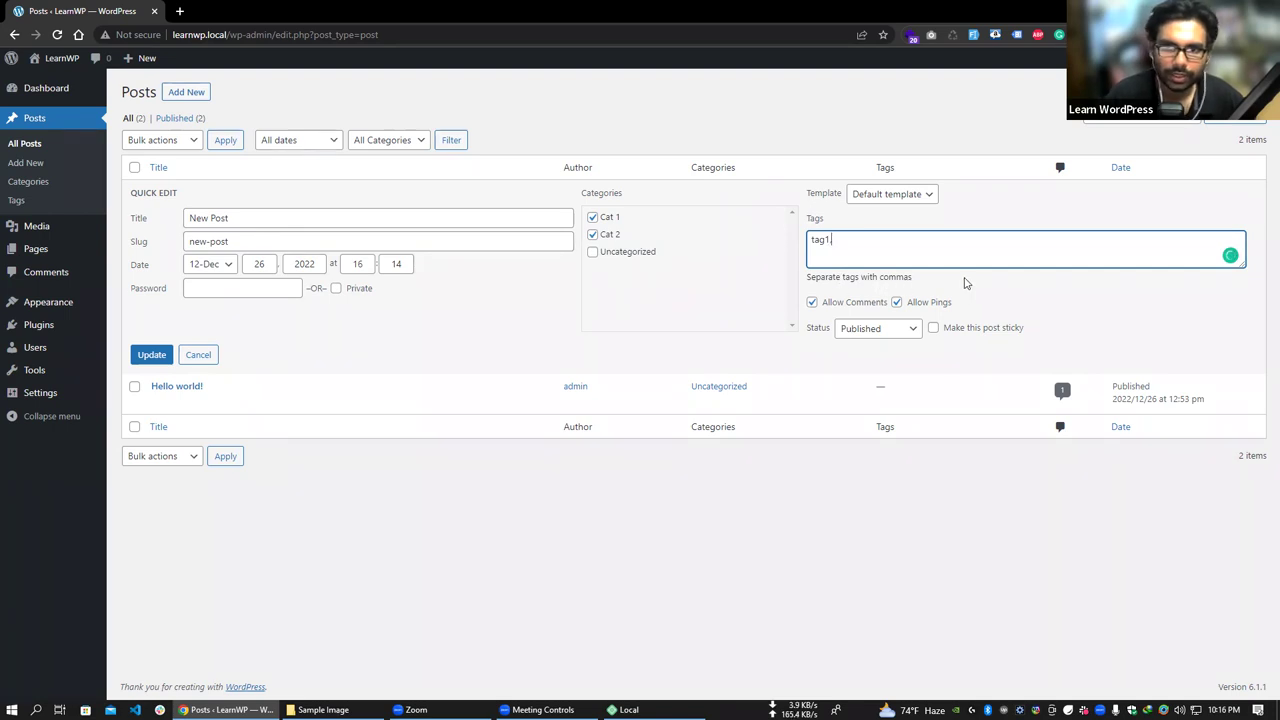
text( tag2)
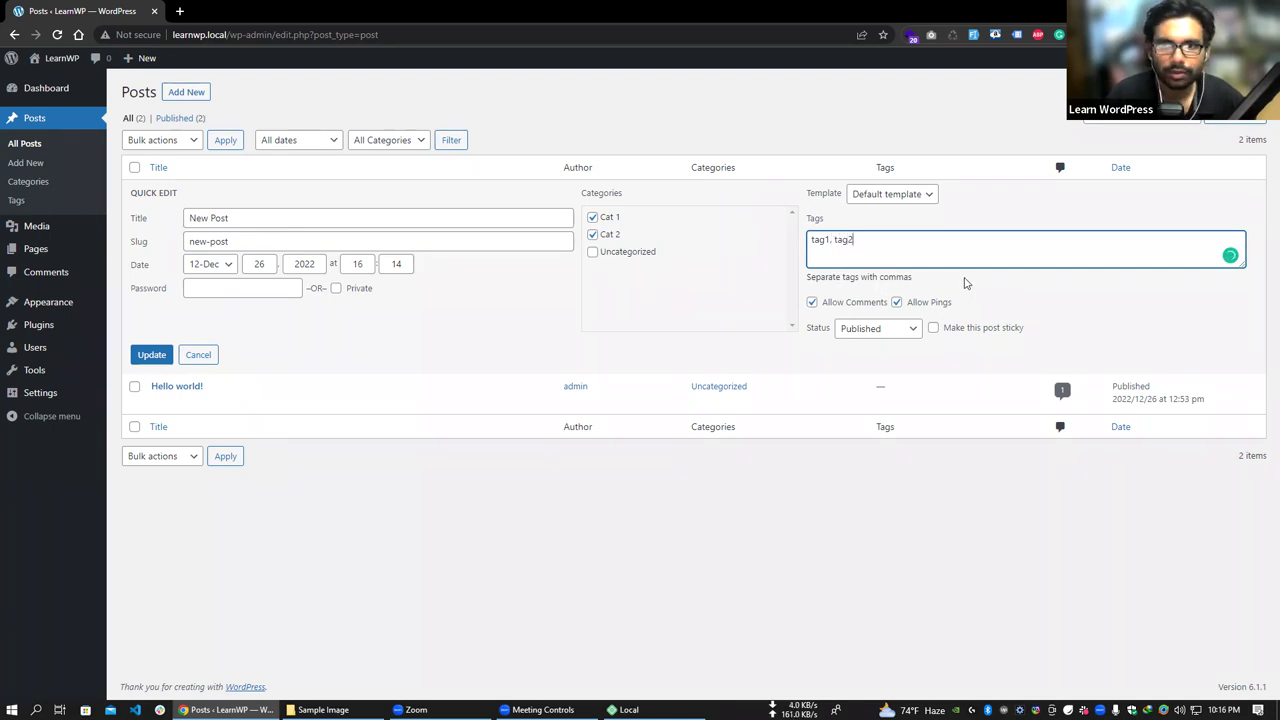
text(, tag3)
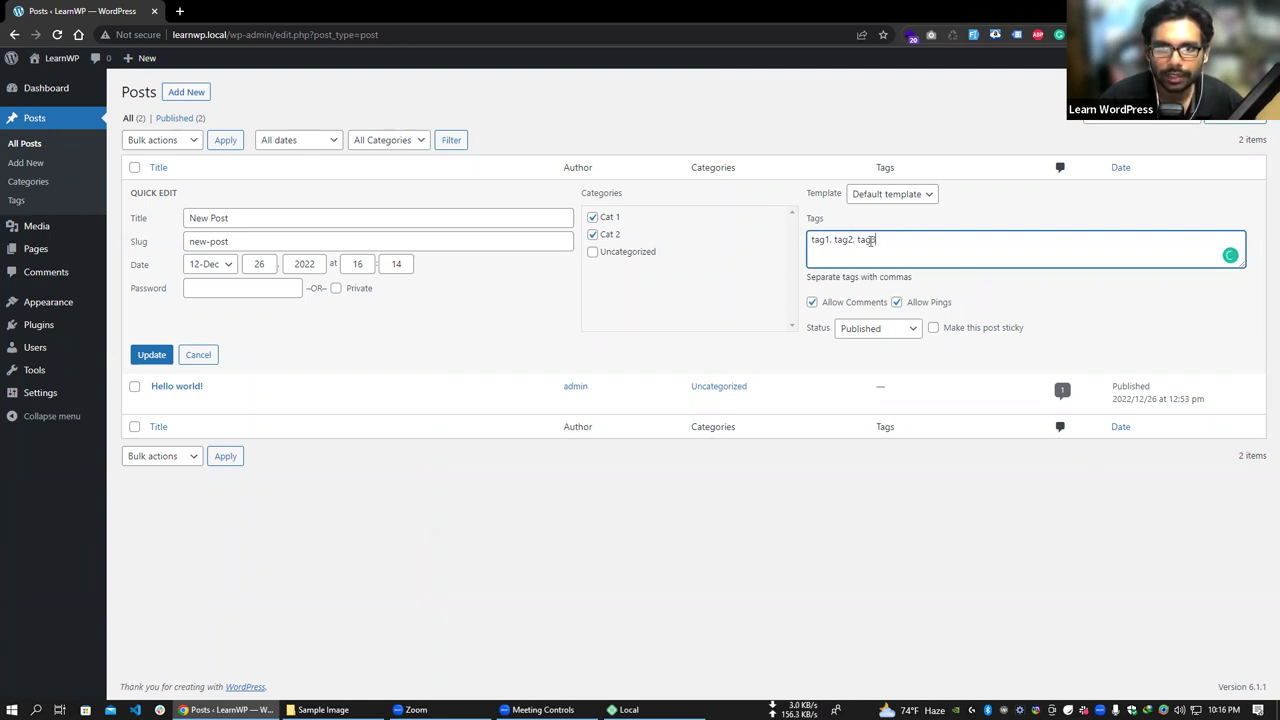
click(151, 355)
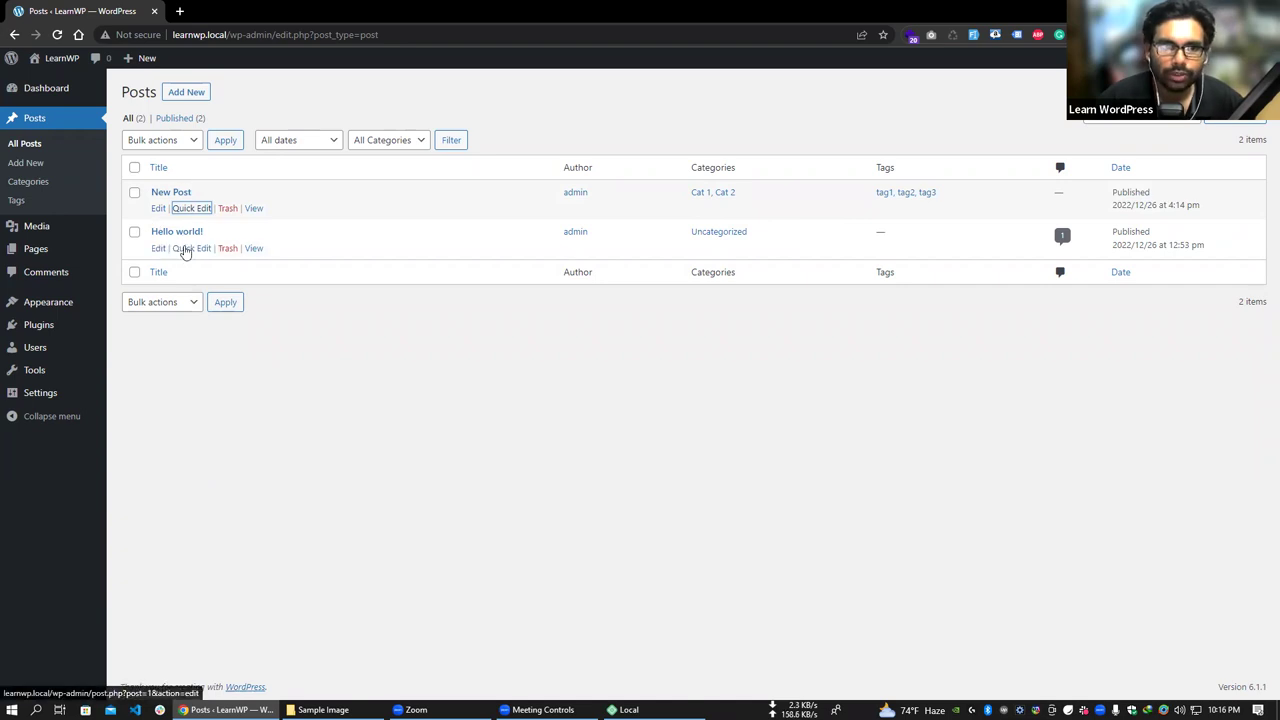
- In Quick Edit, switch Hello world! from Uncategorized to Cat 1
click(186, 249)
click(598, 294)
click(604, 257)
click(152, 395)
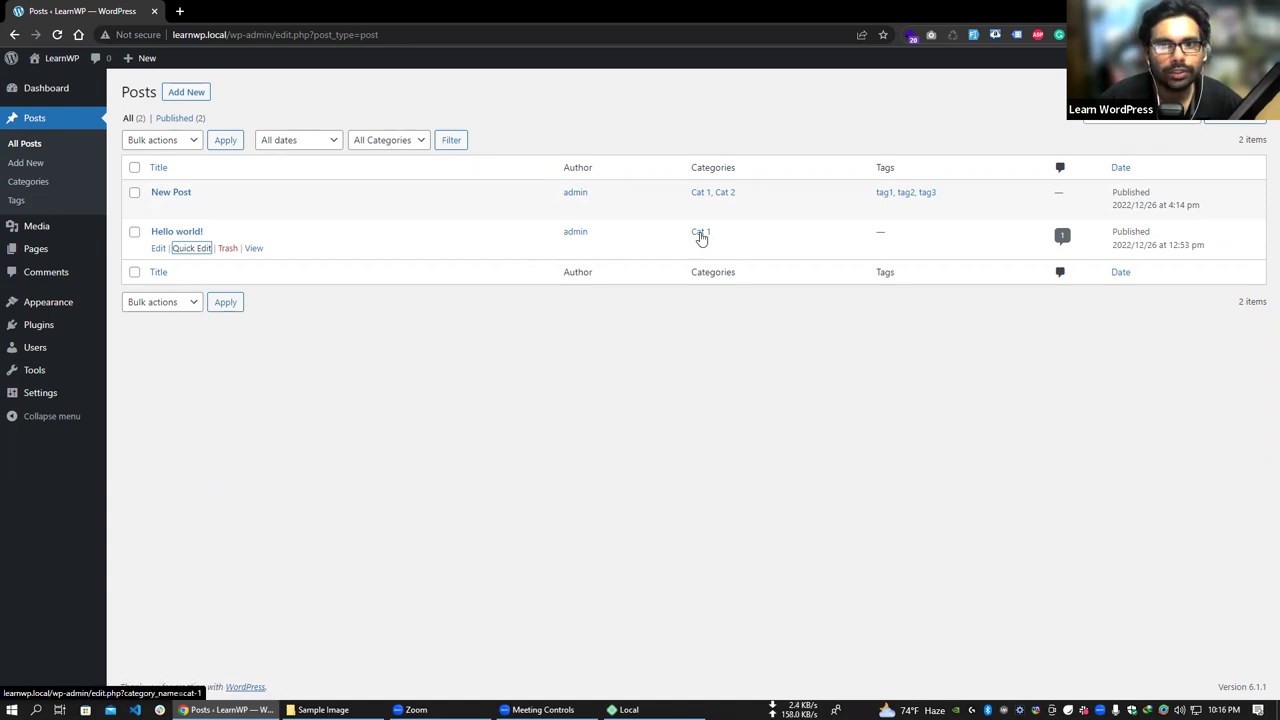
- Filter the posts list by Cat 2, then All Categories, finishing on Cat 1
click(700, 234)
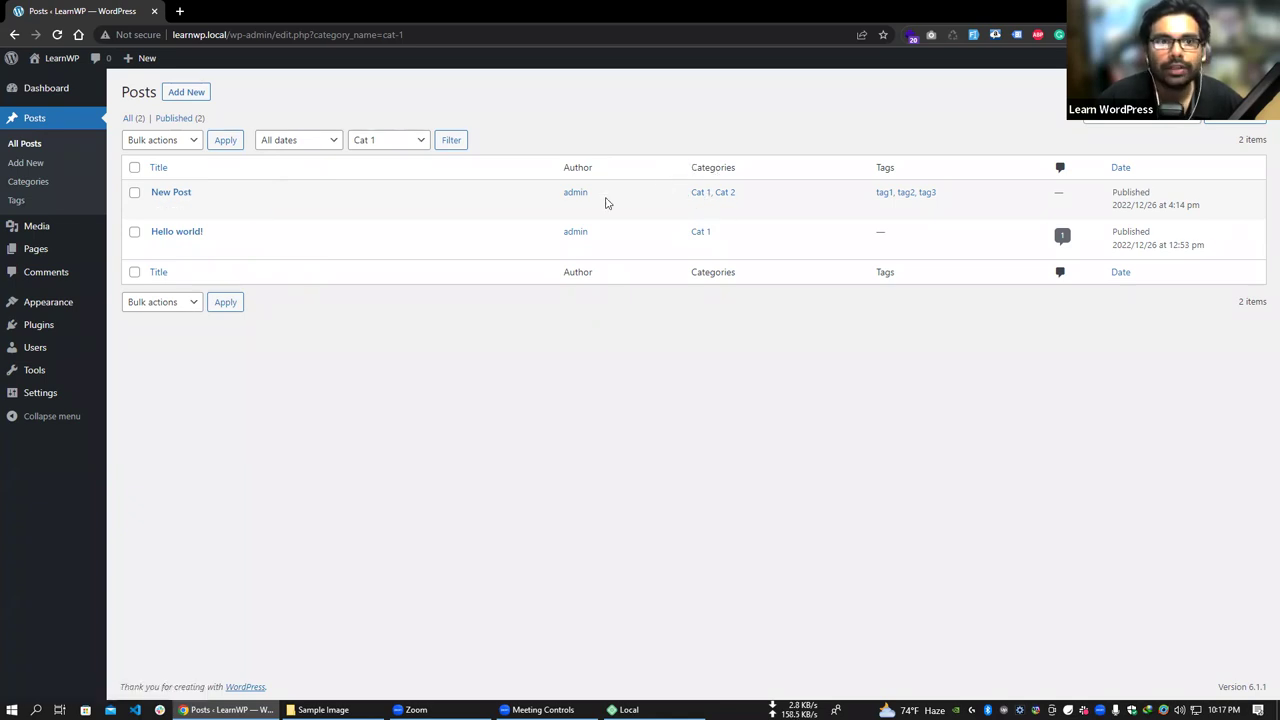
click(396, 140)
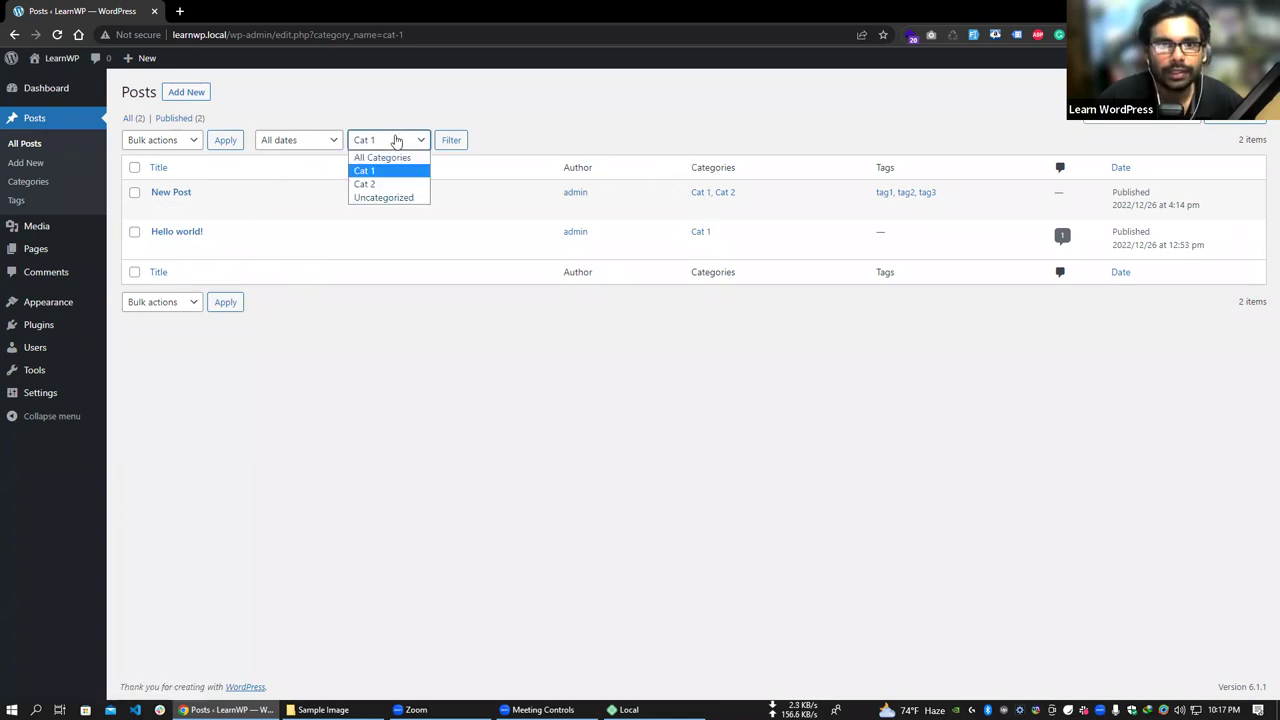
click(380, 184)
click(452, 140)
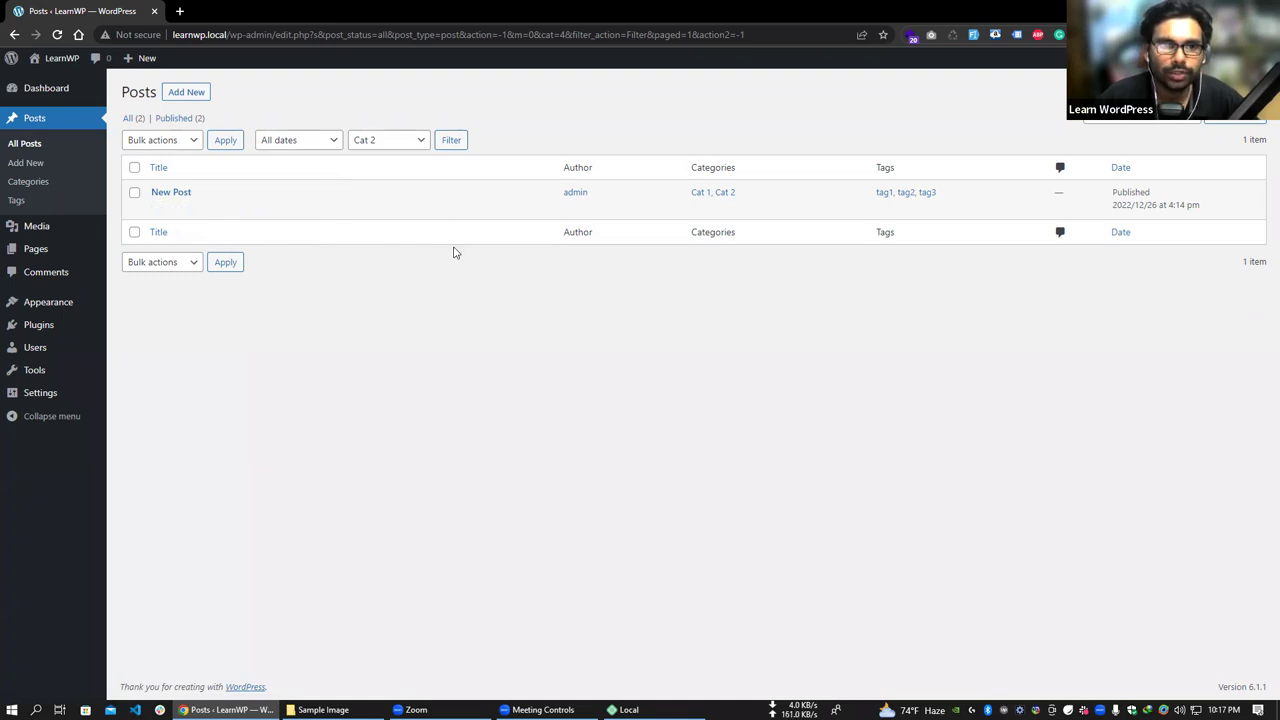
click(378, 141)
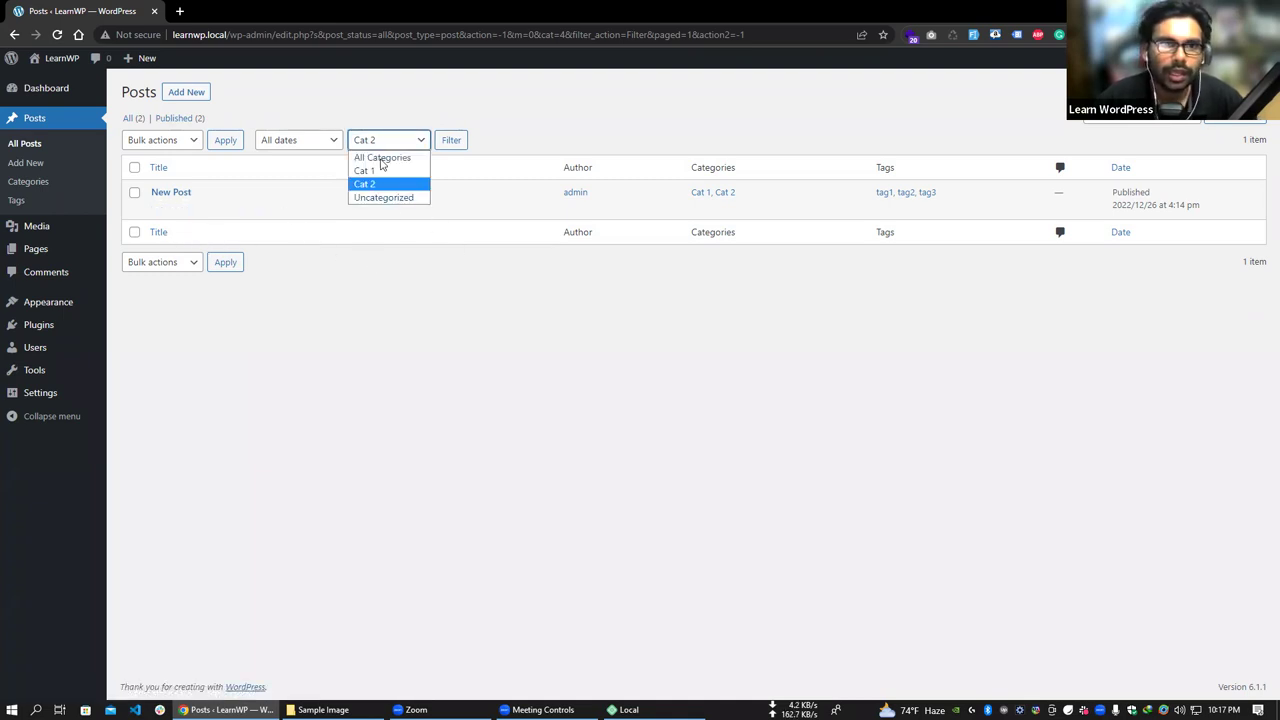
click(382, 158)
click(450, 143)
click(398, 145)
click(384, 171)
click(449, 140)
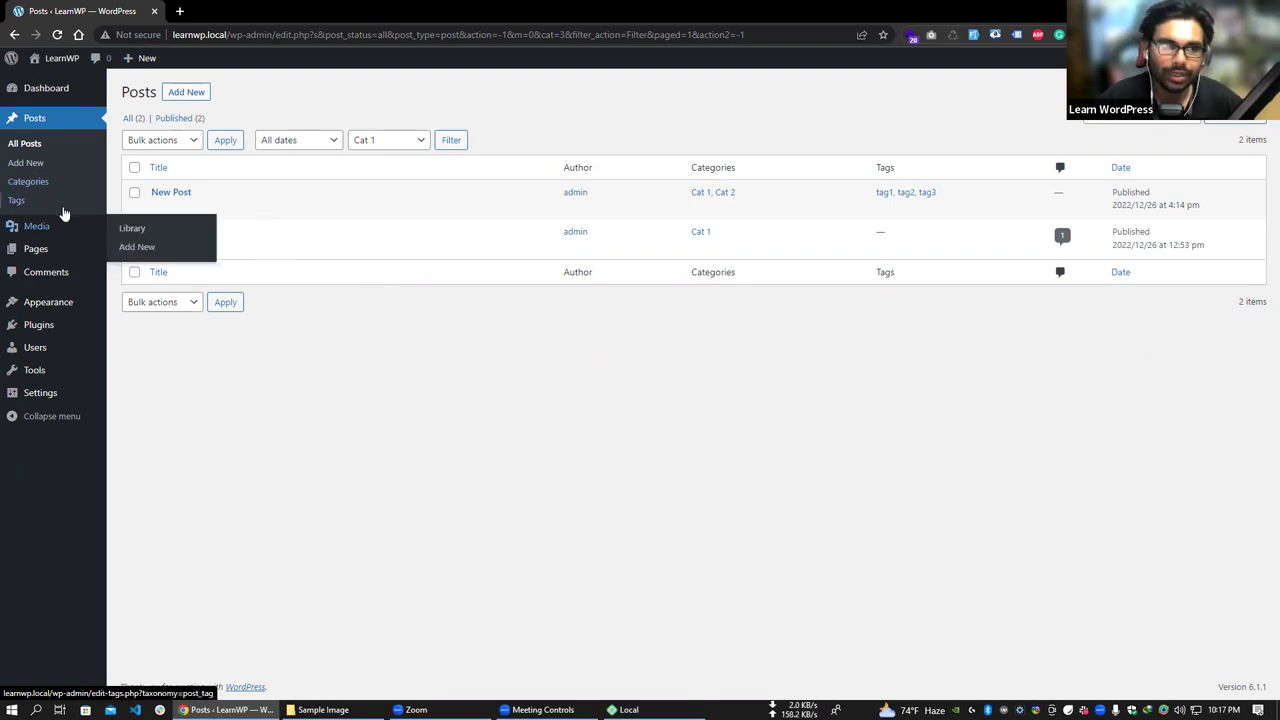
- Upload the sailboat sunset JPEG to the Media Library and open its attachment details
mouse_move(40, 228)
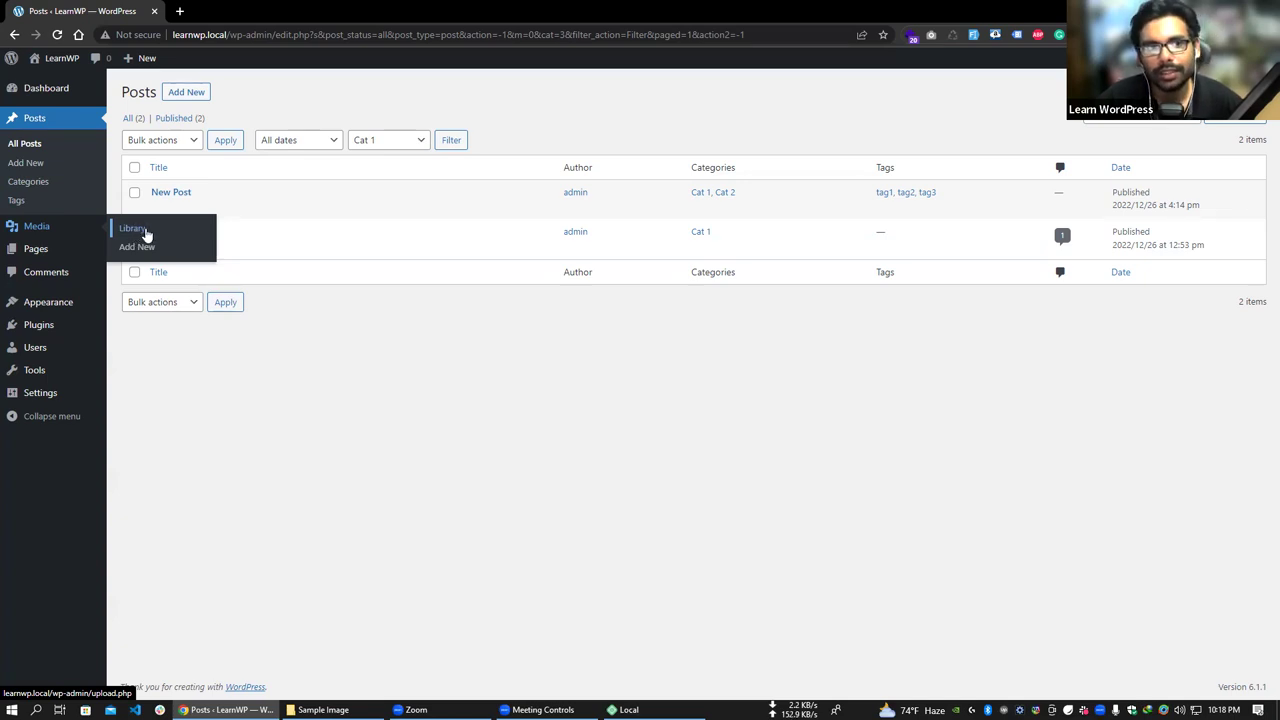
click(140, 246)
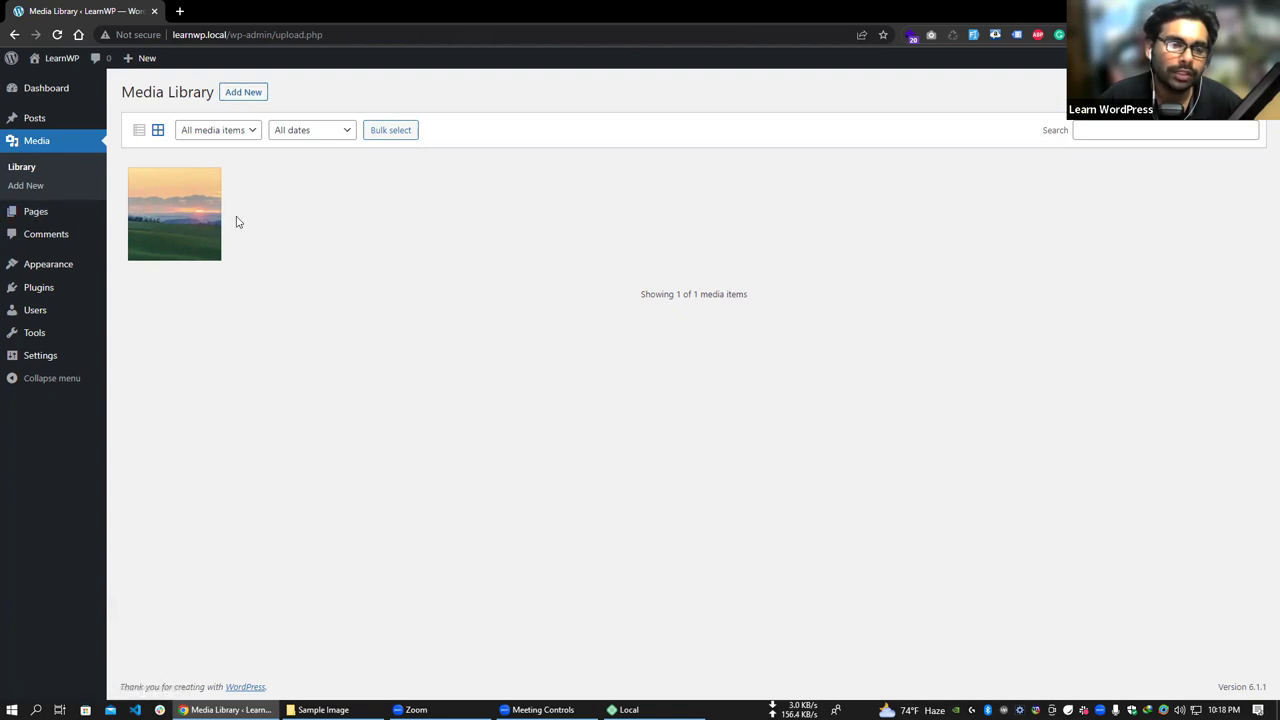
click(243, 93)
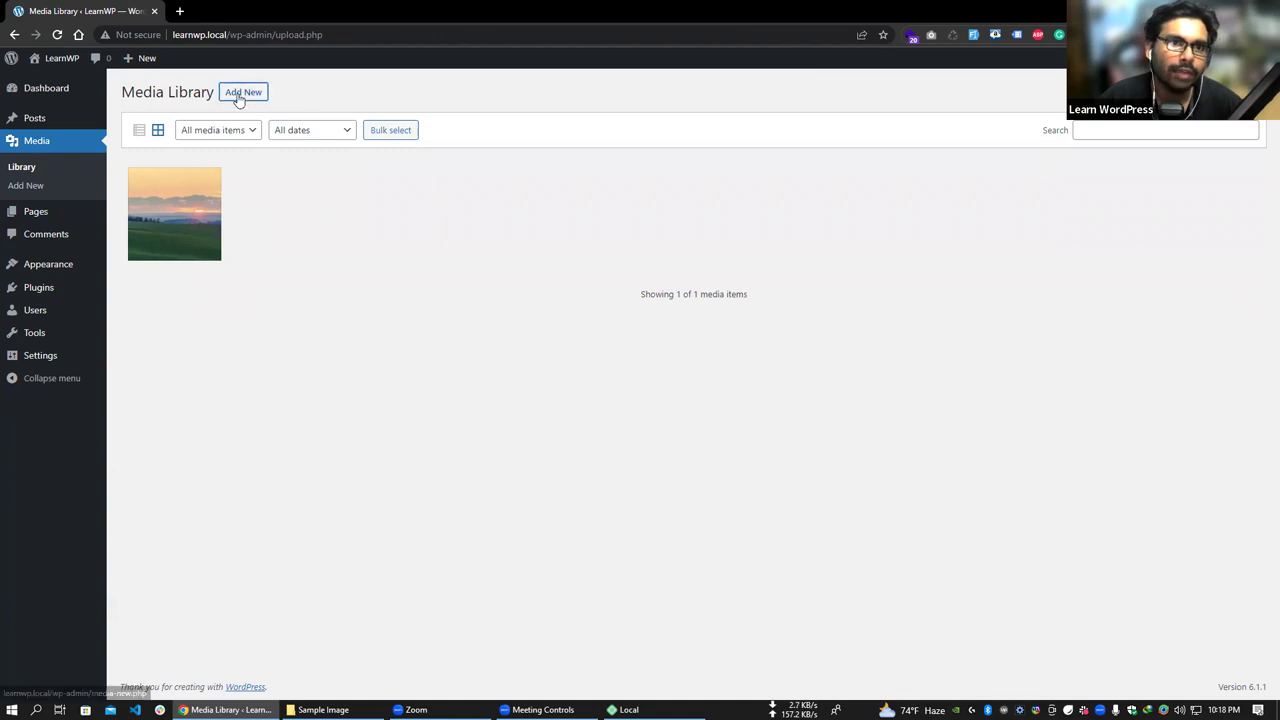
click(684, 192)
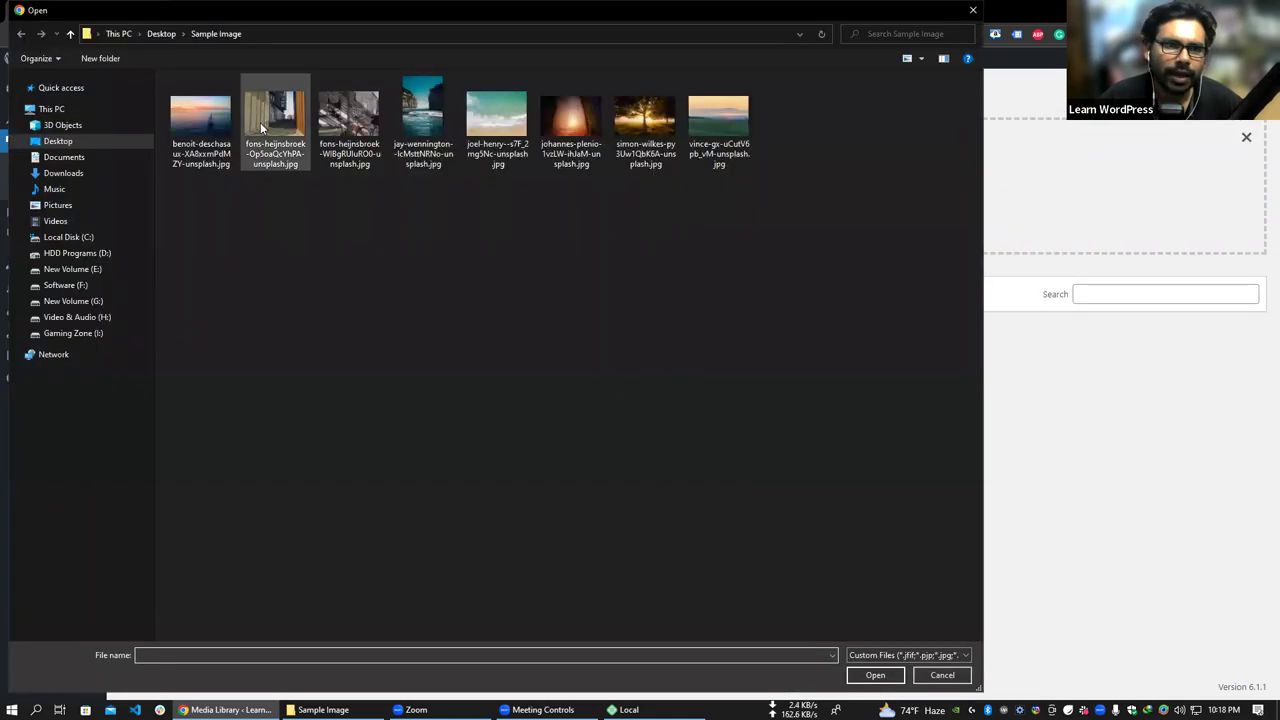
click(201, 121)
double_click(201, 121)
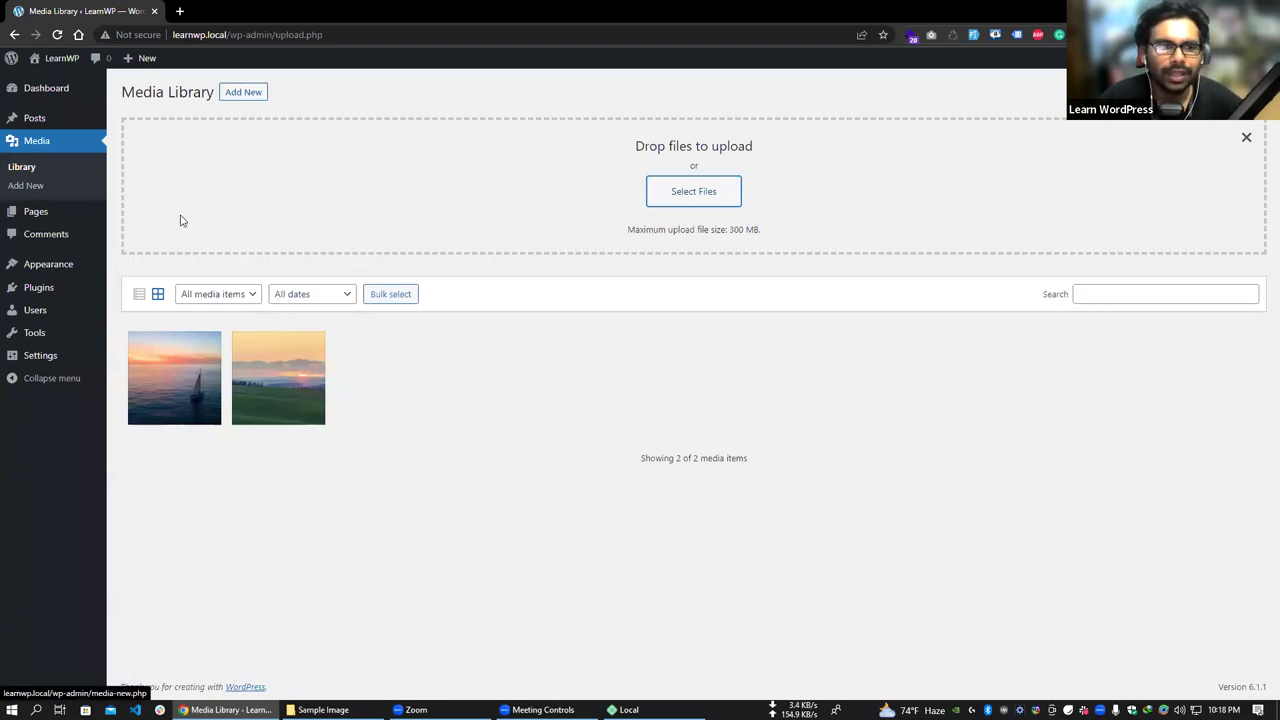
click(183, 372)
drag(986, 420, 1243, 420)
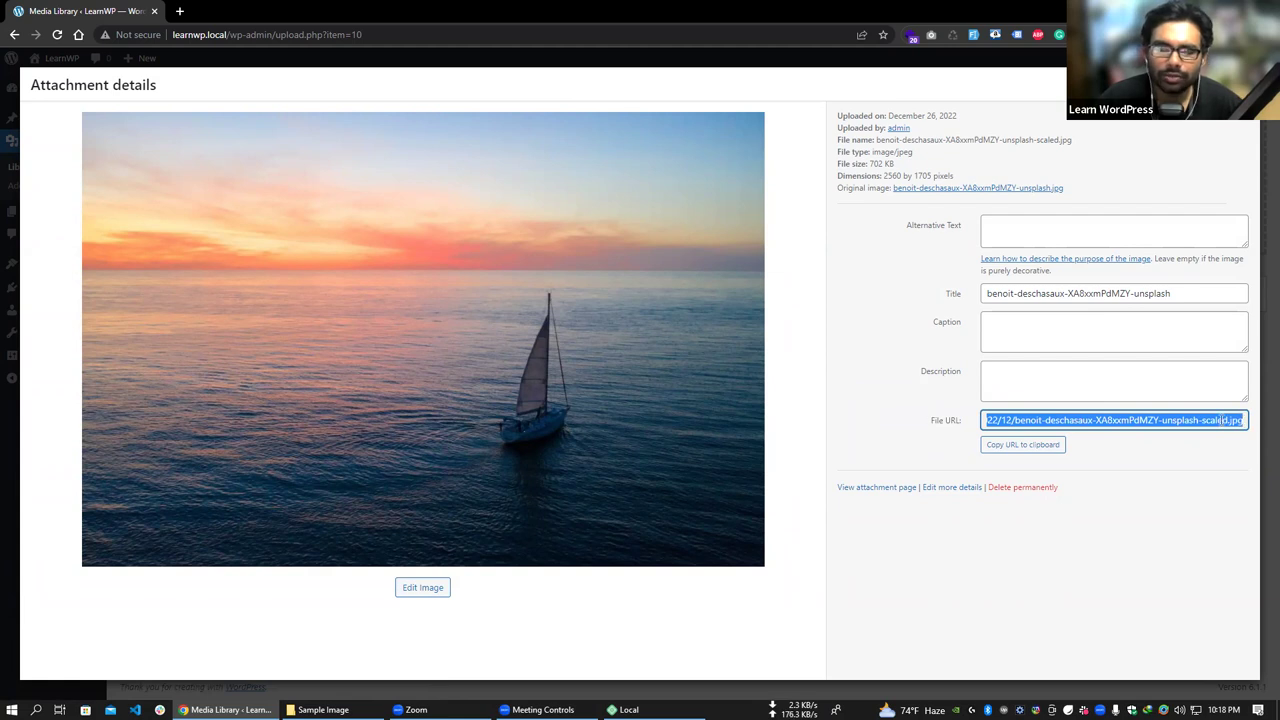
- Select the sailboat image's file URL, then close its attachment details
click(1058, 420)
drag(985, 420, 1234, 422)
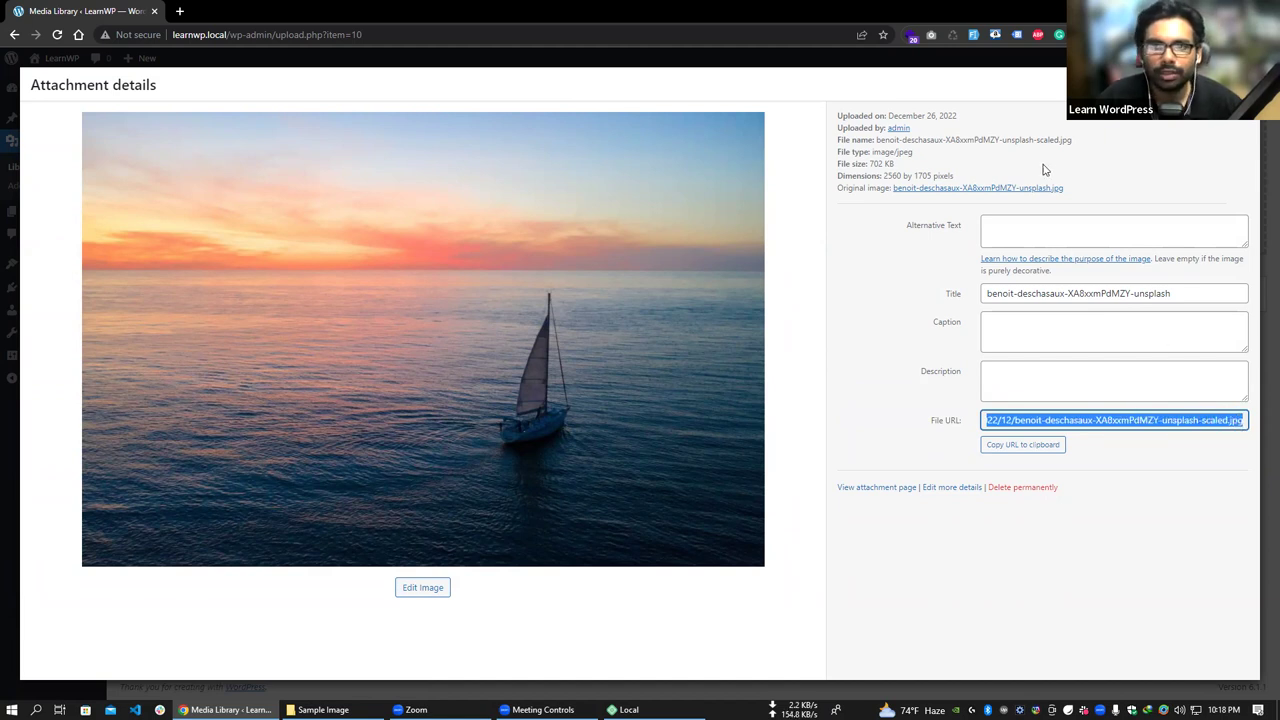
drag(1238, 420, 976, 421)
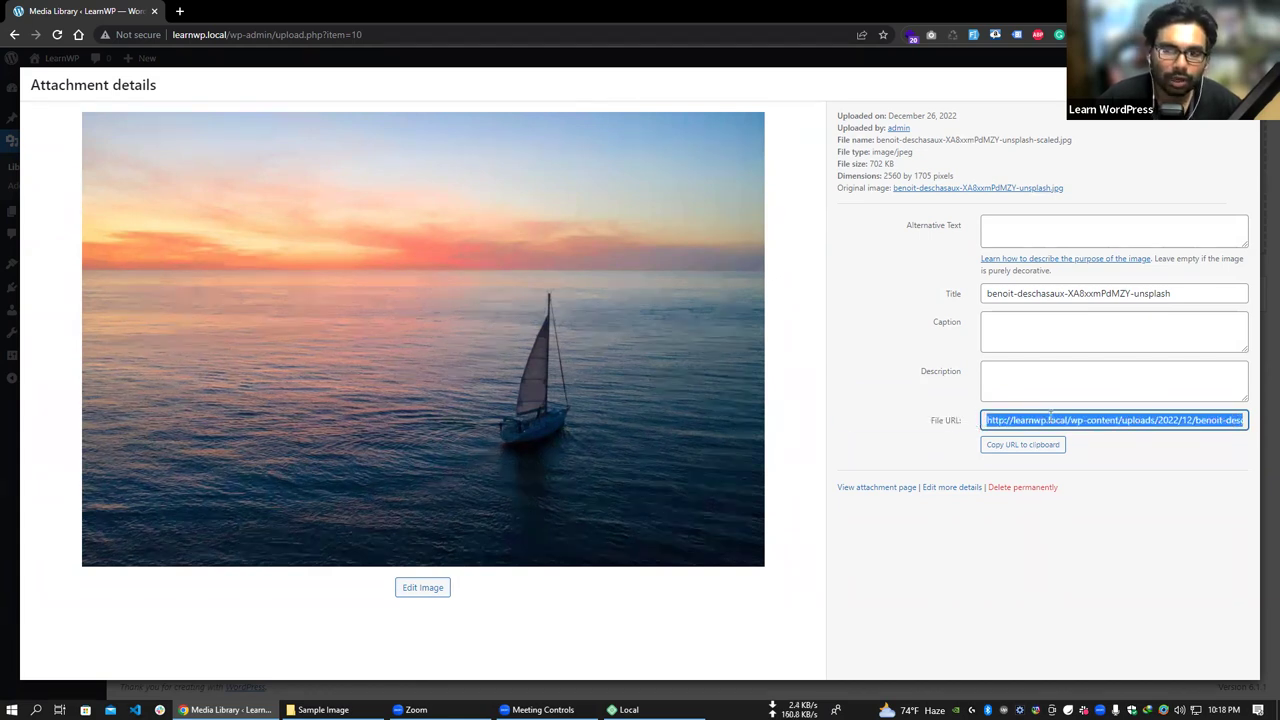
click(986, 406)
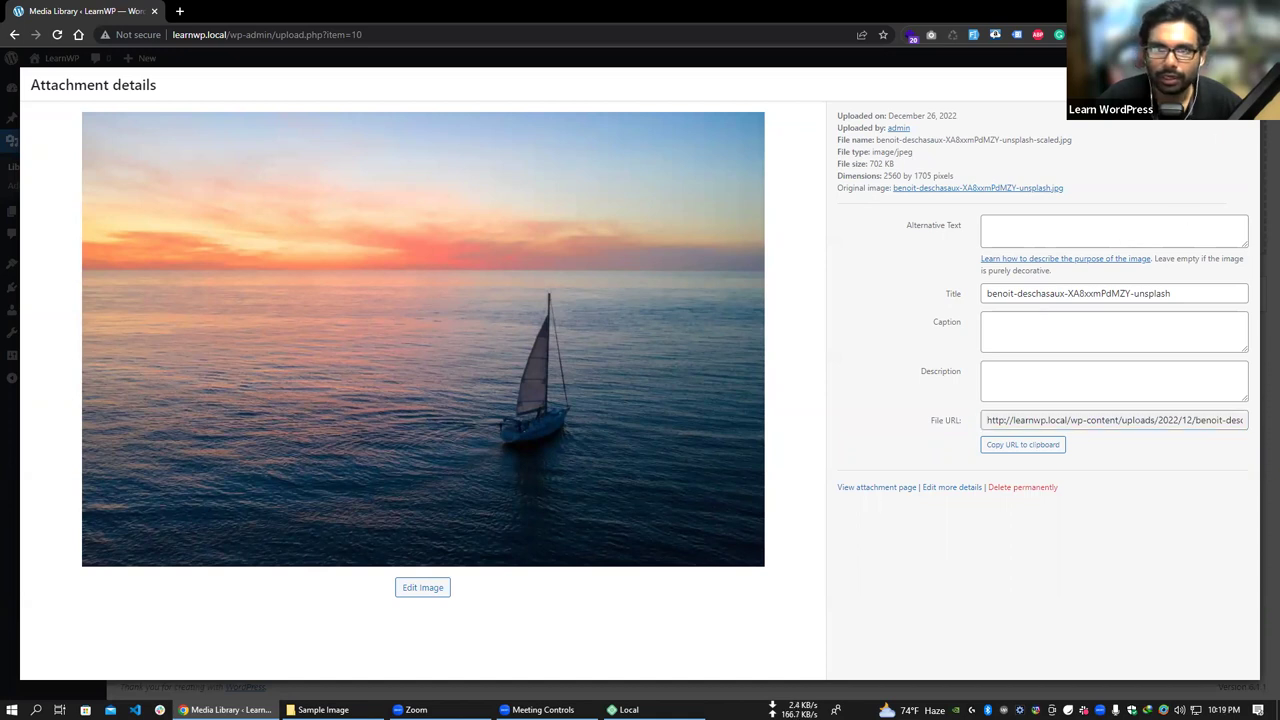
click(1256, 94)
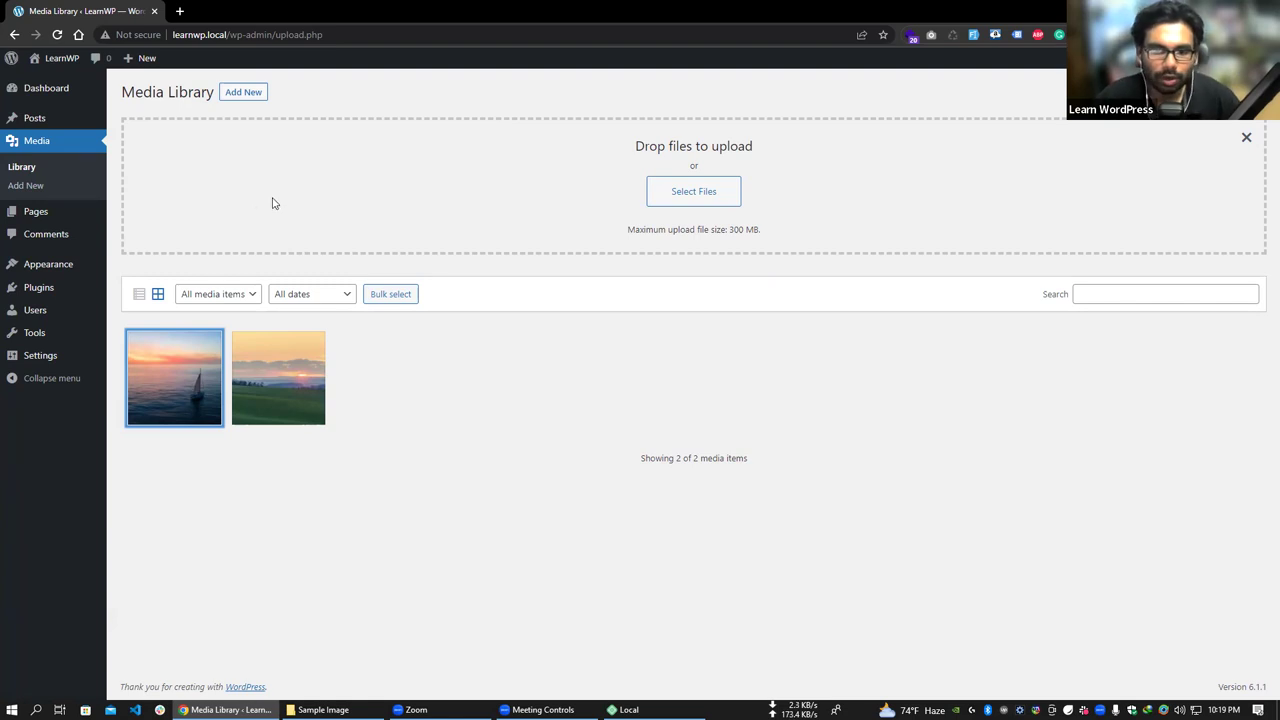
- From All Posts, open New Post in the block editor
mouse_move(47, 120)
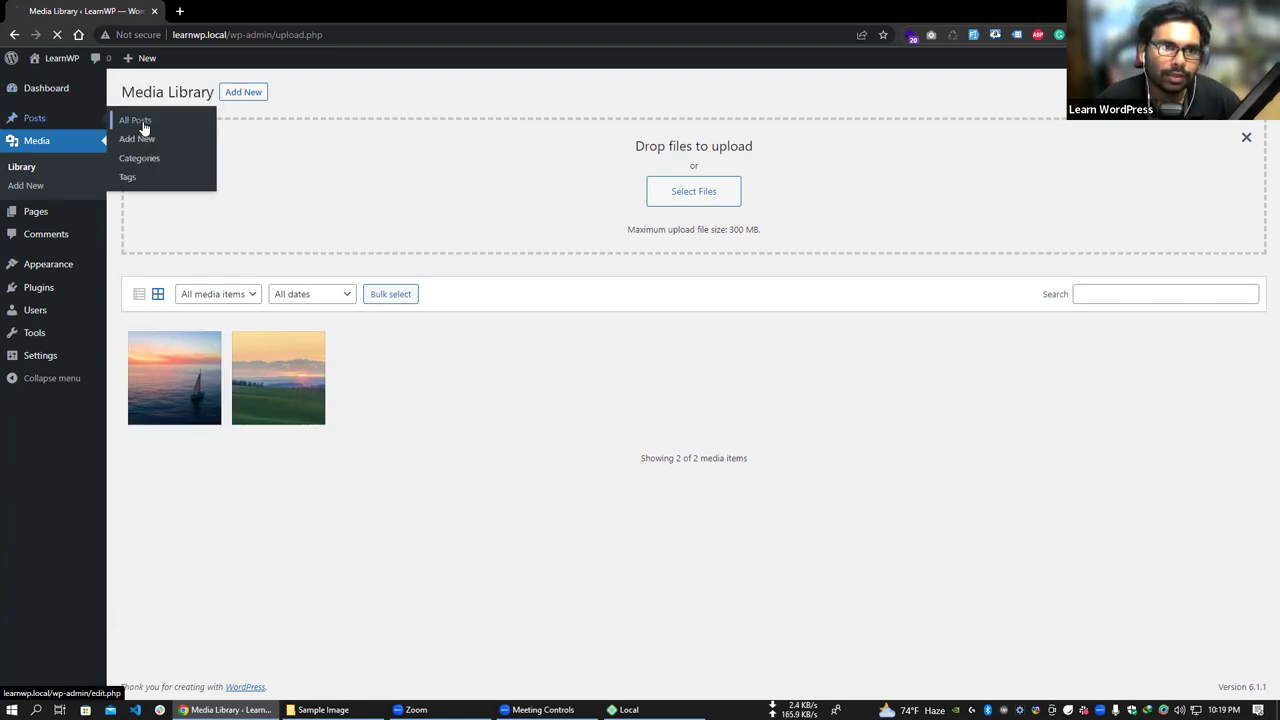
click(143, 124)
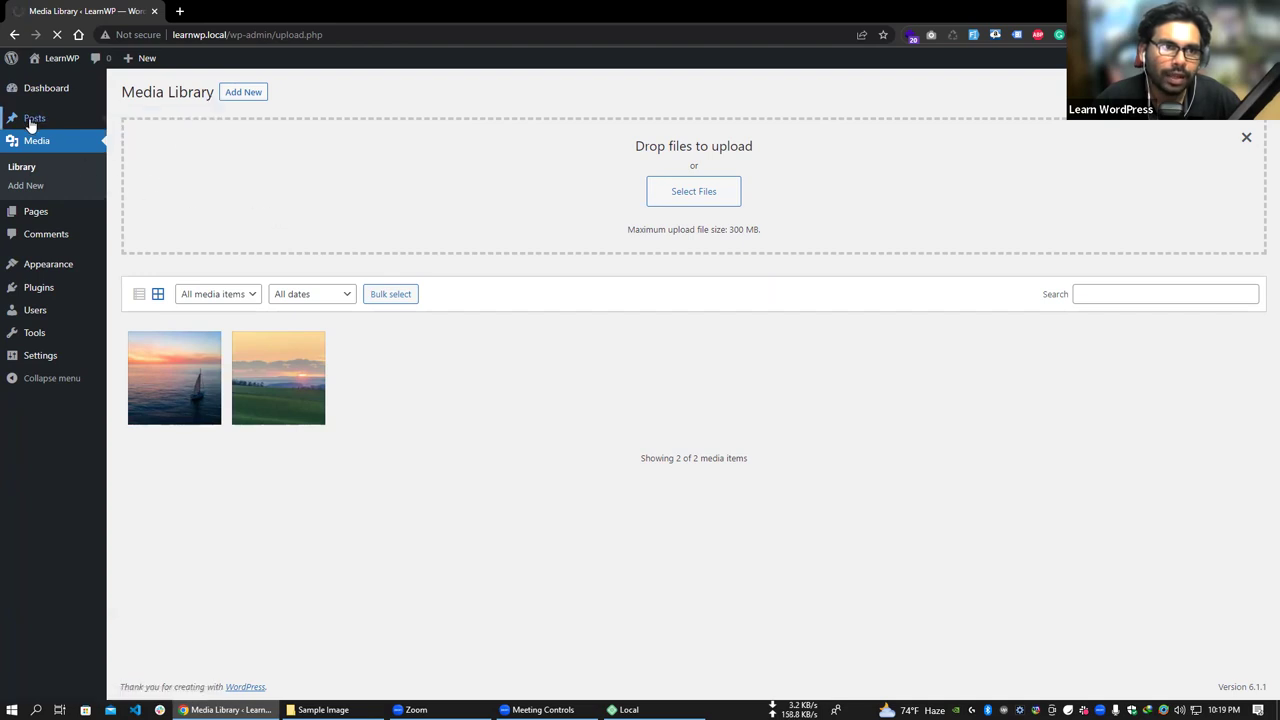
mouse_move(32, 121)
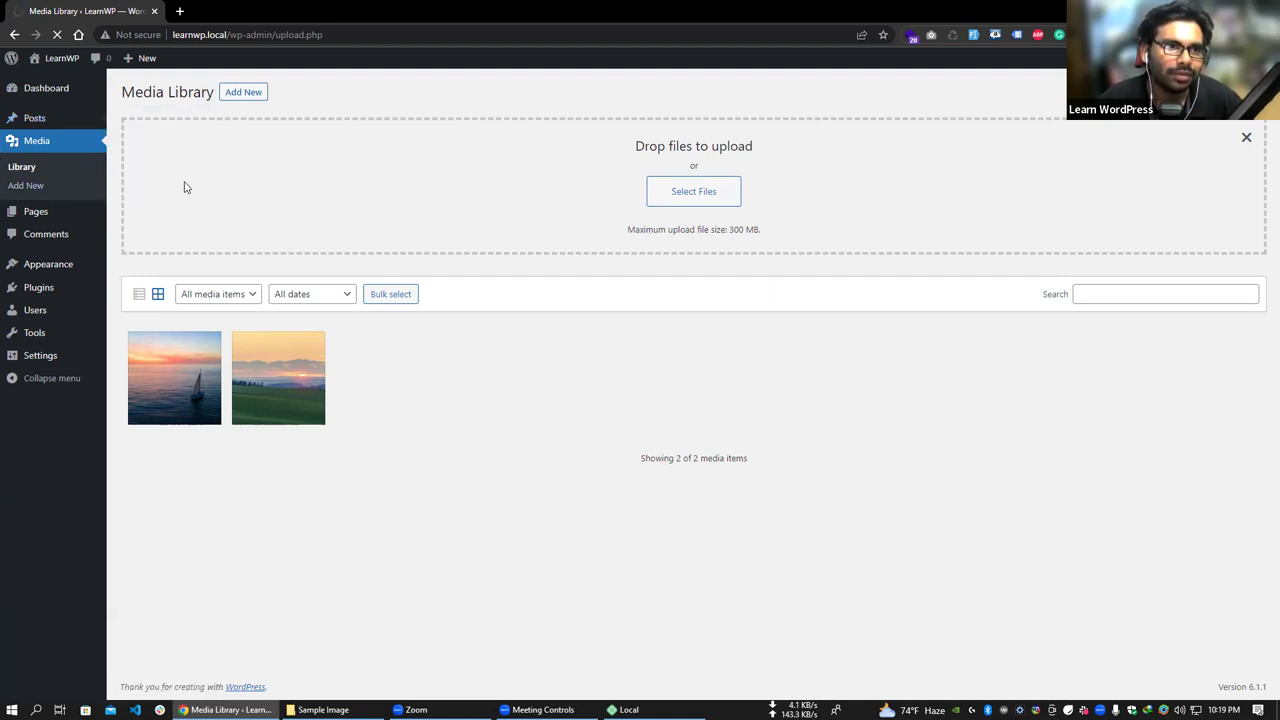
click(159, 211)
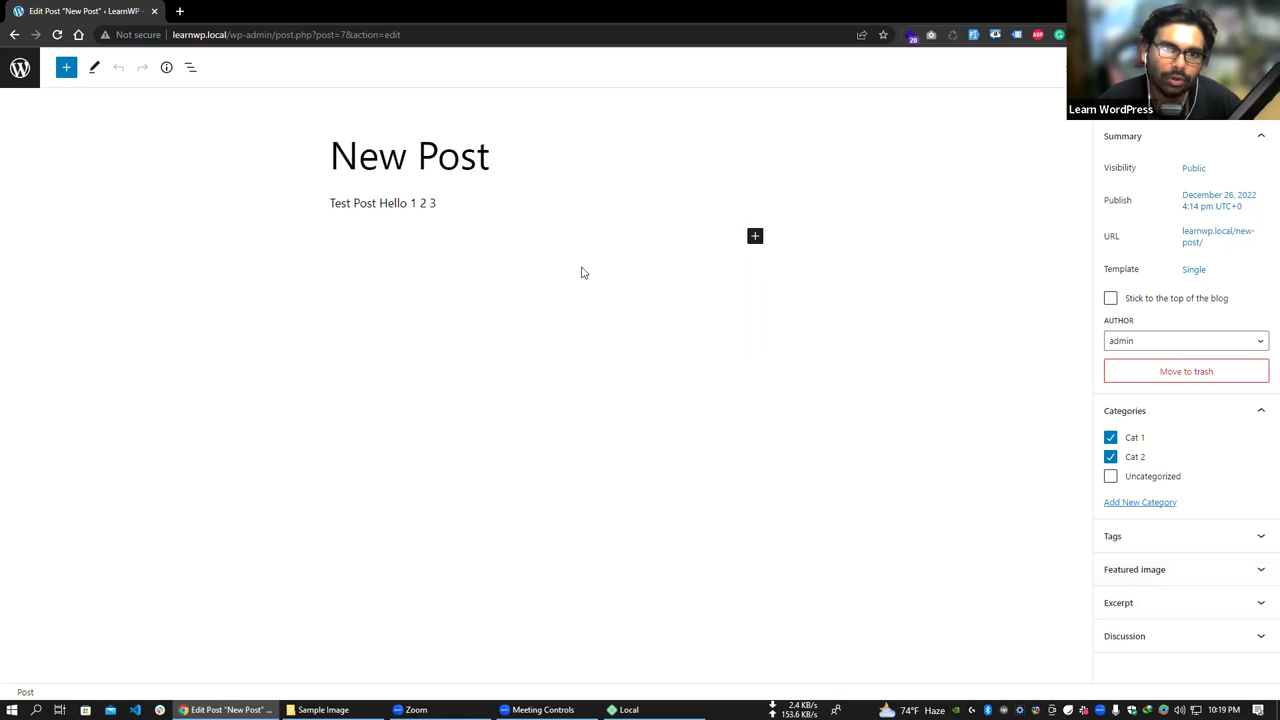
- Upload the bicycle photo fons-heijnsbroek-WIBgRUIuRO0-unsplash.jpg and set it as New Post's featured image
click(1163, 570)
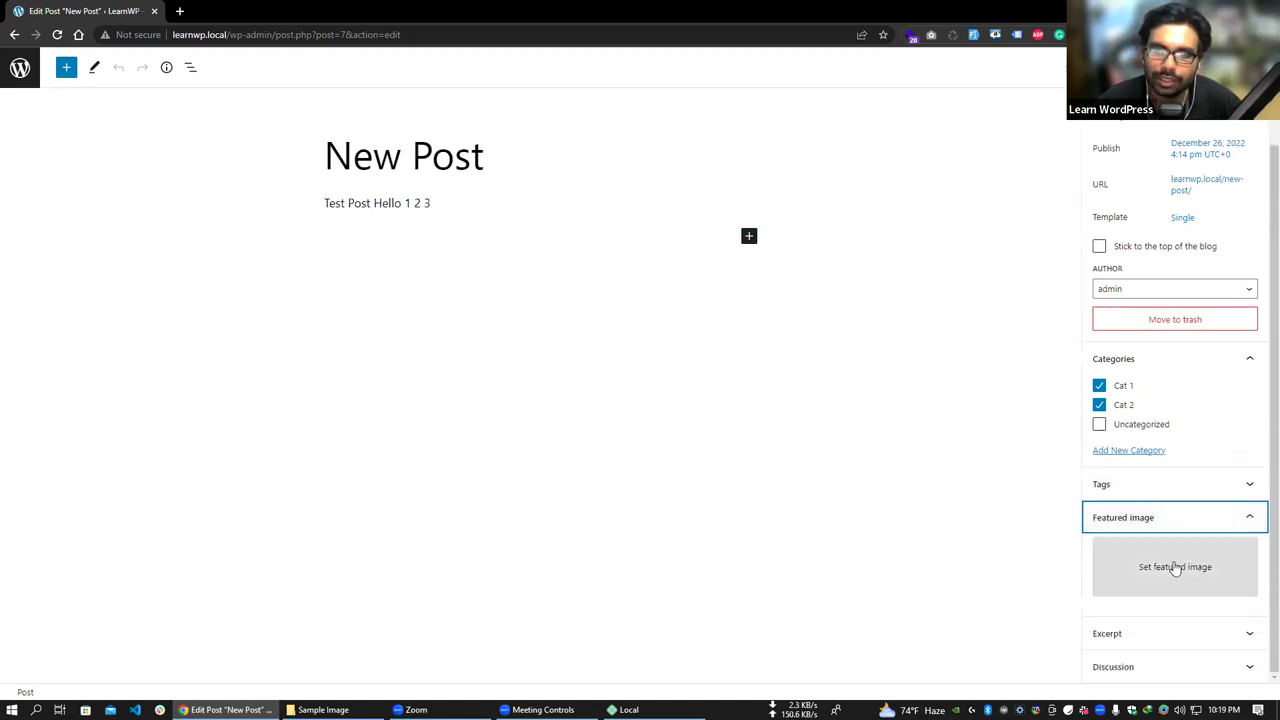
click(1172, 572)
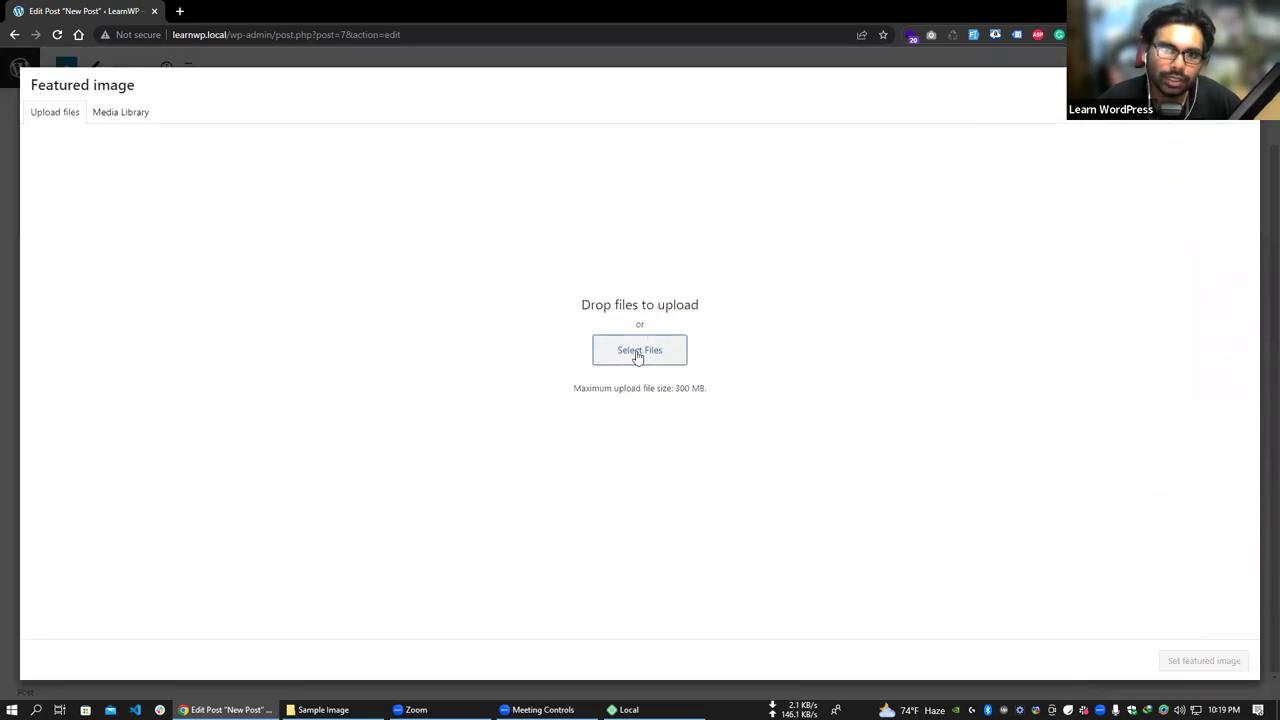
click(126, 118)
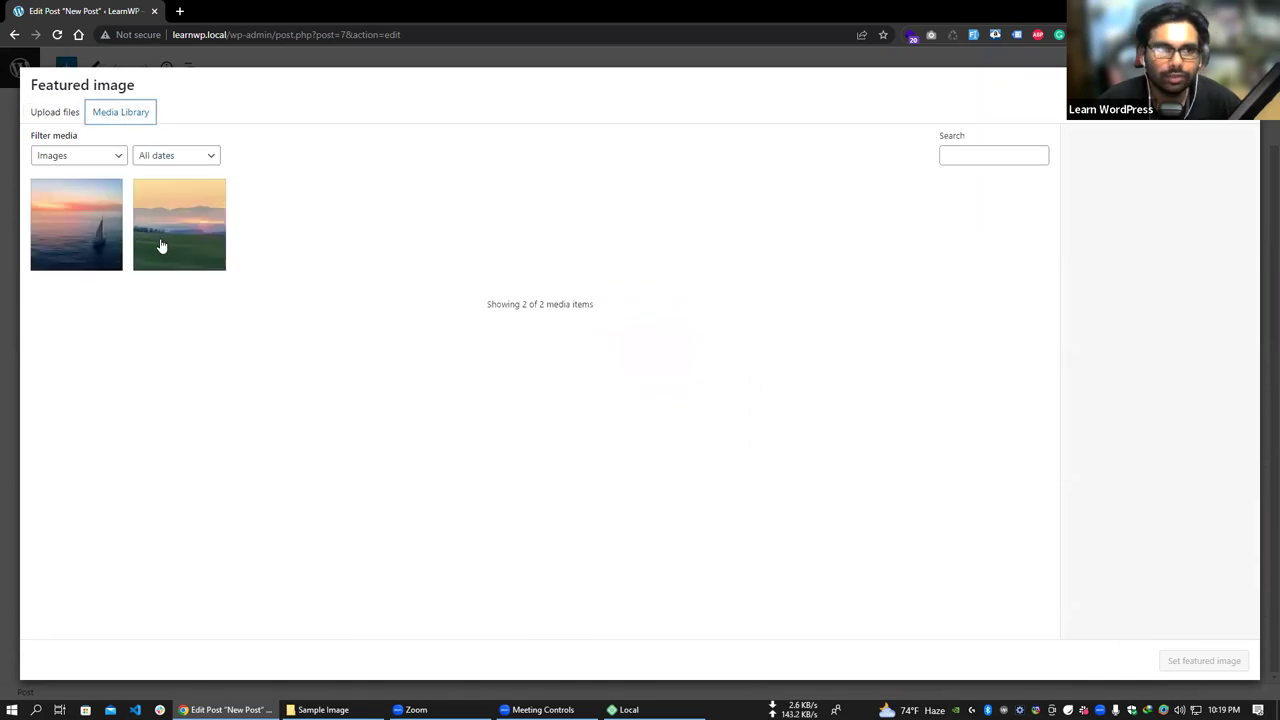
click(55, 113)
click(634, 360)
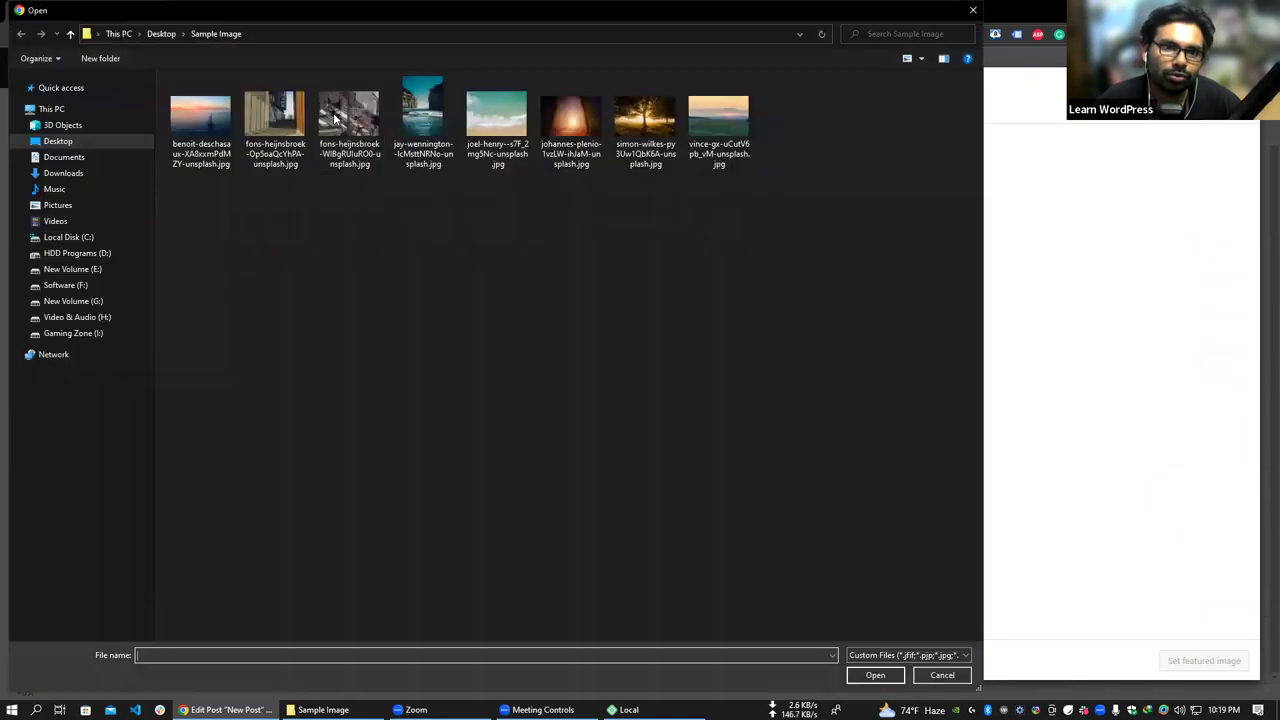
double_click(335, 118)
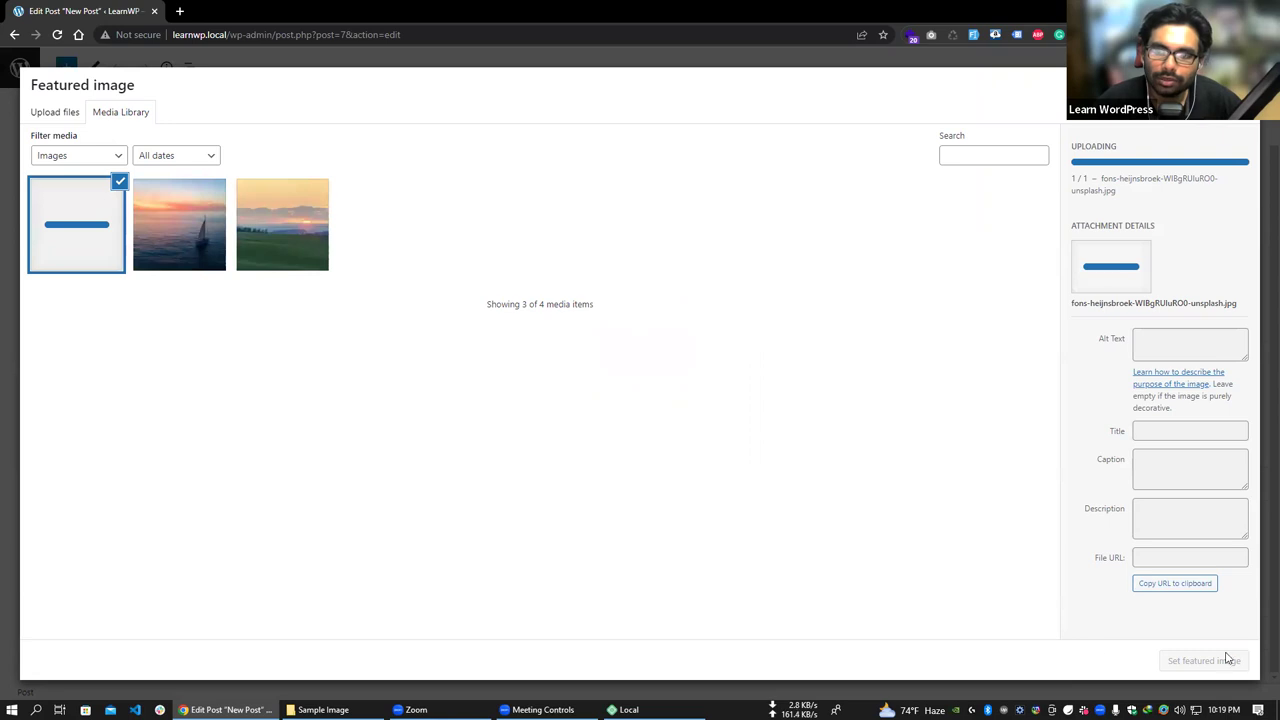
click(1236, 667)
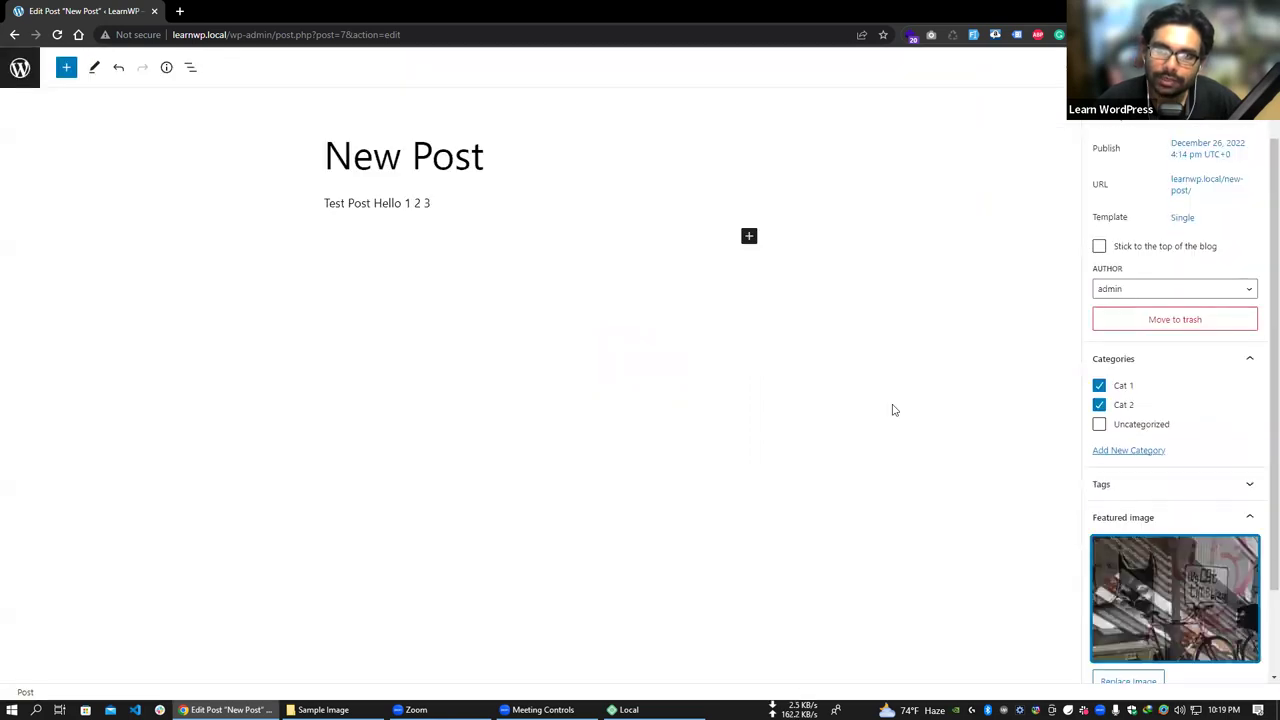
- Open the Posts list in a background browser tab while staying in the New Post editor
scroll(1208, 567, down, 1)
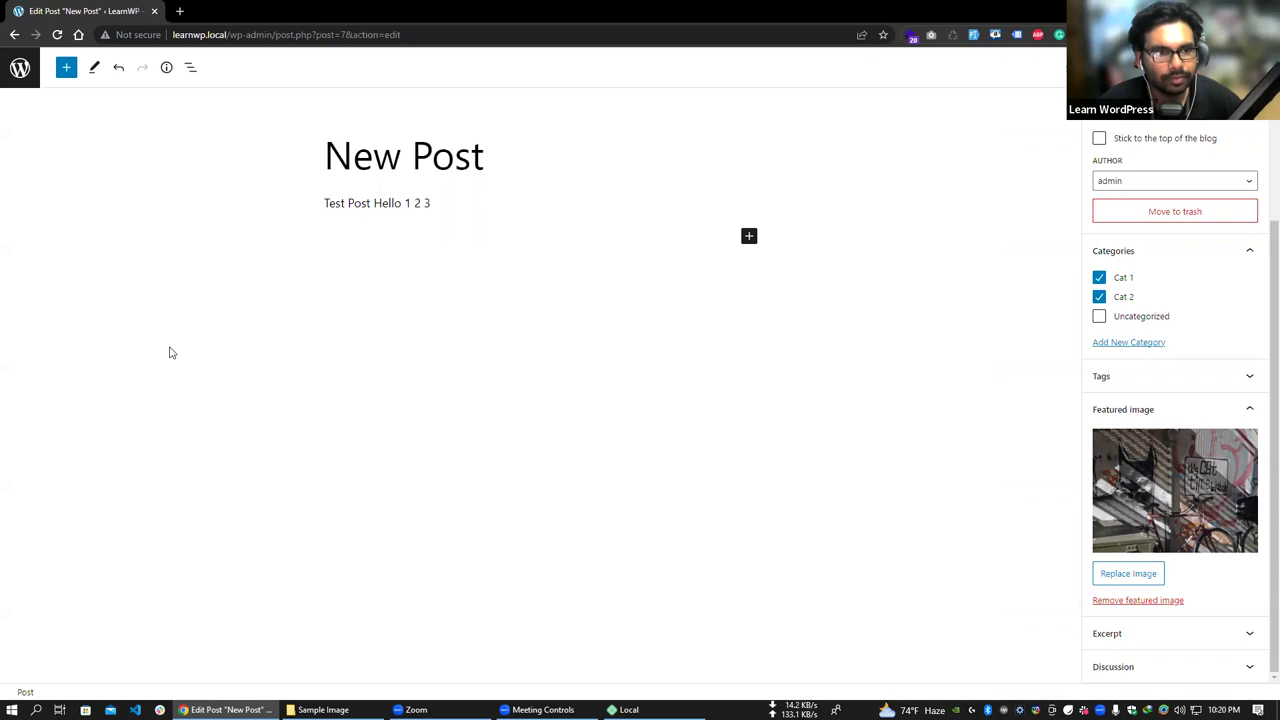
middle_click(19, 70)
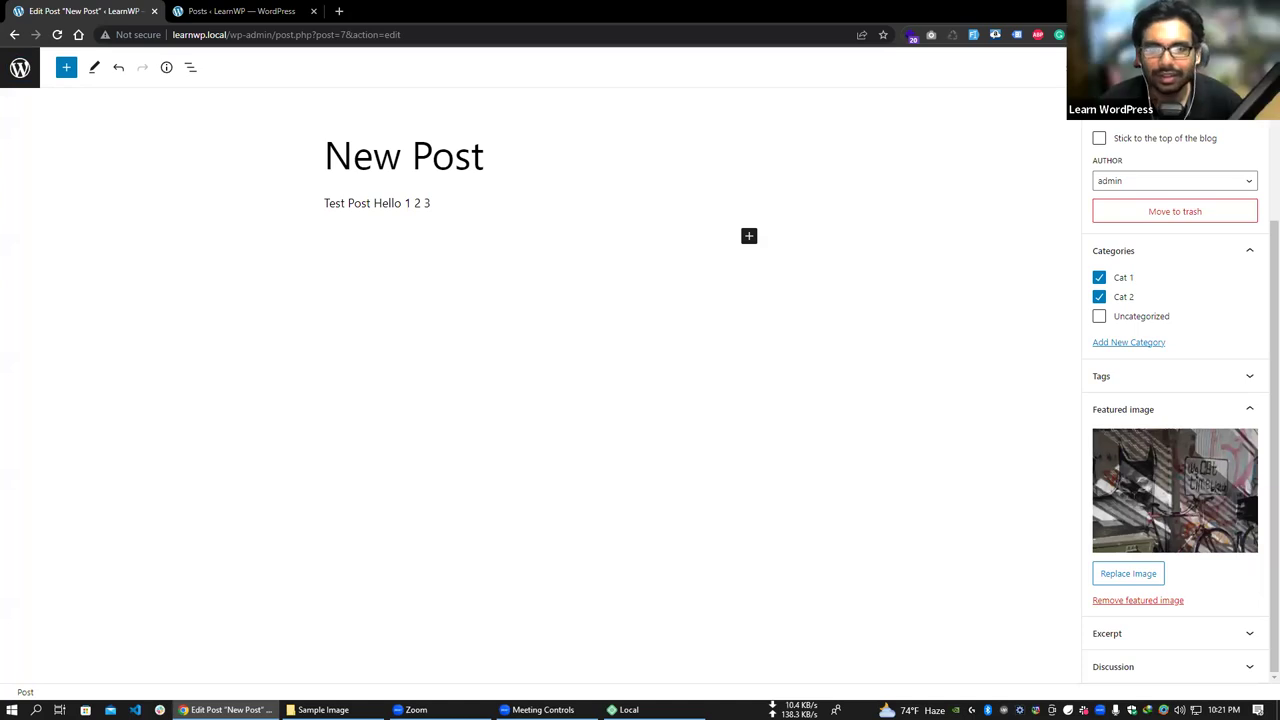
key(Return)
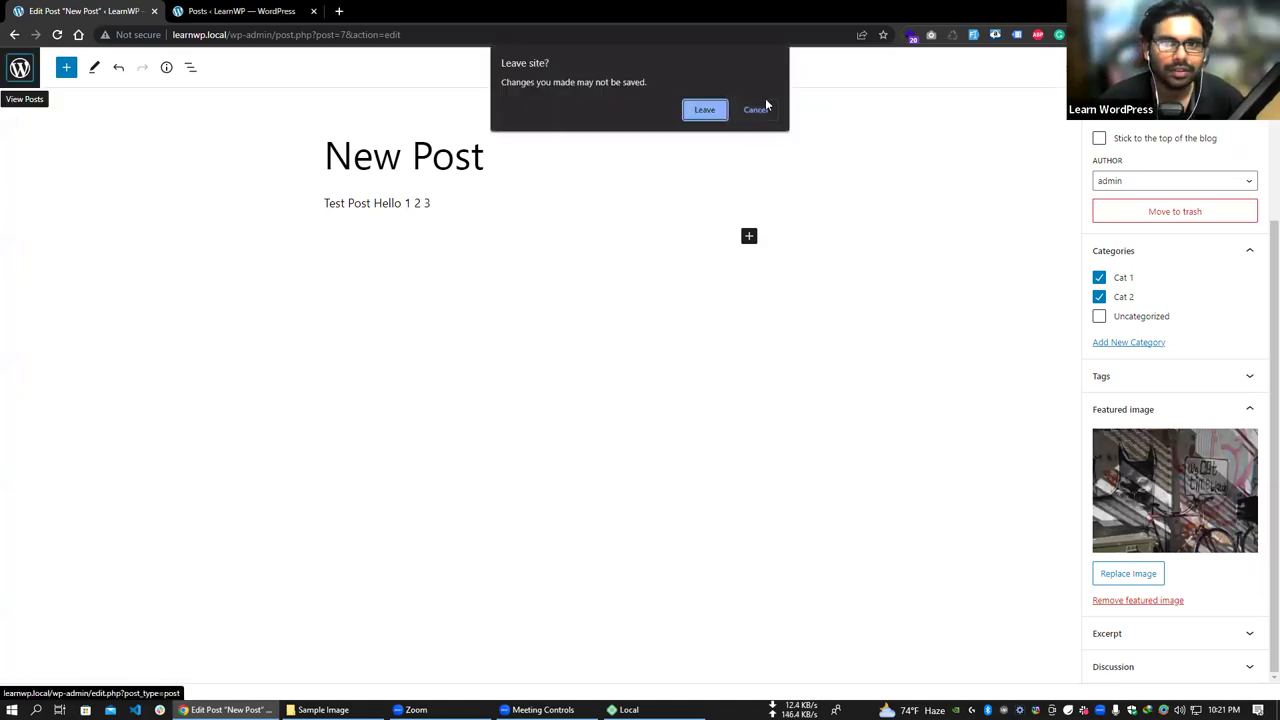
click(757, 112)
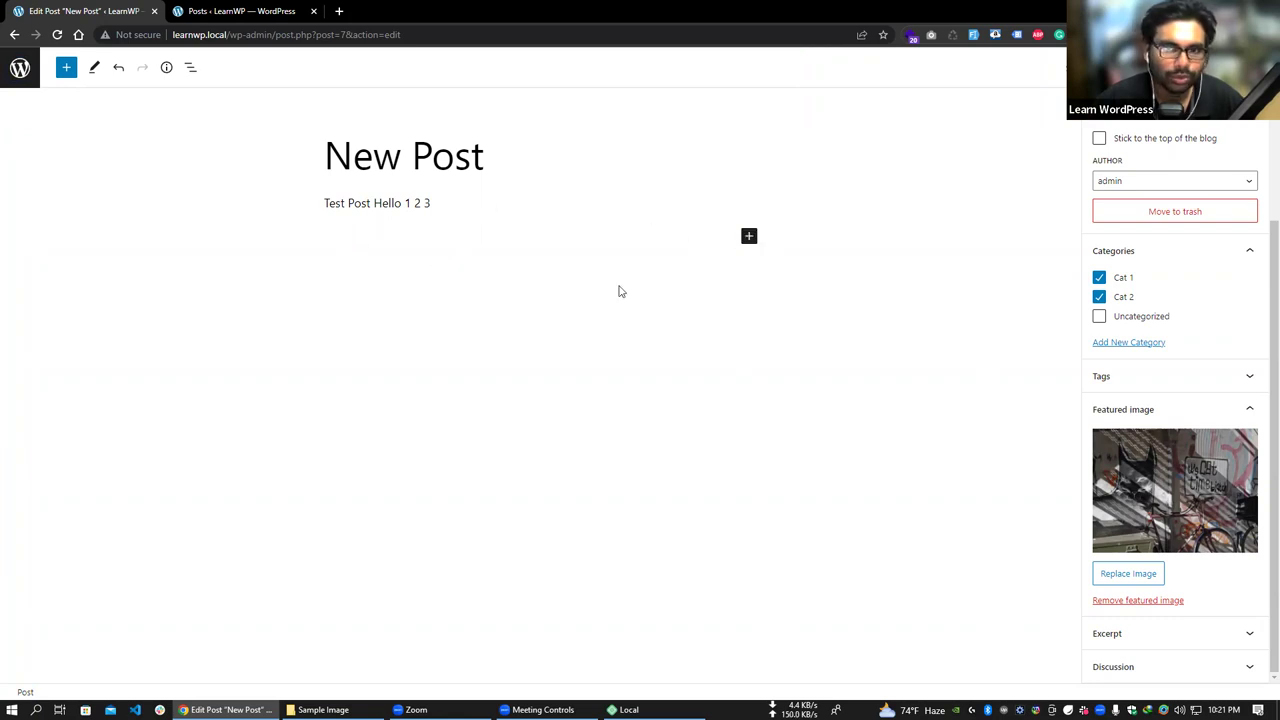
click(749, 240)
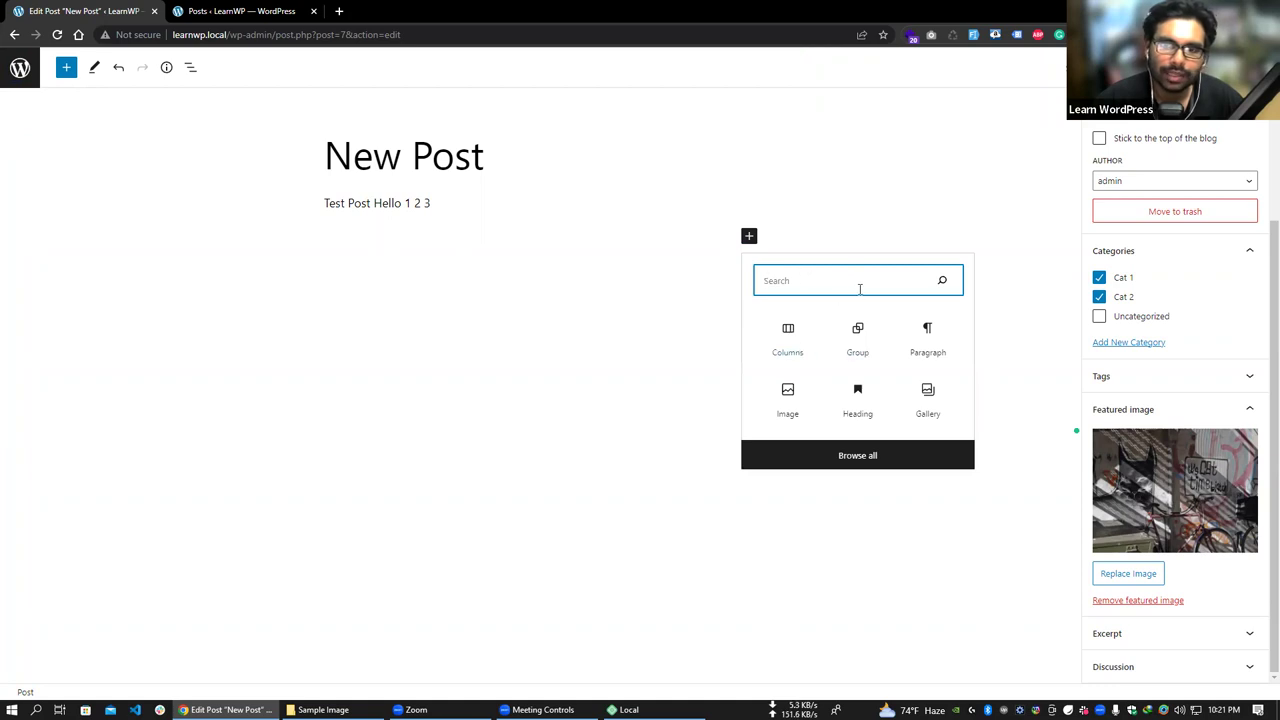
- Add an Image block with the sunset sailboat photo from the Media Library
click(788, 396)
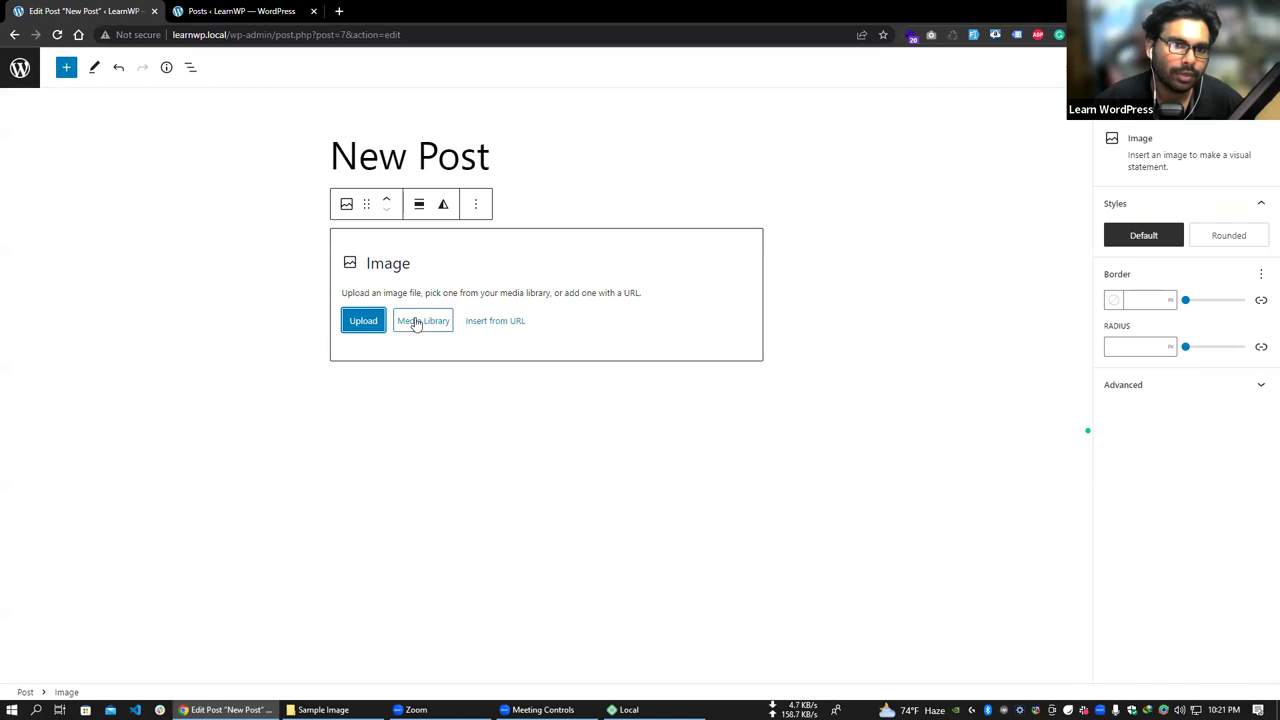
click(416, 321)
click(76, 224)
click(183, 240)
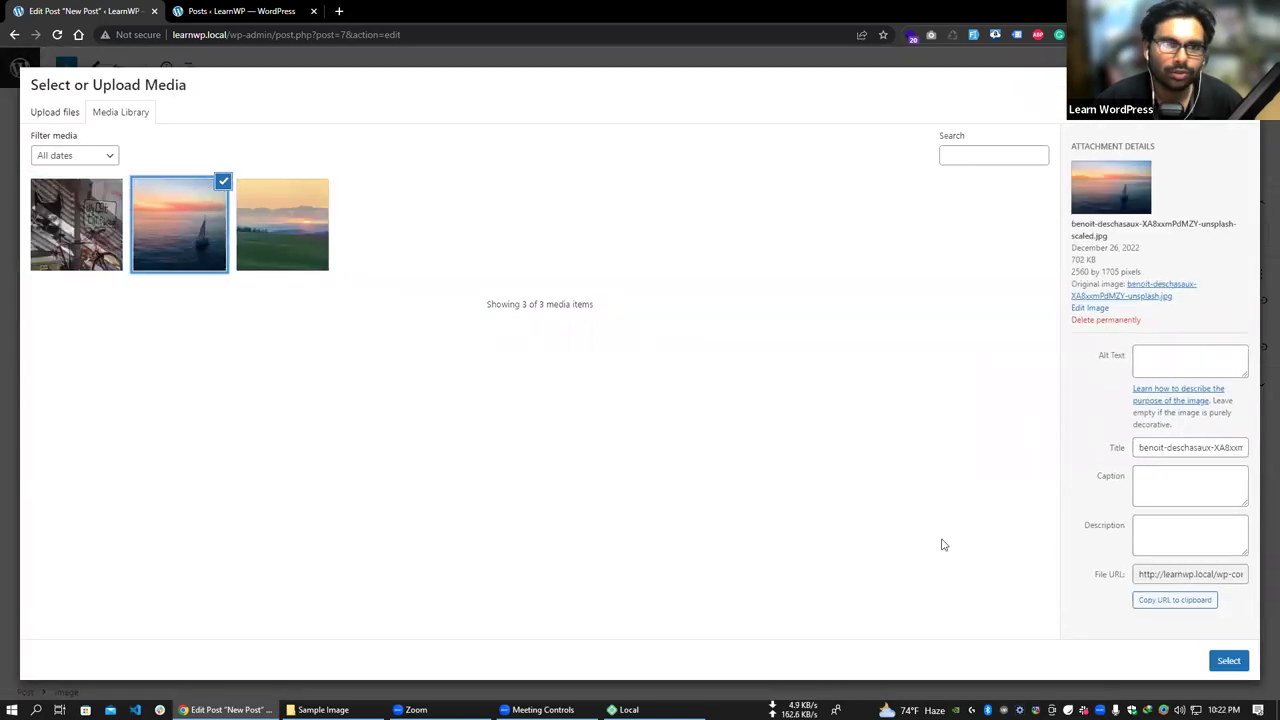
click(1228, 660)
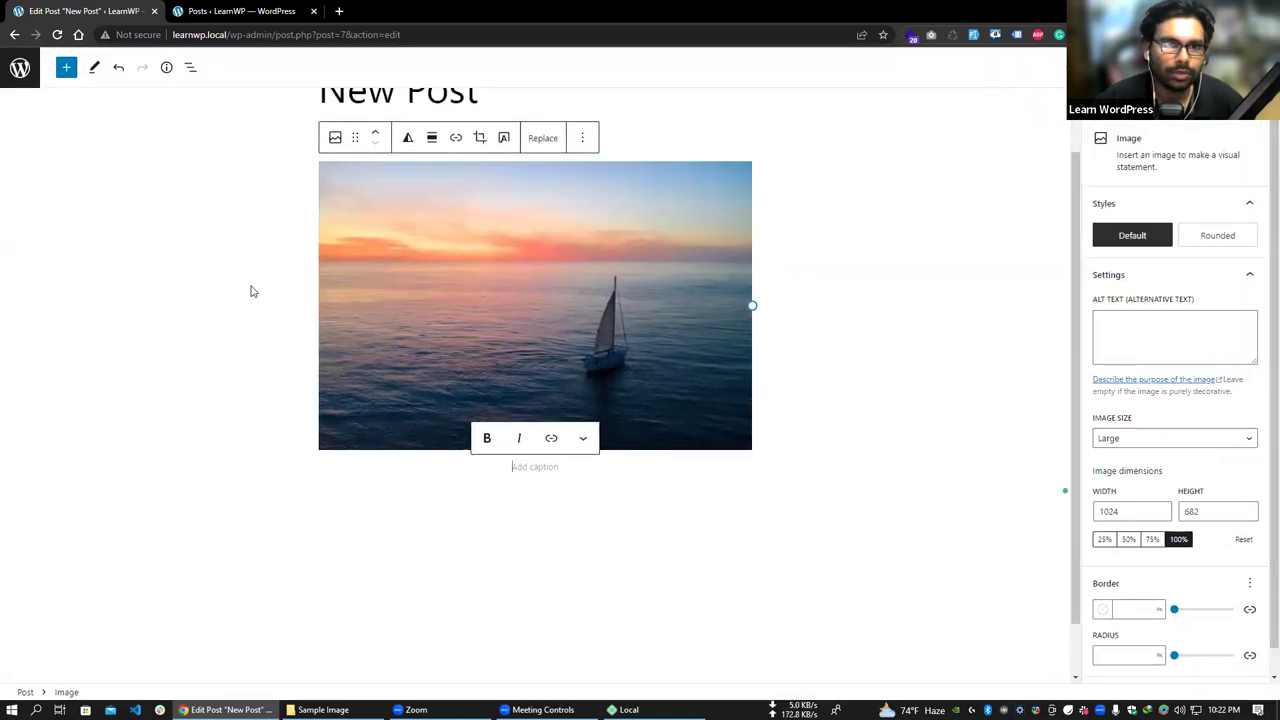
- Update New Post to save it with the new sailboat image
click(251, 291)
scroll(702, 254, up, 1)
key(ctrl+s)
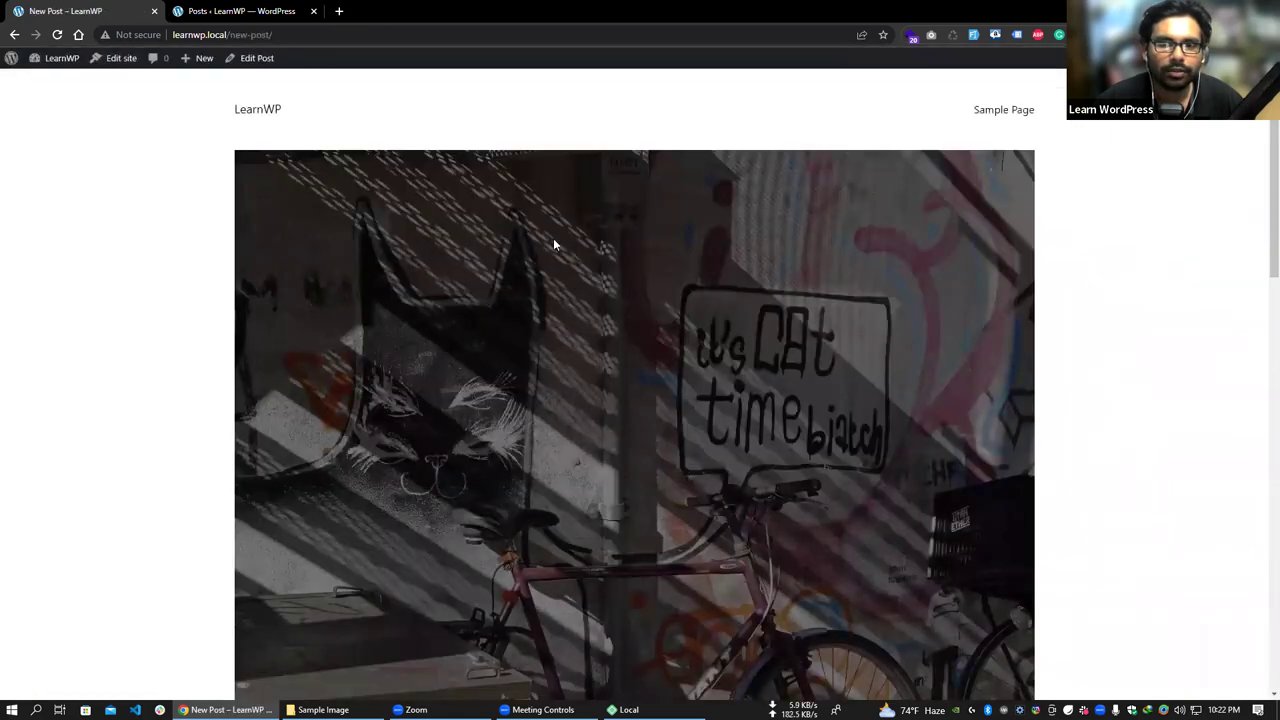
- Scroll through the live post showing the sailboat image, then return to the admin Dashboard
scroll(555, 243, down, 3)
scroll(437, 189, up, 3)
scroll(638, 350, down, 5)
drag(418, 222, 586, 223)
drag(420, 283, 534, 286)
scroll(511, 345, down, 1)
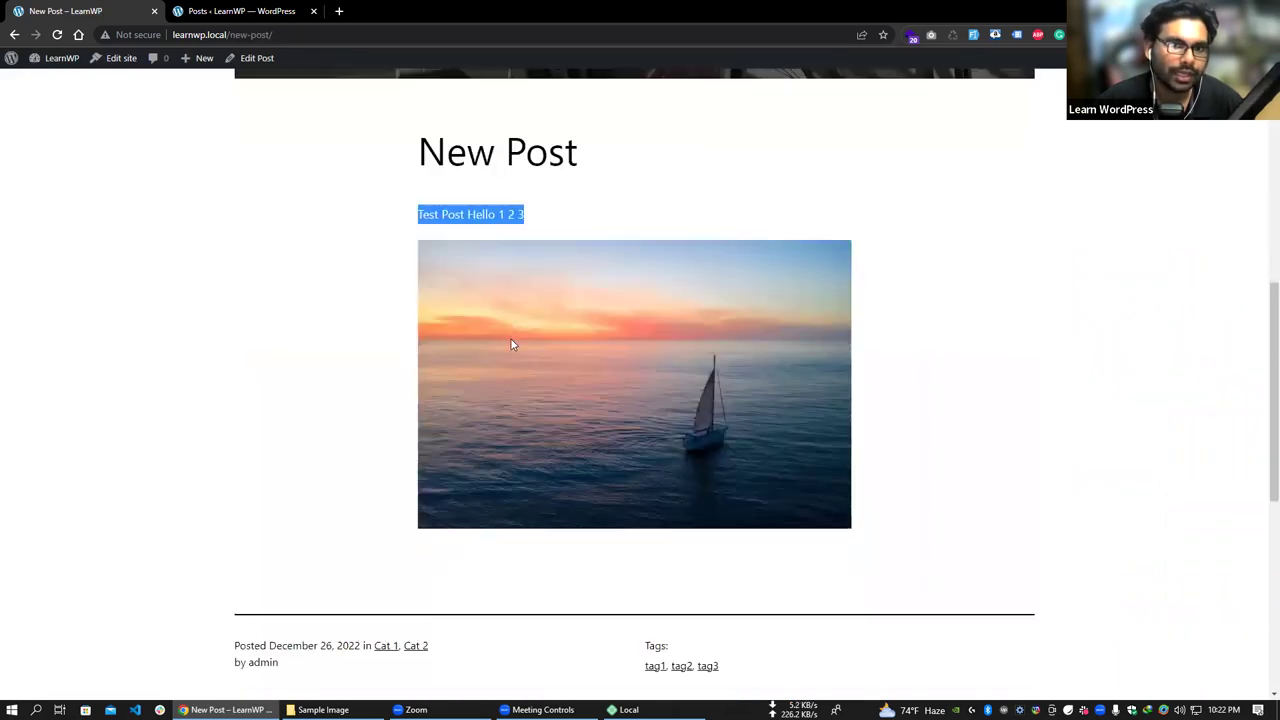
scroll(511, 345, down, 1)
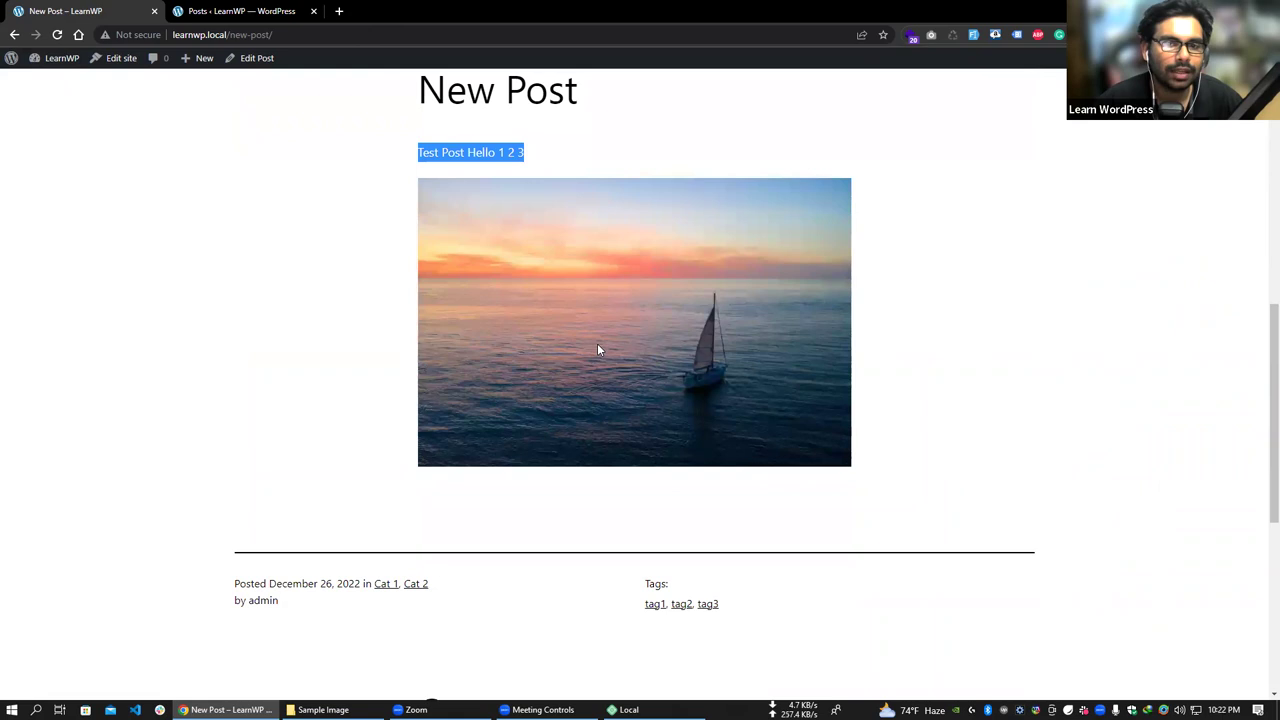
scroll(640, 370, up, 4)
scroll(673, 380, up, 2)
scroll(674, 391, down, 5)
scroll(208, 95, up, 3)
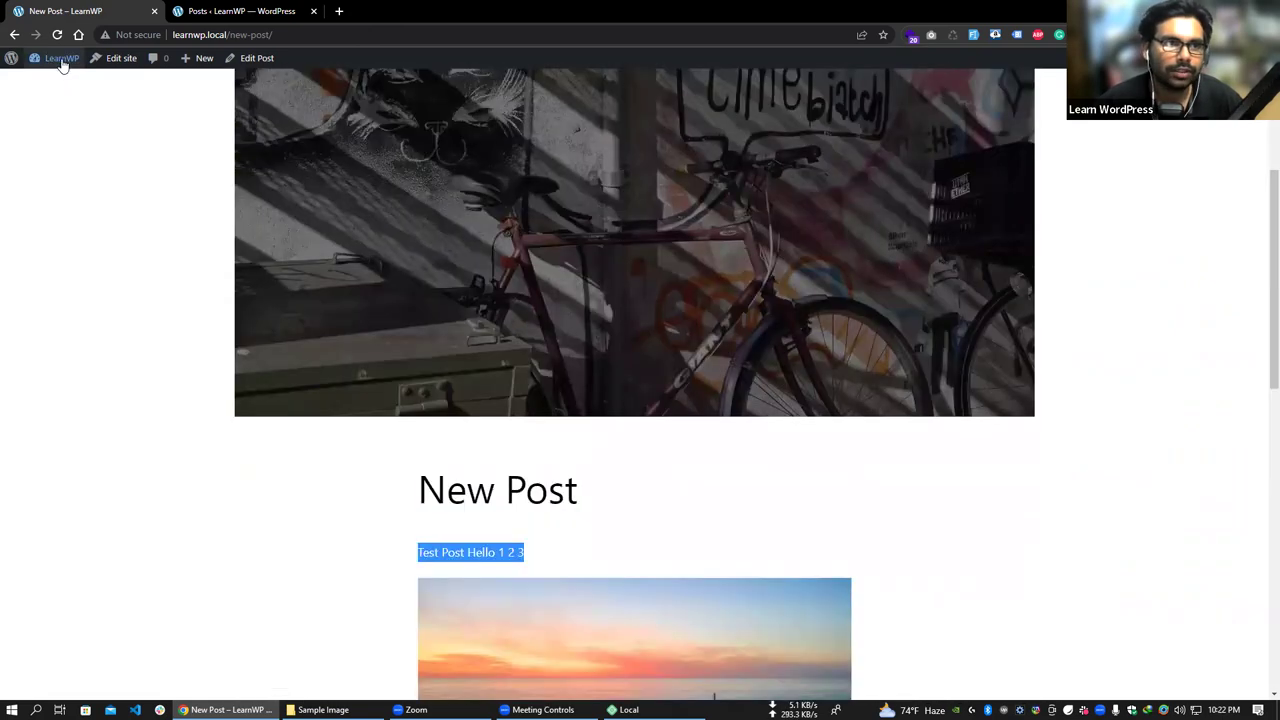
click(50, 81)
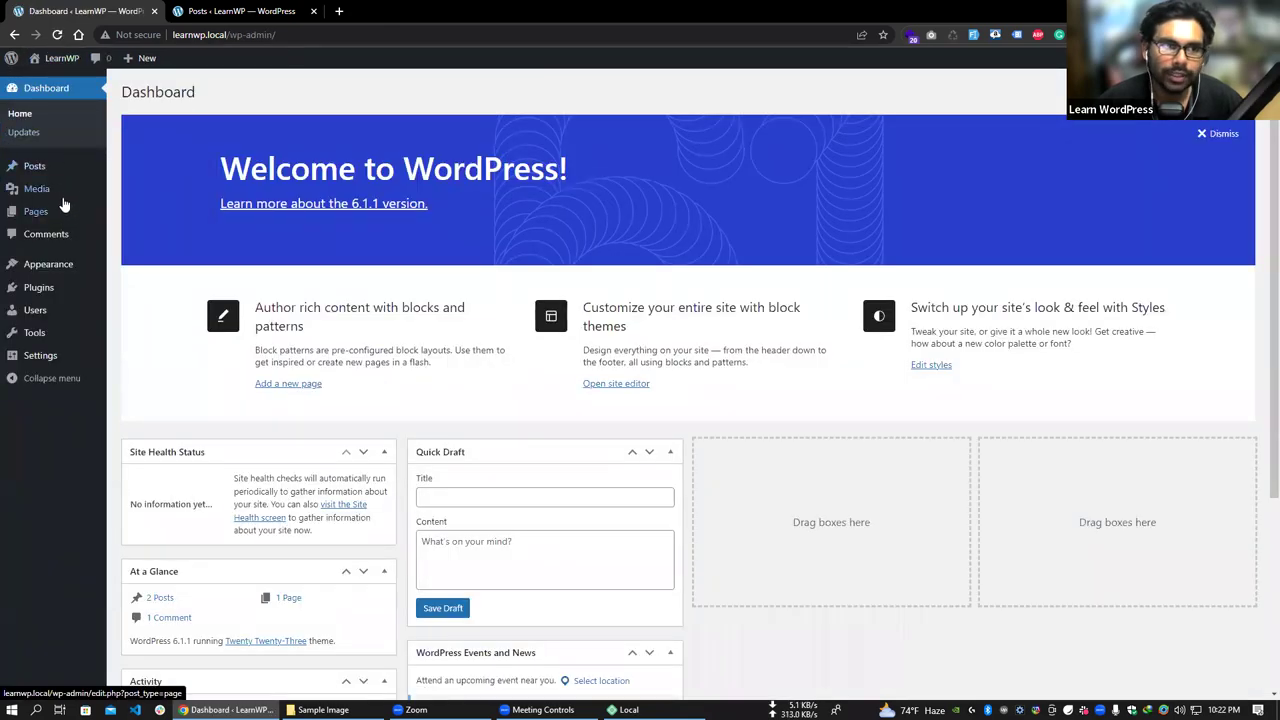
- Go from the Media Library to All Pages, listing the draft Privacy Policy and Sample Page
click(145, 193)
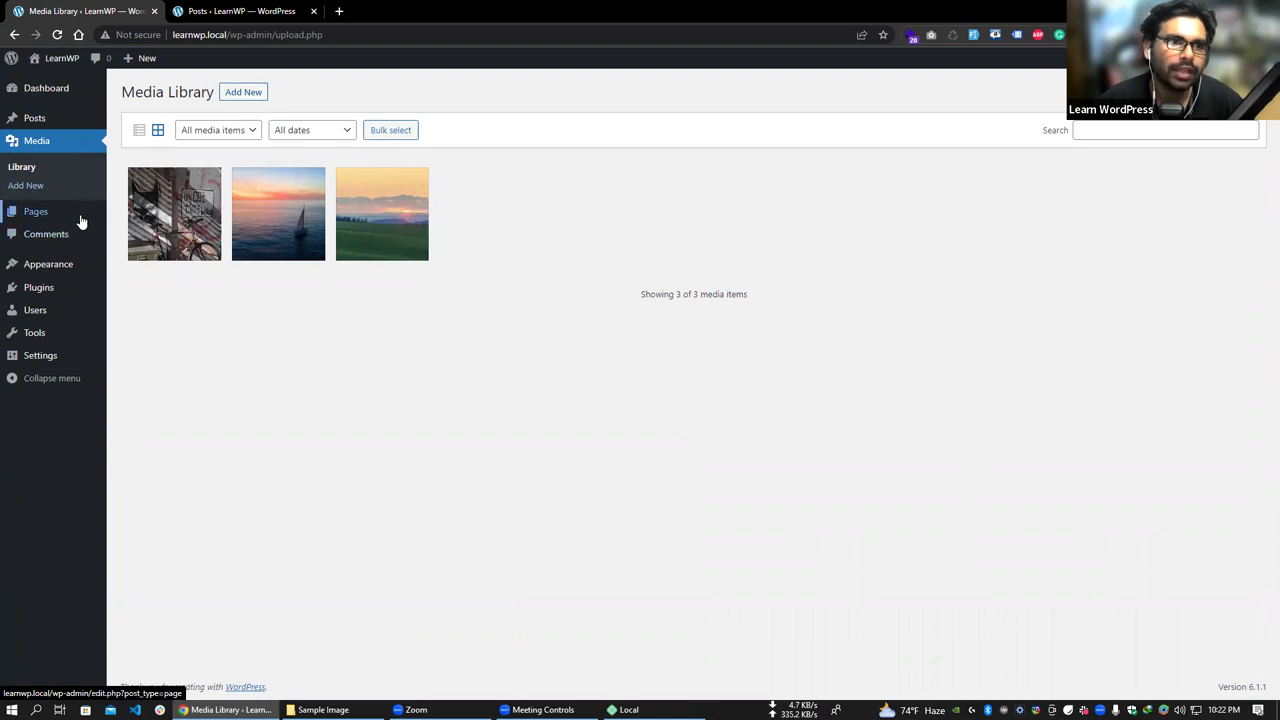
mouse_move(71, 209)
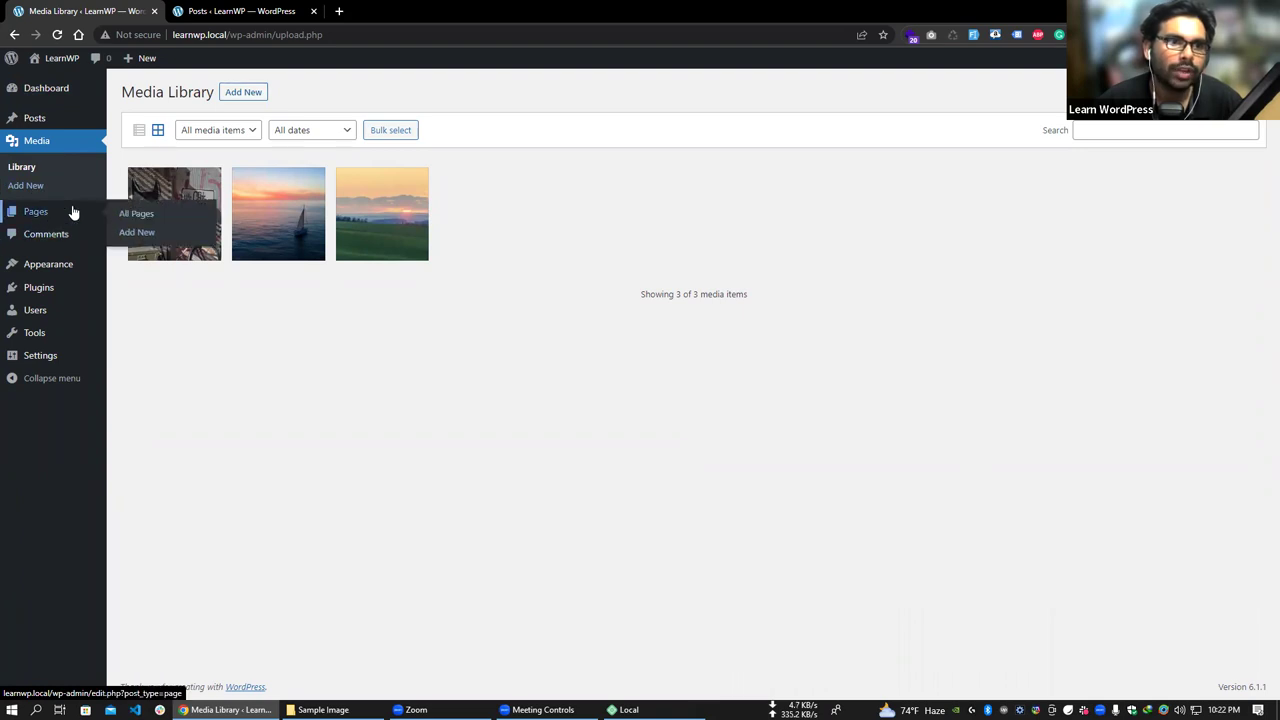
click(137, 220)
mouse_move(48, 121)
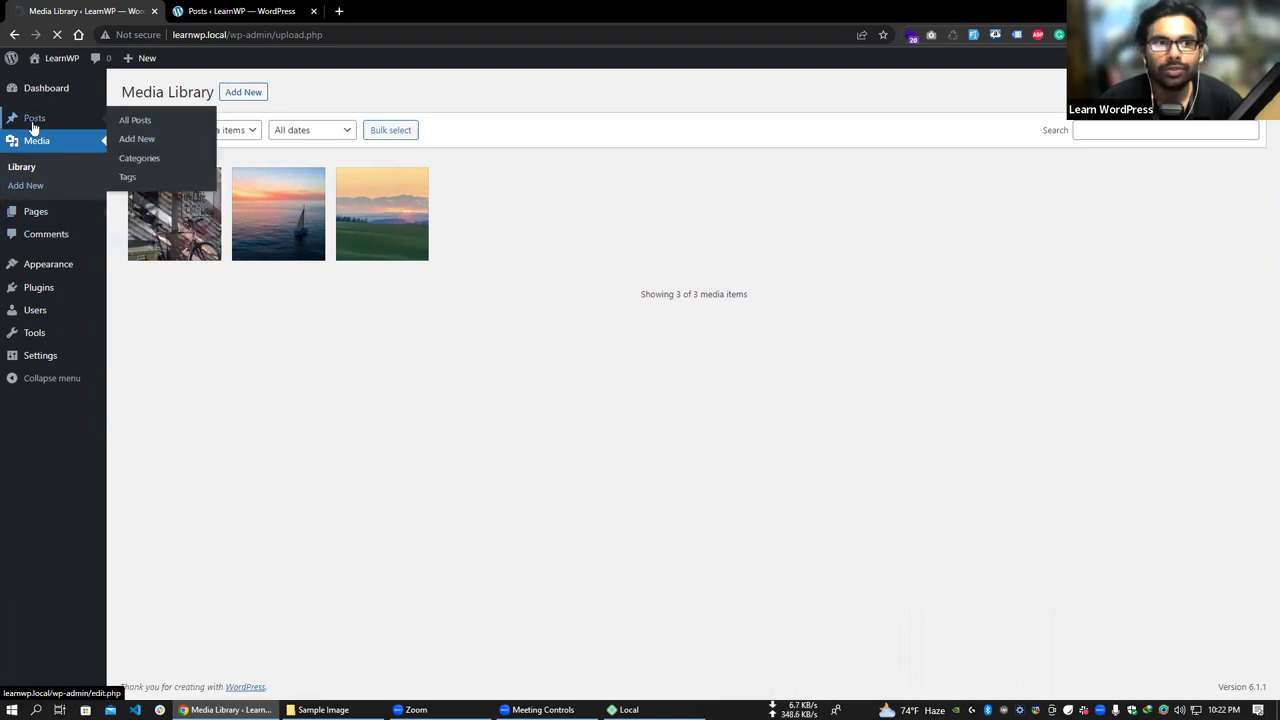
mouse_move(54, 224)
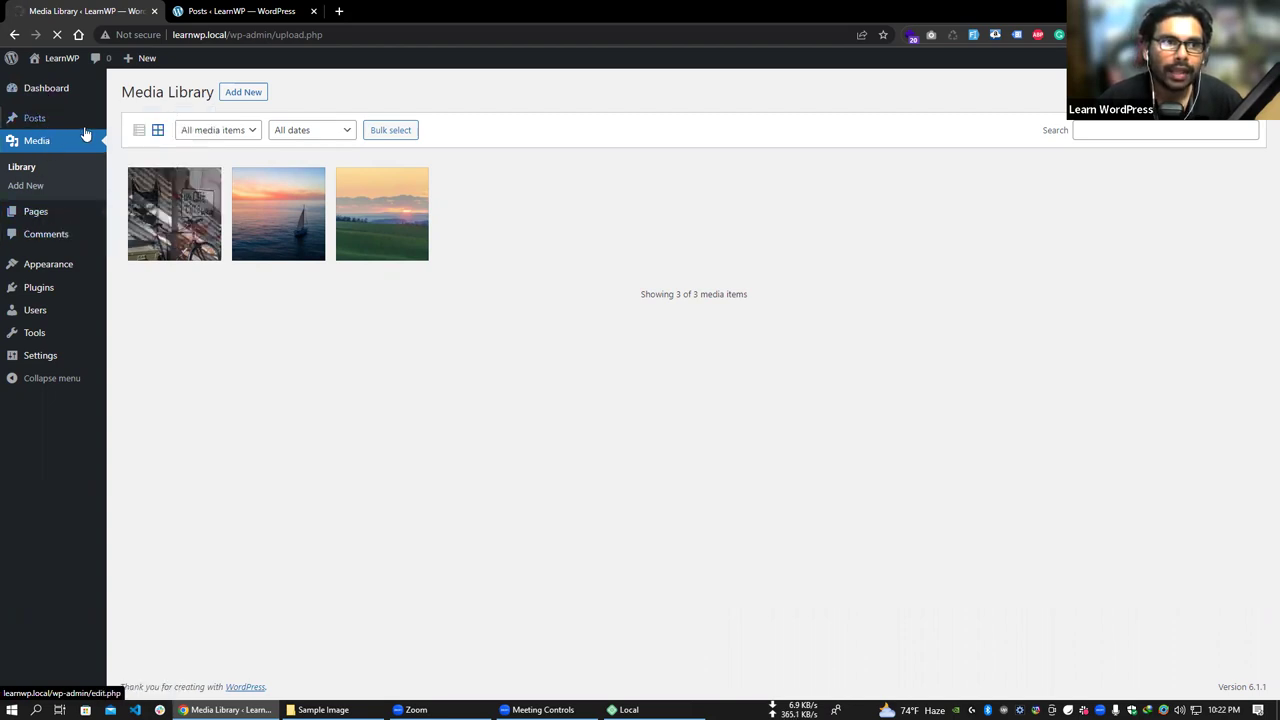
mouse_move(85, 133)
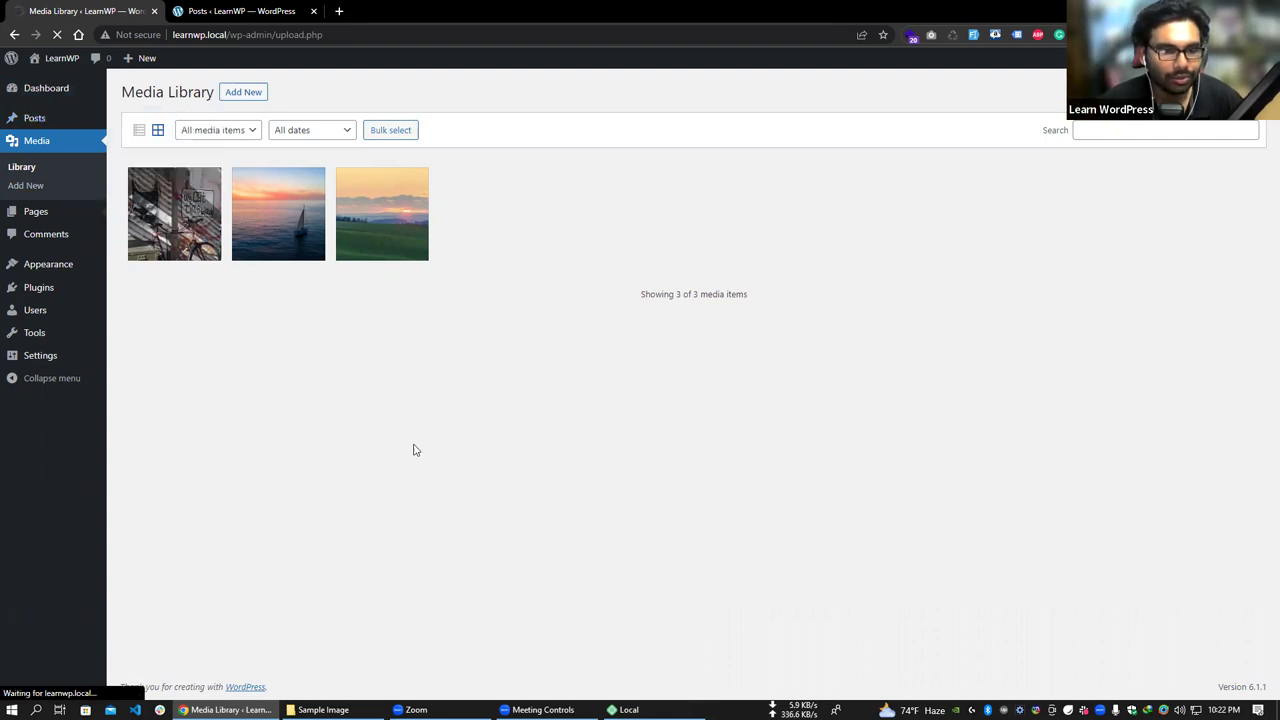
click(58, 203)
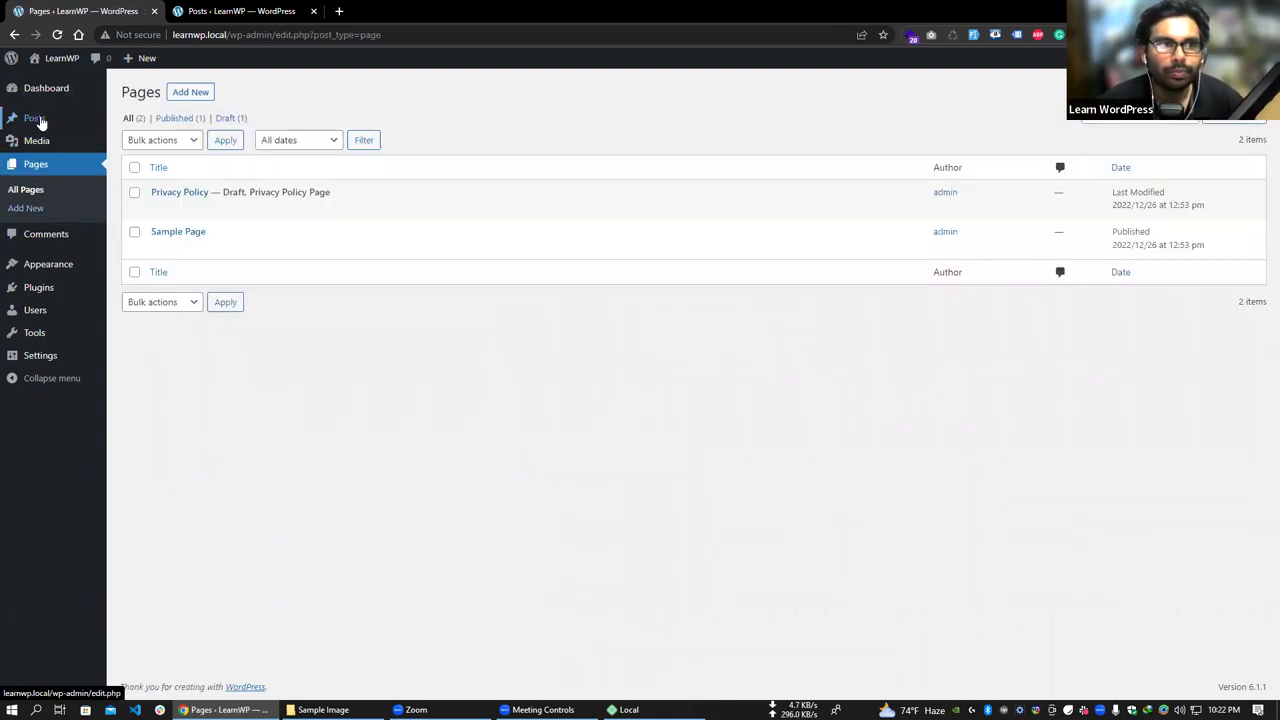
mouse_move(80, 120)
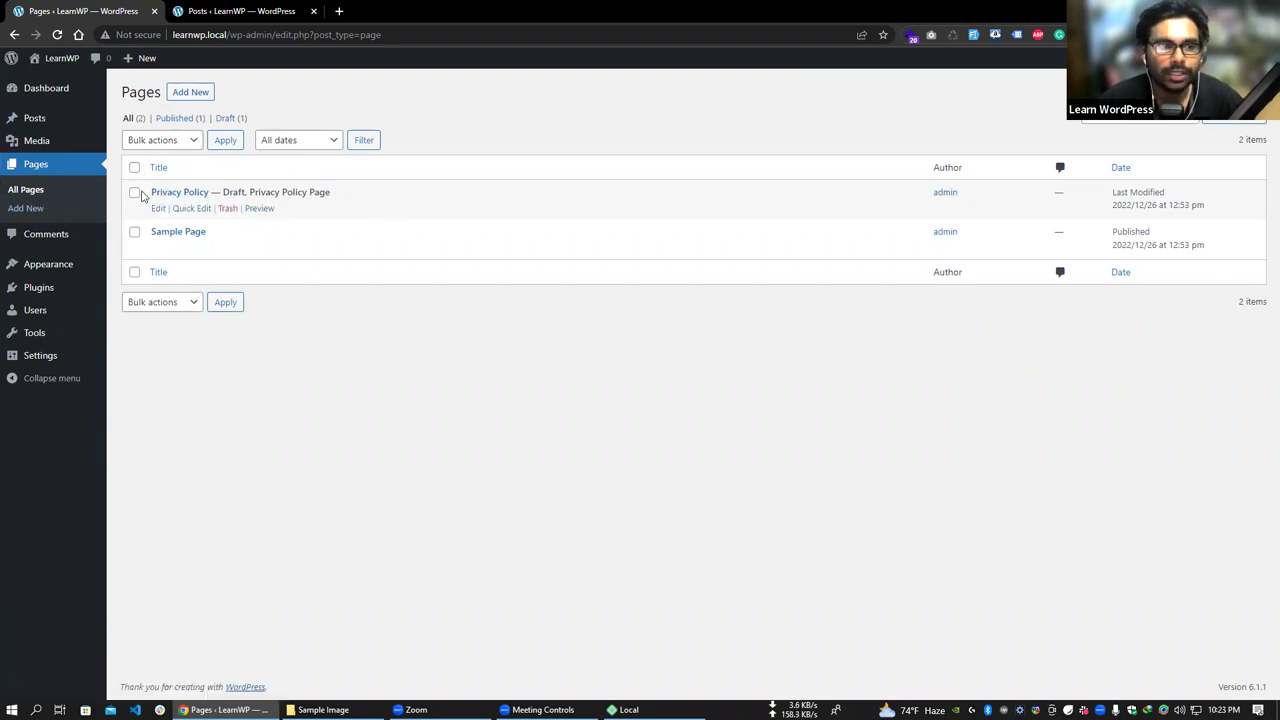
- Start a new page titled 'About Us' with 'Lorem Ipsum' as its body text
click(190, 93)
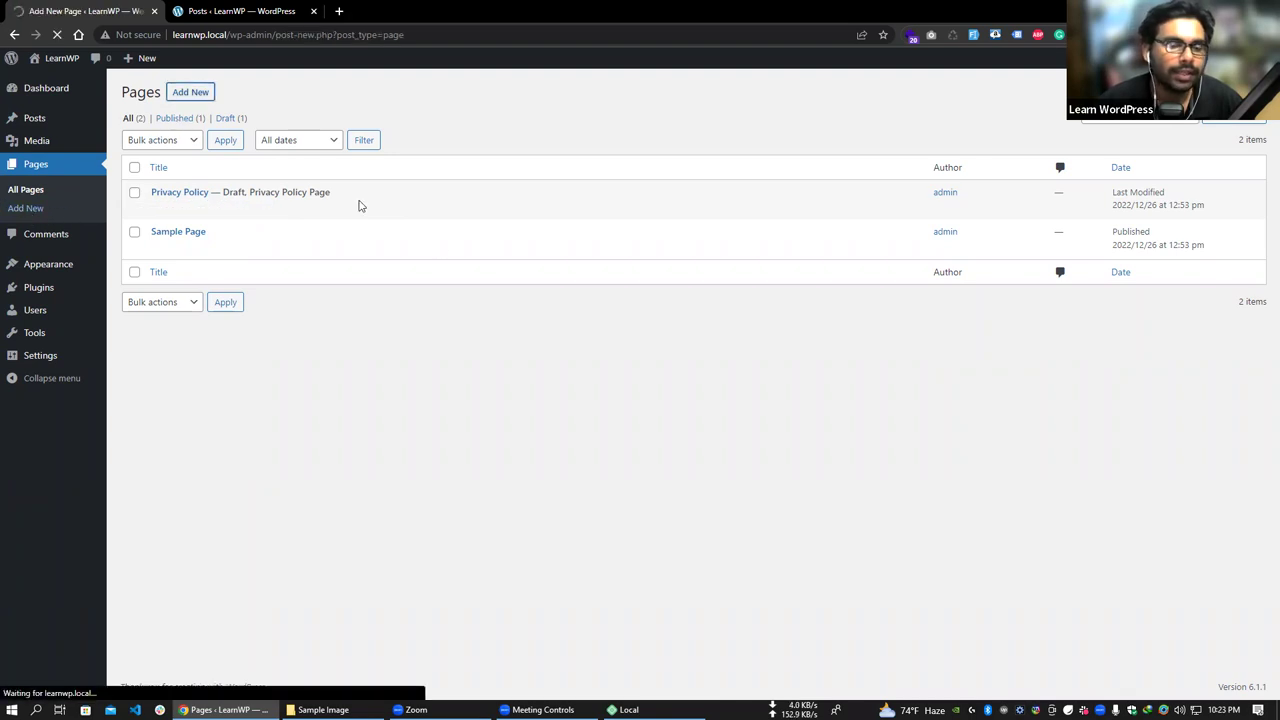
text(About Us)
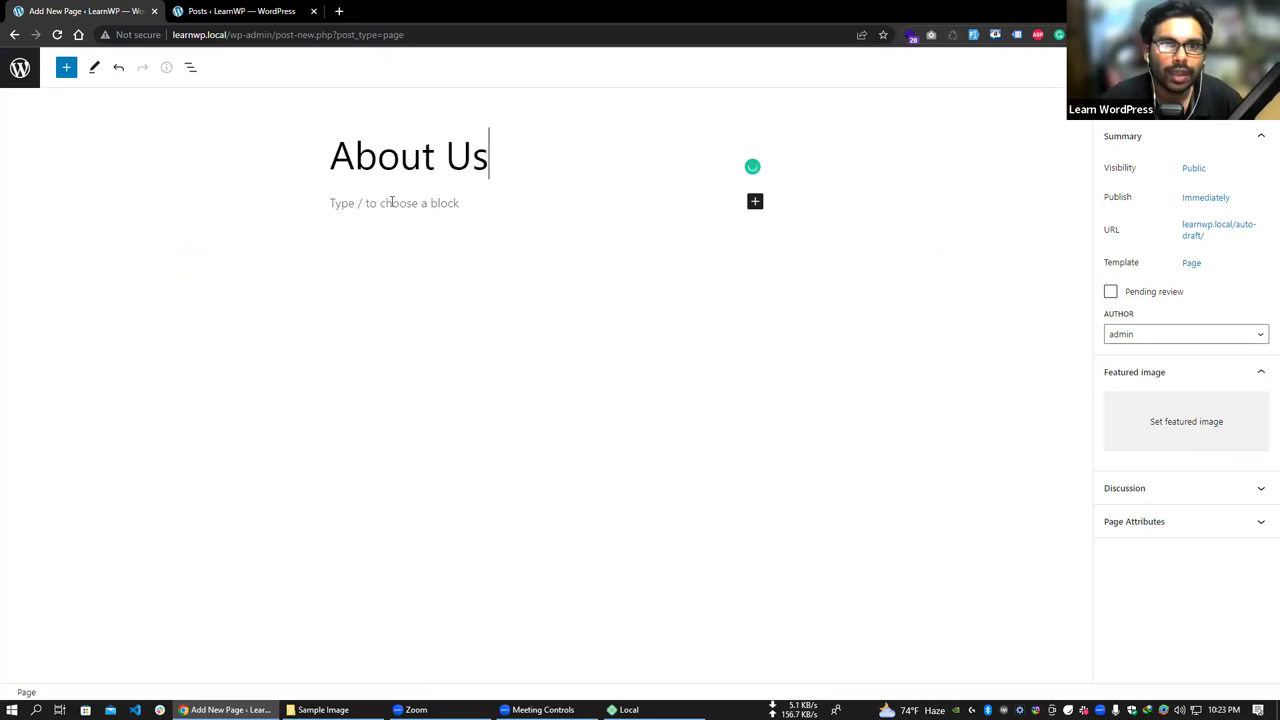
click(392, 202)
text(Lorem Ipus)
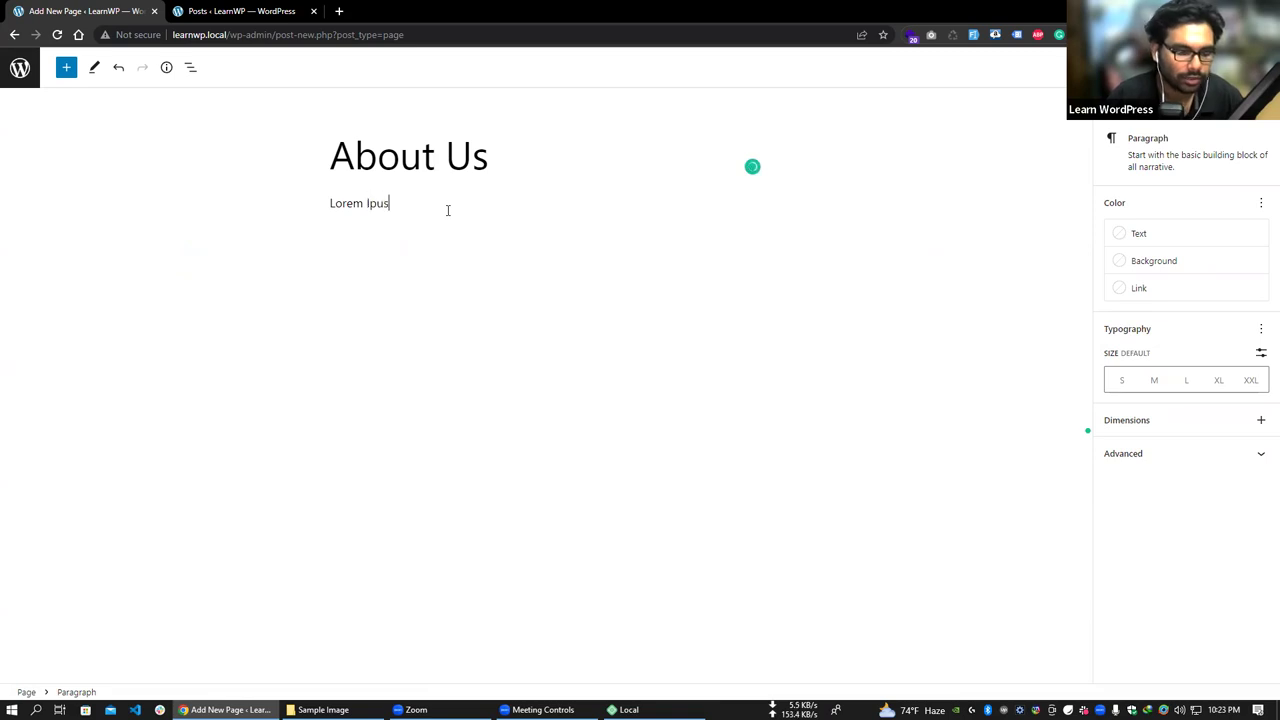
key(BackSpace)
key(BackSpace)
text(s)
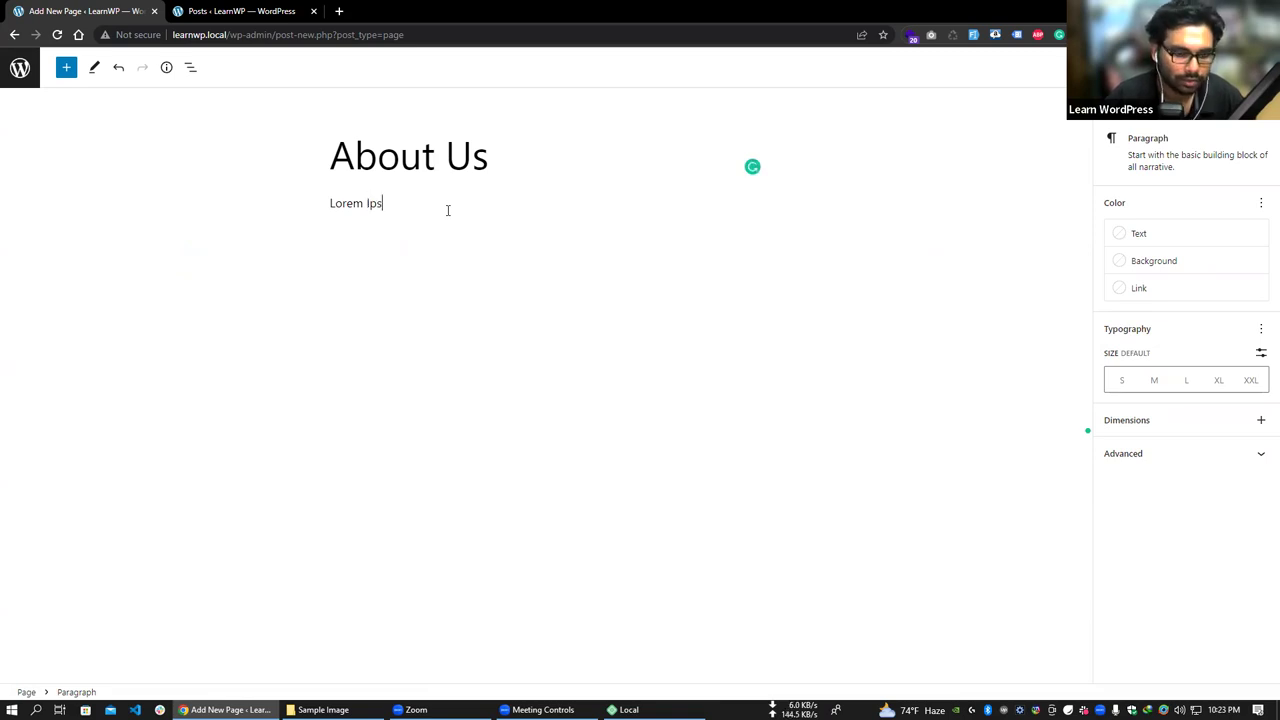
text(um)
- Lengthen the paragraph with pasted copies of 'Lorem Ipsum' and add an empty block below
key(ctrl+a)
key(ctrl+c)
key(Right)
key(ctrl+v)
key(ctrl+v)
key(ctrl+v)
key(ctrl+v)
key(ctrl+v)
key(ctrl+v)
key(ctrl+v)
key(ctrl+v)
key(ctrl+v)
key(ctrl+v)
key(ctrl+v)
key(ctrl+v)
key(ctrl+v)
key(ctrl+v)
key(ctrl+v)
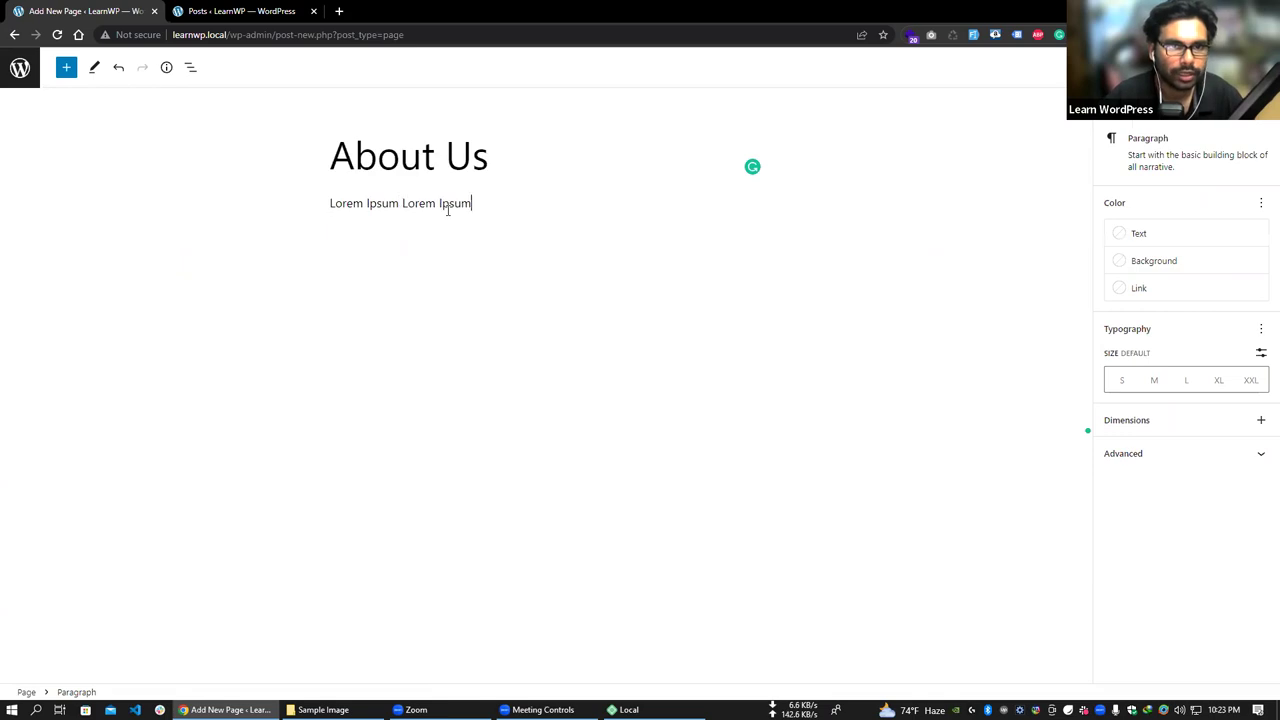
key(ctrl+v)
key(ctrl+v)
key(ctrl+v)
key(ctrl+v)
key(ctrl+v)
key(ctrl+v)
key(ctrl+v)
key(ctrl+v)
key(ctrl+v)
key(ctrl+v)
key(ctrl+v)
key(ctrl+v)
key(ctrl+v)
key(ctrl+v)
key(ctrl+v)
key(ctrl+v)
key(ctrl+v)
key(ctrl+v)
key(ctrl+v)
key(ctrl+v)
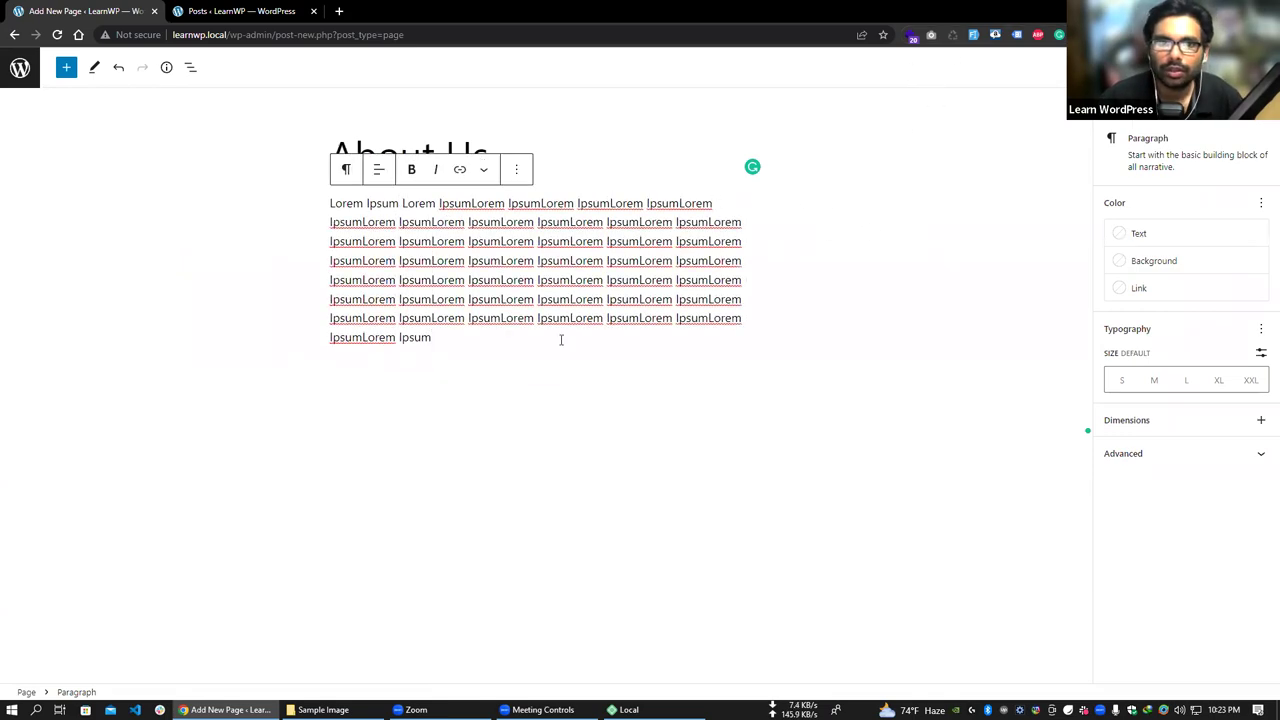
key(Return)
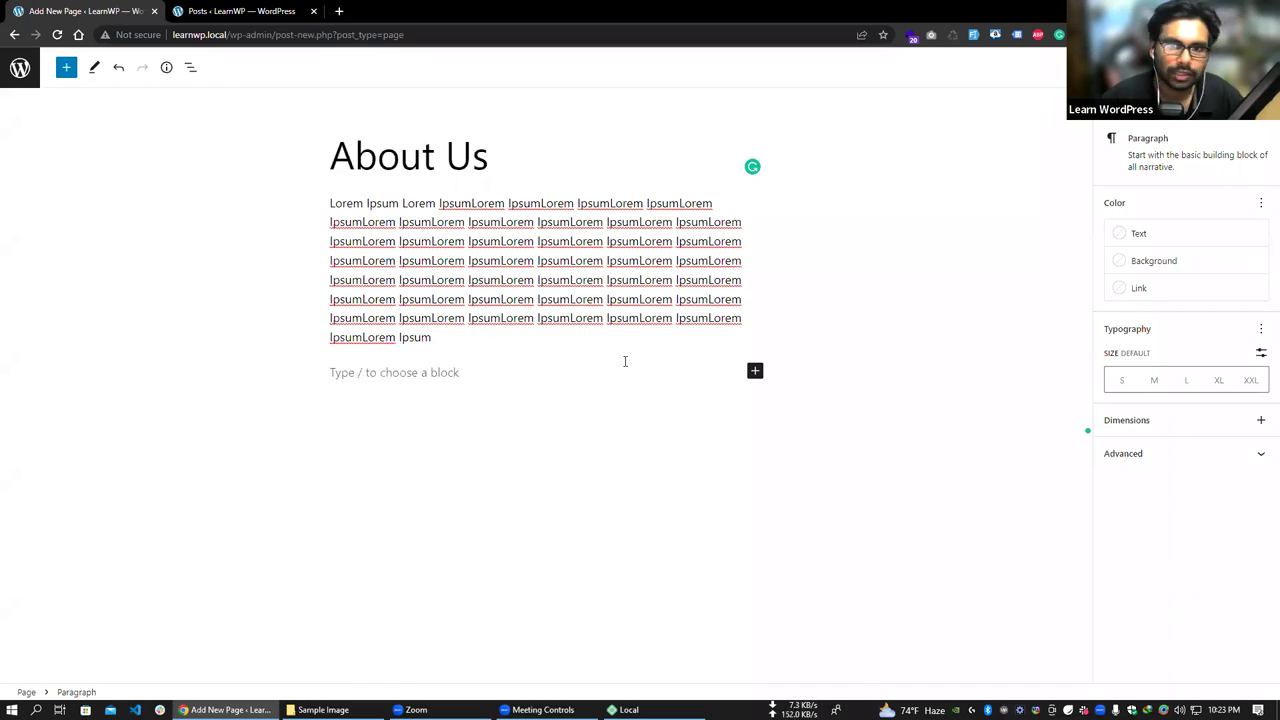
click(755, 371)
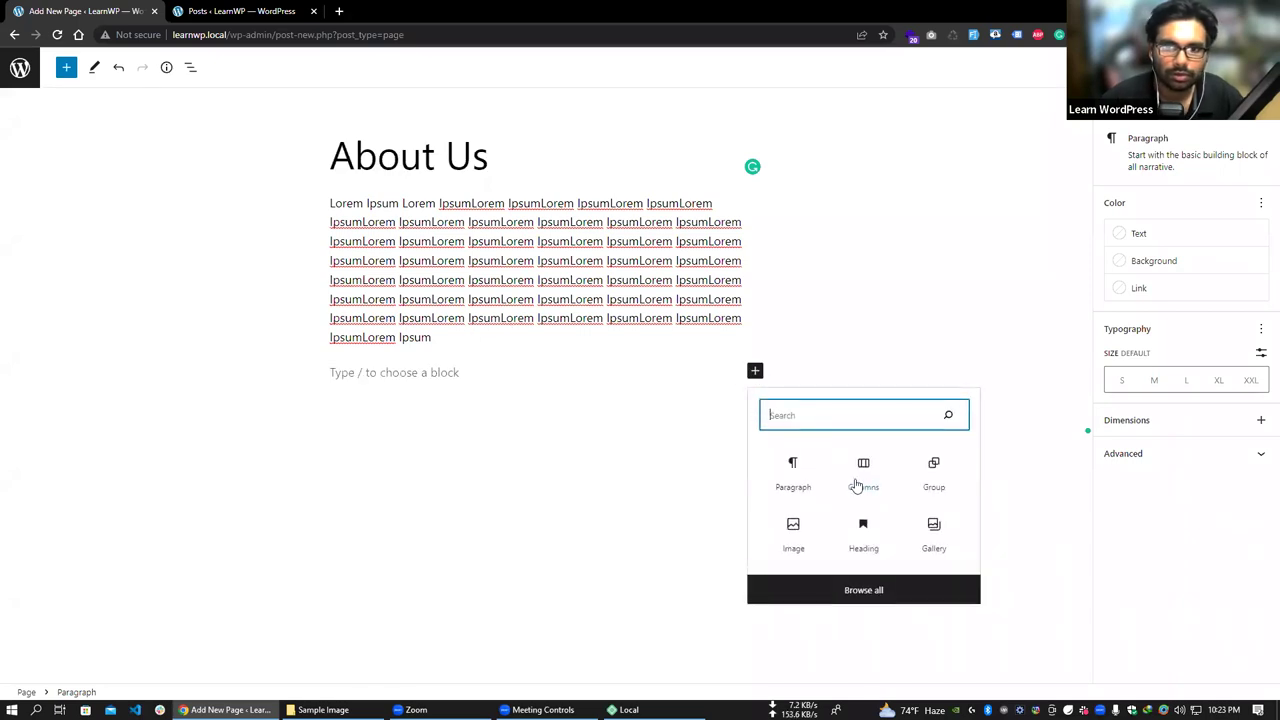
- Insert the sunset sailboat photo from the Media Library as an Image block below the paragraph
click(806, 539)
click(411, 458)
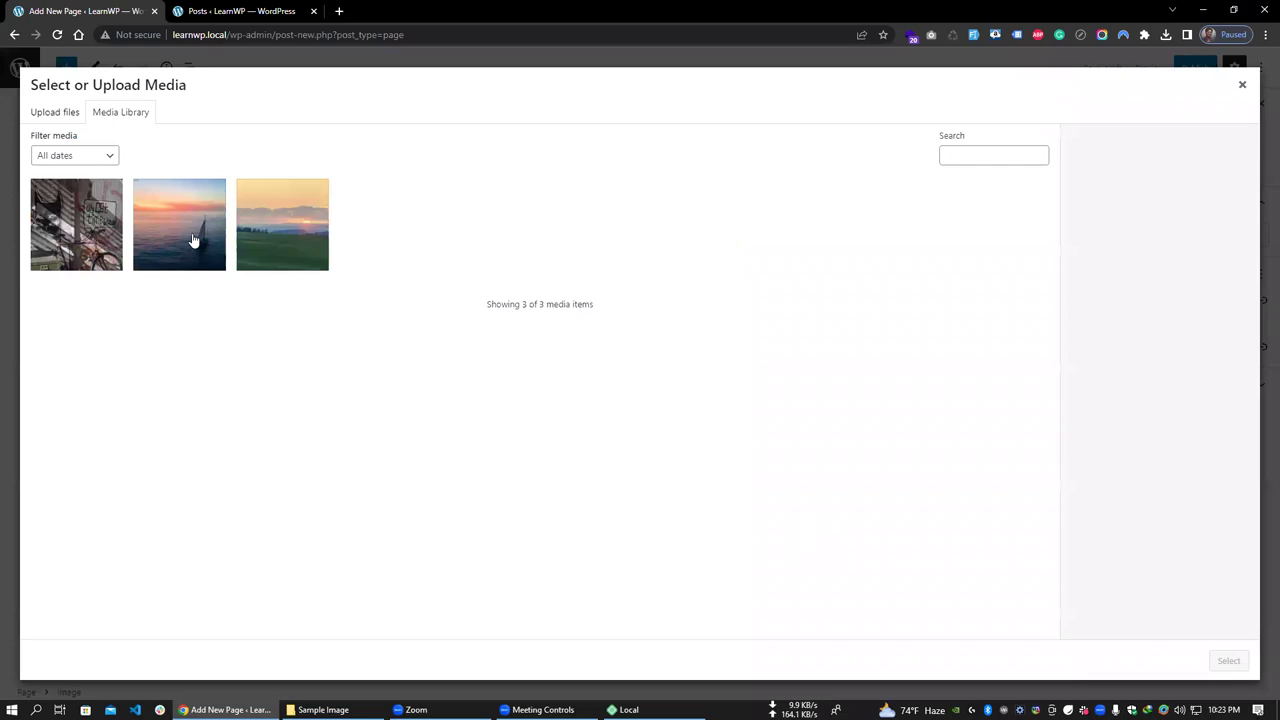
click(193, 240)
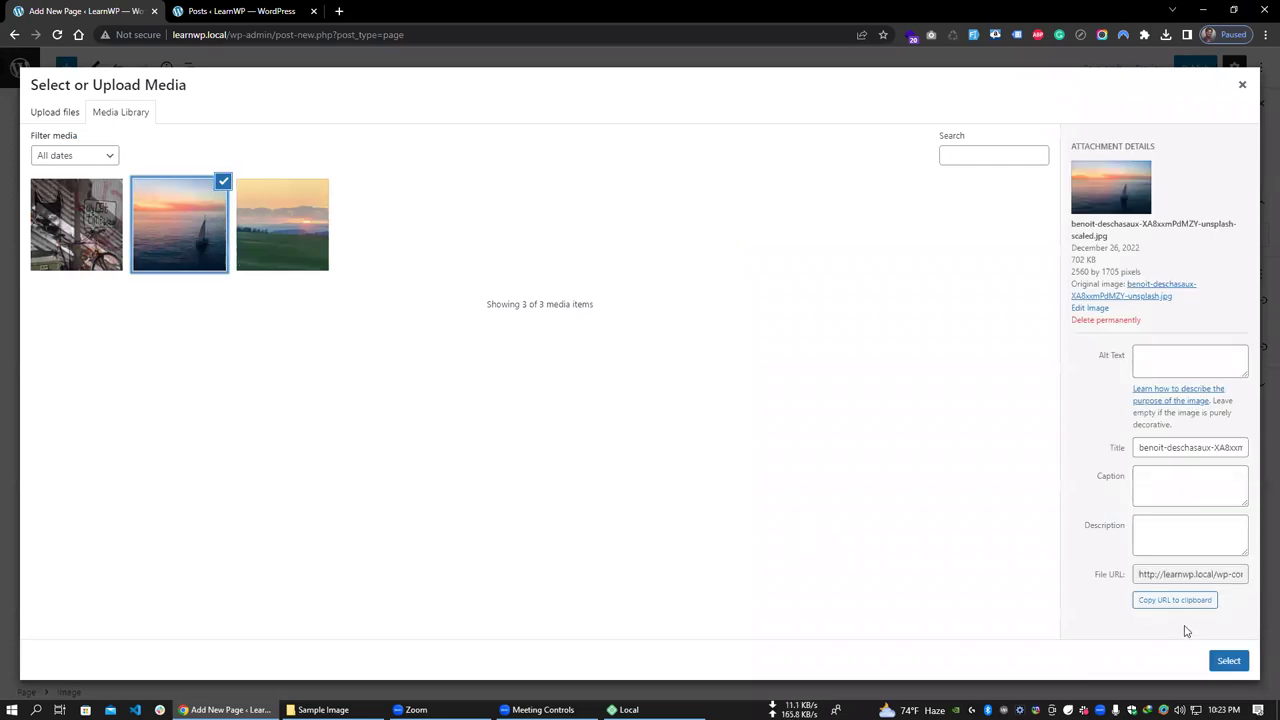
click(1238, 665)
scroll(570, 400, down, 1)
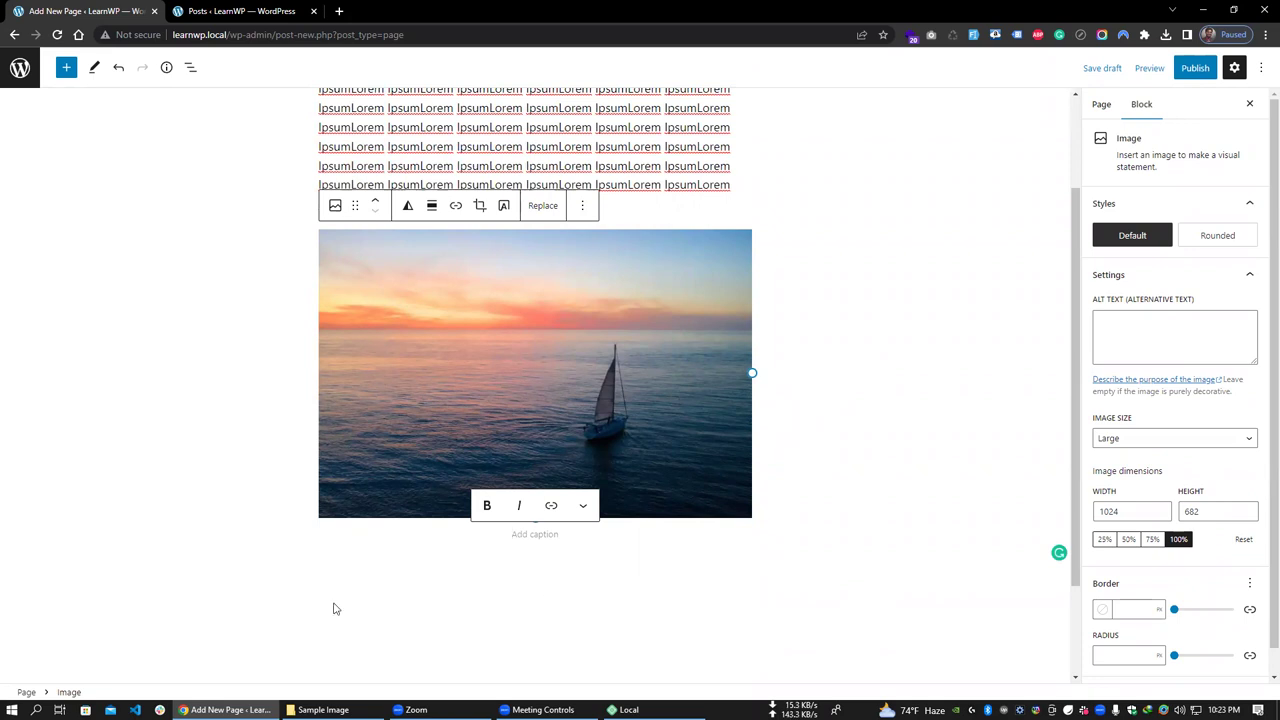
scroll(845, 407, up, 1)
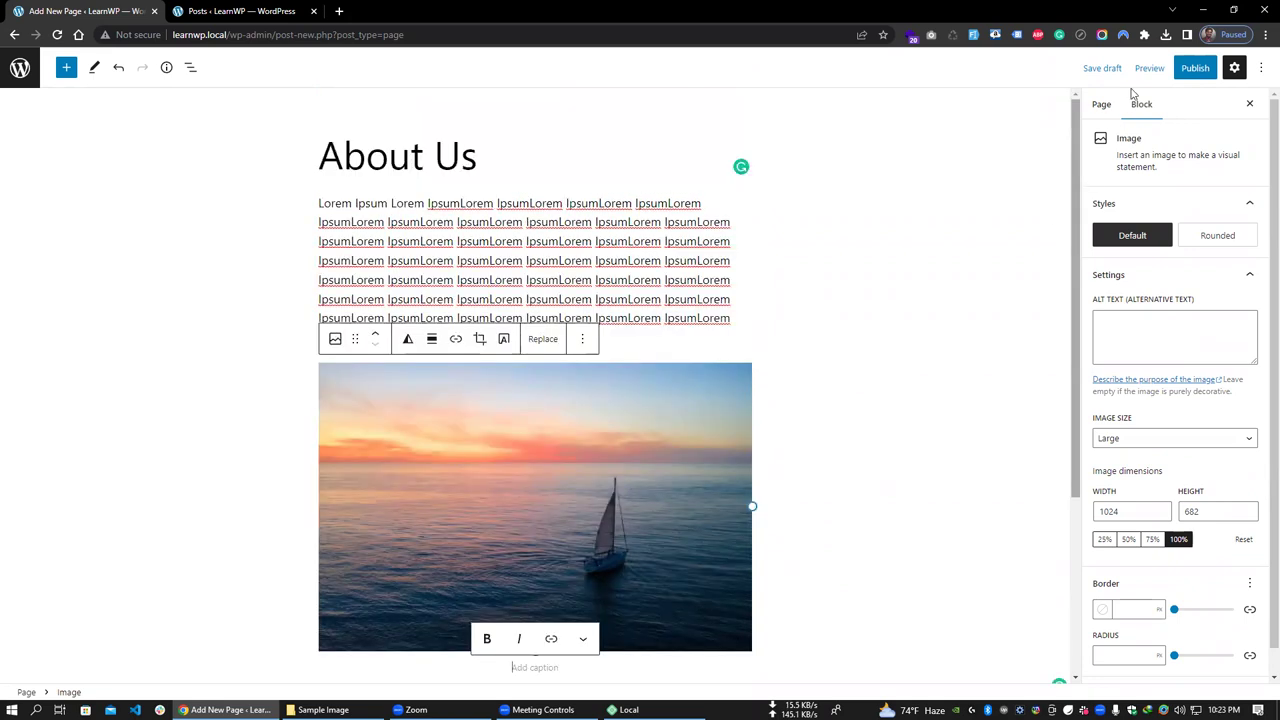
- Publish the About Us page, confirming in the pre-publish panel
click(1195, 67)
click(1146, 68)
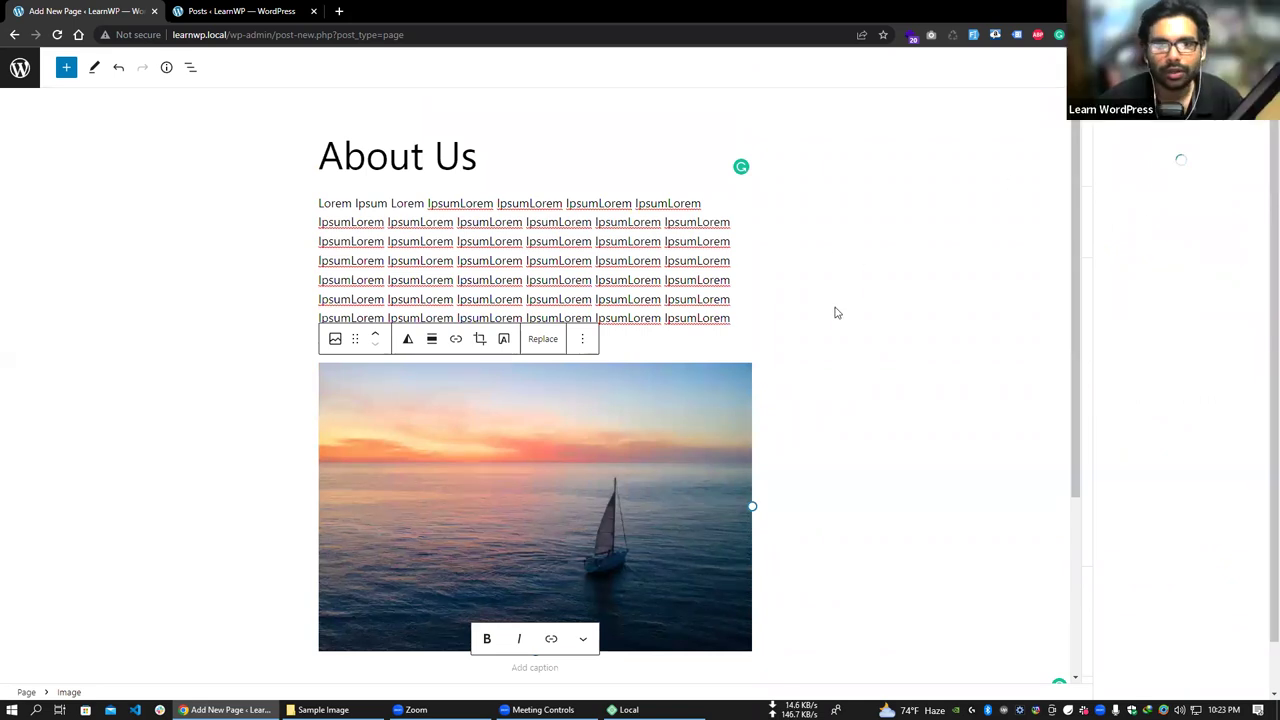
scroll(673, 346, down, 2)
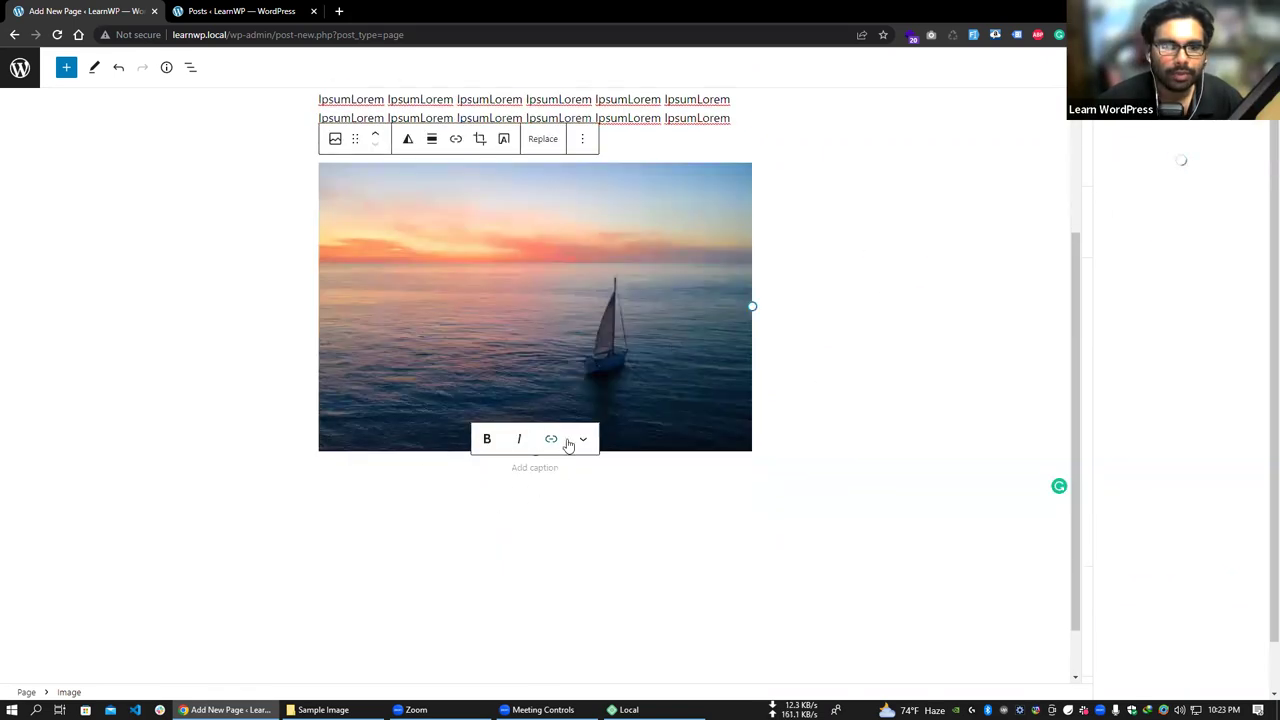
scroll(752, 371, up, 2)
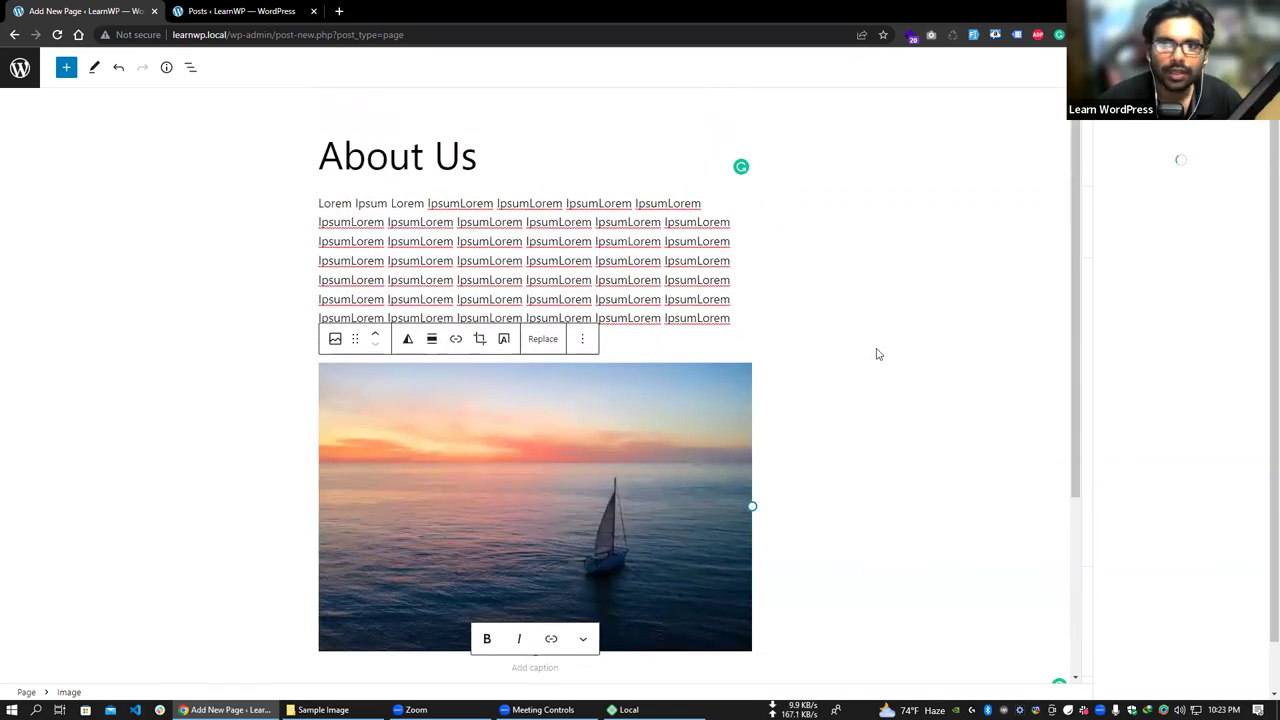
scroll(993, 375, down, 3)
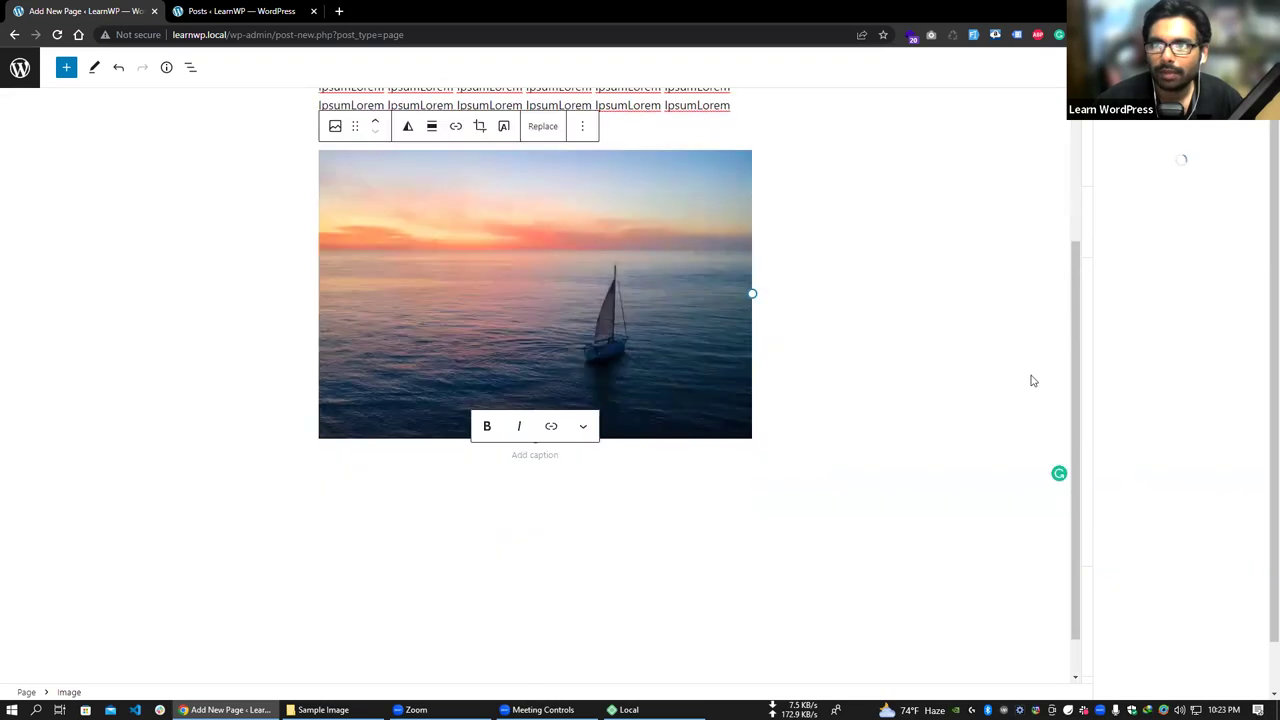
scroll(1040, 383, up, 3)
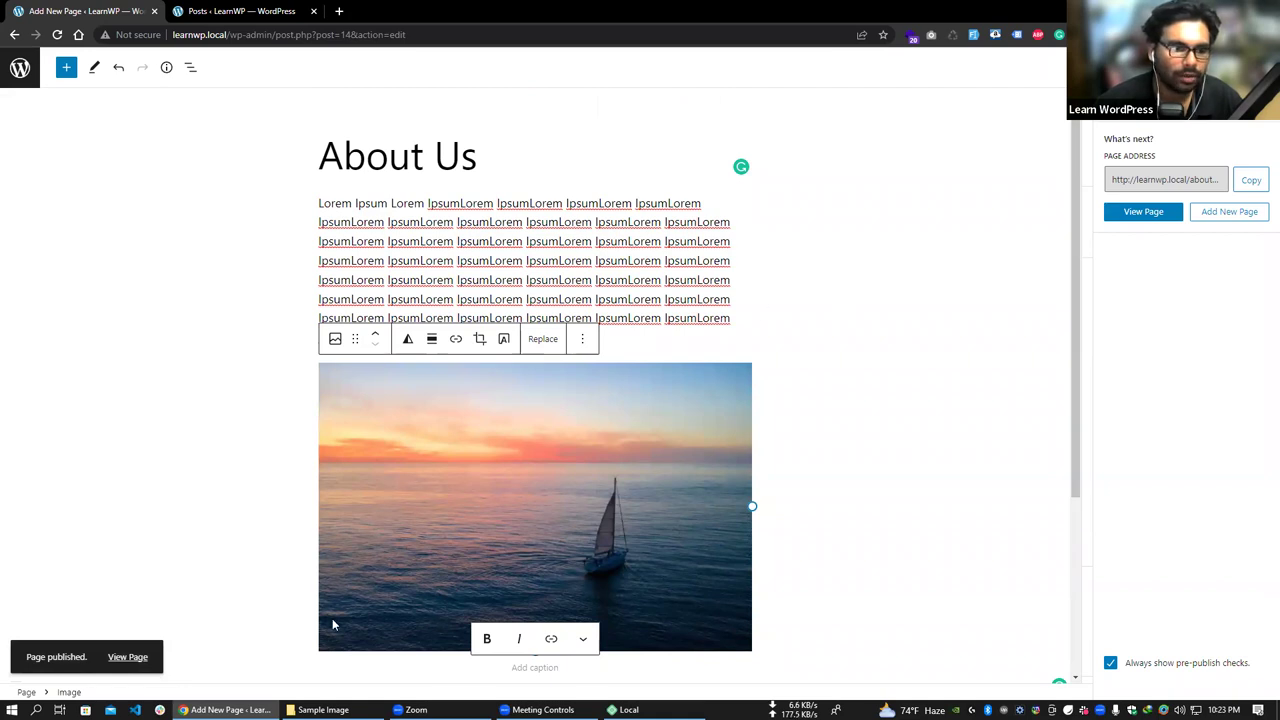
- View the live About Us page at learnwp.local/about-us/ and scroll through it
click(127, 657)
drag(416, 224, 600, 234)
scroll(600, 234, down, 3)
scroll(643, 320, up, 3)
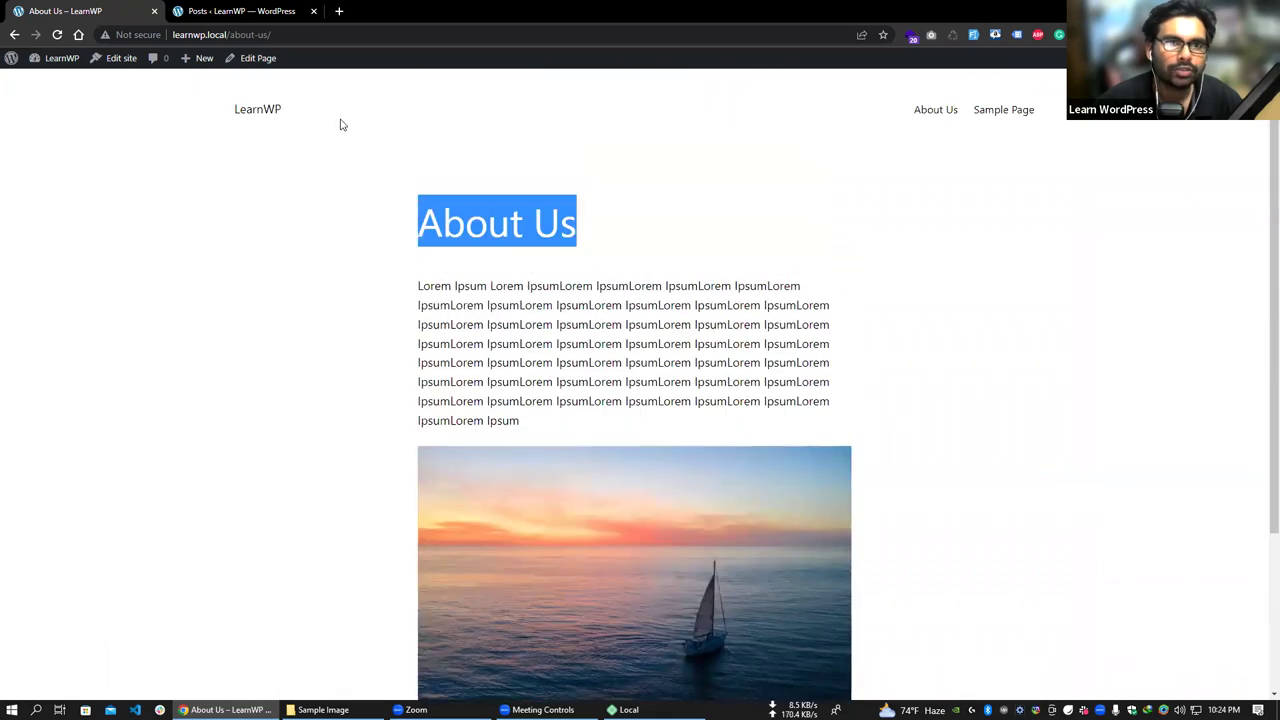
- Return to the Dashboard, go to All Pages, and start a new blank page
click(54, 81)
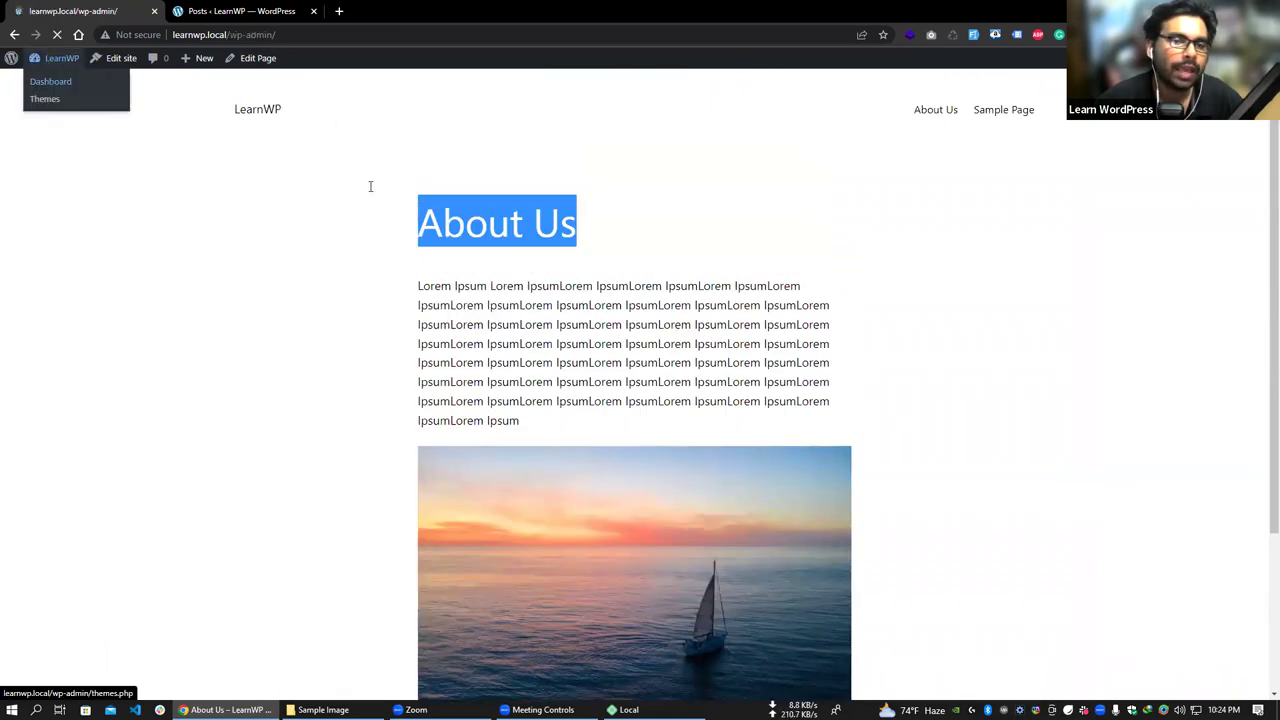
mouse_move(78, 214)
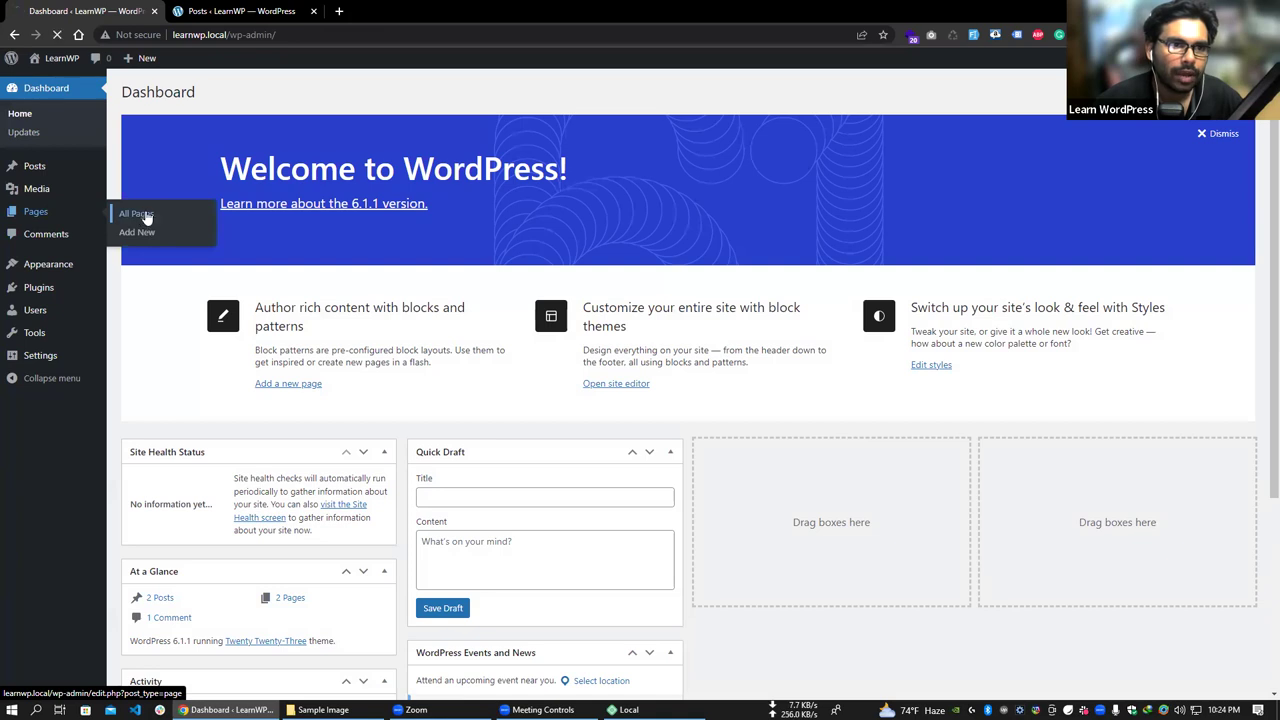
click(145, 217)
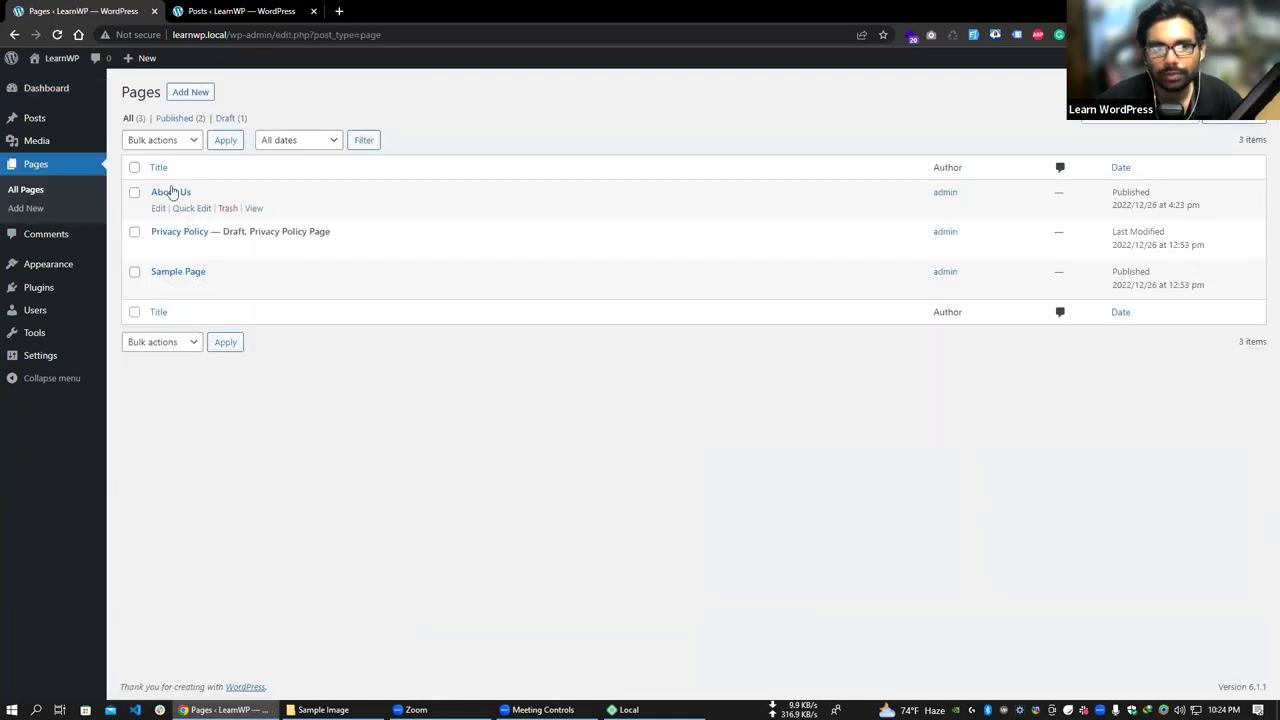
click(195, 92)
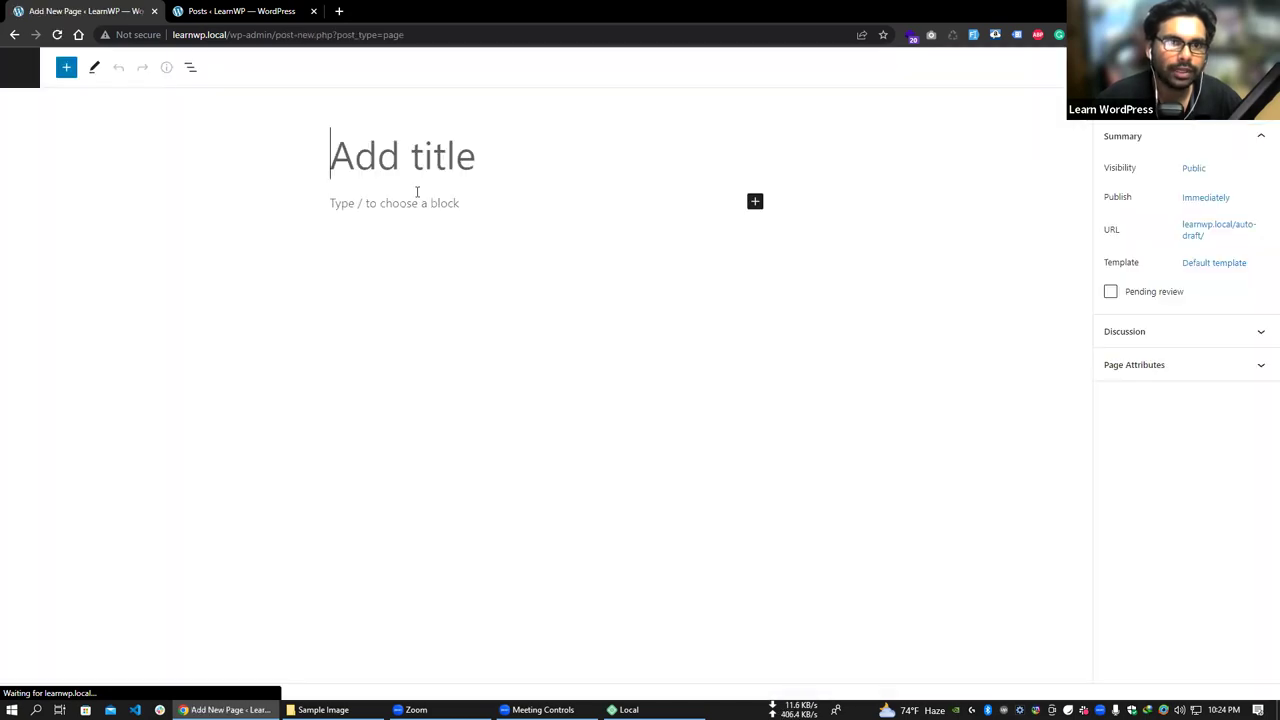
- Title the page 'Home' and write the paragraph 'This is a Homepage'
text(Home)
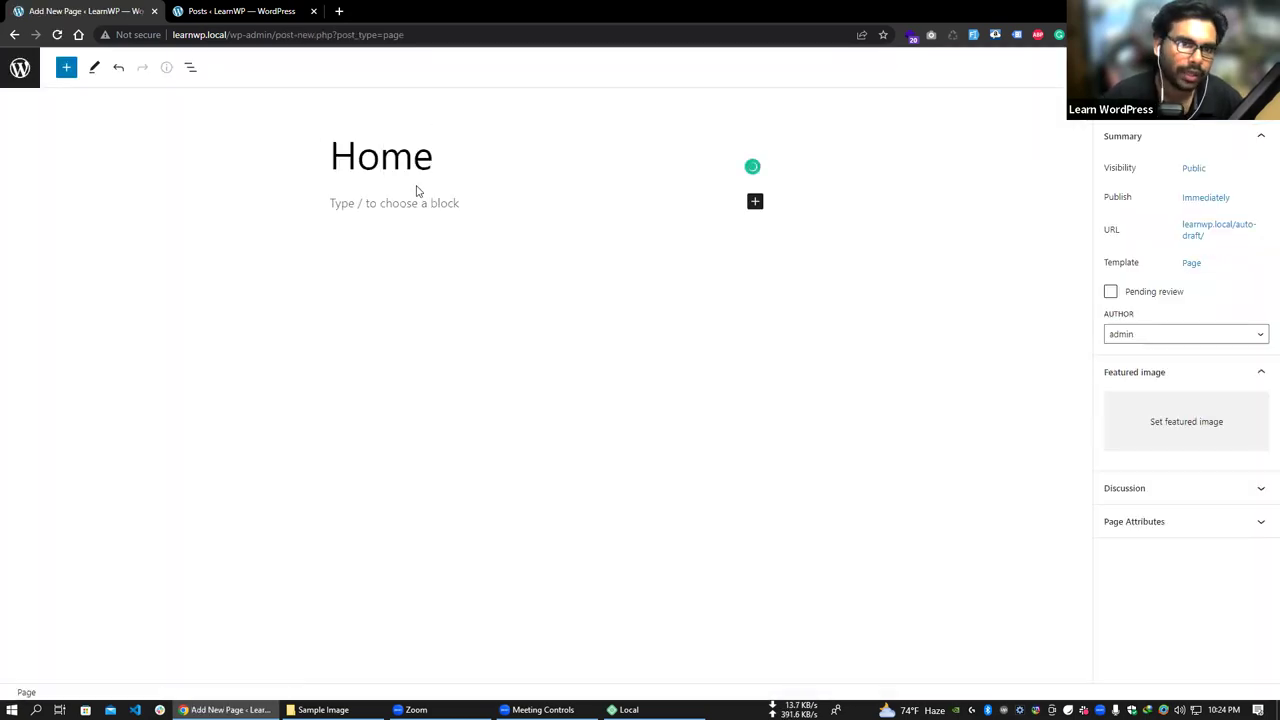
click(424, 205)
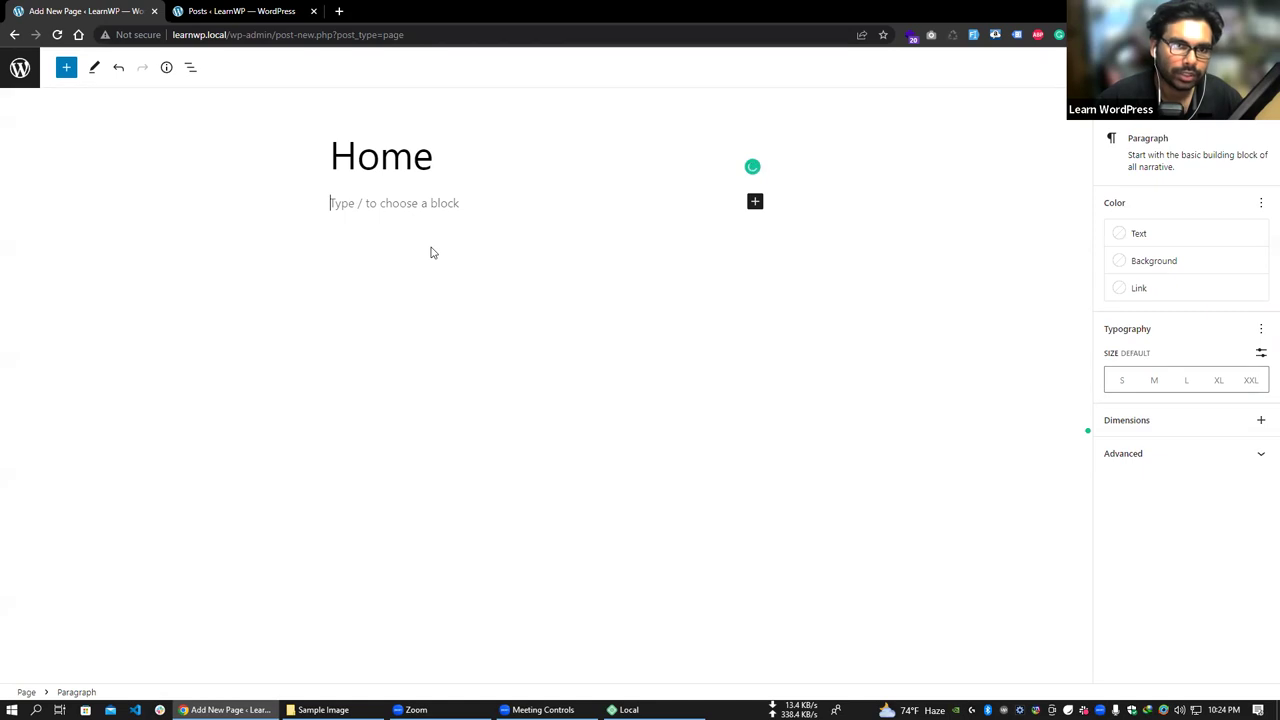
text(Homepage)
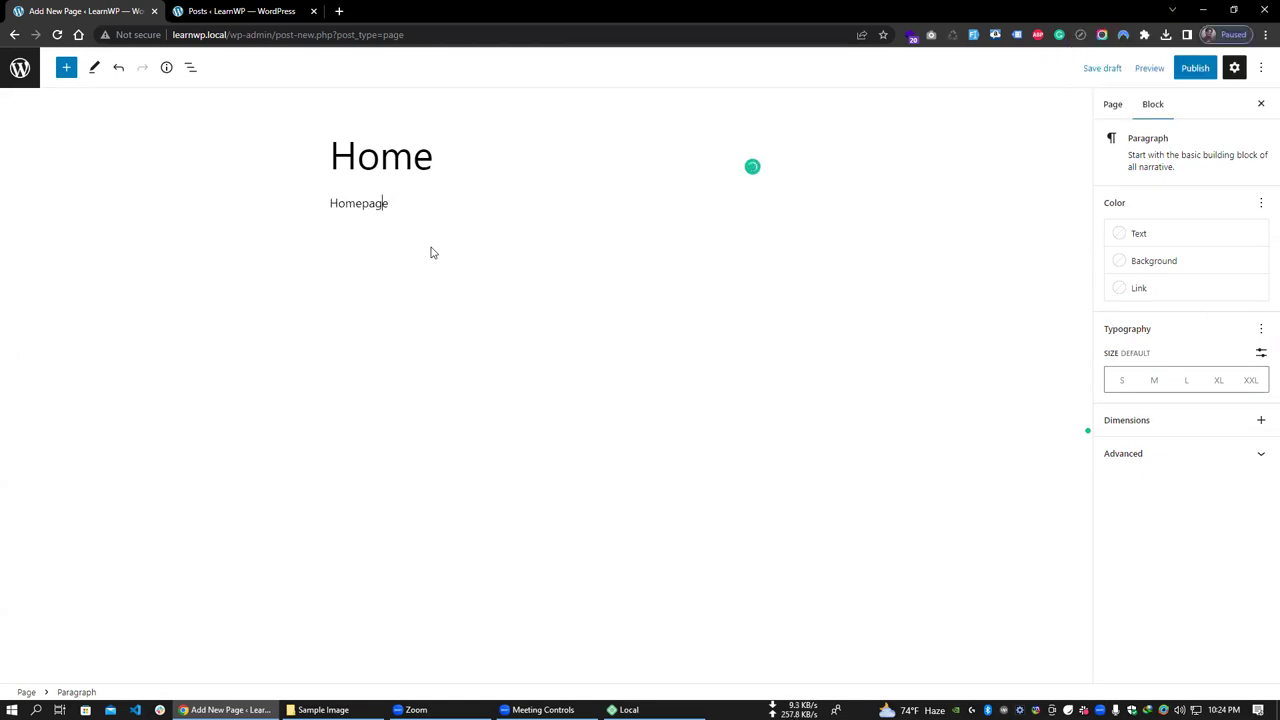
key(Up)
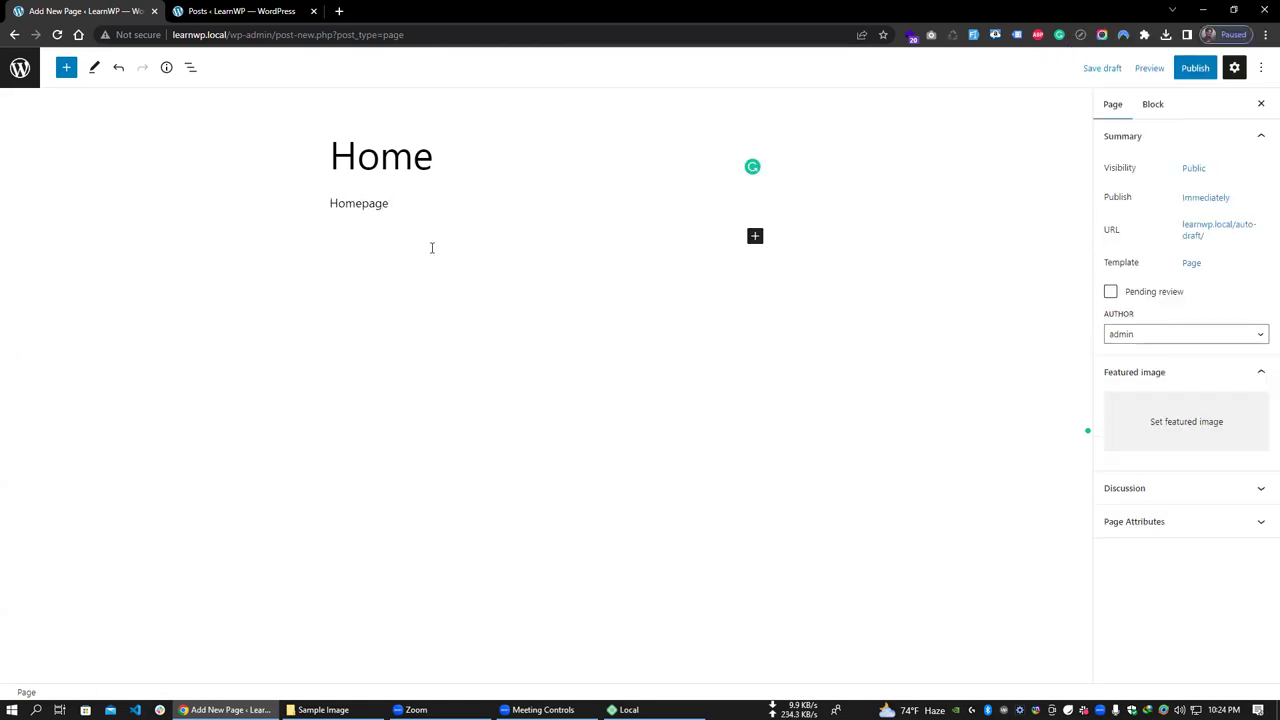
click(338, 205)
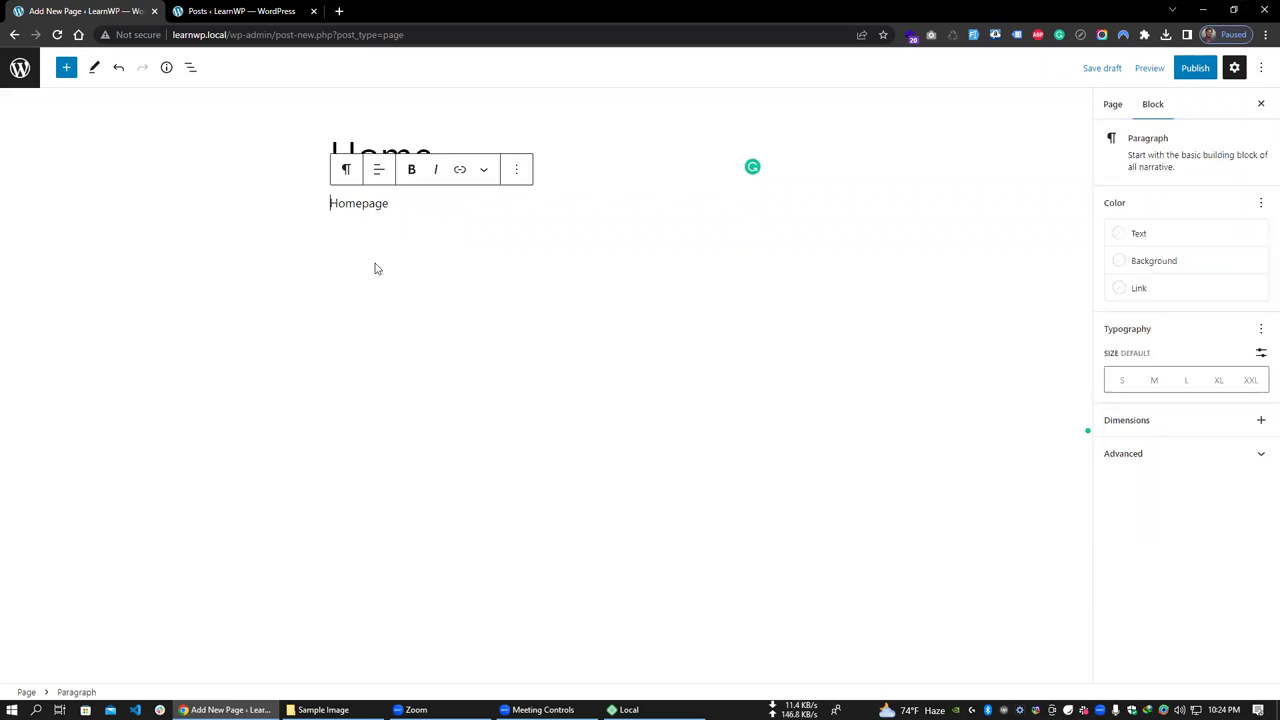
text(This is a)
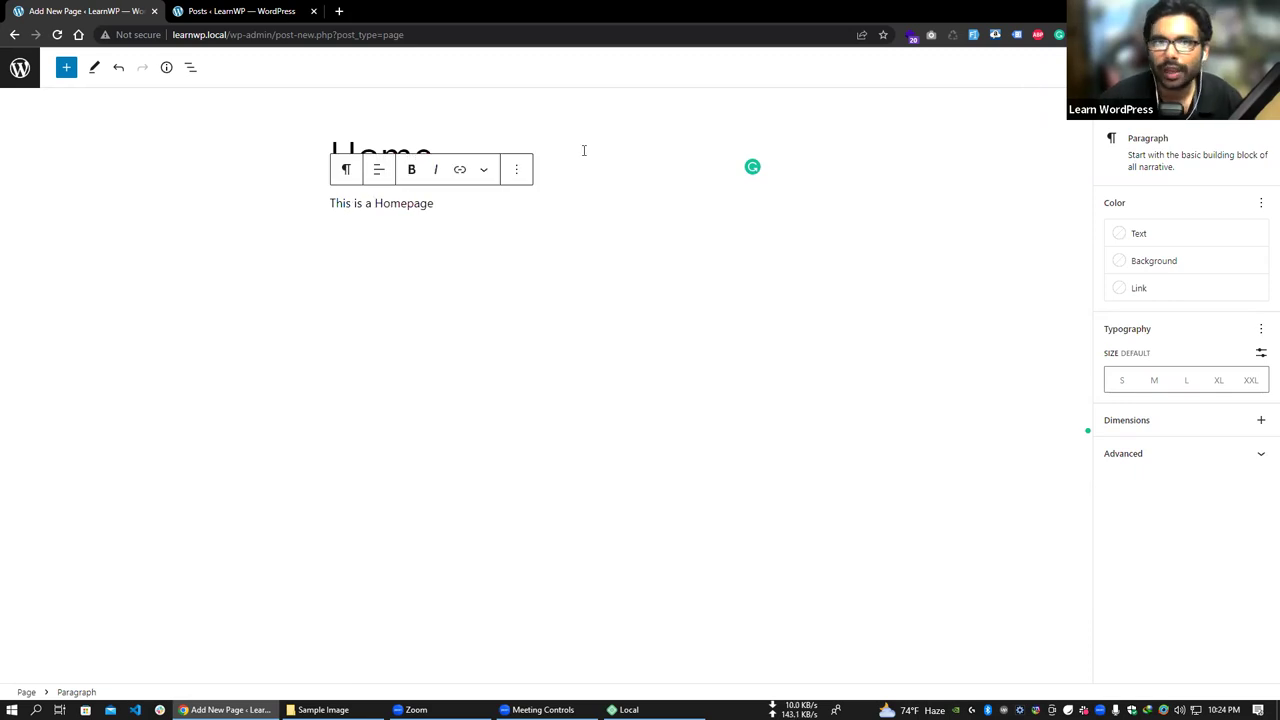
click(717, 199)
- Publish the Home page and return to the Pages list
click(1175, 67)
click(1125, 67)
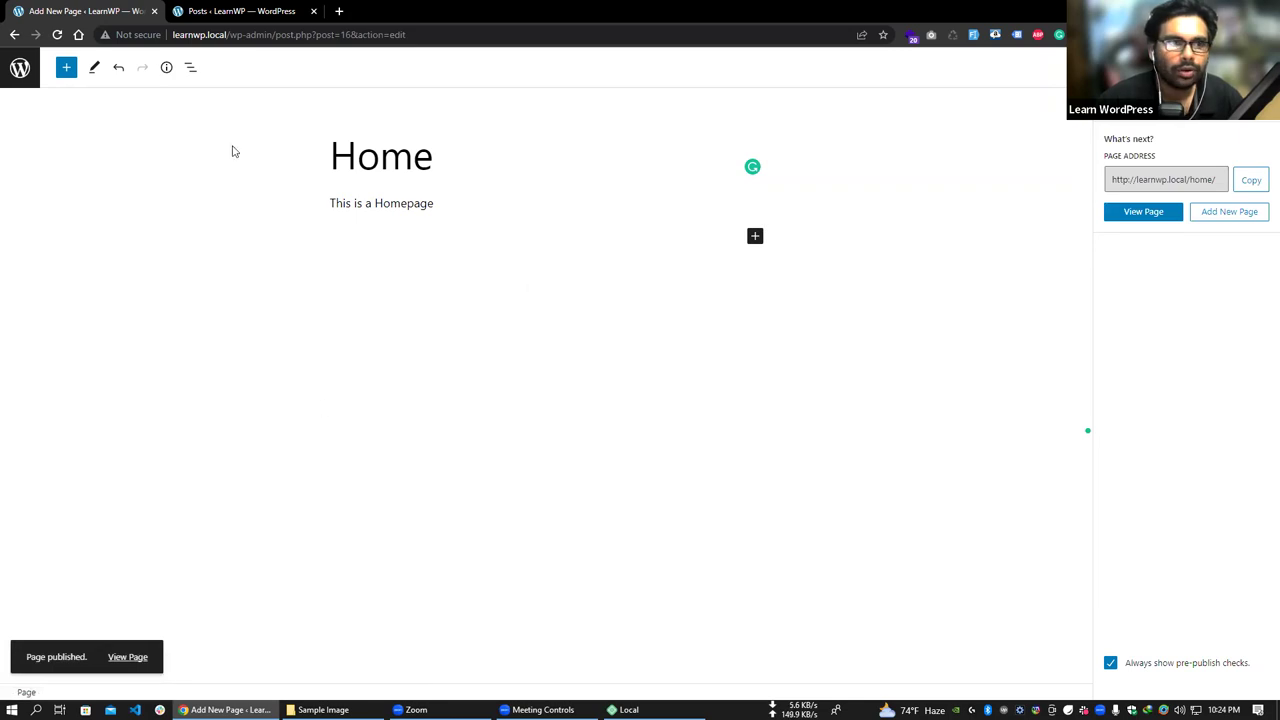
click(20, 67)
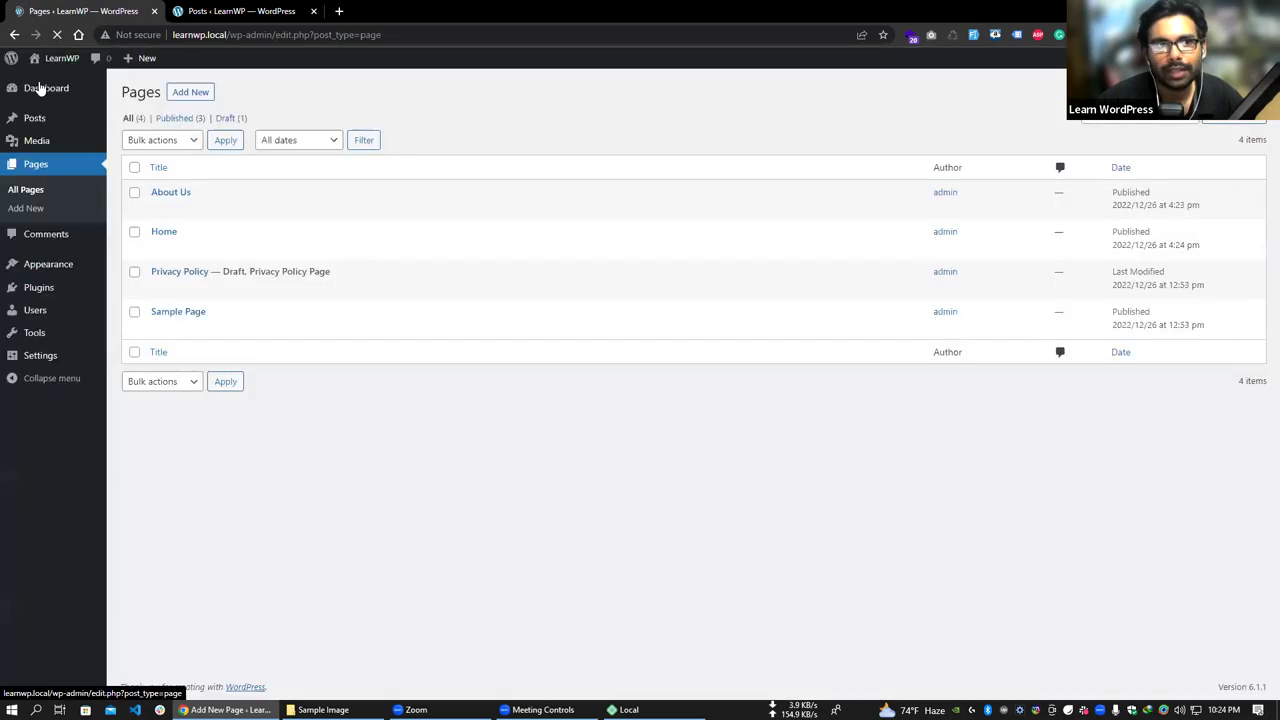
- Open the live LearnWP site in a new tab and scroll its front page of latest posts
mouse_move(52, 62)
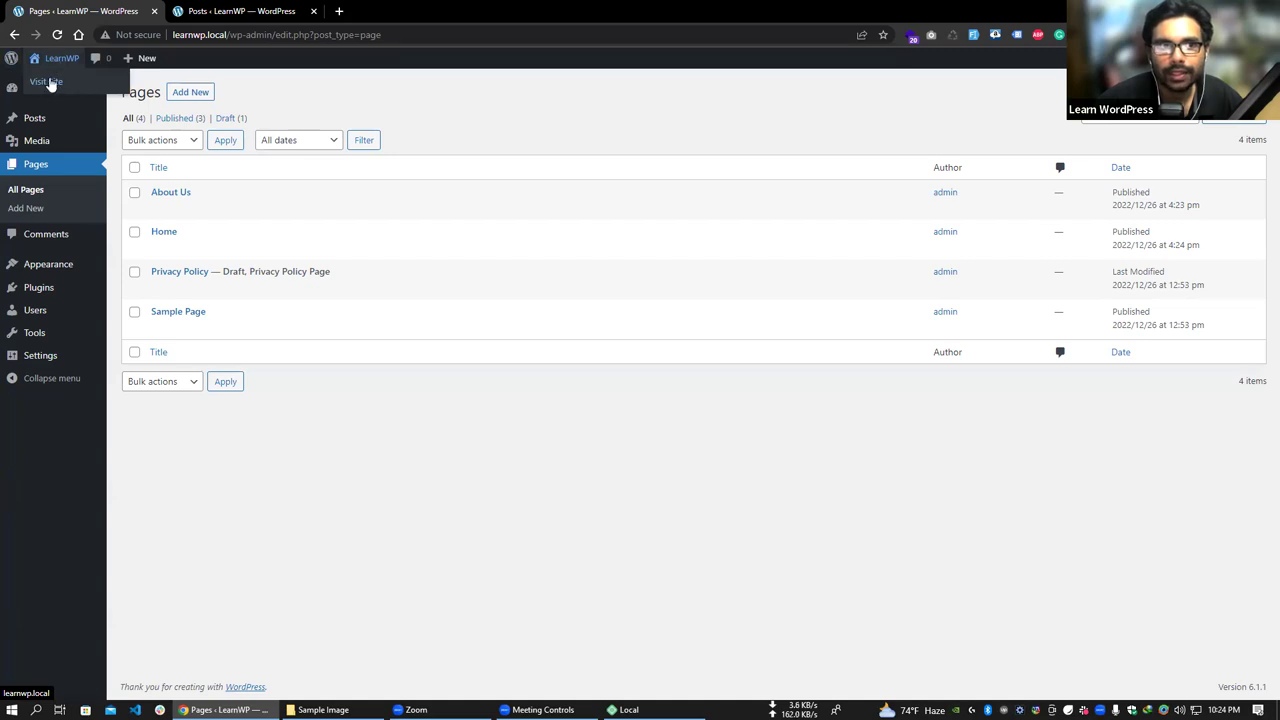
right_click(58, 86)
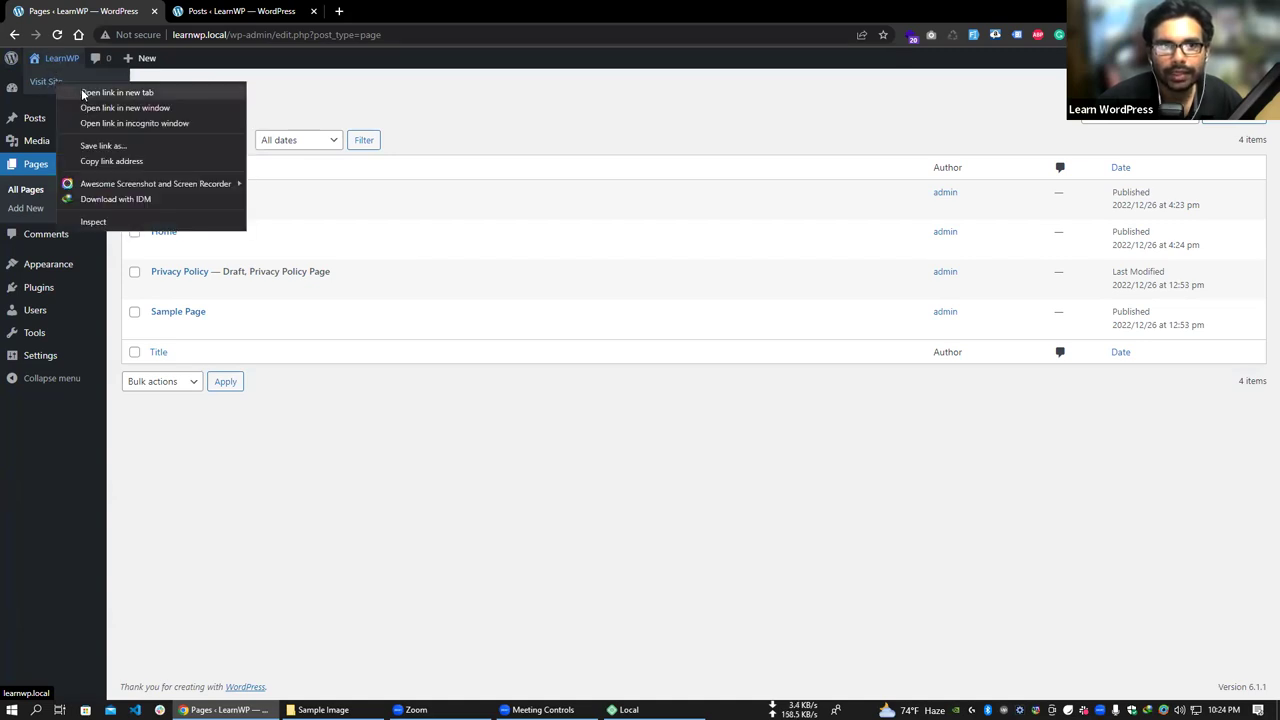
click(81, 88)
click(369, 14)
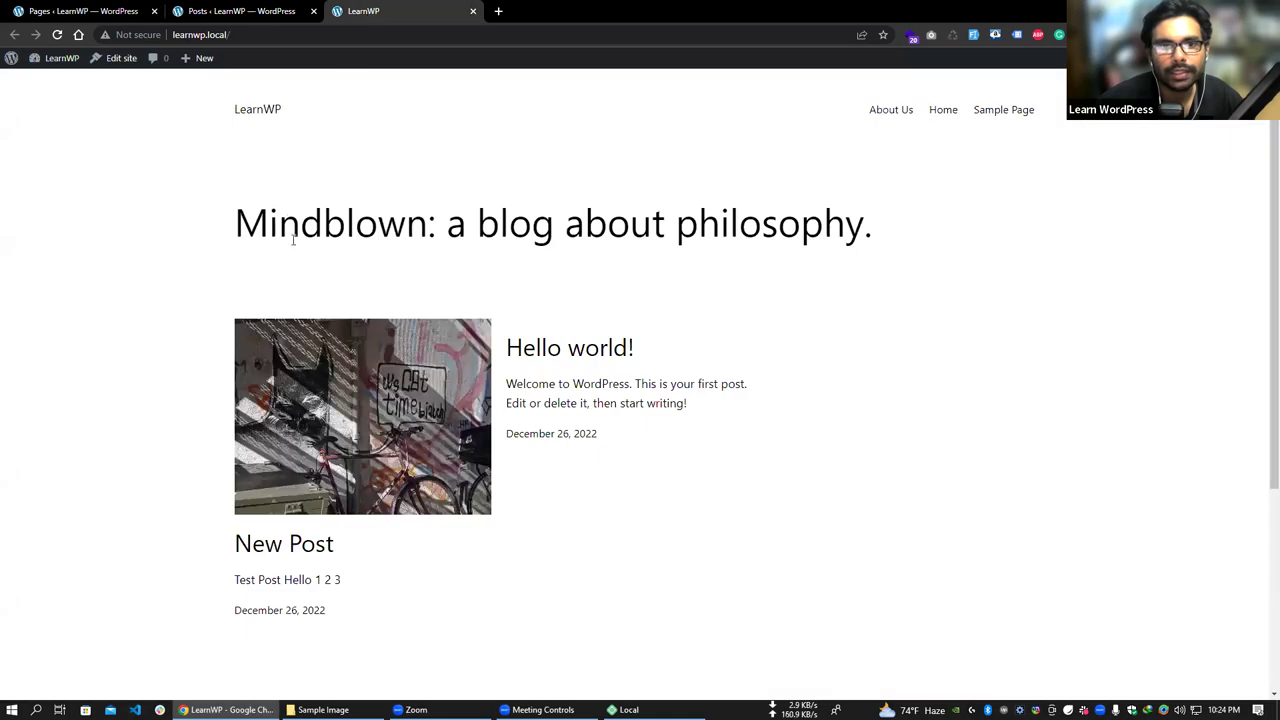
click(246, 36)
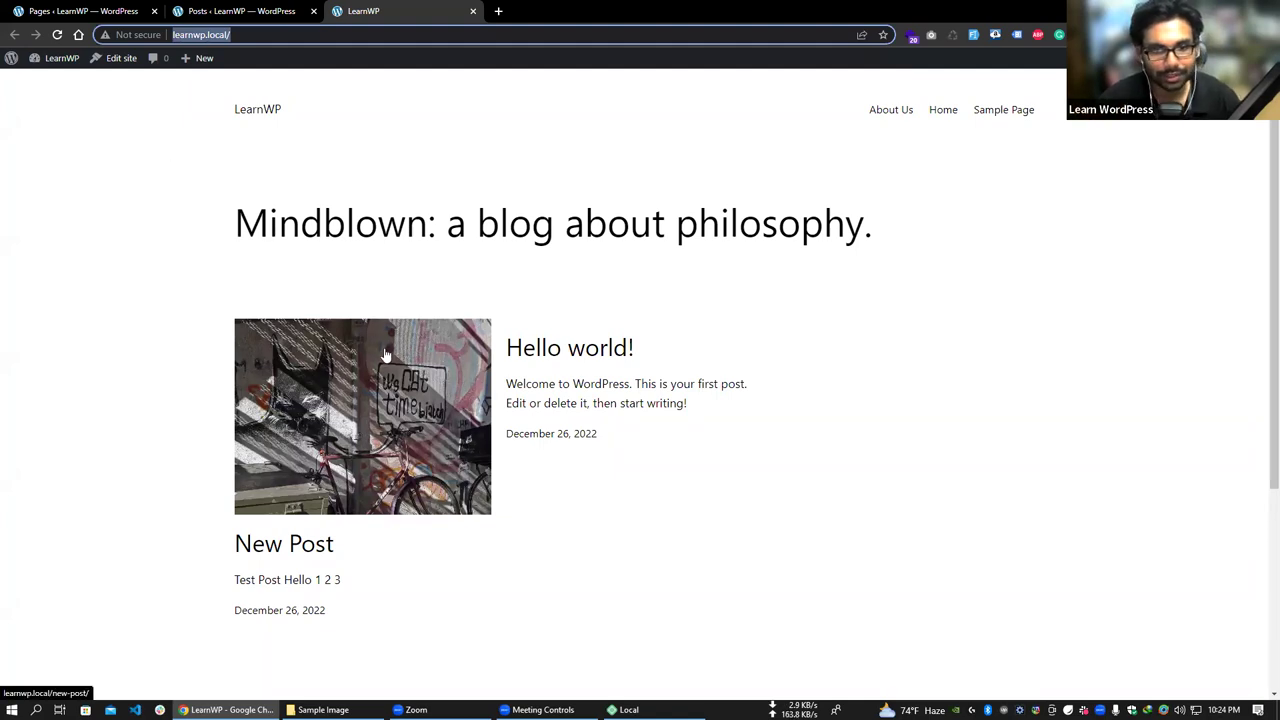
scroll(409, 440, down, 2)
scroll(470, 400, up, 2)
scroll(543, 454, down, 3)
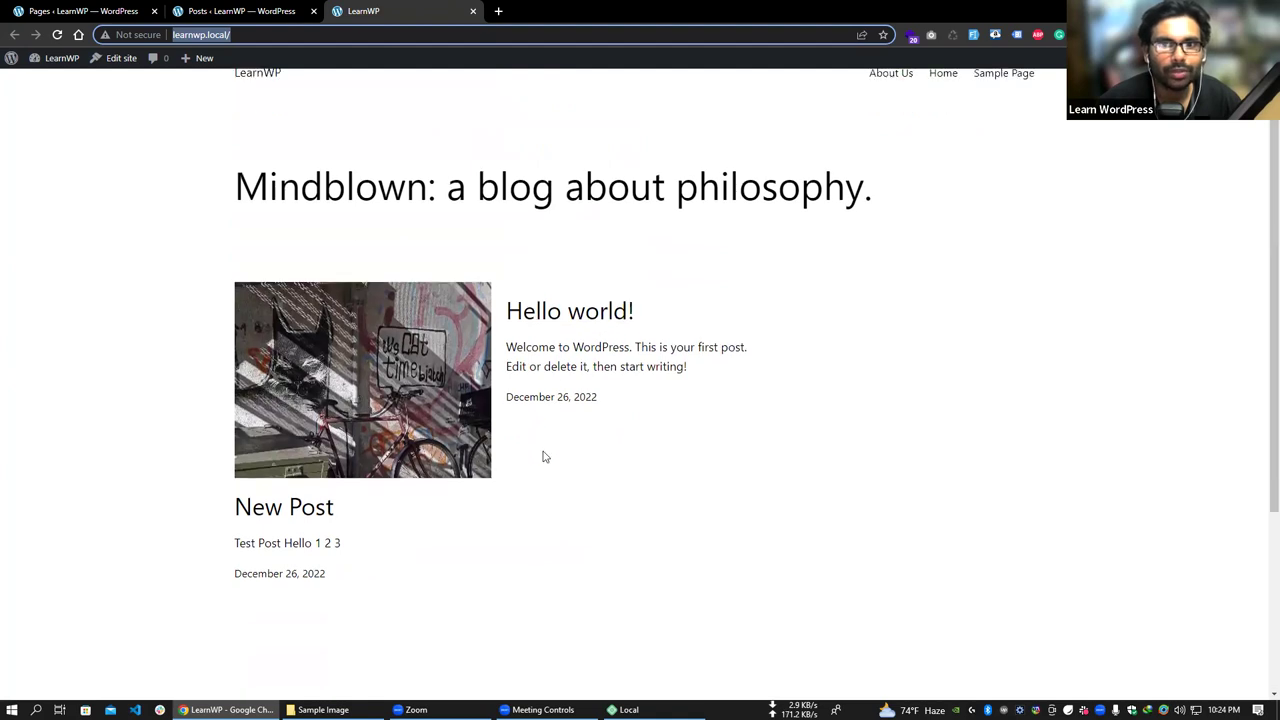
scroll(443, 431, up, 3)
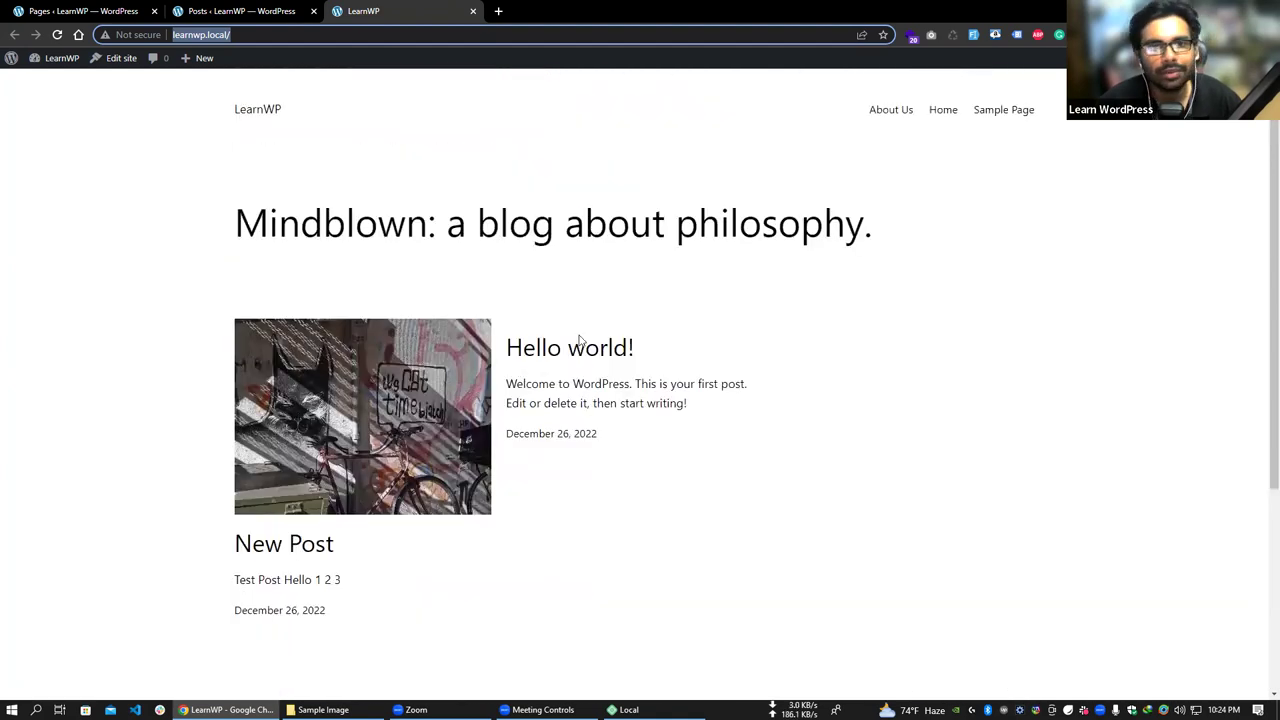
- Open Settings > Reading and compare its homepage display setting with the live front page
click(200, 11)
click(360, 11)
click(240, 11)
mouse_move(58, 406)
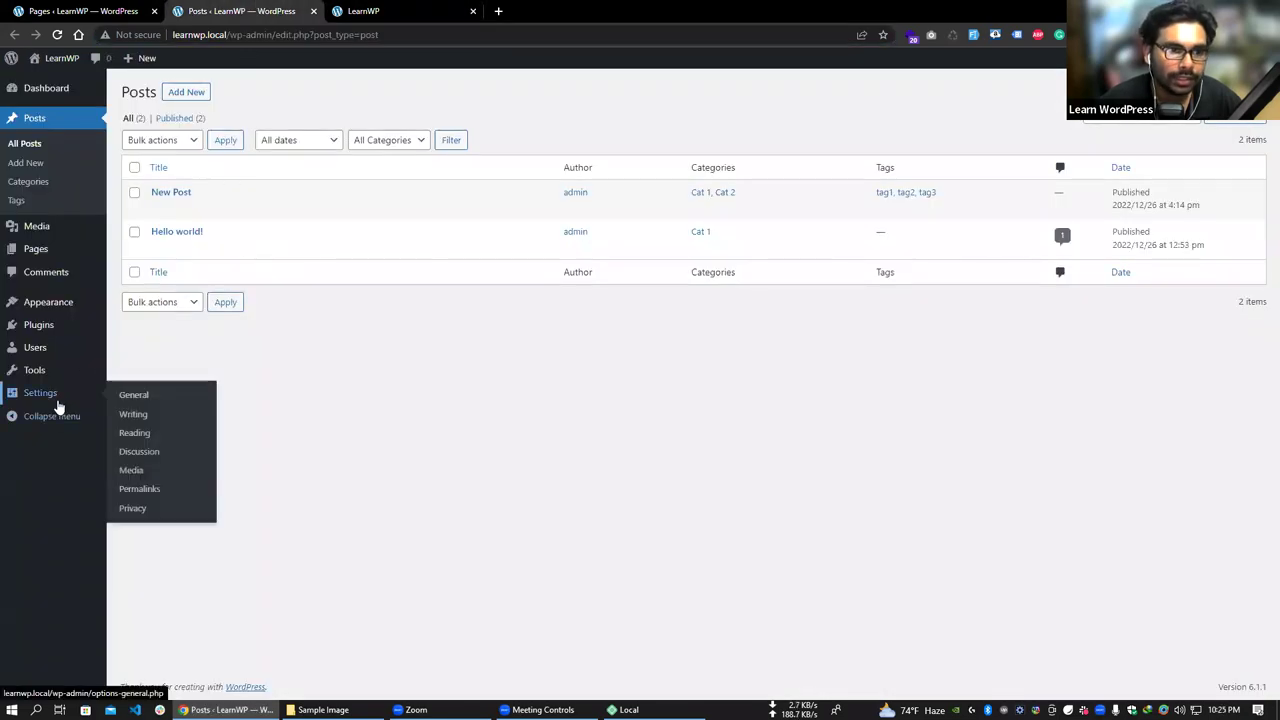
click(142, 436)
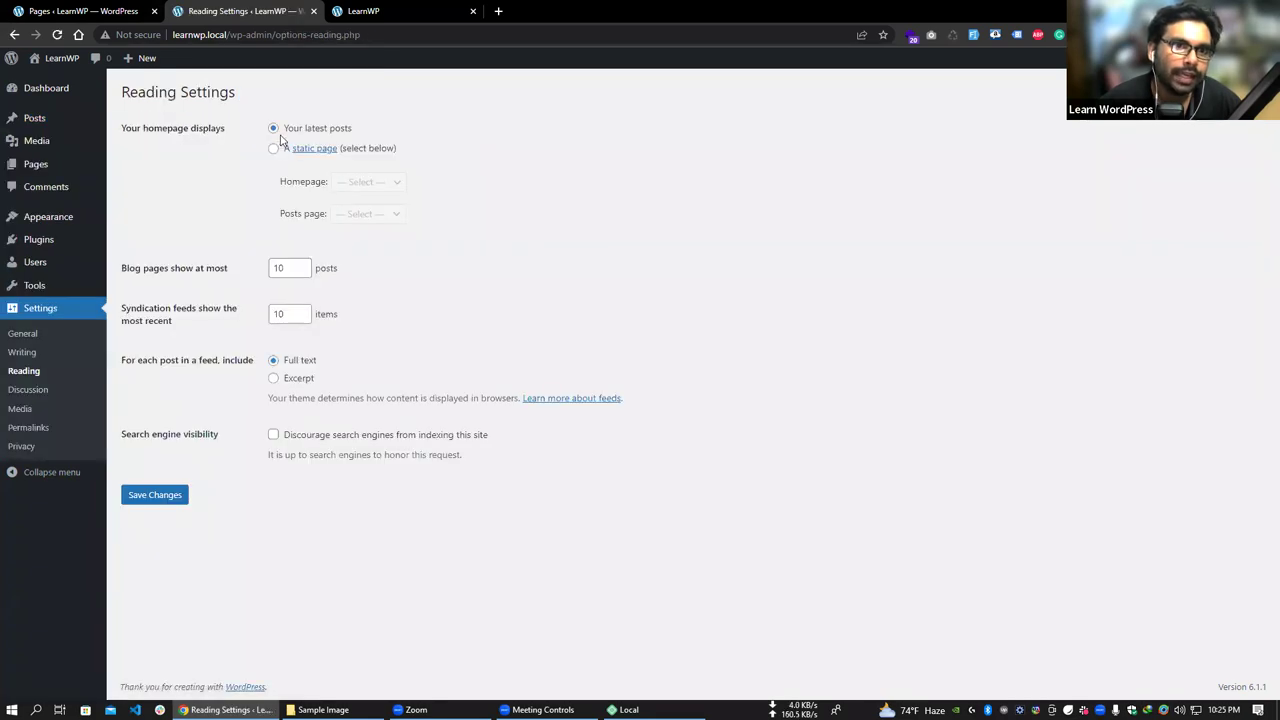
drag(128, 128, 229, 135)
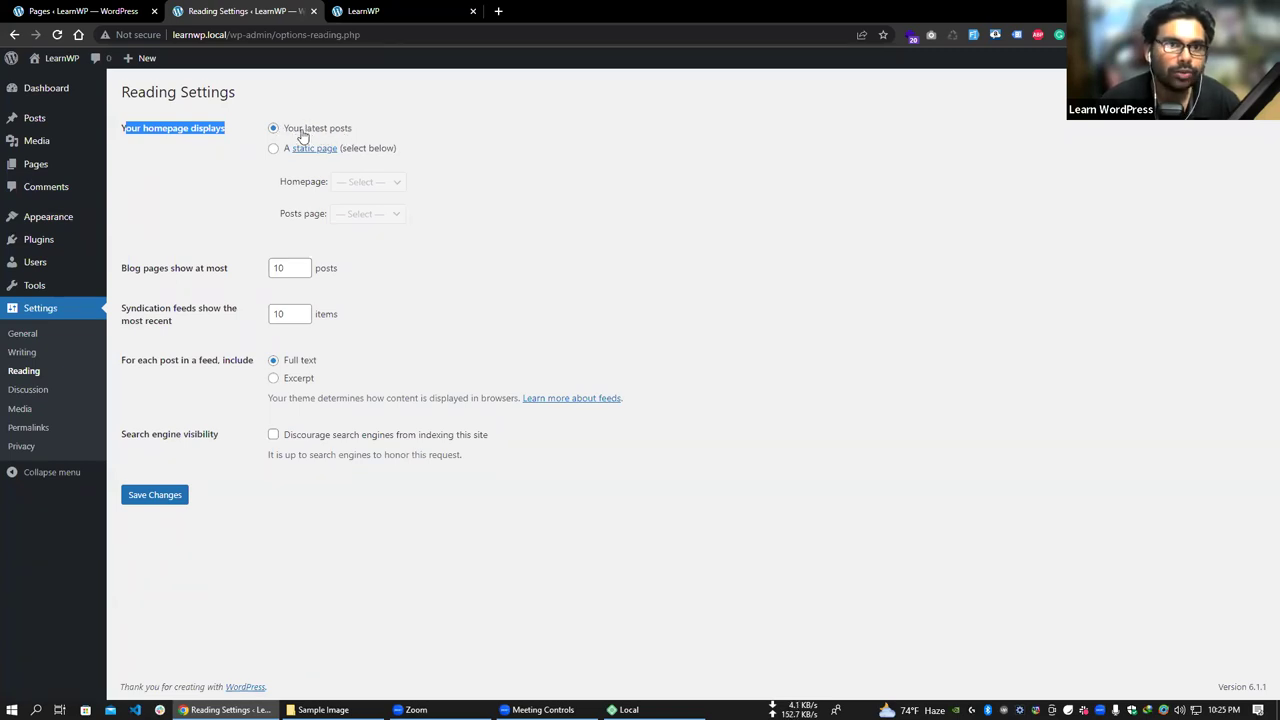
click(371, 10)
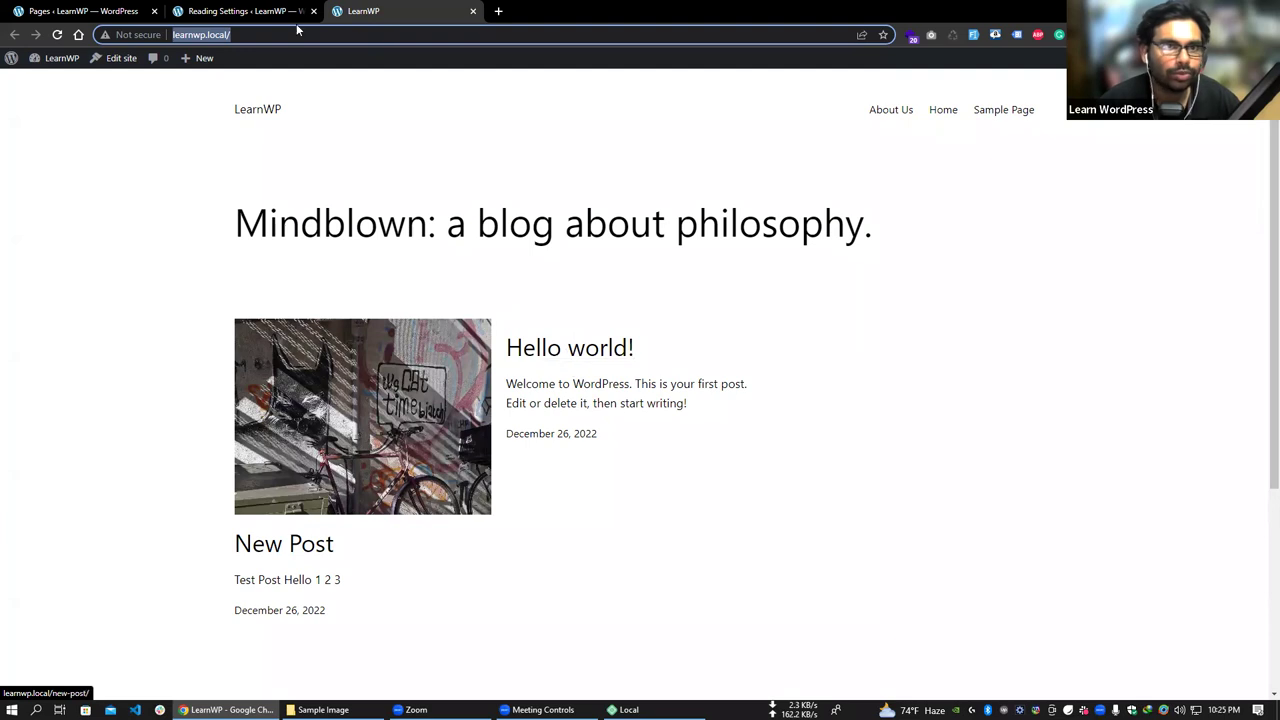
click(222, 10)
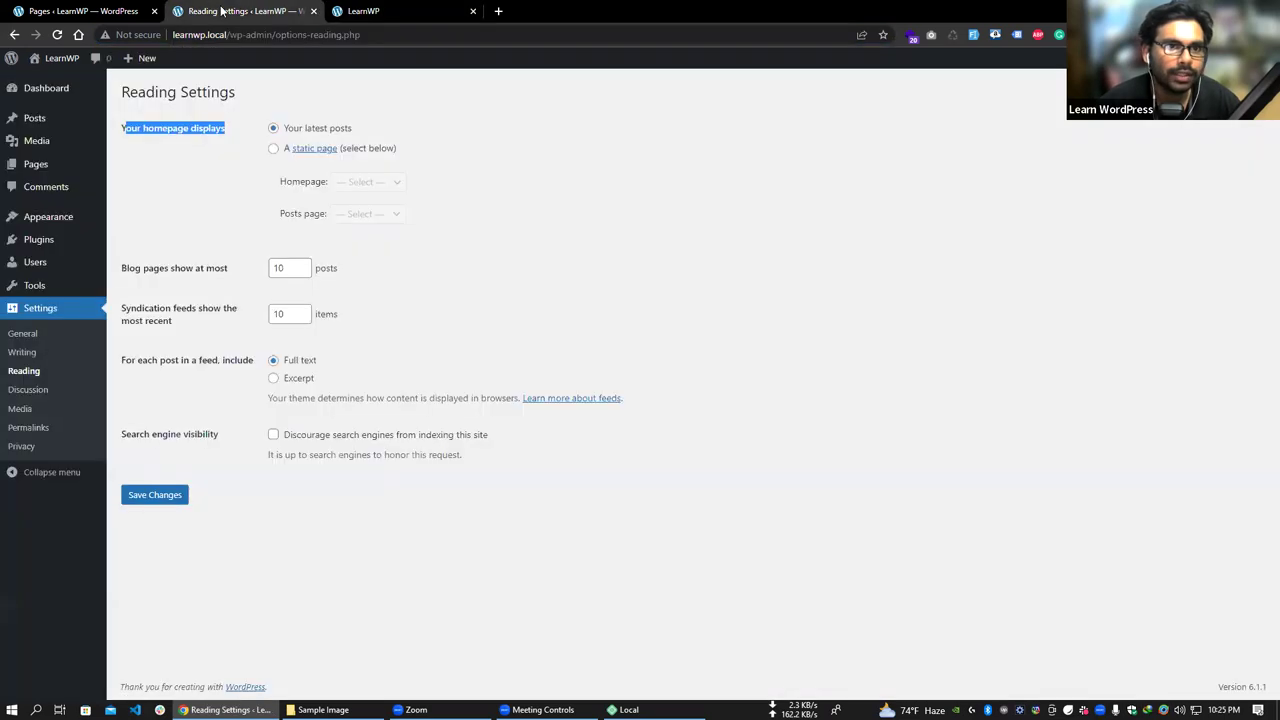
- Set the homepage to the static page Home, save, and check the live site's new front page
click(274, 150)
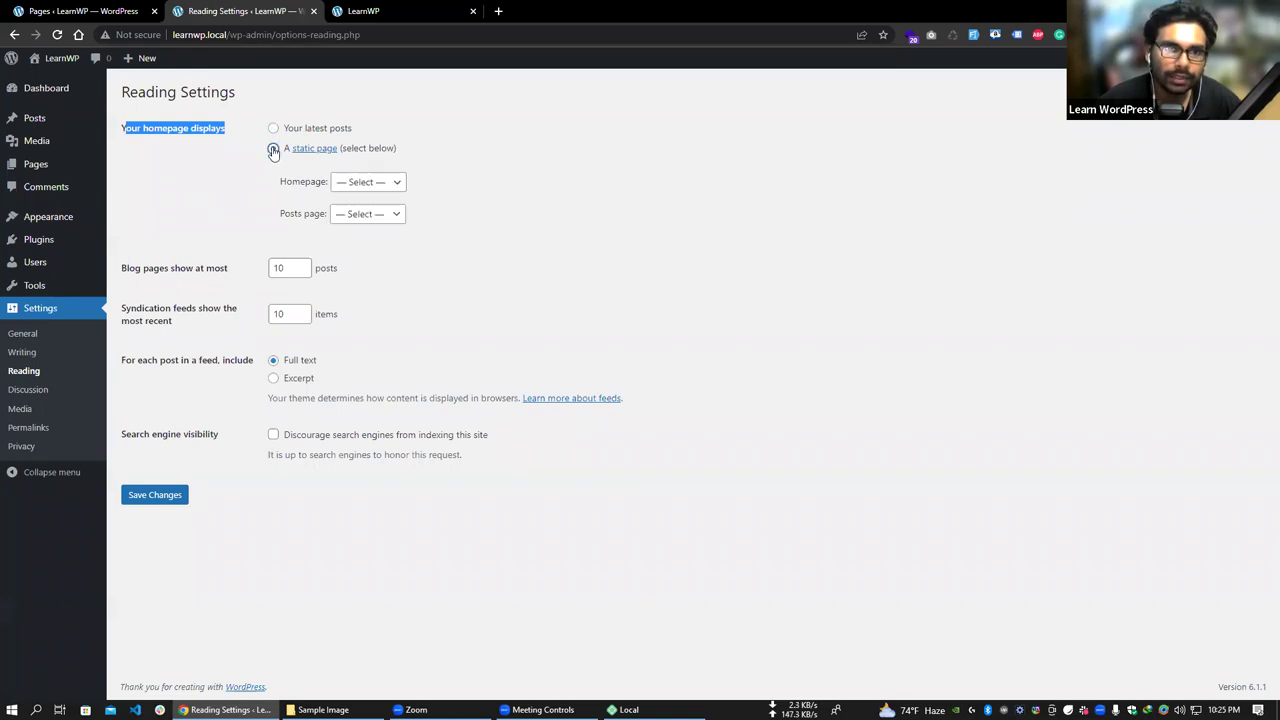
click(362, 182)
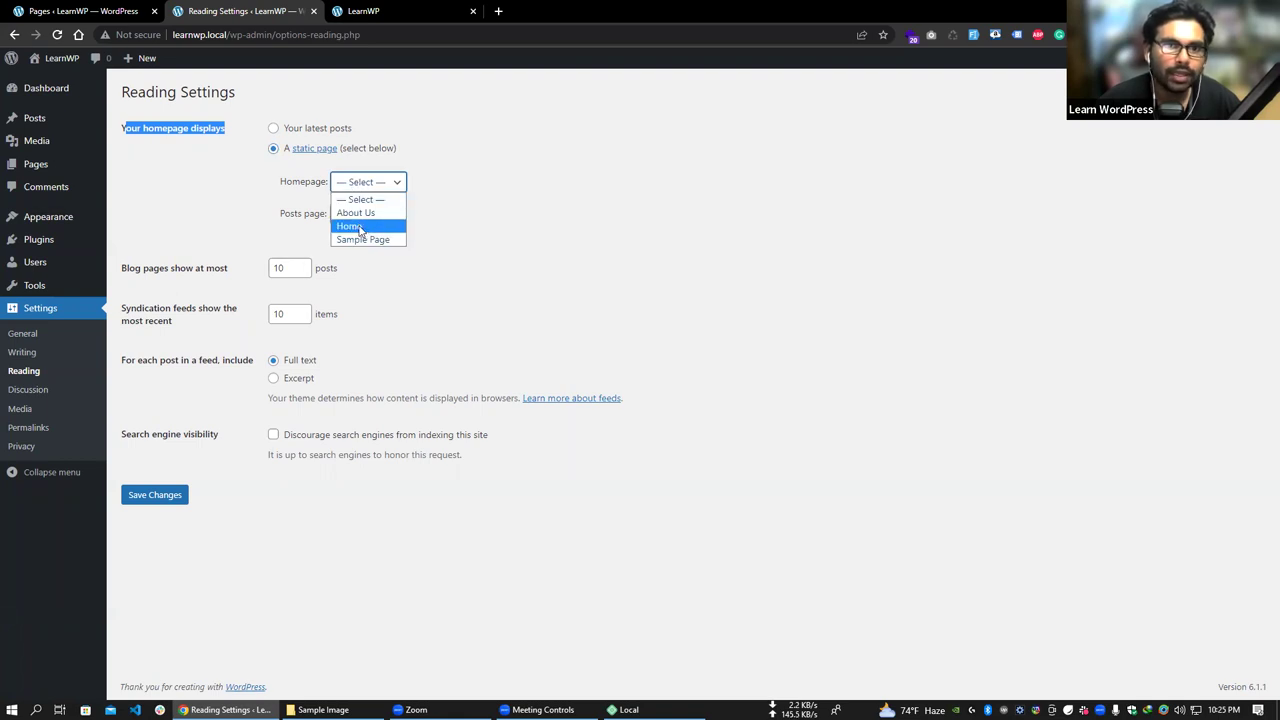
click(360, 228)
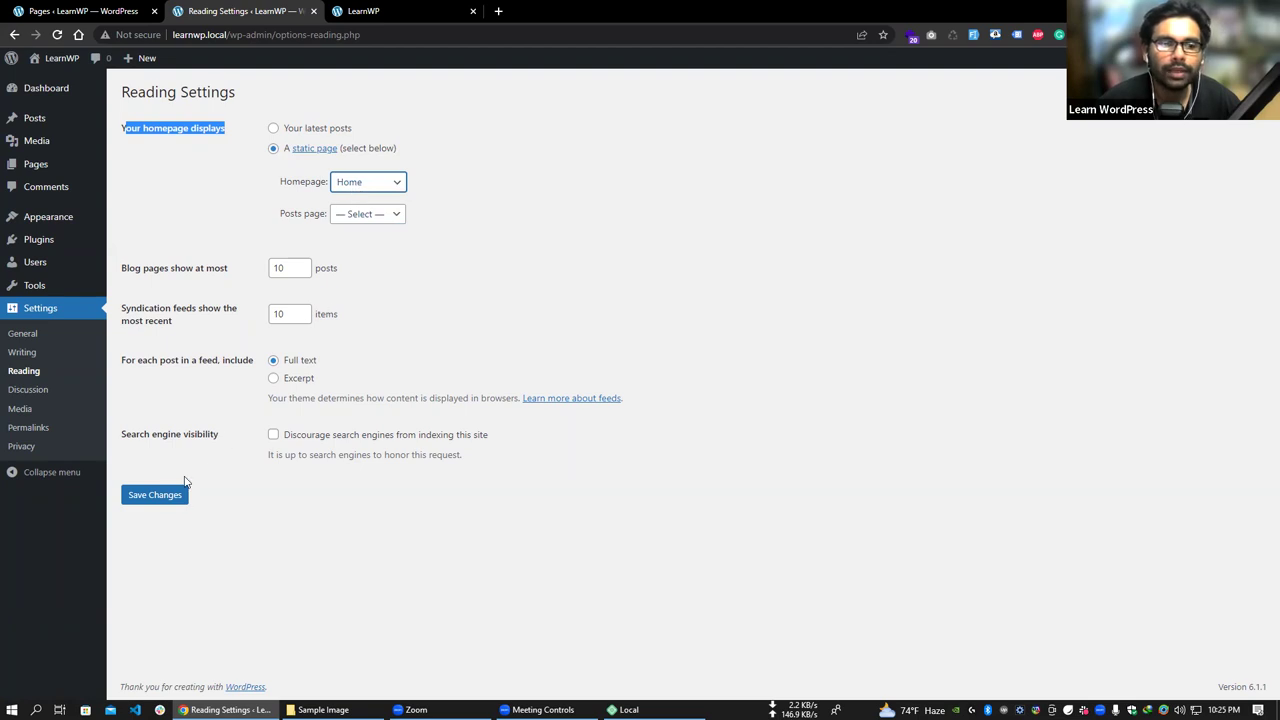
click(157, 494)
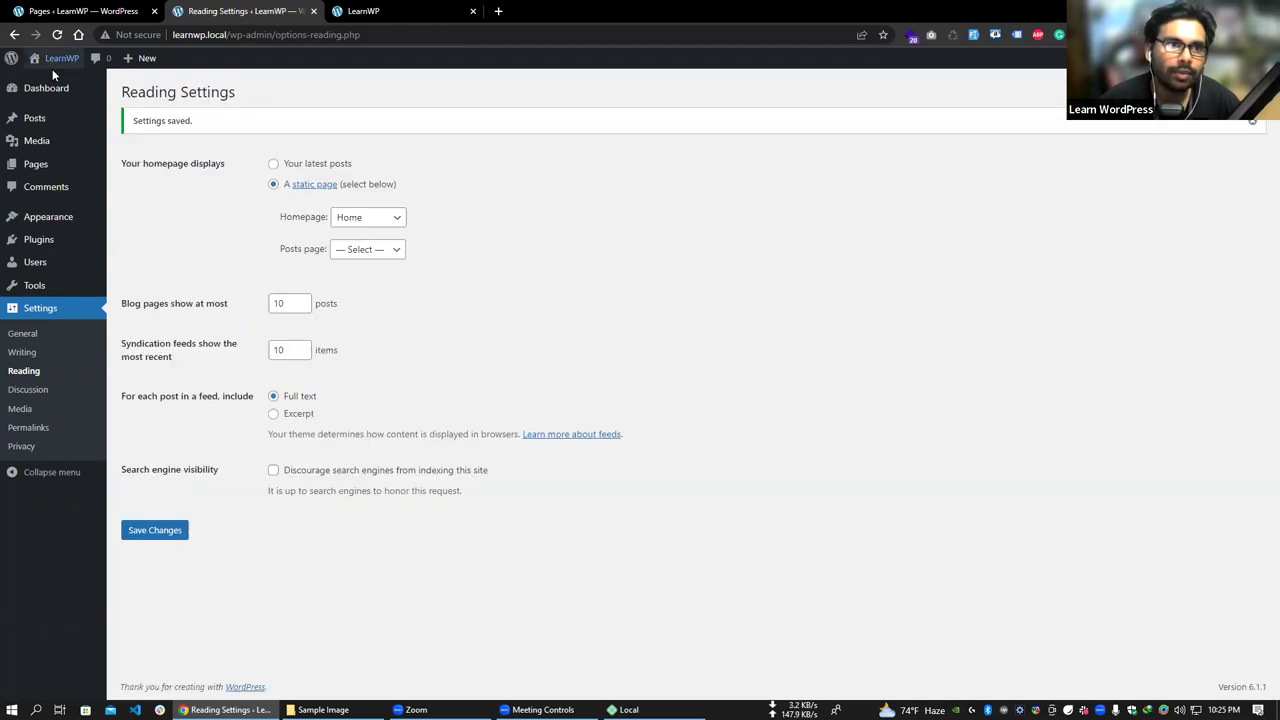
click(50, 81)
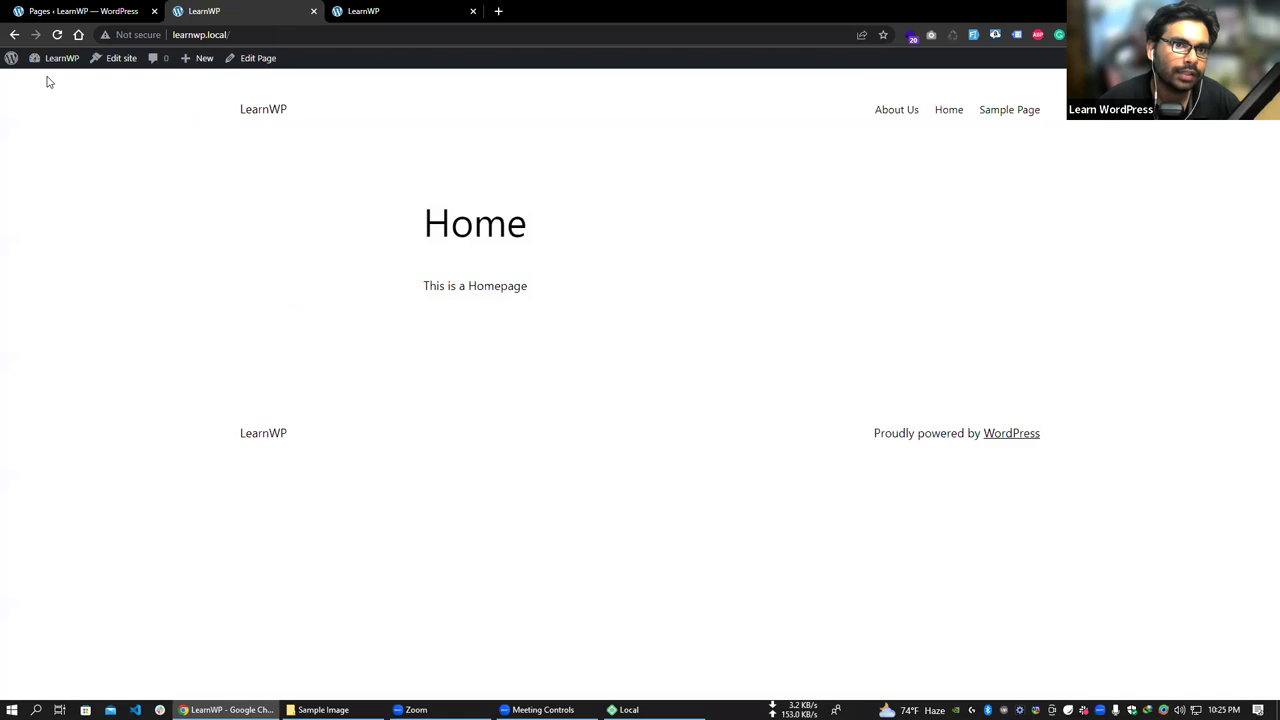
double_click(462, 224)
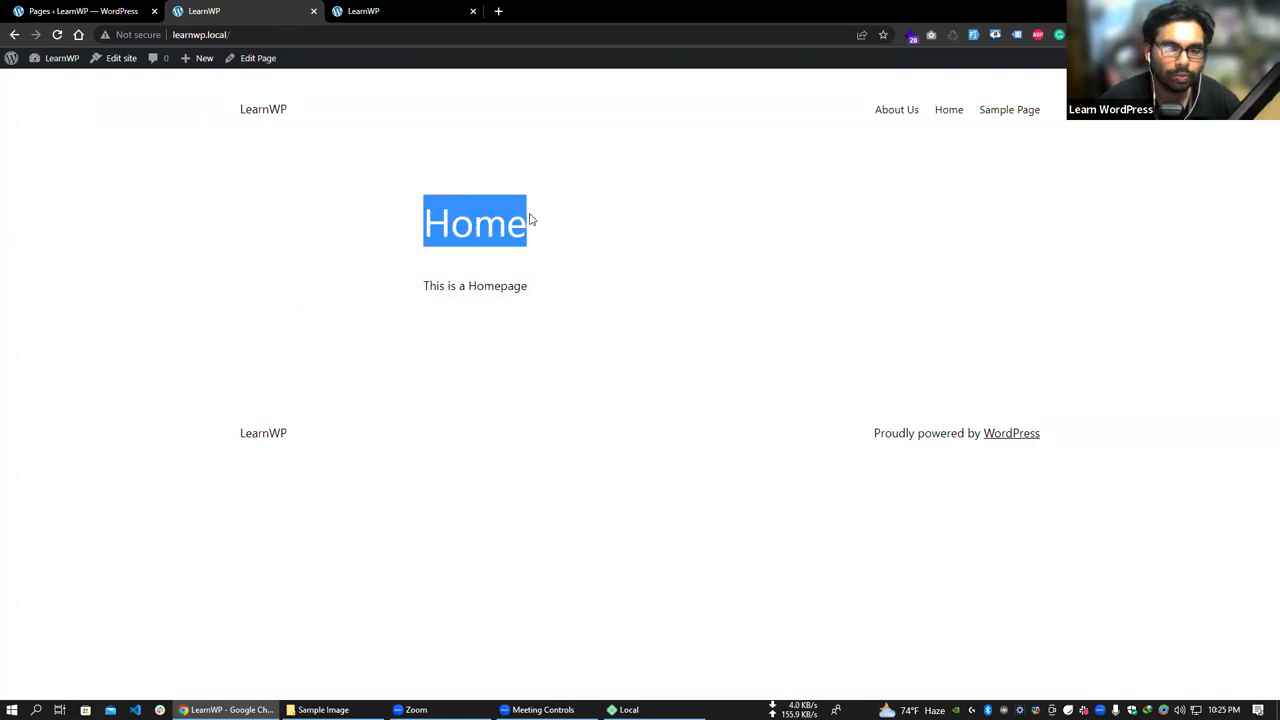
click(477, 309)
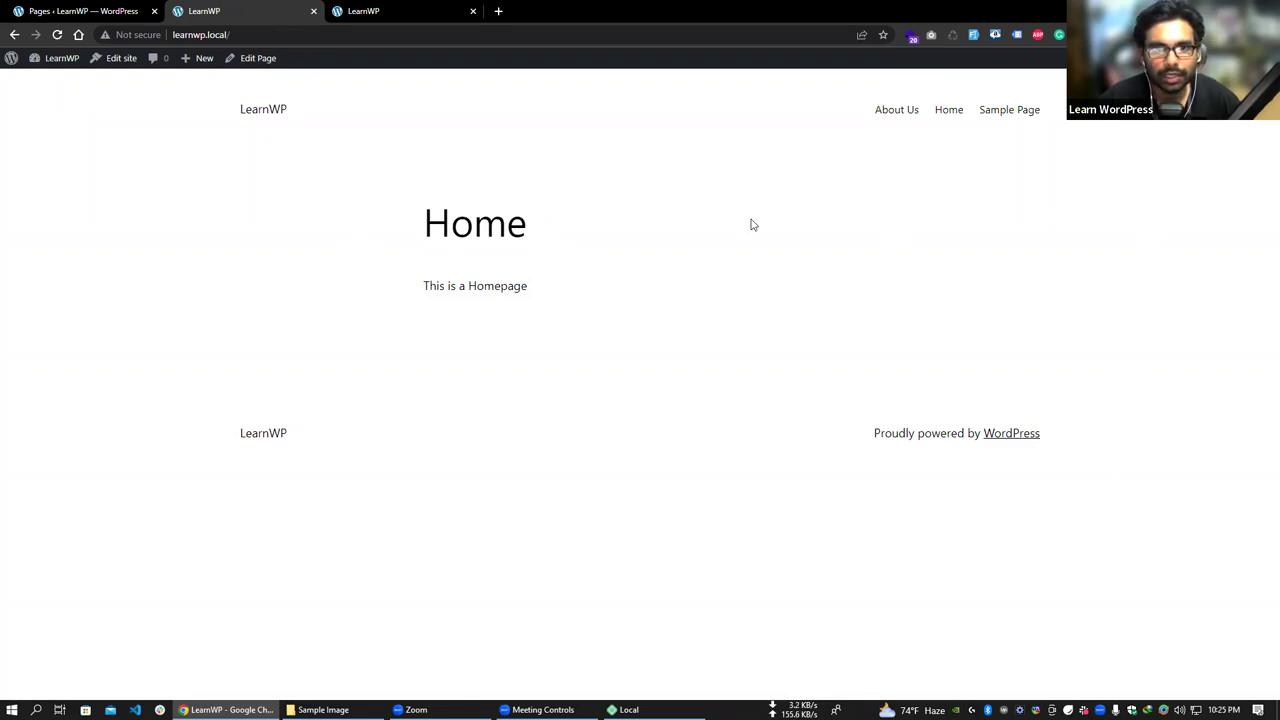
click(45, 84)
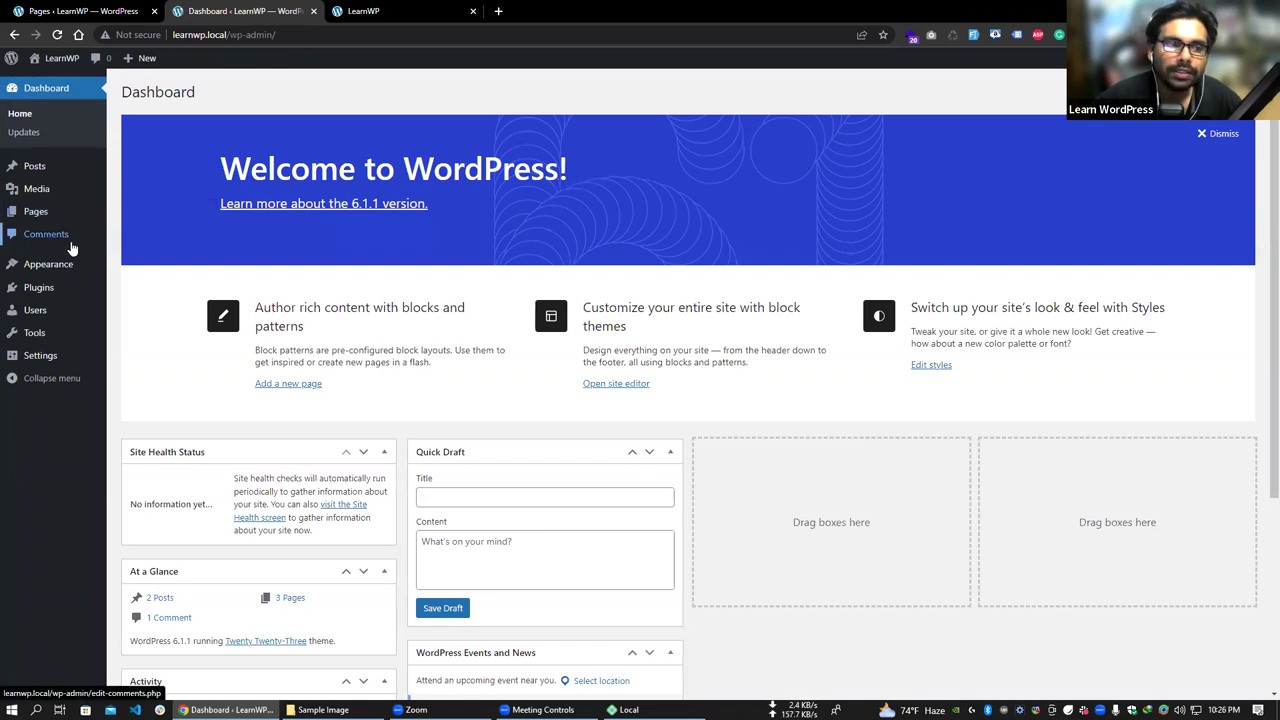
- View New Post on the live site and scroll down to its comments section
mouse_move(88, 226)
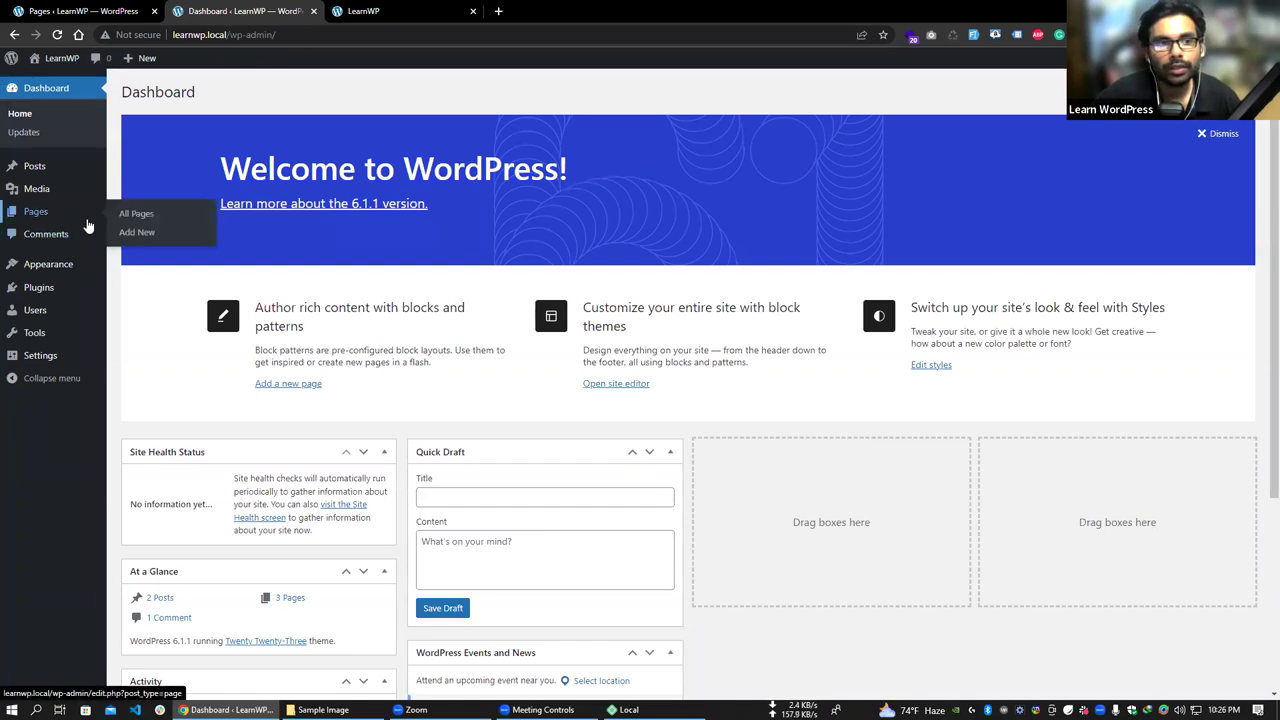
mouse_move(72, 167)
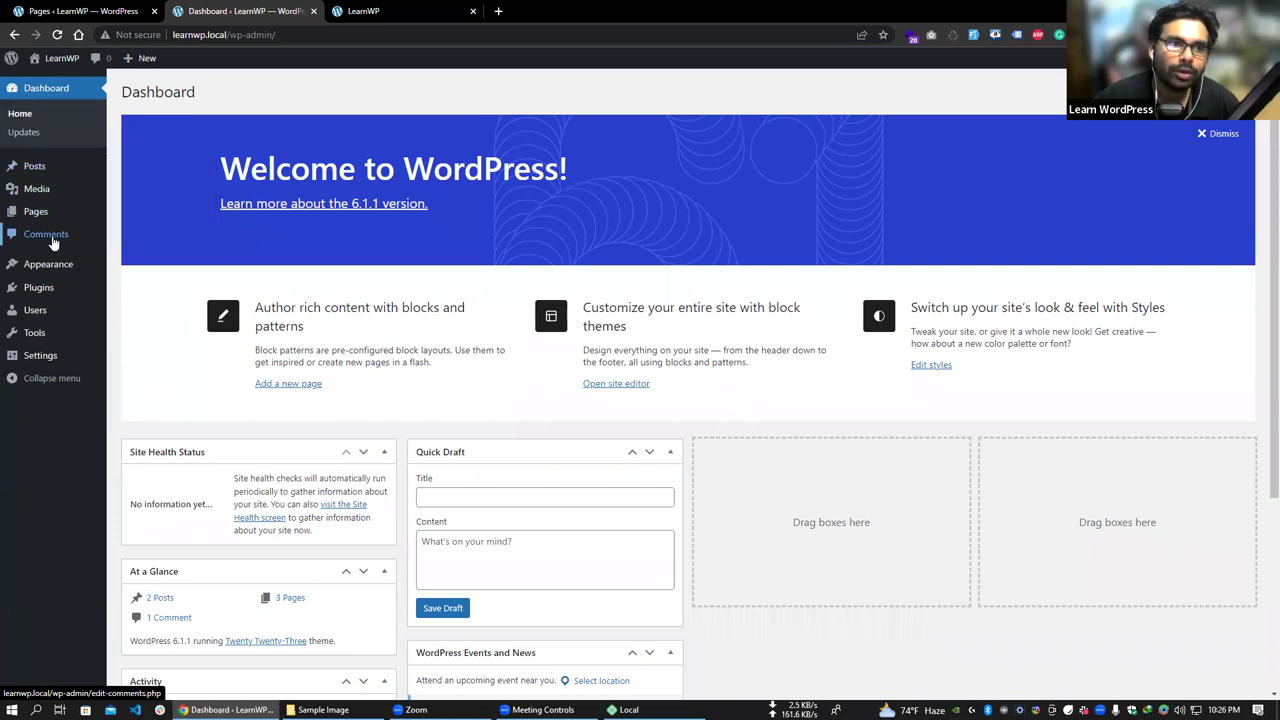
click(136, 170)
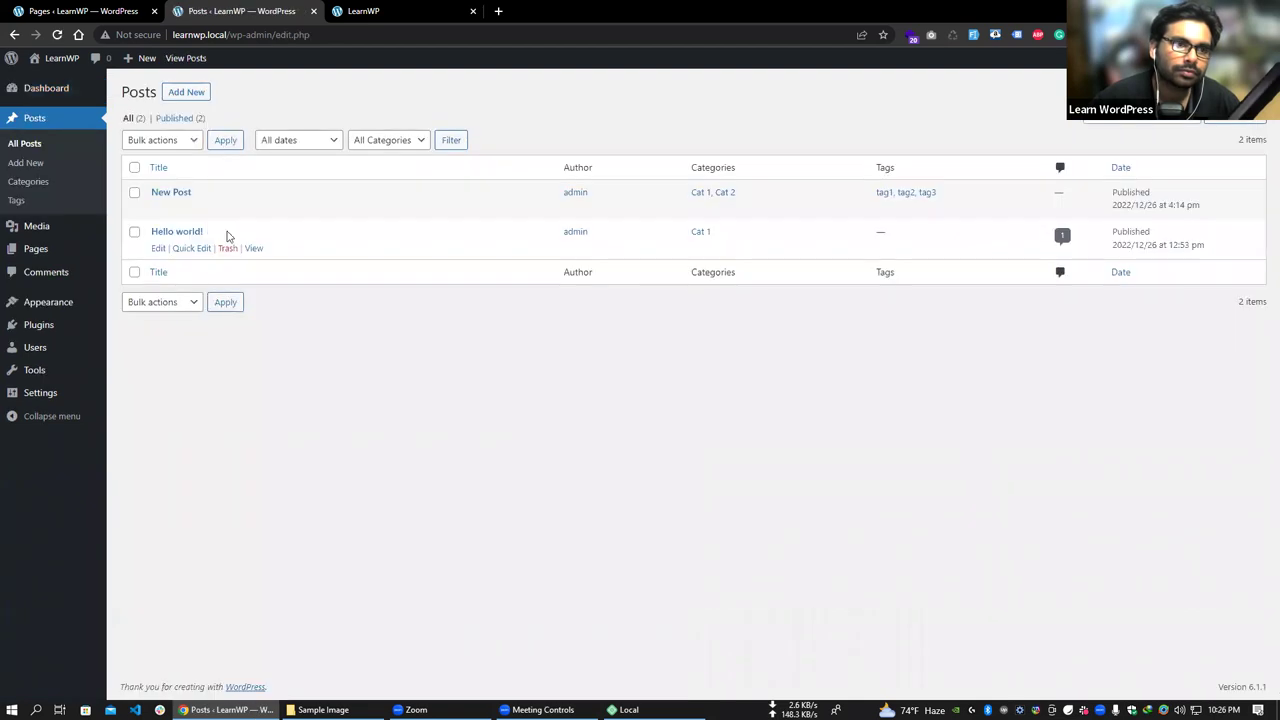
mouse_move(177, 209)
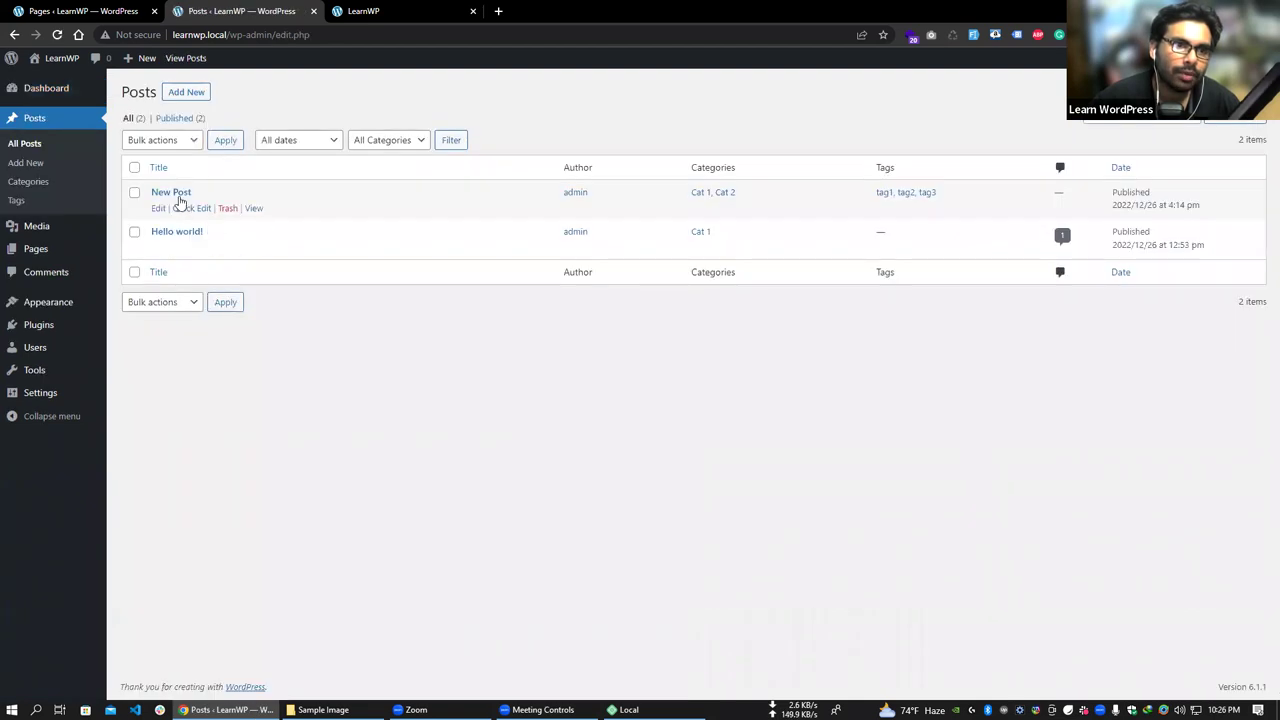
click(254, 209)
scroll(628, 345, down, 2)
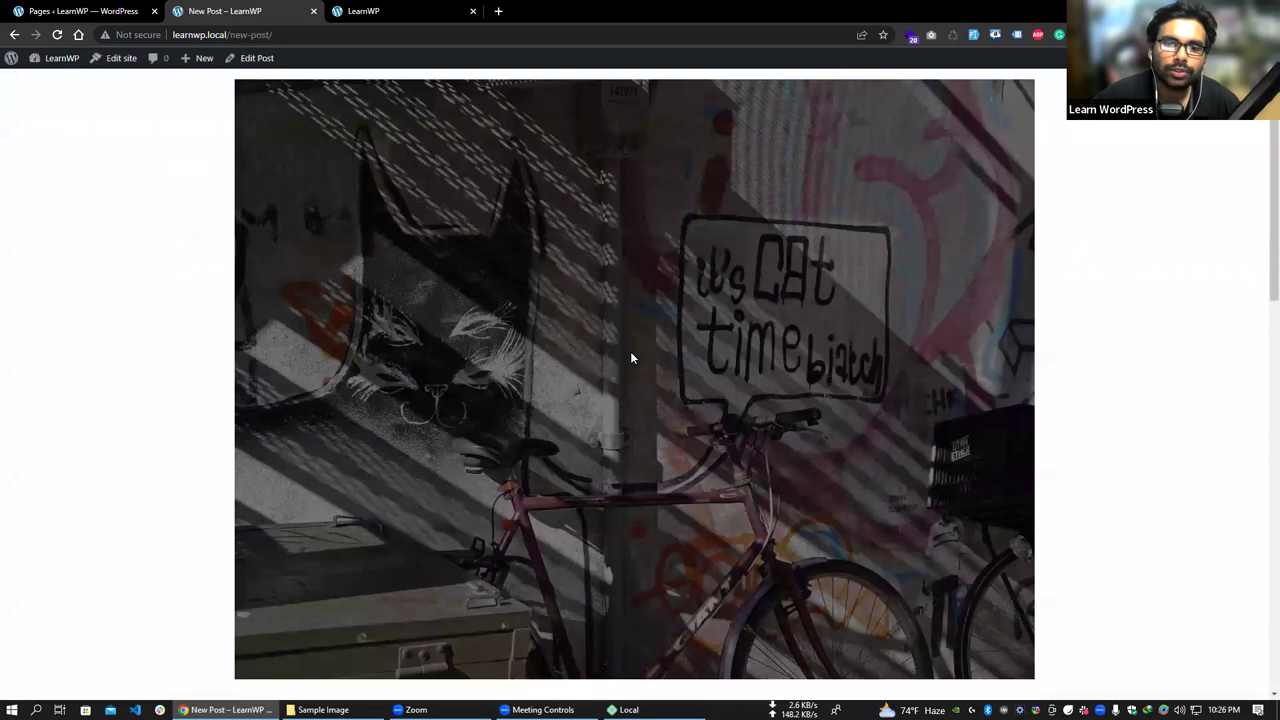
scroll(631, 357, down, 15)
drag(402, 221, 624, 267)
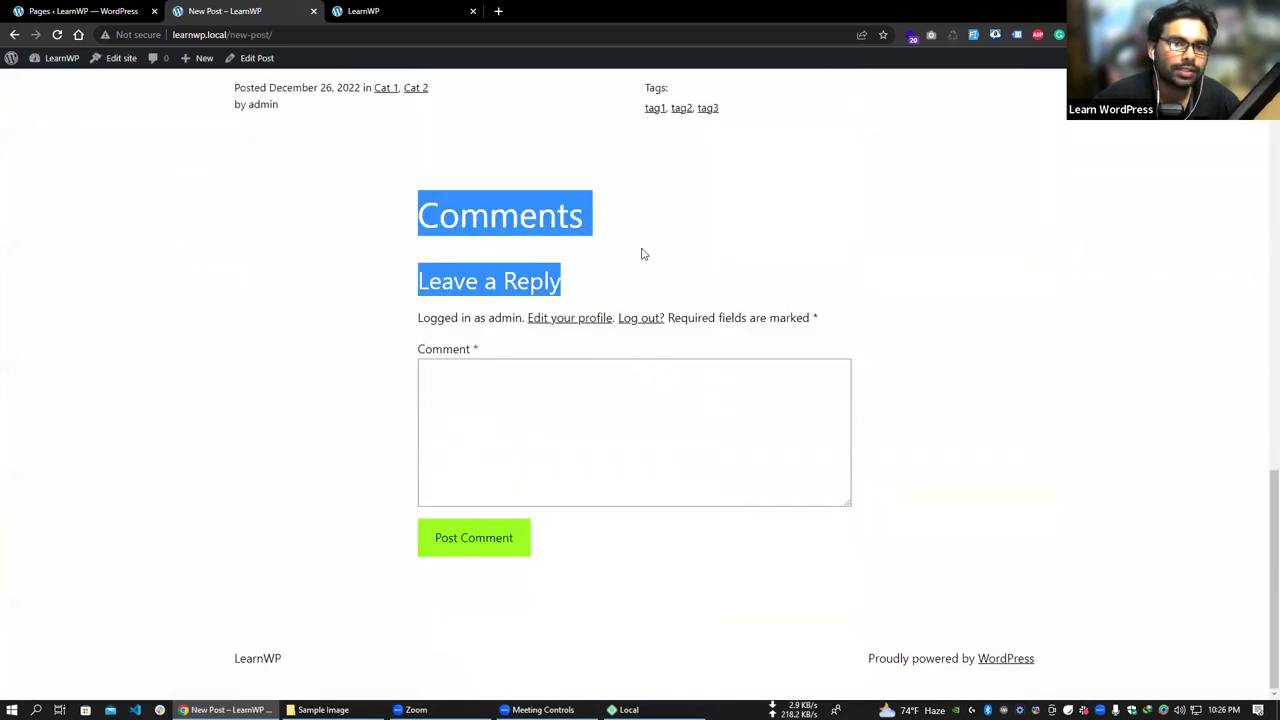
click(643, 254)
- Post the comment 'Hello!' on New Post
click(564, 415)
text(Hello!)
click(500, 541)
scroll(485, 300, up, 1)
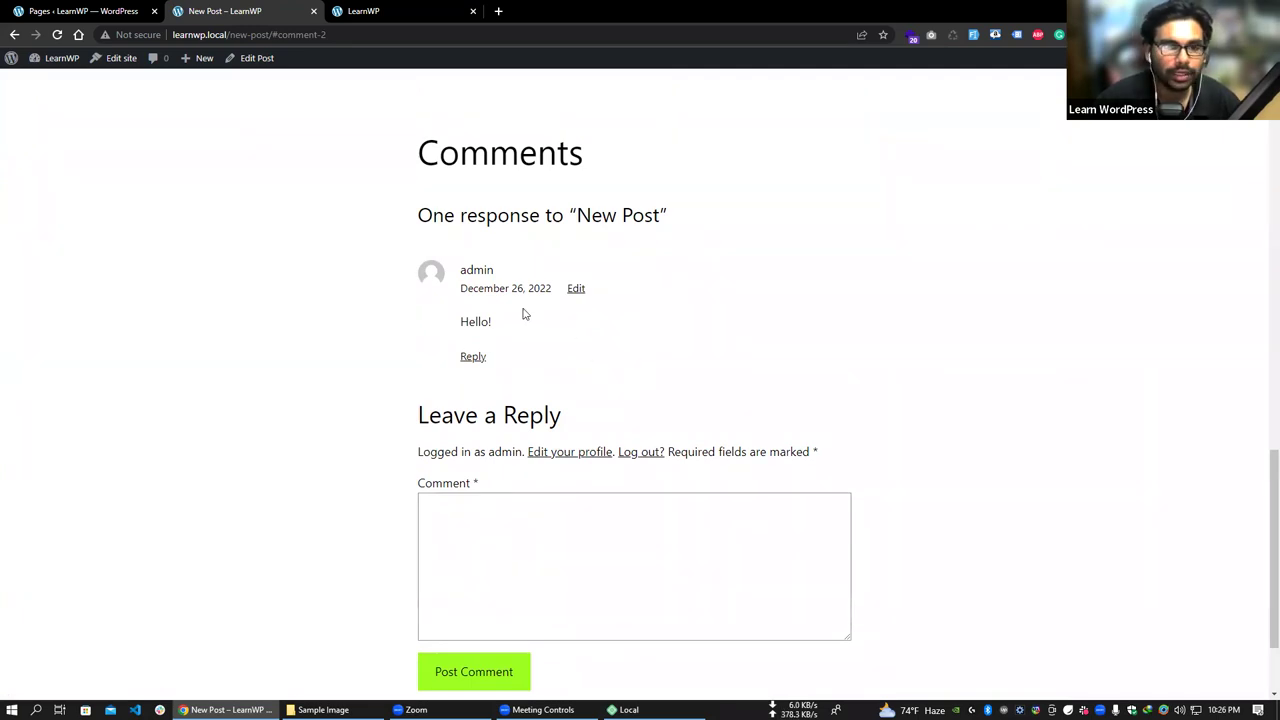
scroll(481, 439, down, 1)
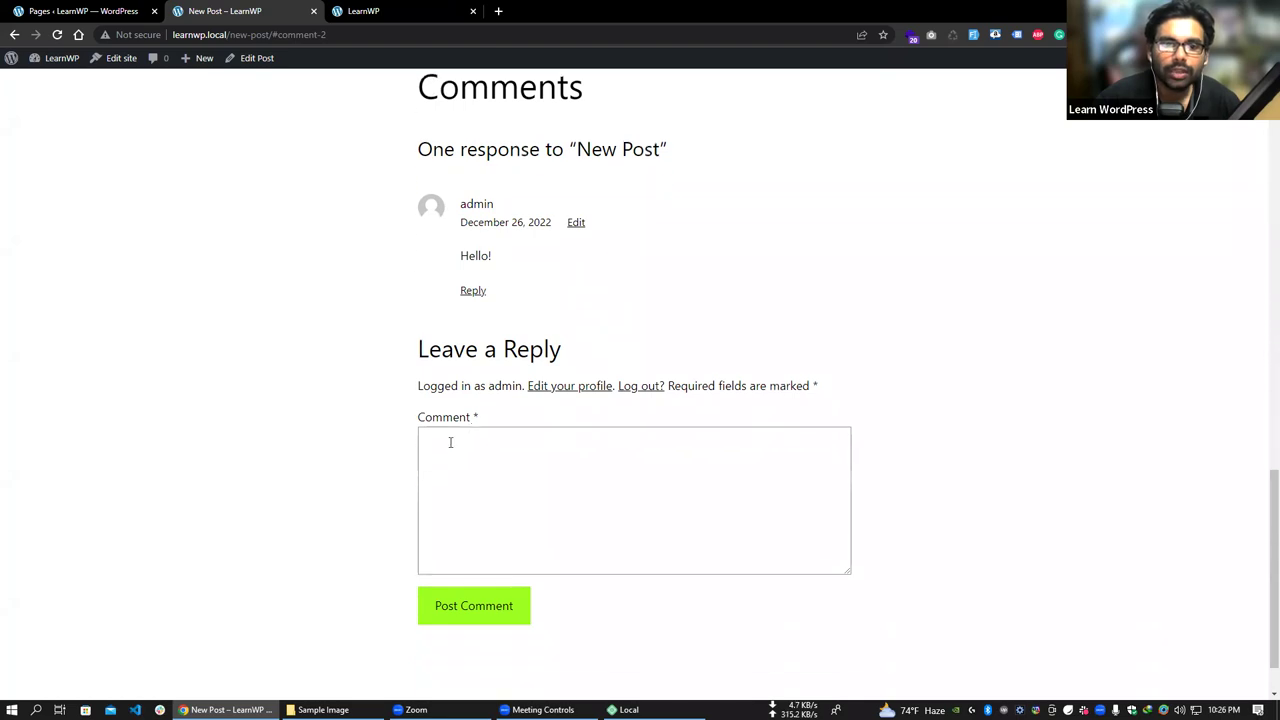
scroll(464, 207, up, 3)
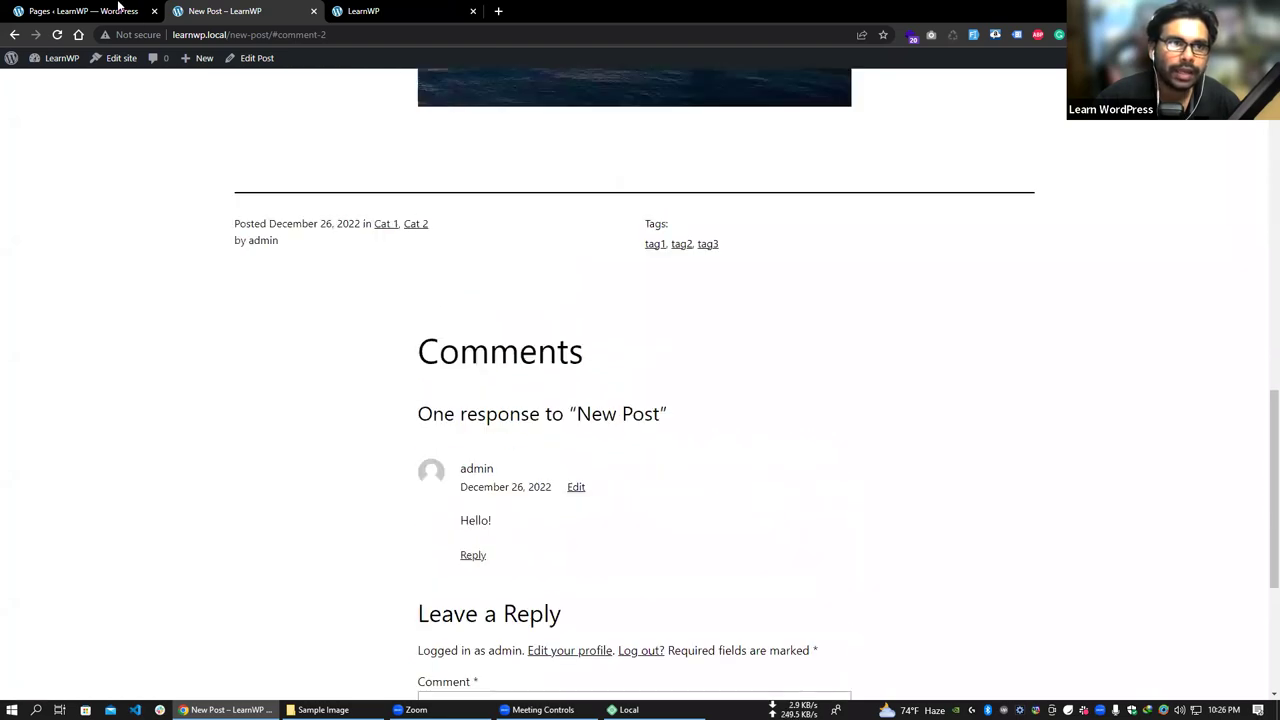
- Return to the admin Pages list and reload it
click(112, 11)
right_click(66, 9)
click(88, 81)
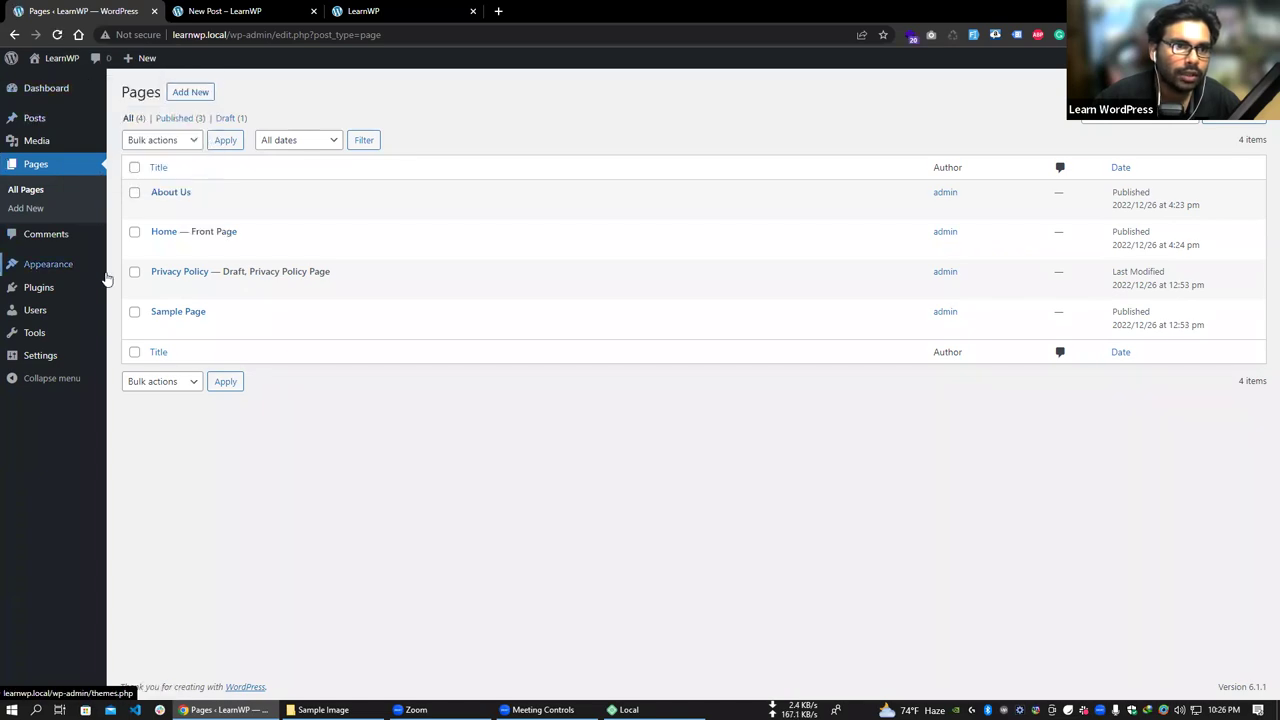
- Trash the sample comment from A WordPress Commenter in the Comments list
click(45, 235)
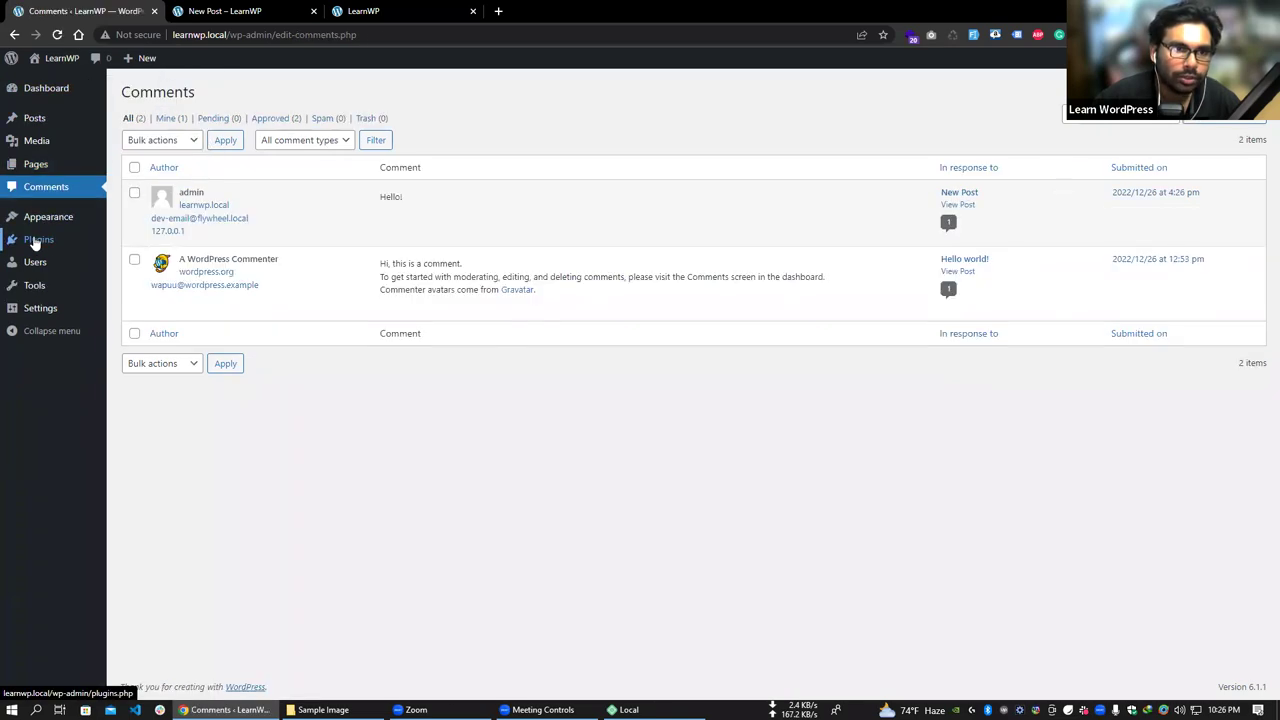
mouse_move(196, 196)
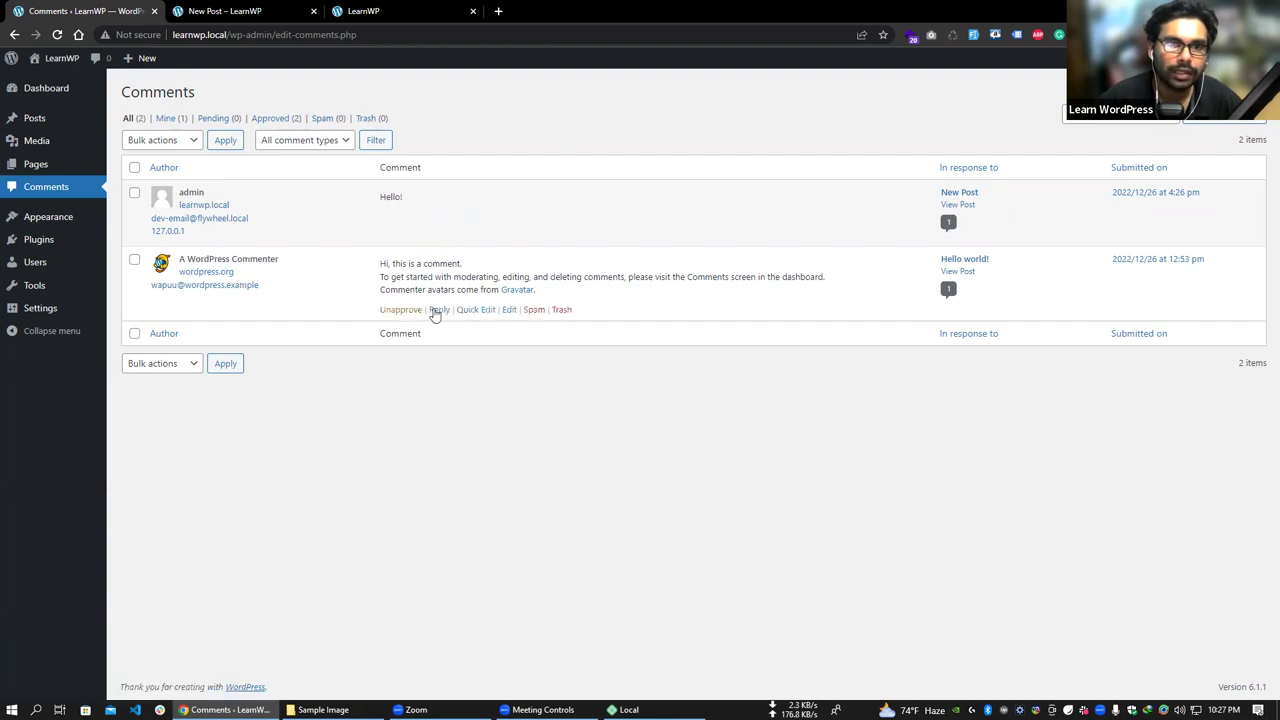
click(561, 310)
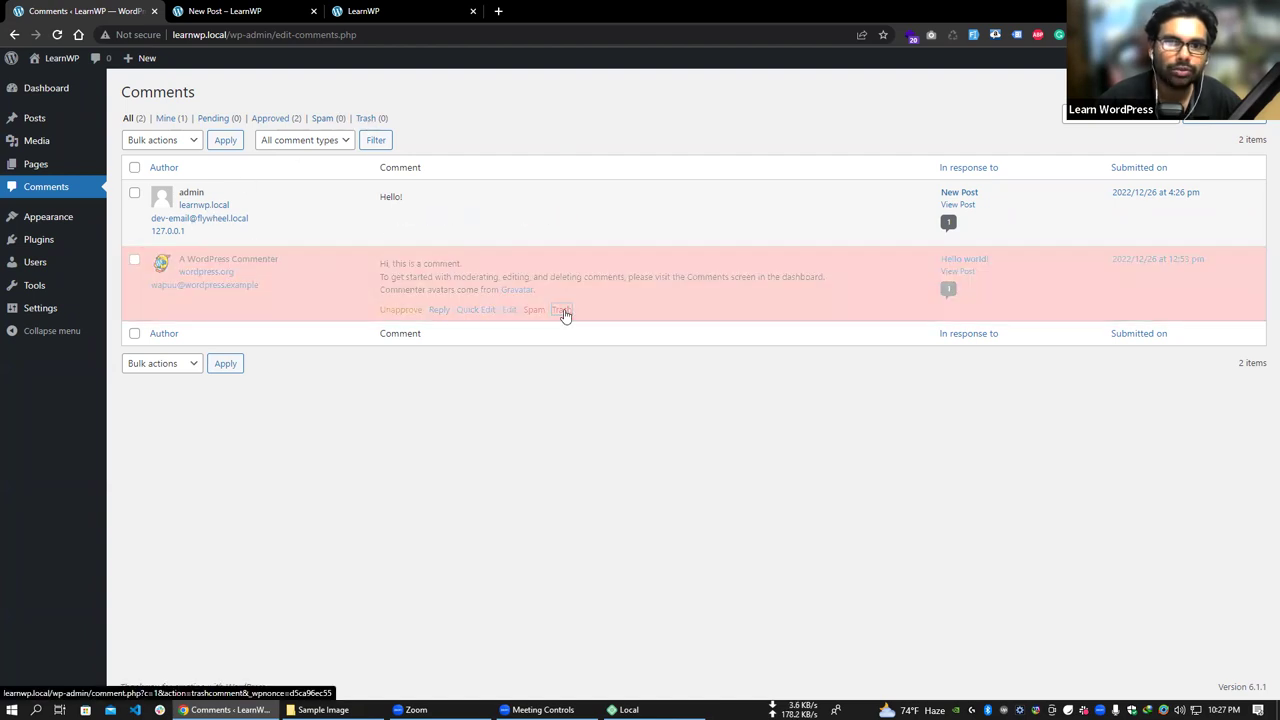
- Check the comment Trash view, then go back to All Posts
click(375, 120)
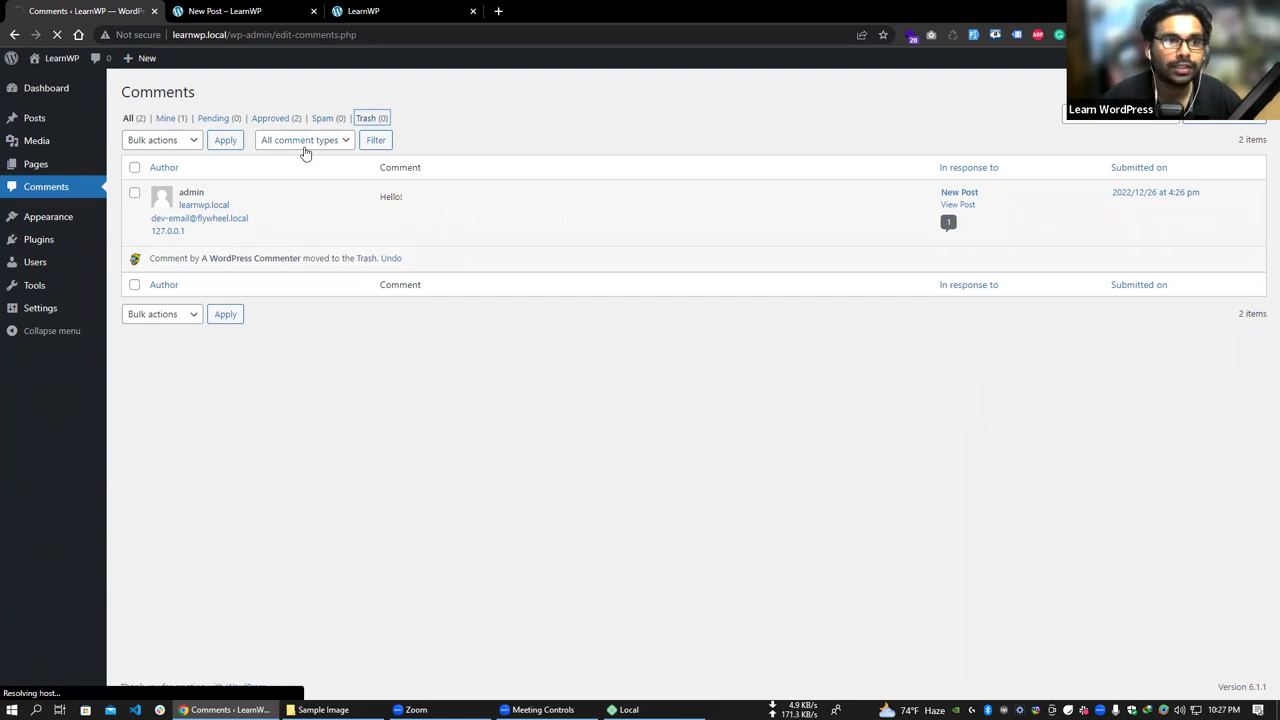
mouse_move(58, 130)
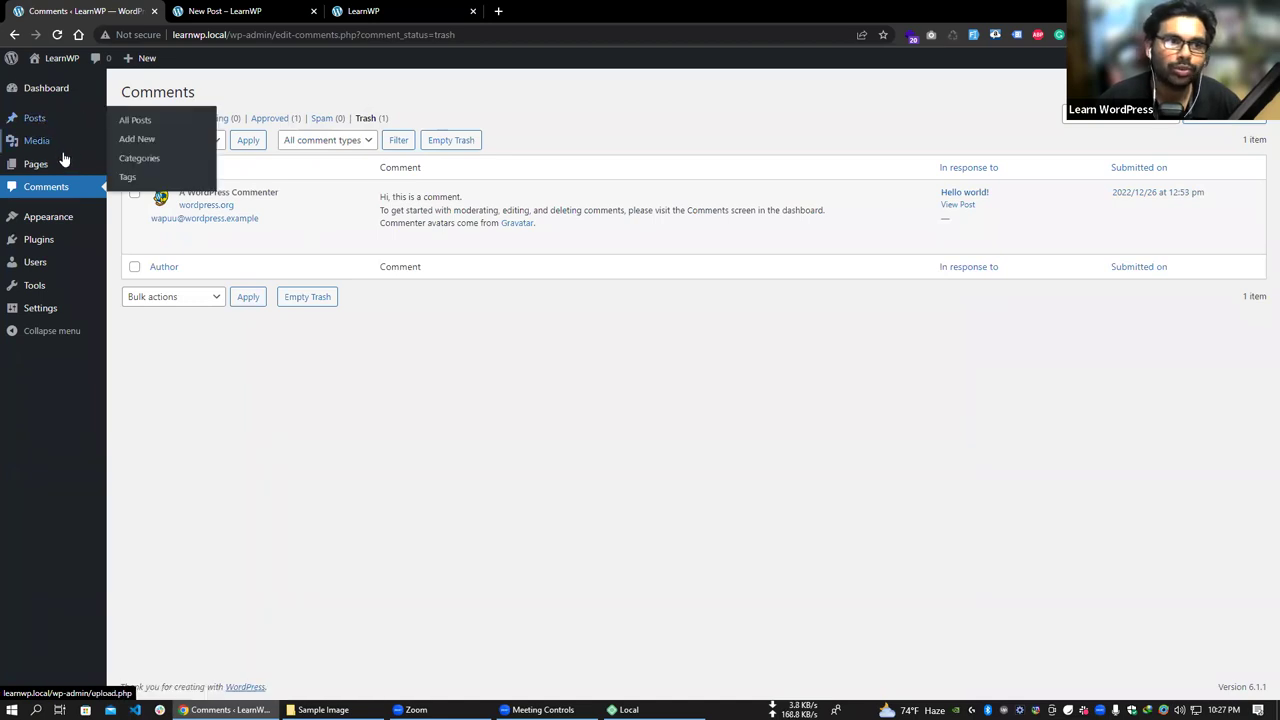
click(137, 125)
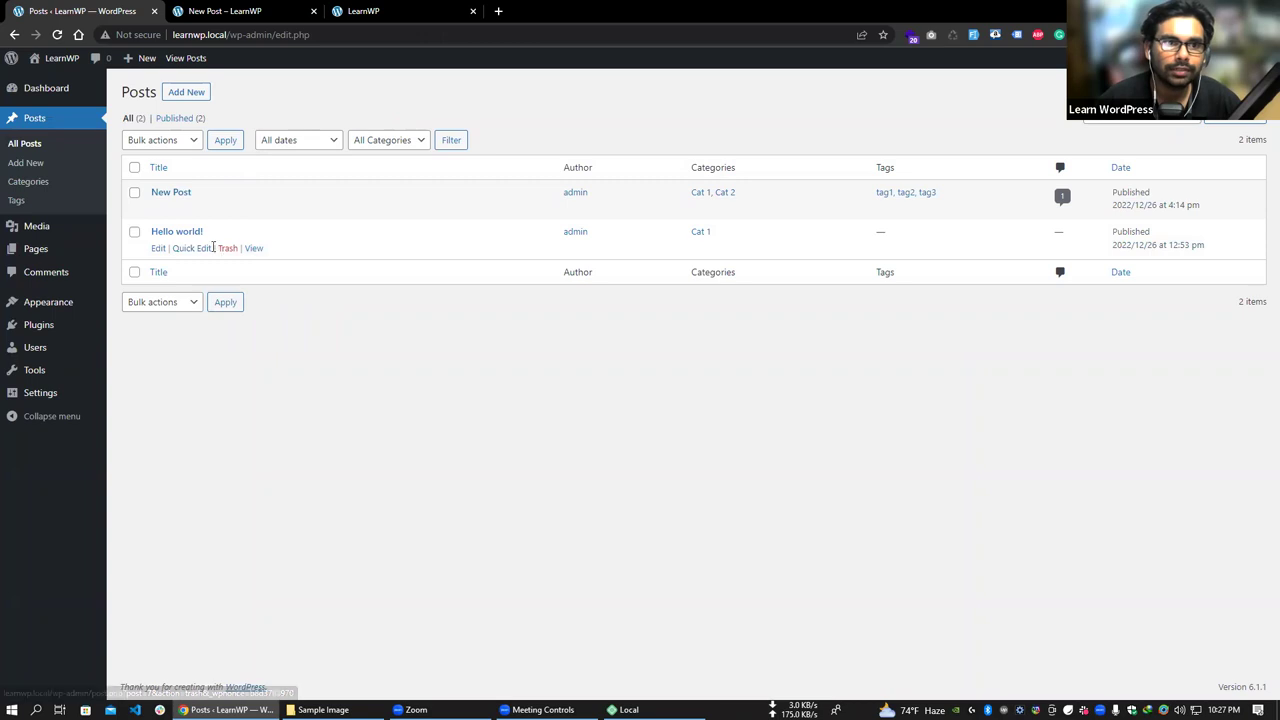
- Trash Hello world!, restore it from Trash (1), and find it listed as a Draft
click(228, 250)
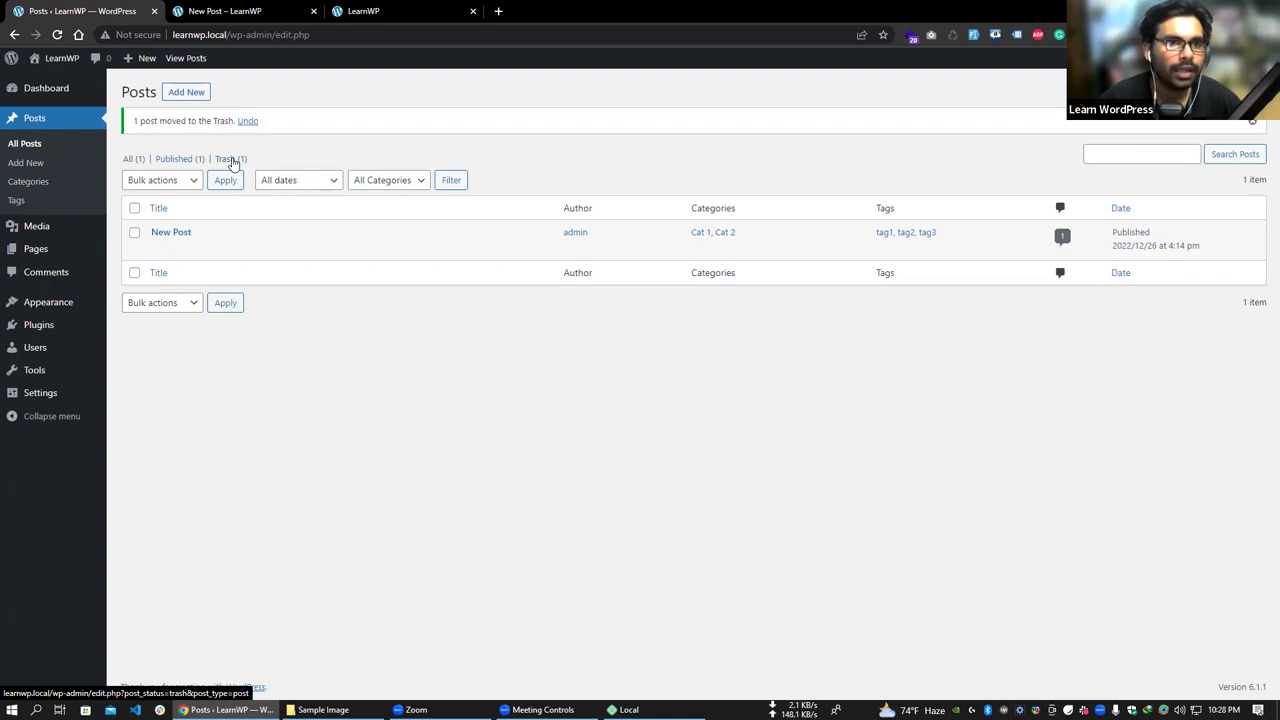
click(235, 162)
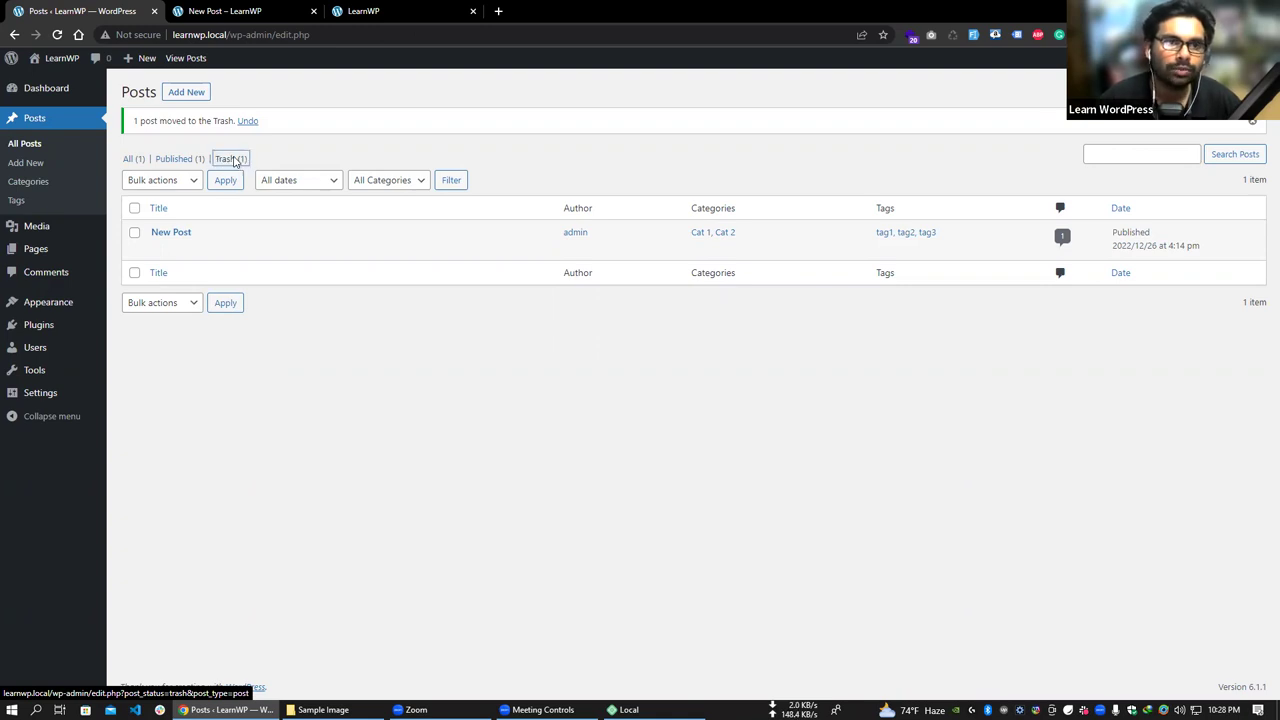
click(161, 212)
click(62, 148)
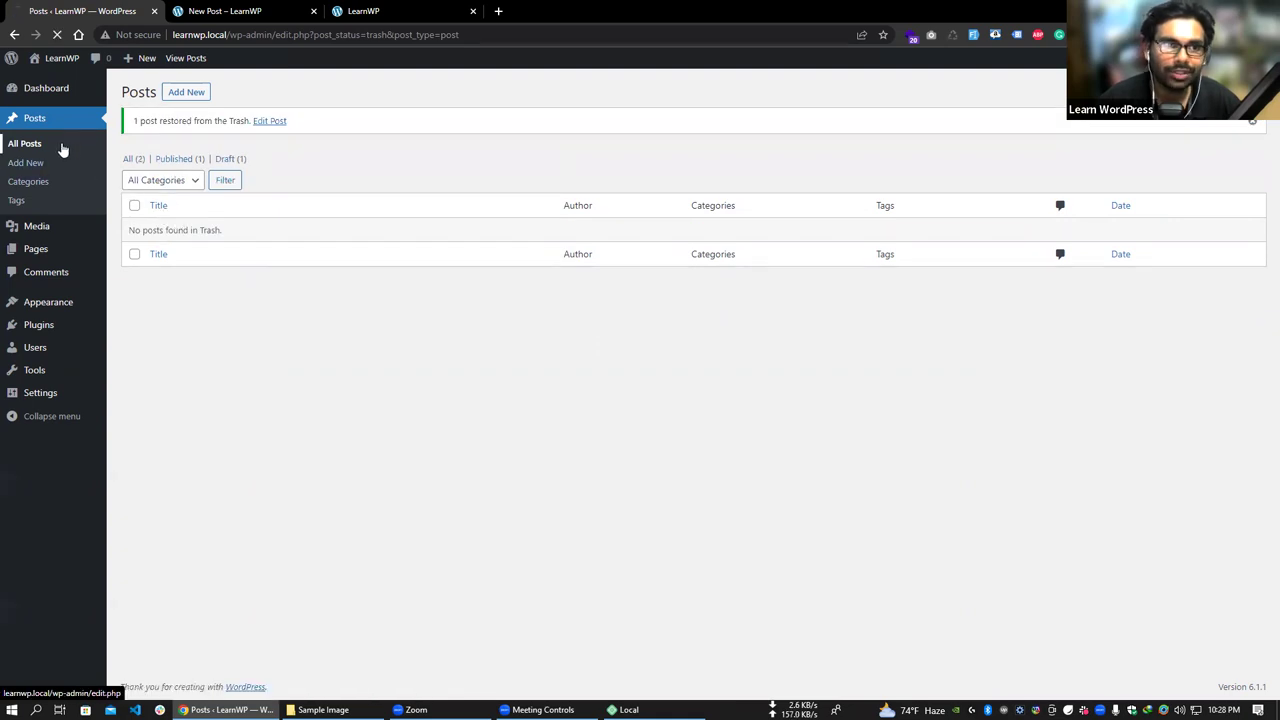
drag(248, 234, 224, 228)
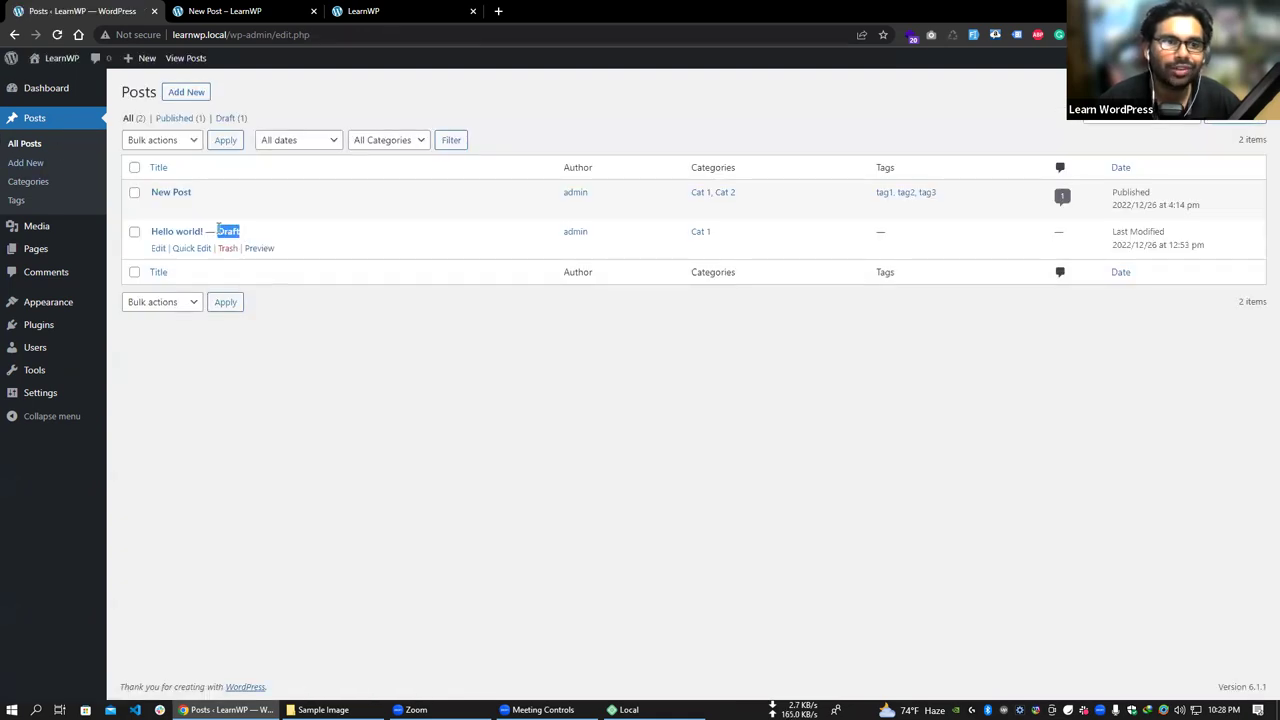
click(191, 248)
- Publish Hello world! through Quick Edit by setting its Status to Published
click(862, 369)
click(868, 388)
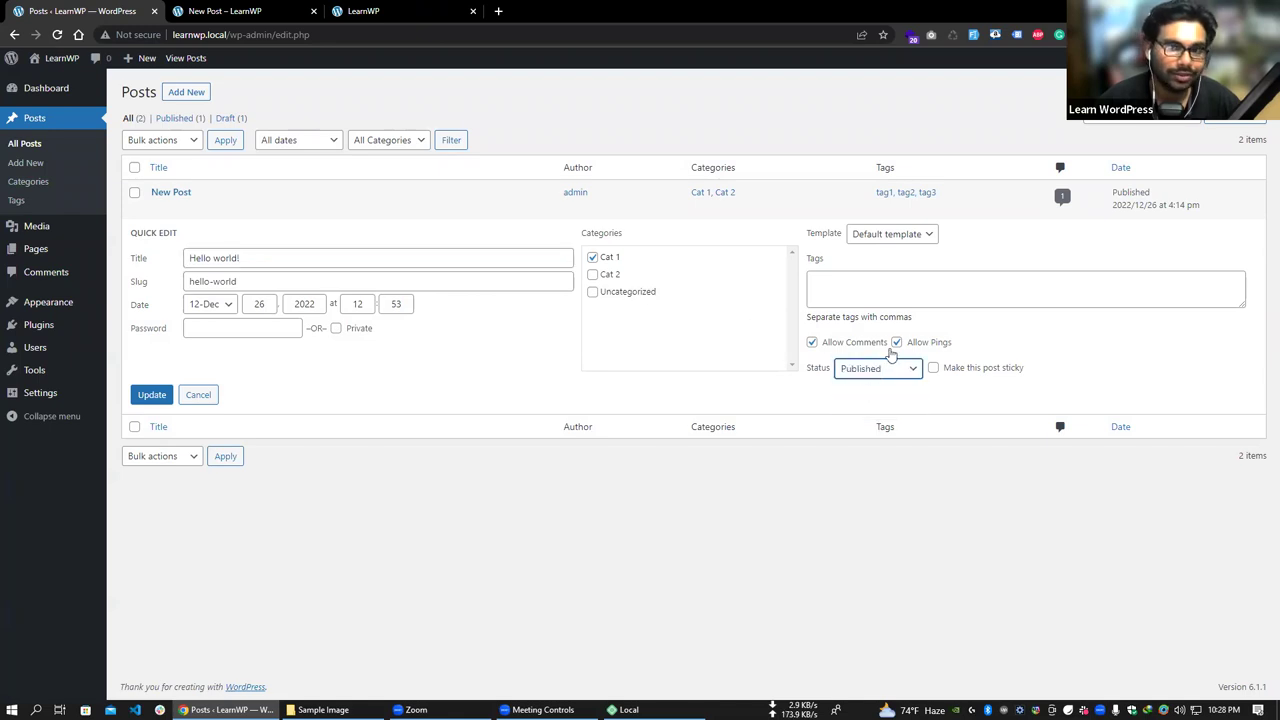
click(152, 398)
- Quick Edit Hello world! again to set its Status back to Draft, then preview it
click(192, 248)
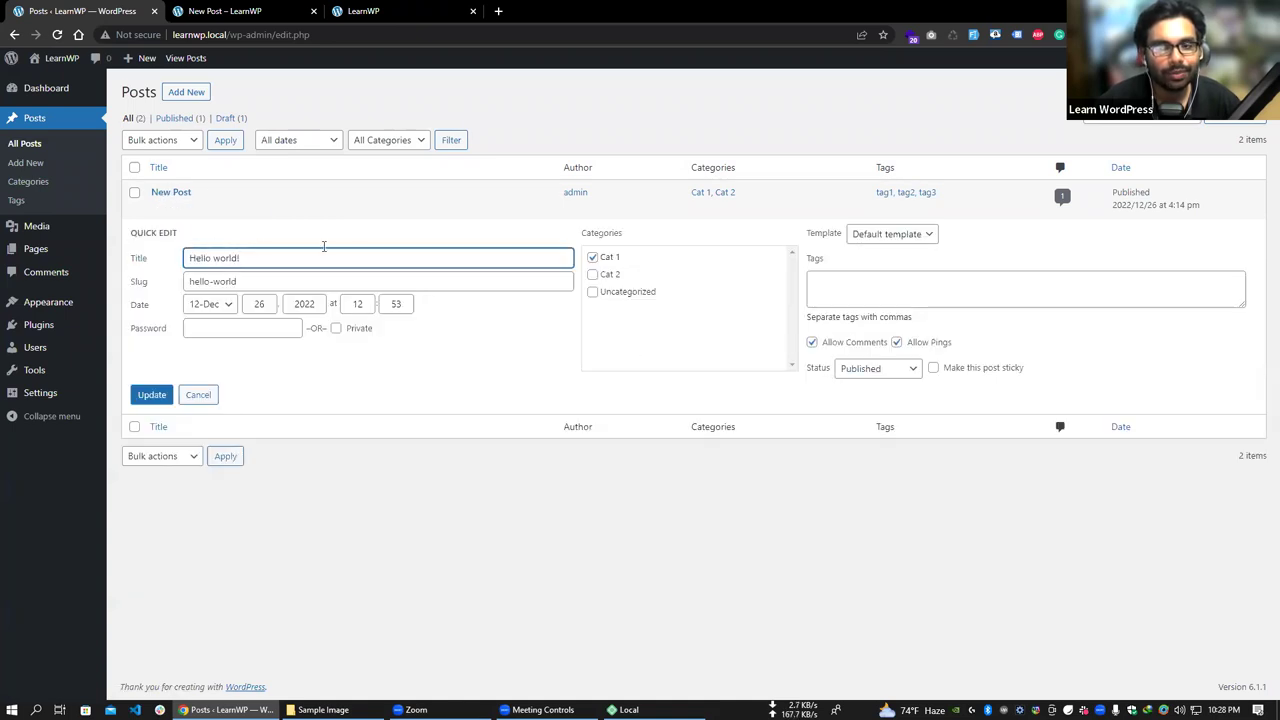
click(880, 372)
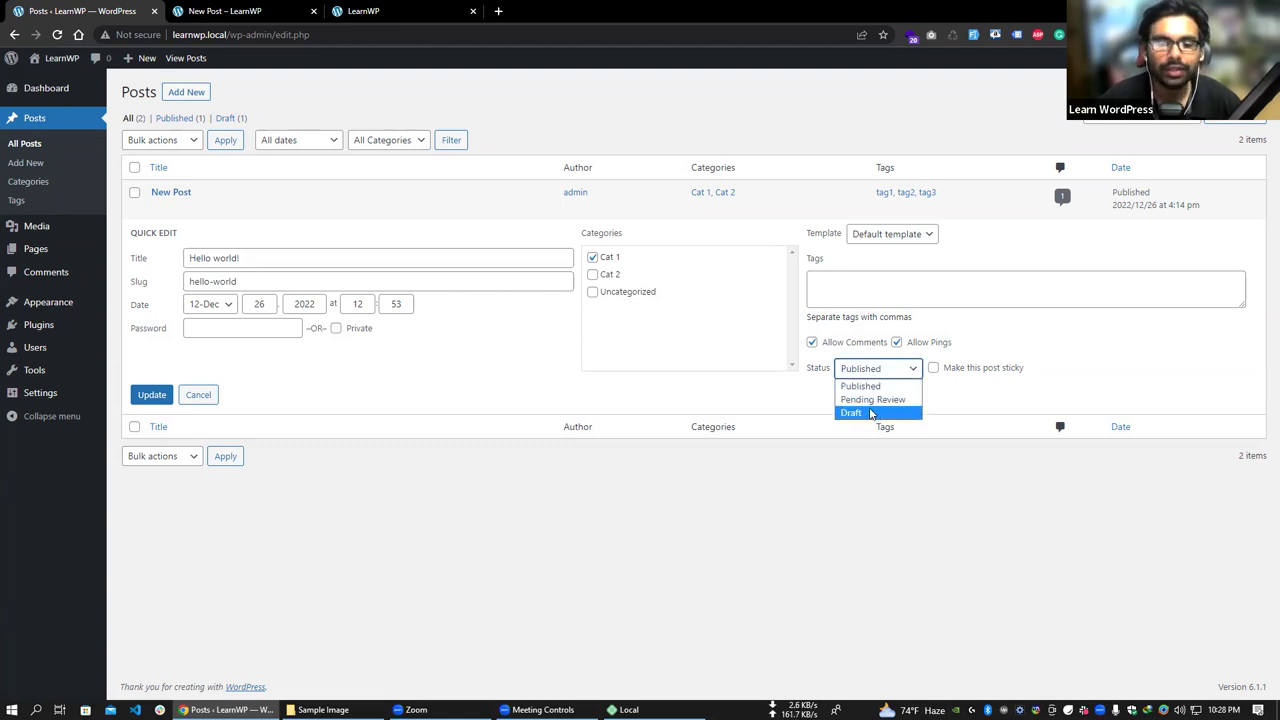
click(860, 388)
click(880, 374)
click(866, 413)
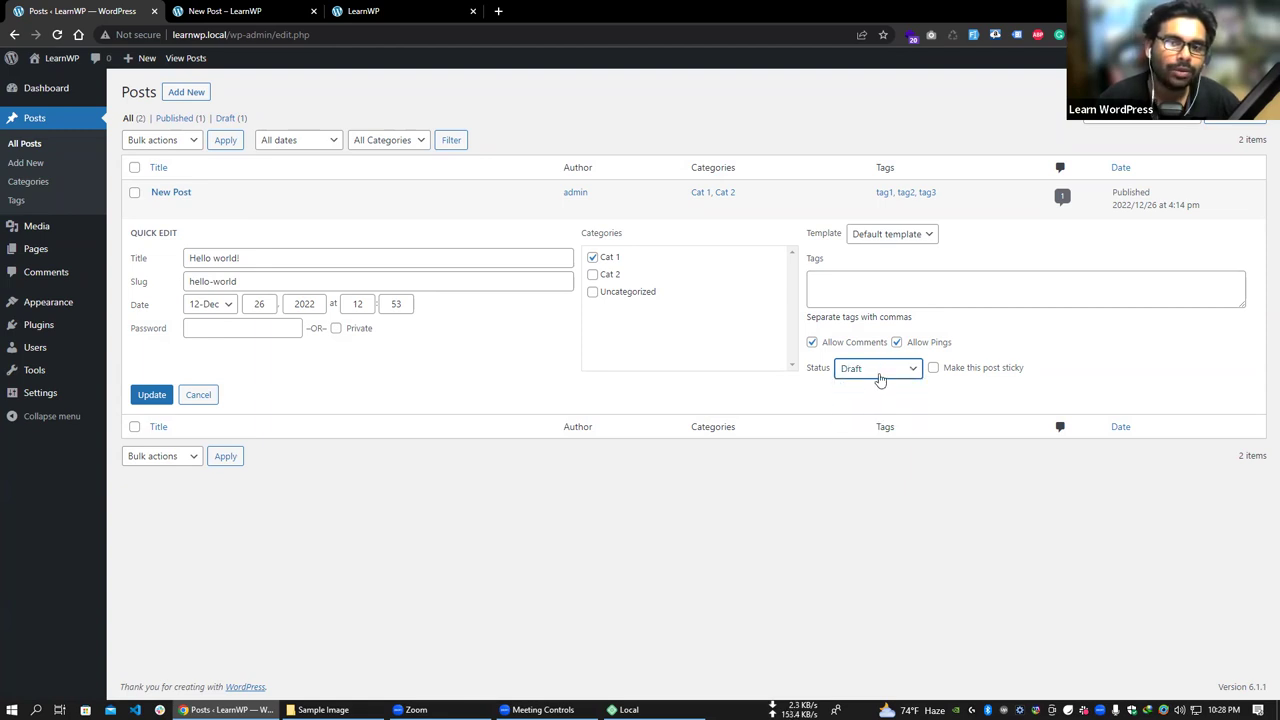
click(150, 395)
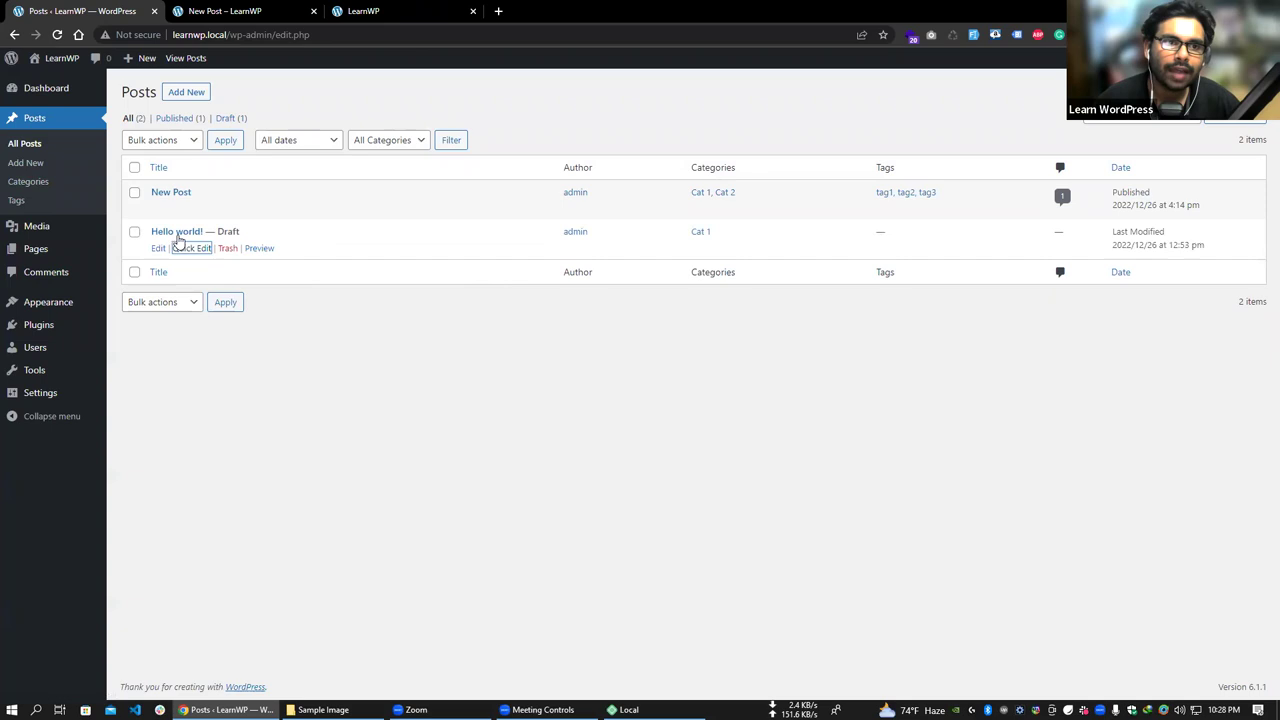
click(258, 249)
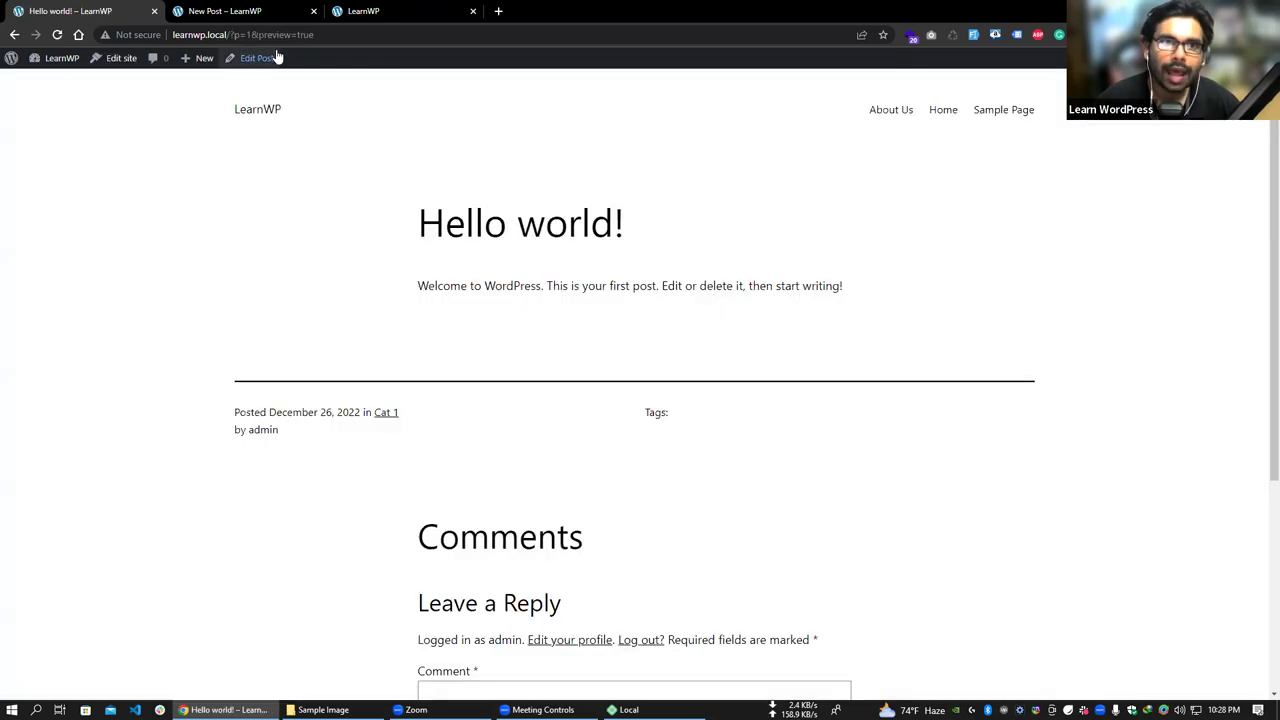
- Go back from the preview to the Posts list and preview Hello world! again
scroll(486, 266, down, 3)
scroll(509, 274, up, 3)
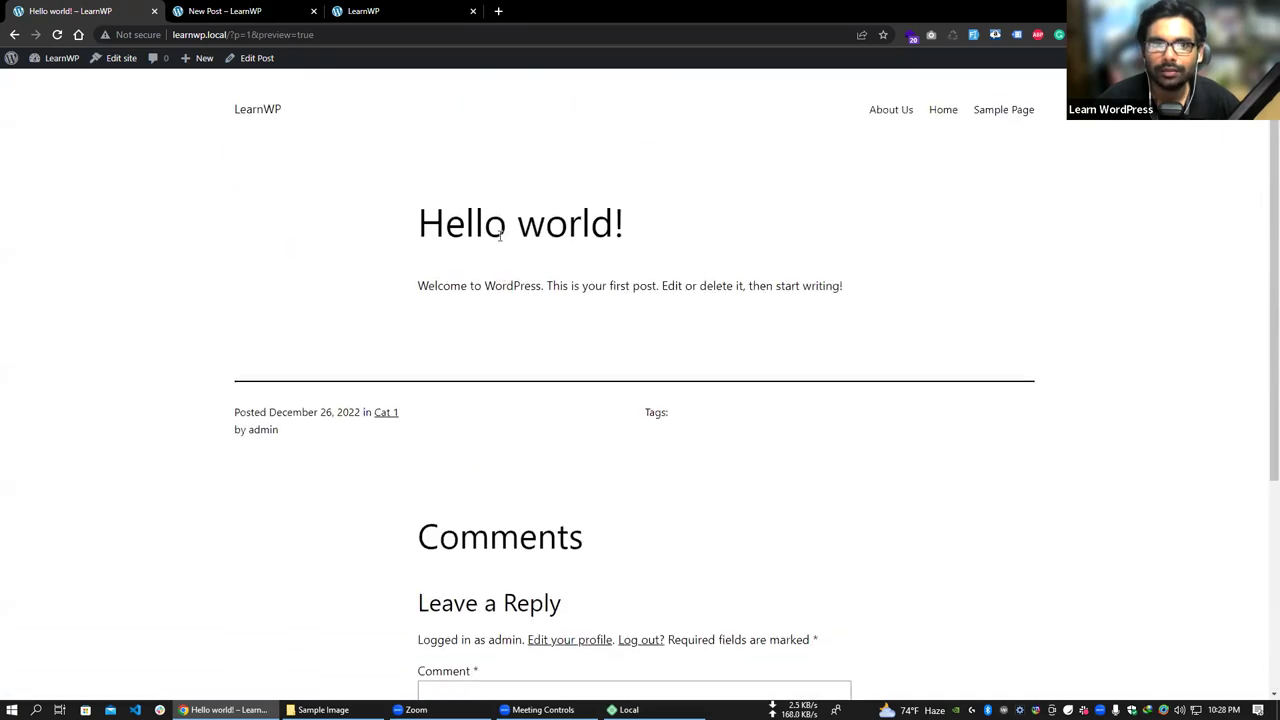
click(15, 35)
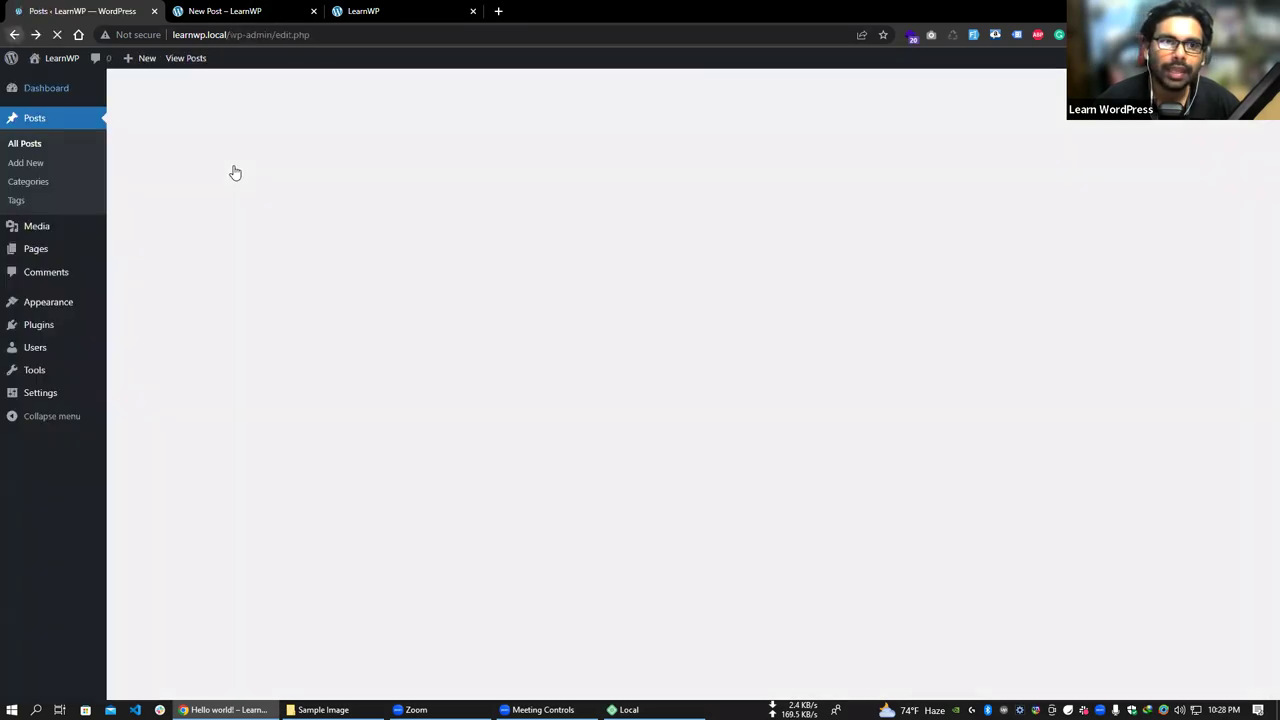
click(259, 249)
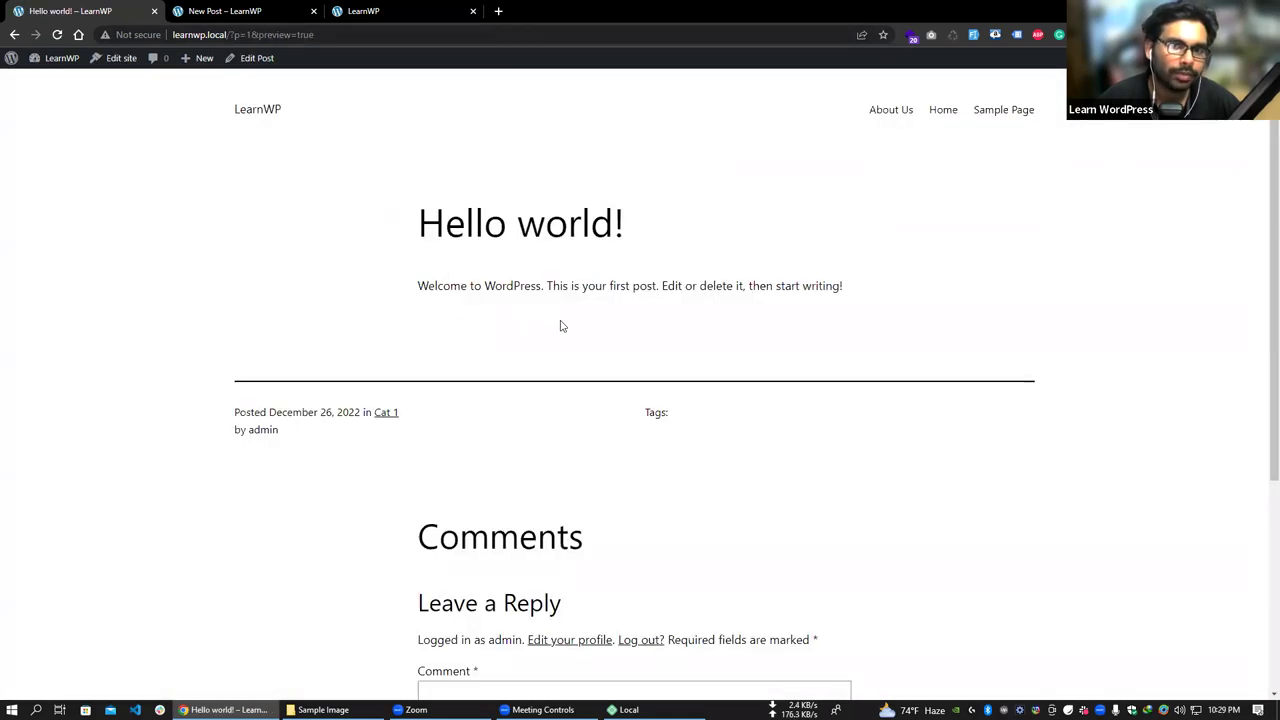
- Load the draft's preview address in a private window, confirming it shows 404 when logged out
click(277, 34)
right_click(277, 34)
click(338, 112)
click(1262, 34)
click(1180, 88)
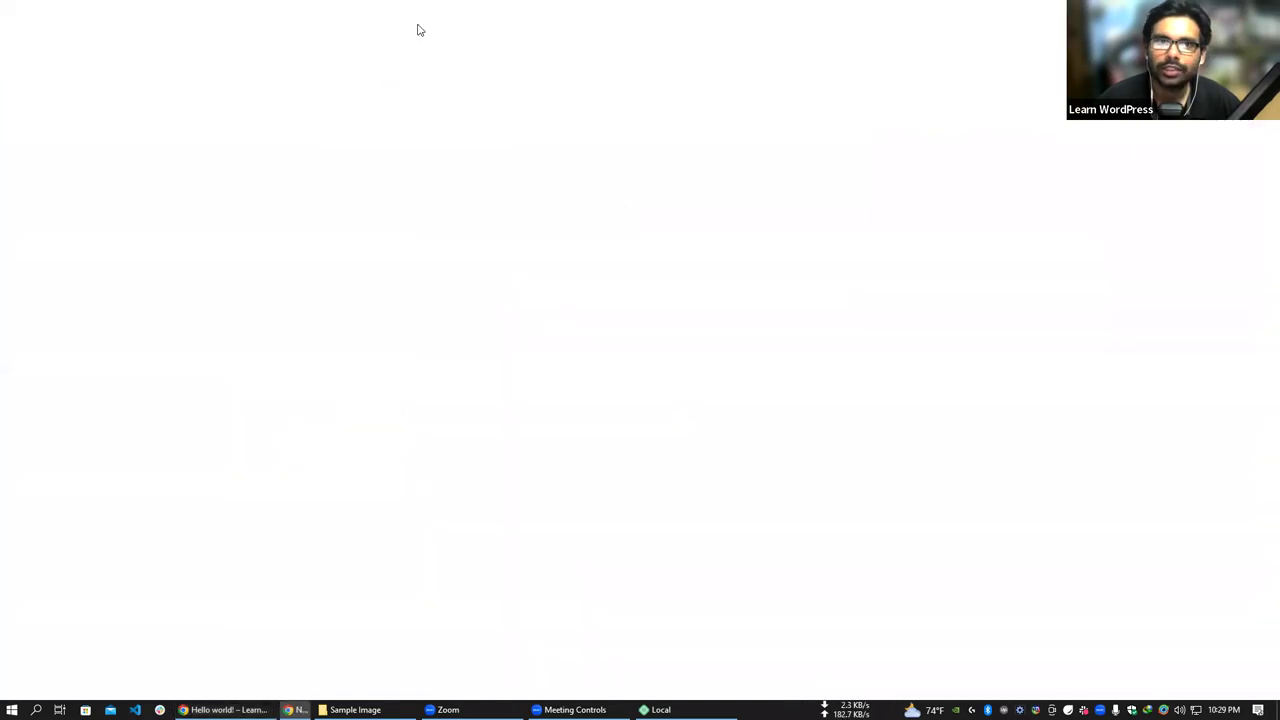
right_click(408, 32)
click(457, 130)
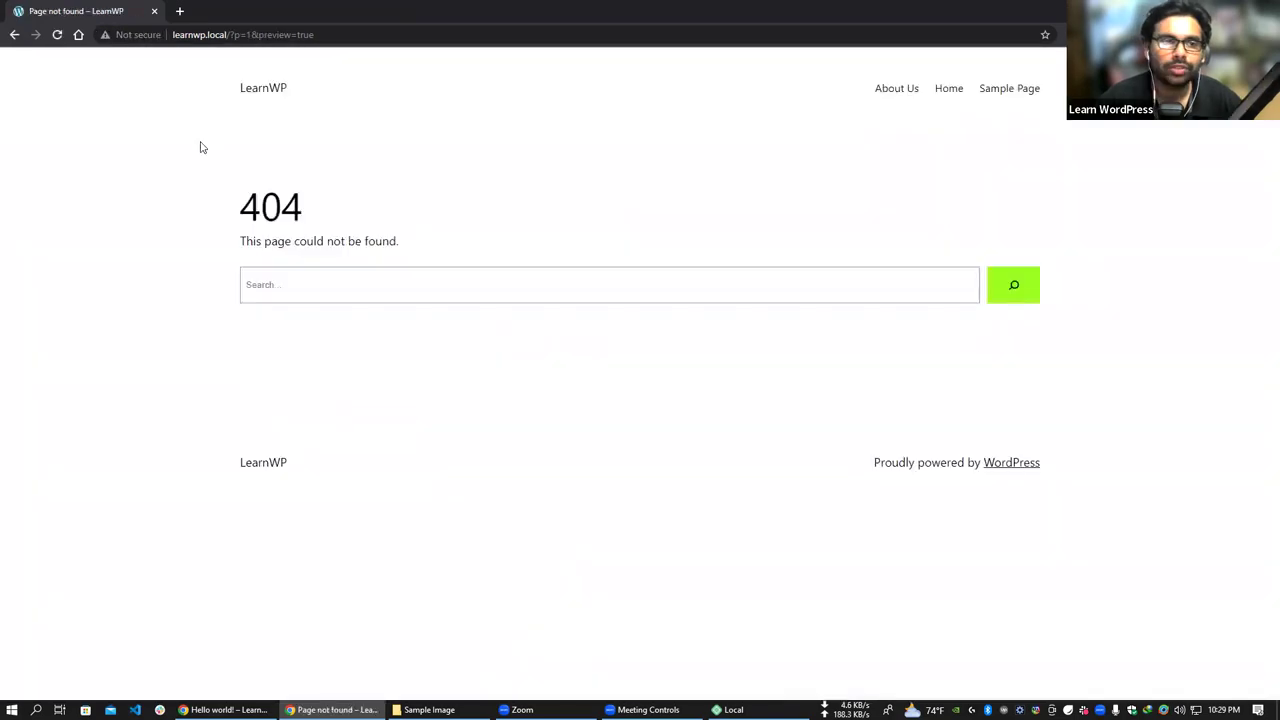
drag(239, 206, 314, 220)
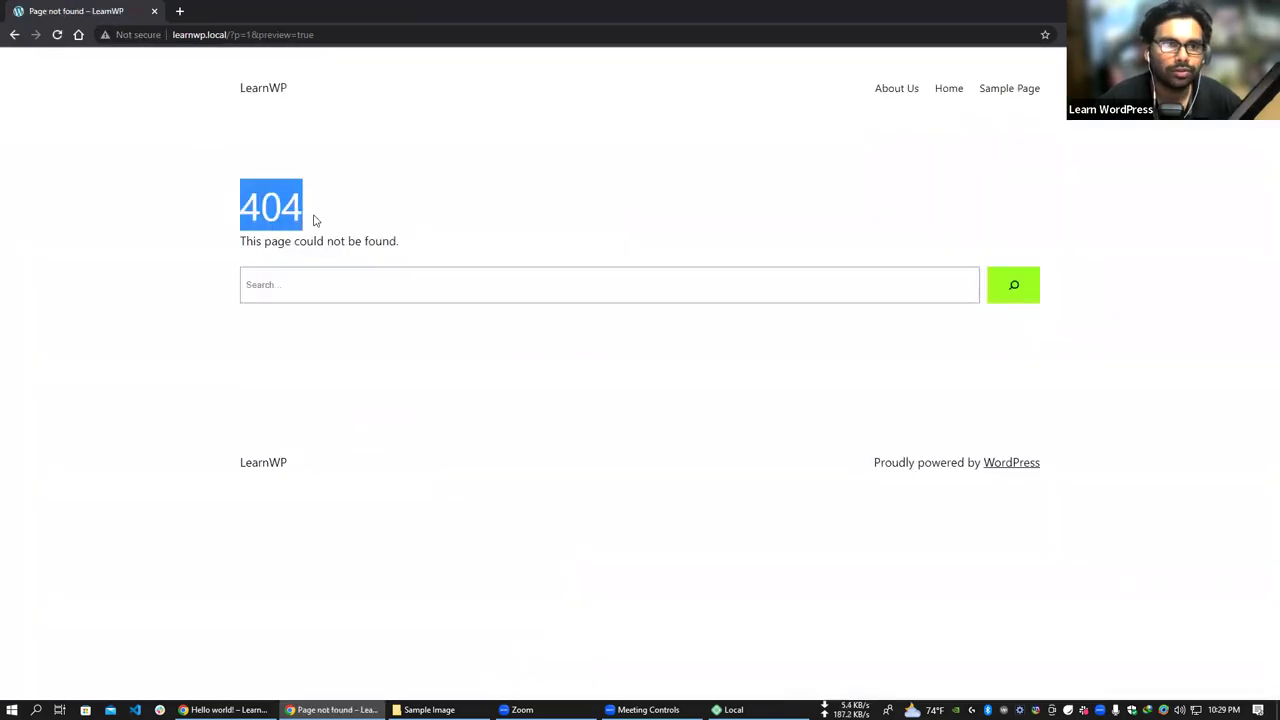
key(ctrl+w)
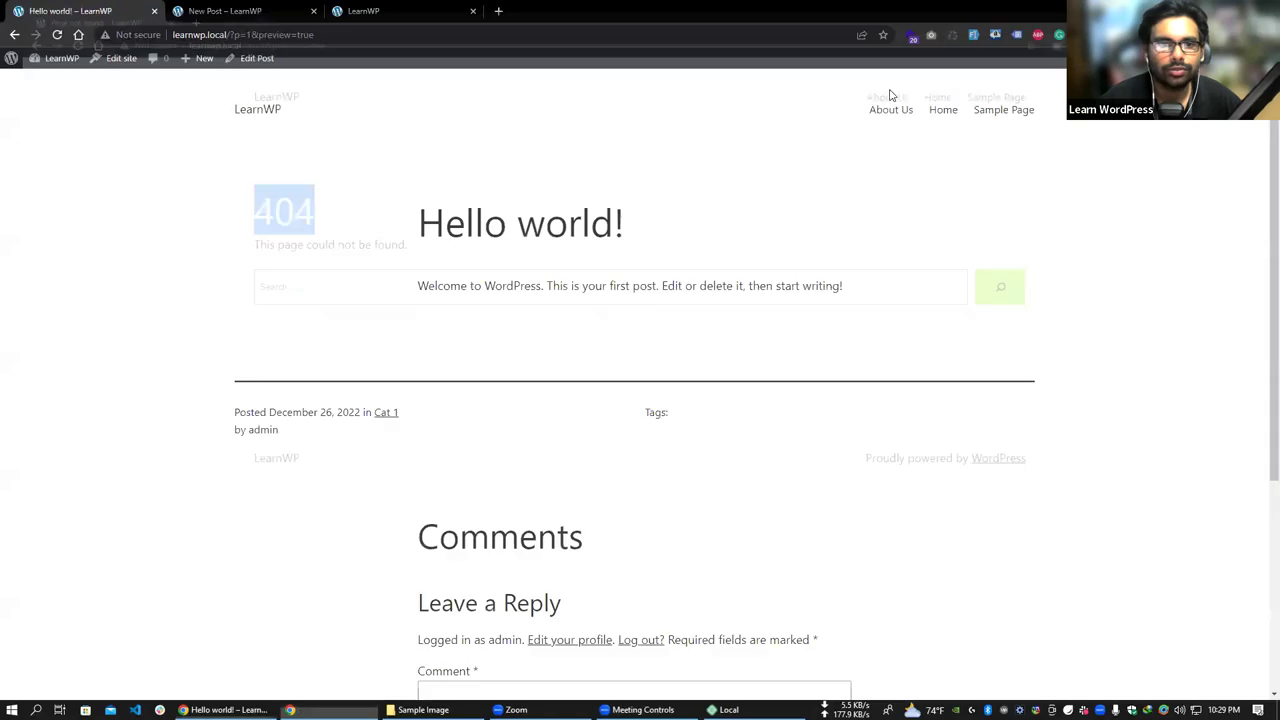
- Return to the Posts list and open Hello world!'s Quick Edit status choices
click(8, 33)
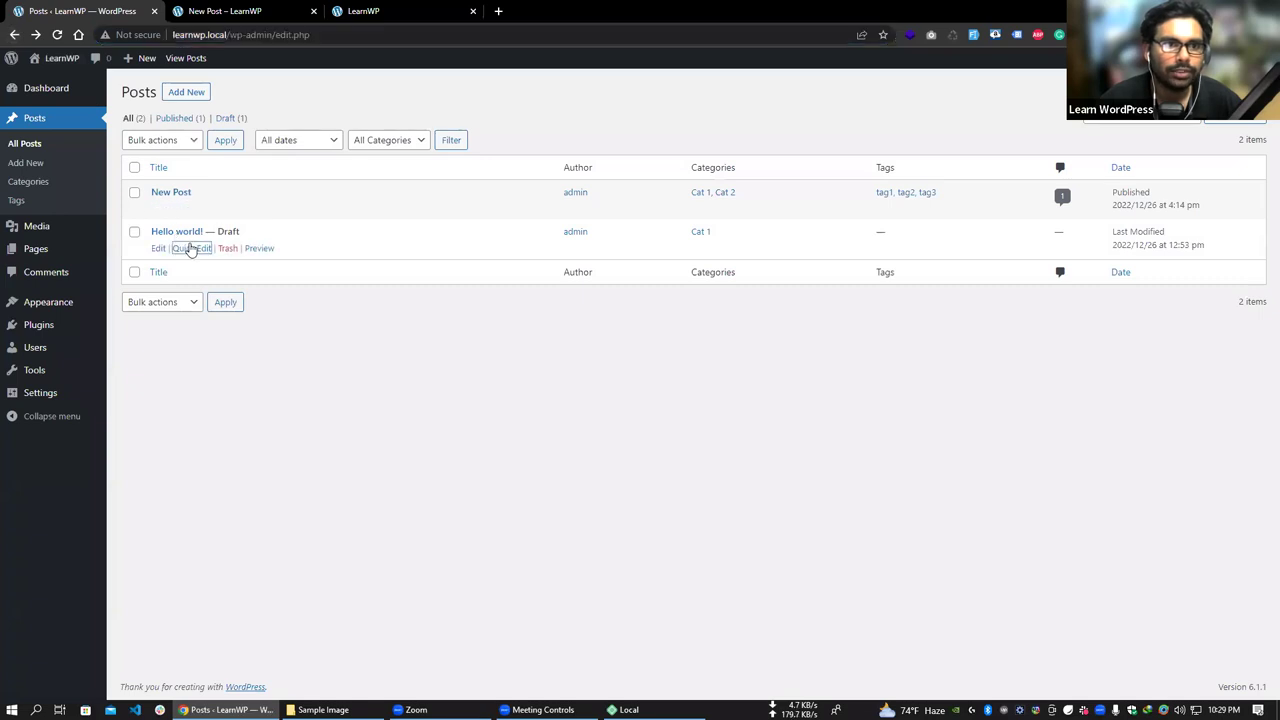
click(190, 248)
click(866, 368)
- Set Hello world! to Published, briefly switch to Pending Review, then save it as Published
click(861, 386)
click(152, 394)
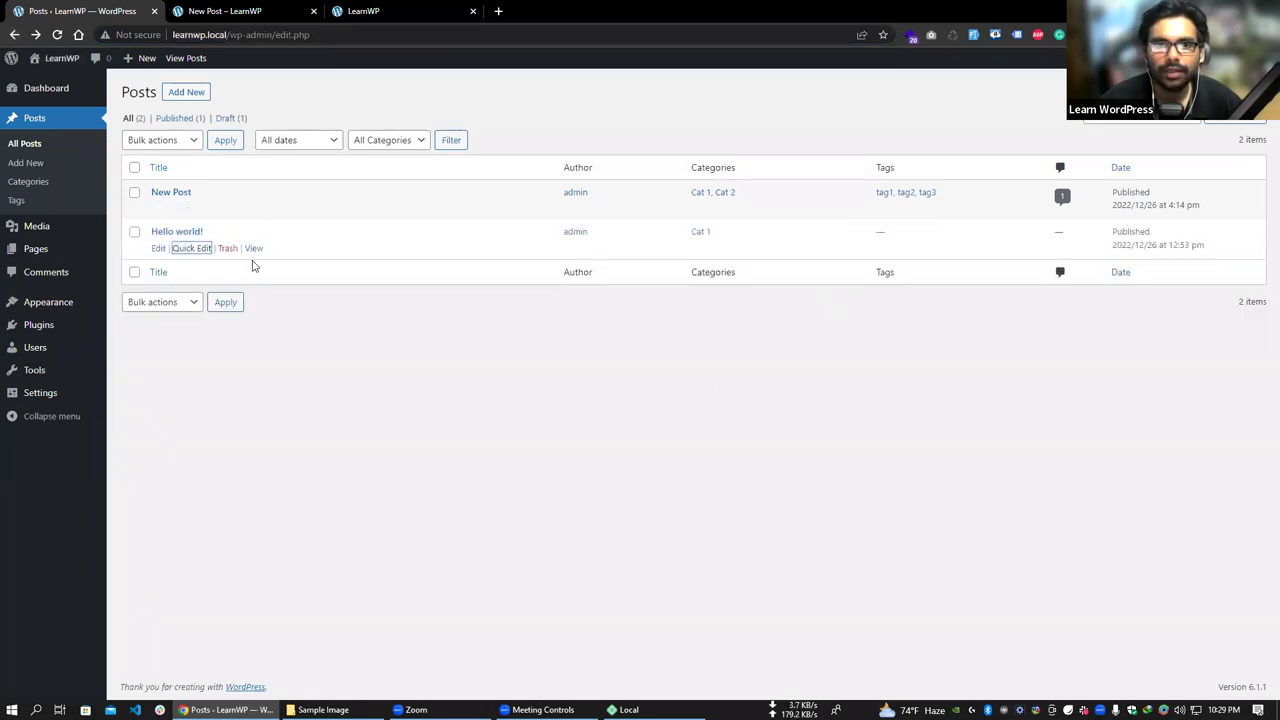
click(190, 248)
click(870, 368)
click(883, 401)
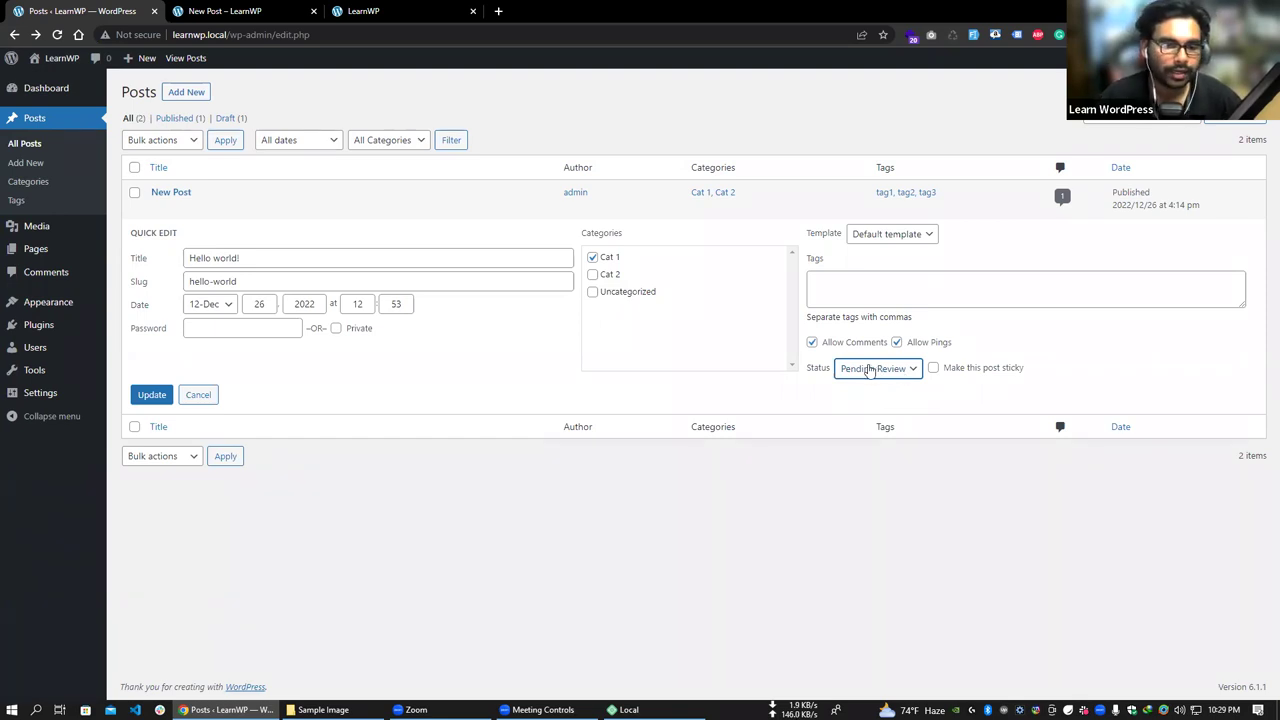
click(870, 370)
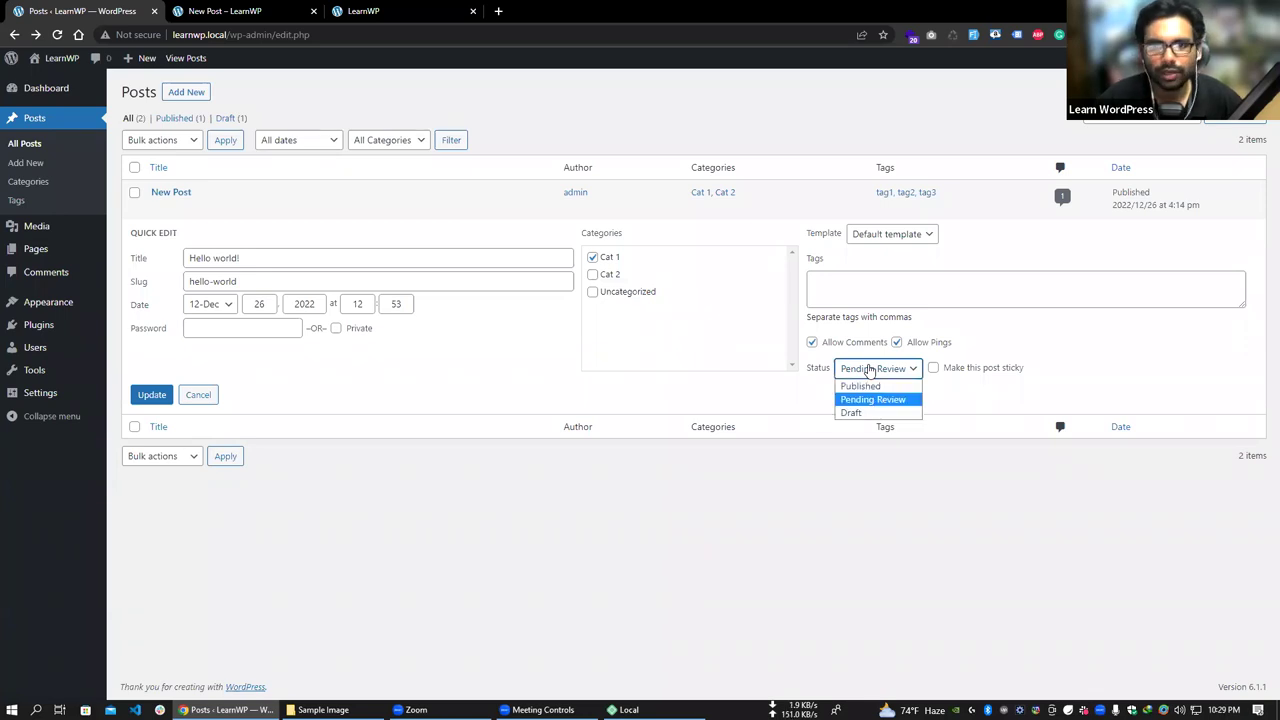
click(868, 387)
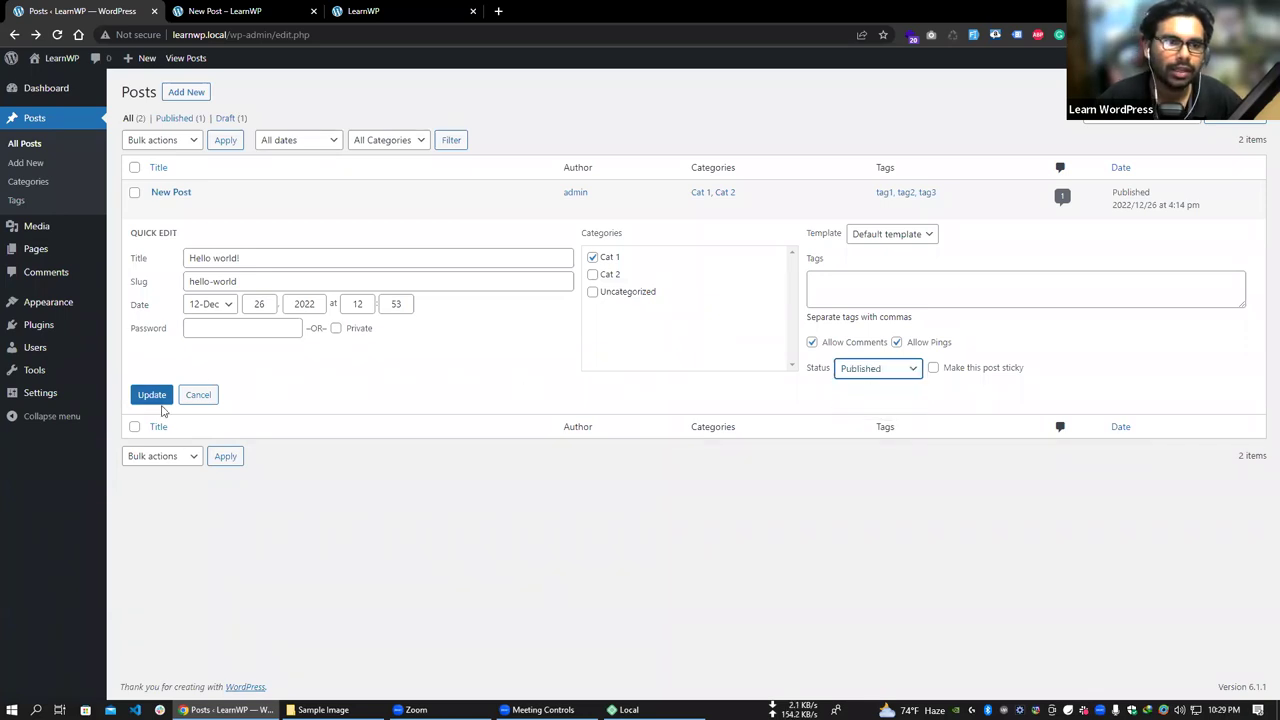
click(155, 396)
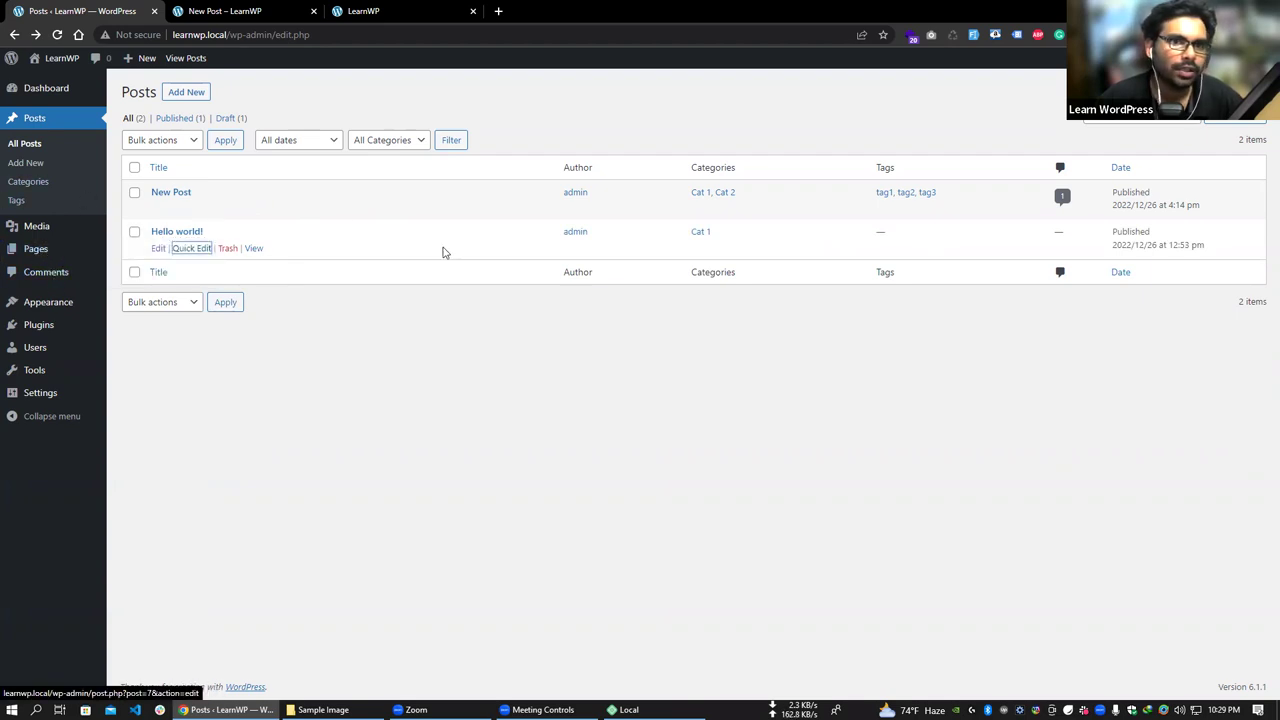
mouse_move(183, 209)
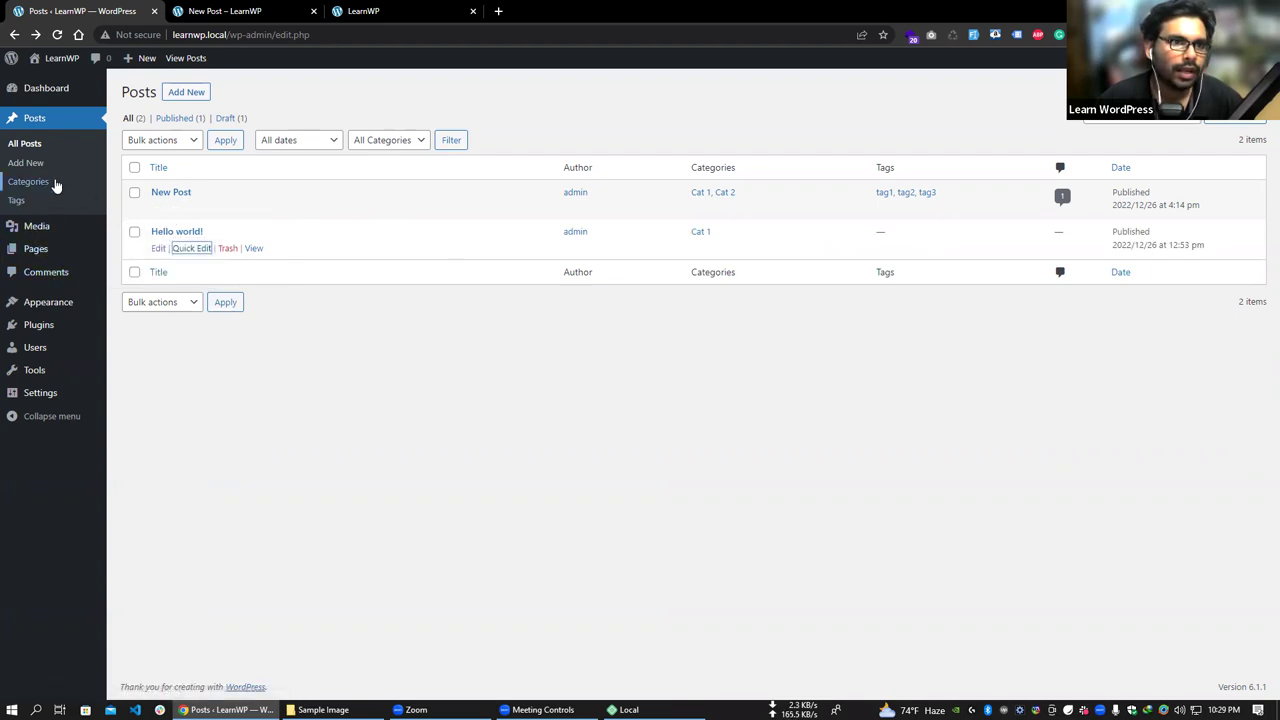
- Visit the Comments screen, then launch Appearance > Editor (beta)
mouse_move(53, 262)
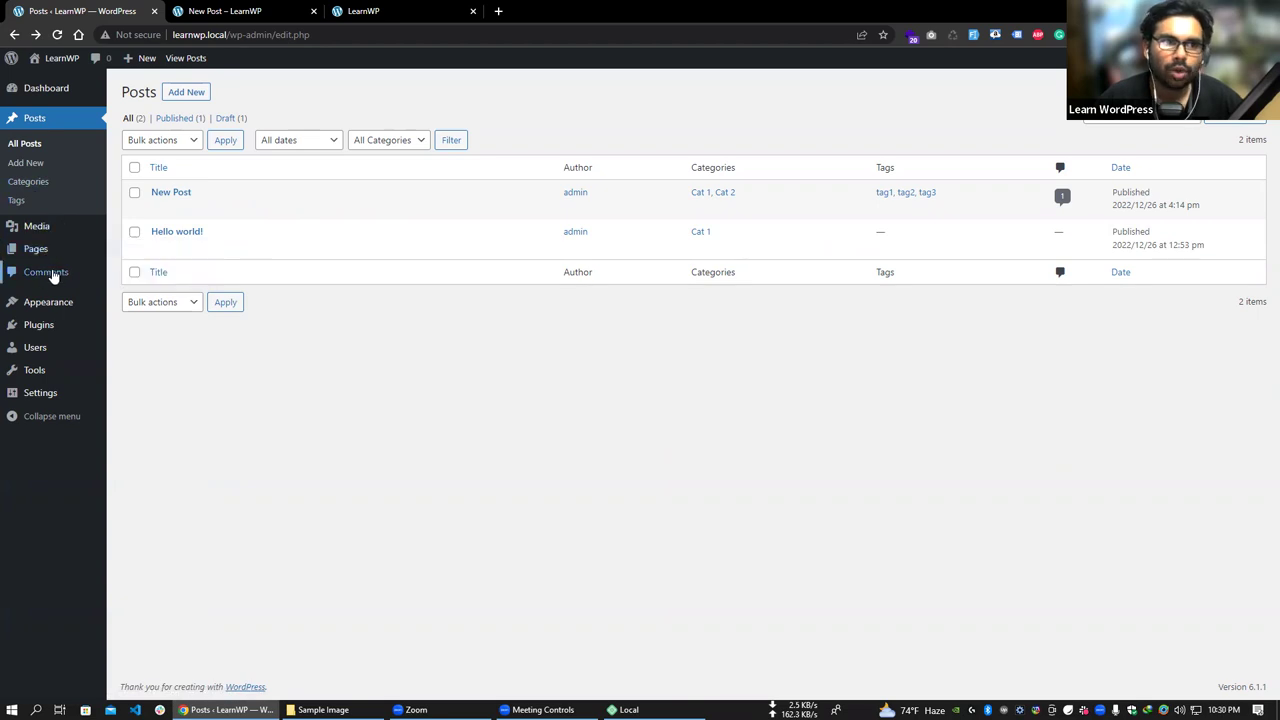
click(117, 248)
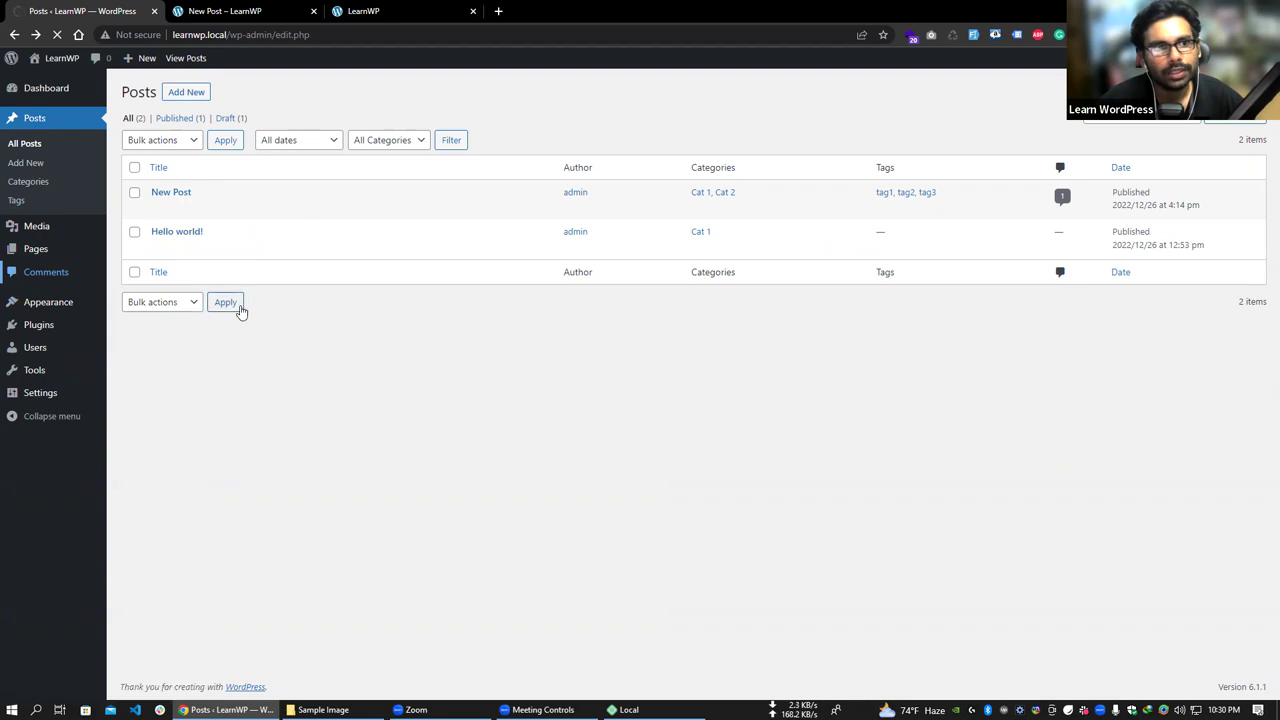
mouse_move(60, 222)
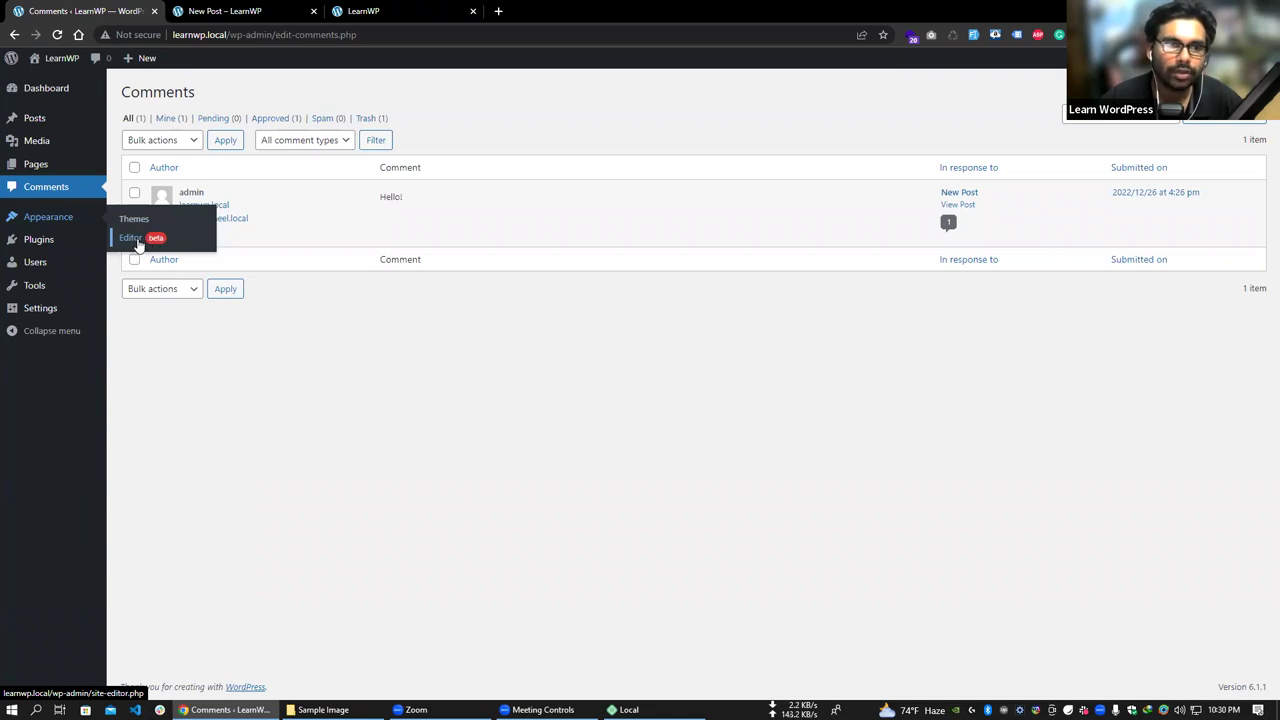
click(139, 241)
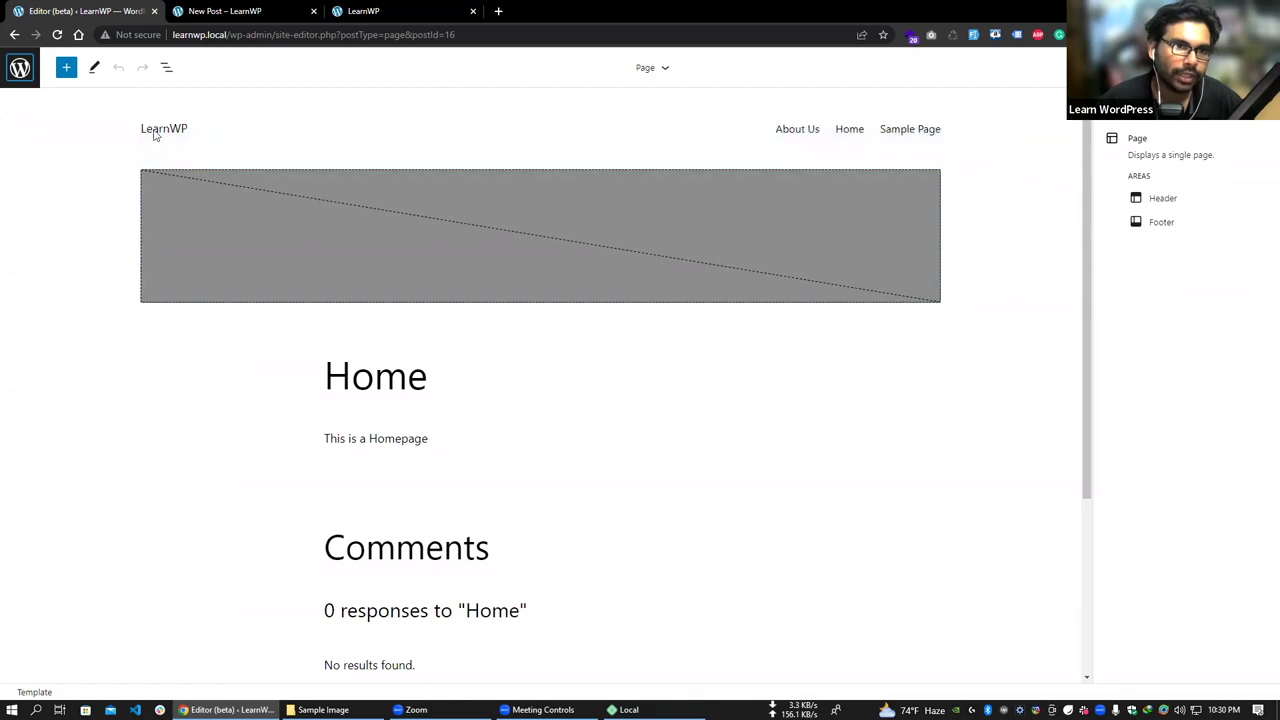
- Select the Header area and inspect its Advanced settings: Title and additional CSS class
scroll(403, 155, down, 1)
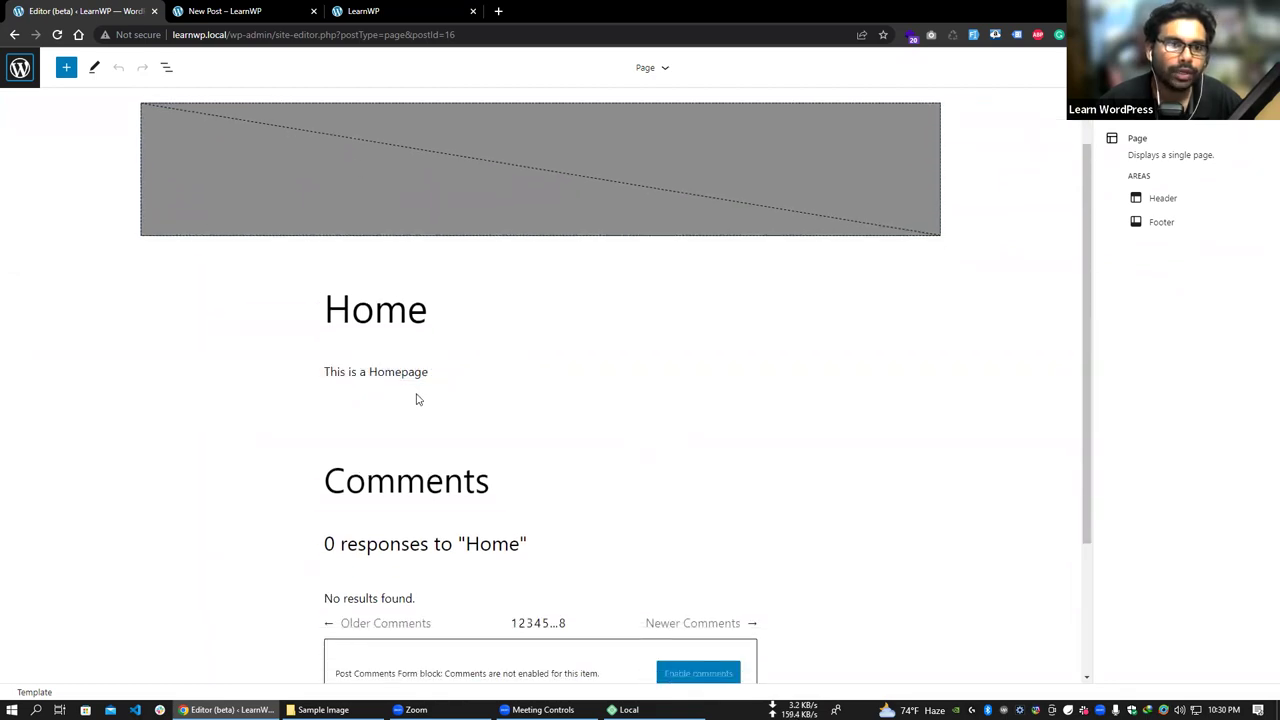
scroll(417, 397, down, 2)
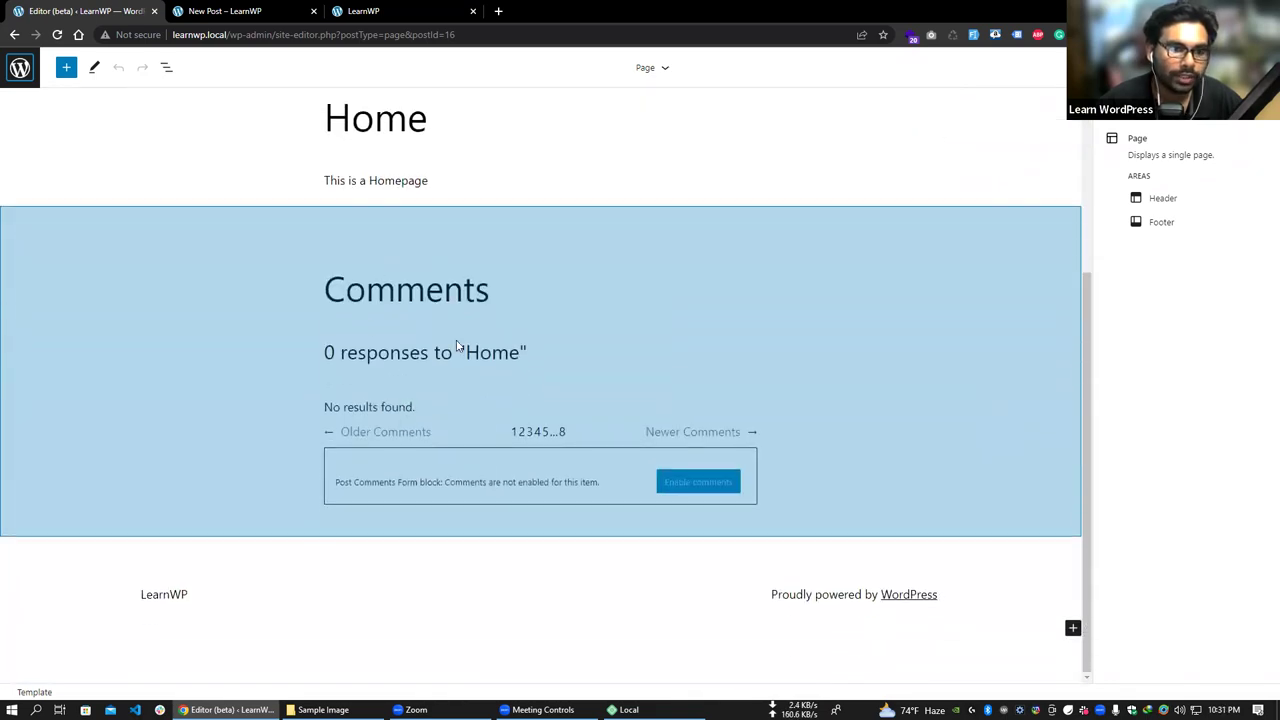
scroll(271, 534, up, 2)
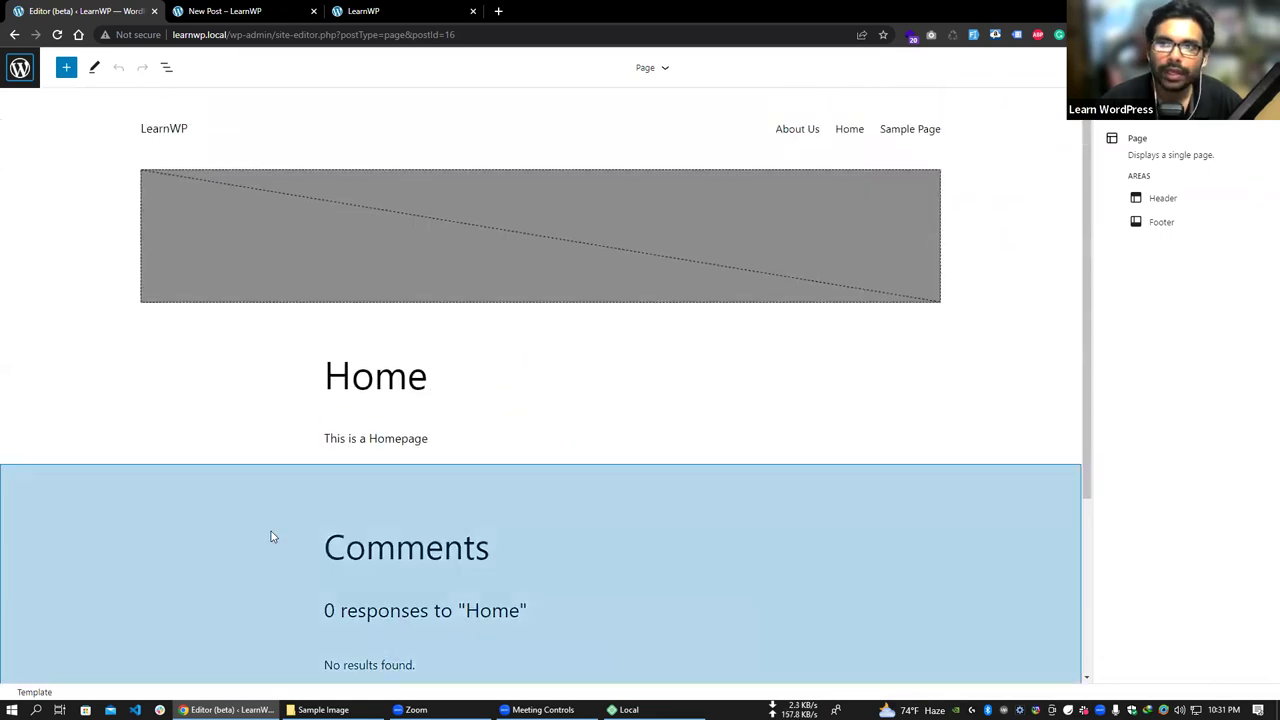
scroll(700, 400, down, 1)
click(1162, 198)
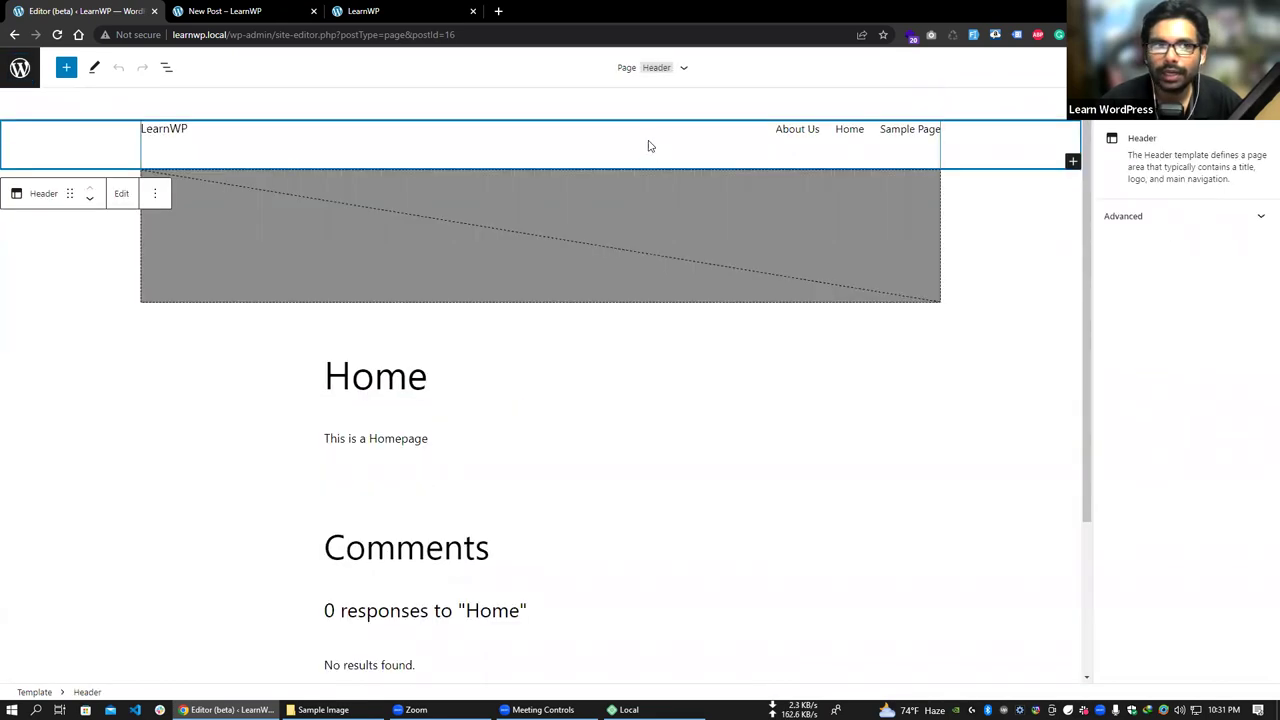
click(1238, 226)
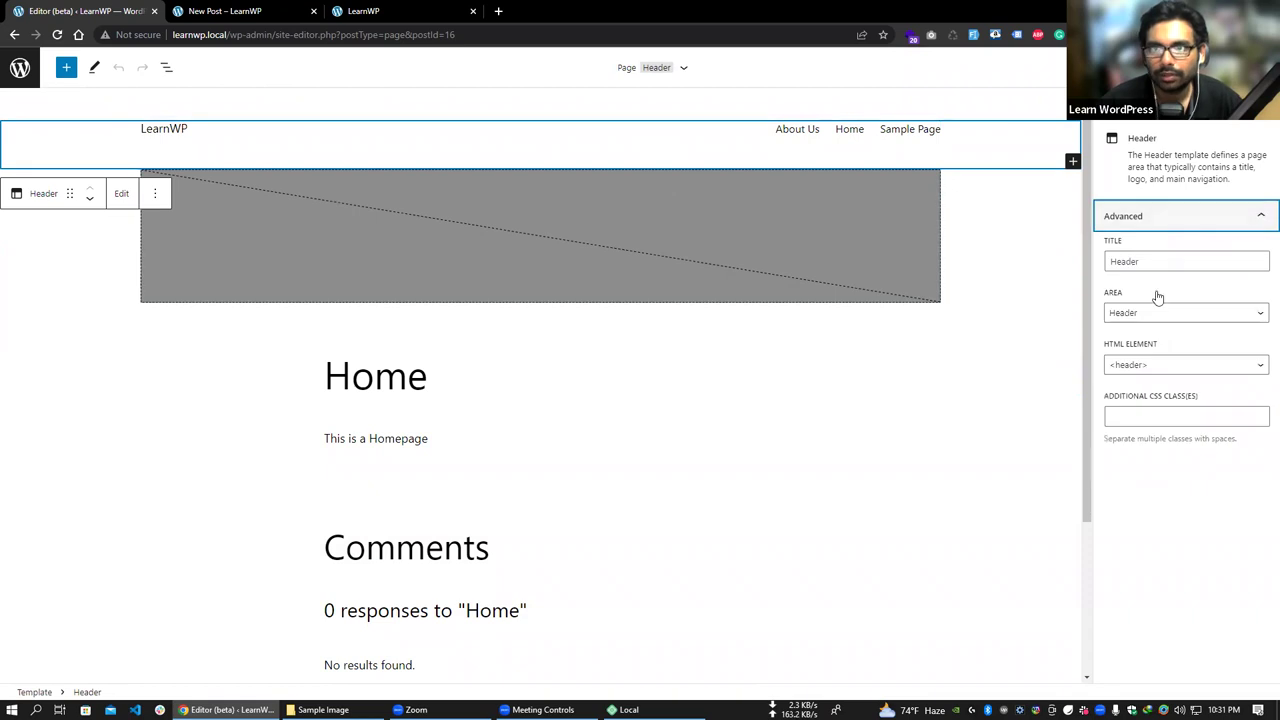
double_click(1170, 261)
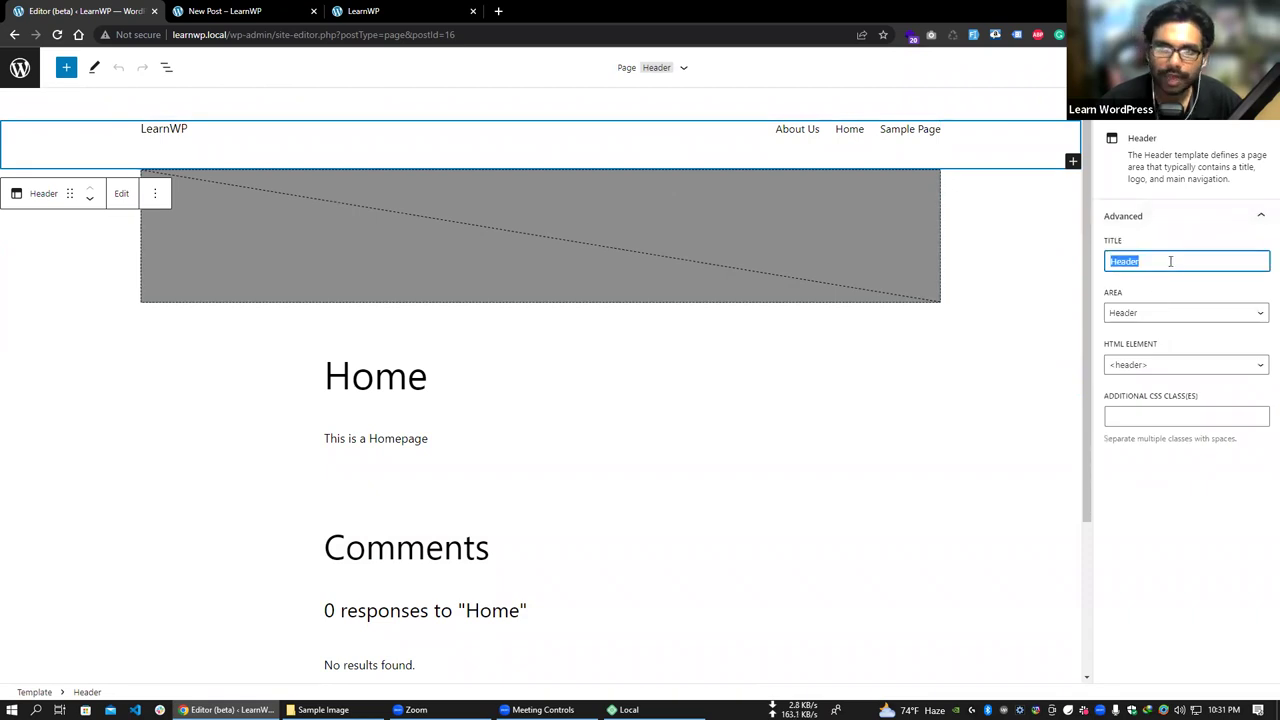
click(1186, 421)
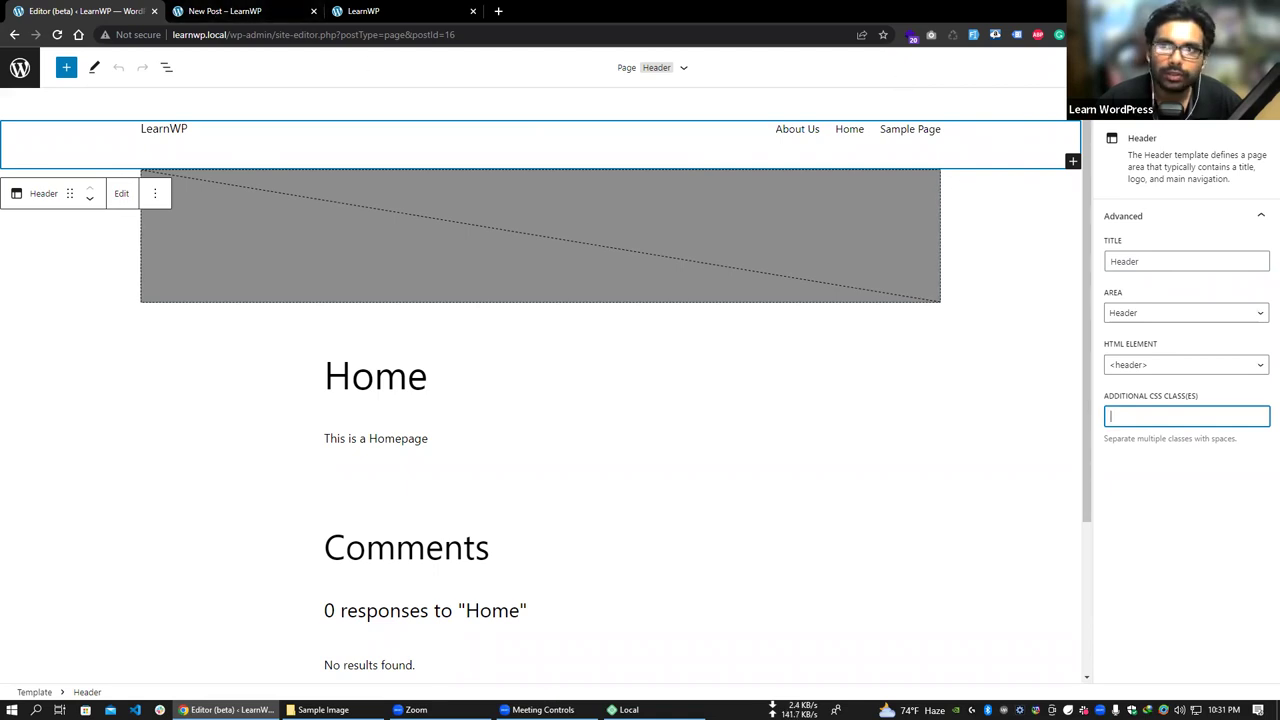
- Bring up the site-wide global Styles panel in the Site Editor
click(225, 11)
click(80, 11)
click(1195, 67)
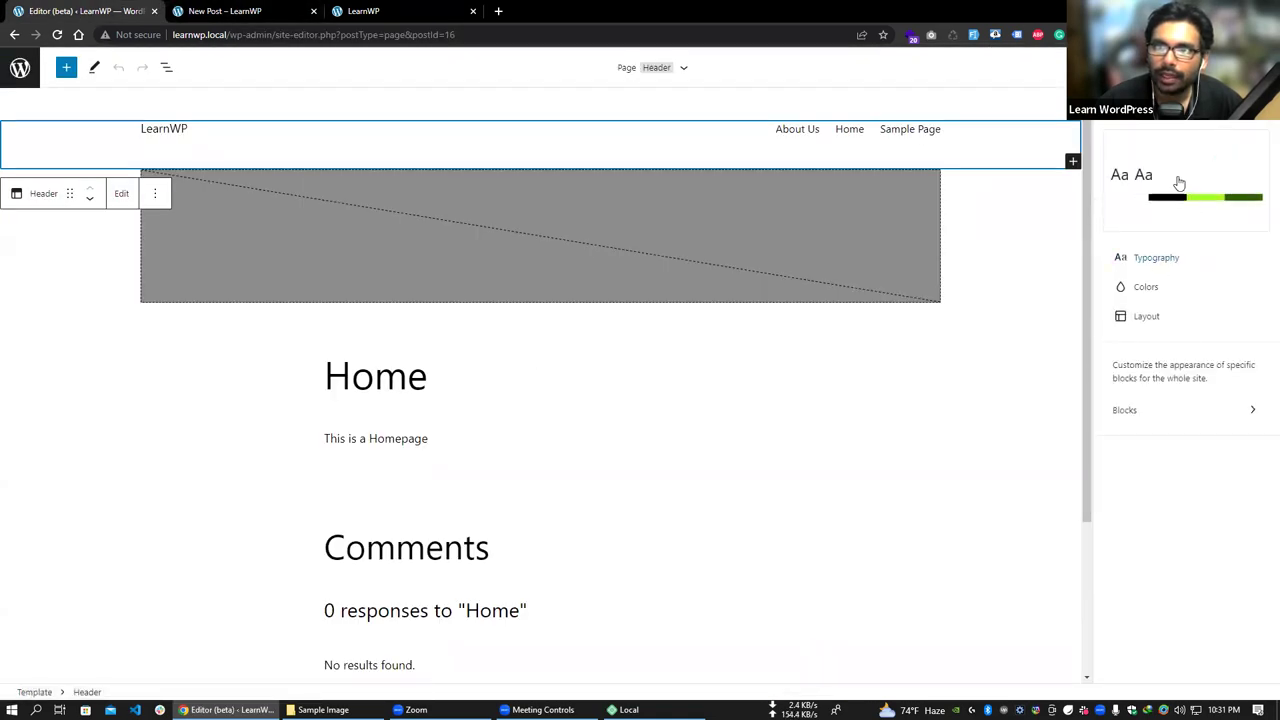
- Look over Colors and the editor options, then open Browse styles in the global Styles panel
click(1157, 292)
click(1115, 135)
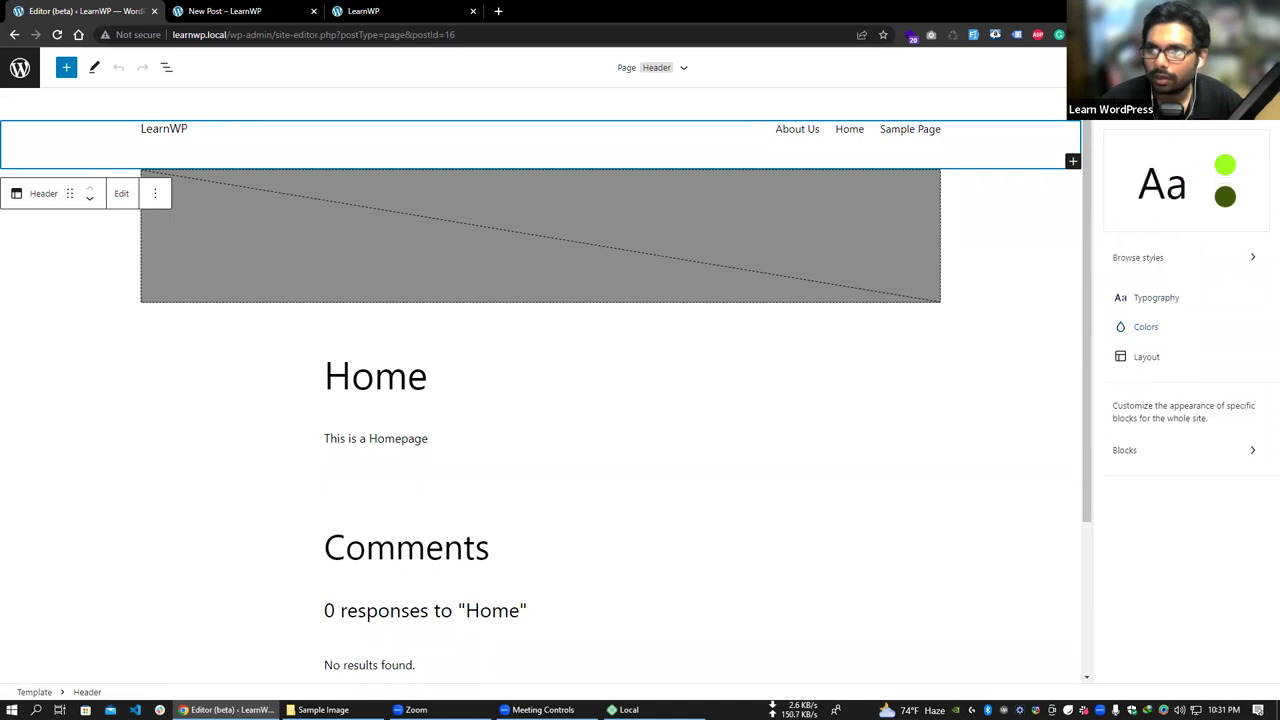
click(1215, 67)
click(1252, 67)
click(1252, 67)
click(1125, 104)
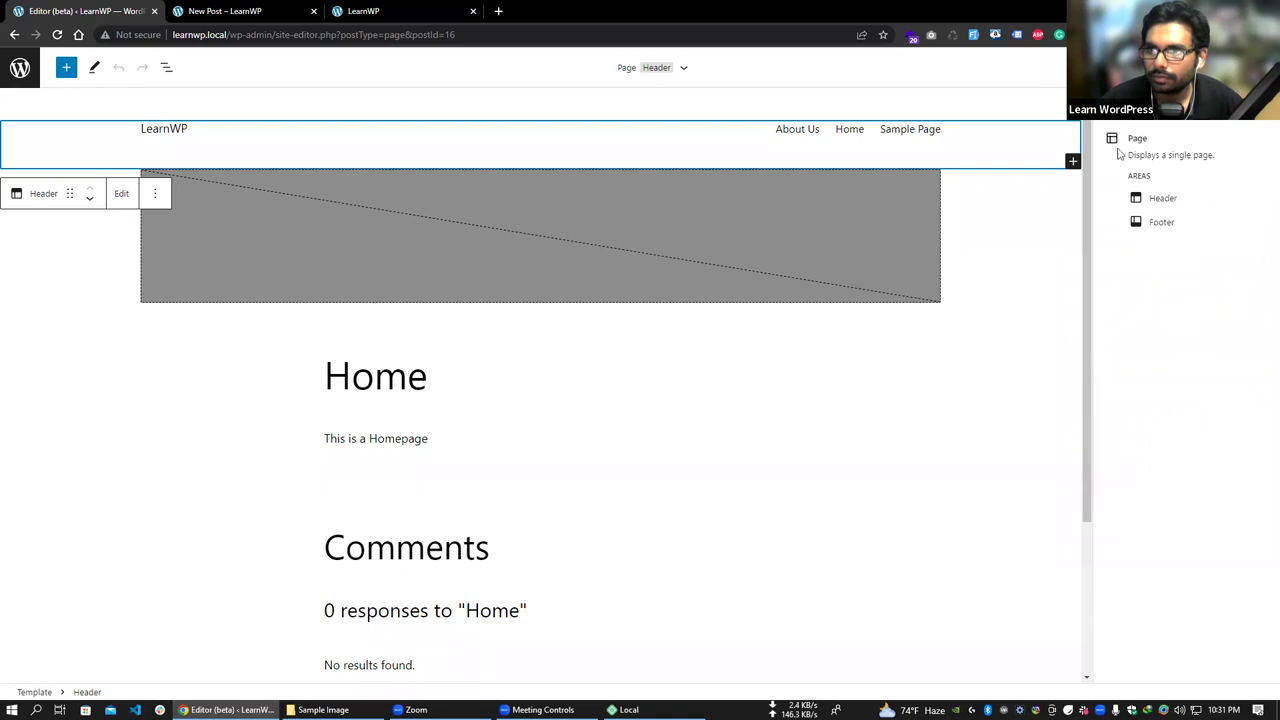
click(1215, 67)
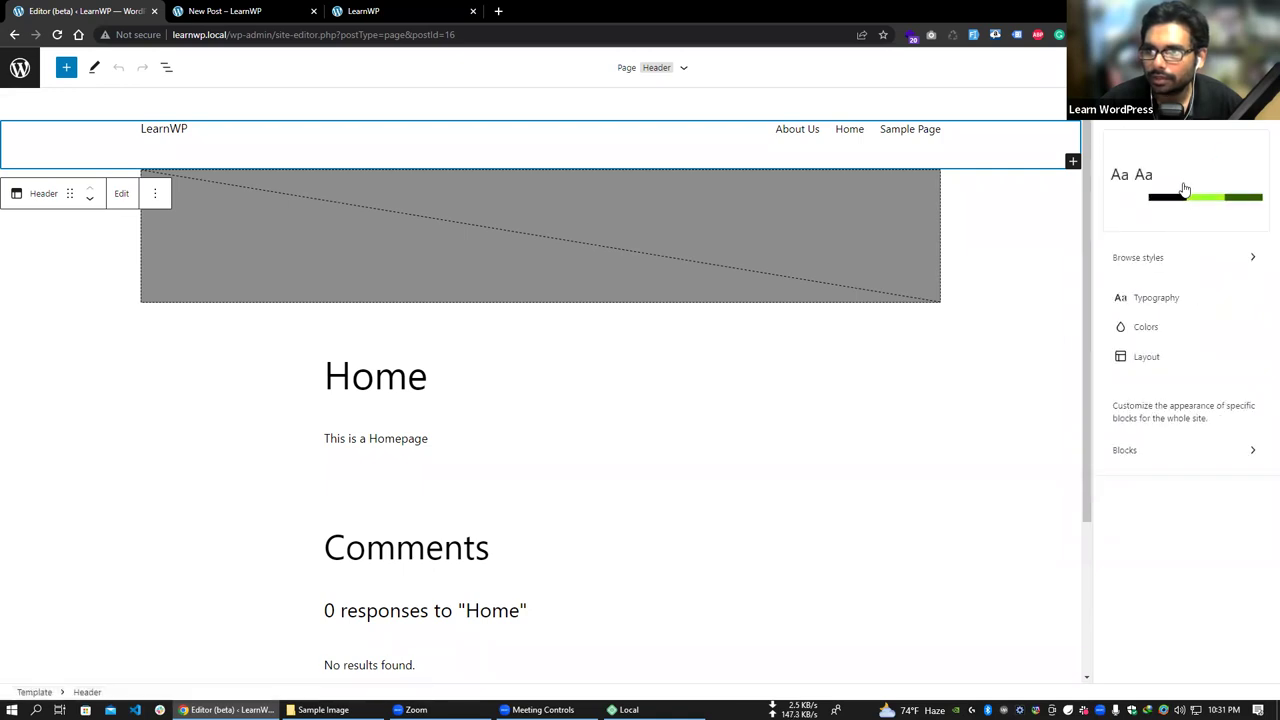
click(1194, 260)
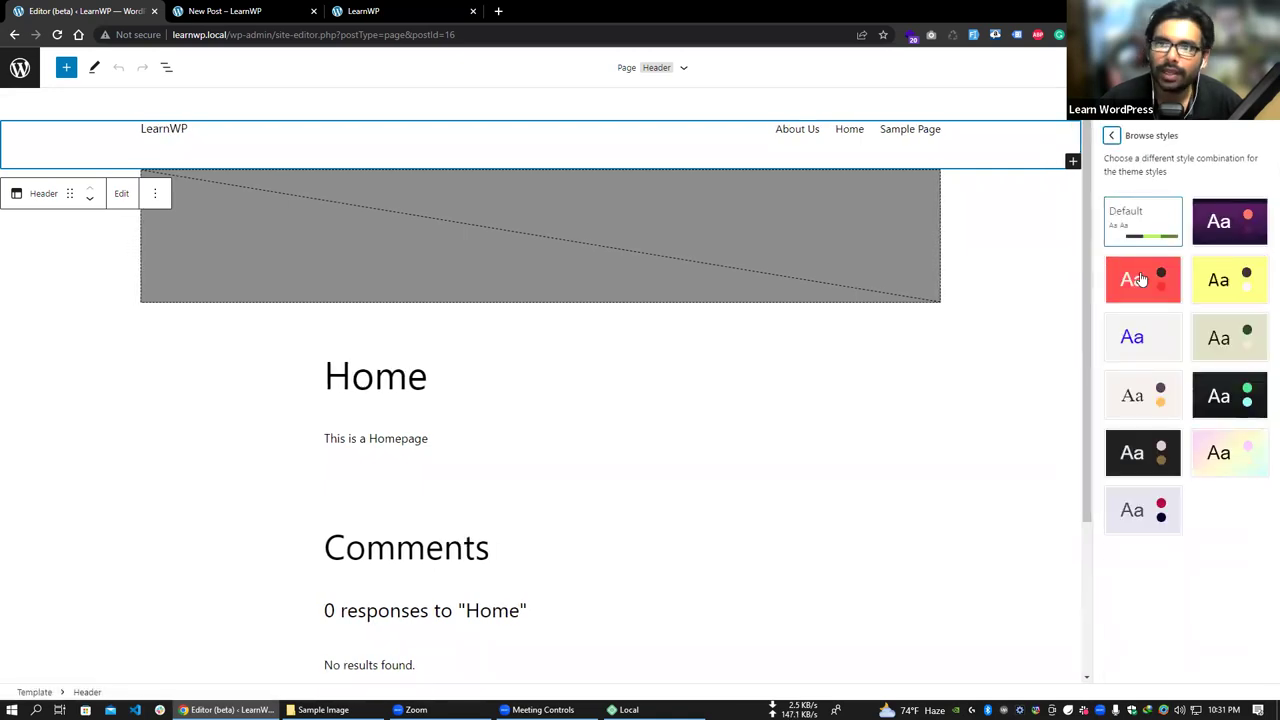
- Try the Block out, Canary, Electric, Grapes, Pilgrimage, Pitch, Sherbet and Marigold style variations
click(1151, 274)
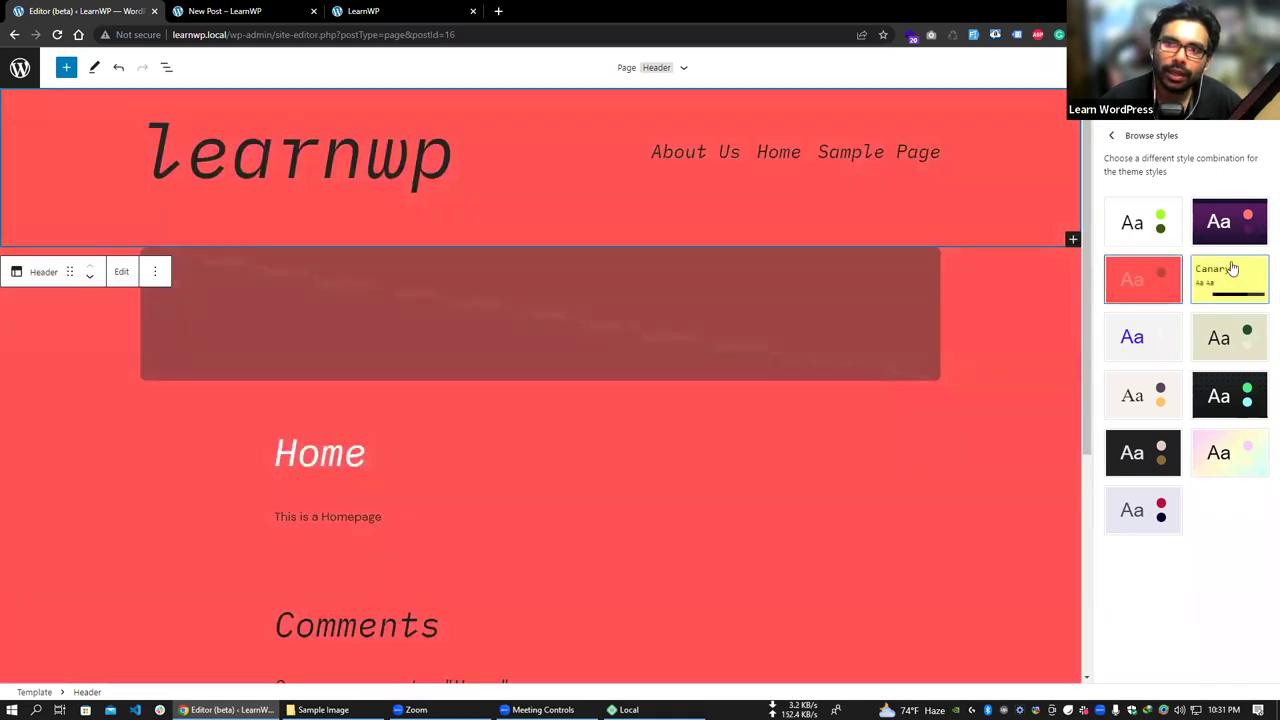
click(1228, 280)
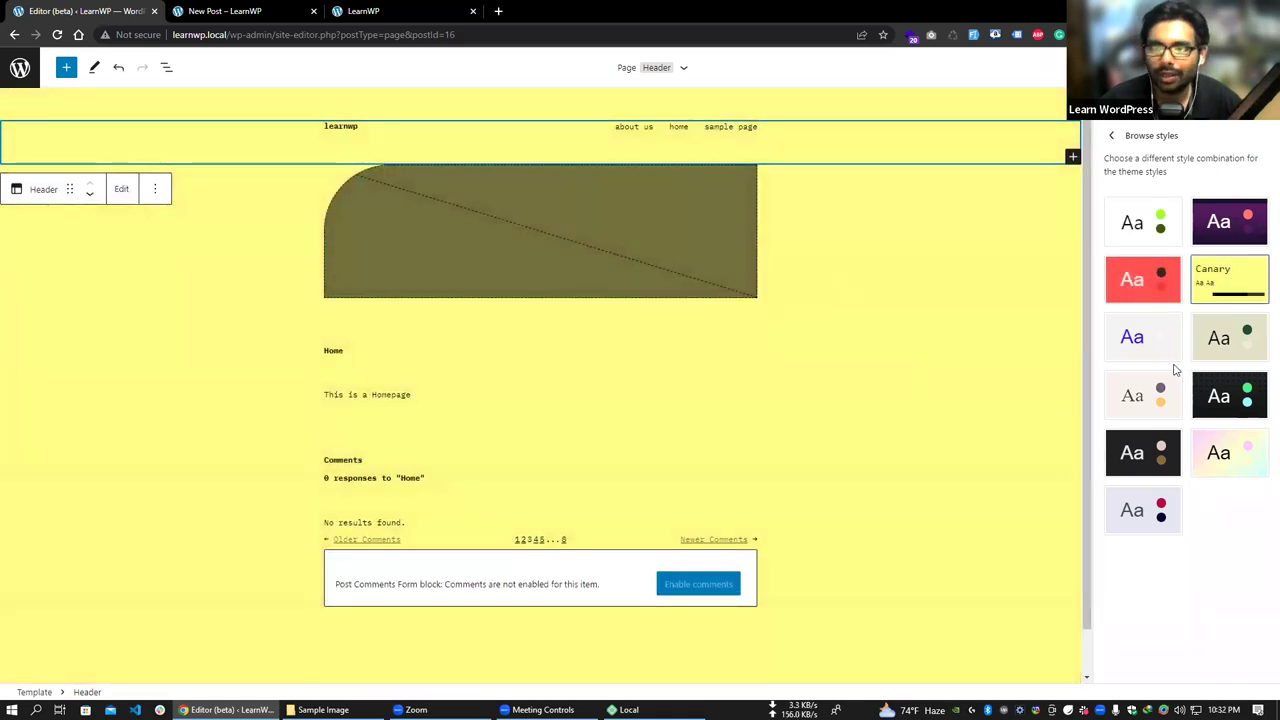
click(1160, 338)
click(1238, 340)
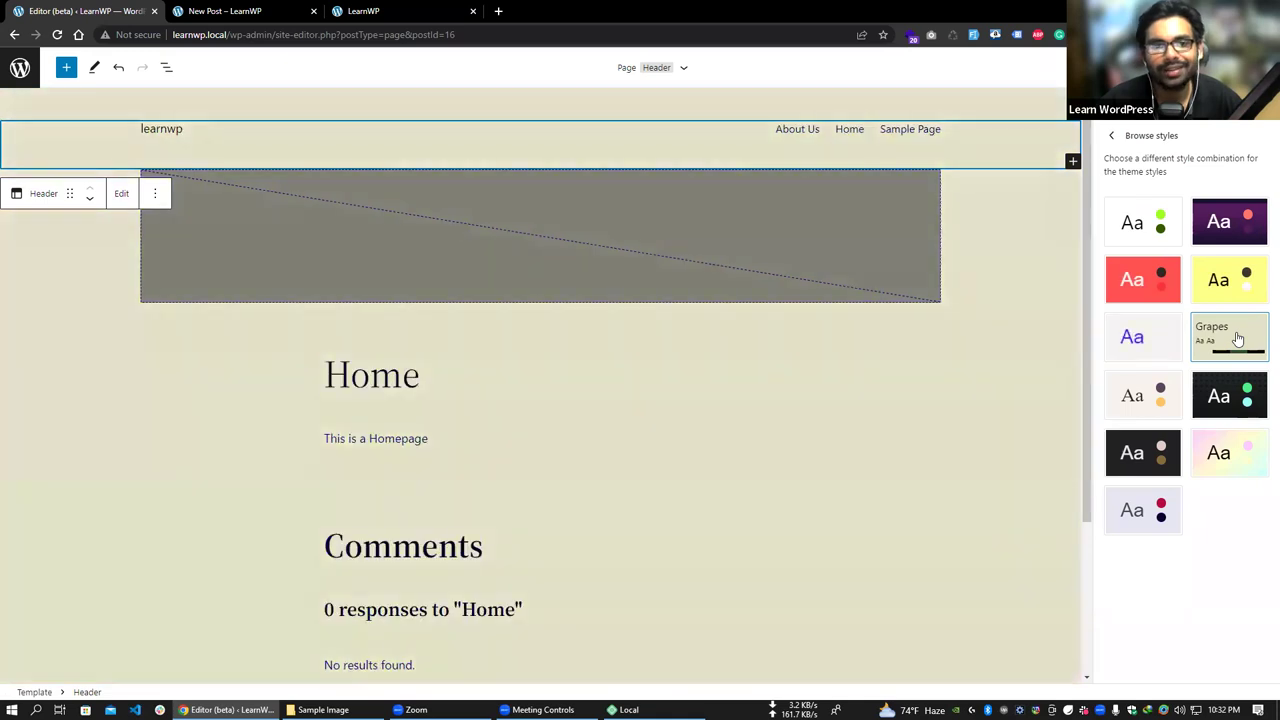
click(1143, 390)
click(1245, 403)
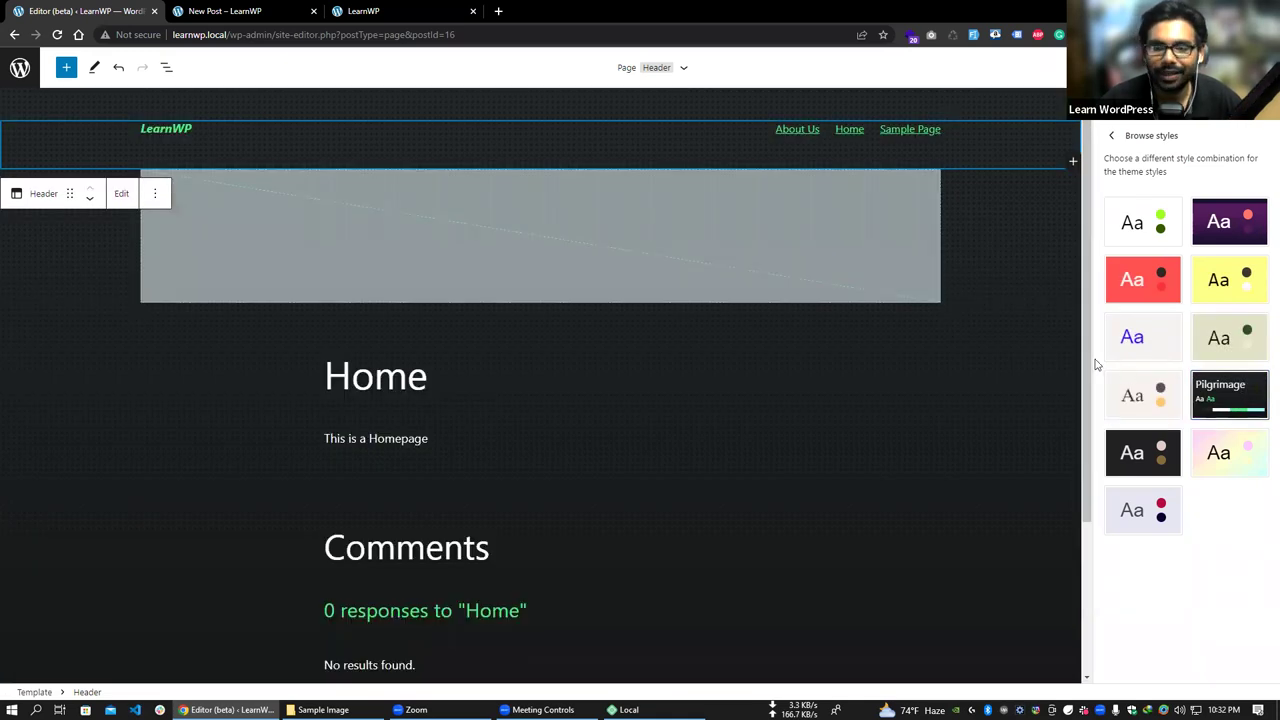
click(1135, 457)
click(1222, 459)
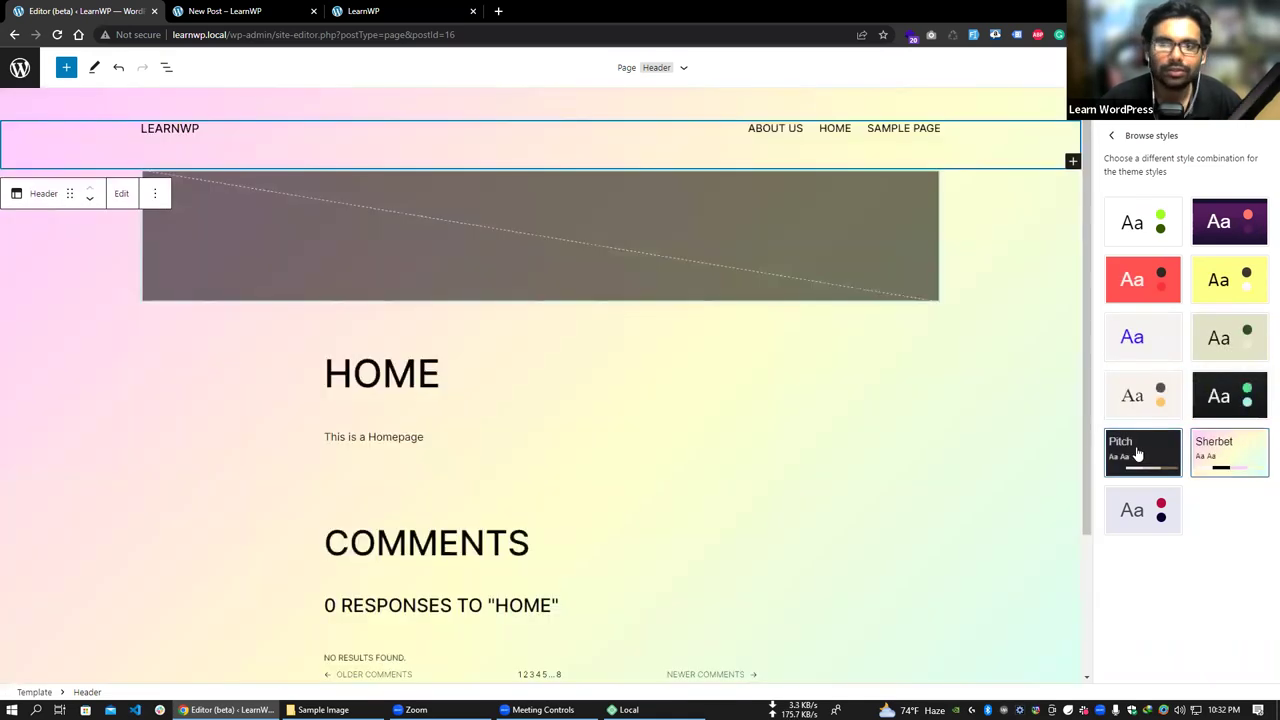
click(1141, 393)
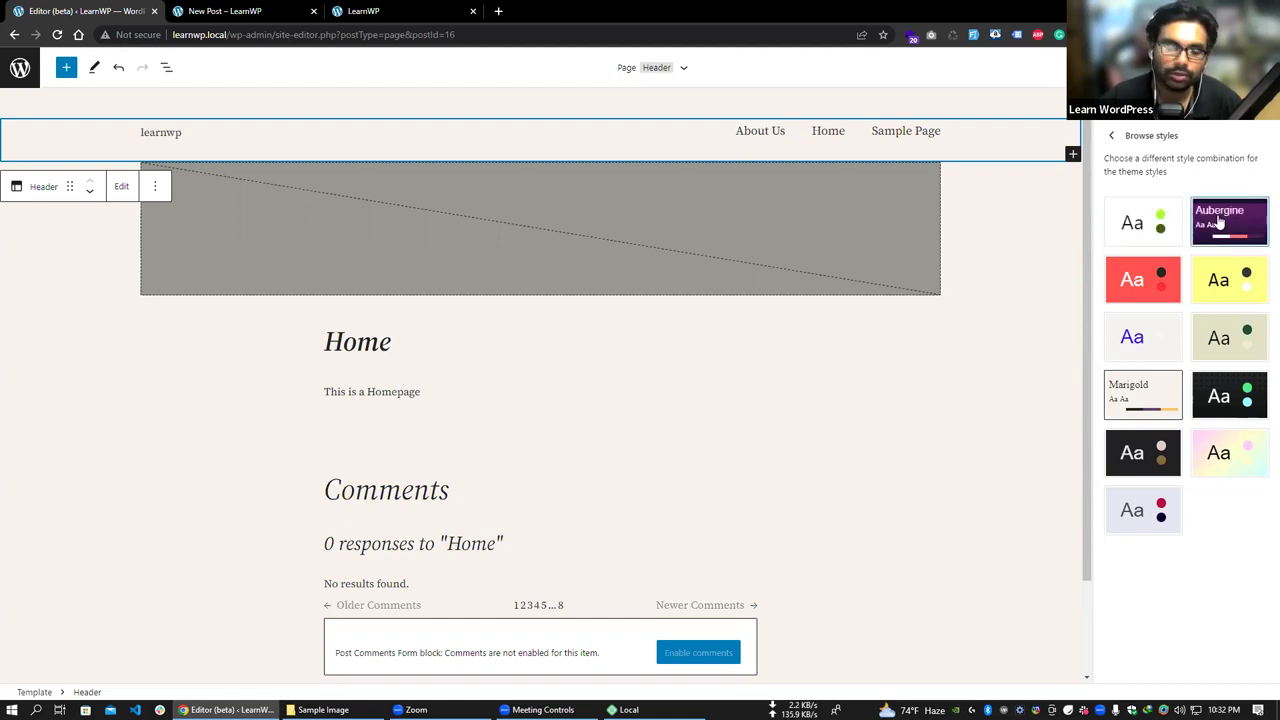
- Compare Pilgrimage, Aubergine and Canary, settle on Default, and go back to the admin Comments page
click(1226, 398)
click(1140, 230)
click(1228, 222)
click(1236, 286)
click(1228, 226)
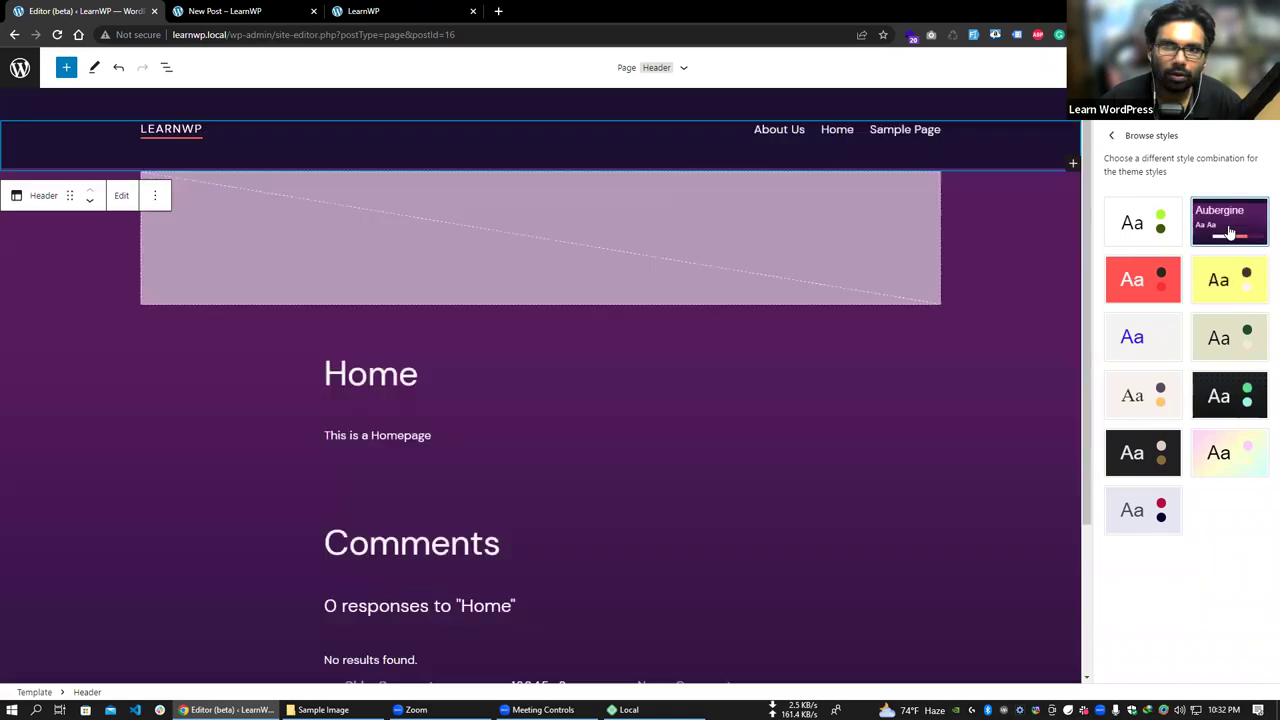
click(1150, 234)
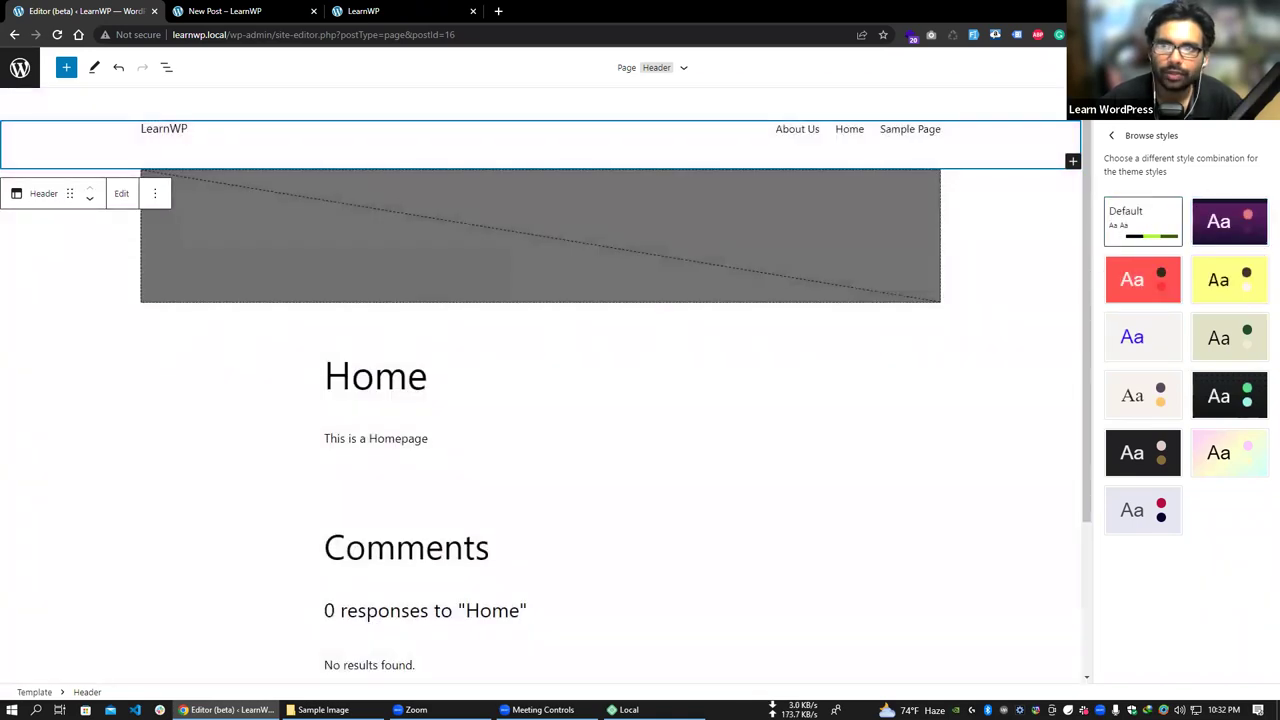
click(14, 35)
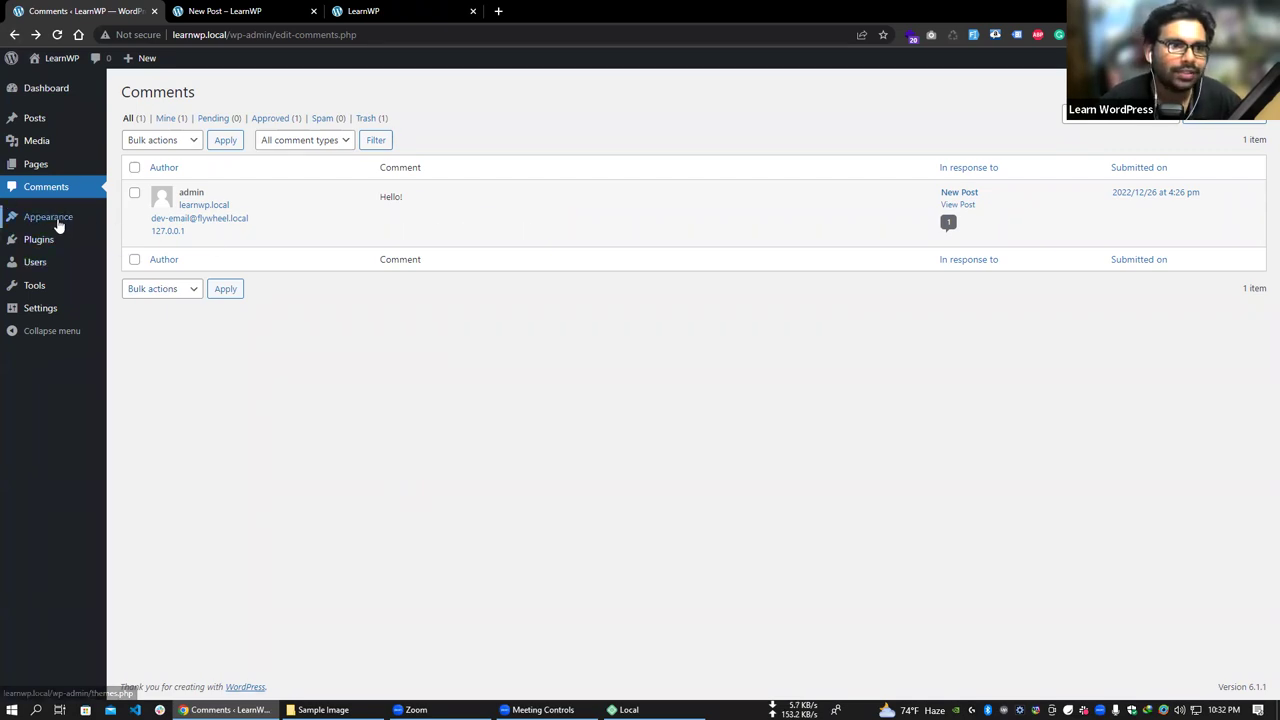
- Open Appearance > Themes to list the installed themes, with Twenty Twenty-Three active
mouse_move(58, 226)
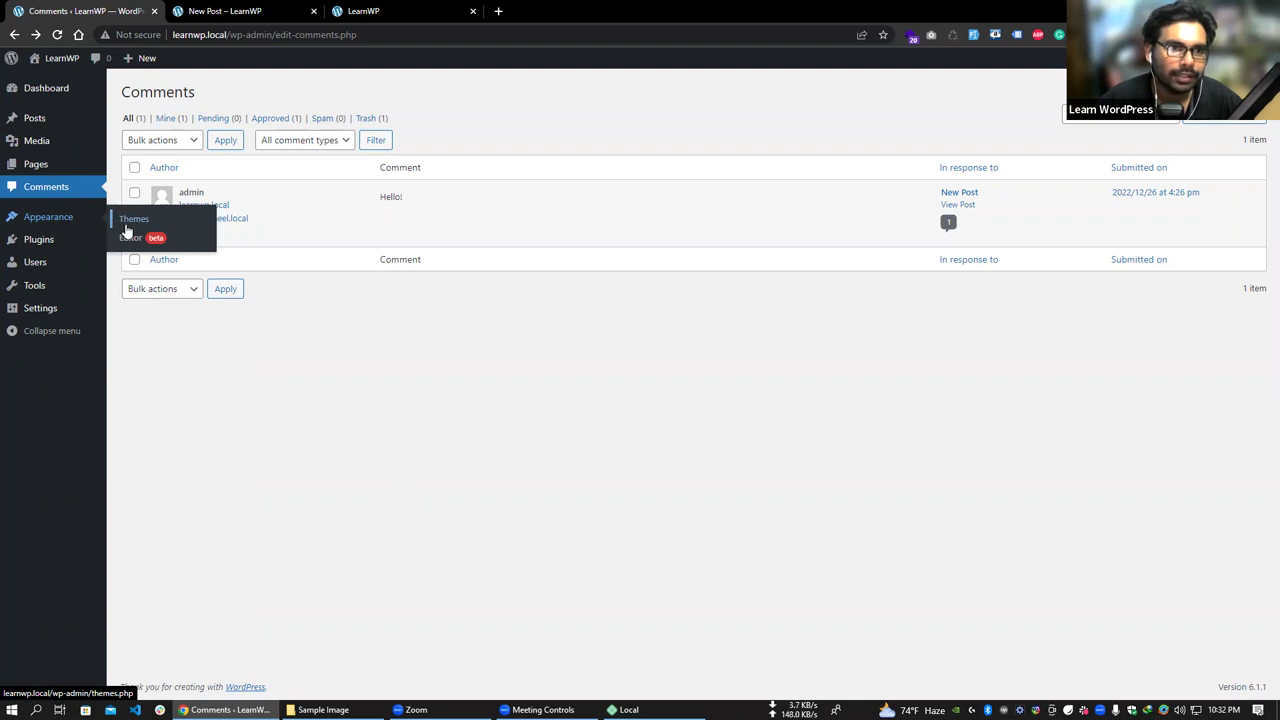
click(149, 229)
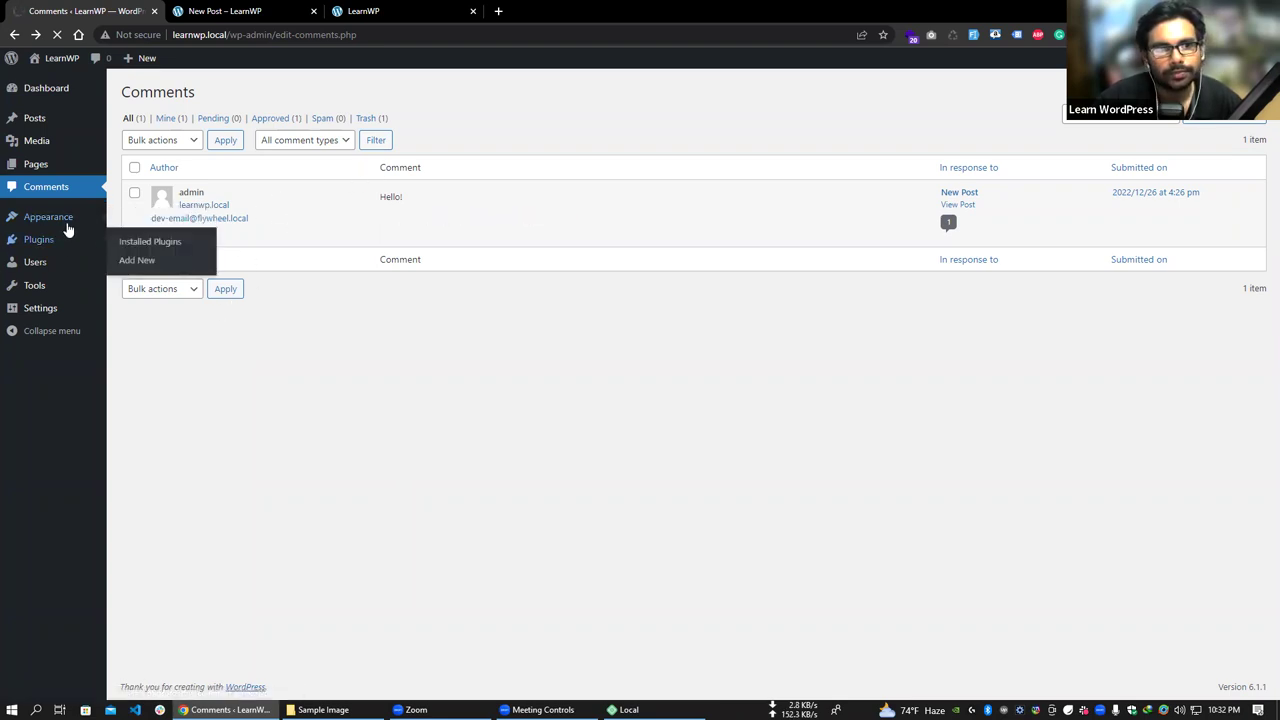
mouse_move(66, 229)
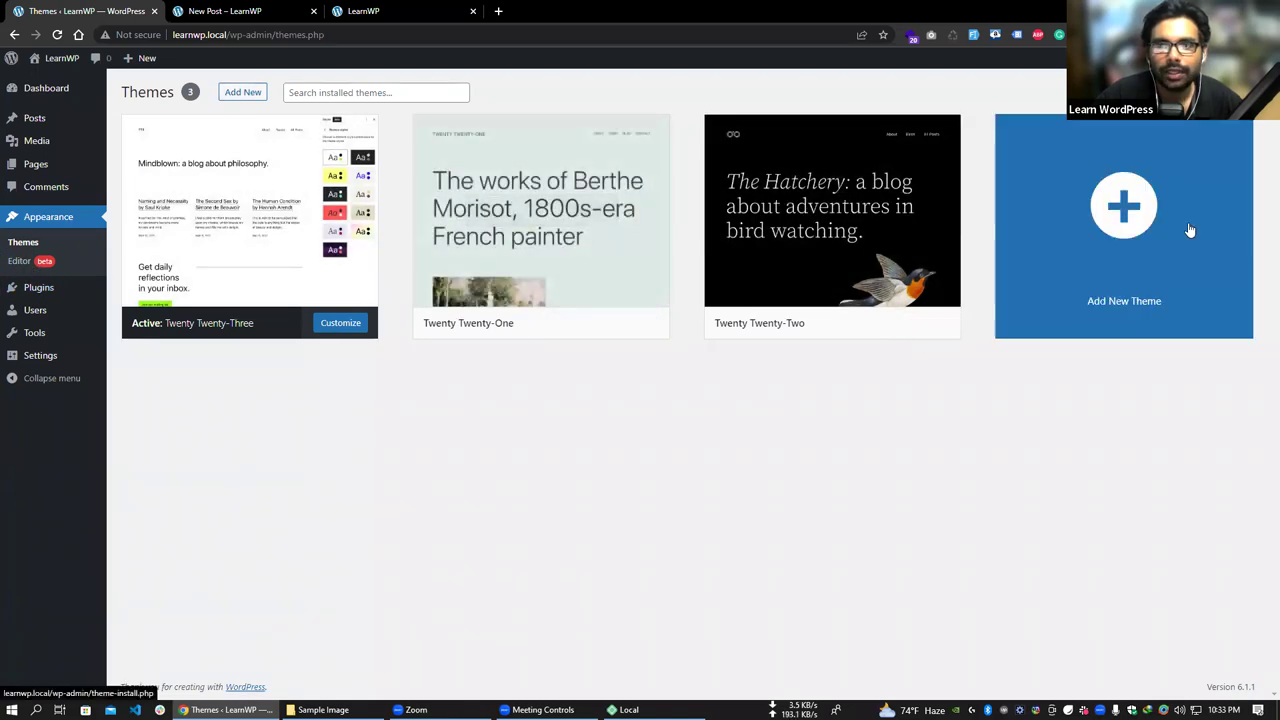
- Install the Astra theme from Add New Theme and activate it
click(1135, 205)
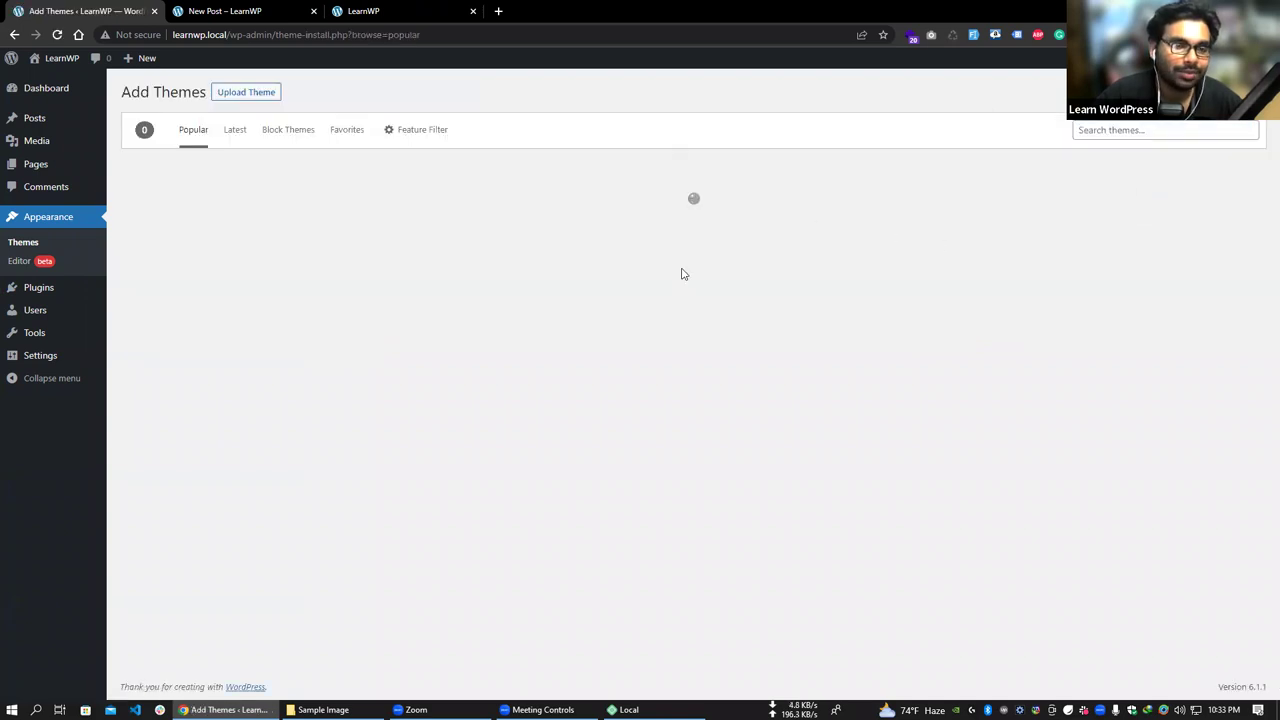
mouse_move(1080, 337)
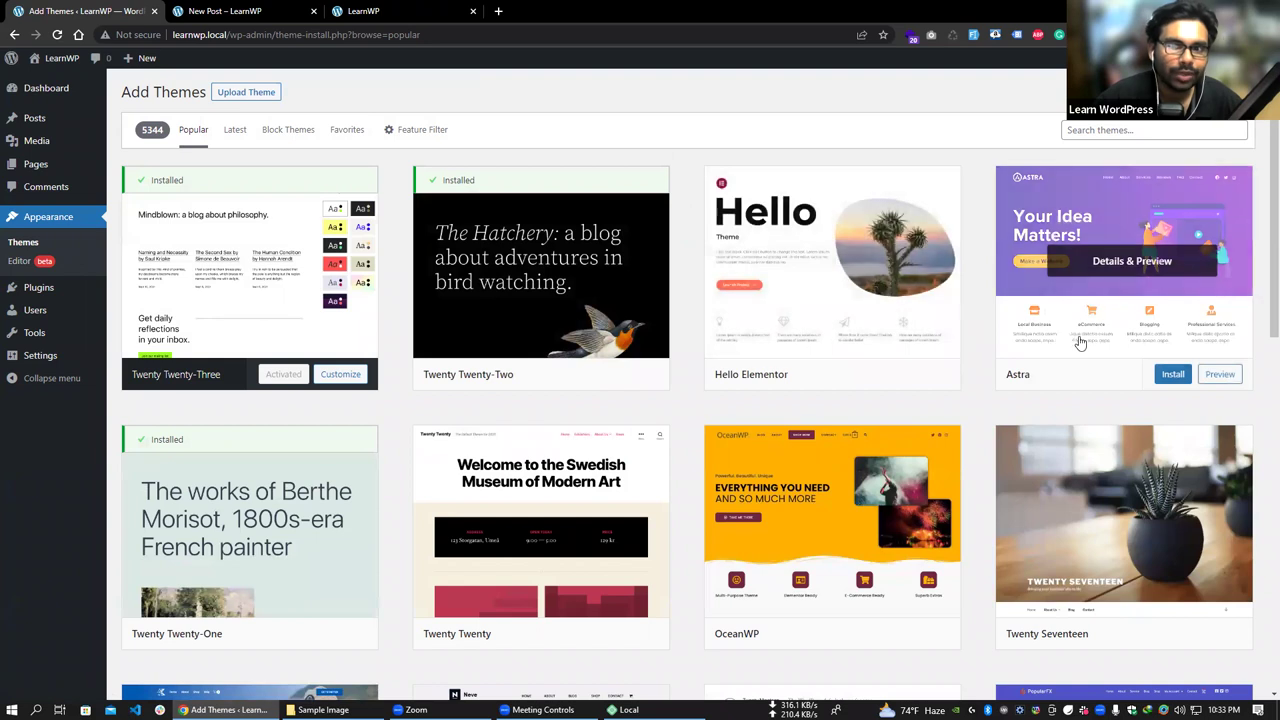
click(1173, 378)
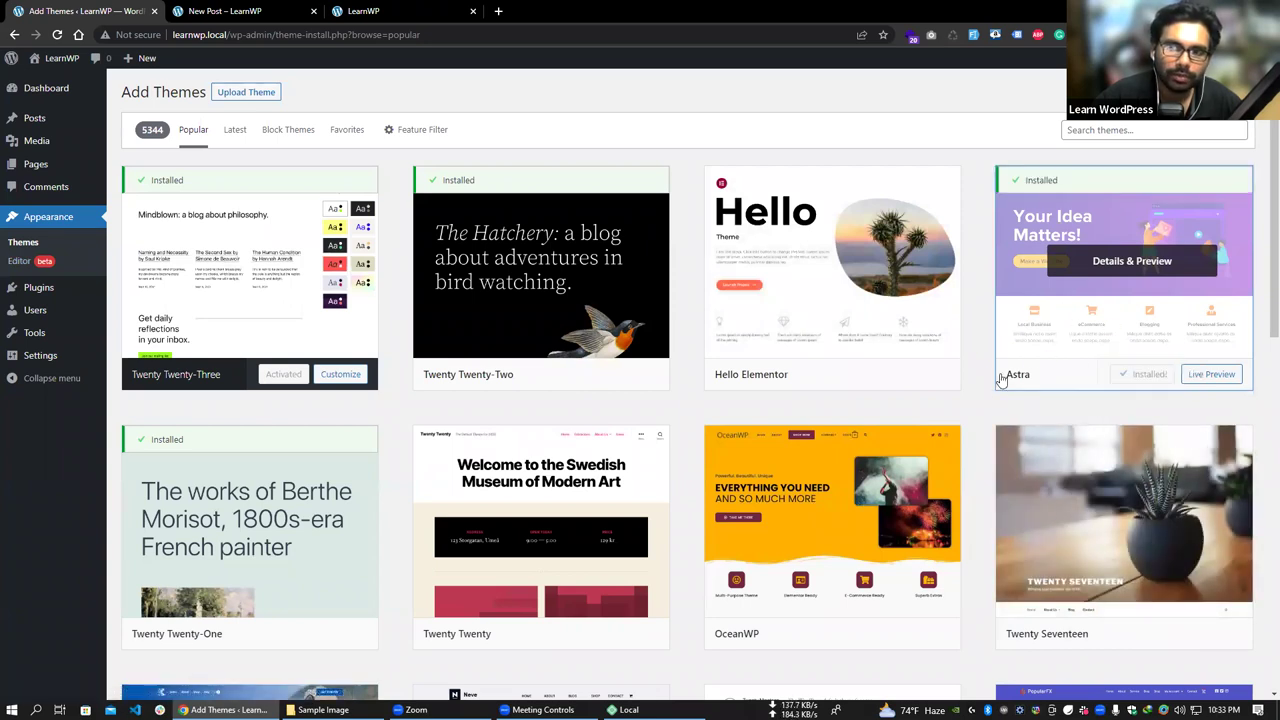
click(1151, 375)
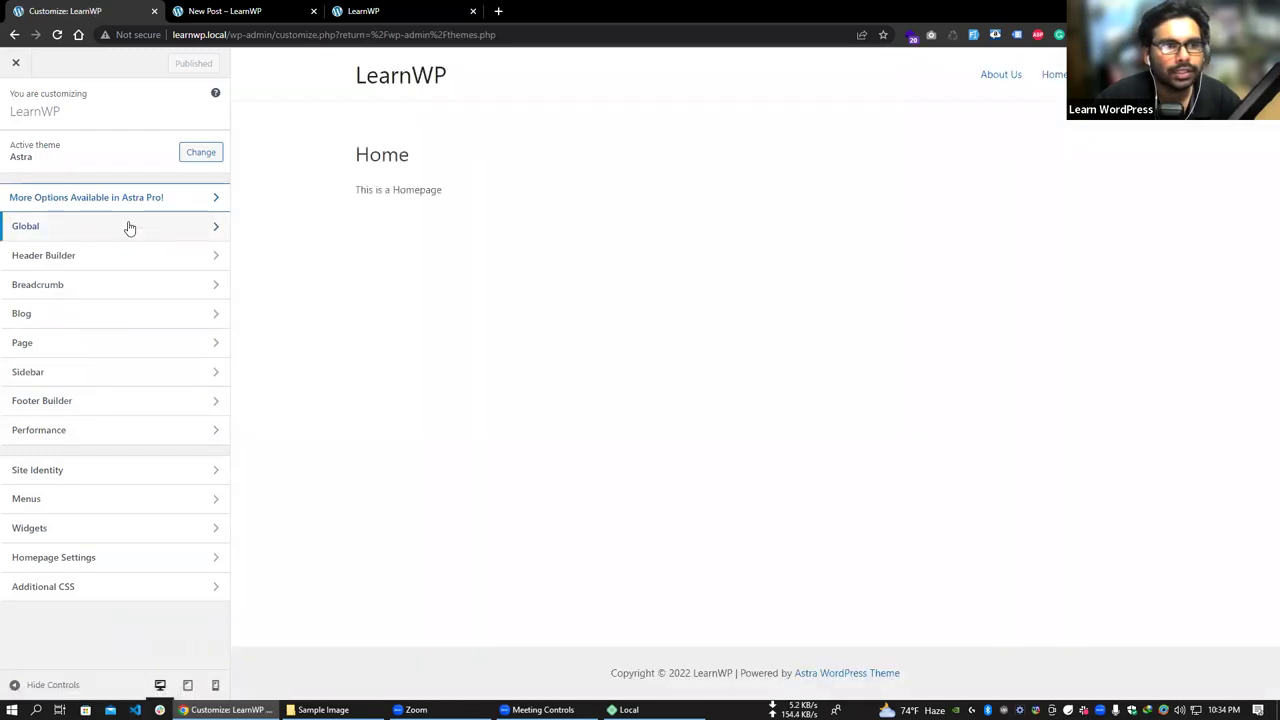
click(144, 231)
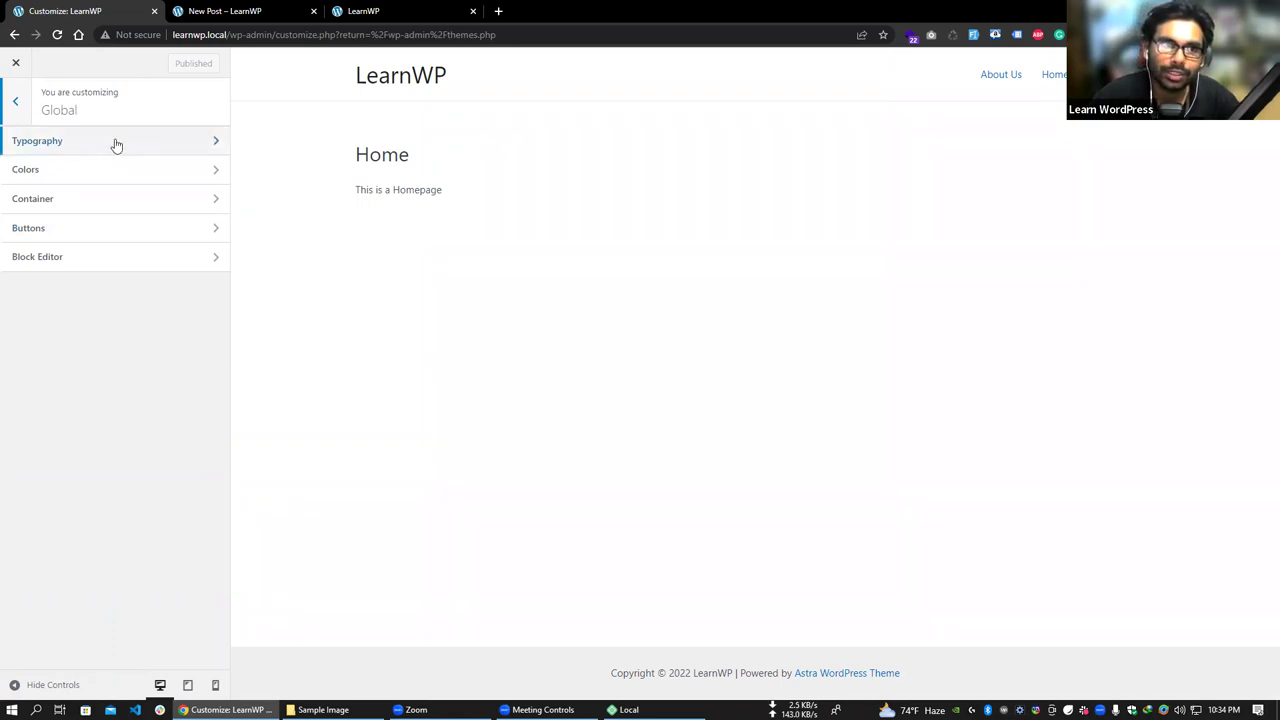
click(116, 141)
scroll(150, 328, down, 2)
scroll(157, 366, up, 2)
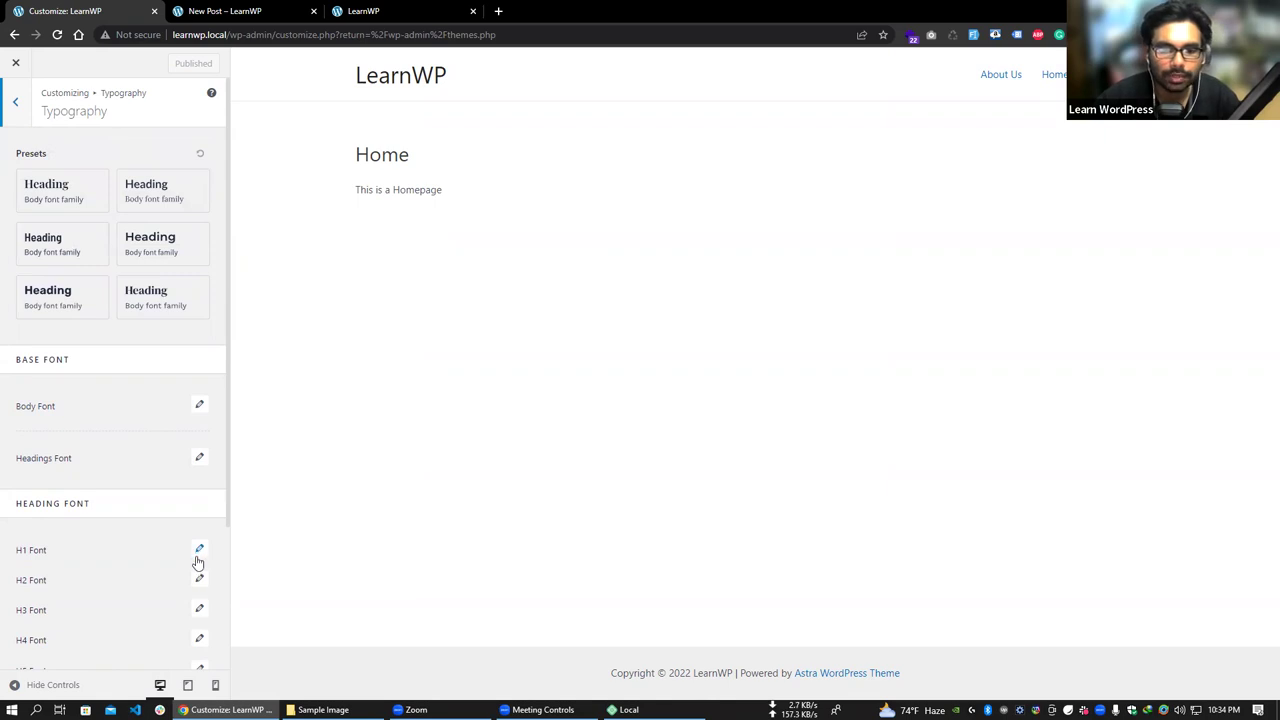
scroll(198, 562, down, 2)
scroll(120, 330, up, 5)
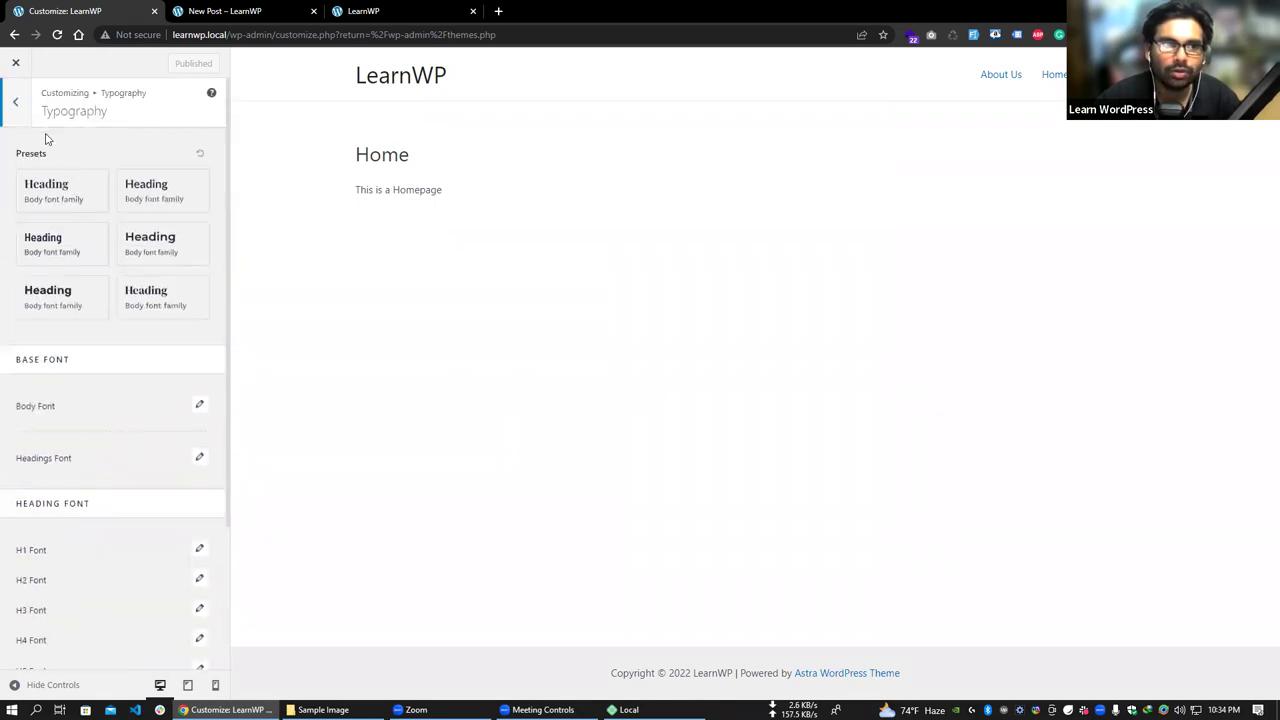
click(16, 108)
click(117, 176)
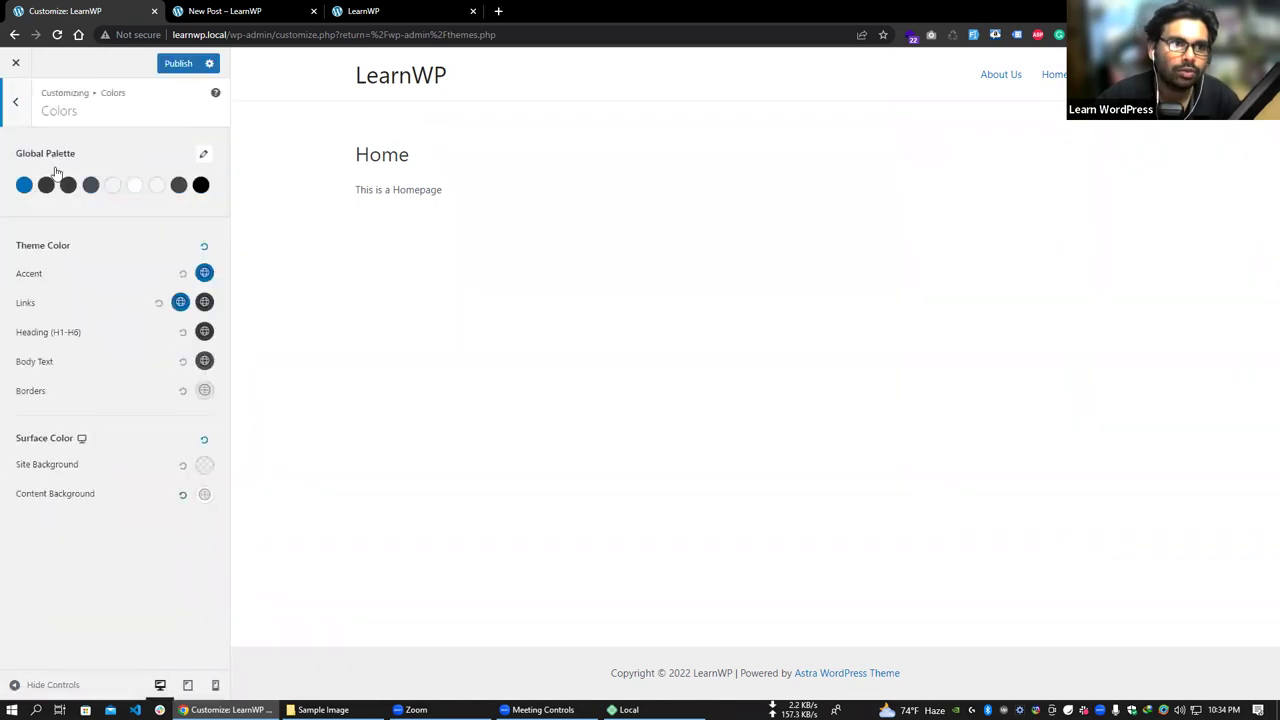
click(16, 102)
click(93, 238)
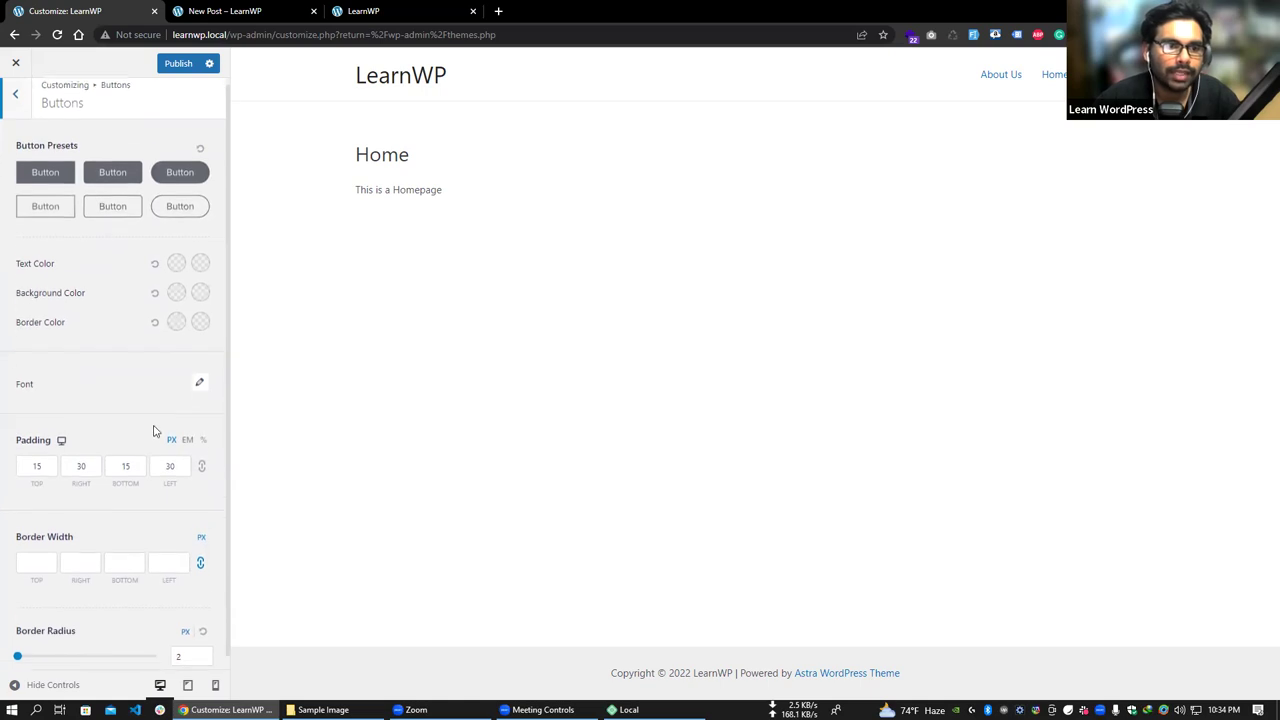
click(17, 106)
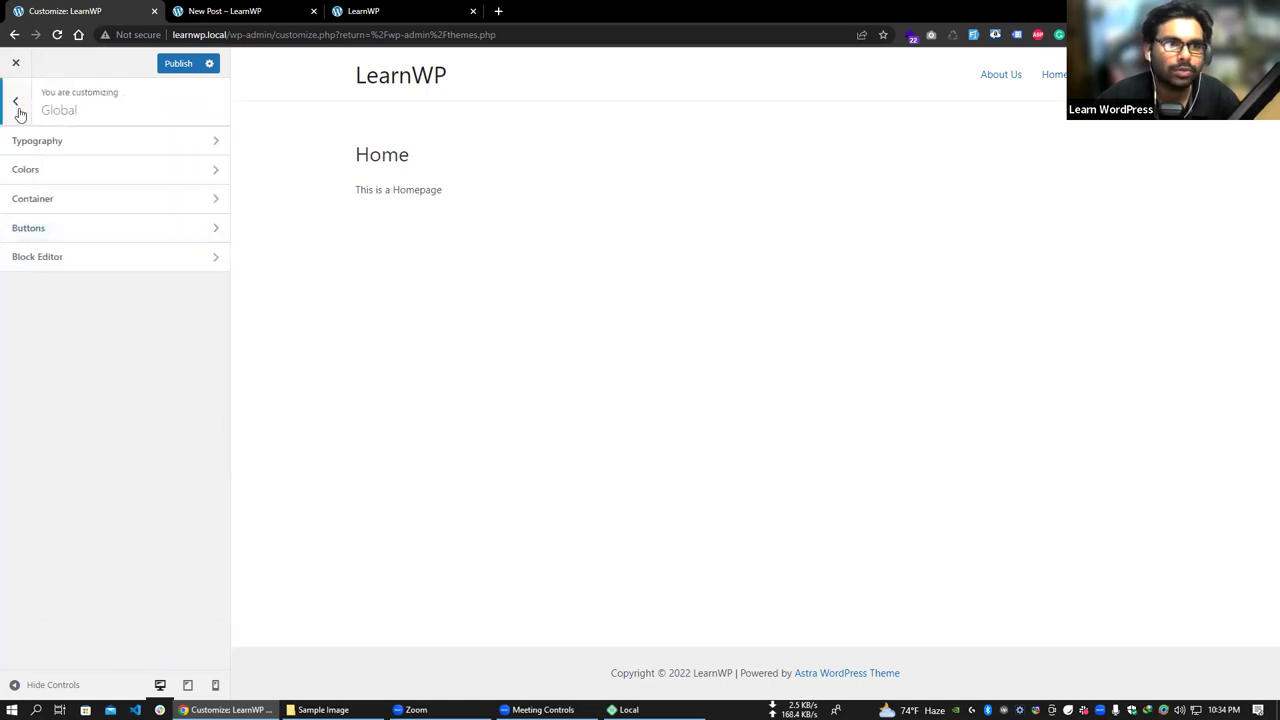
click(17, 106)
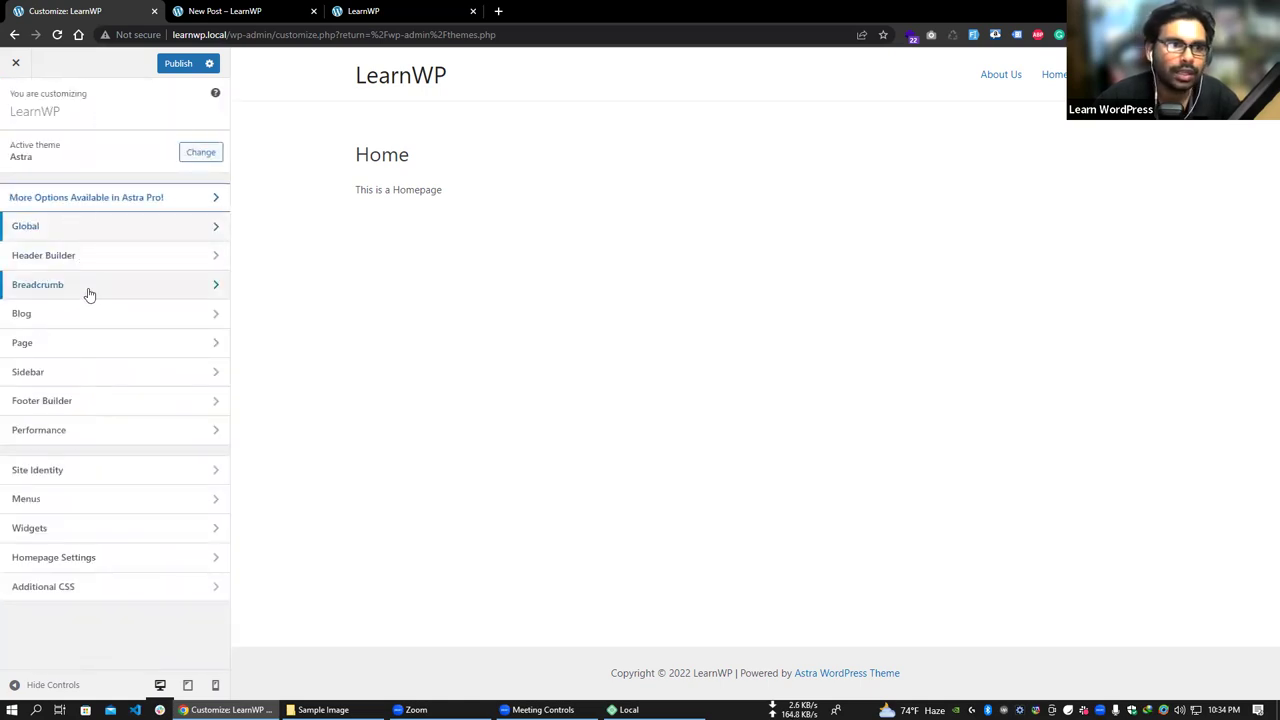
click(121, 294)
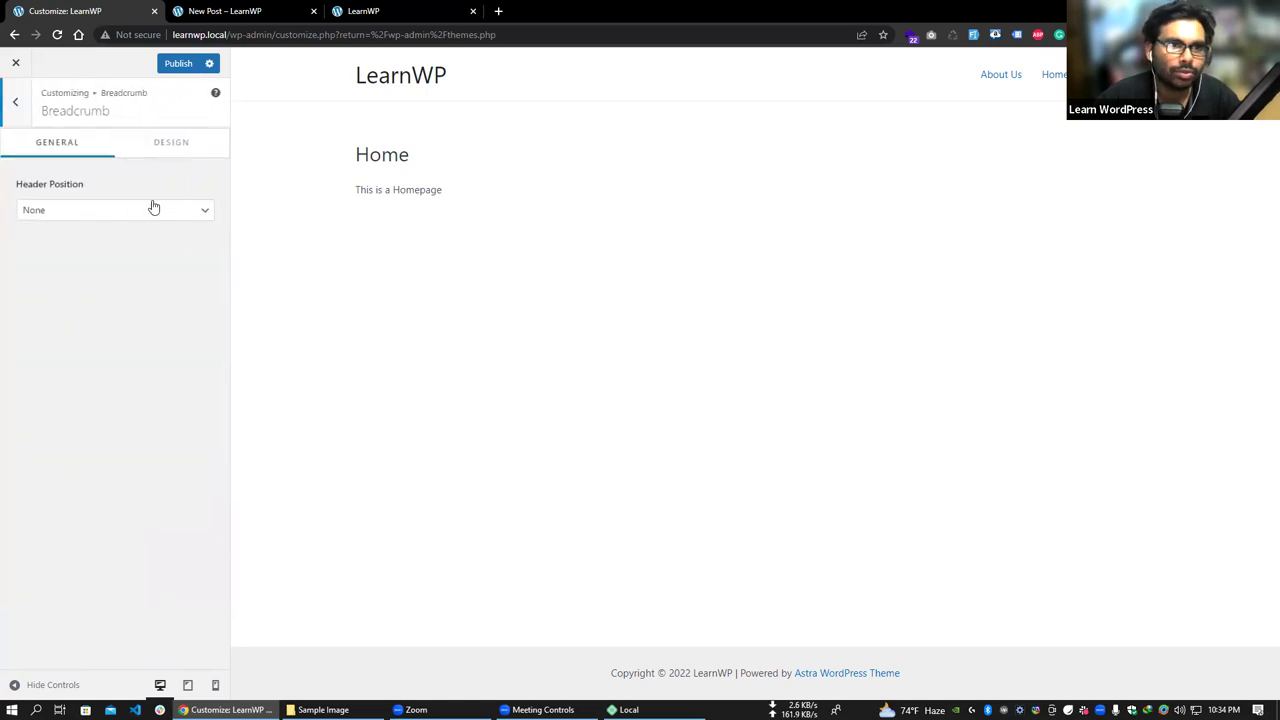
click(161, 146)
click(58, 146)
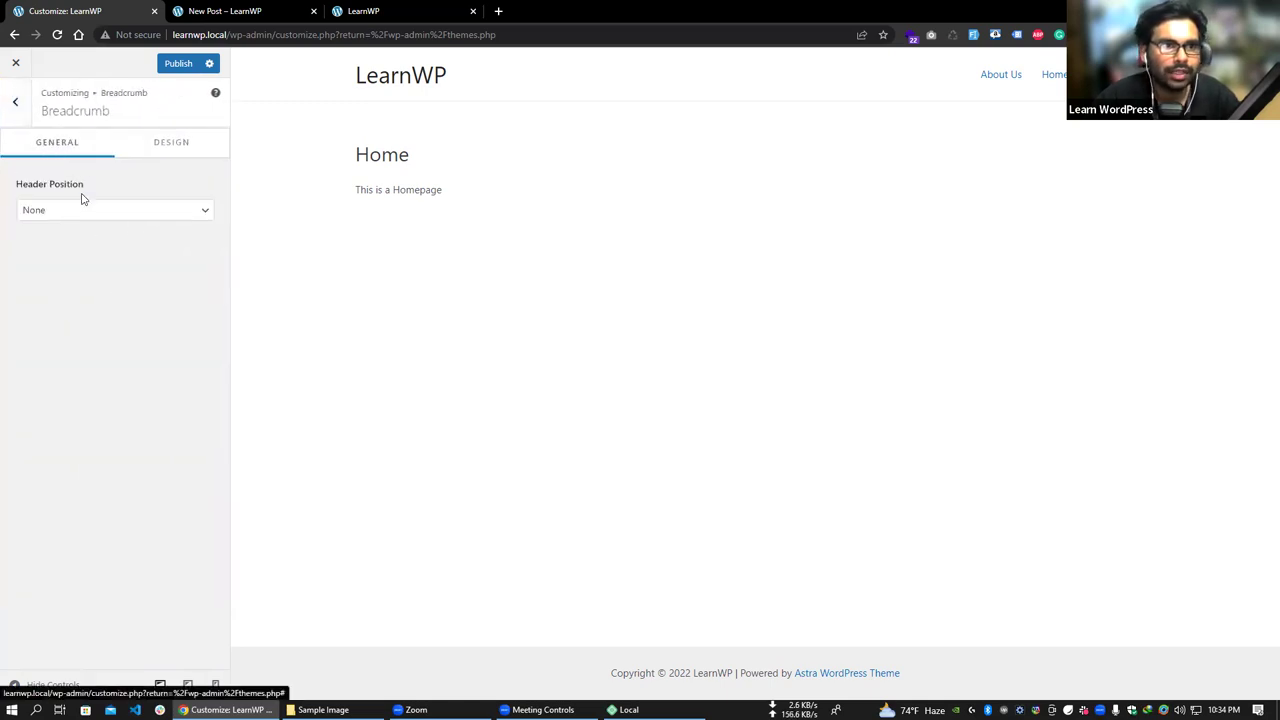
click(89, 212)
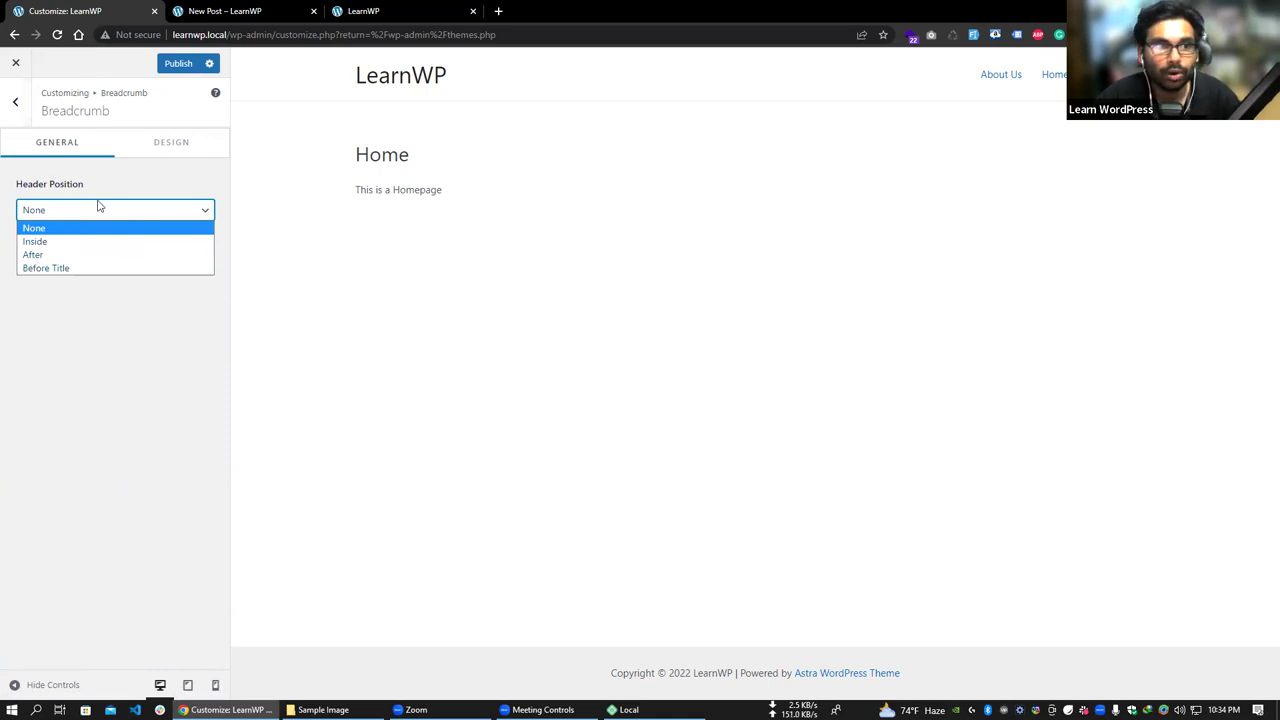
key(Escape)
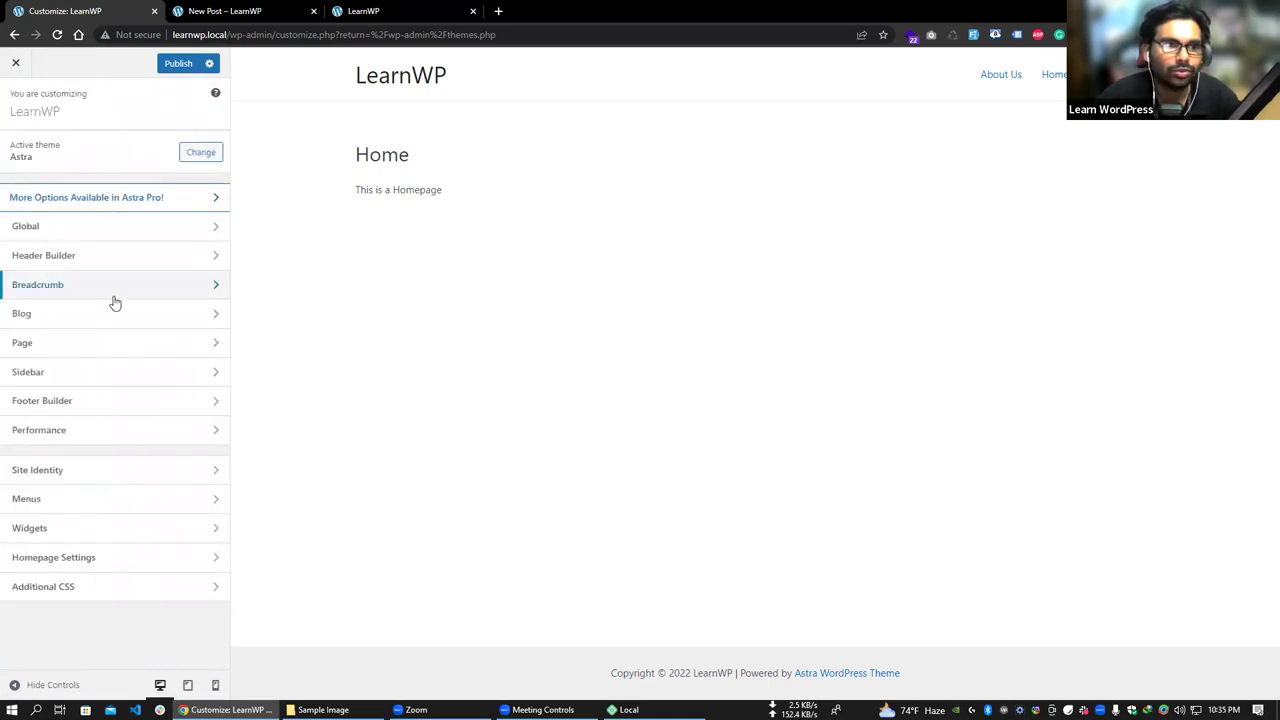
click(102, 323)
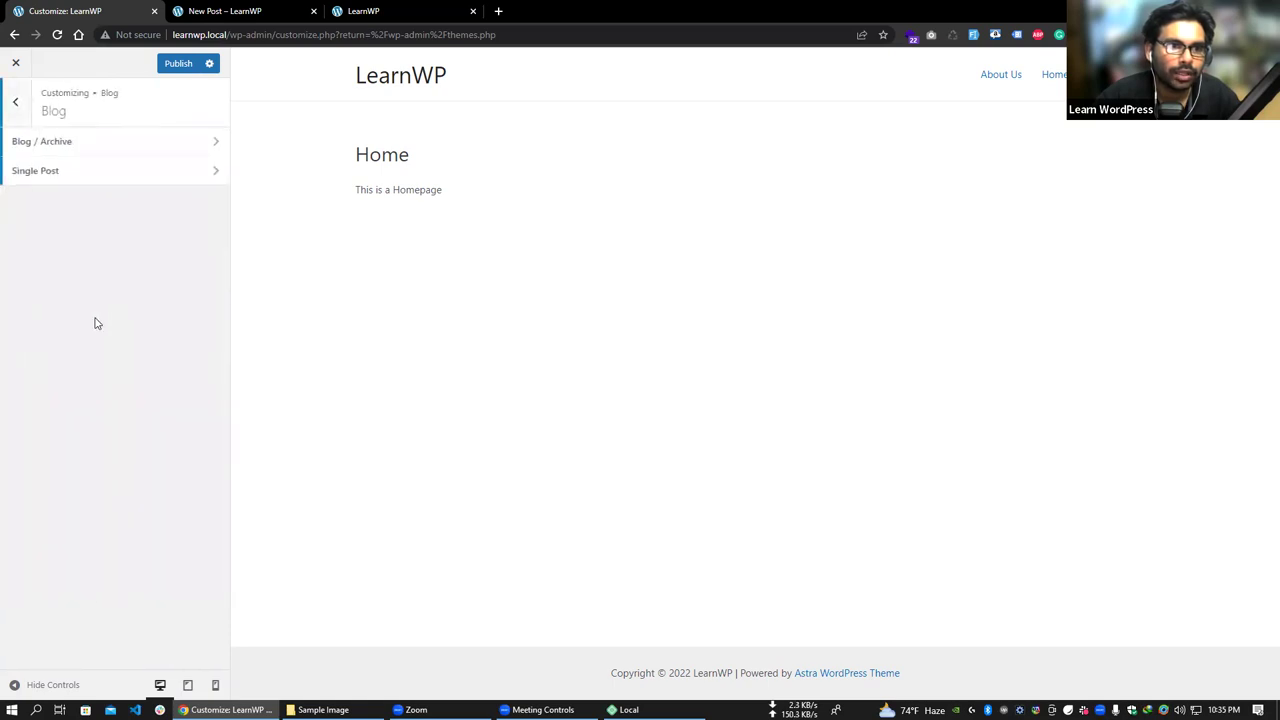
click(78, 183)
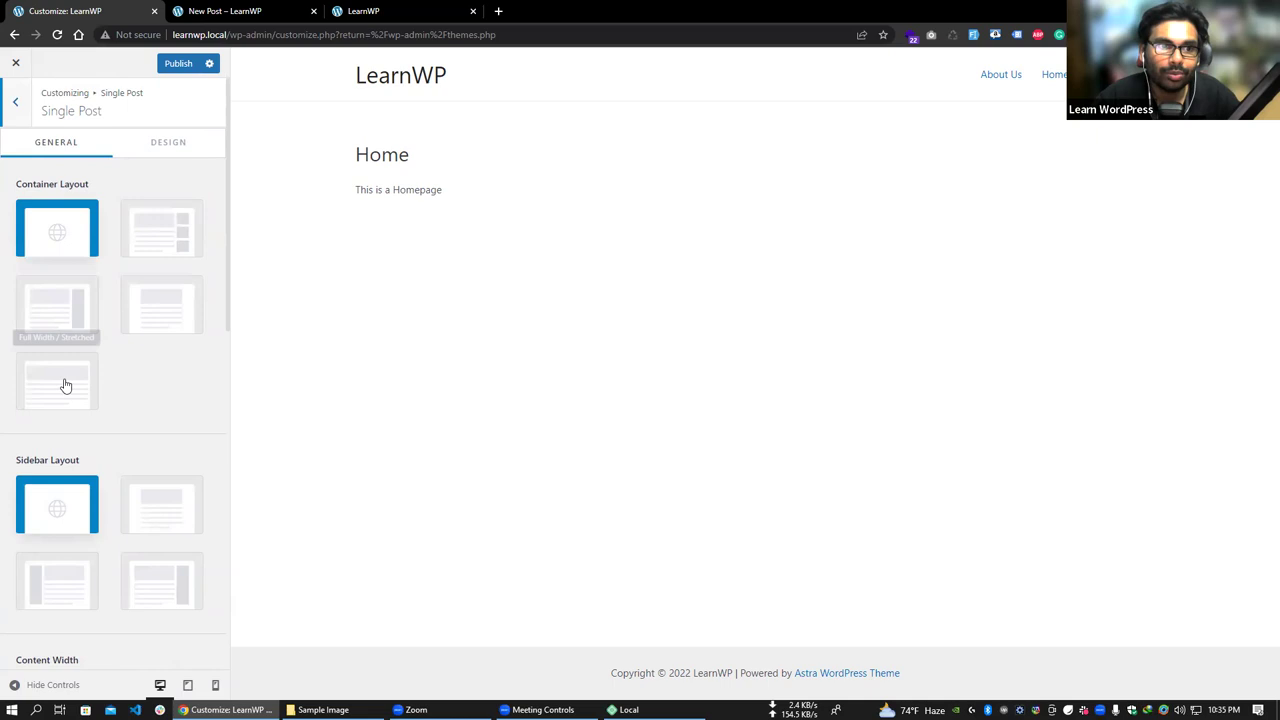
scroll(180, 520, down, 3)
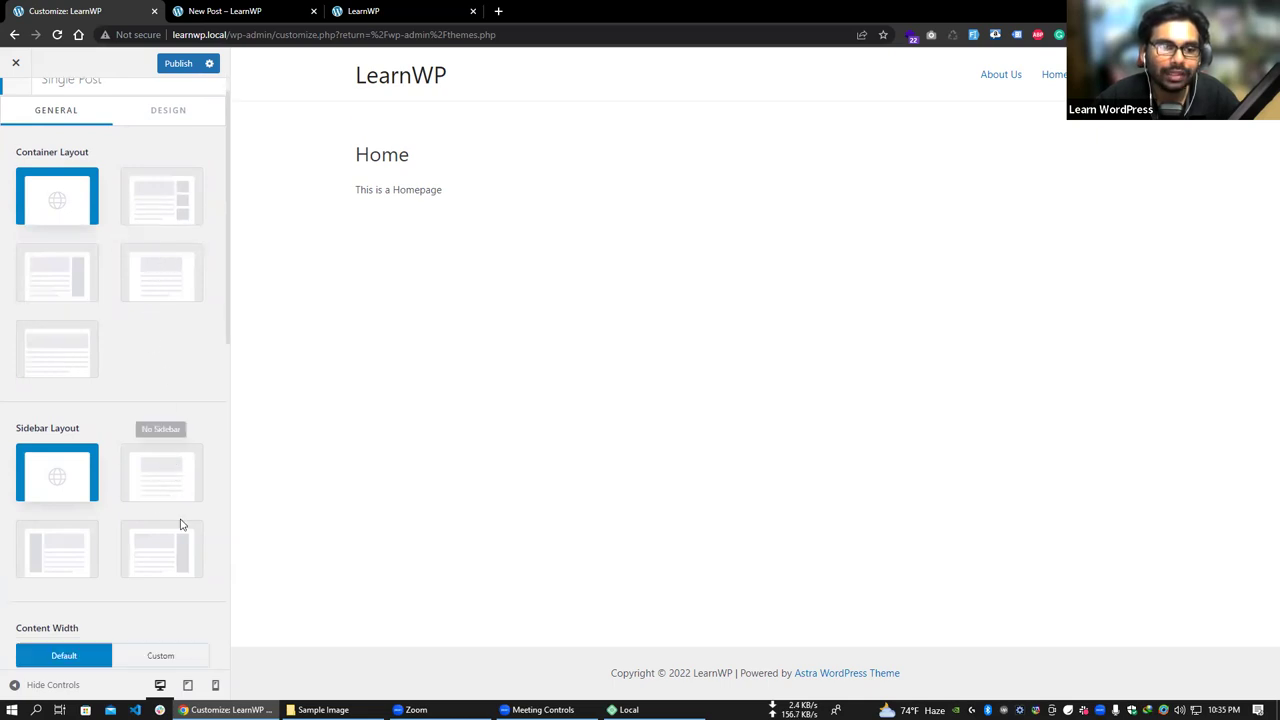
scroll(106, 329, up, 3)
click(17, 102)
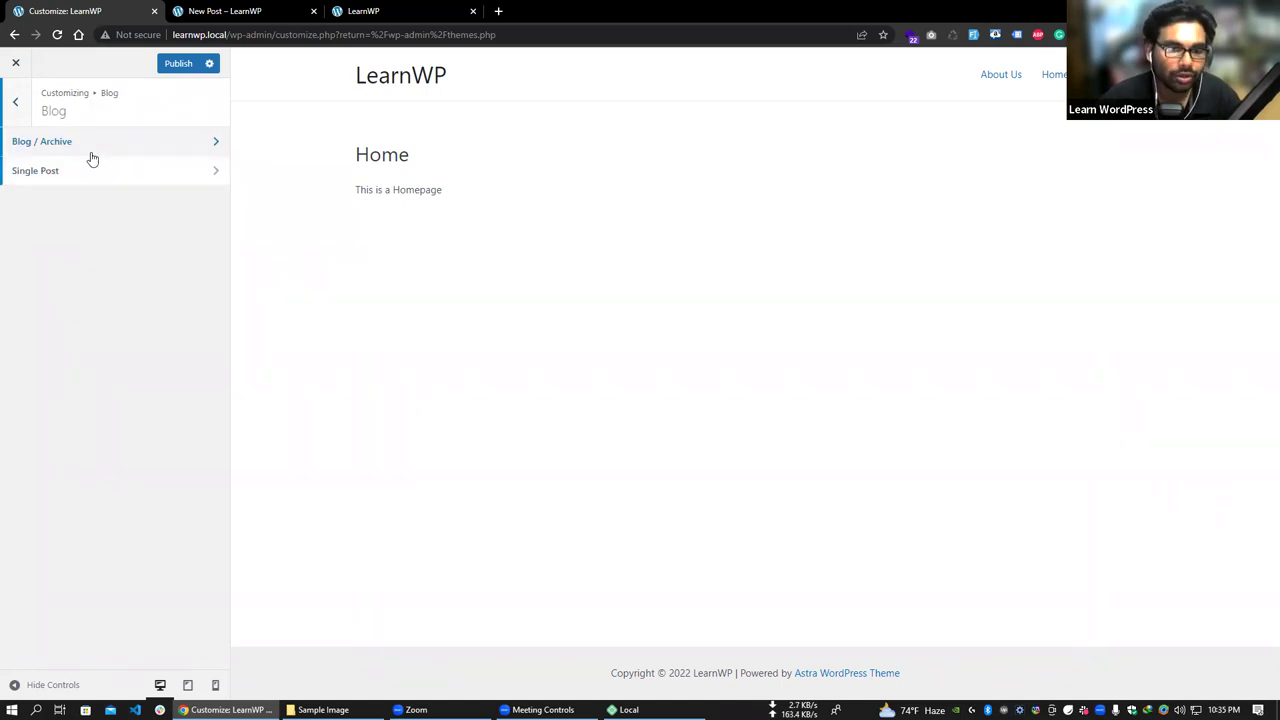
click(88, 172)
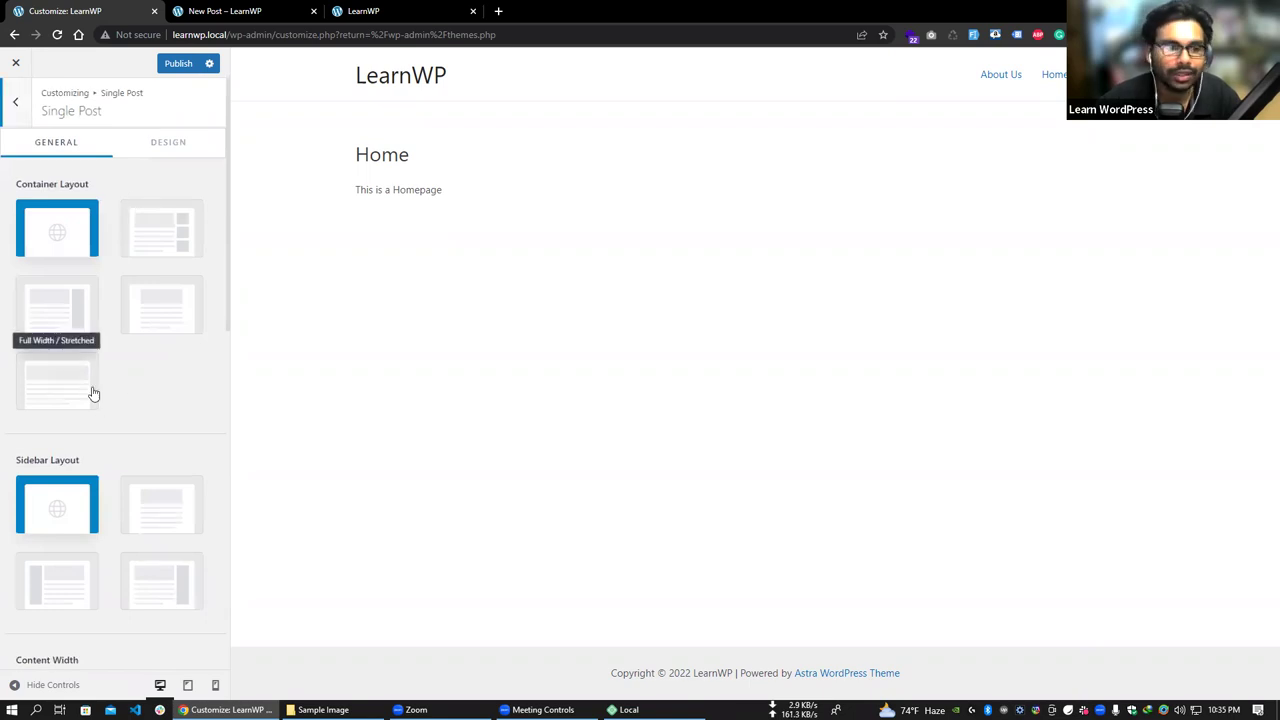
click(10, 110)
click(16, 106)
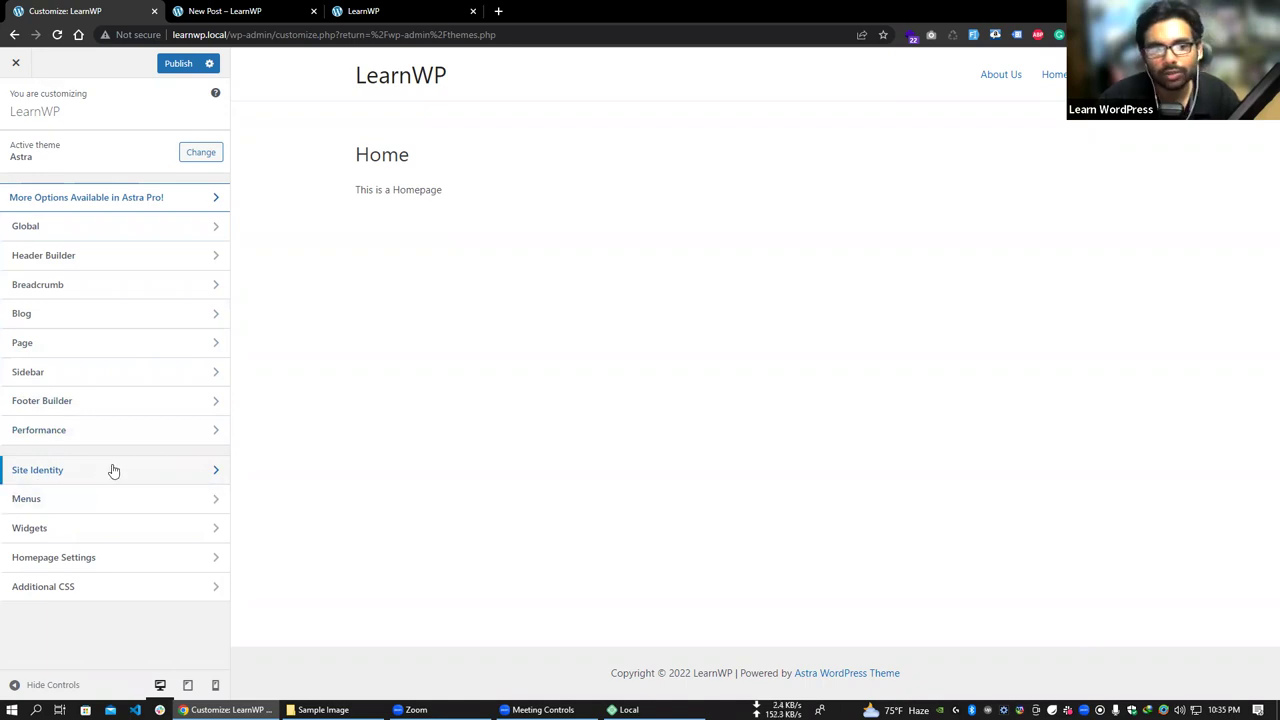
- Open Site Identity's logo picker, close it without choosing a logo, and return to the main Customizer menu
click(103, 476)
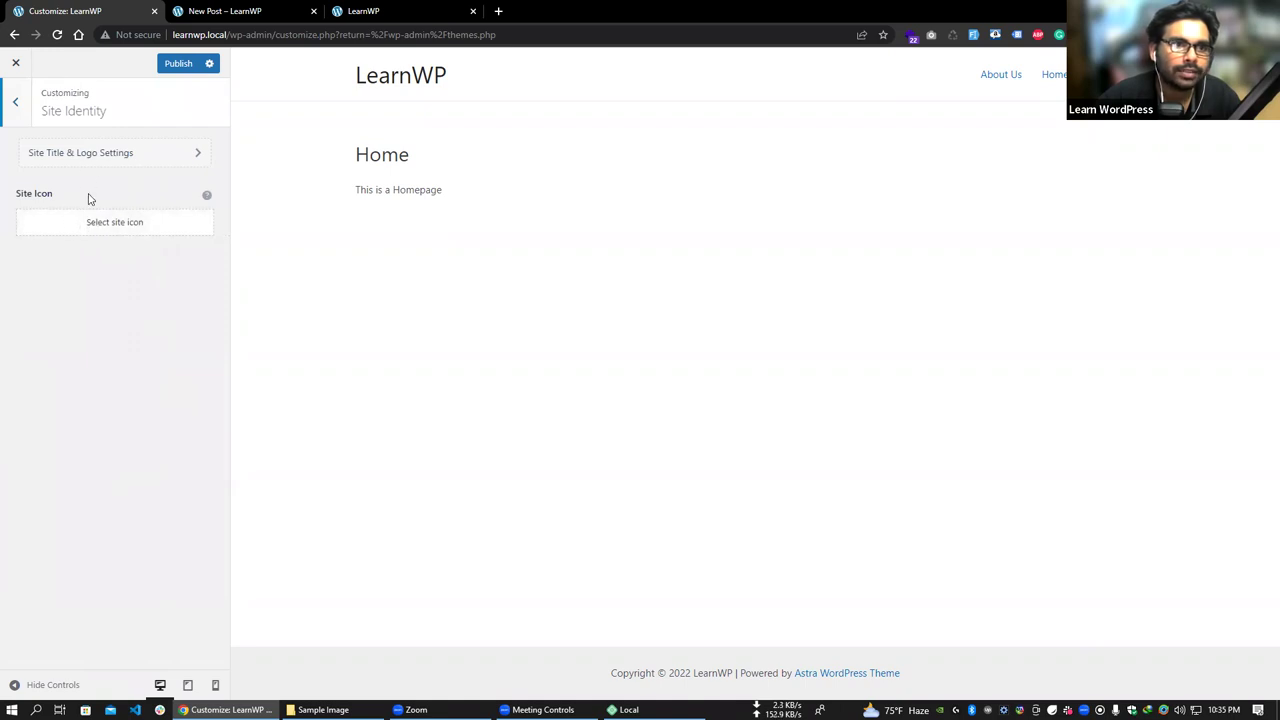
click(85, 164)
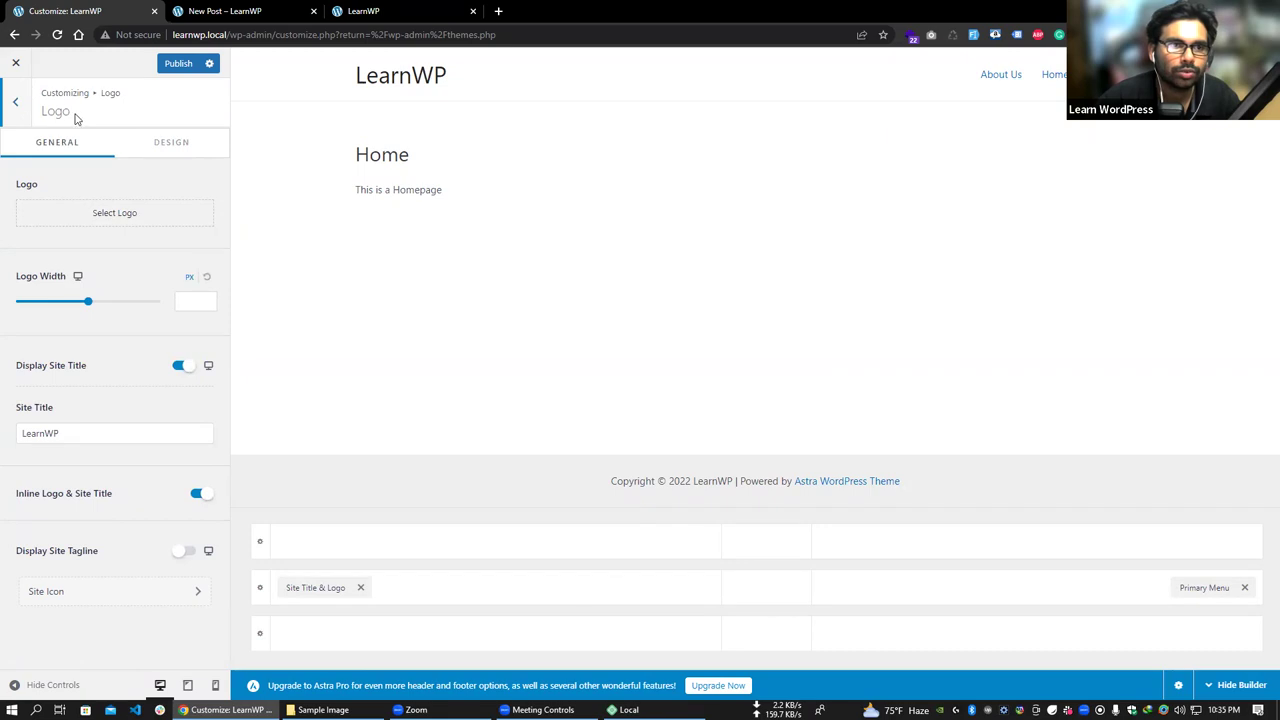
click(118, 216)
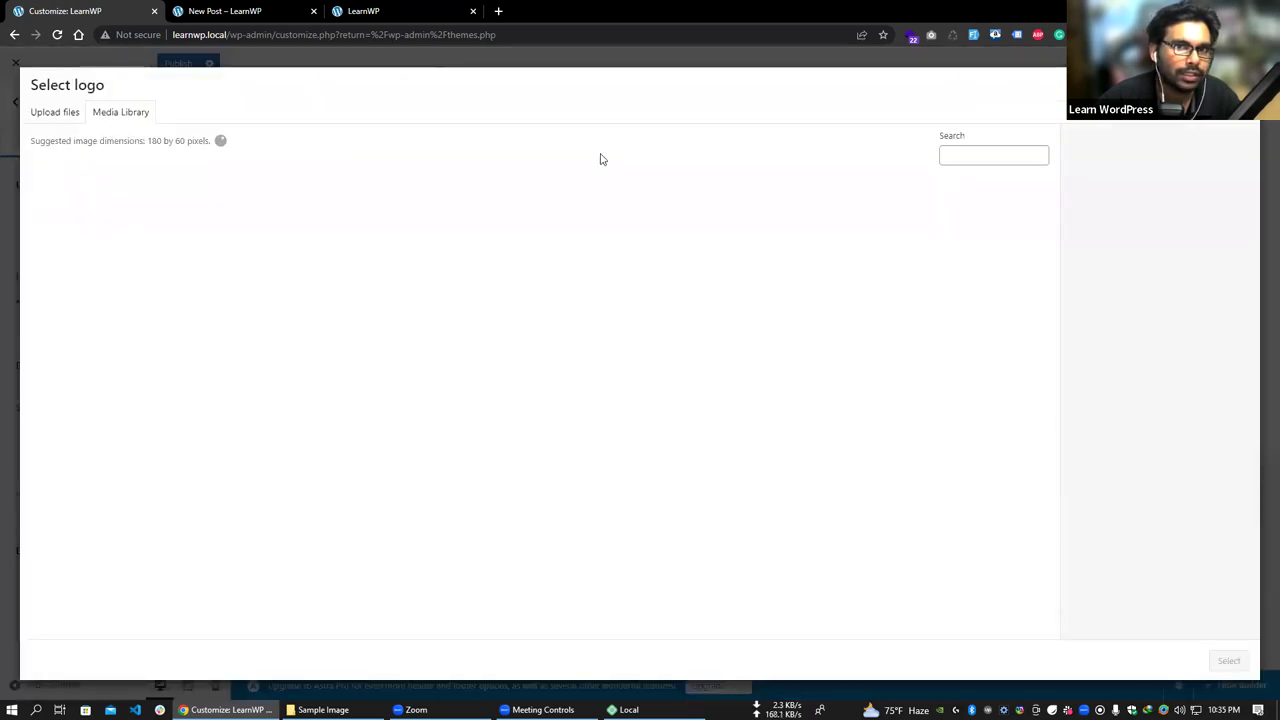
key(Escape)
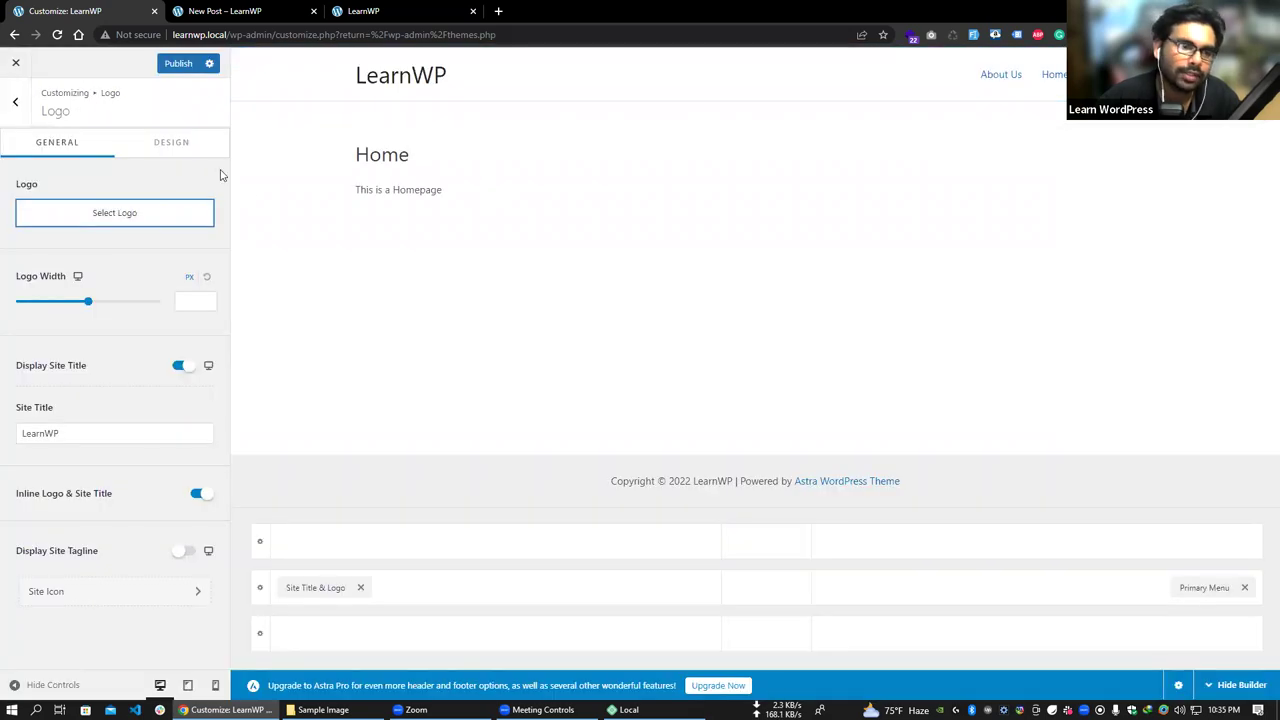
click(16, 101)
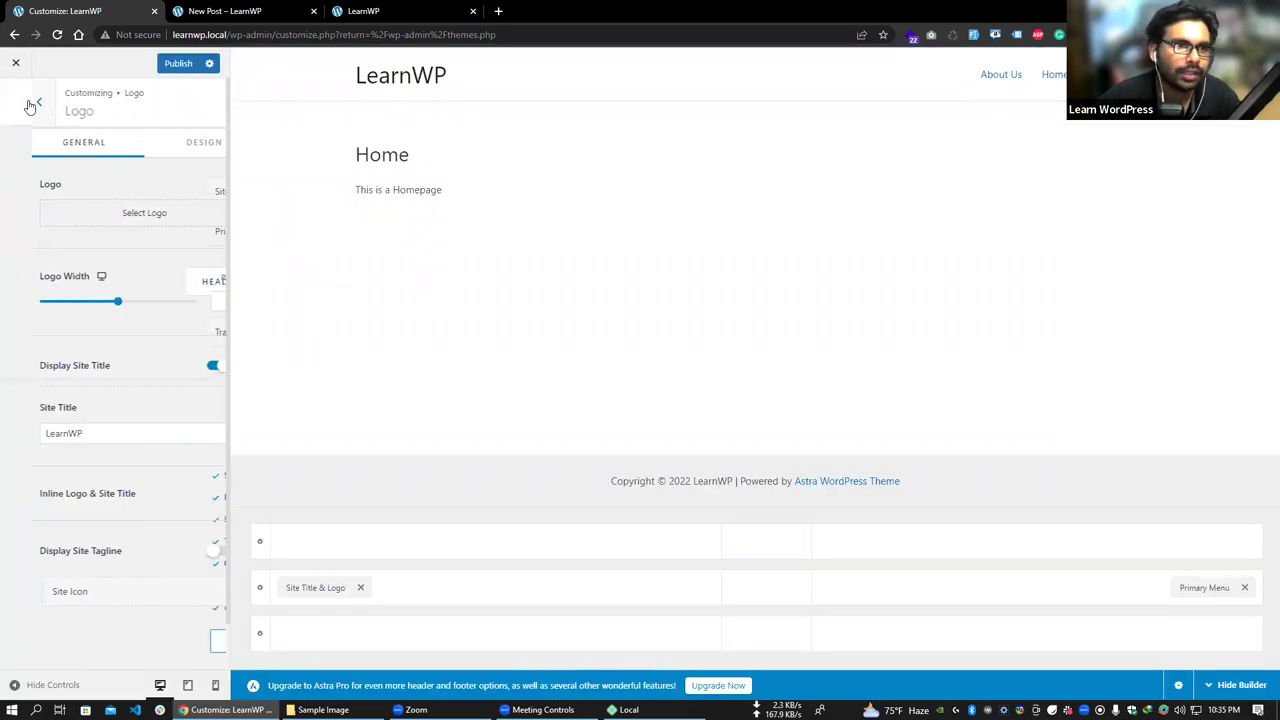
click(15, 101)
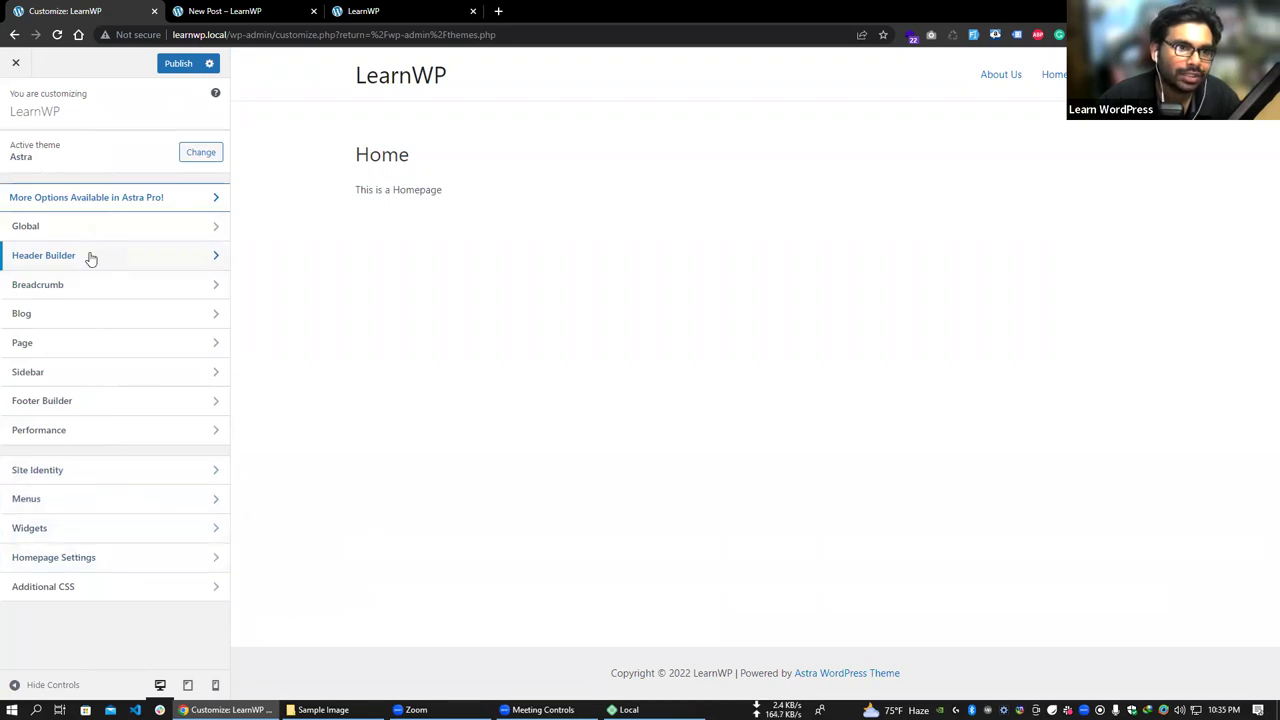
- Open Additional CSS and place the cursor on line 1 of the empty code editor
click(121, 594)
scroll(103, 340, down, 2)
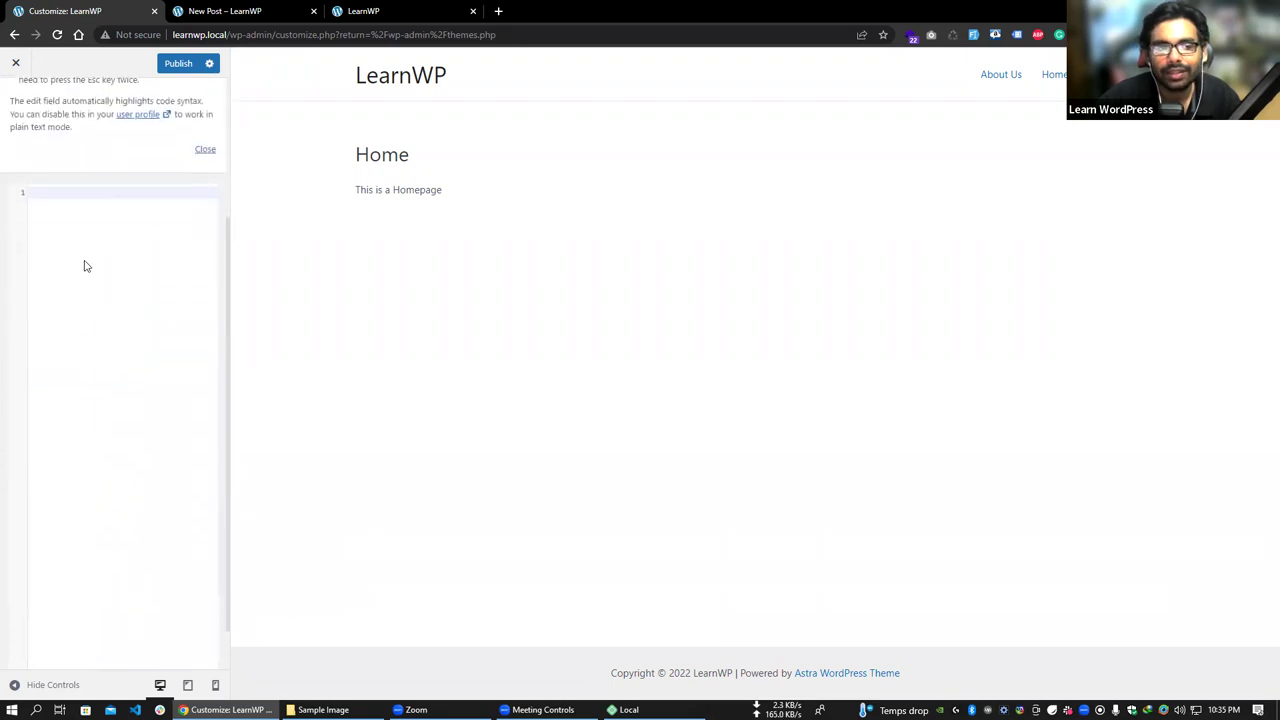
scroll(81, 368, up, 2)
click(54, 390)
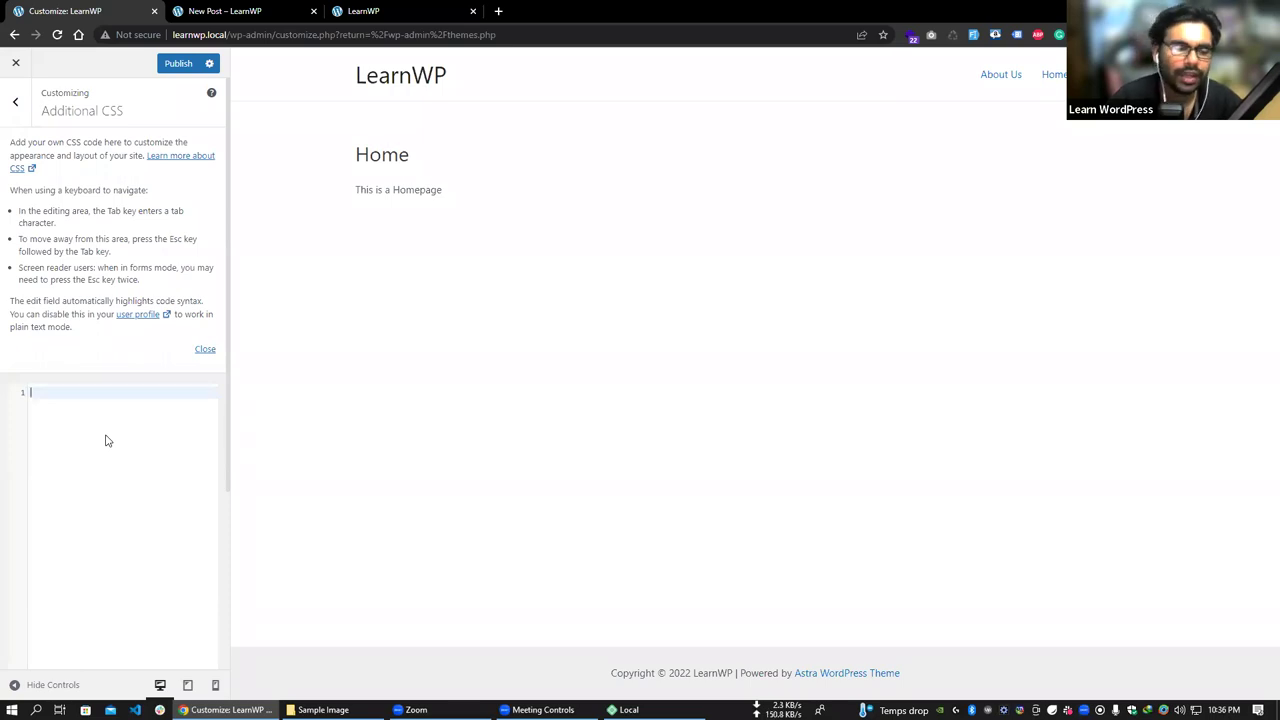
click(80, 393)
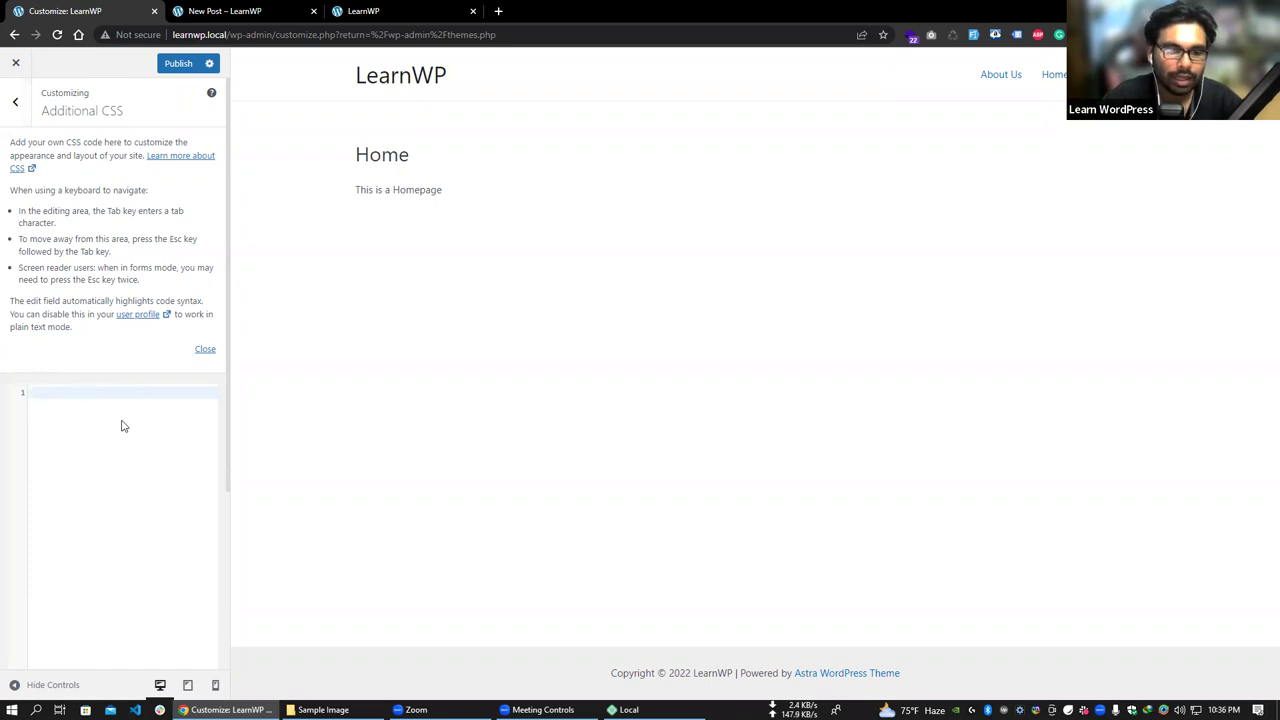
- Close the Customizer, confirm discarding the unsaved changes, and go to Appearance > Menus
click(15, 101)
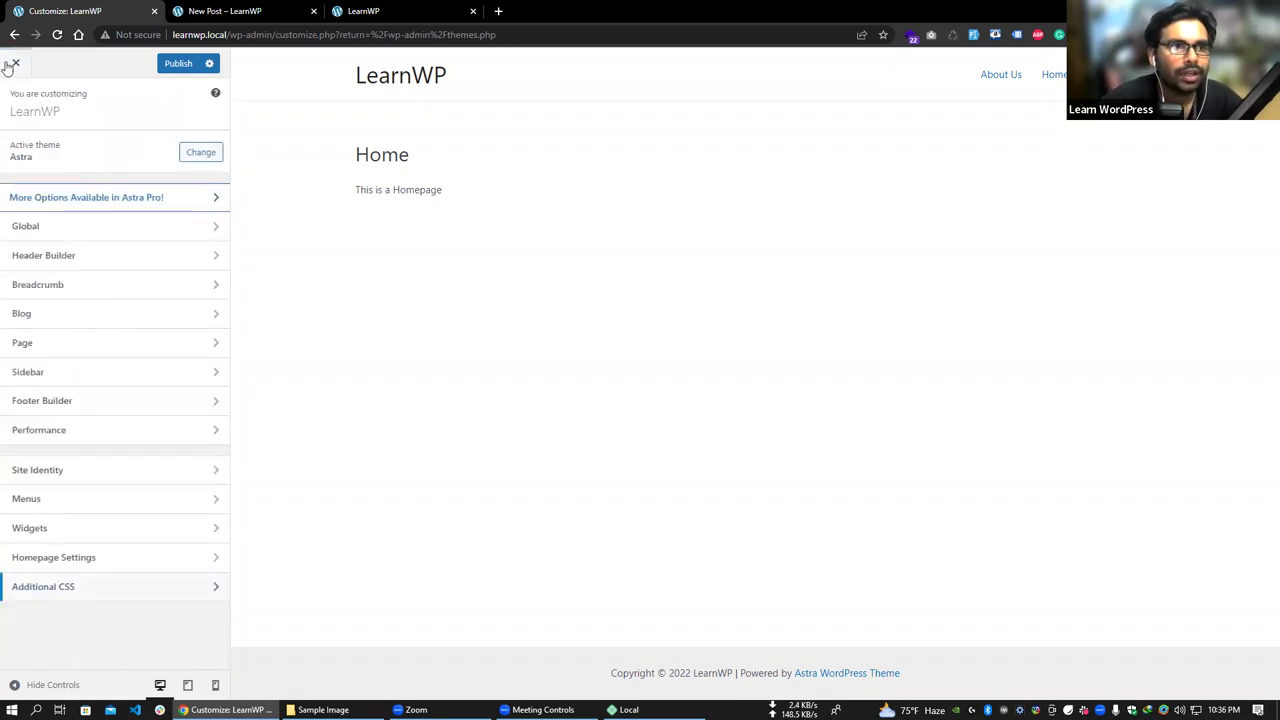
click(10, 64)
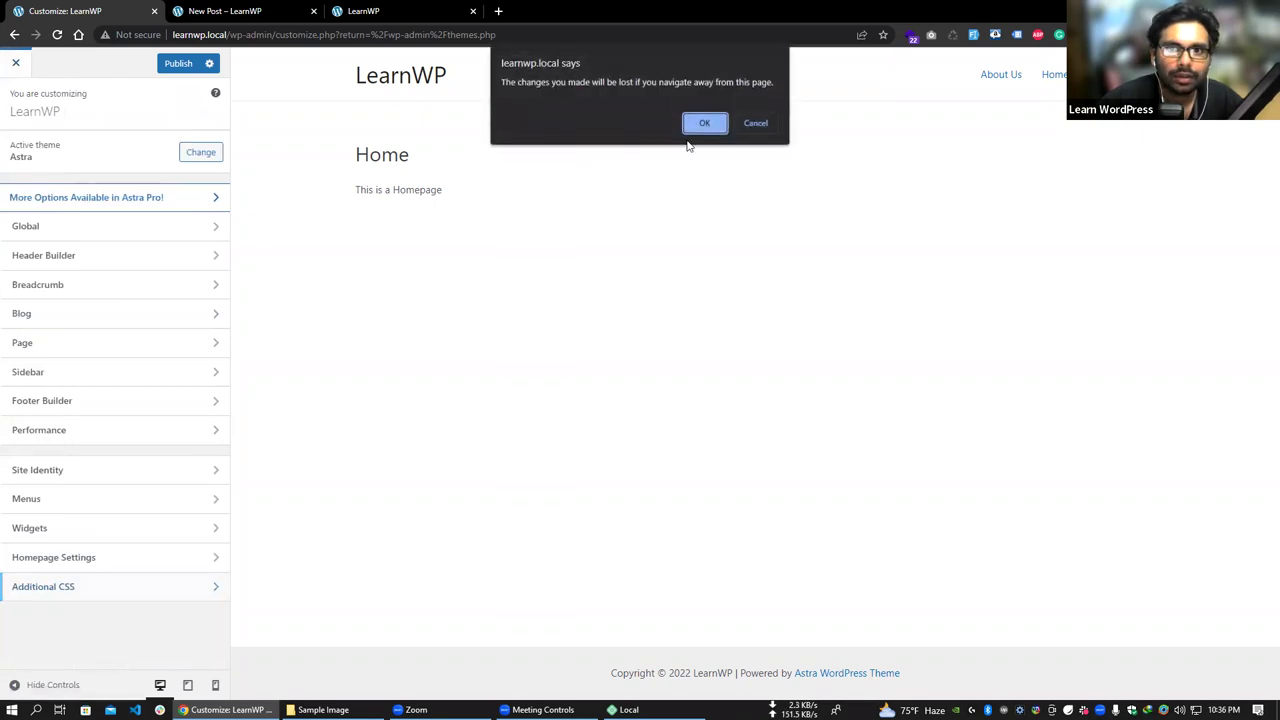
click(695, 125)
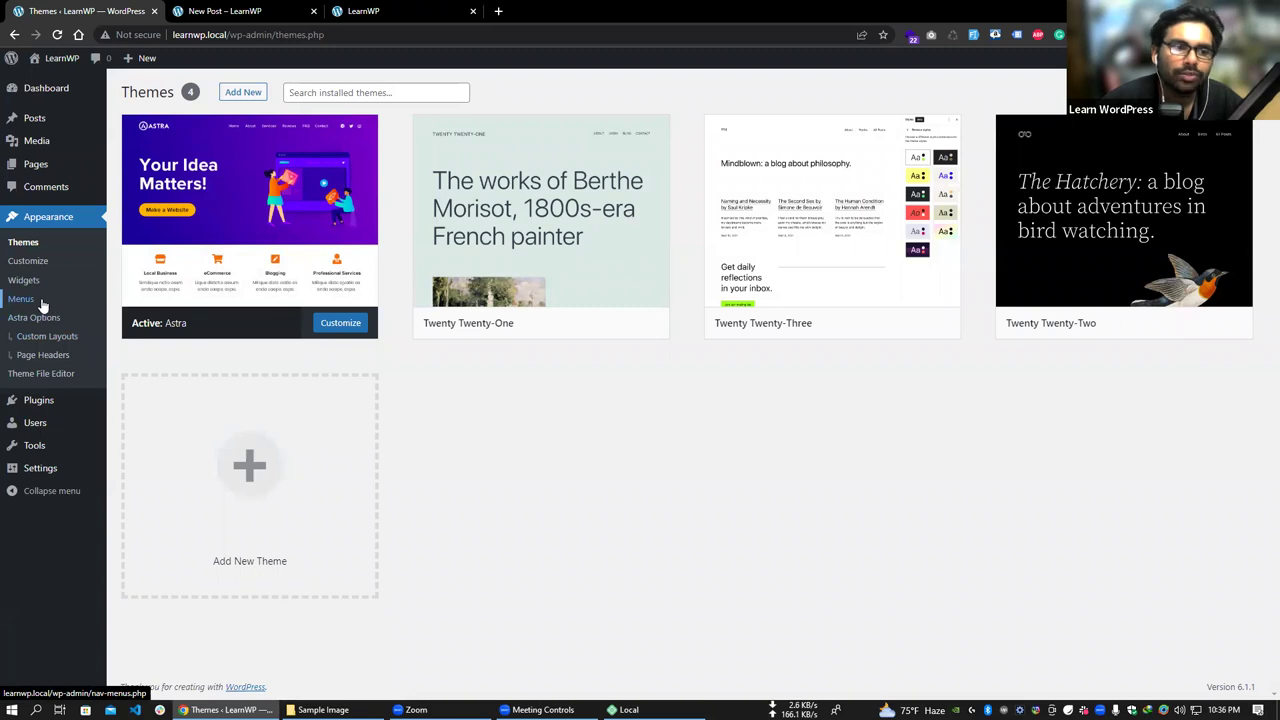
click(33, 302)
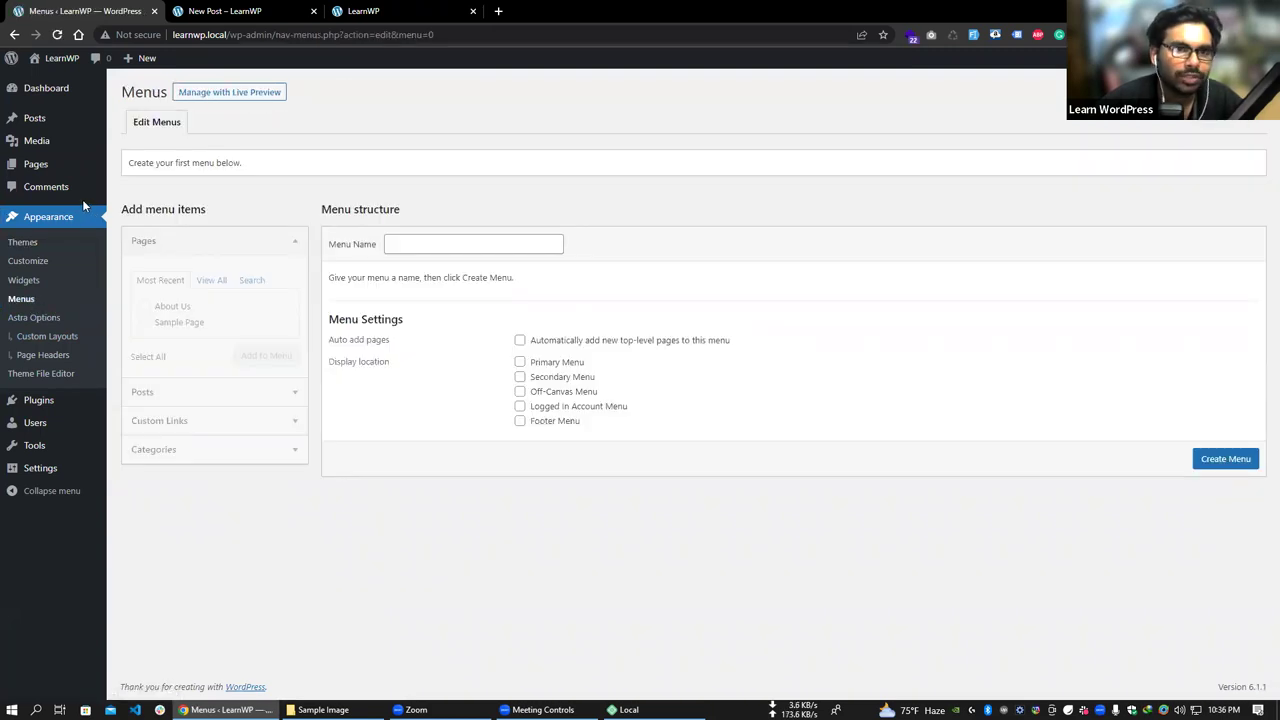
- Open the live homepage in a new tab and compare its navigation with the Menus page
mouse_move(60, 58)
right_click(58, 82)
click(85, 94)
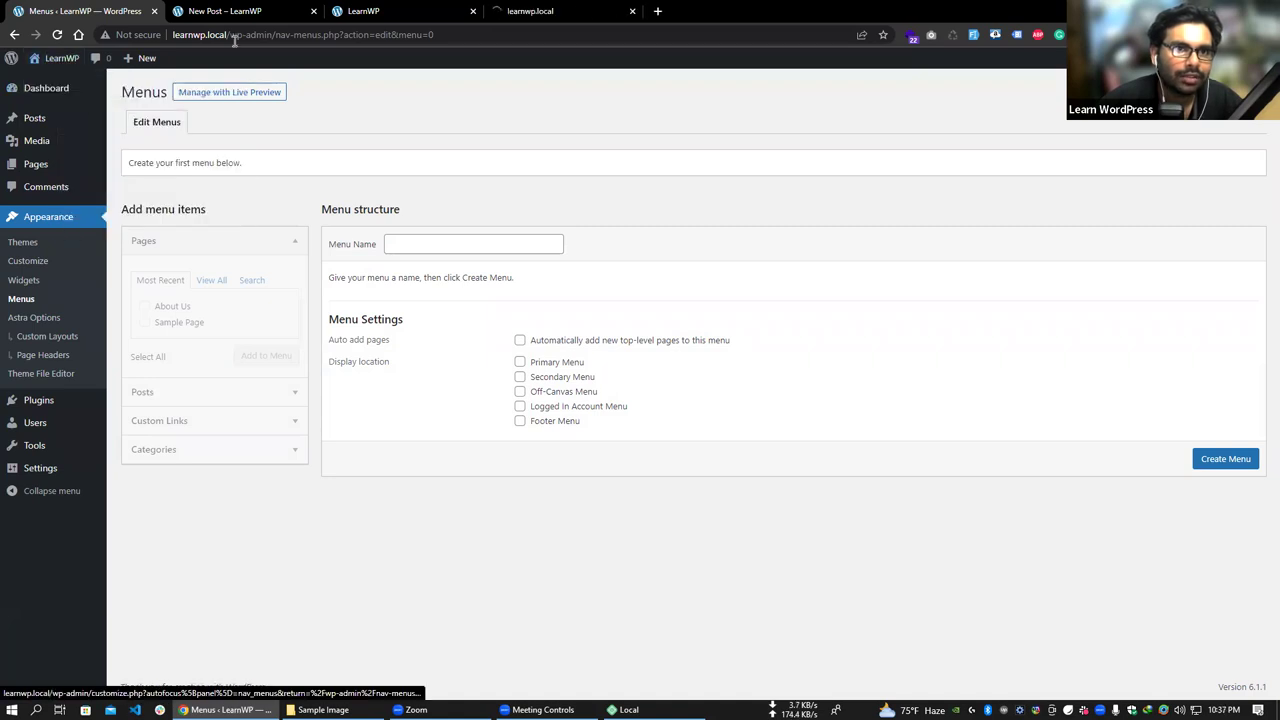
click(228, 10)
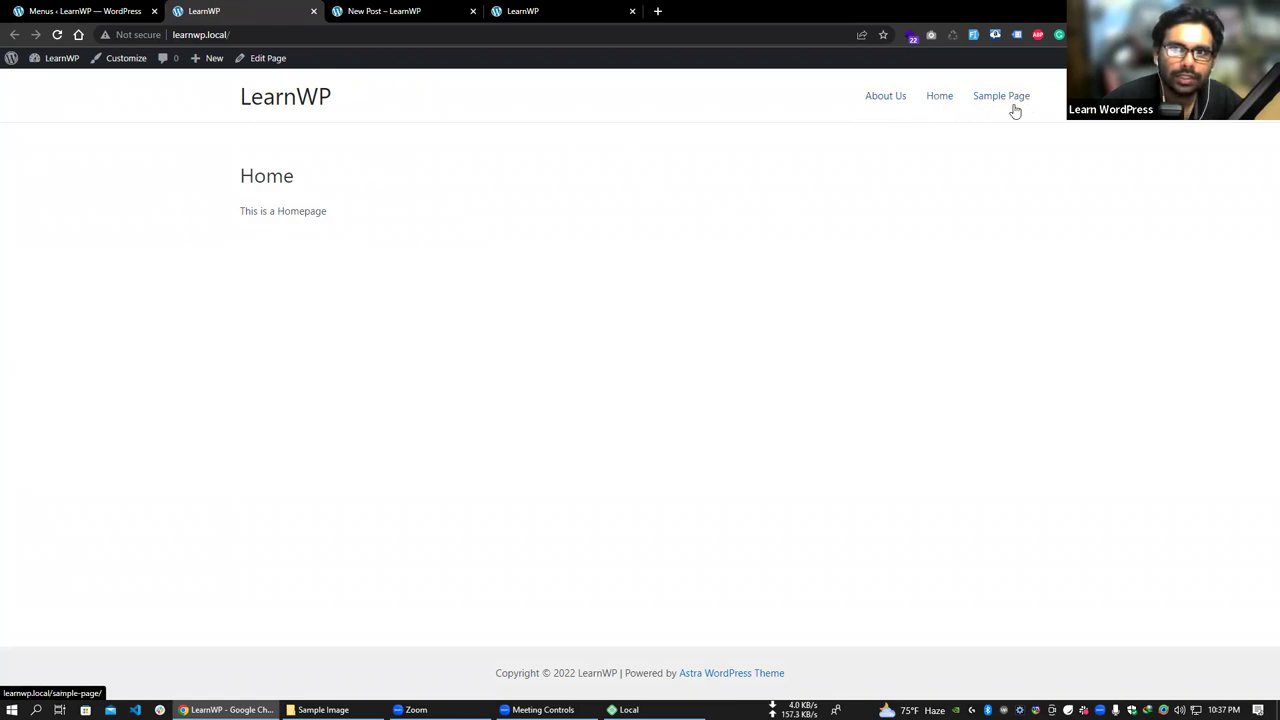
click(85, 11)
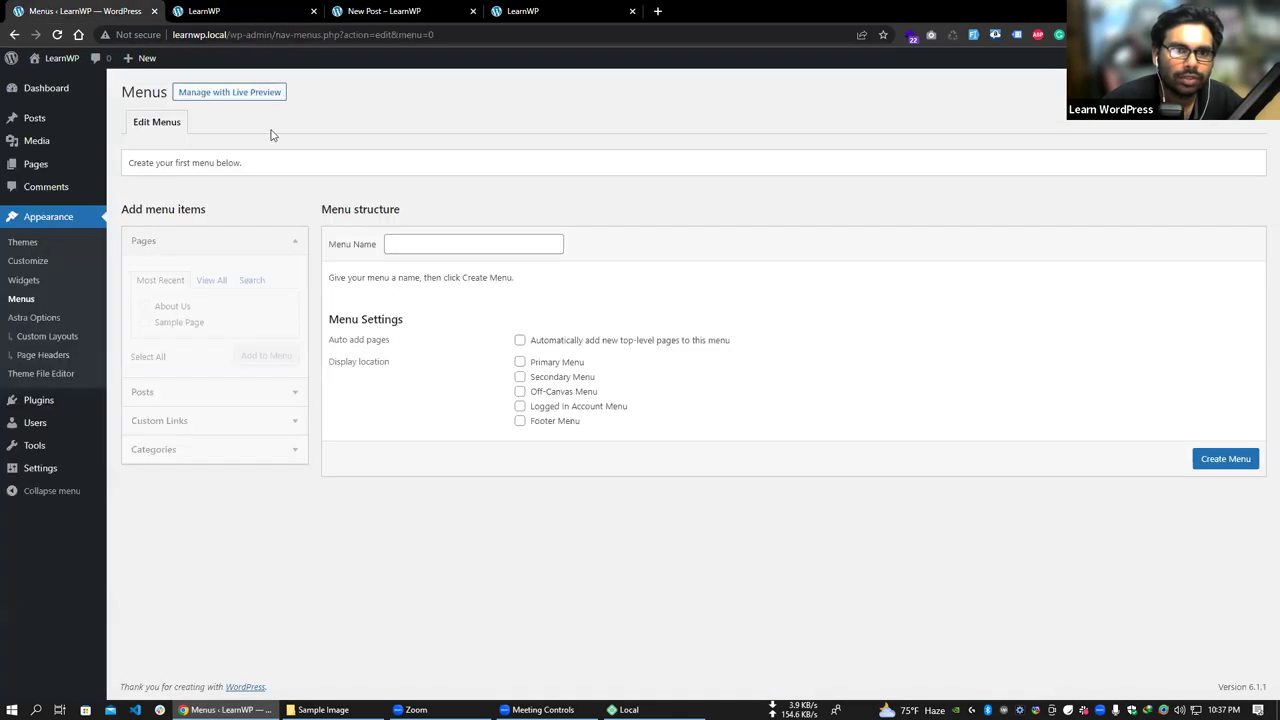
click(255, 8)
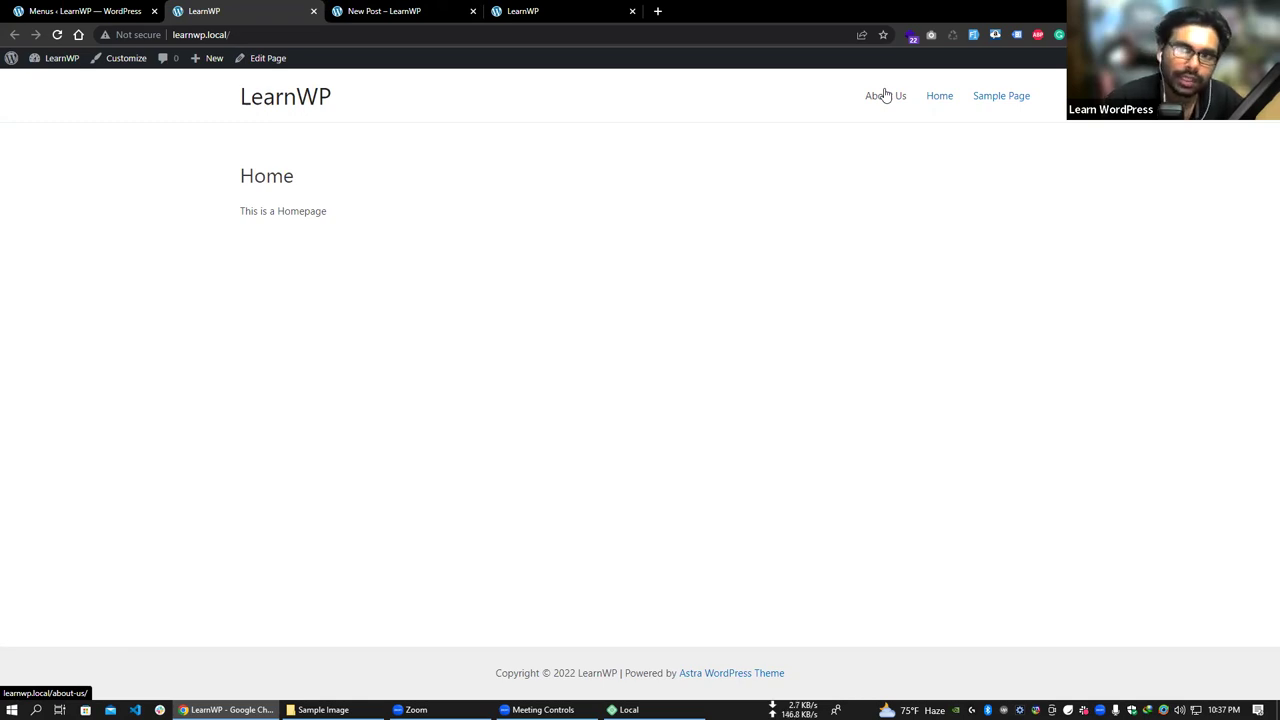
click(85, 11)
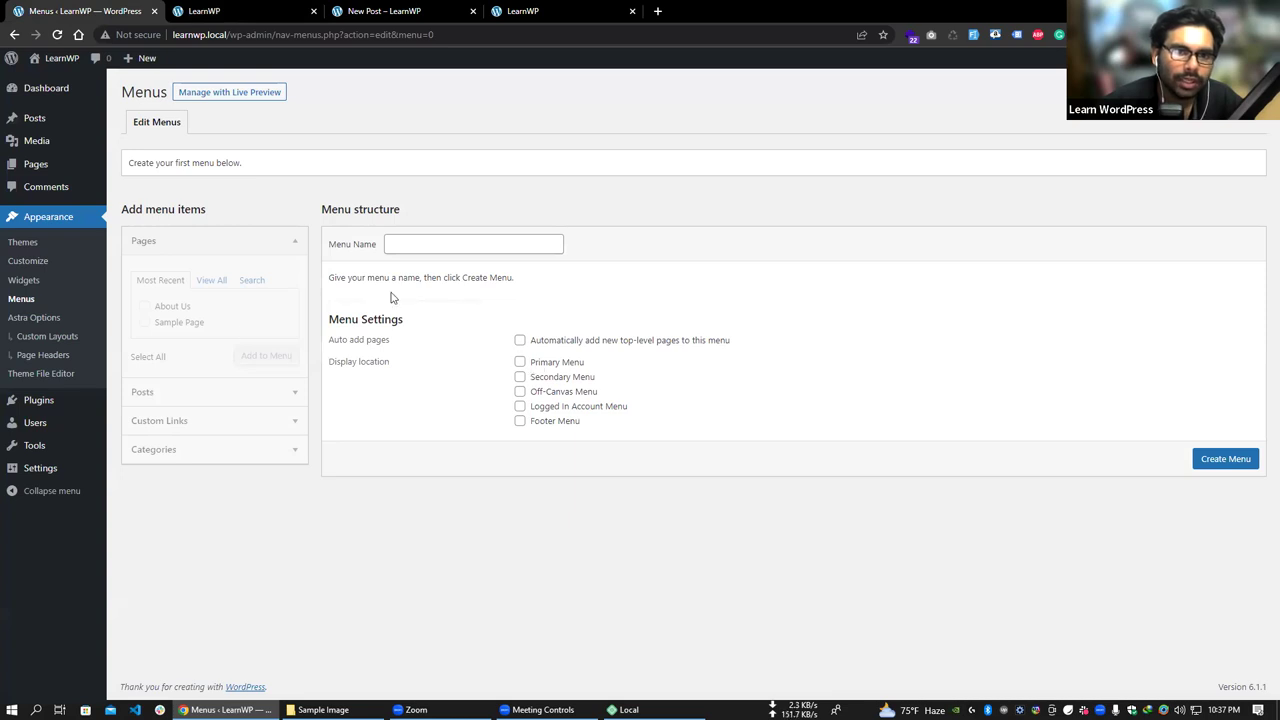
- Fill the new menu's name field with 'Main Menu'
click(410, 243)
click(450, 232)
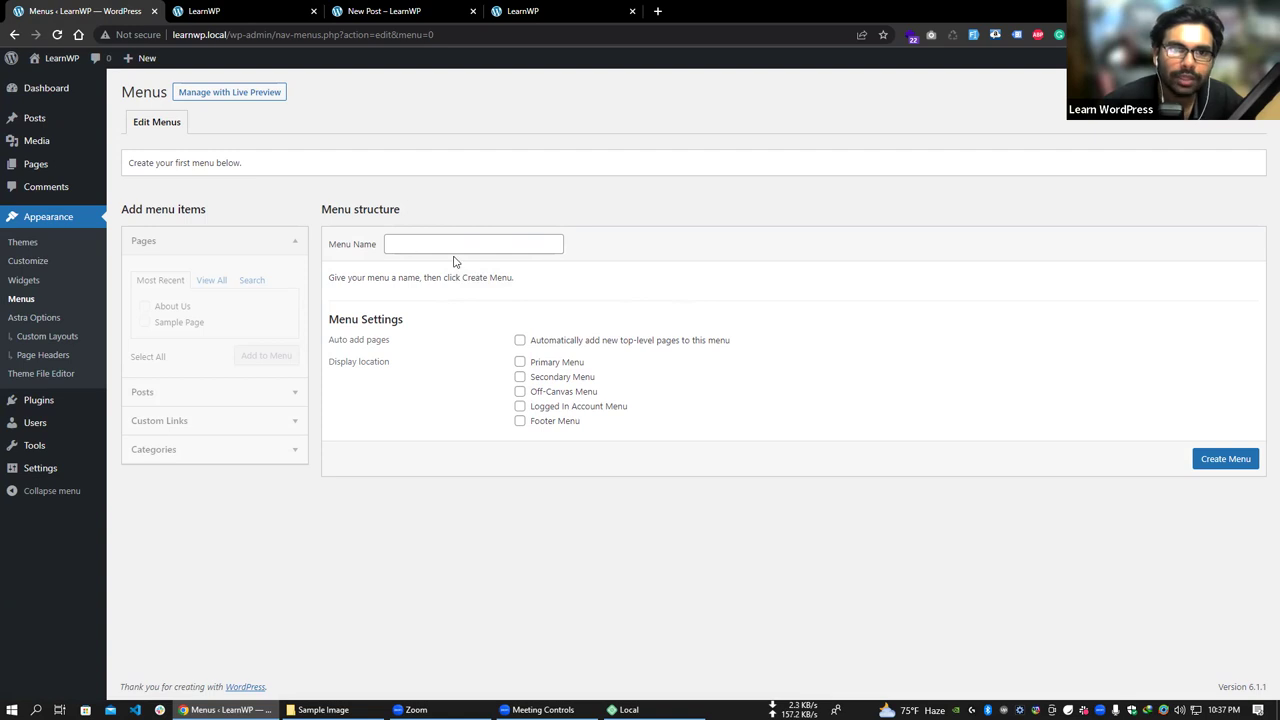
click(432, 241)
- Create the Main Menu and add the About Us page to it
click(489, 271)
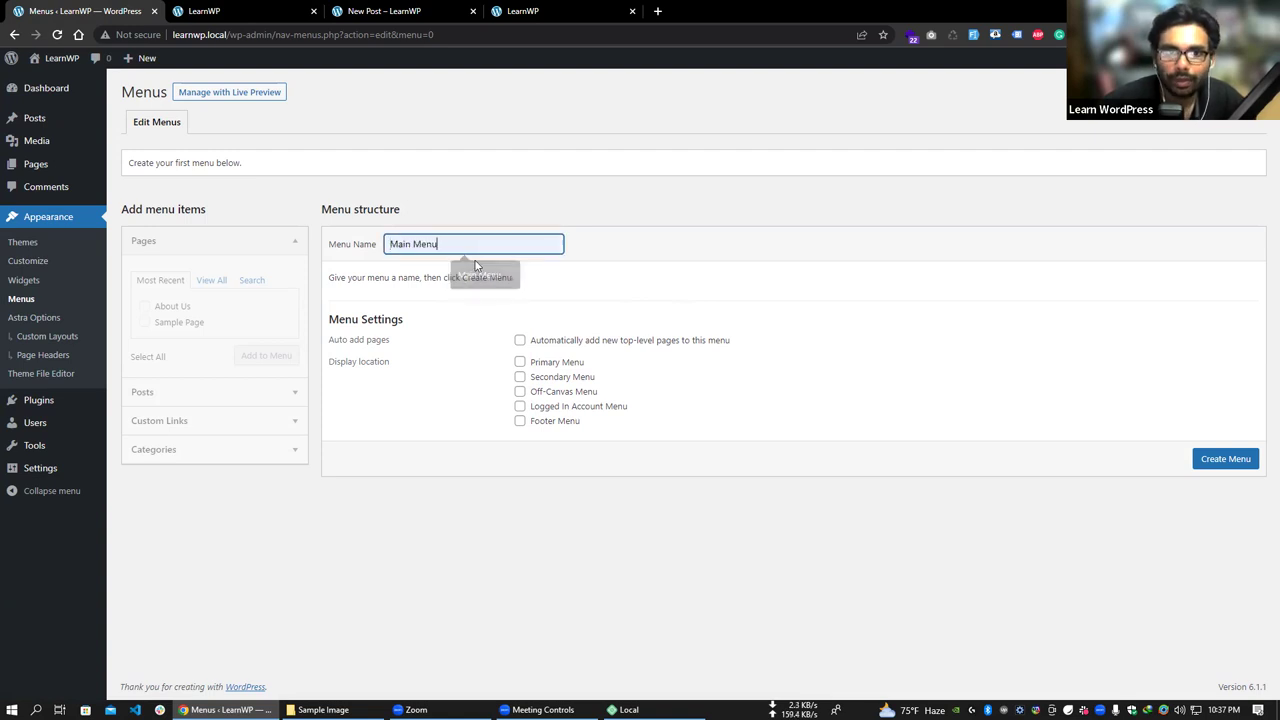
click(1224, 461)
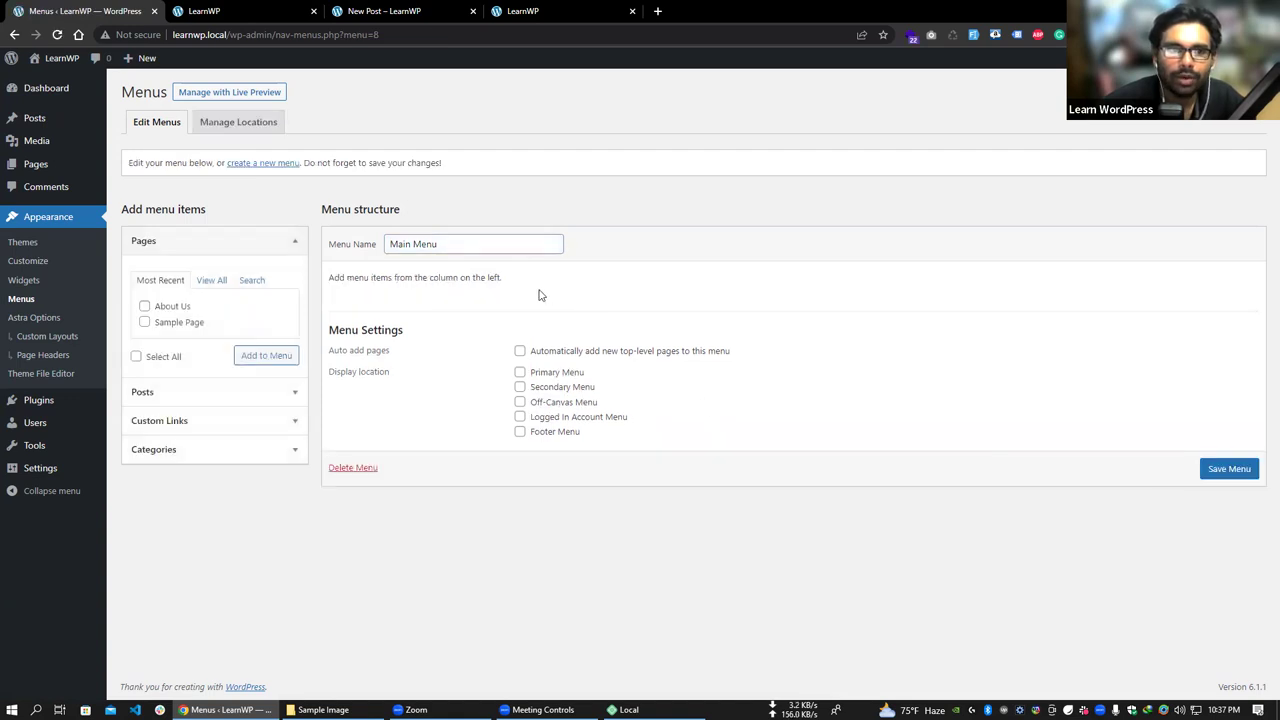
click(145, 307)
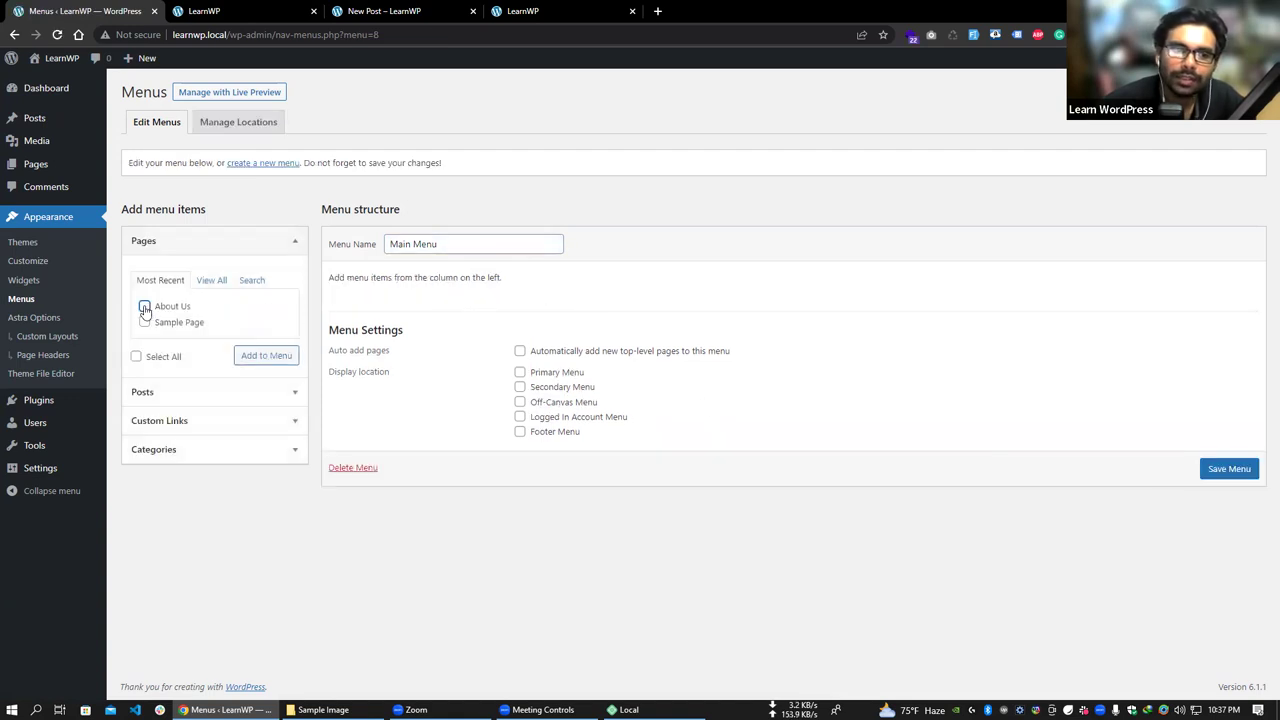
click(250, 358)
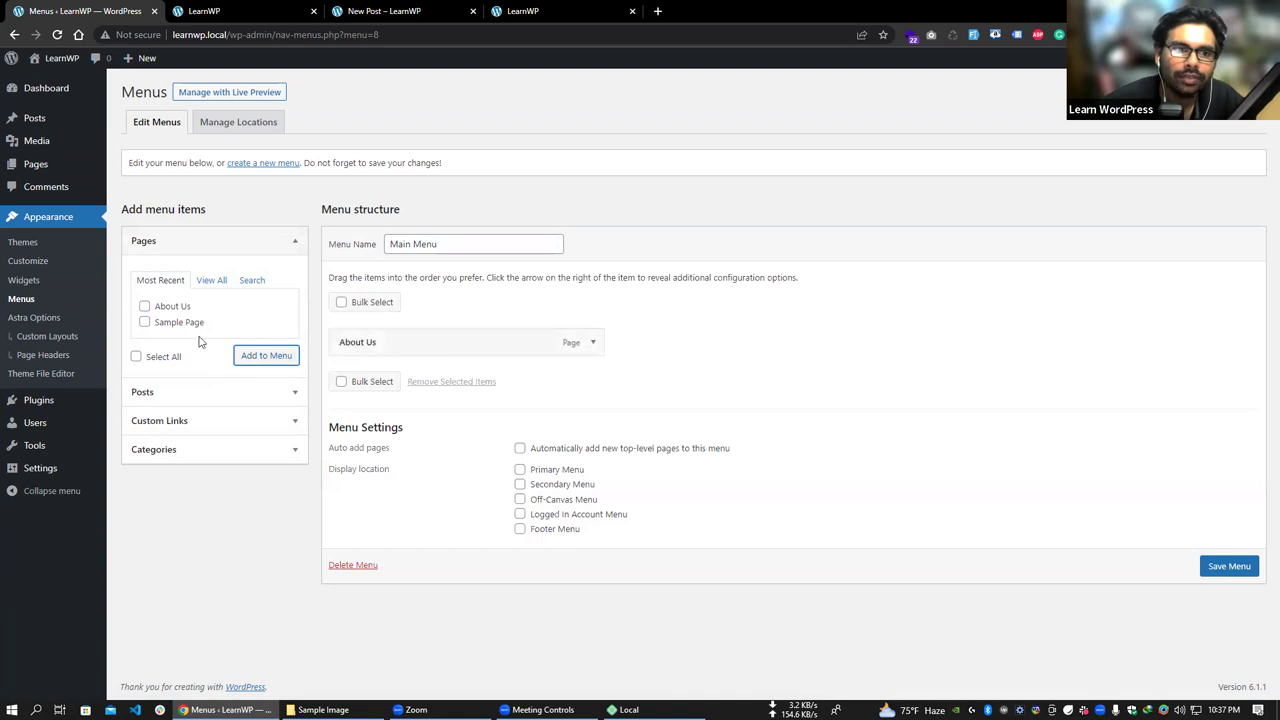
click(237, 423)
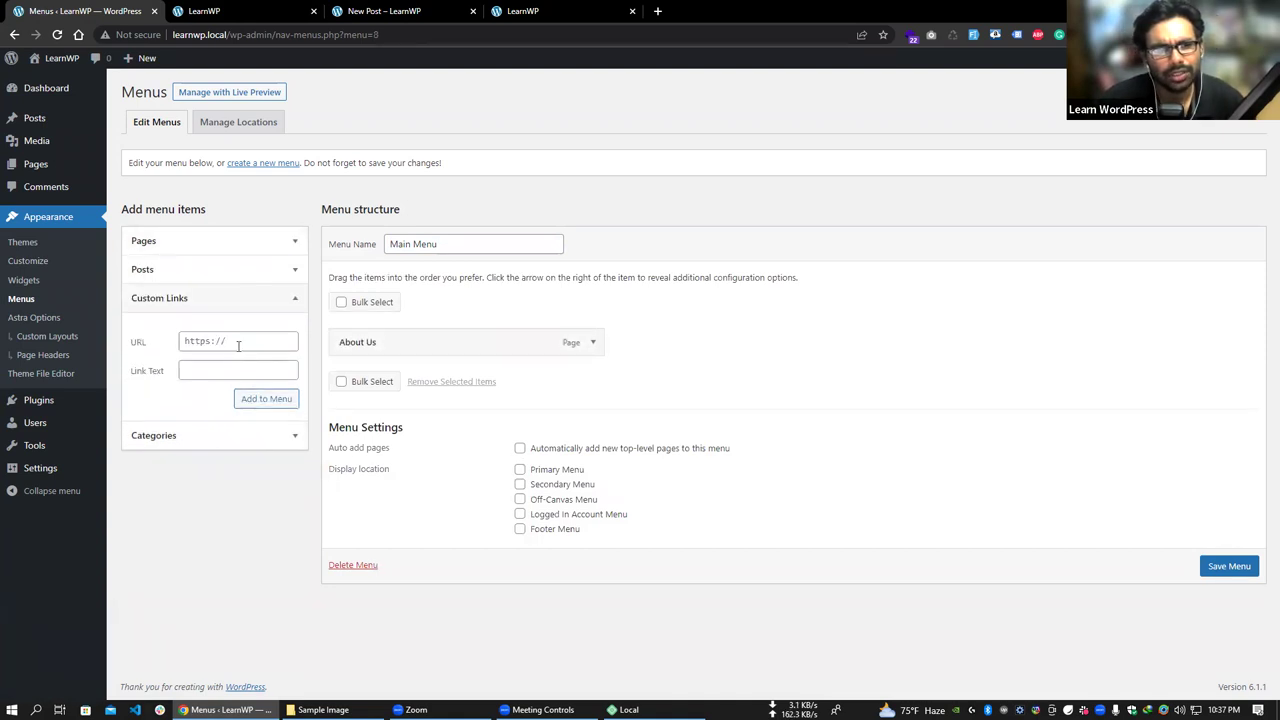
click(214, 368)
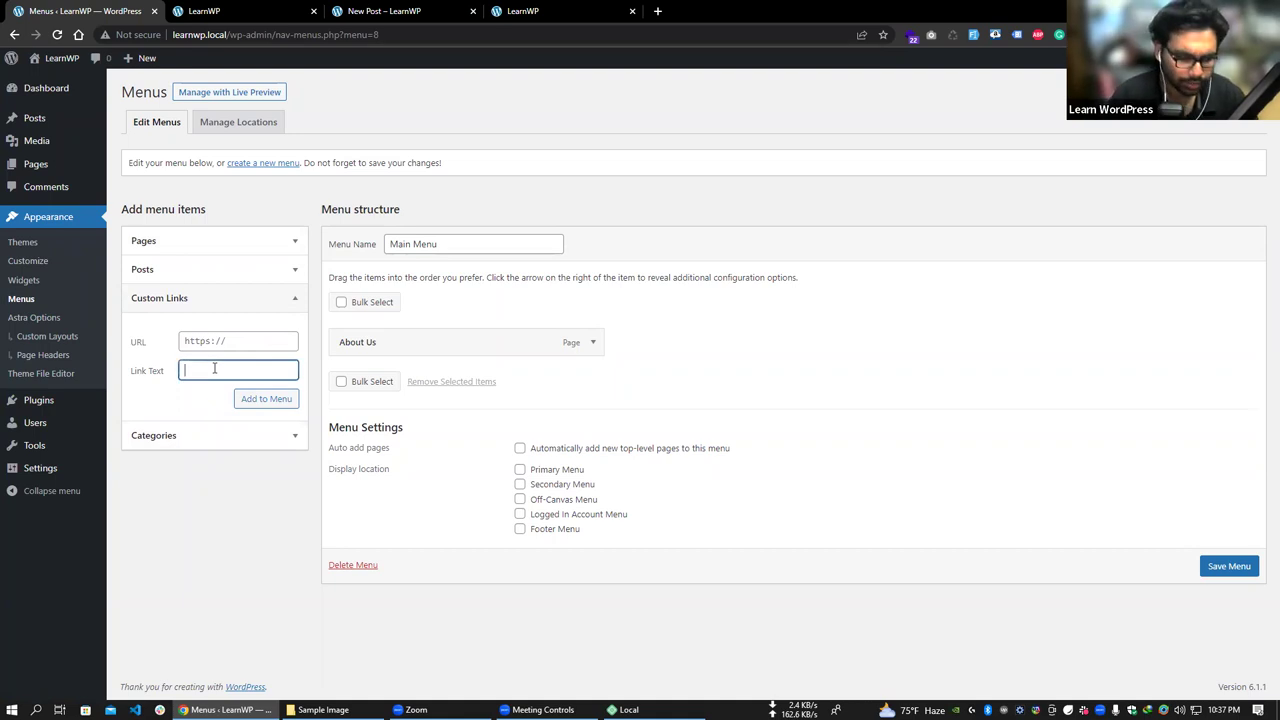
text(Google)
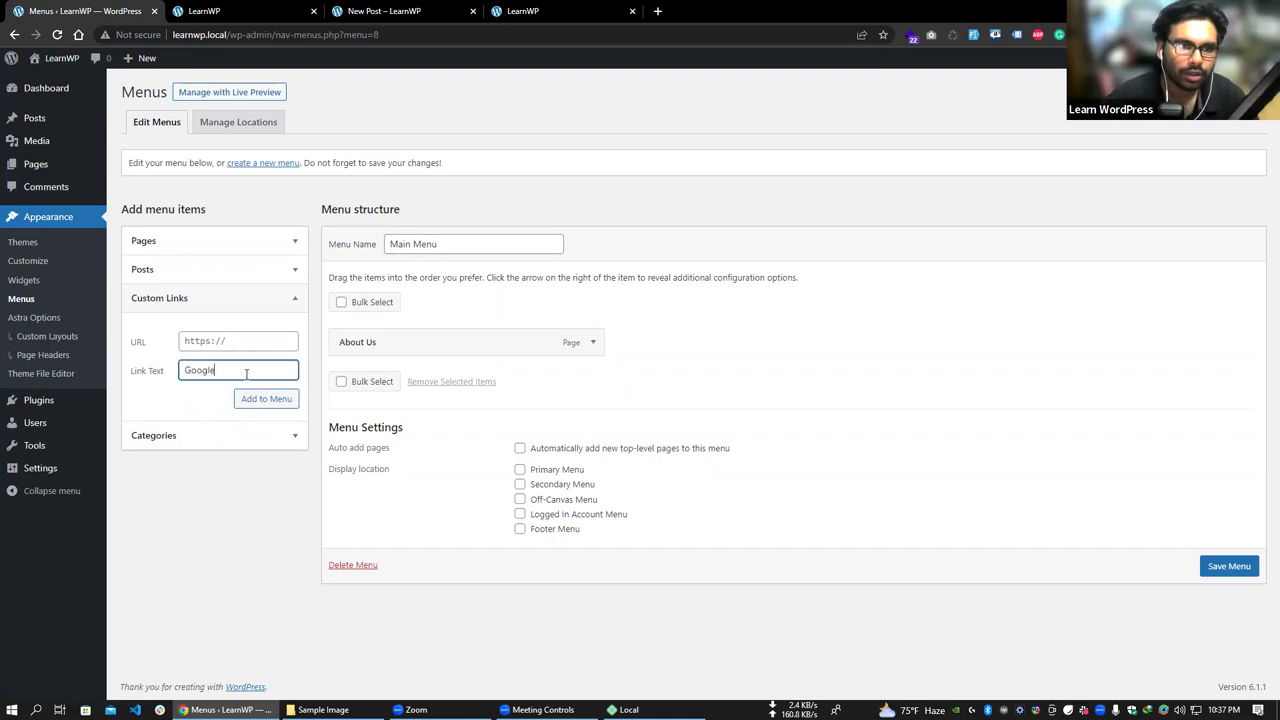
click(239, 340)
text(ht)
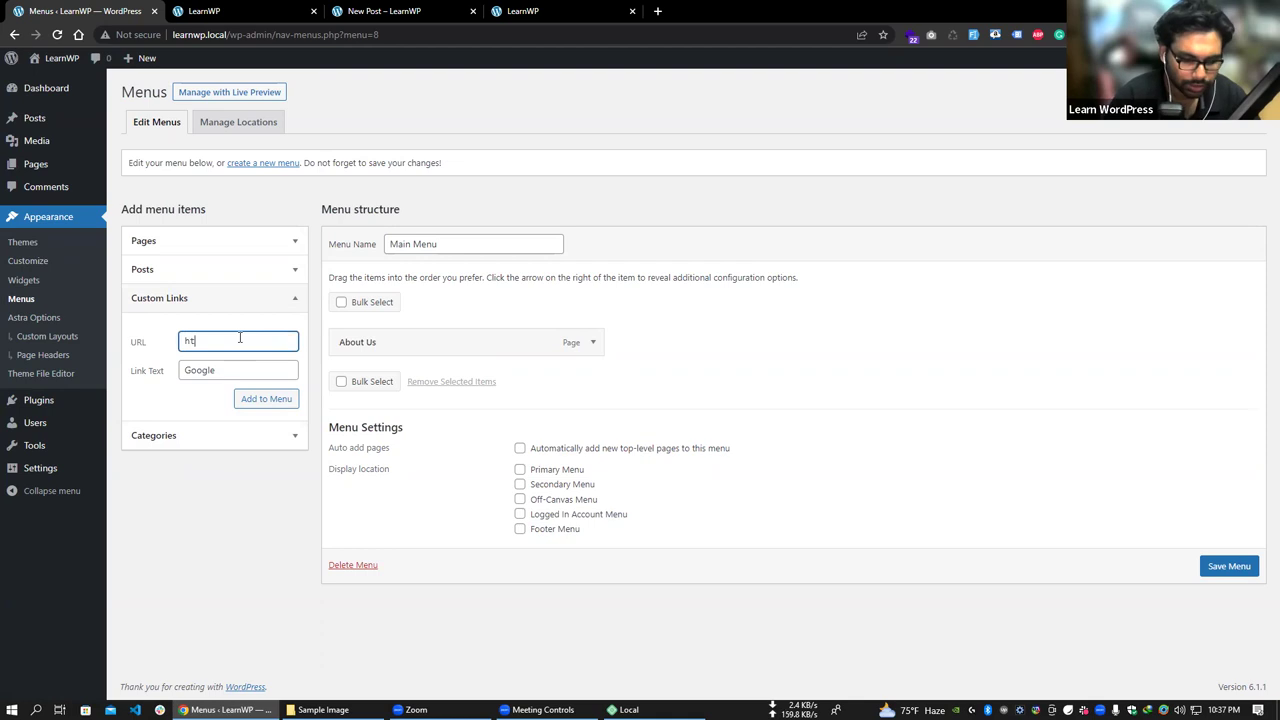
text(tps://g)
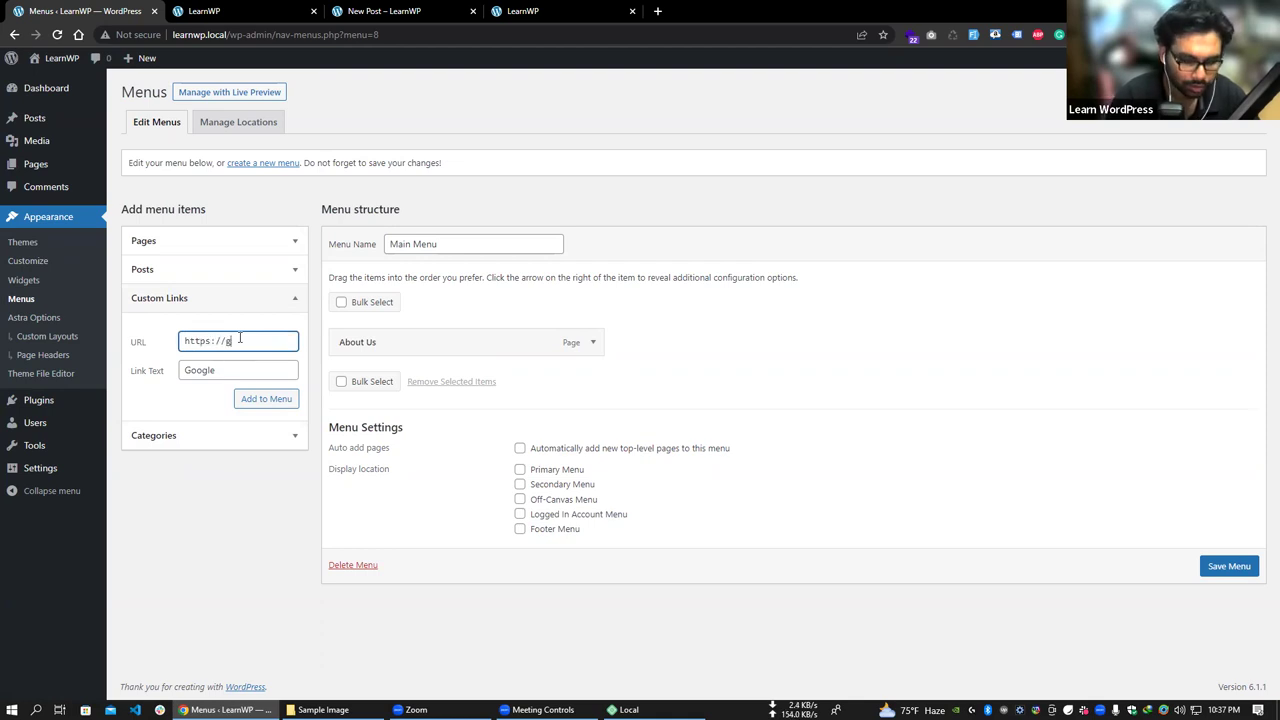
text(oogle.com)
click(266, 400)
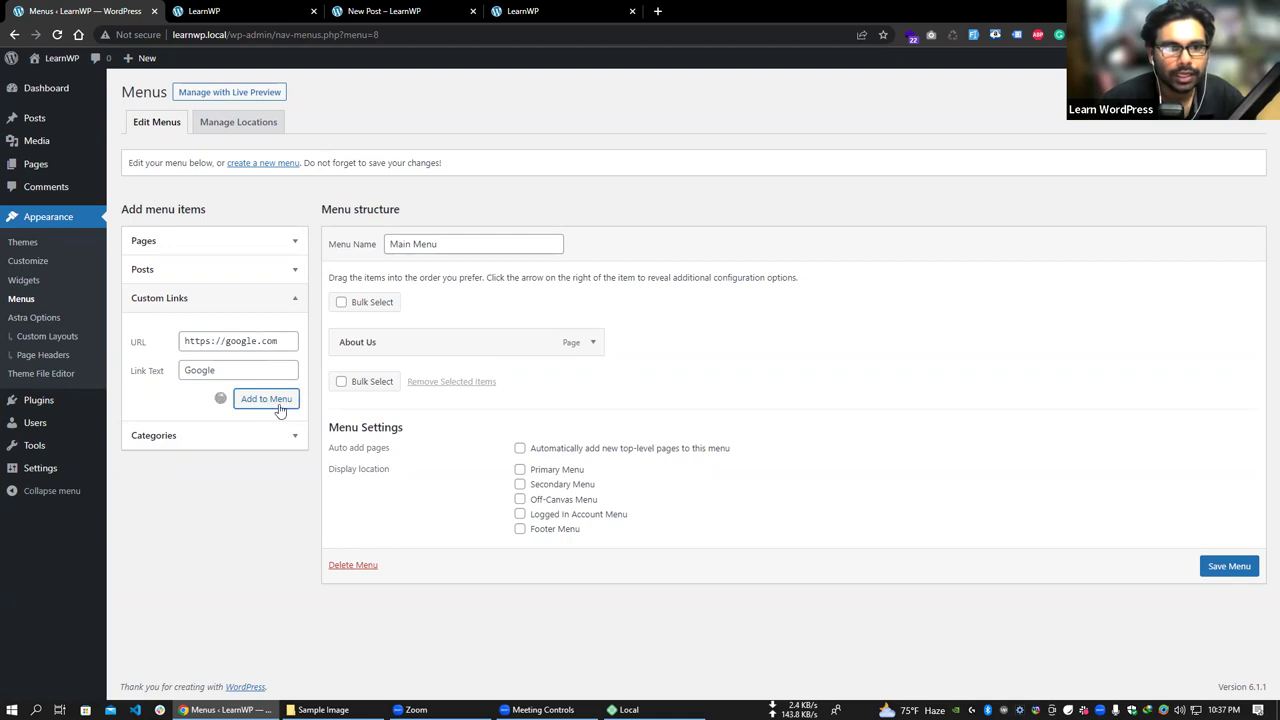
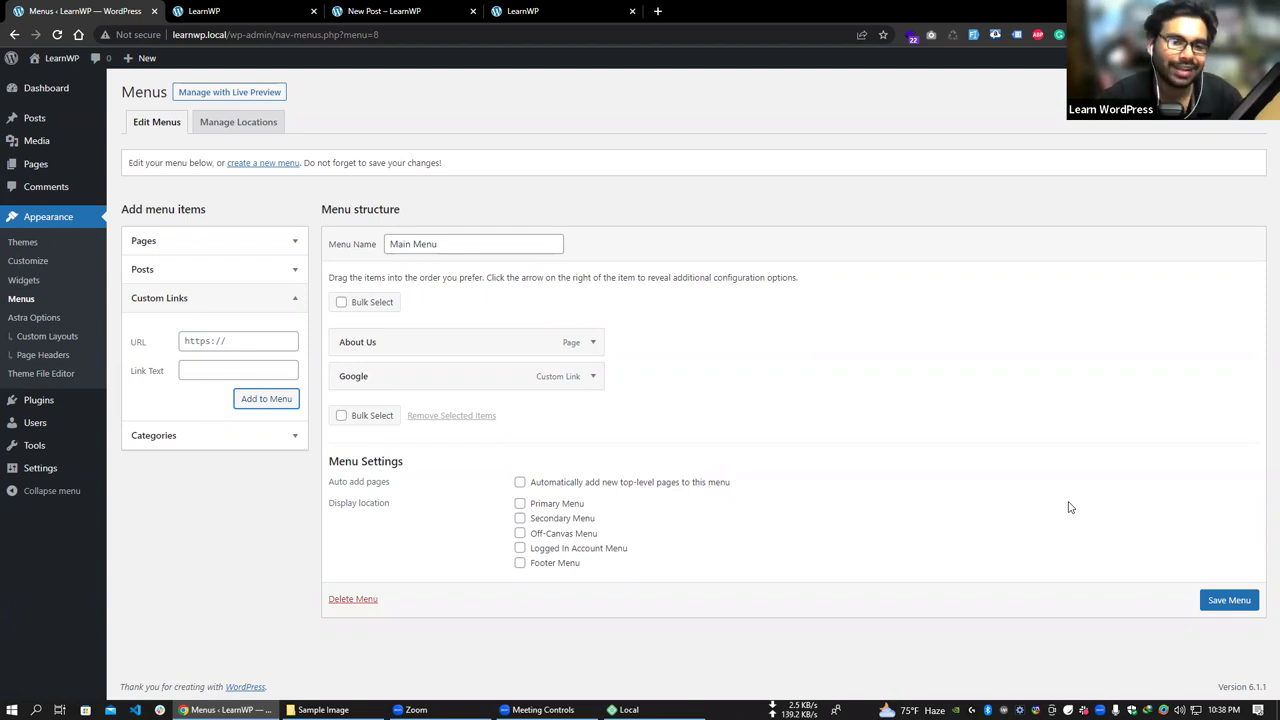
- Assign the Main Menu to the Primary Menu location, save it, and reload the live site
click(557, 504)
click(1228, 602)
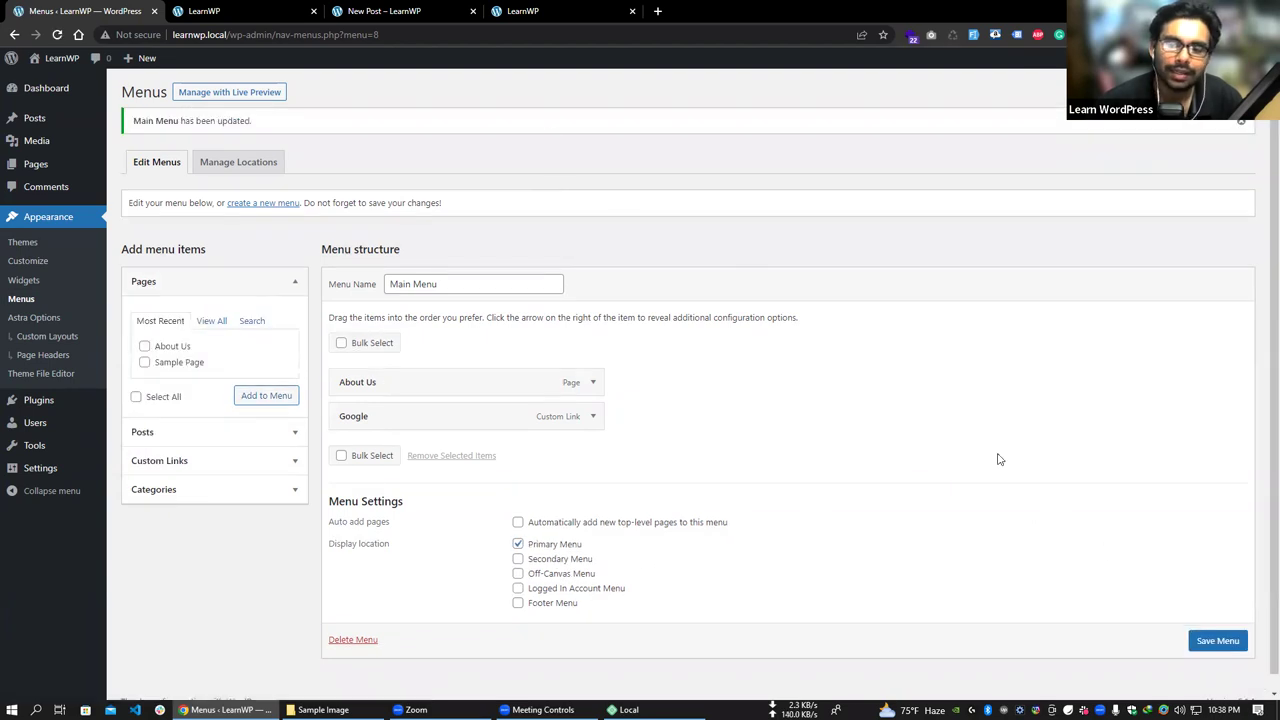
click(240, 11)
right_click(242, 10)
click(290, 86)
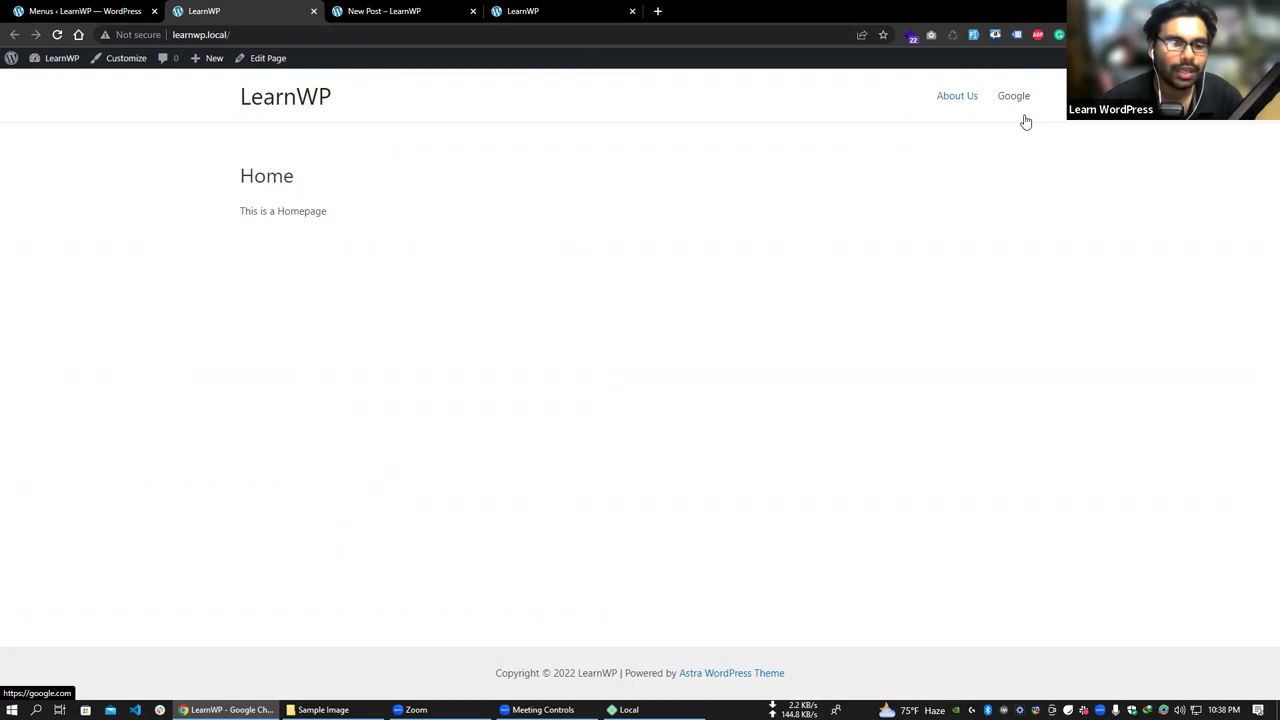
- Switch between the menu editor and the live site to test the About Us and Google links
click(94, 11)
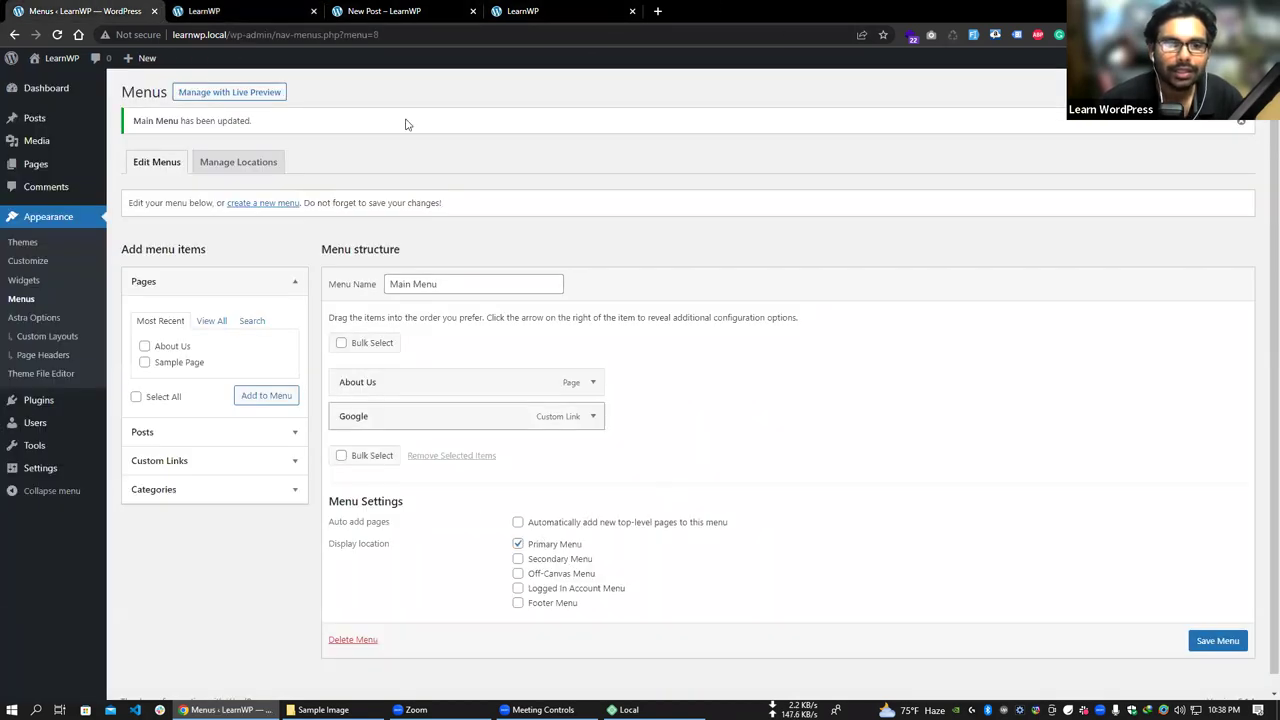
click(250, 11)
click(120, 11)
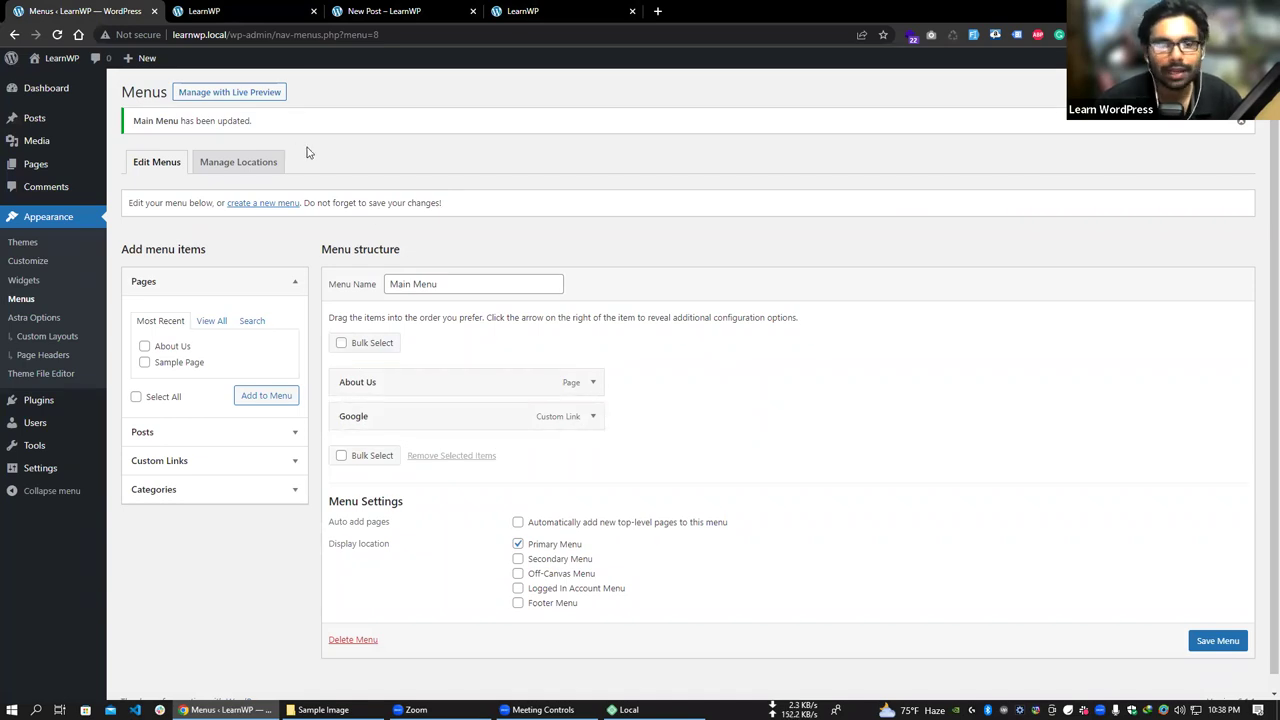
click(250, 11)
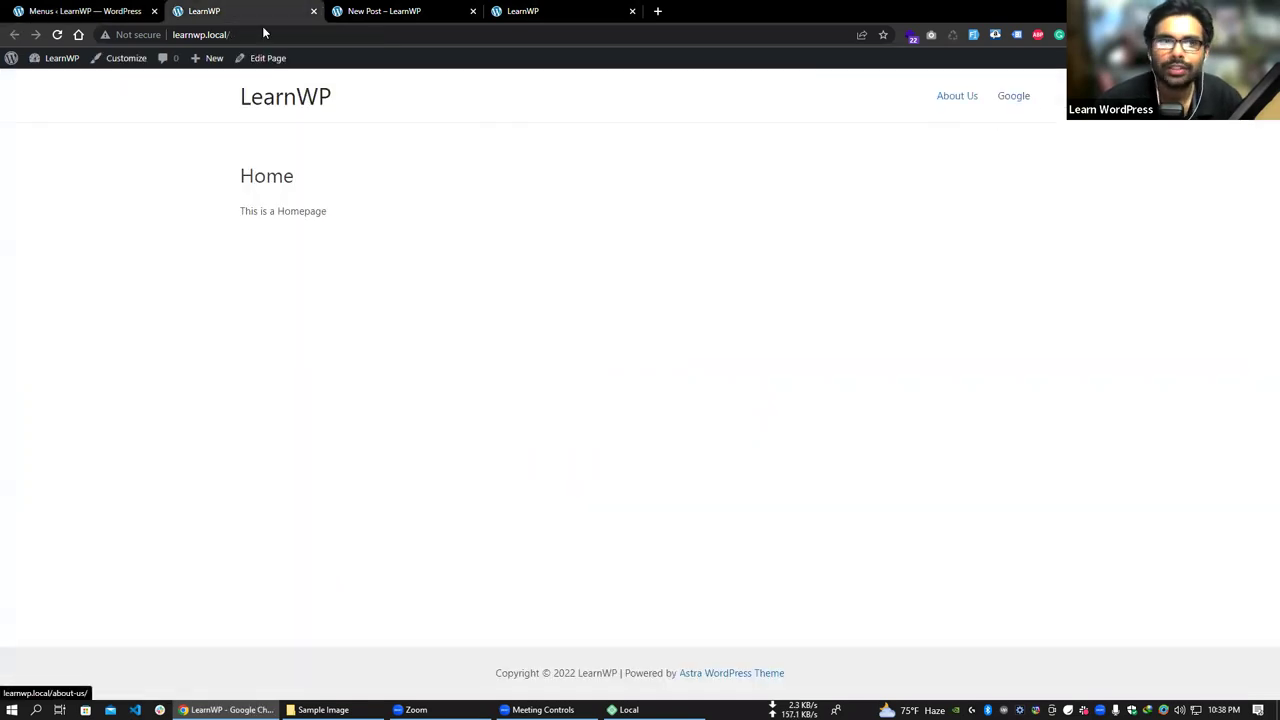
click(85, 11)
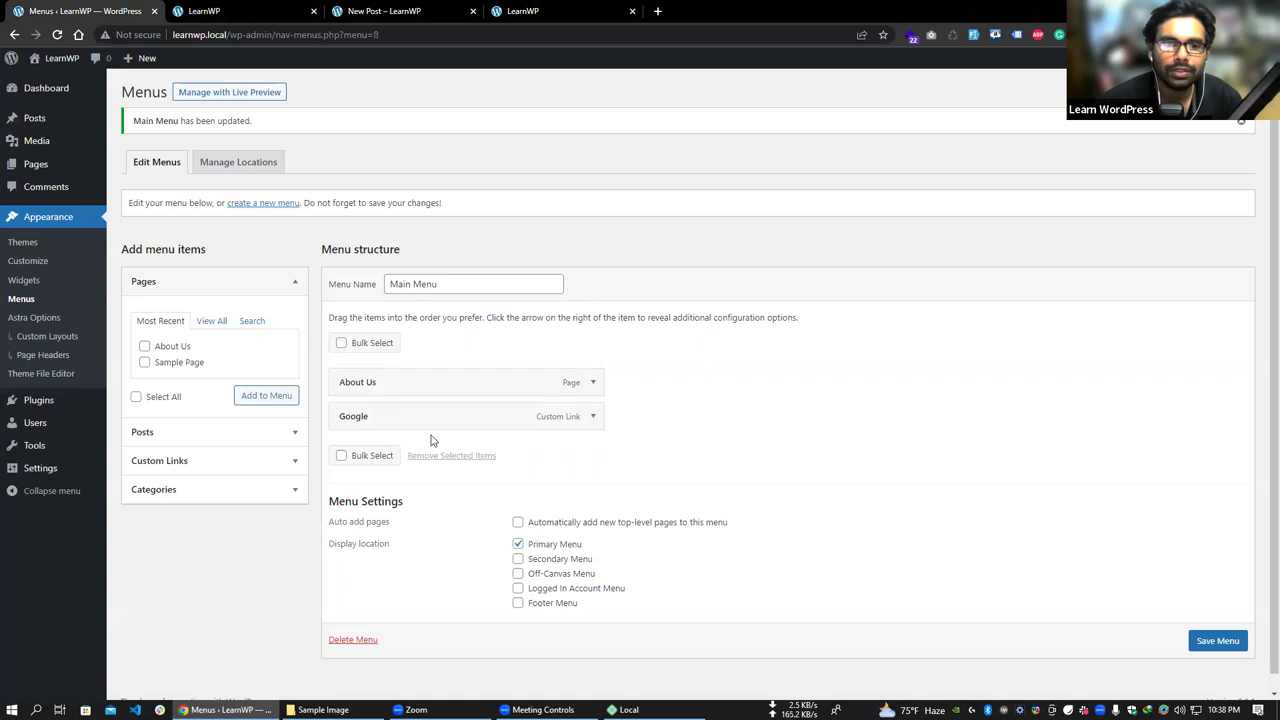
click(250, 11)
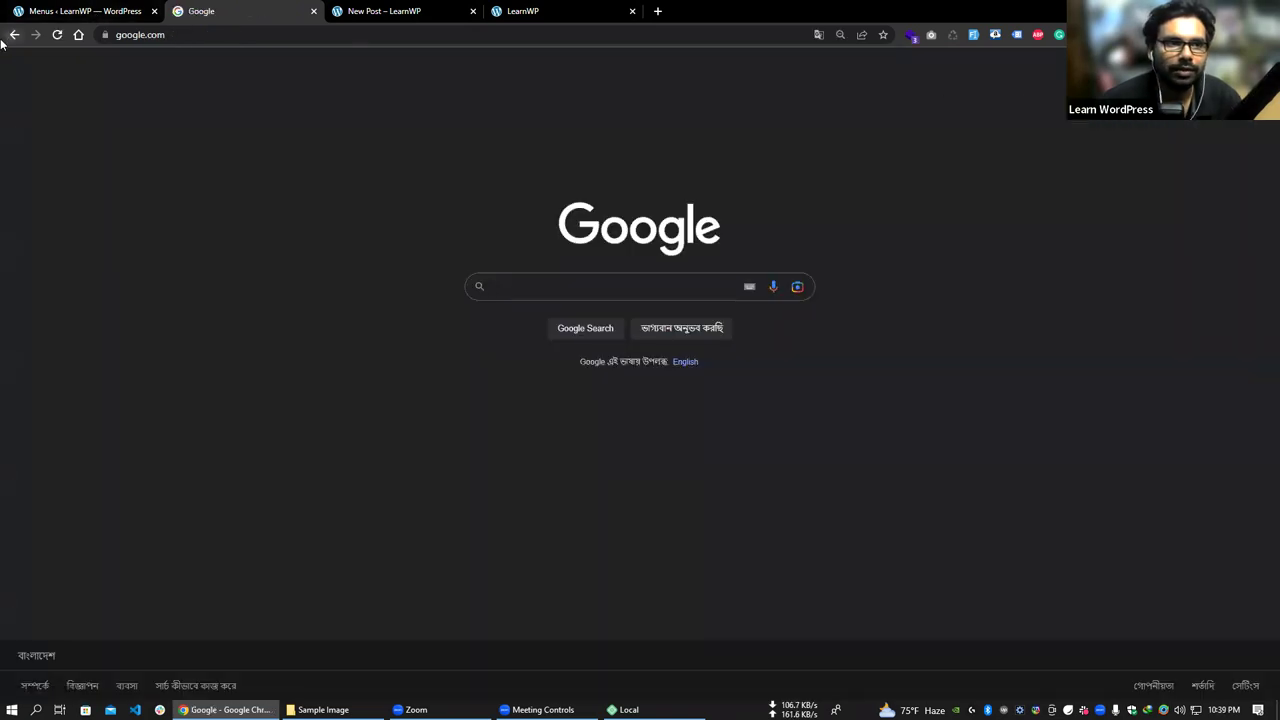
click(14, 34)
key(ctrl+1)
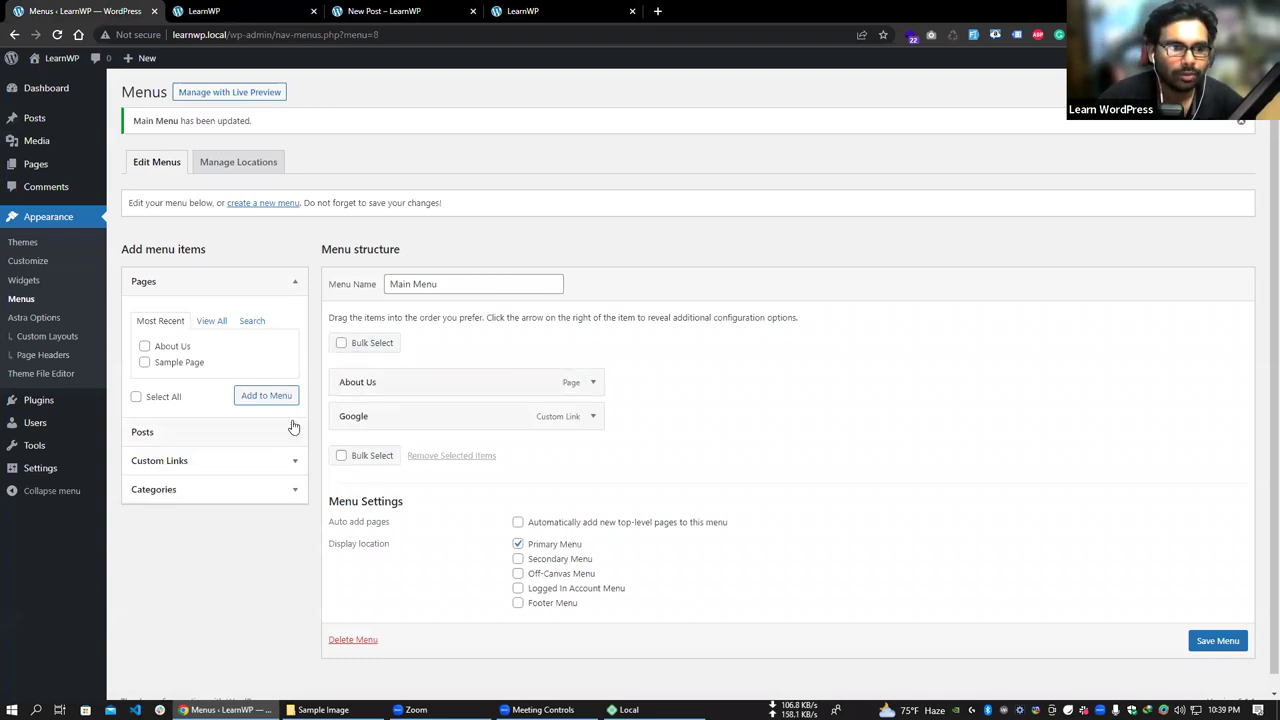
- Add the Sample Page and Home pages to the Main Menu from View All
click(213, 321)
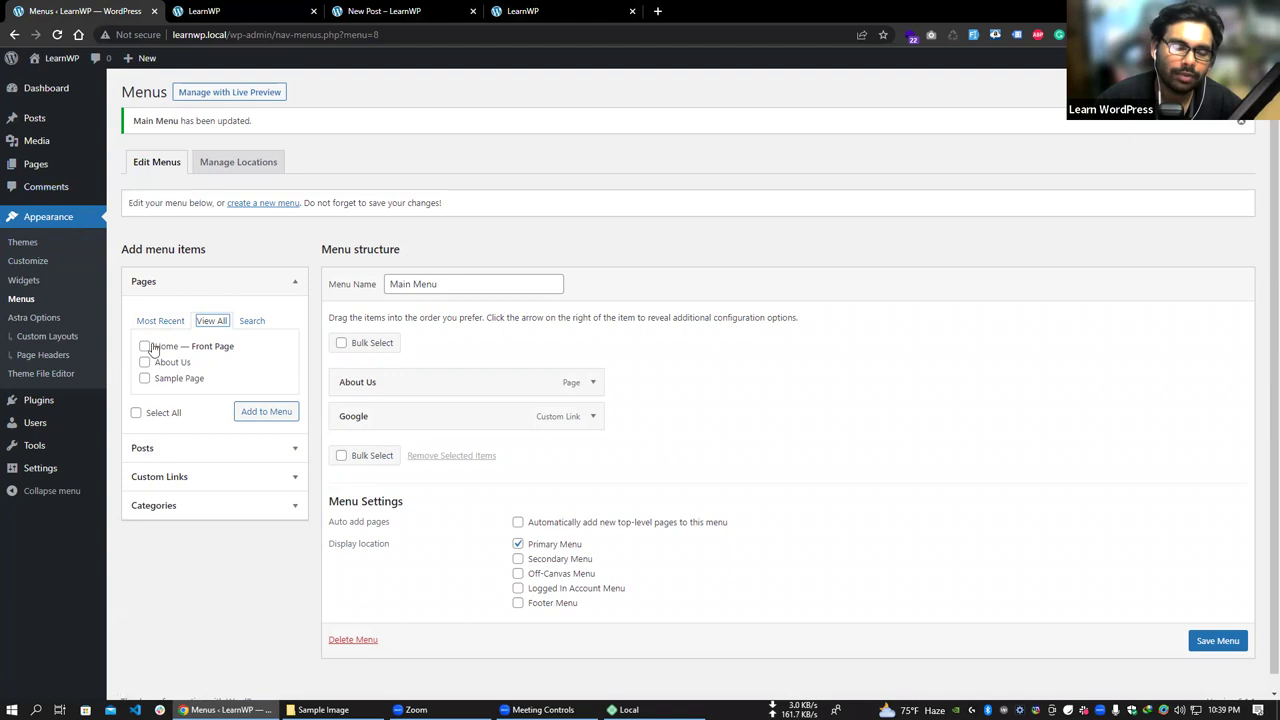
click(144, 378)
click(265, 415)
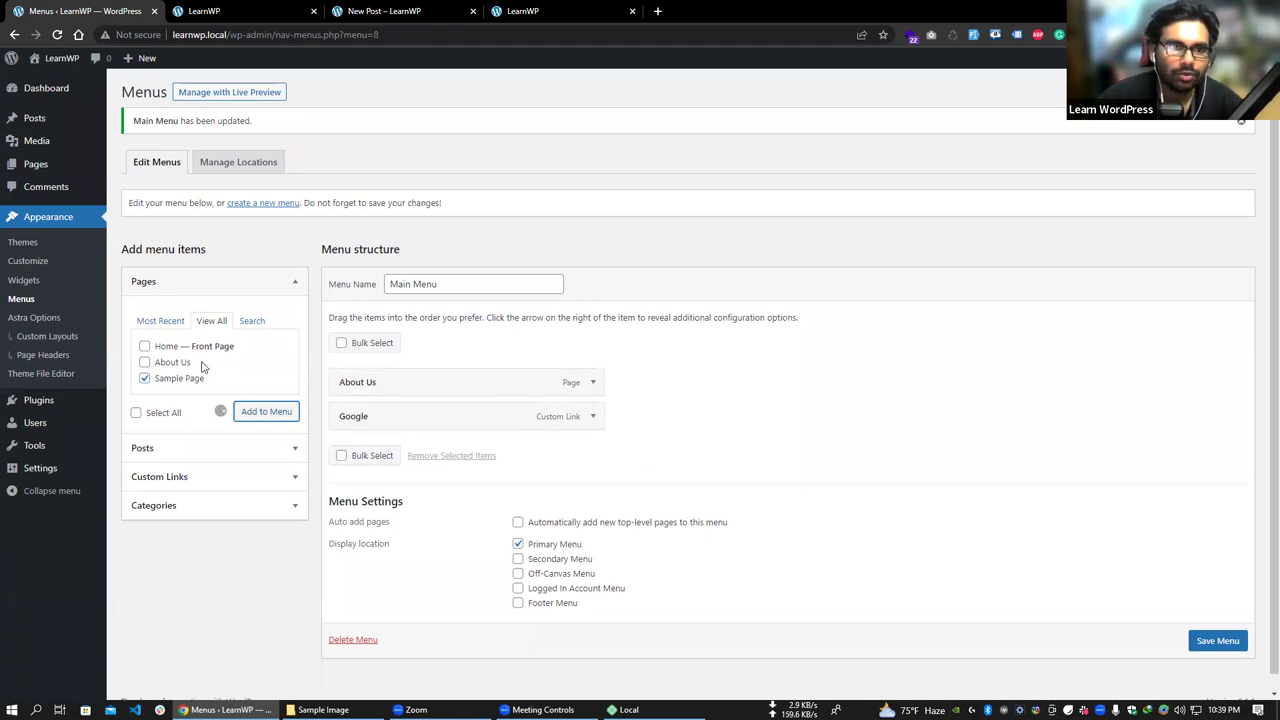
click(145, 347)
click(266, 416)
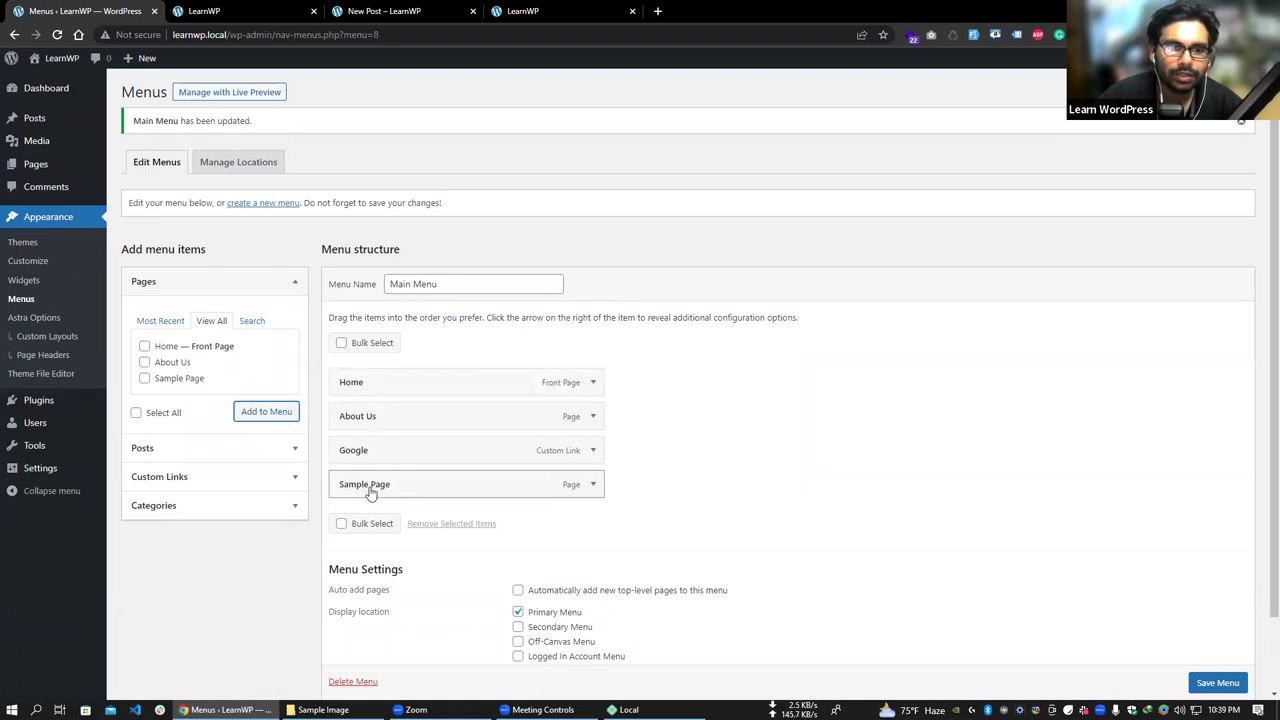
- Save the updated menu and reload the live site to check the new items
scroll(1243, 692, down, 1)
click(1216, 672)
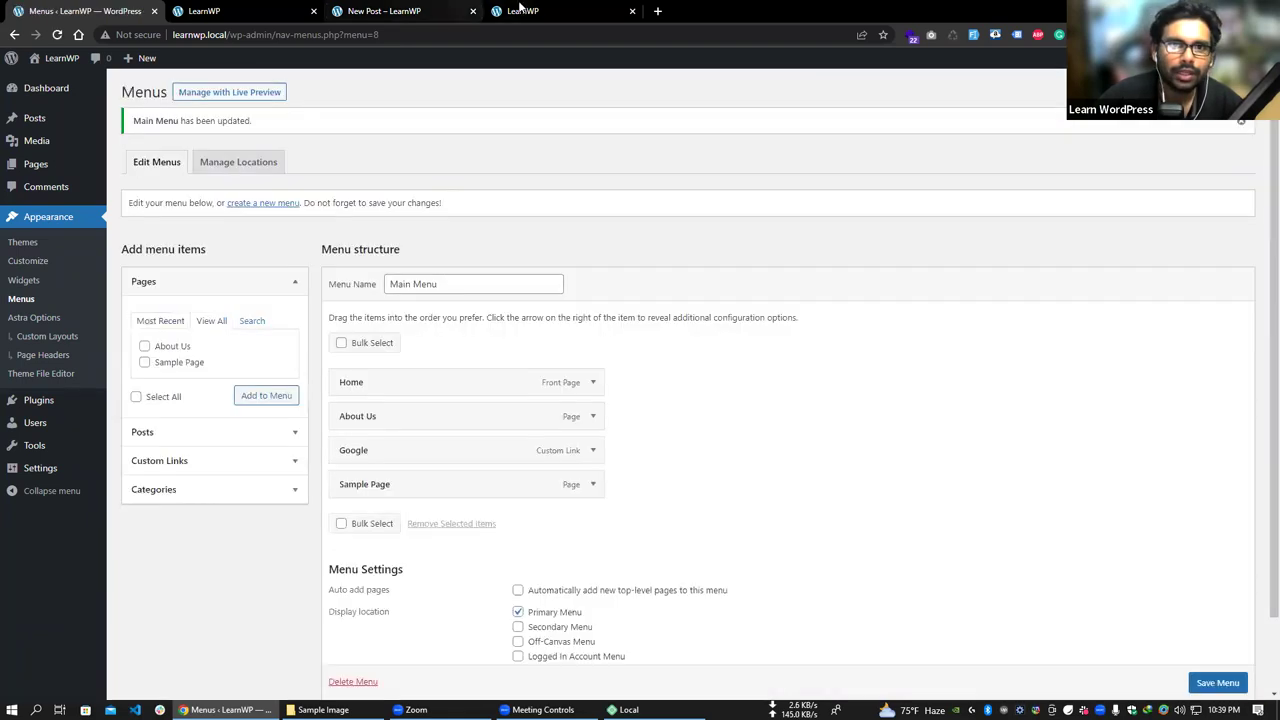
click(545, 11)
right_click(545, 11)
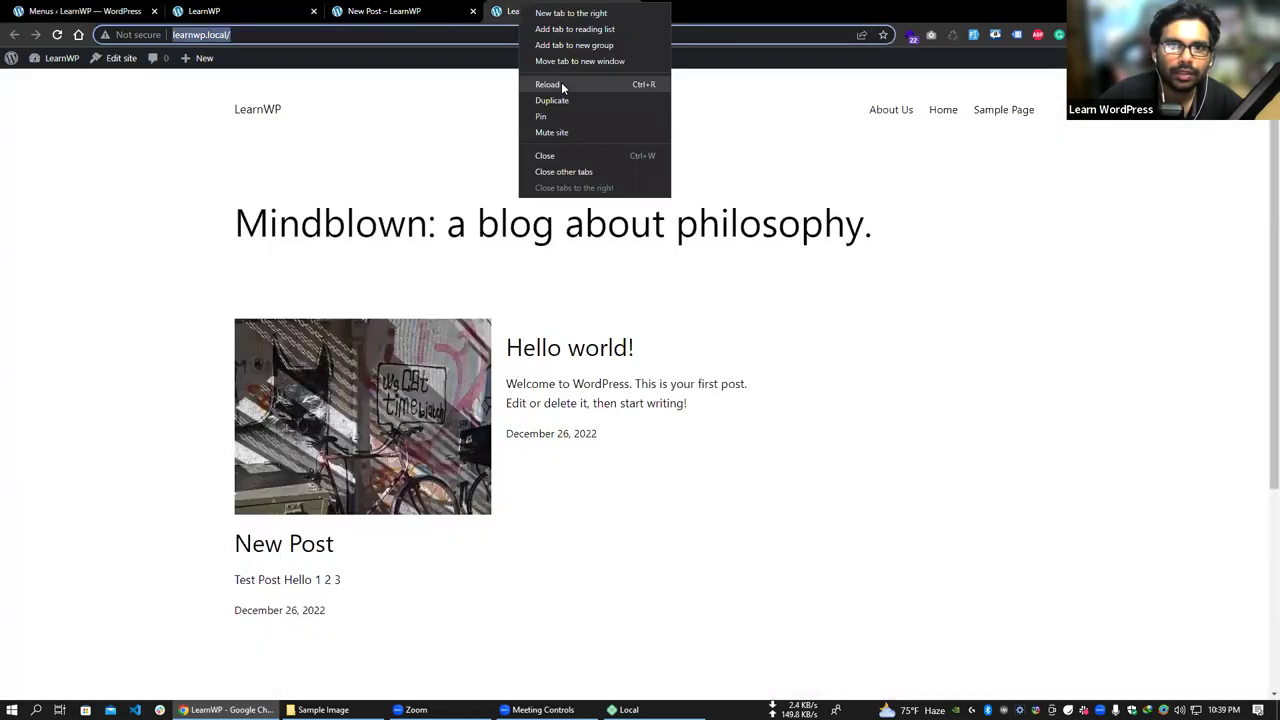
click(561, 82)
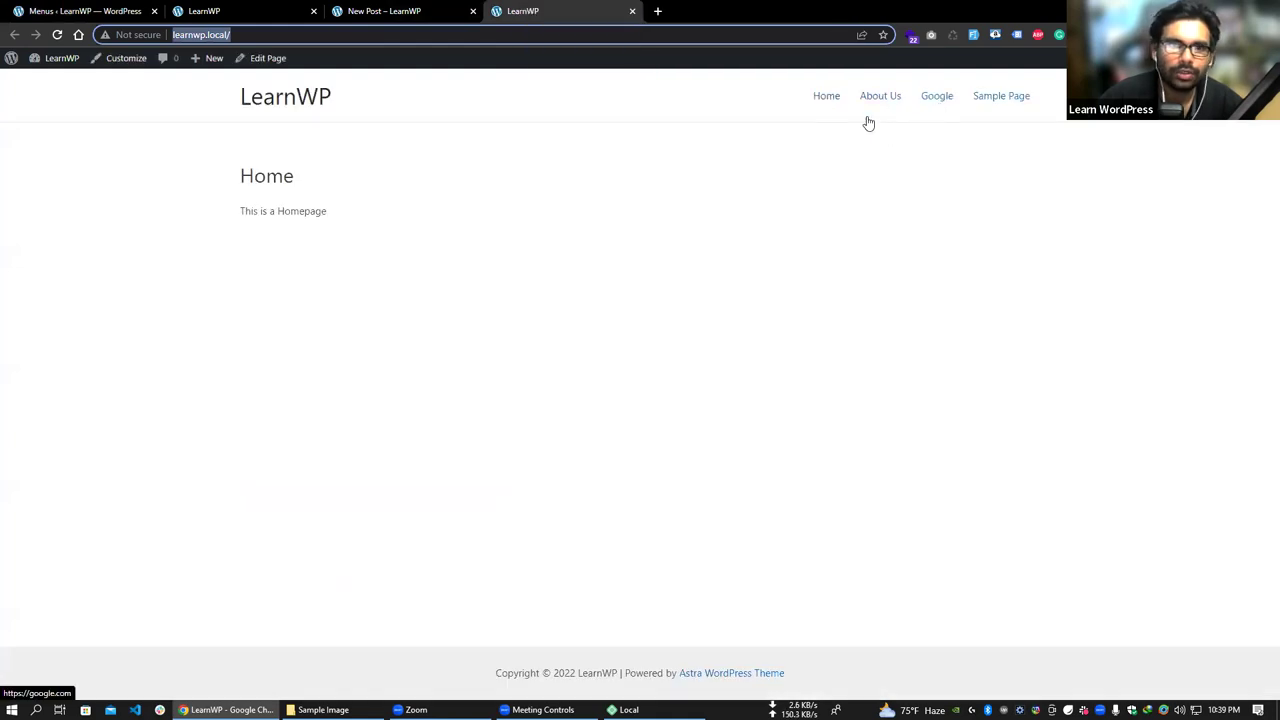
click(60, 10)
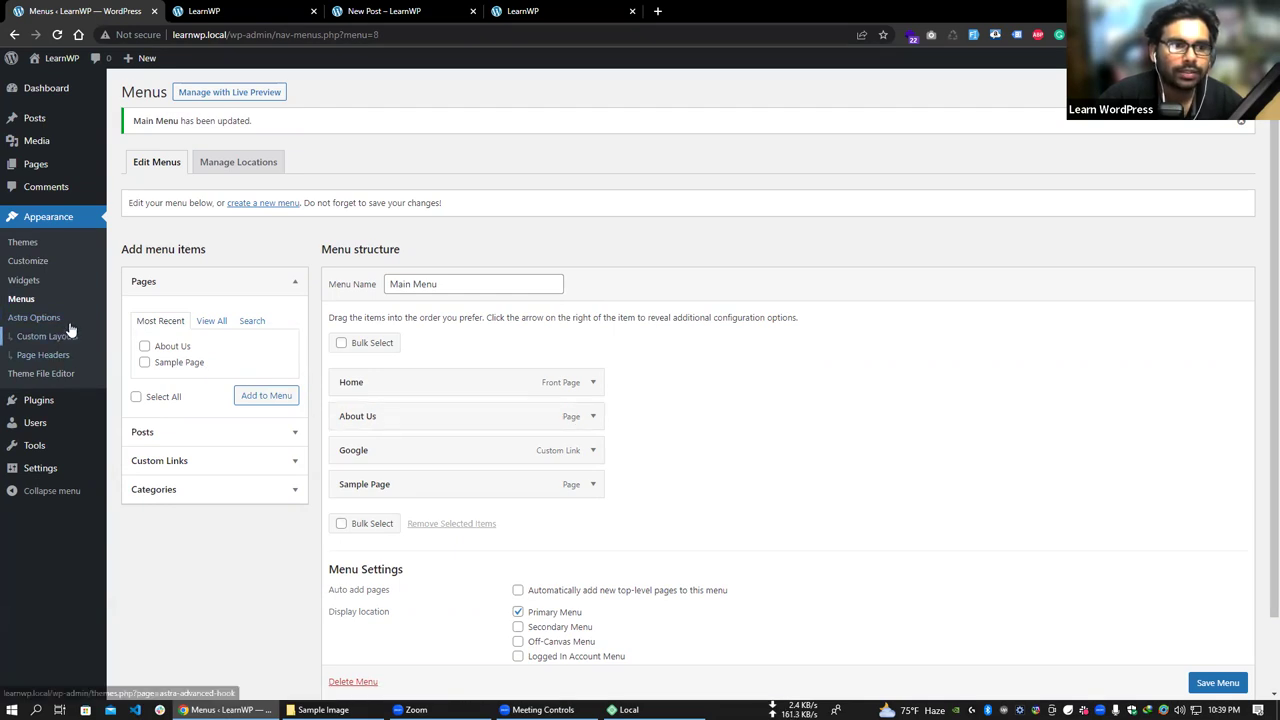
mouse_move(26, 393)
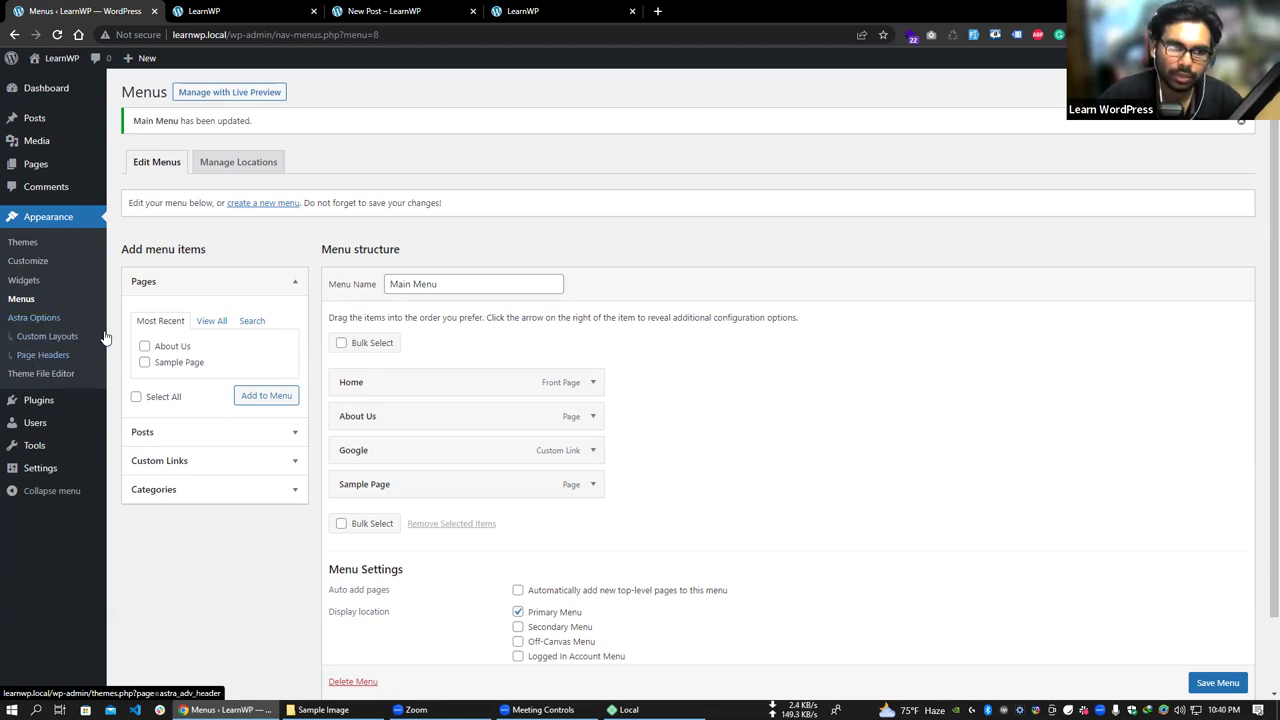
- Open Appearance > Theme File Editor and choose Twenty Twenty-One in Select theme to edit
click(41, 384)
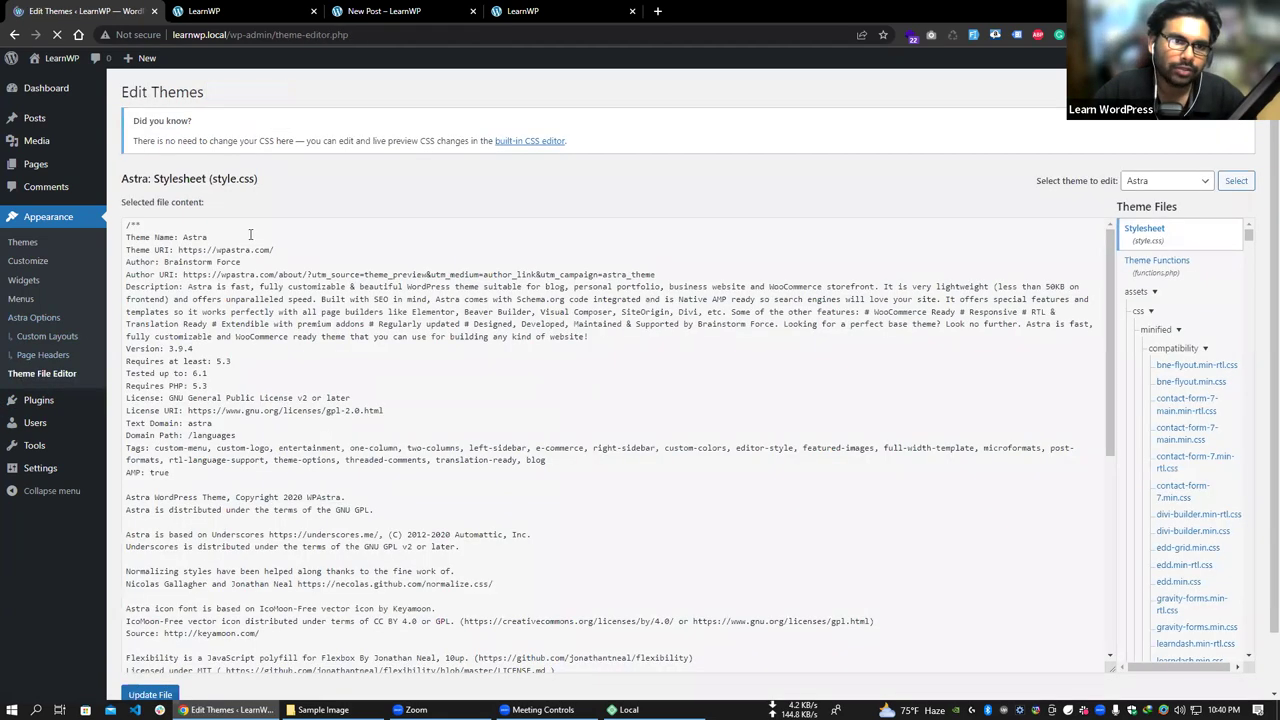
click(1168, 184)
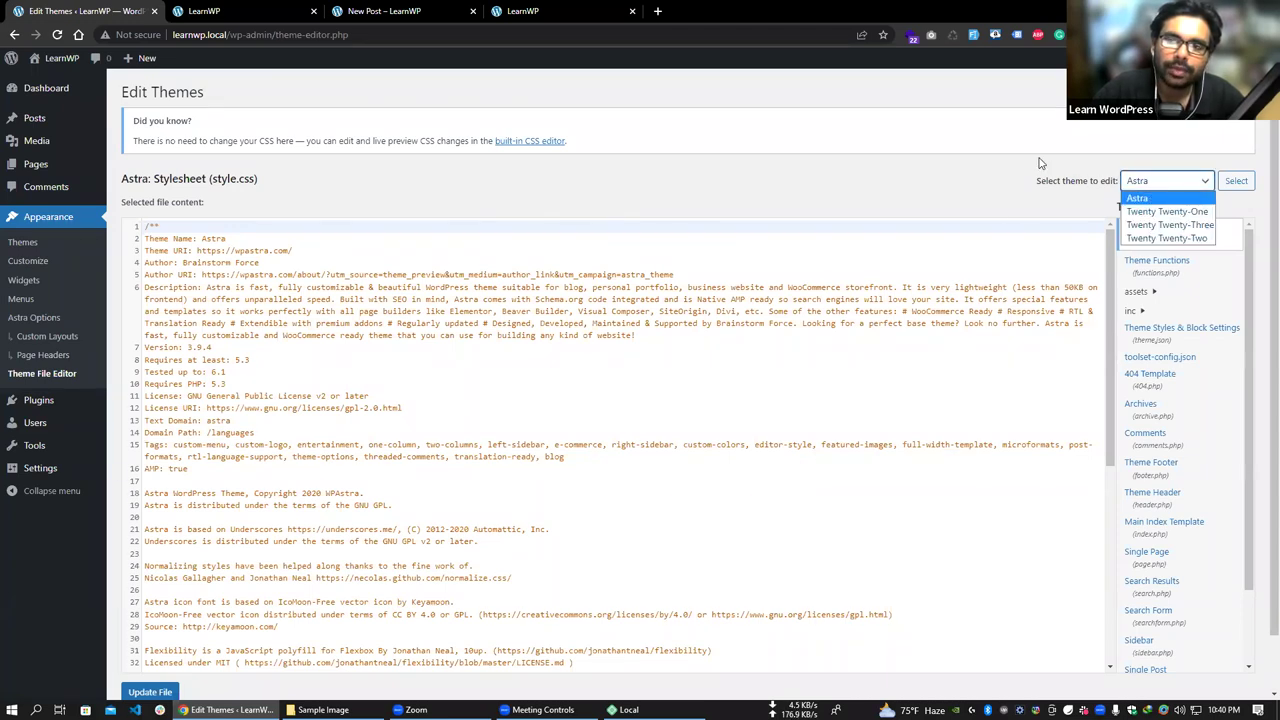
scroll(1165, 315, down, 5)
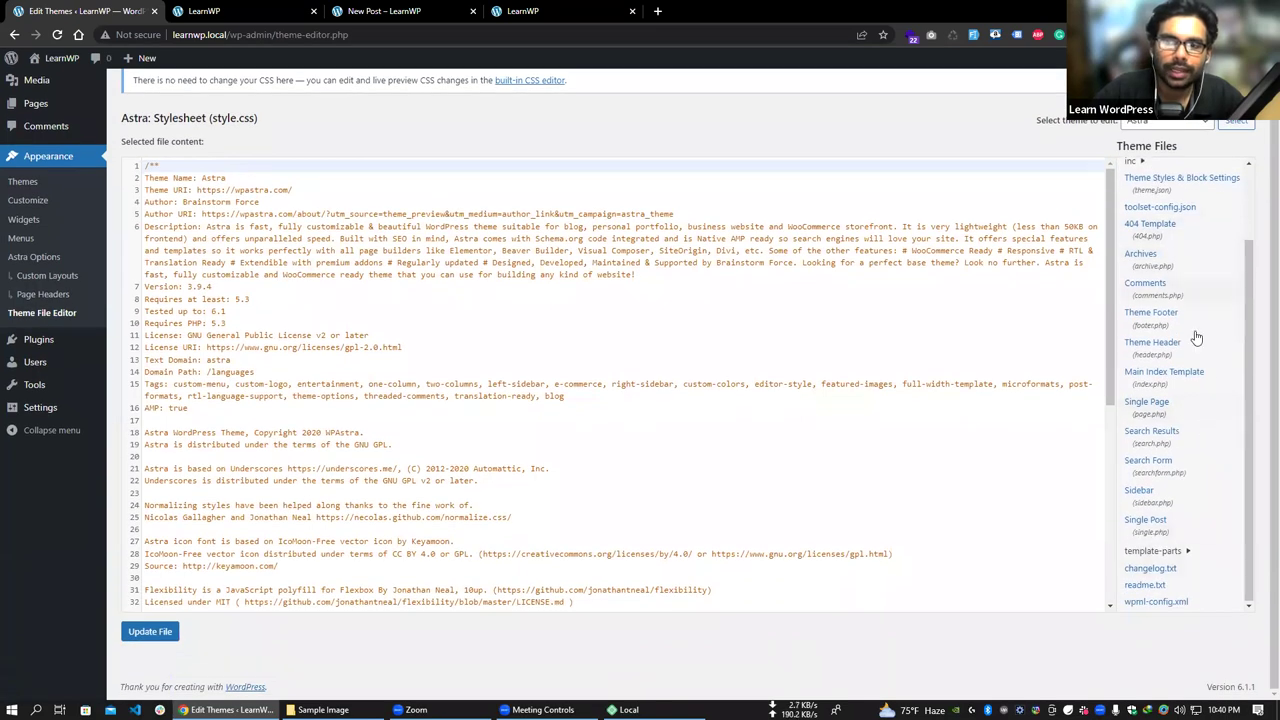
scroll(1196, 338, up, 3)
click(1160, 121)
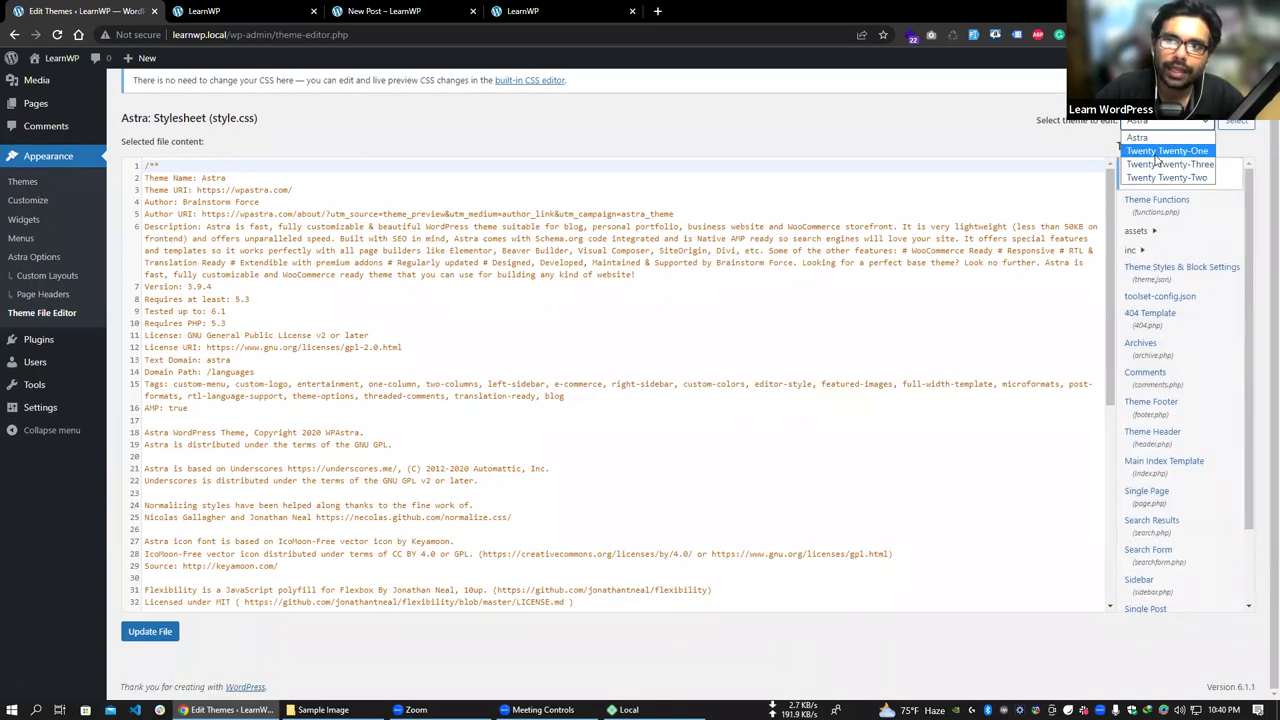
click(1160, 151)
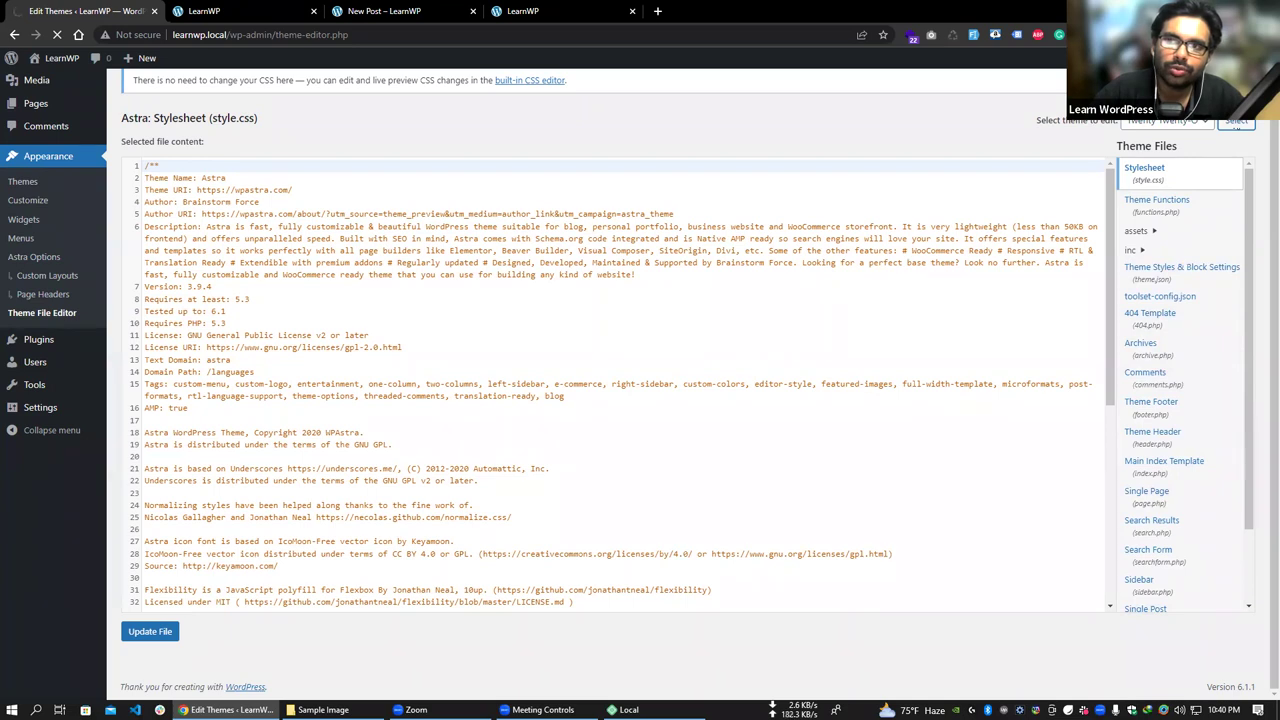
scroll(1180, 238, up, 1)
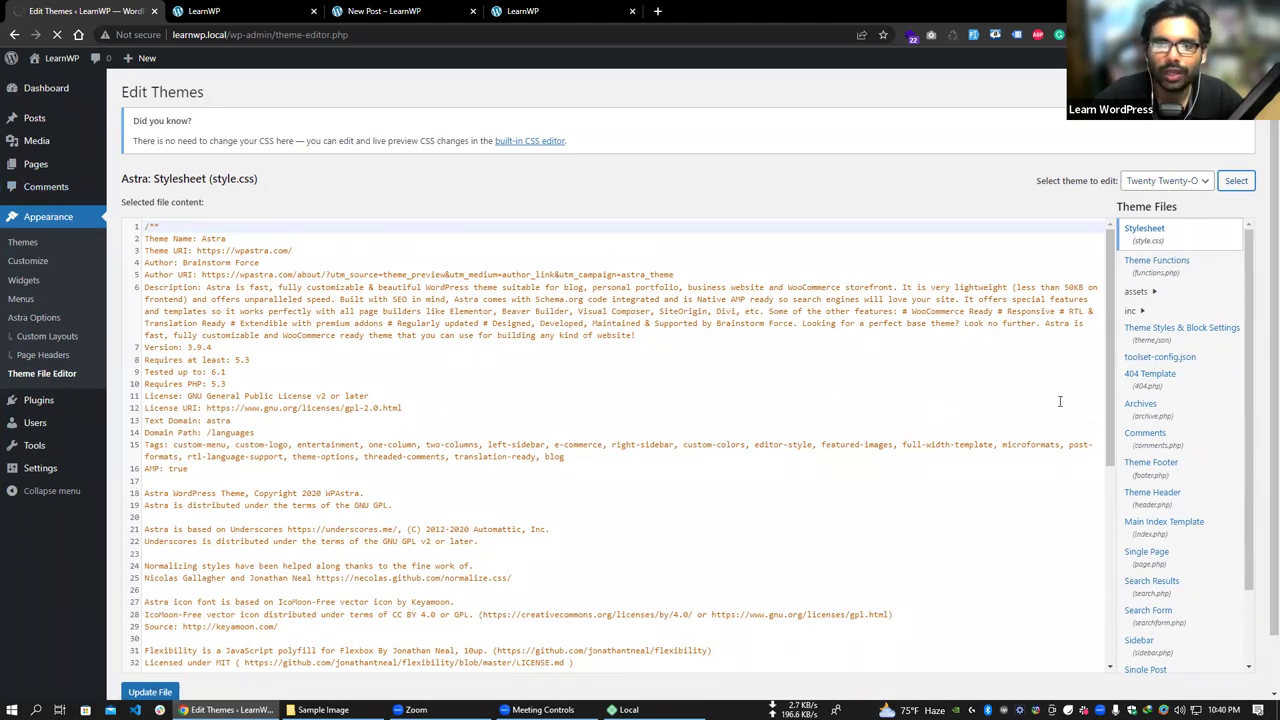
scroll(340, 395, down, 6)
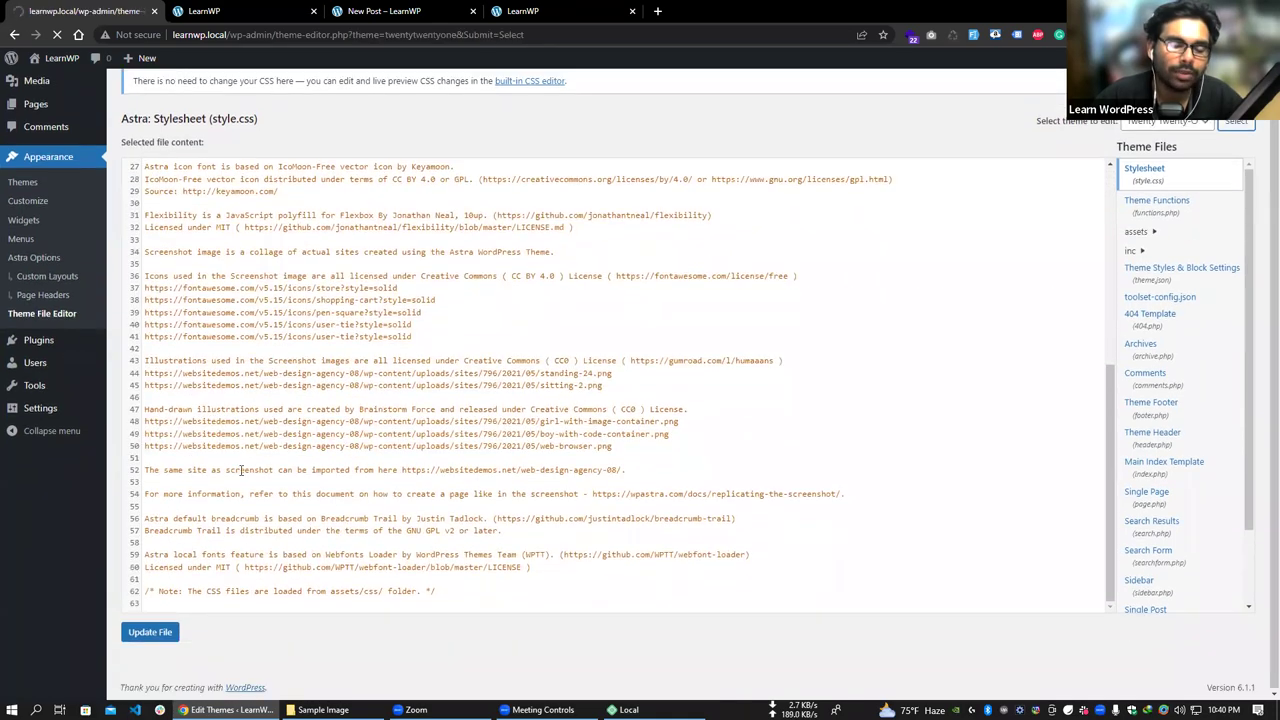
- Browse the Twenty Twenty-One style.css code around line 138 and save the file
scroll(115, 490, down, 7)
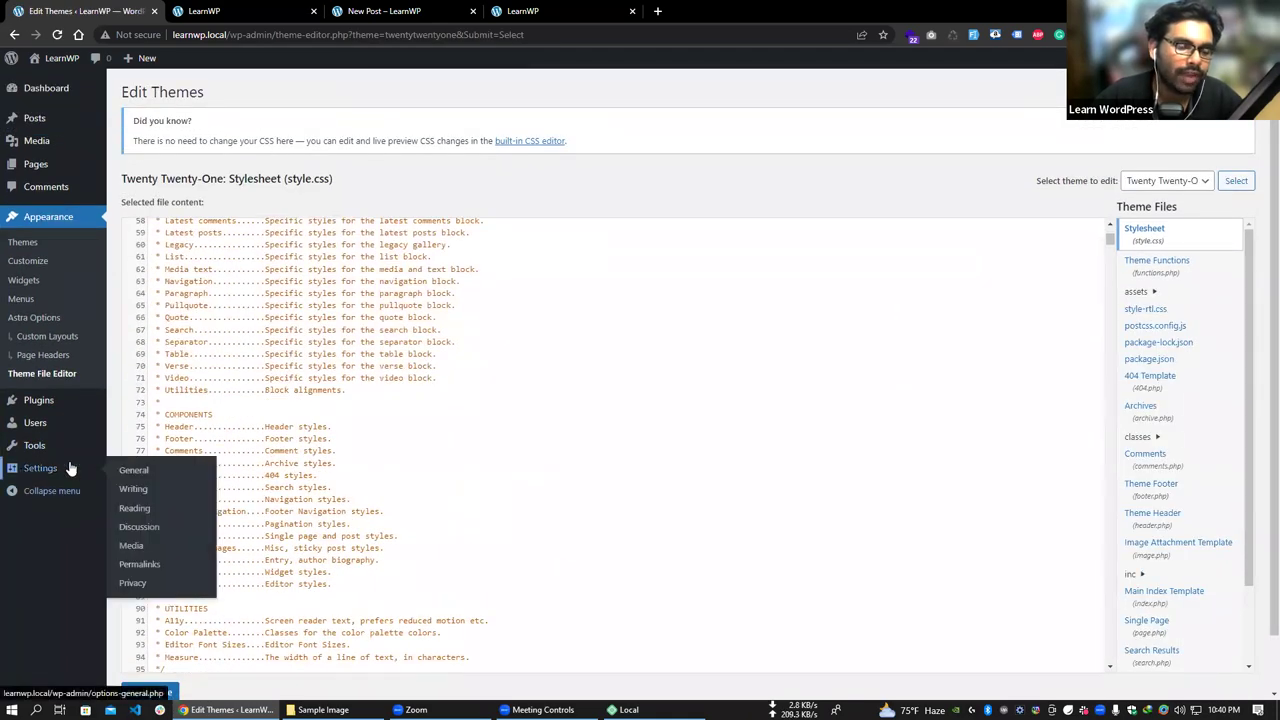
scroll(93, 650, down, 1)
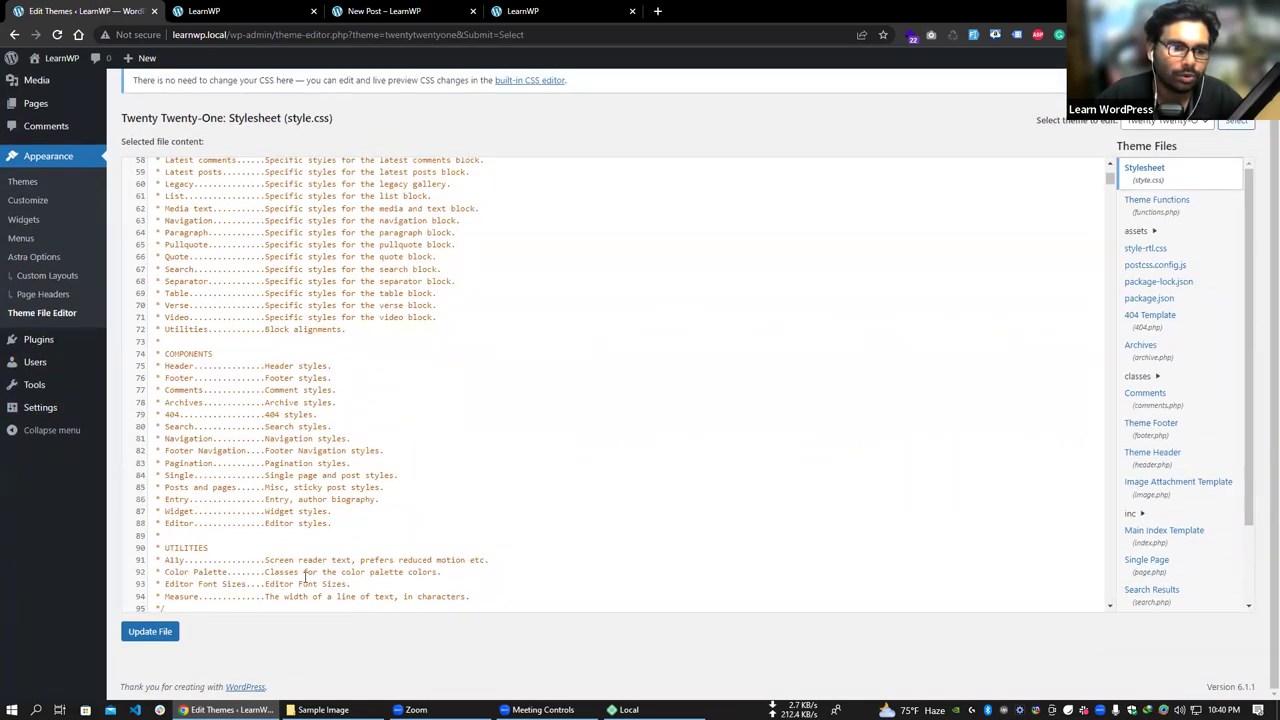
scroll(318, 540, down, 10)
click(310, 511)
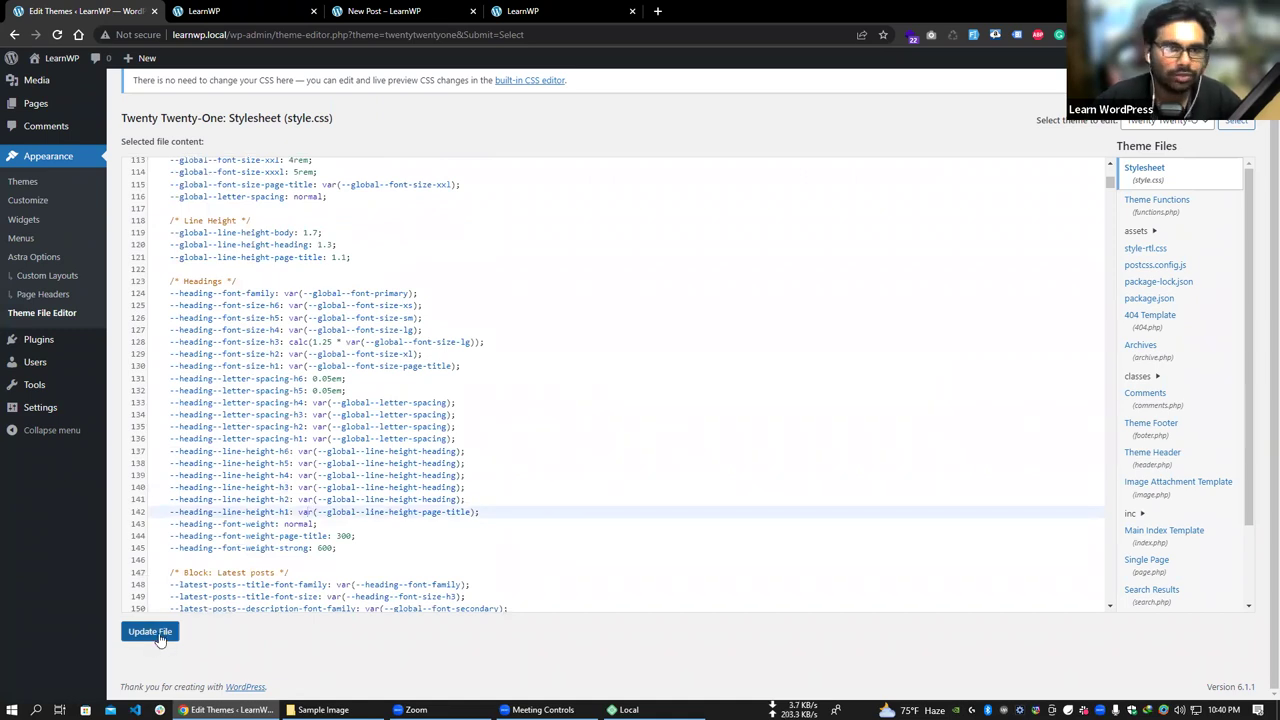
scroll(782, 434, up, 3)
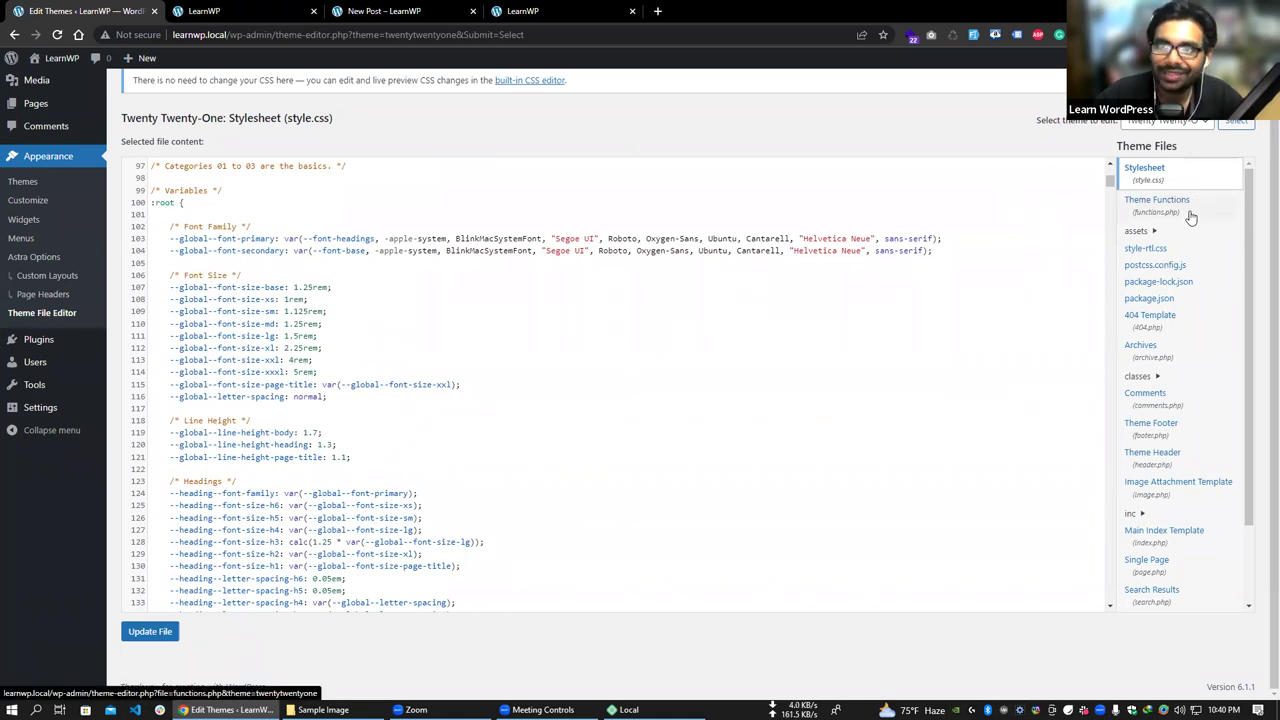
scroll(380, 455, down, 3)
click(436, 462)
scroll(400, 455, down, 3)
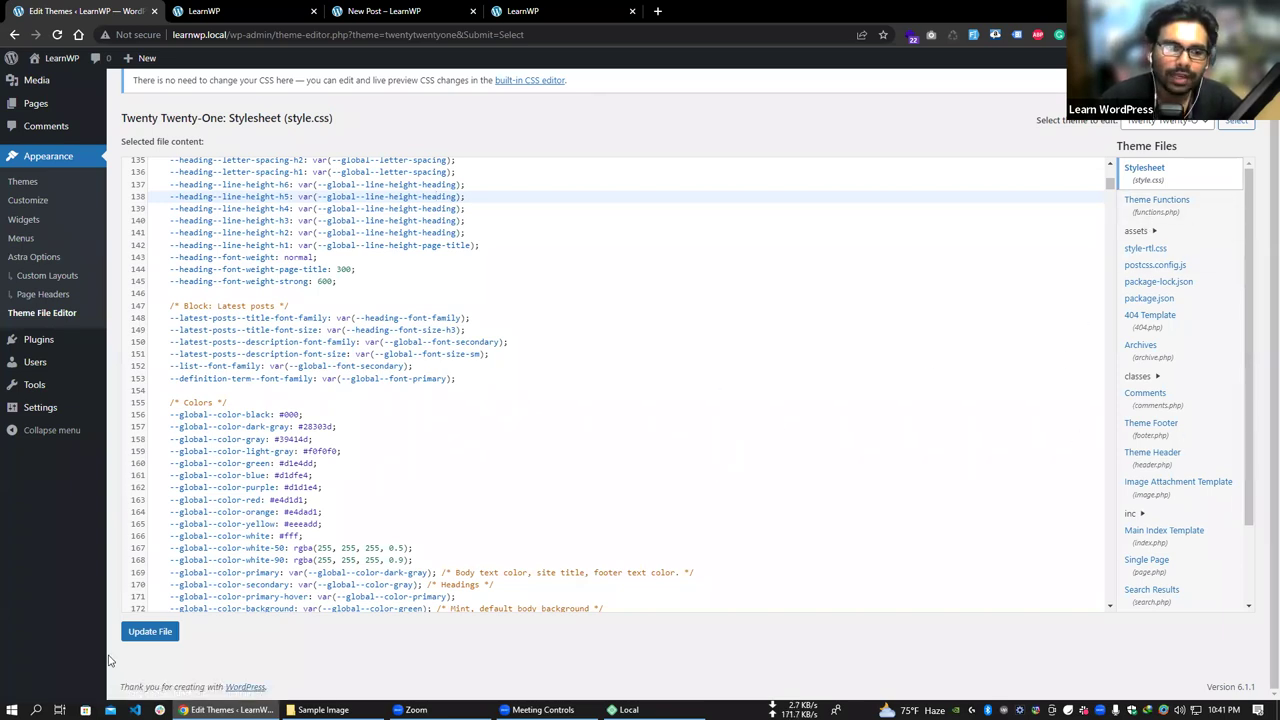
click(153, 640)
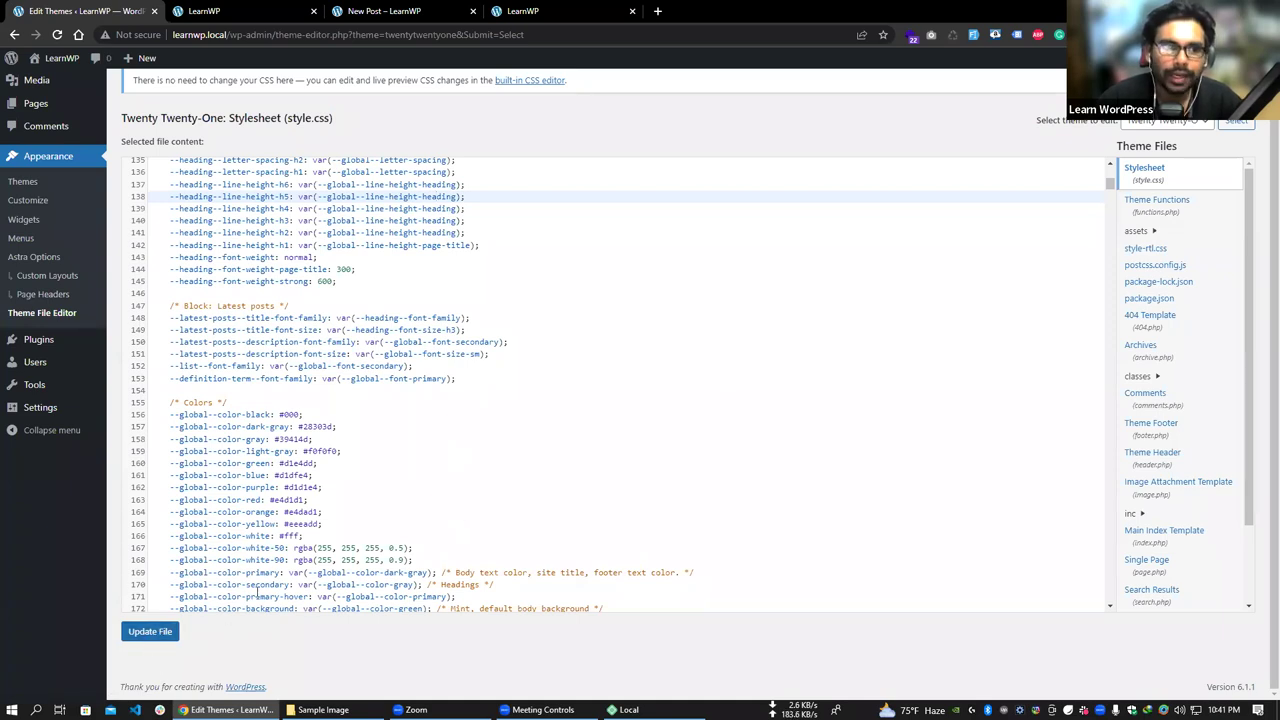
- Scroll through the stylesheet and the theme's file list
scroll(606, 471, down, 6)
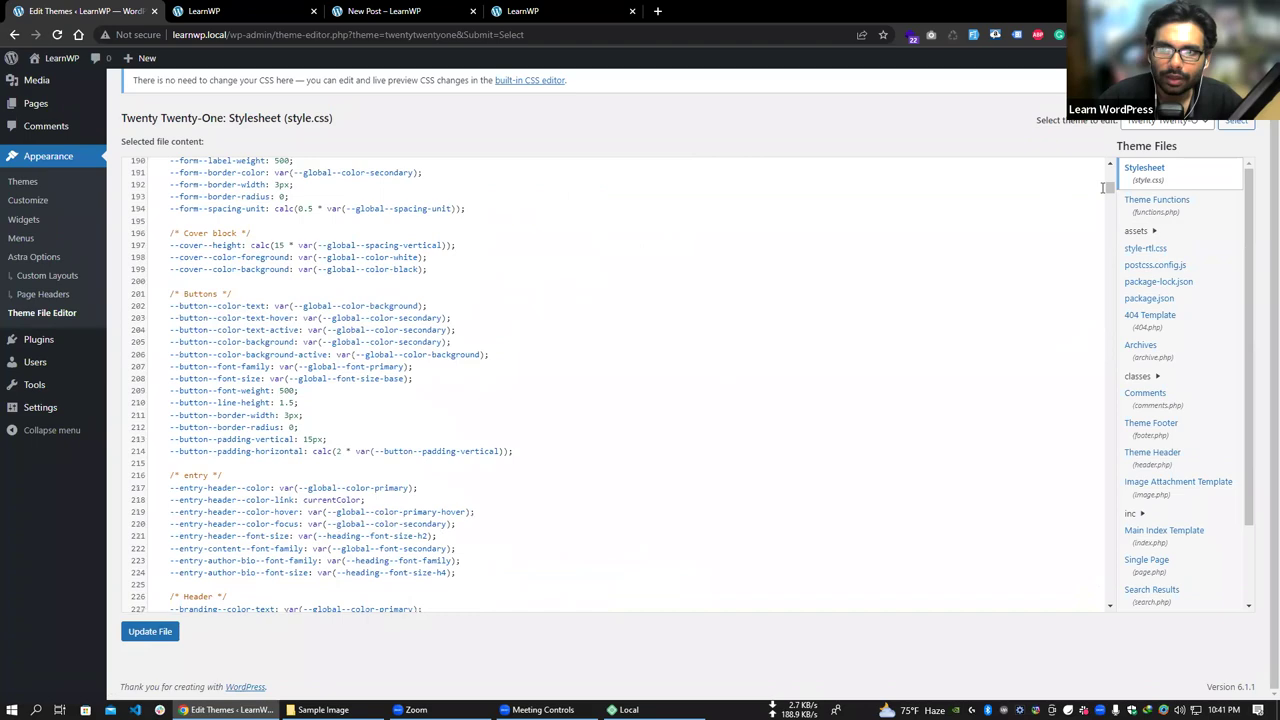
drag(1109, 192, 1080, 350)
scroll(1080, 351, down, 20)
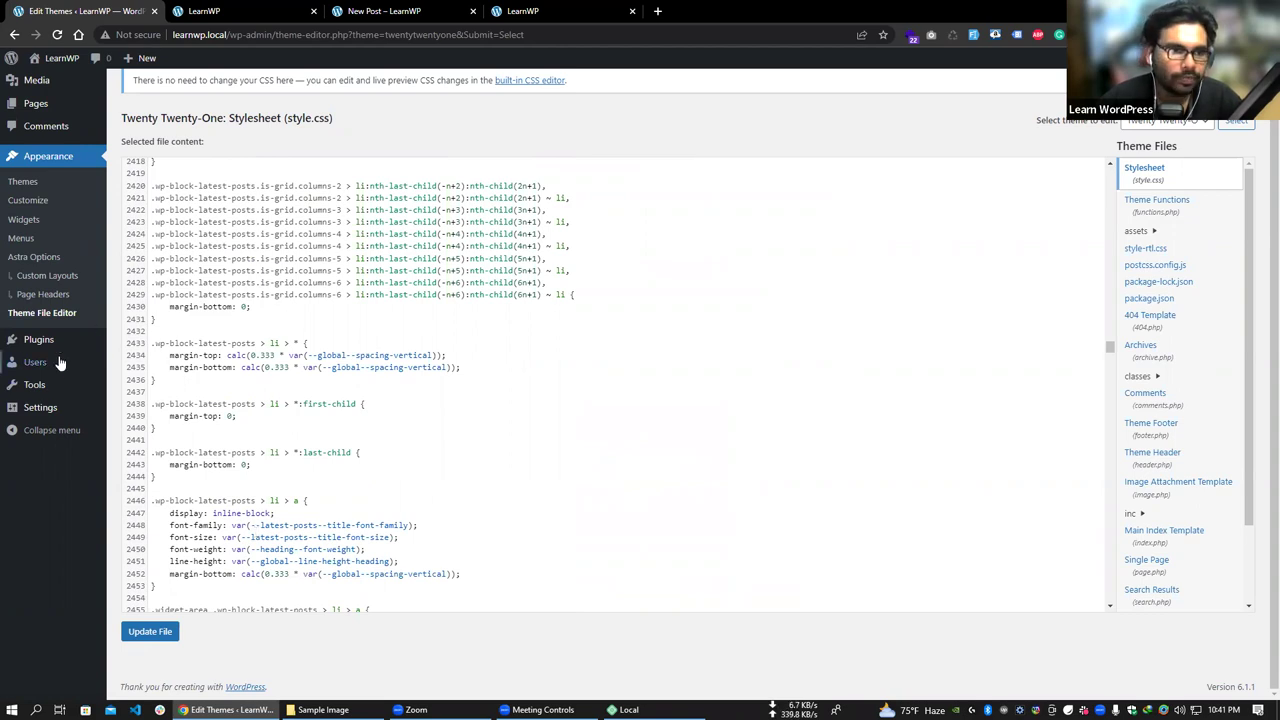
mouse_move(54, 349)
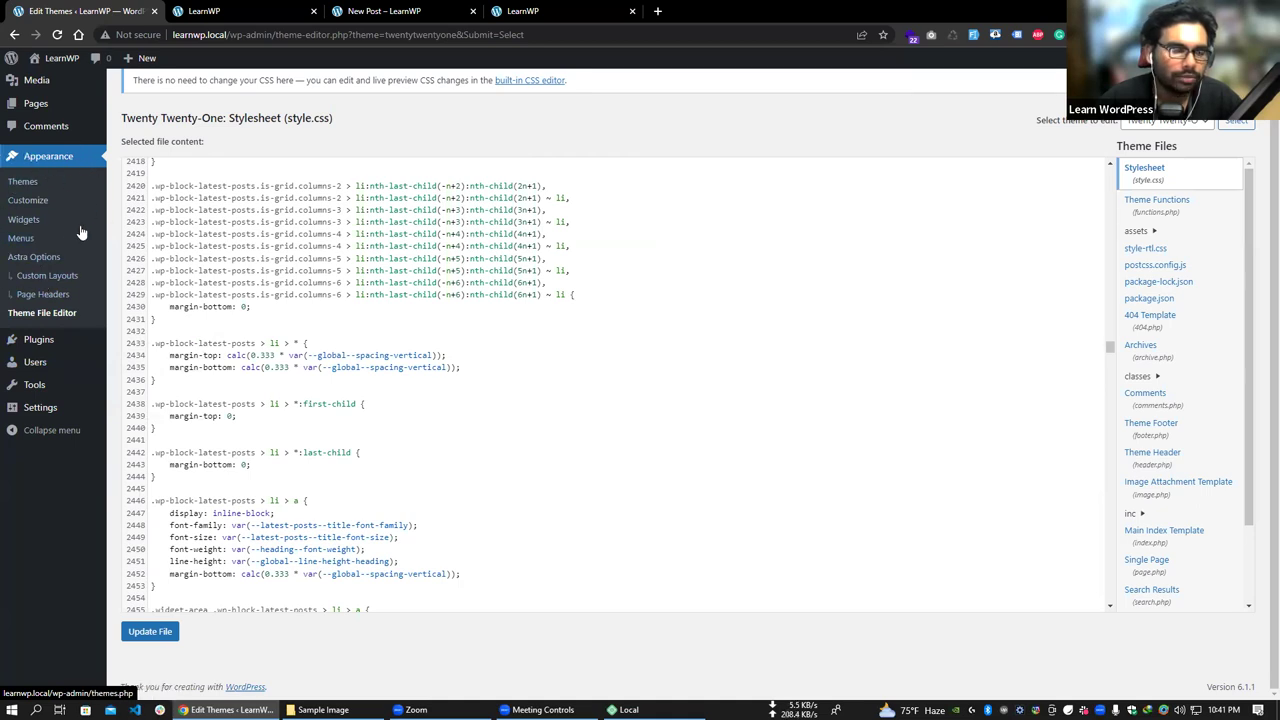
scroll(70, 345, up, 1)
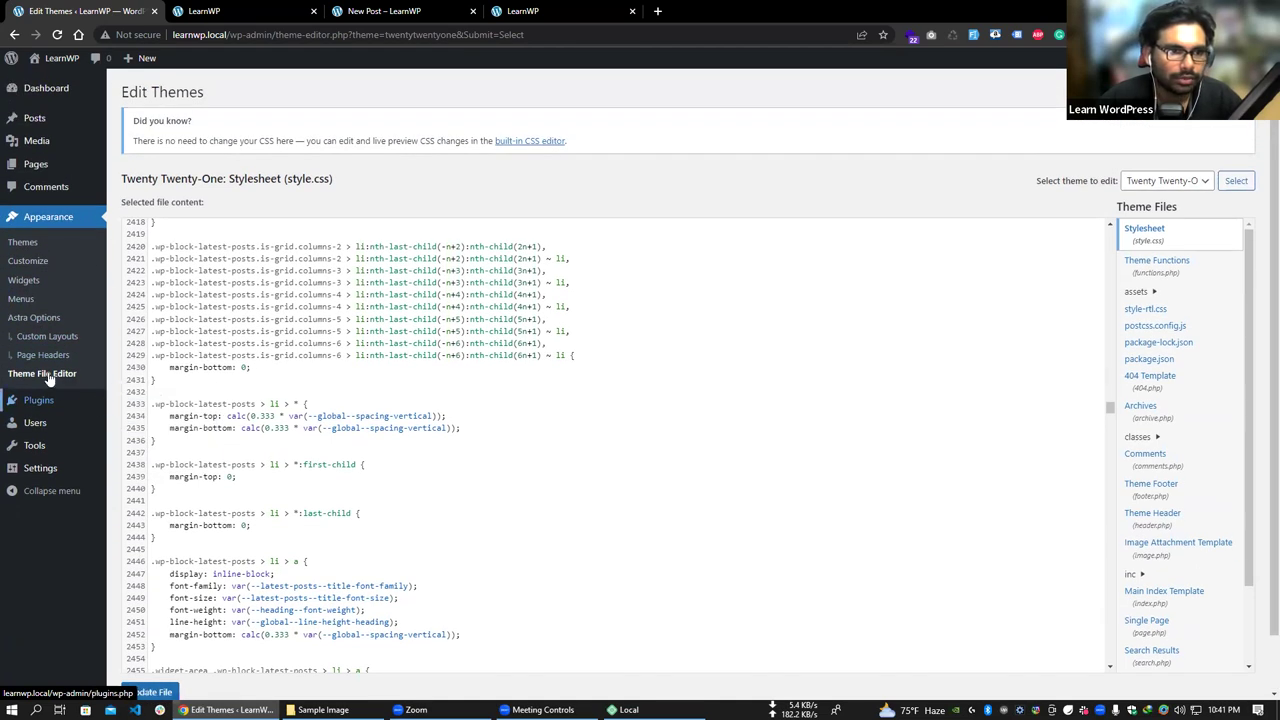
- Go from Installed Plugins to Add New and show the Popular plugins
mouse_move(43, 408)
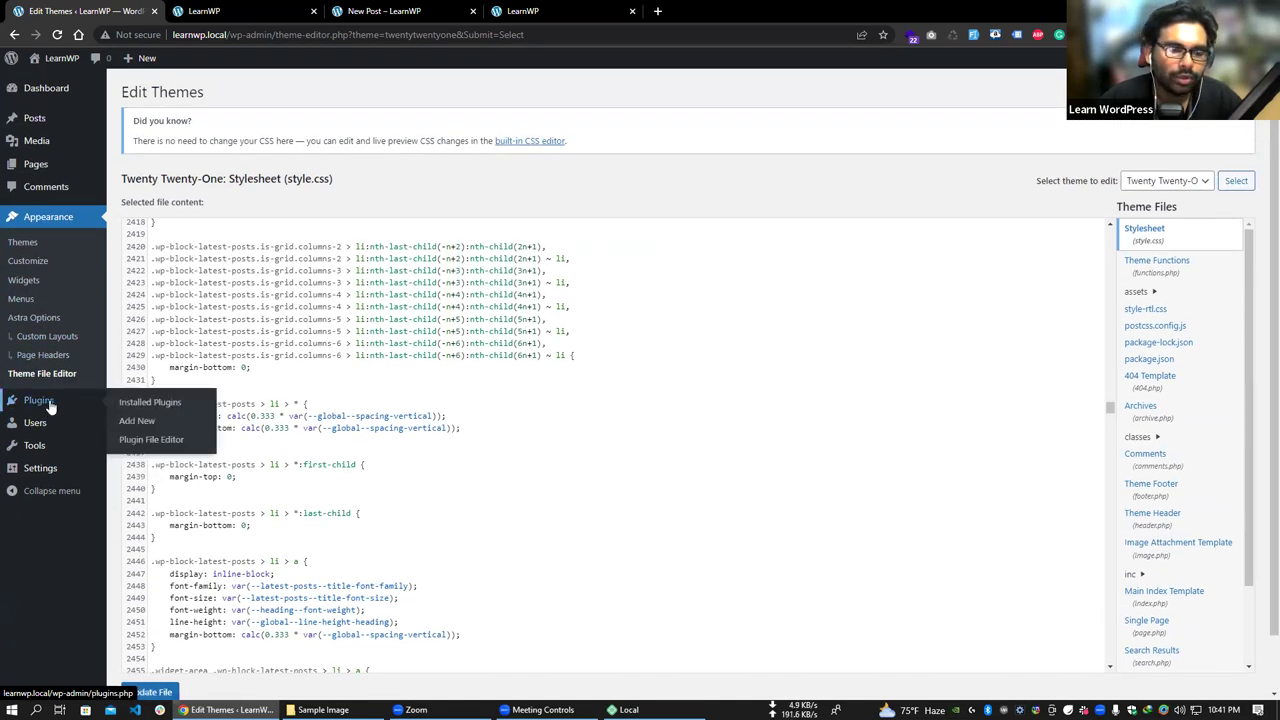
click(151, 408)
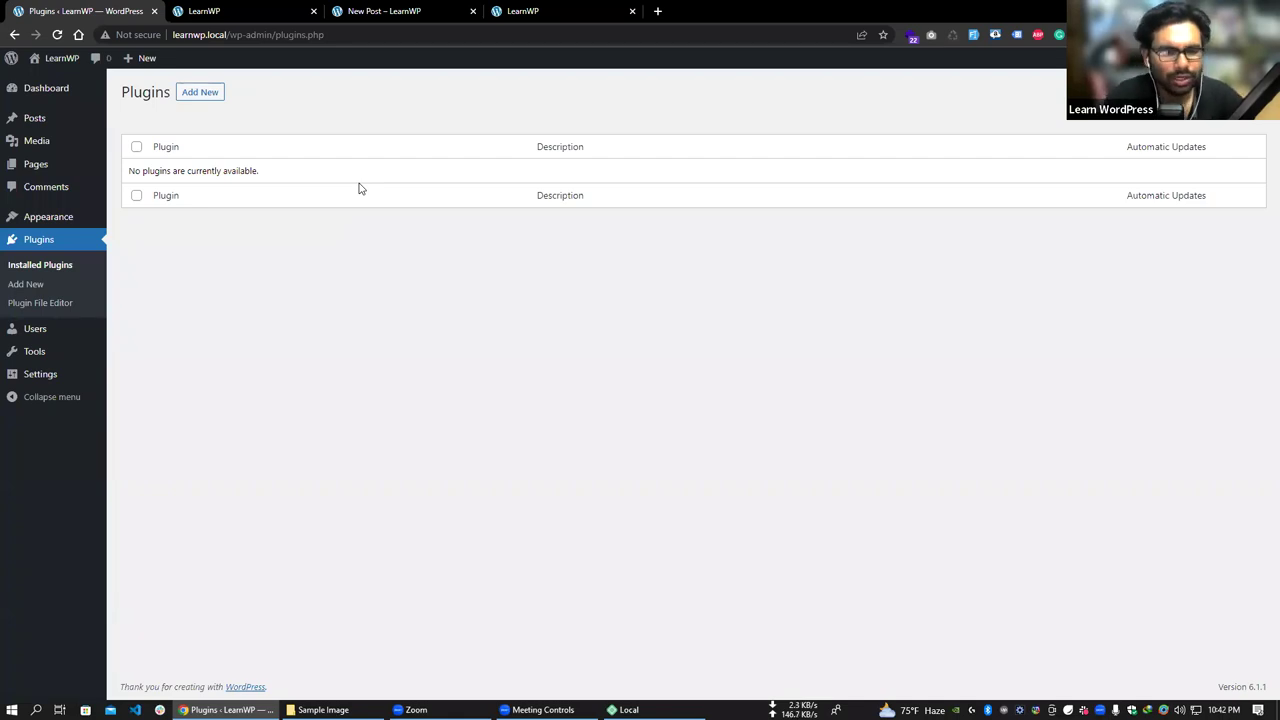
click(202, 98)
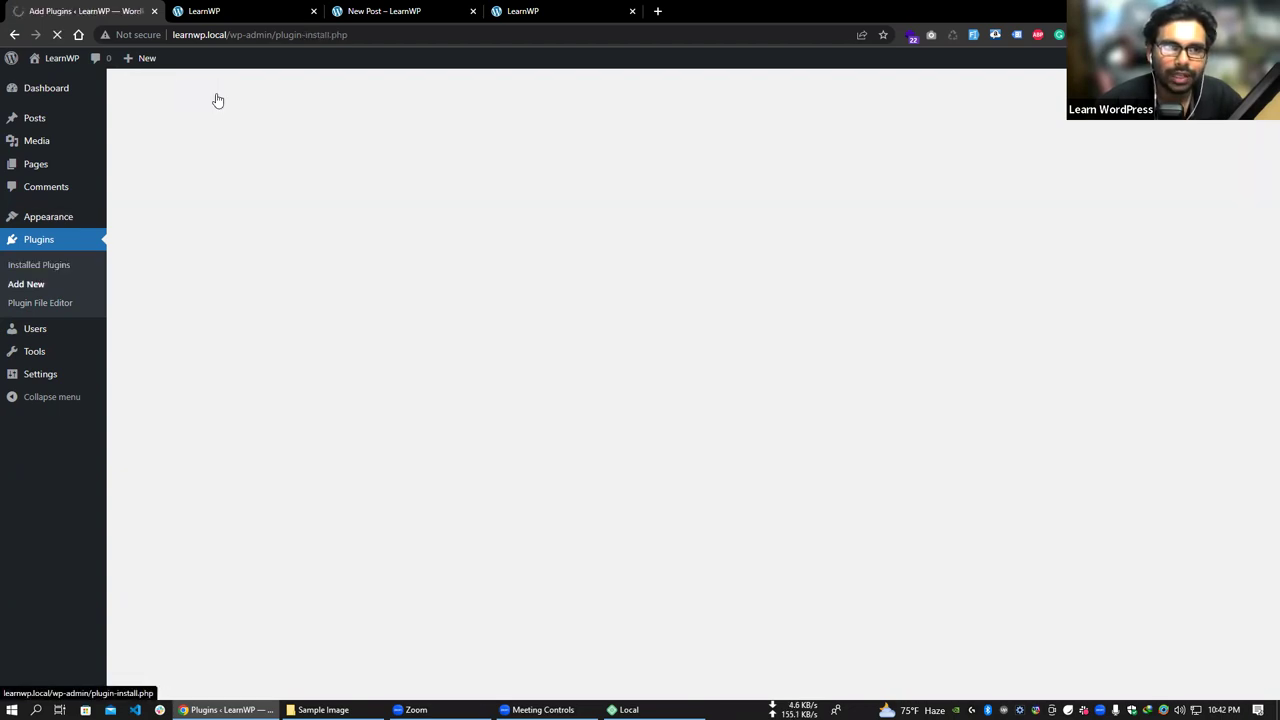
scroll(1034, 360, down, 3)
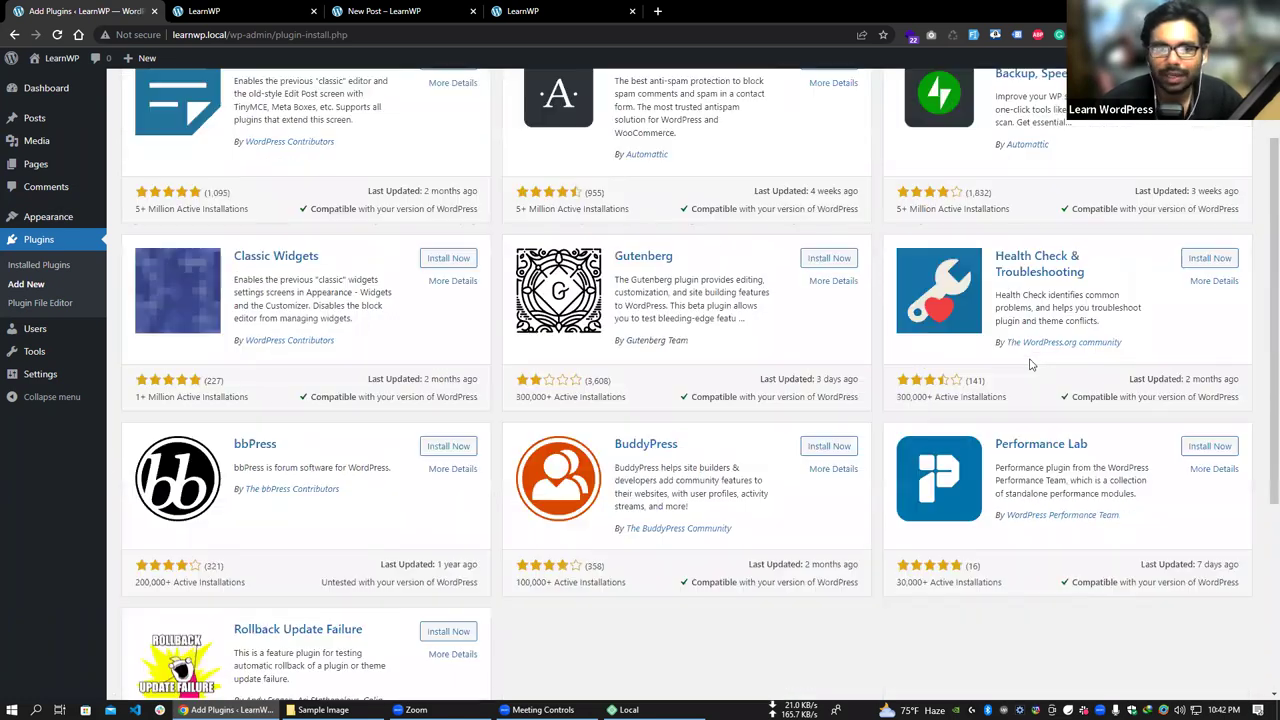
scroll(477, 306, up, 3)
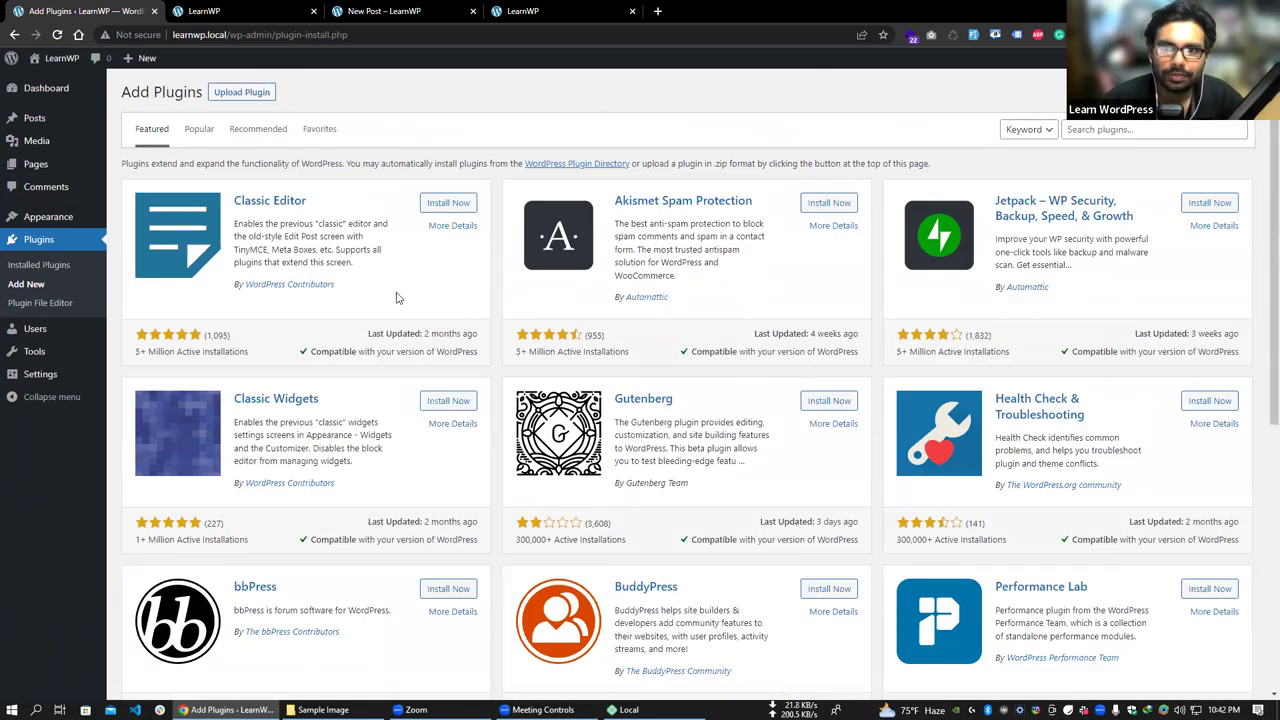
scroll(394, 300, down, 2)
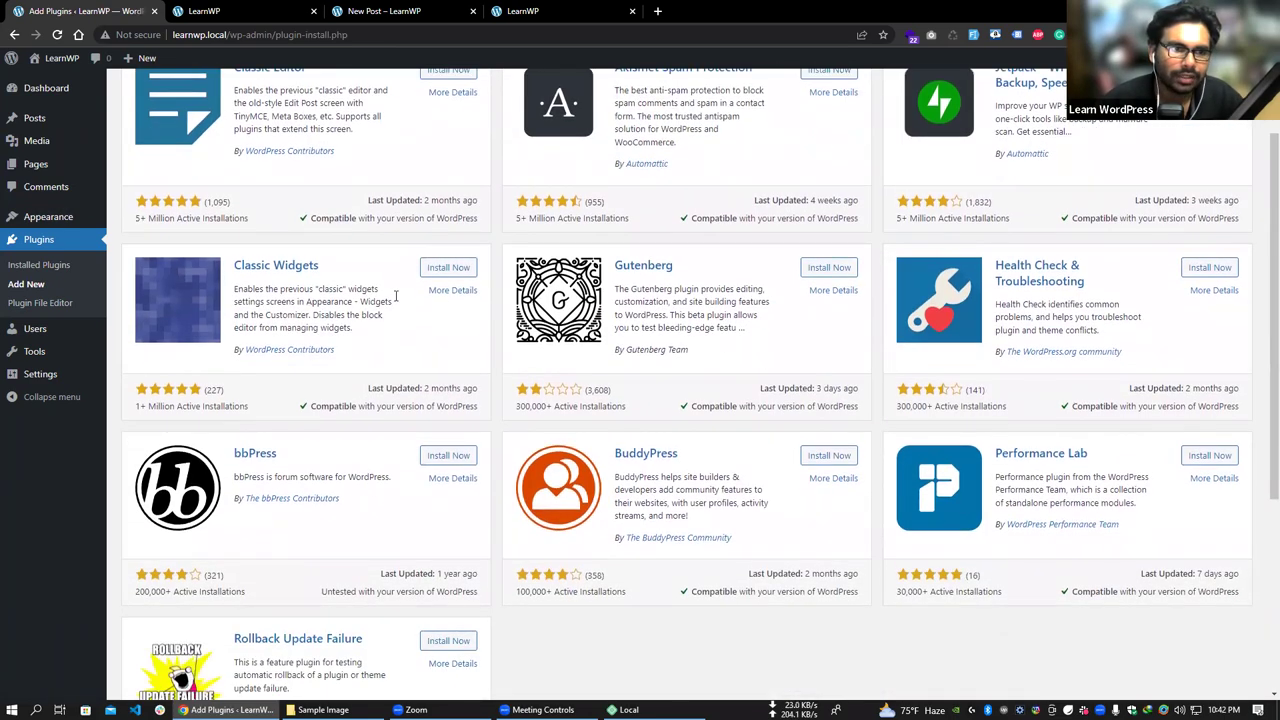
scroll(420, 320, down, 2)
scroll(374, 299, down, 2)
scroll(374, 299, up, 5)
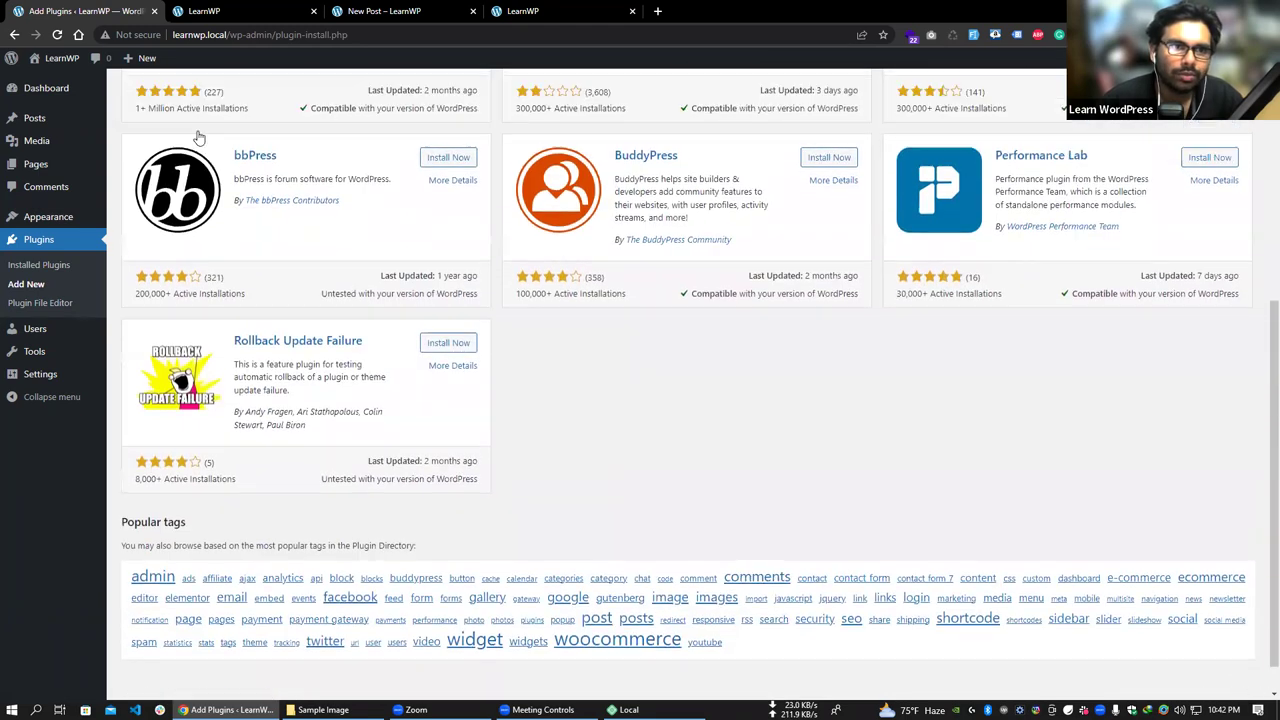
click(199, 129)
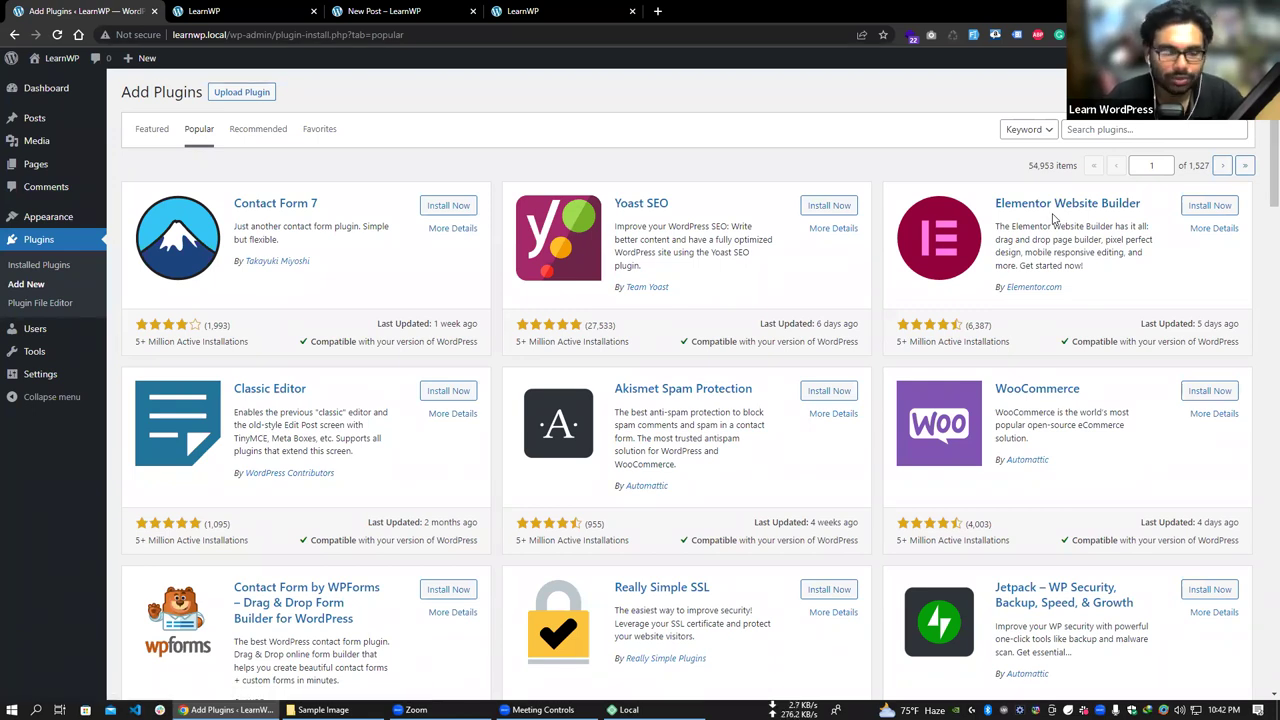
- Scroll down to Duplicate Page and install it
scroll(728, 355, down, 2)
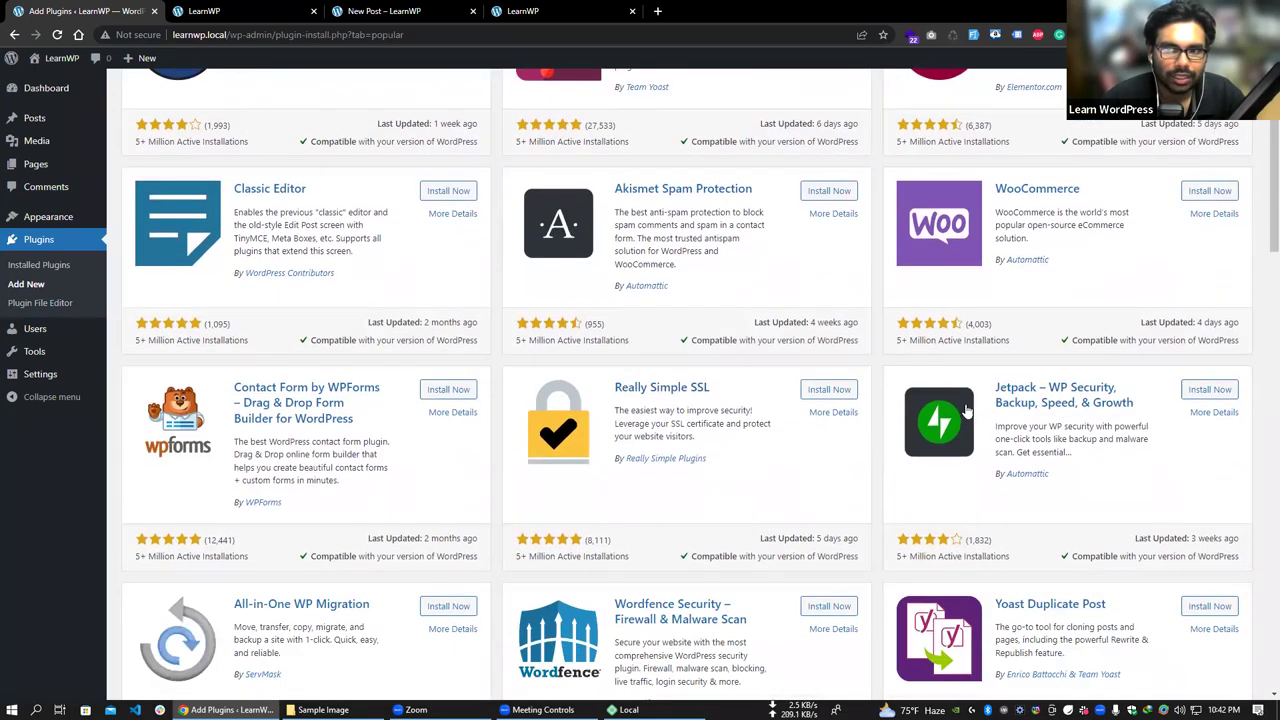
scroll(303, 401, down, 1)
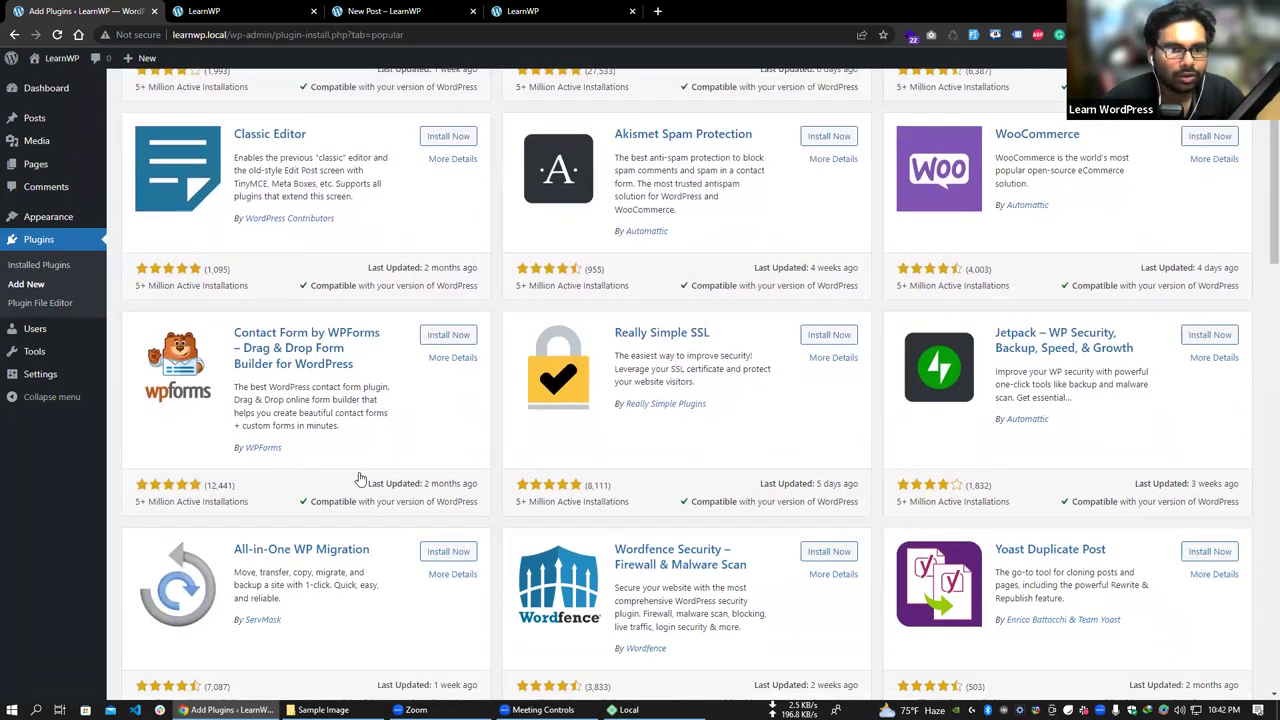
scroll(357, 471, down, 1)
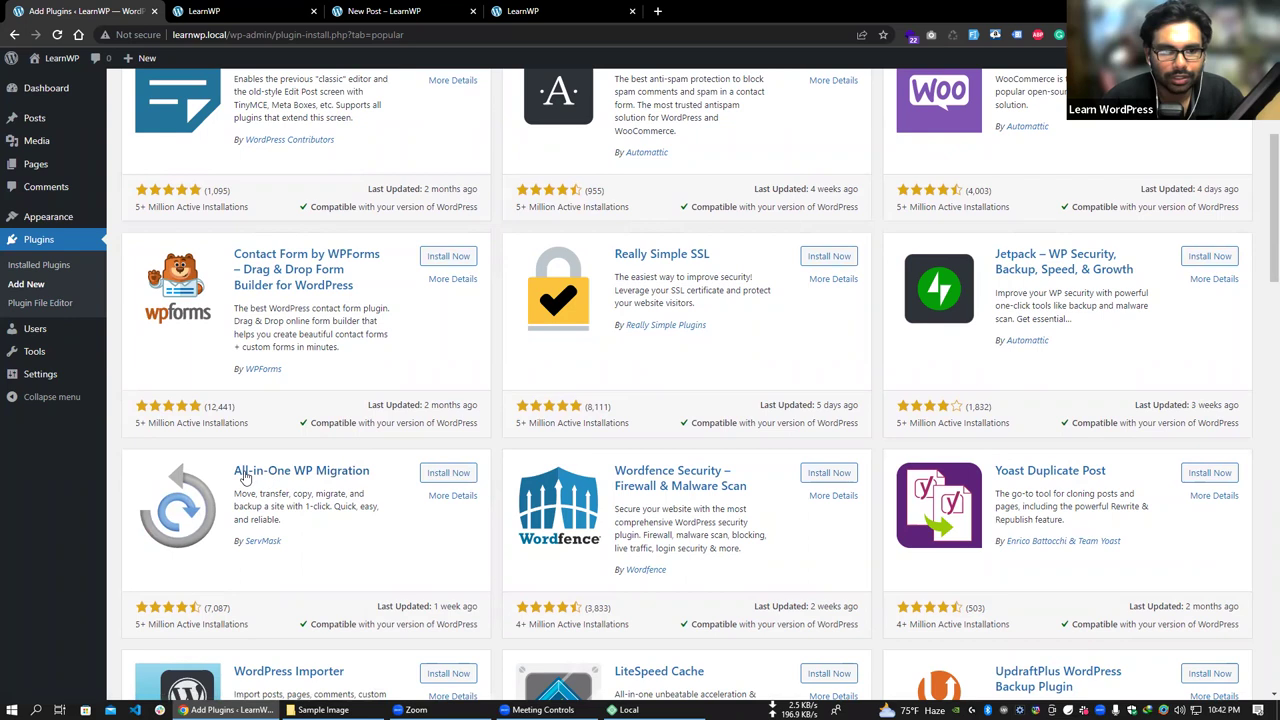
scroll(345, 480, down, 1)
scroll(340, 475, down, 2)
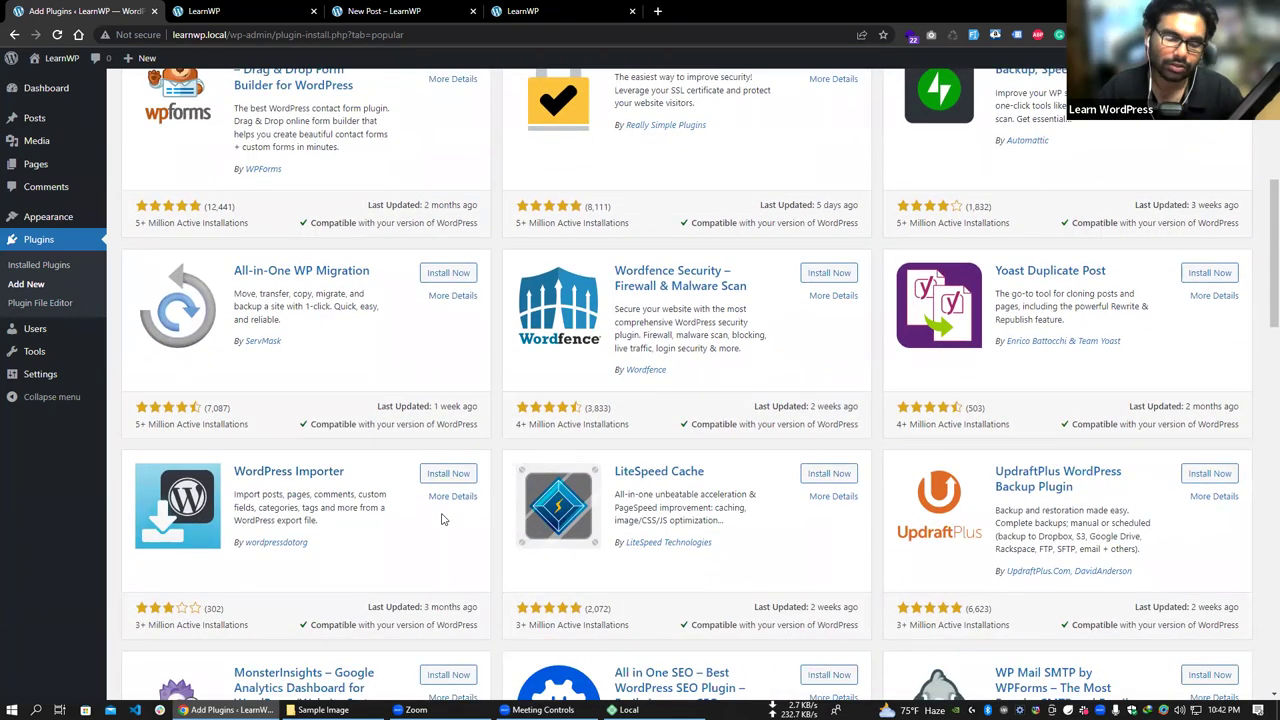
scroll(800, 523, down, 3)
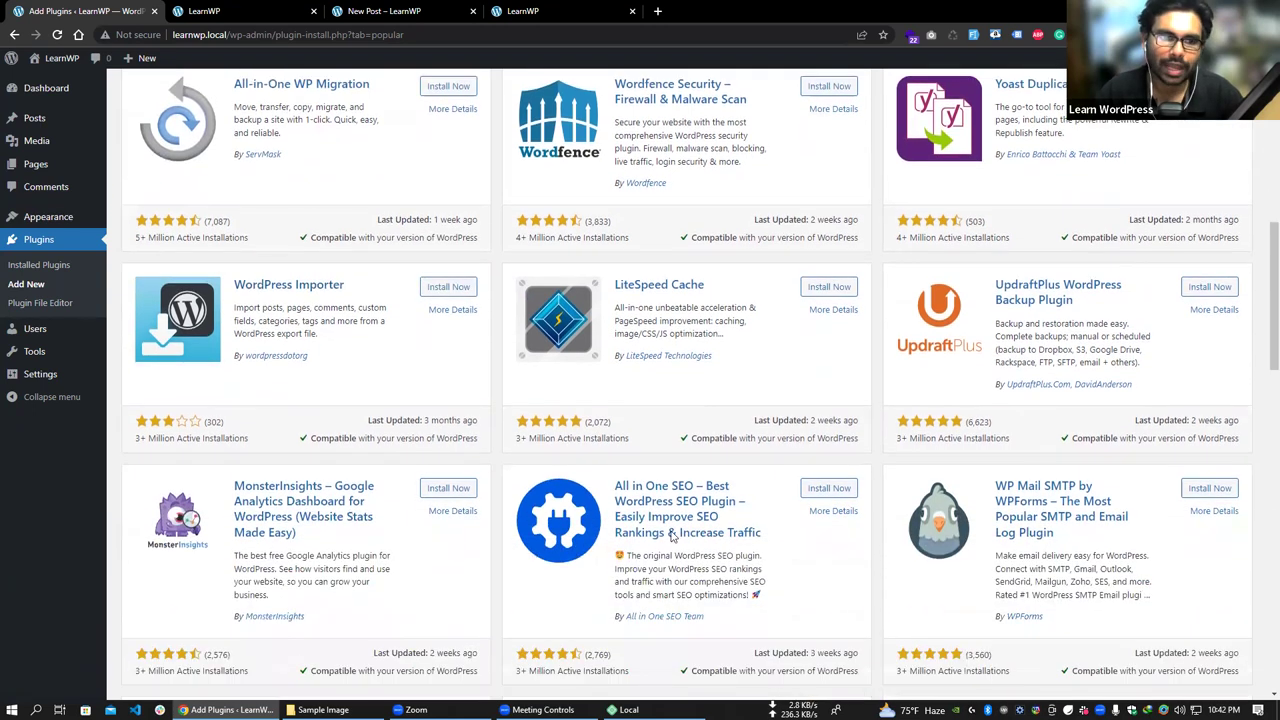
scroll(512, 500, down, 1)
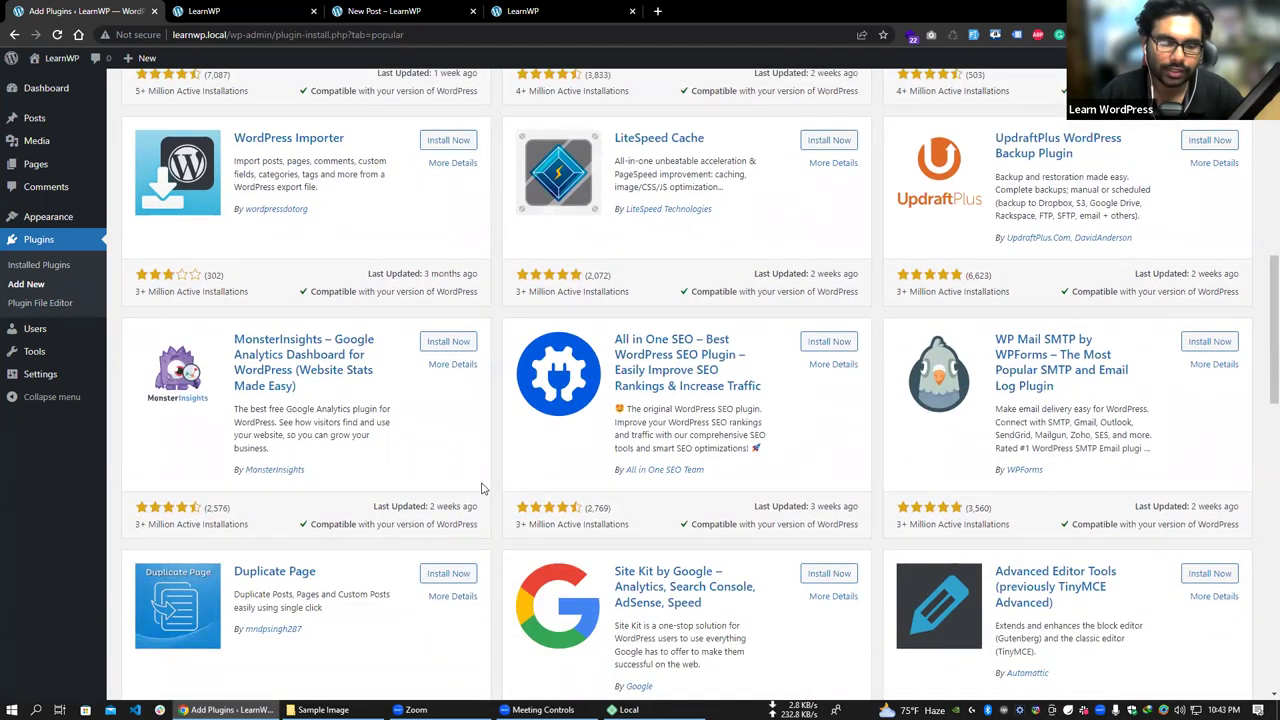
scroll(300, 490, down, 2)
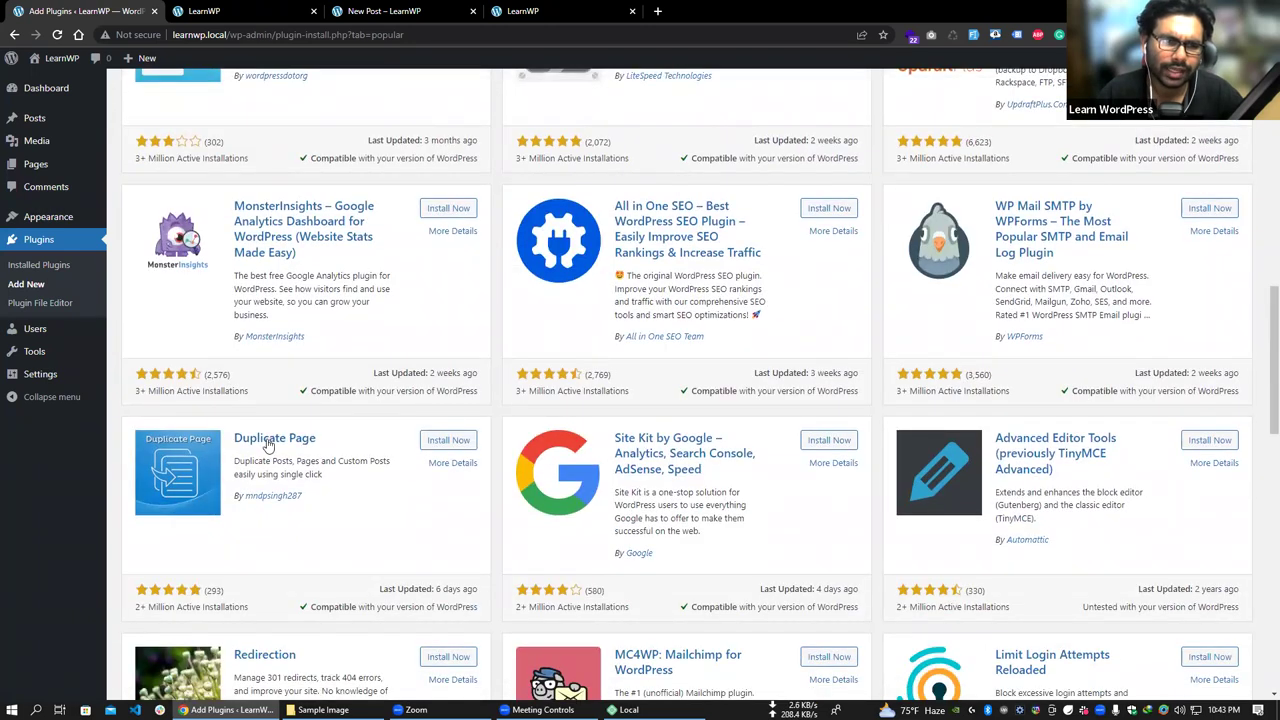
click(445, 441)
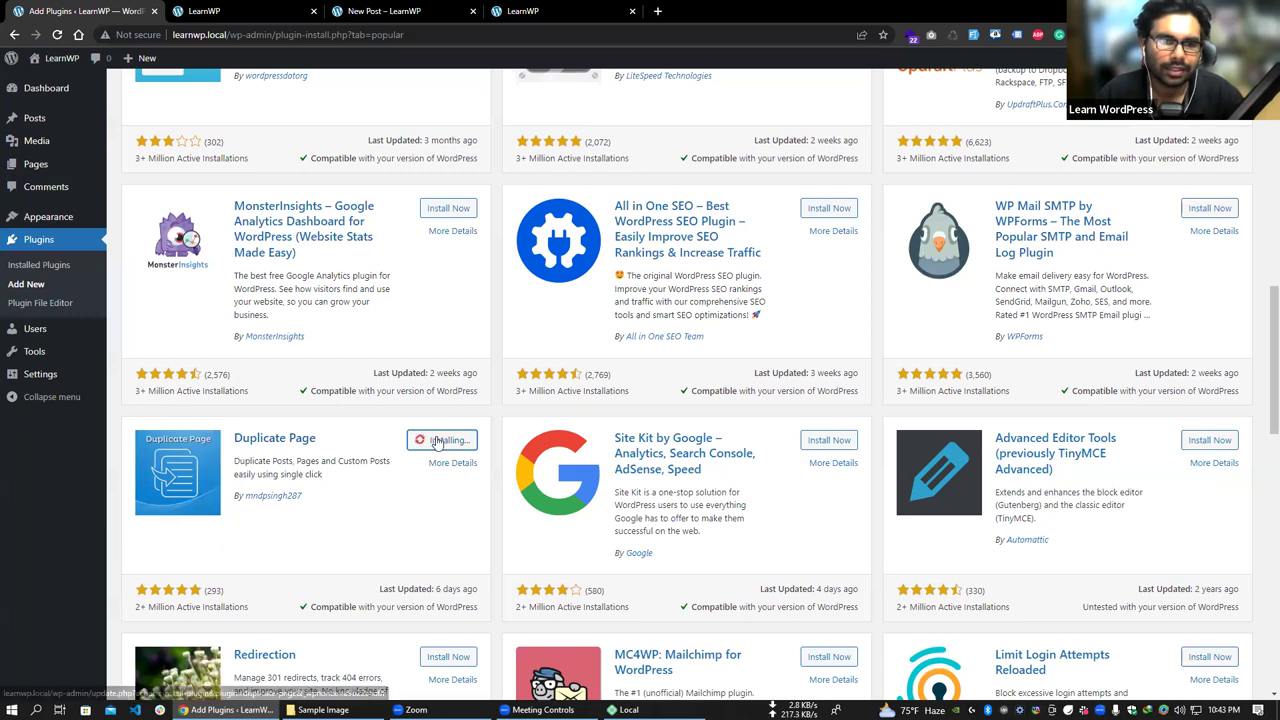
- Activate the freshly installed Duplicate Page plugin from its card
mouse_move(37, 172)
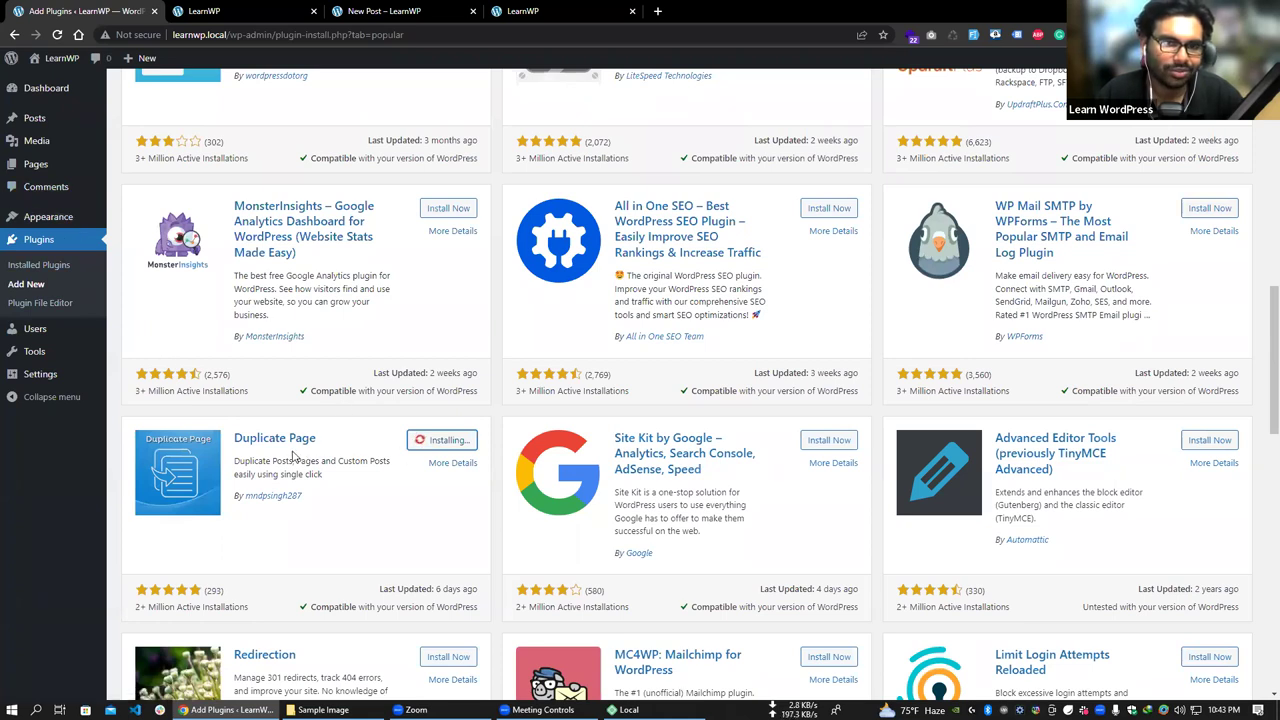
scroll(296, 455, down, 3)
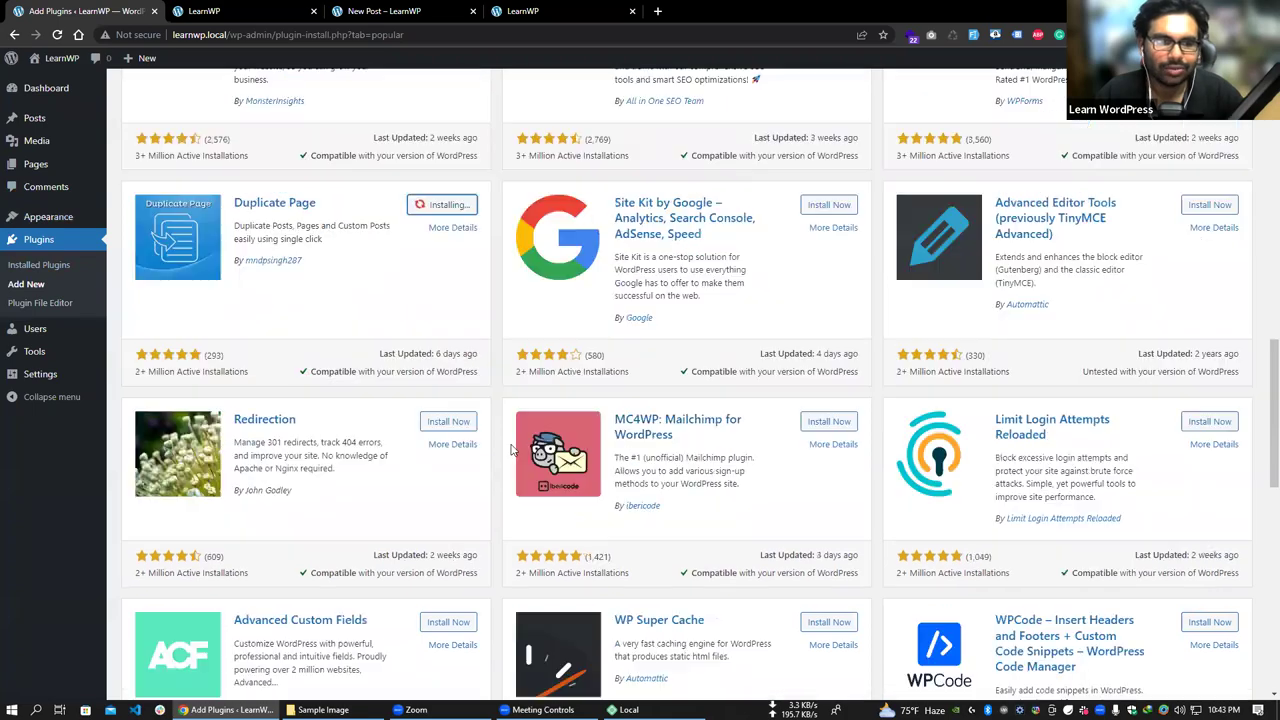
scroll(440, 465, down, 6)
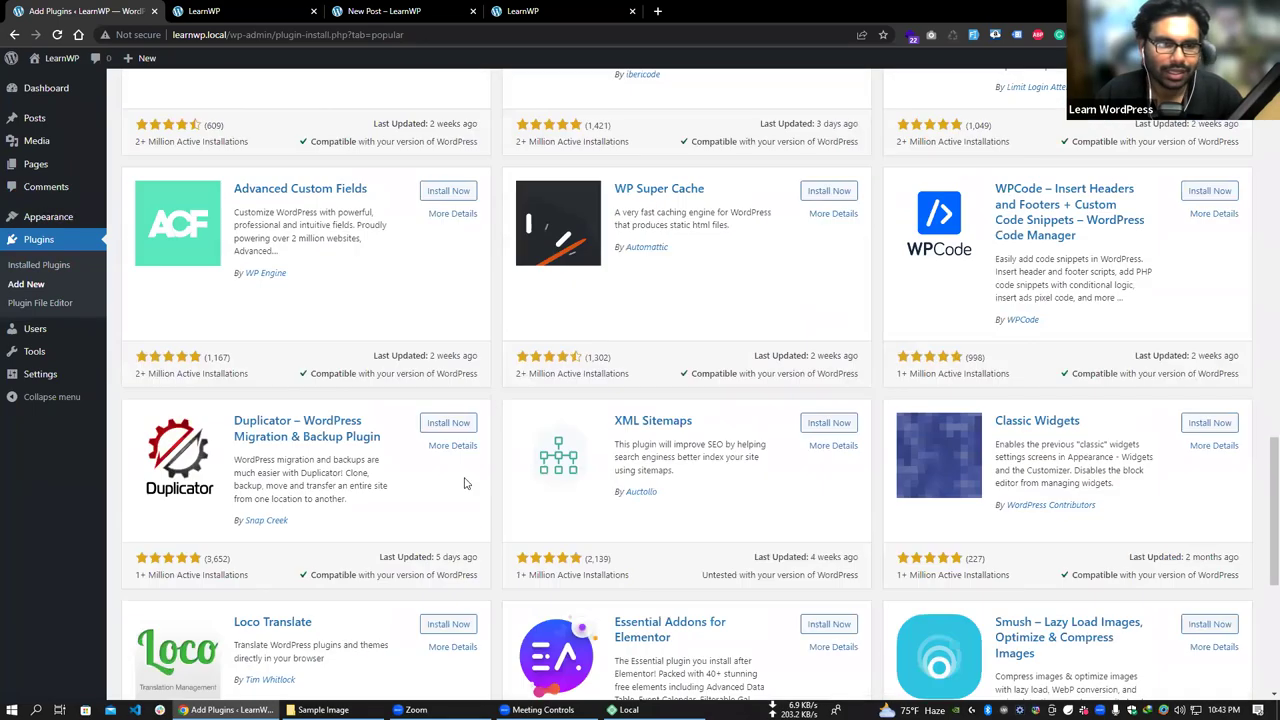
scroll(427, 476, down, 3)
scroll(449, 441, up, 2)
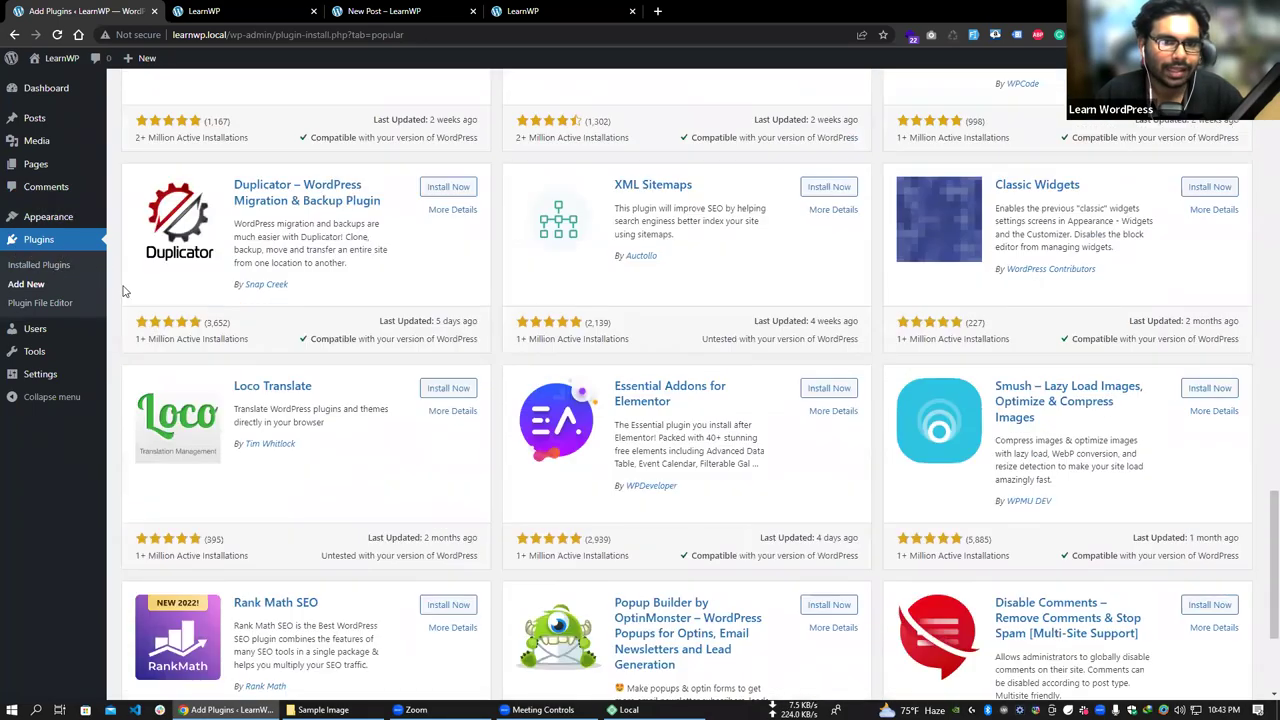
scroll(449, 441, up, 2)
scroll(447, 438, up, 4)
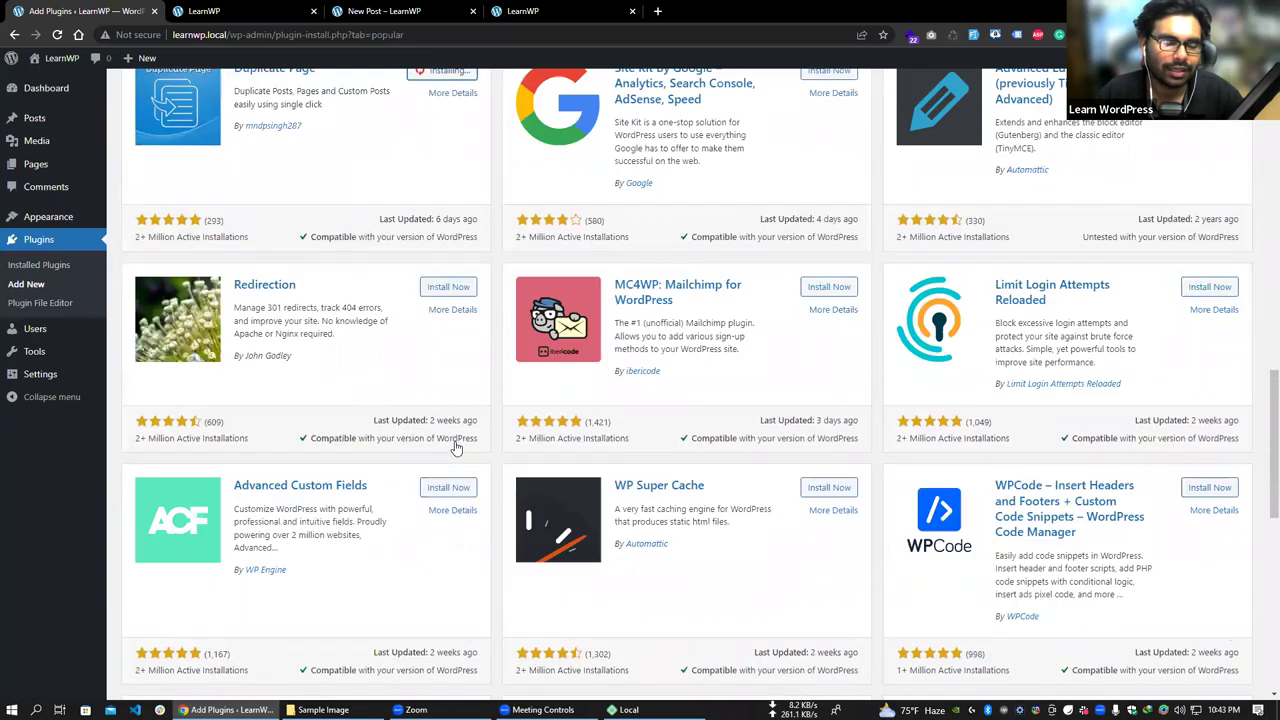
scroll(446, 437, up, 4)
click(446, 417)
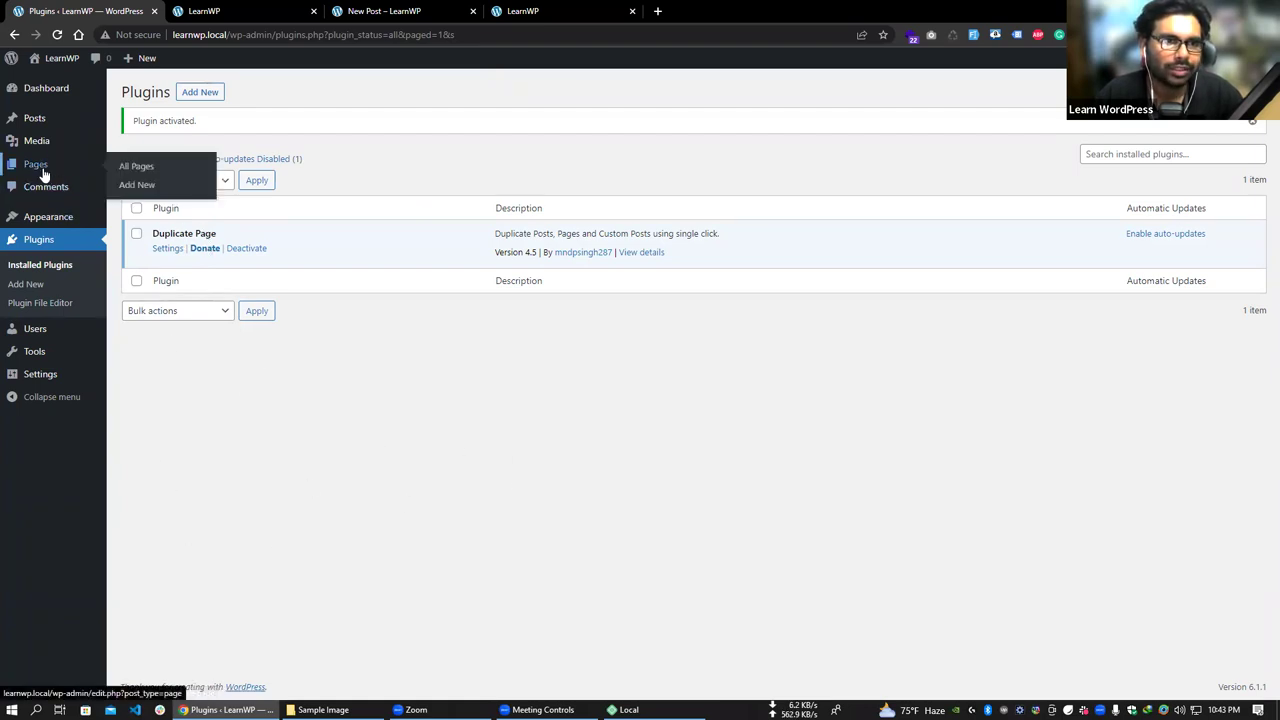
- Duplicate the Sample Page as a draft from All Pages, then return to Plugins
click(130, 165)
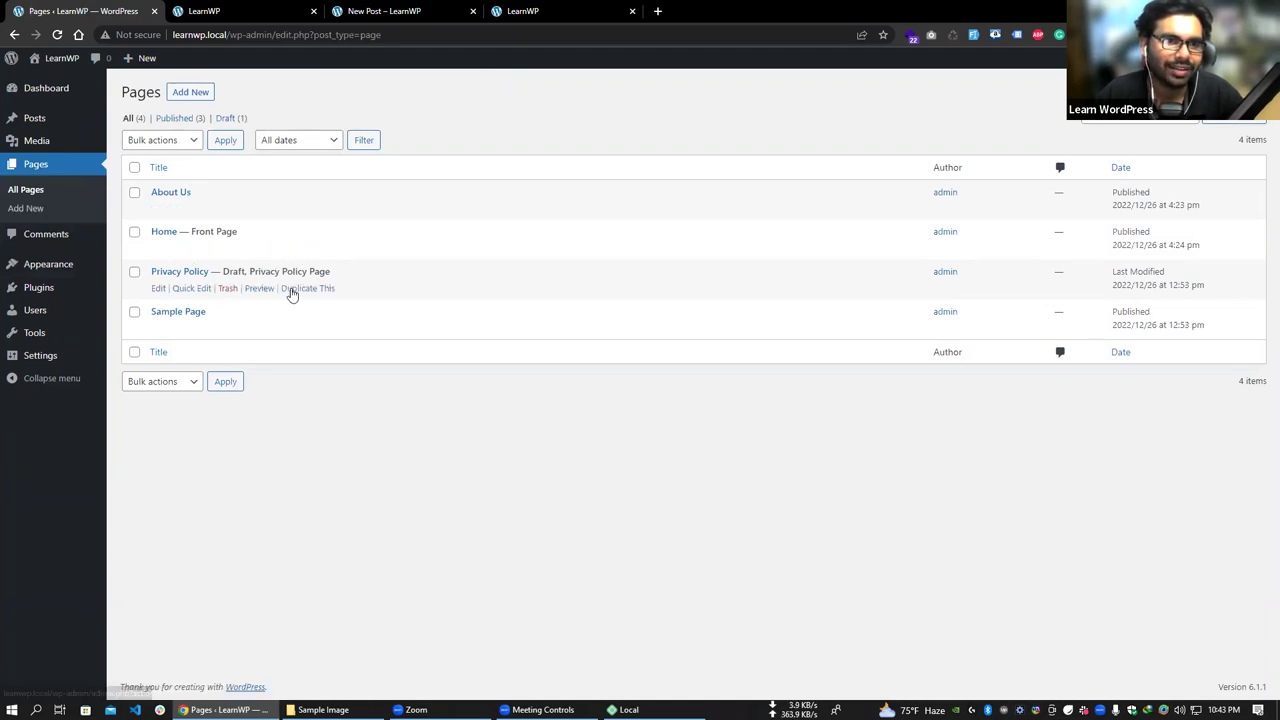
click(299, 329)
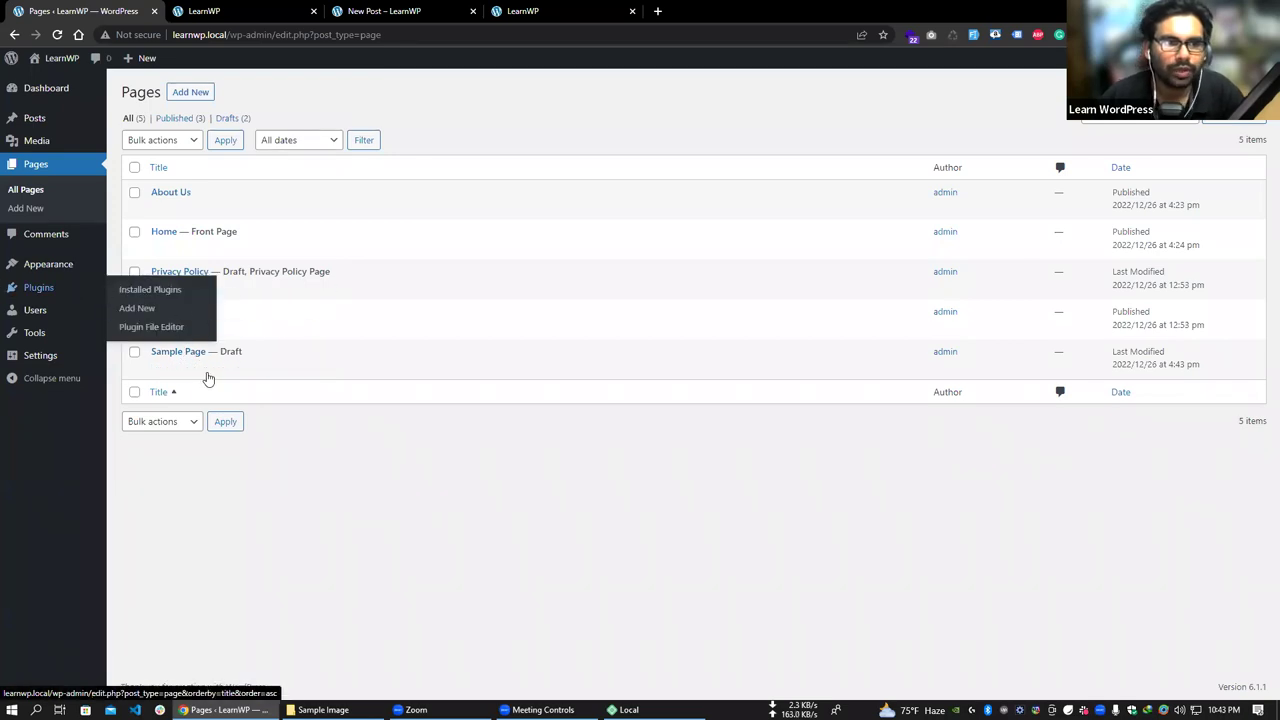
click(49, 290)
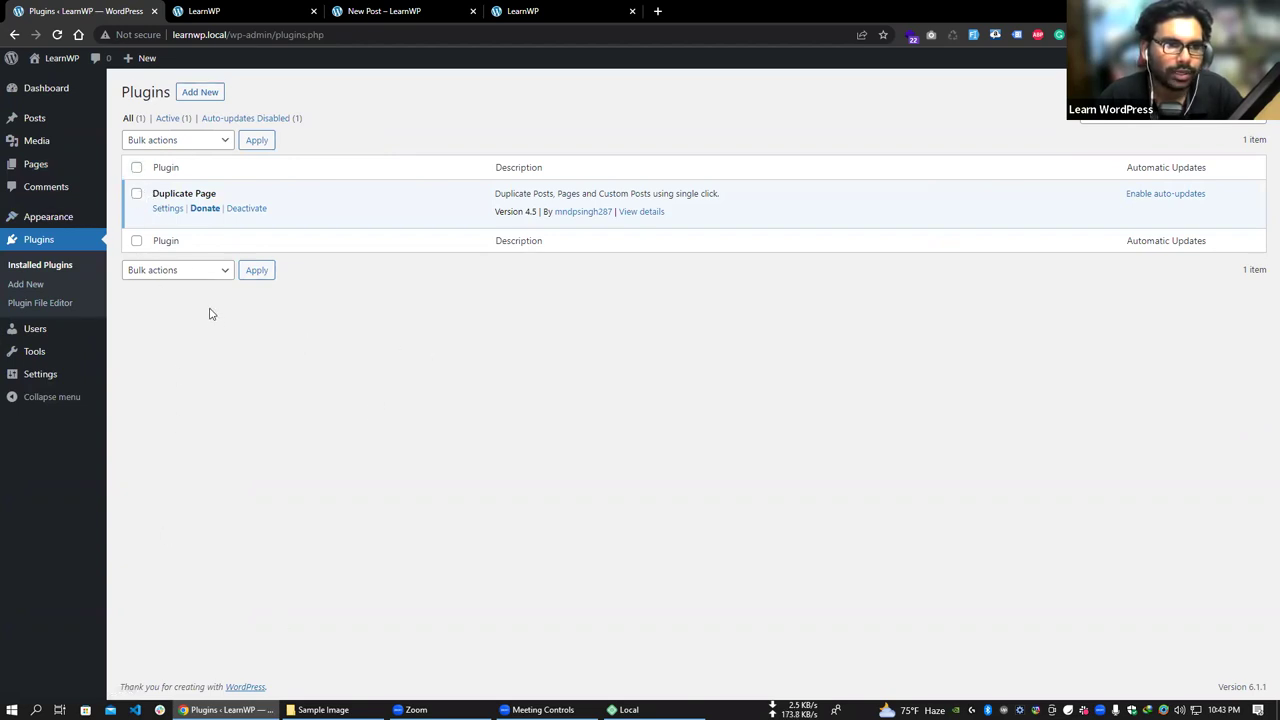
- Open the Plugin File Editor, accept the warning, and view css/dp_gutenberg.css
mouse_move(44, 224)
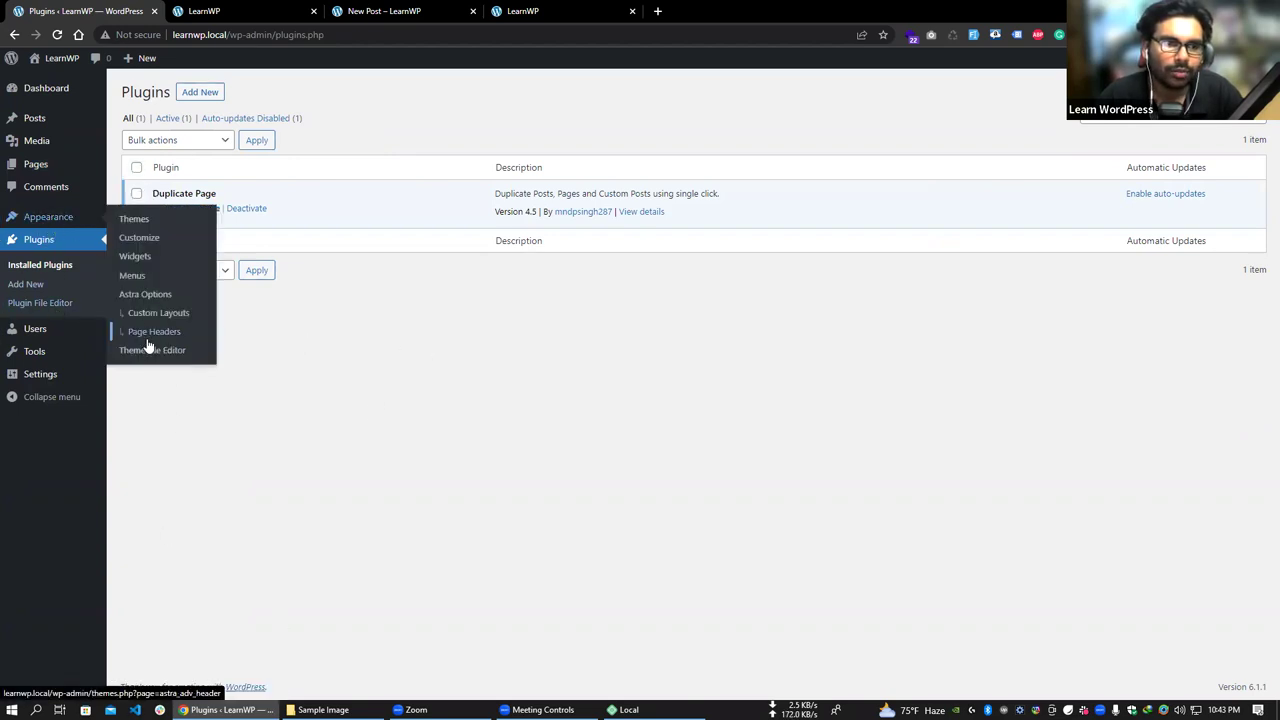
click(40, 302)
key(Tab)
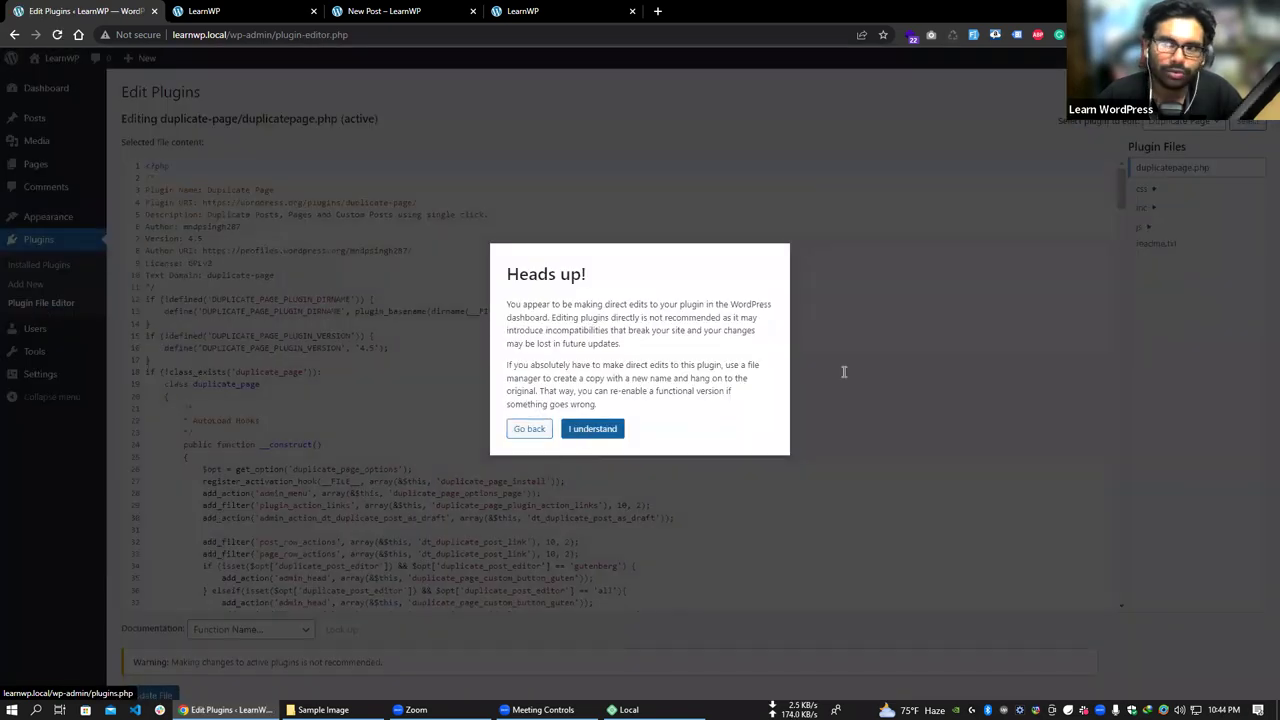
key(Return)
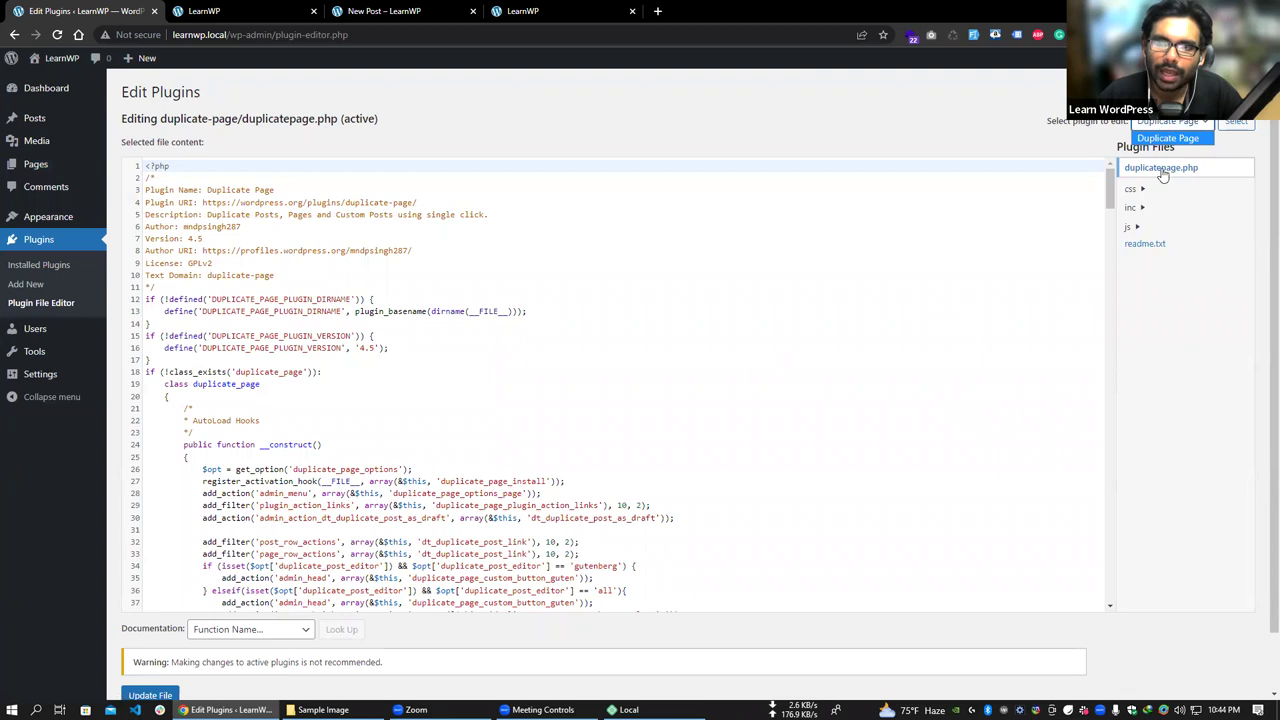
click(1140, 189)
click(1158, 205)
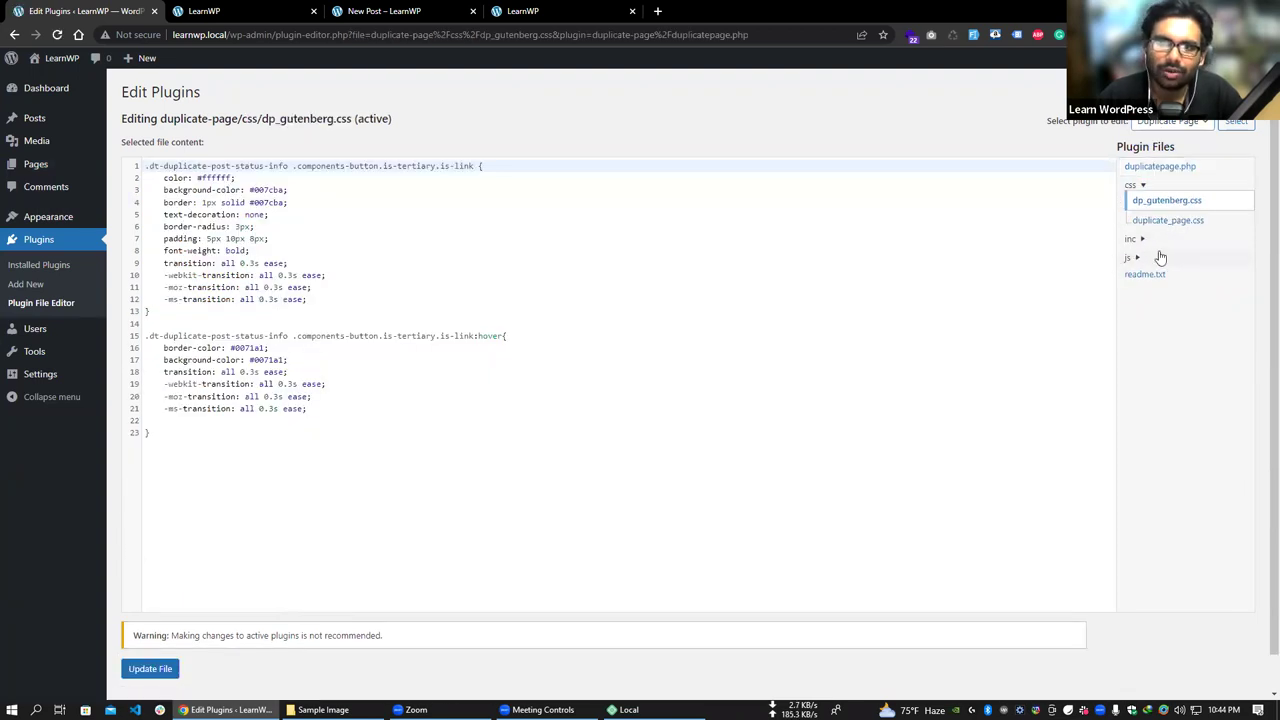
- Open inc/admin-settings.php and select lines 29–35 of its code
click(1138, 243)
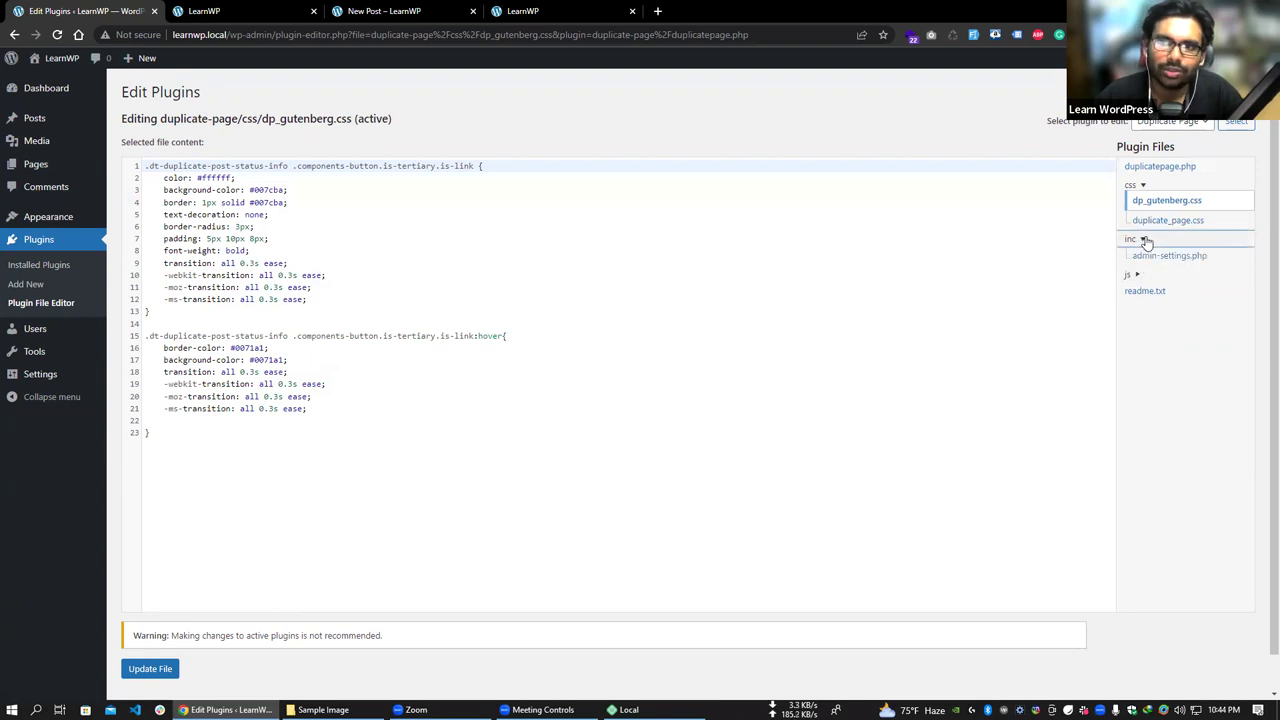
click(1152, 256)
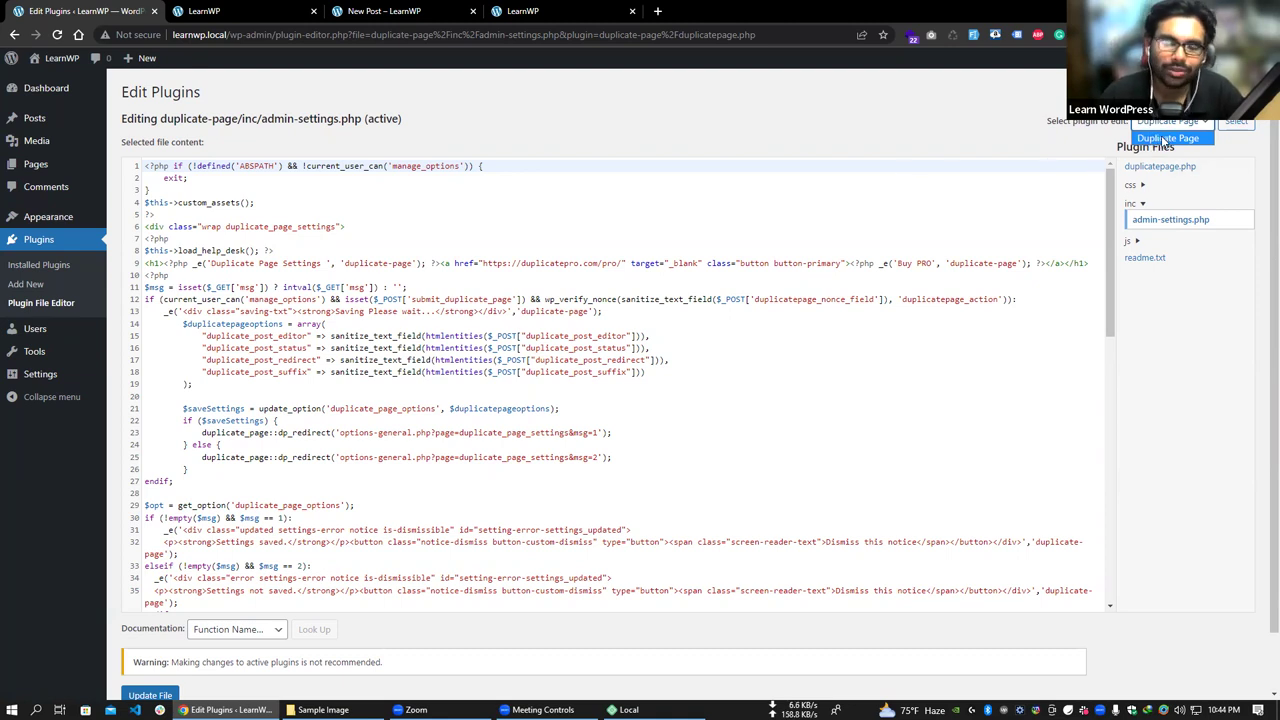
scroll(660, 290, down, 5)
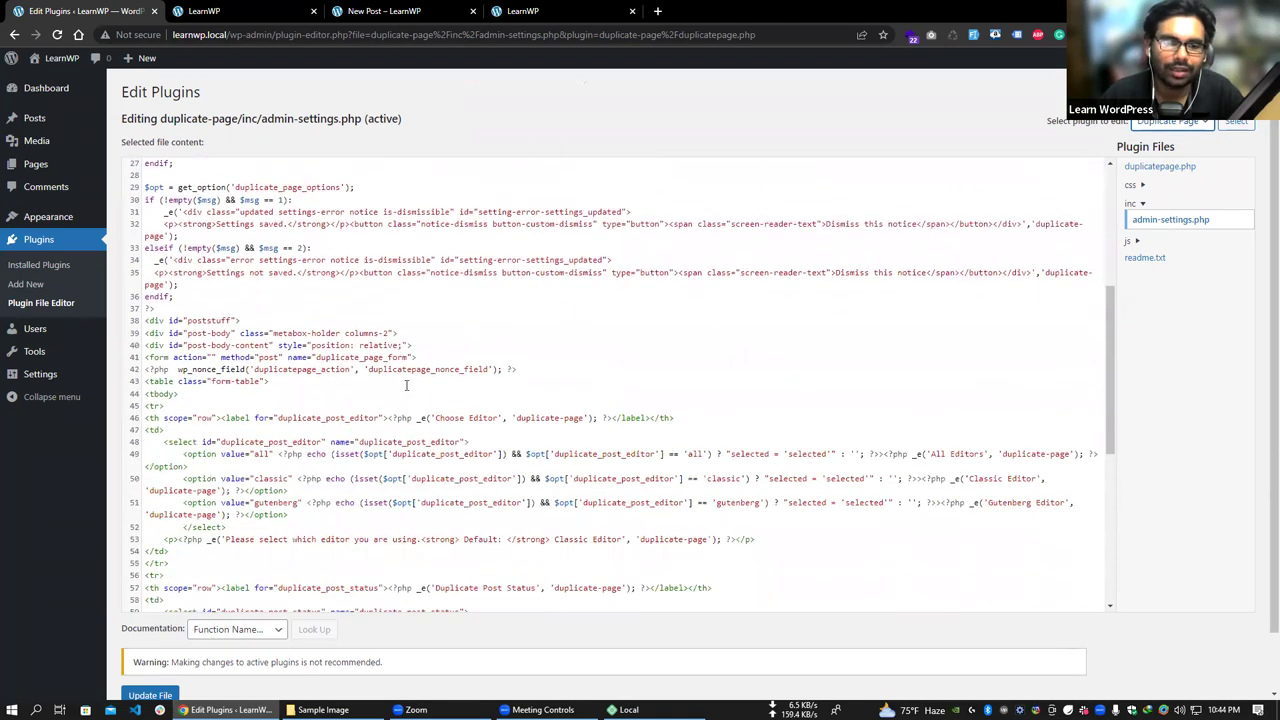
scroll(371, 392, up, 1)
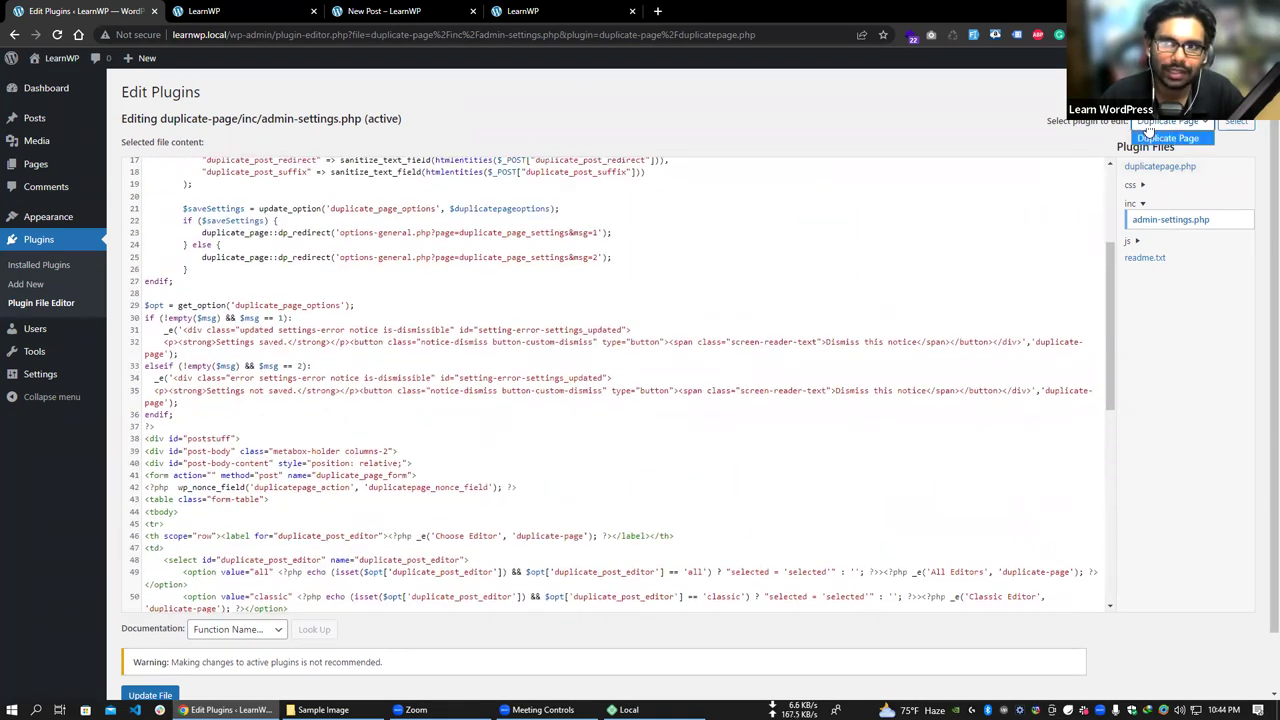
drag(145, 305, 178, 403)
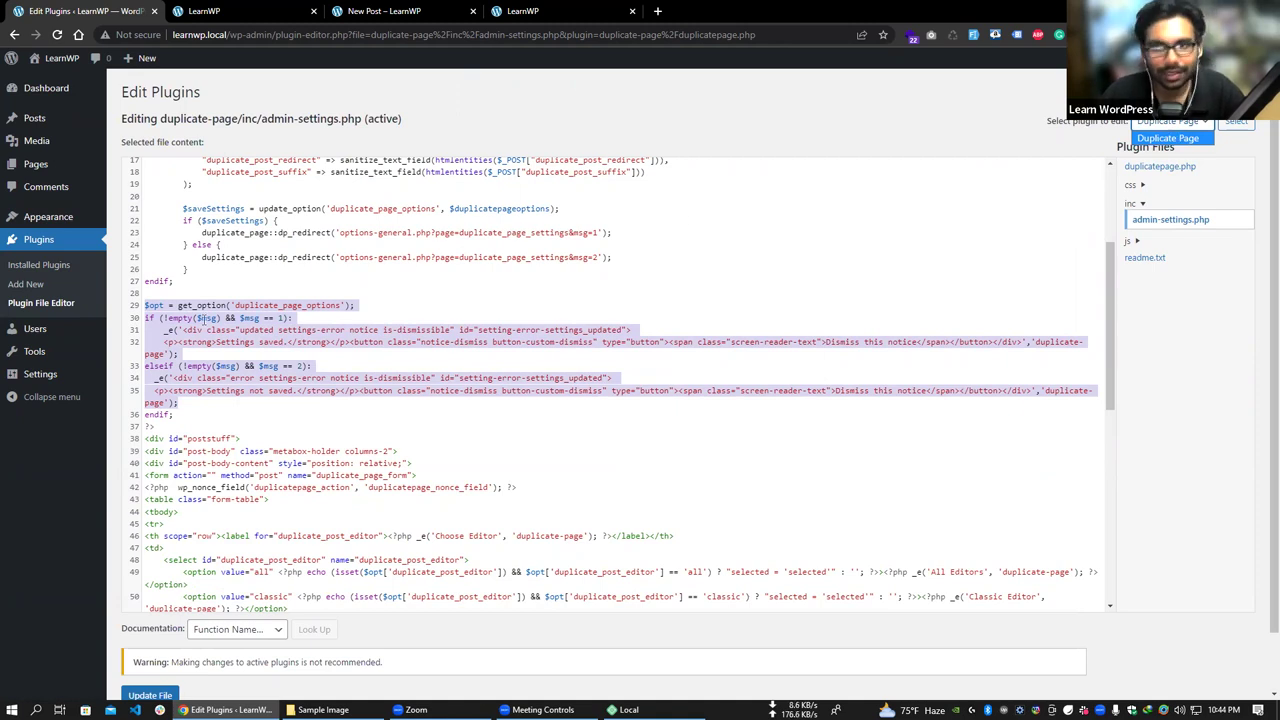
- Go to Users > All Users
mouse_move(70, 336)
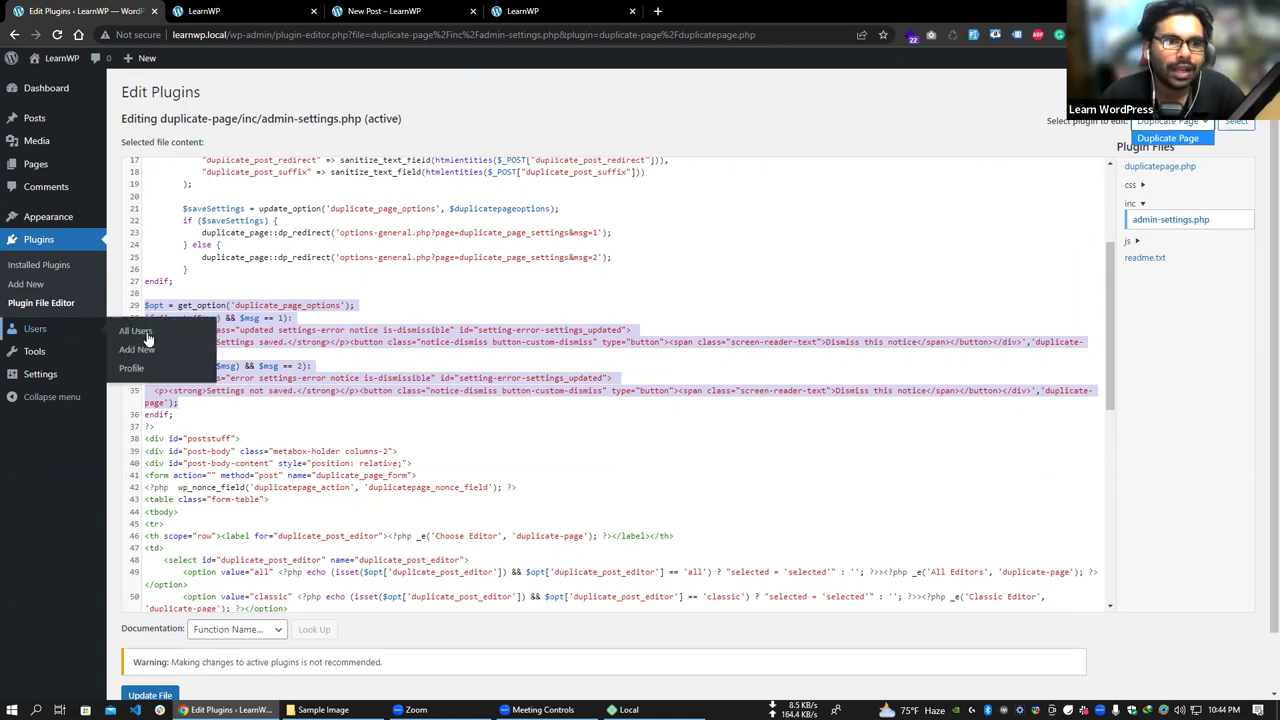
click(132, 331)
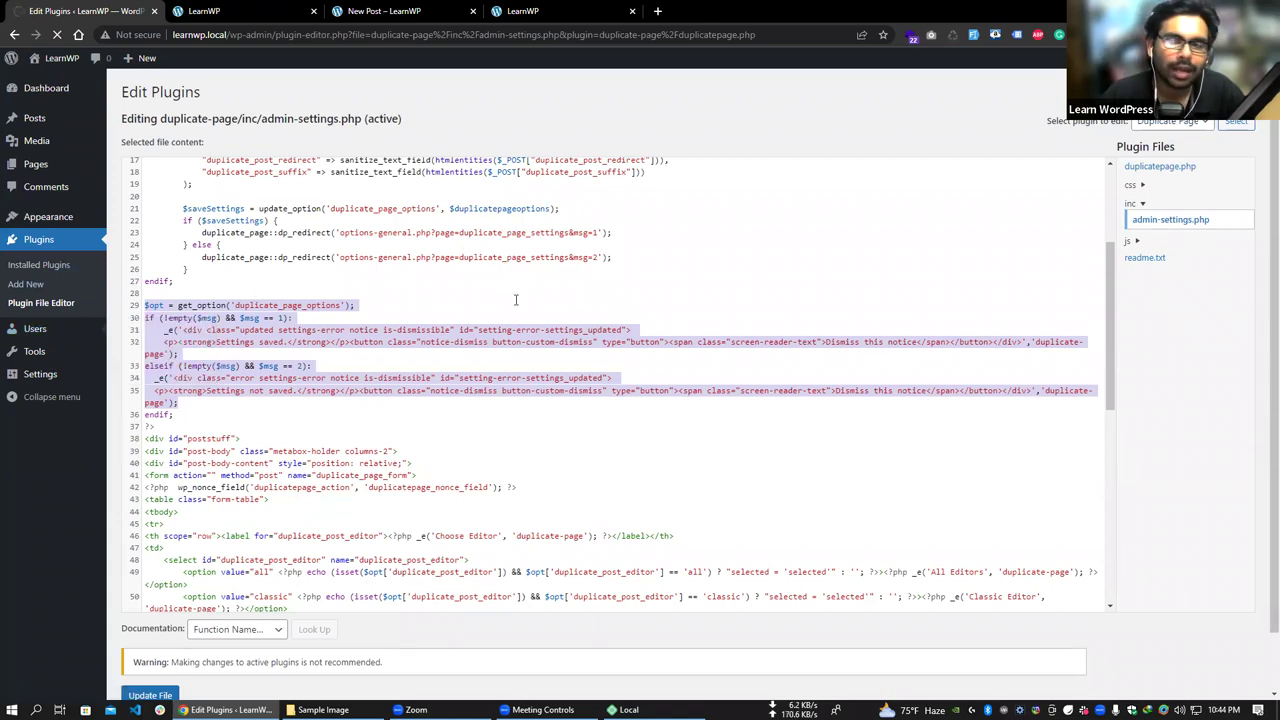
mouse_move(1210, 57)
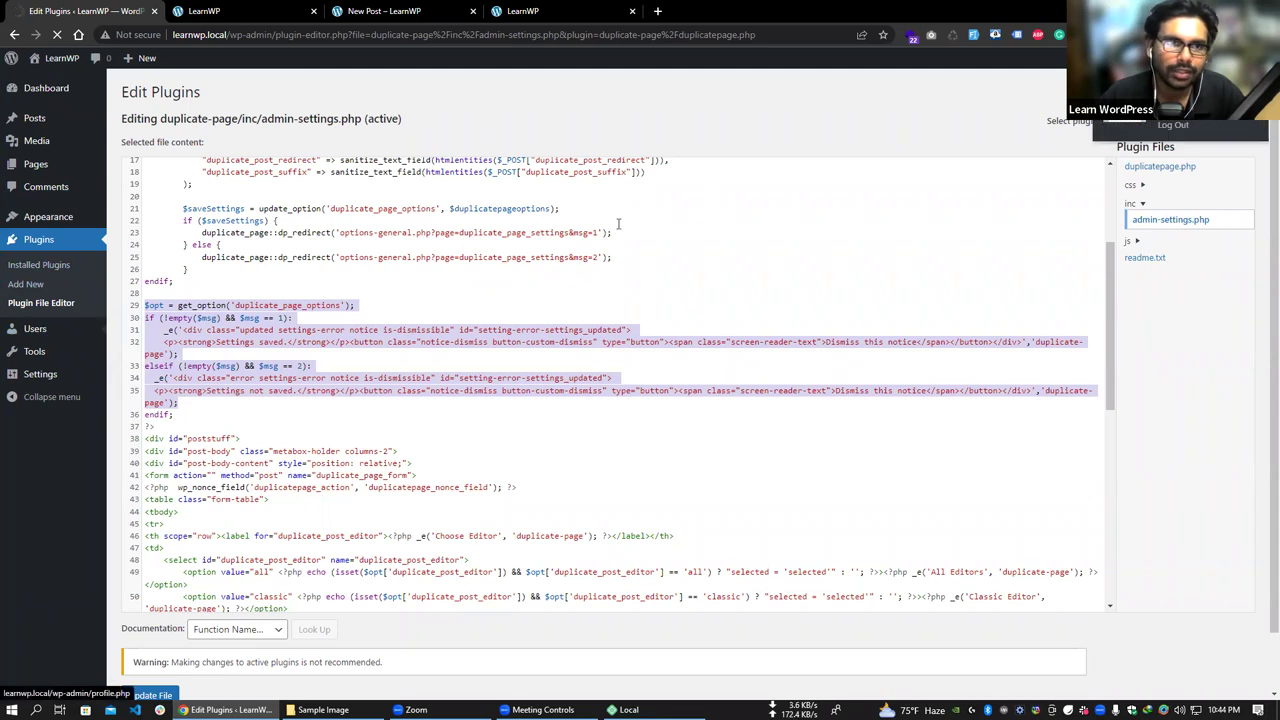
mouse_move(78, 342)
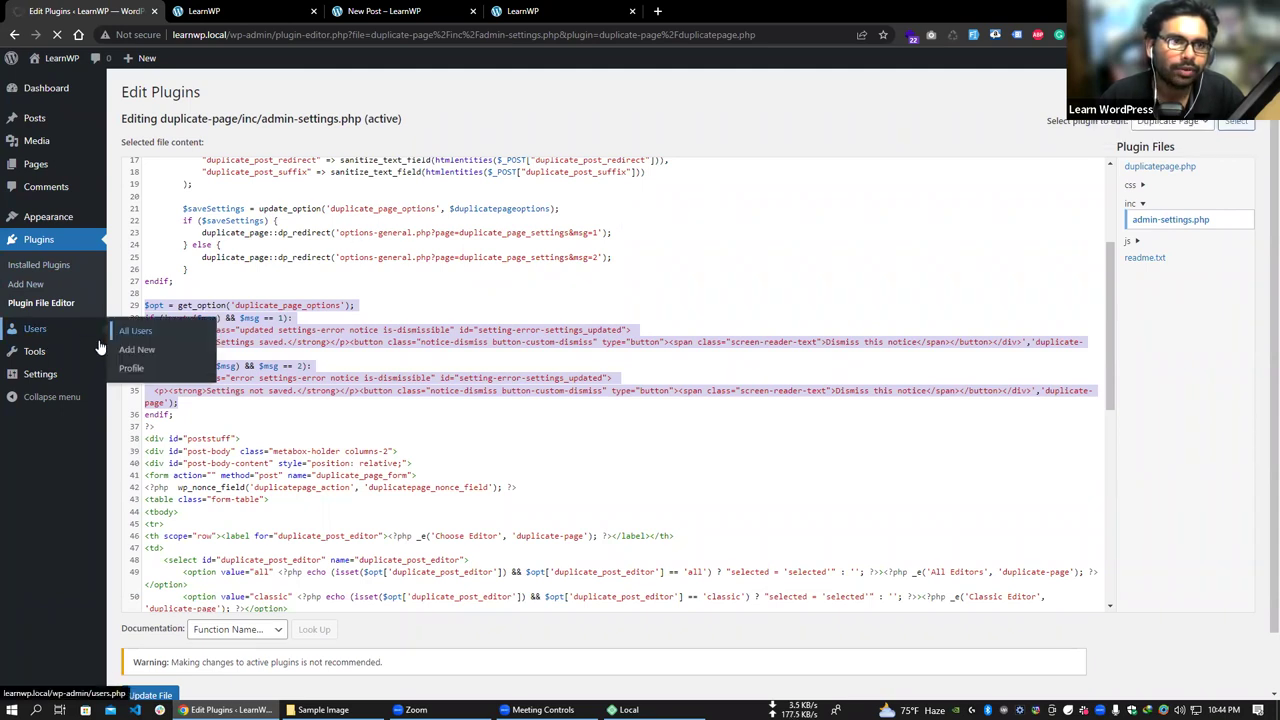
click(140, 334)
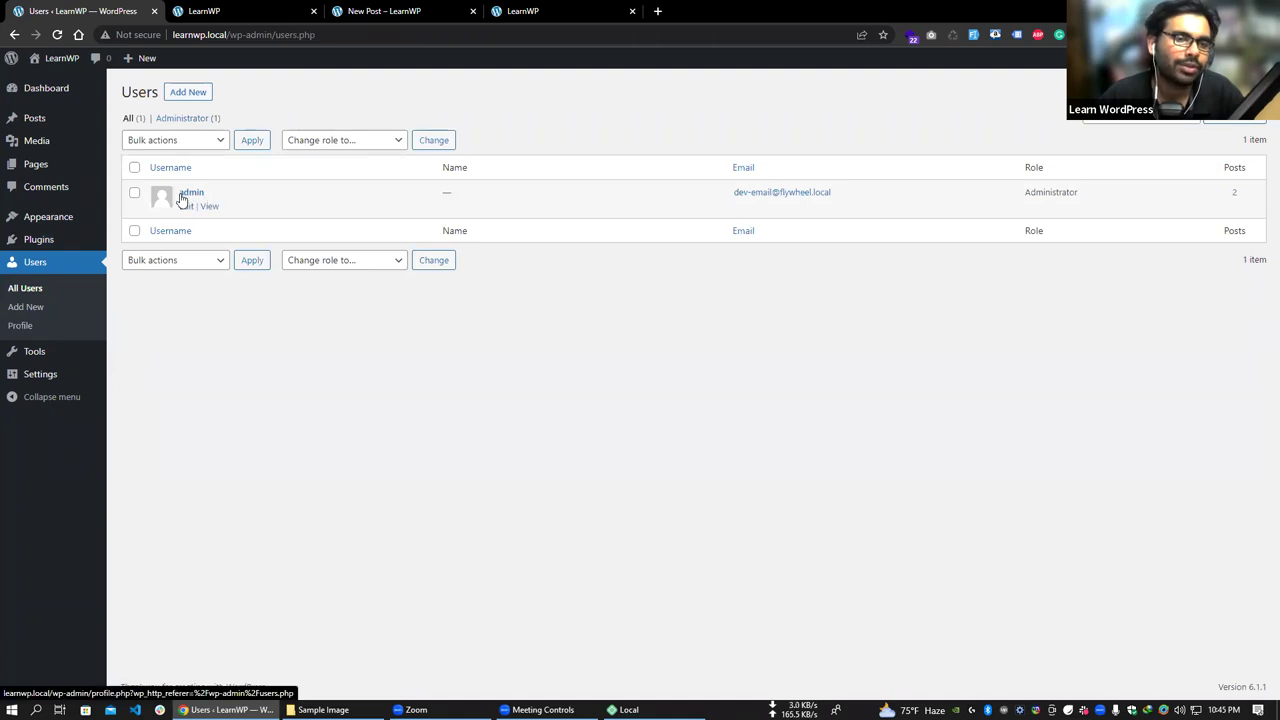
click(196, 100)
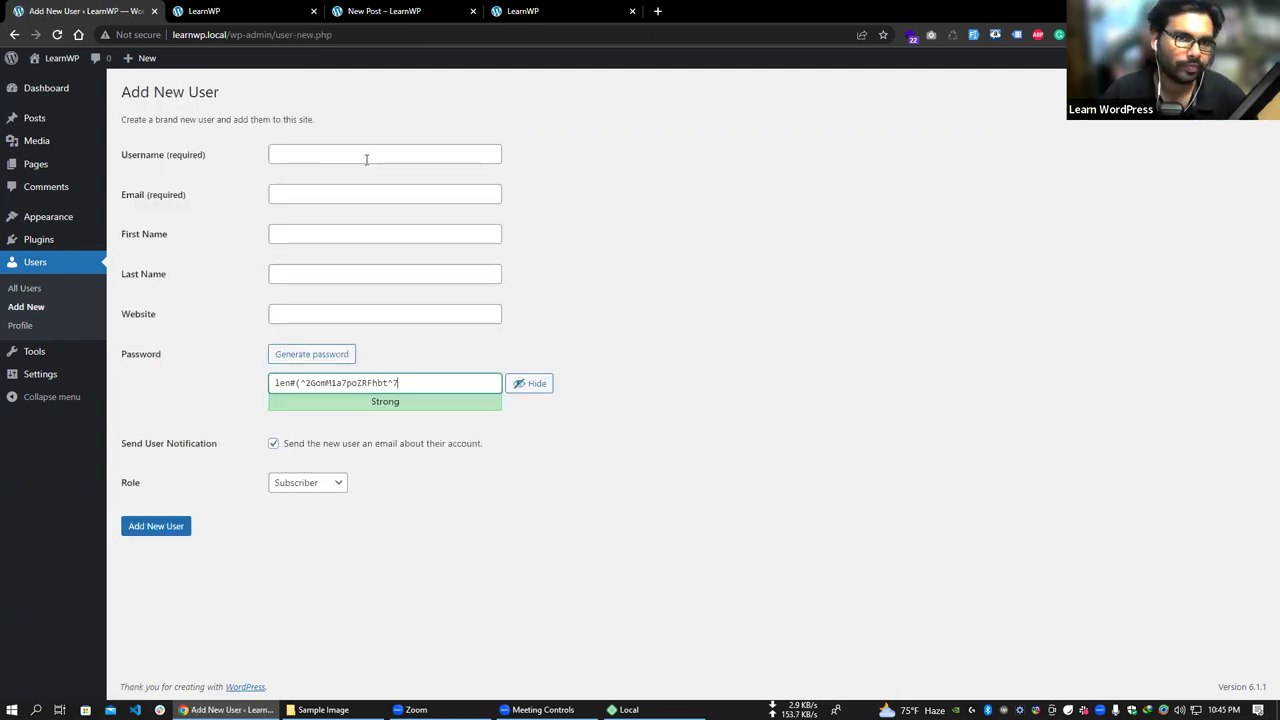
click(350, 155)
text(user)
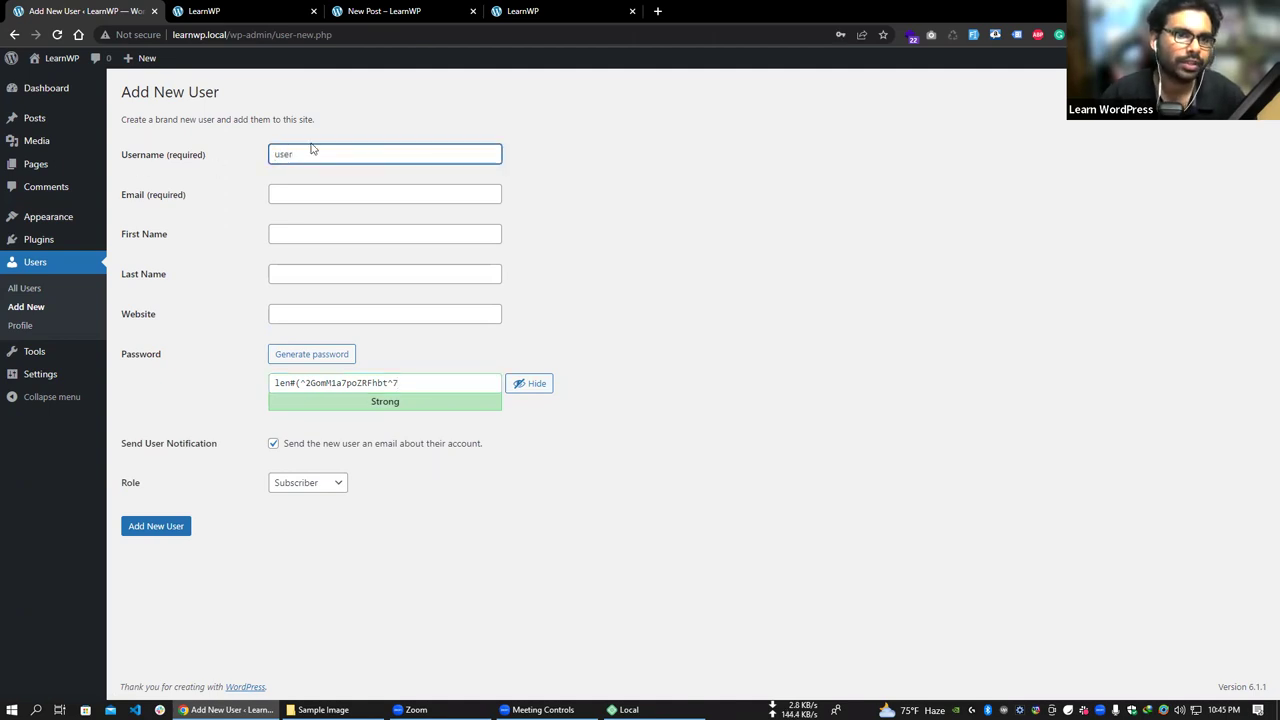
click(323, 194)
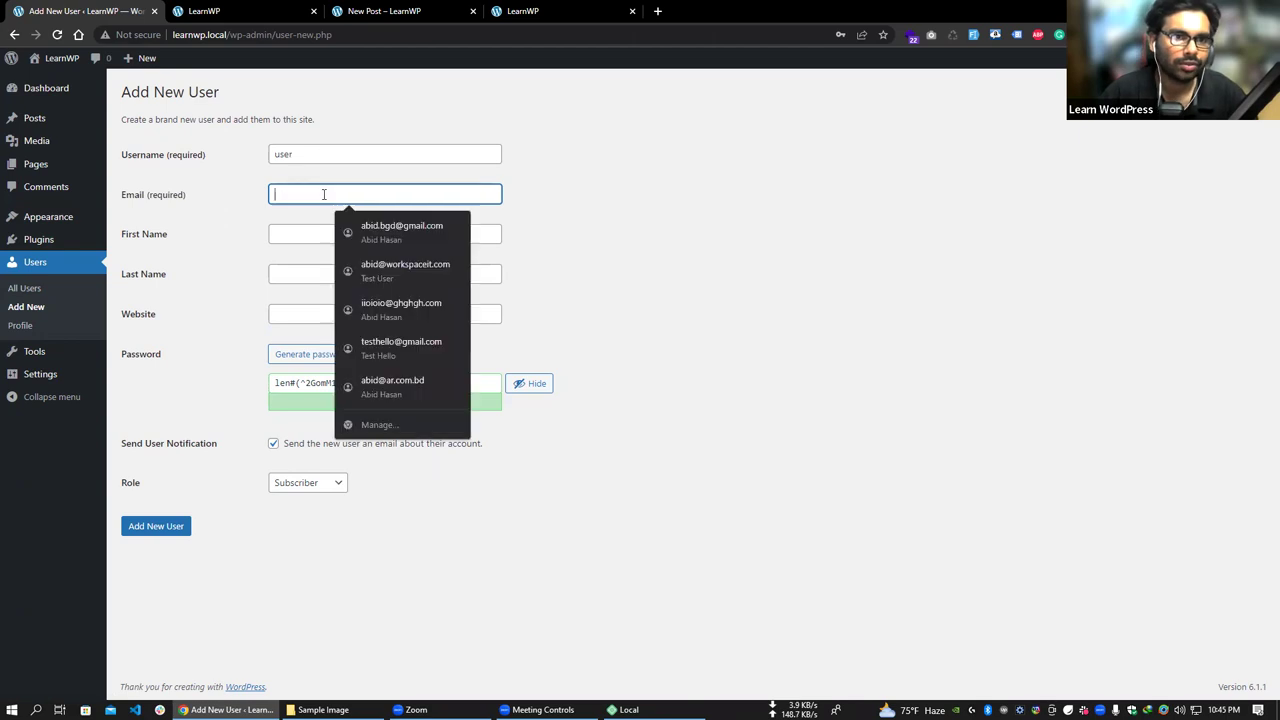
text(user)
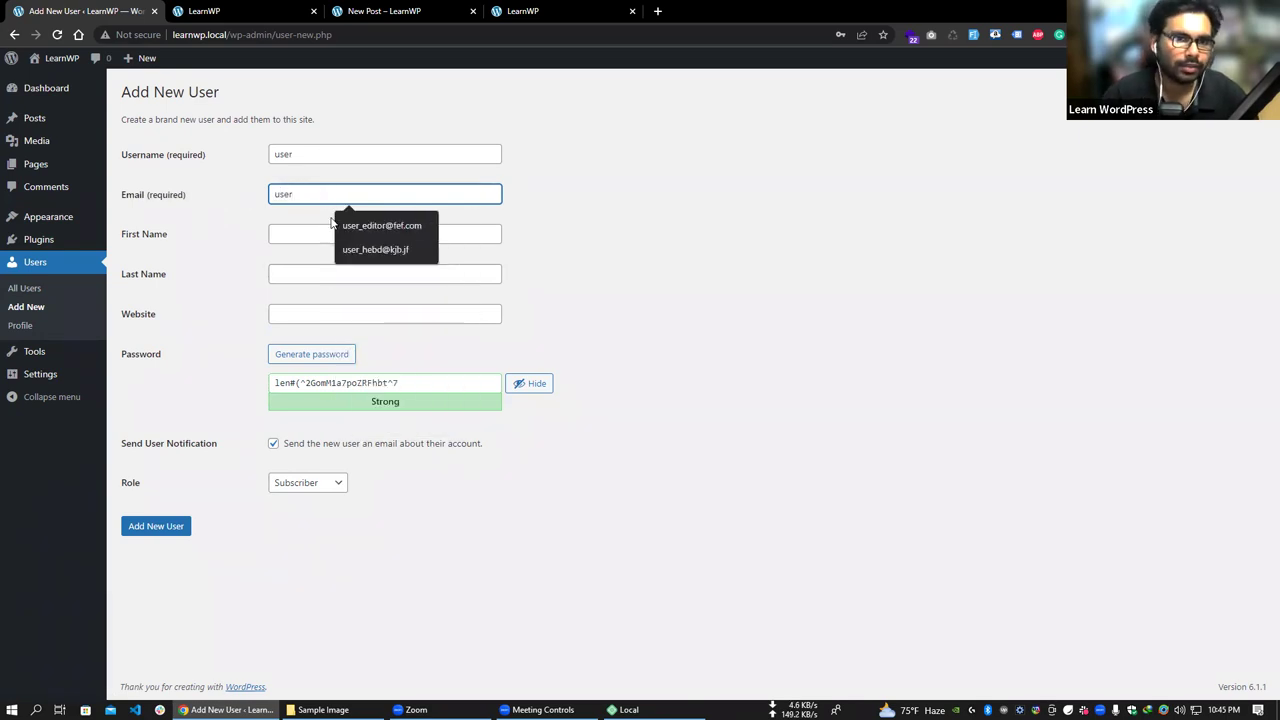
key(Down)
key(Return)
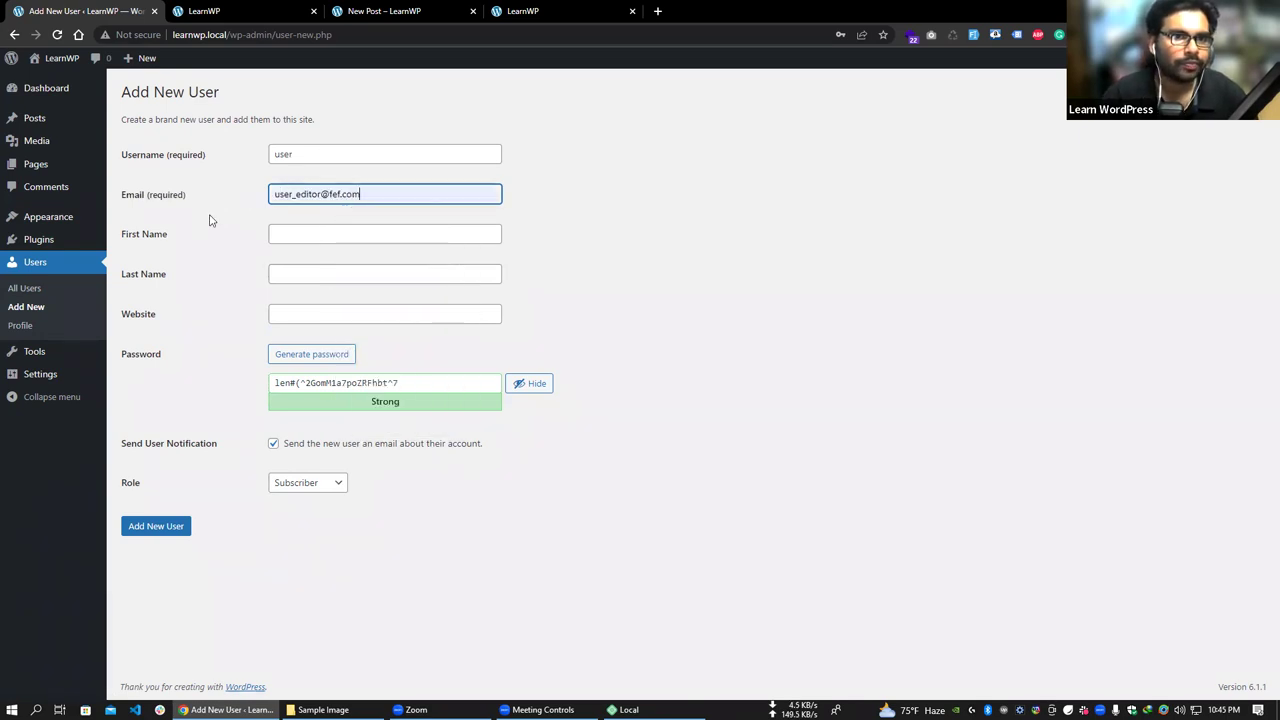
click(306, 231)
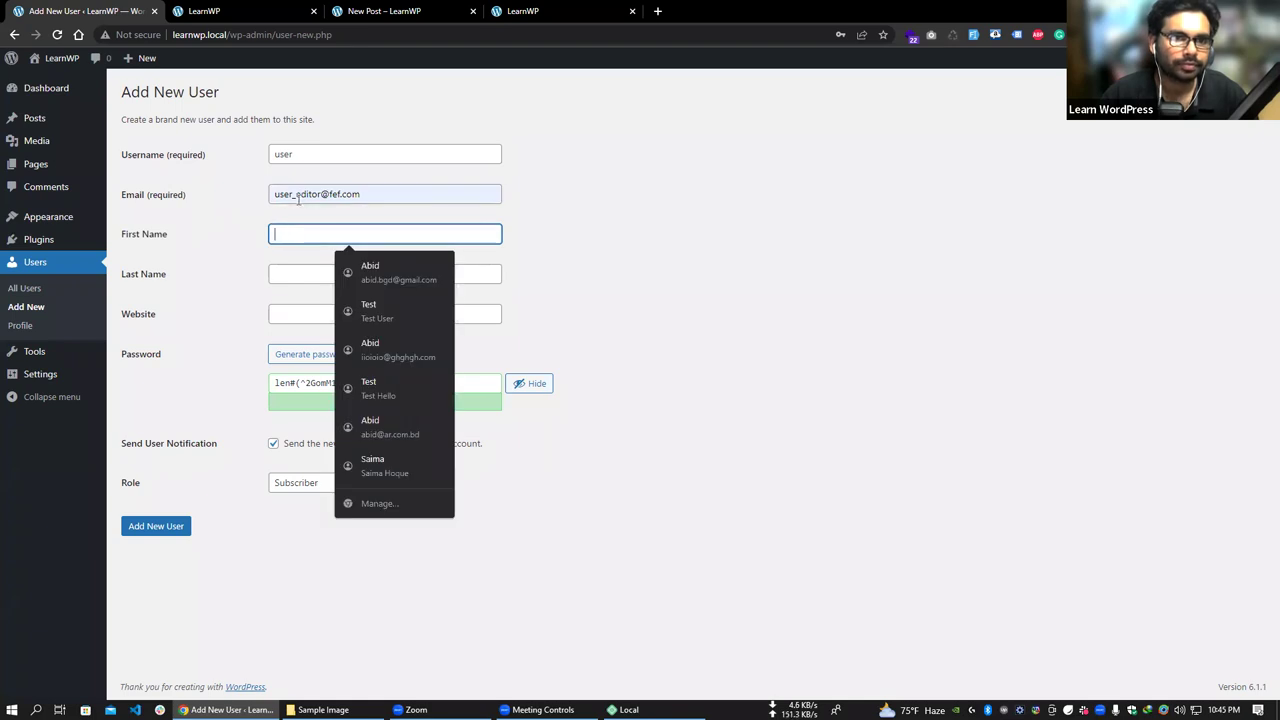
click(293, 195)
shift+click(434, 198)
text(@example.com)
- Fill in the user's first and last name, set a weak password, and confirm its use
click(343, 232)
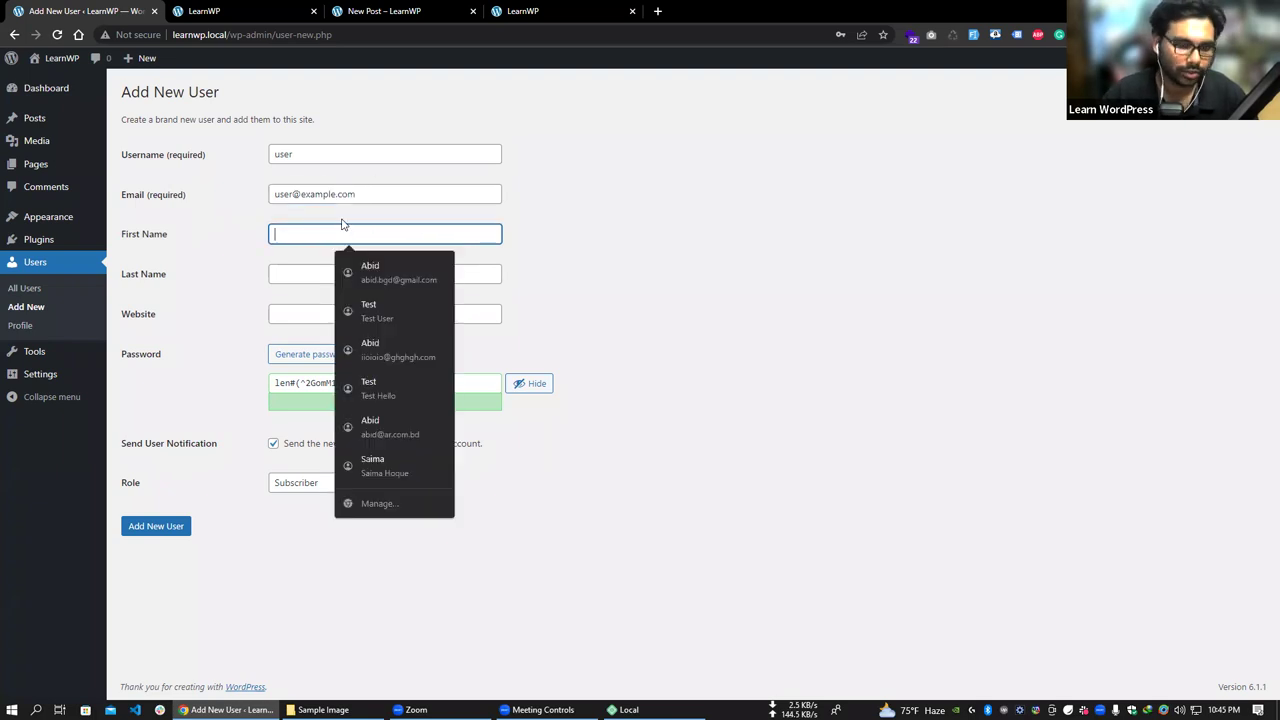
text(Test)
key(Tab)
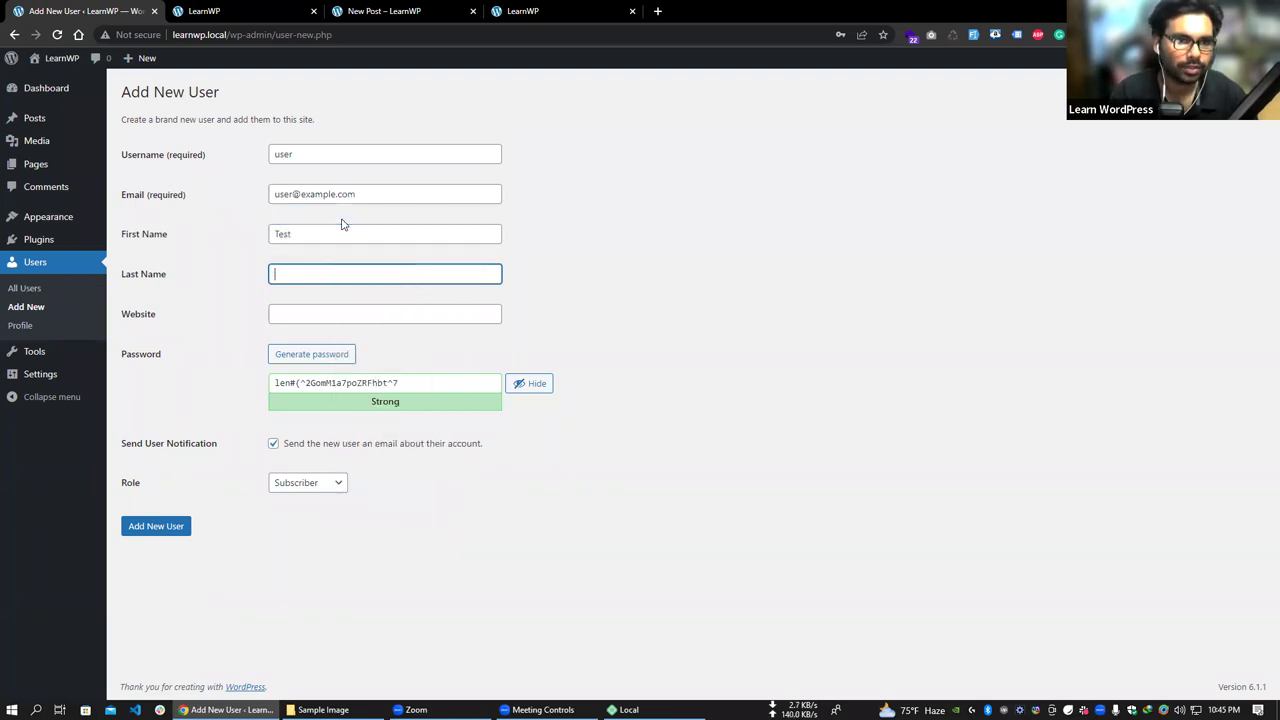
text(U)
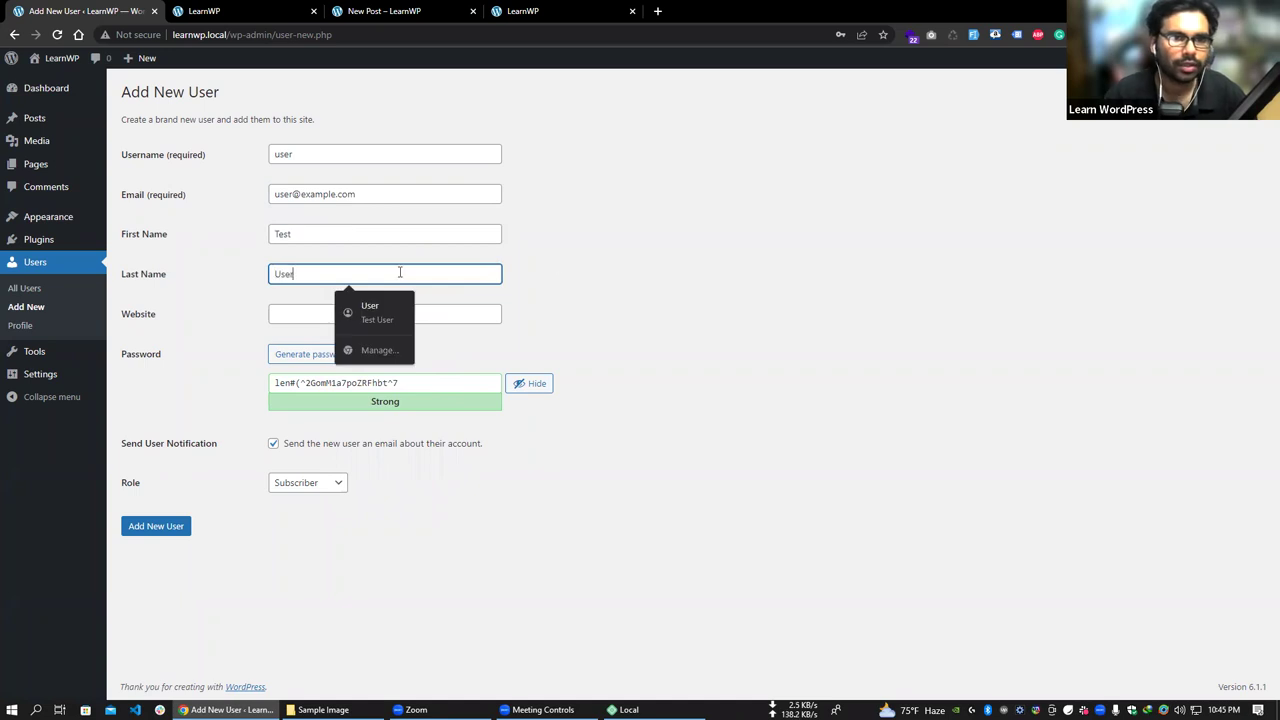
text(ser)
click(603, 251)
double_click(328, 383)
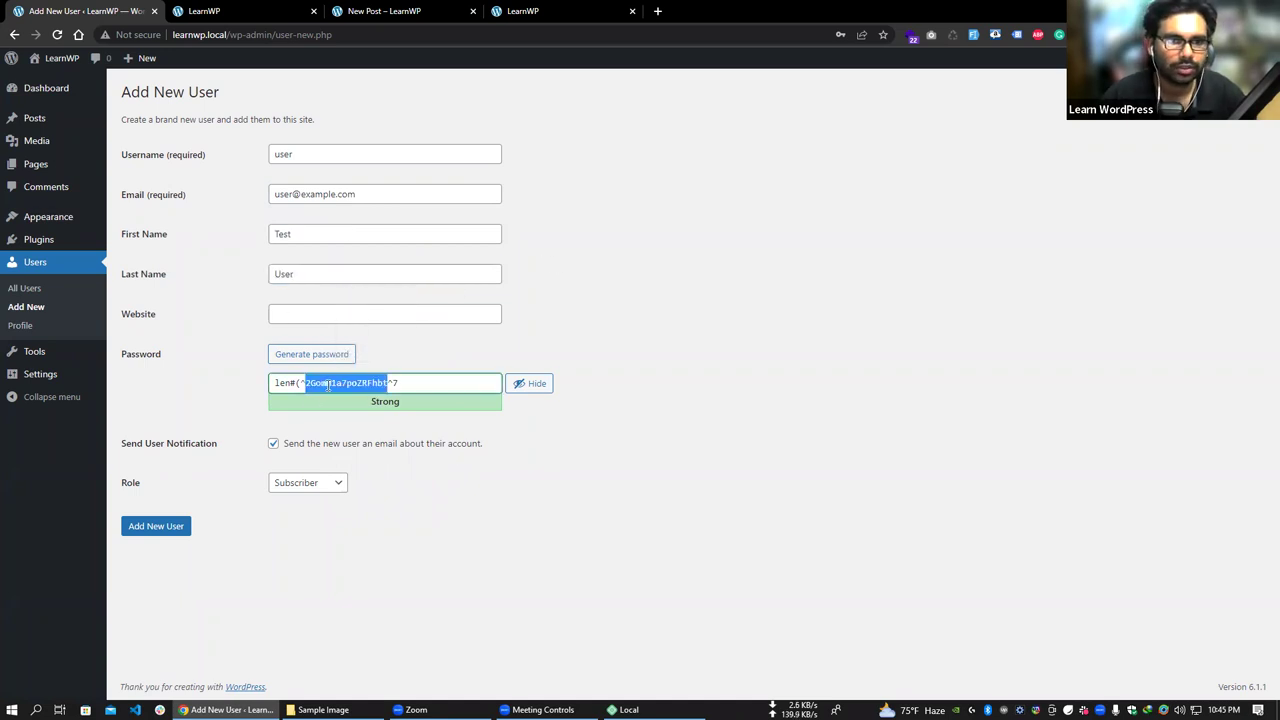
key(ctrl+a)
text(useer)
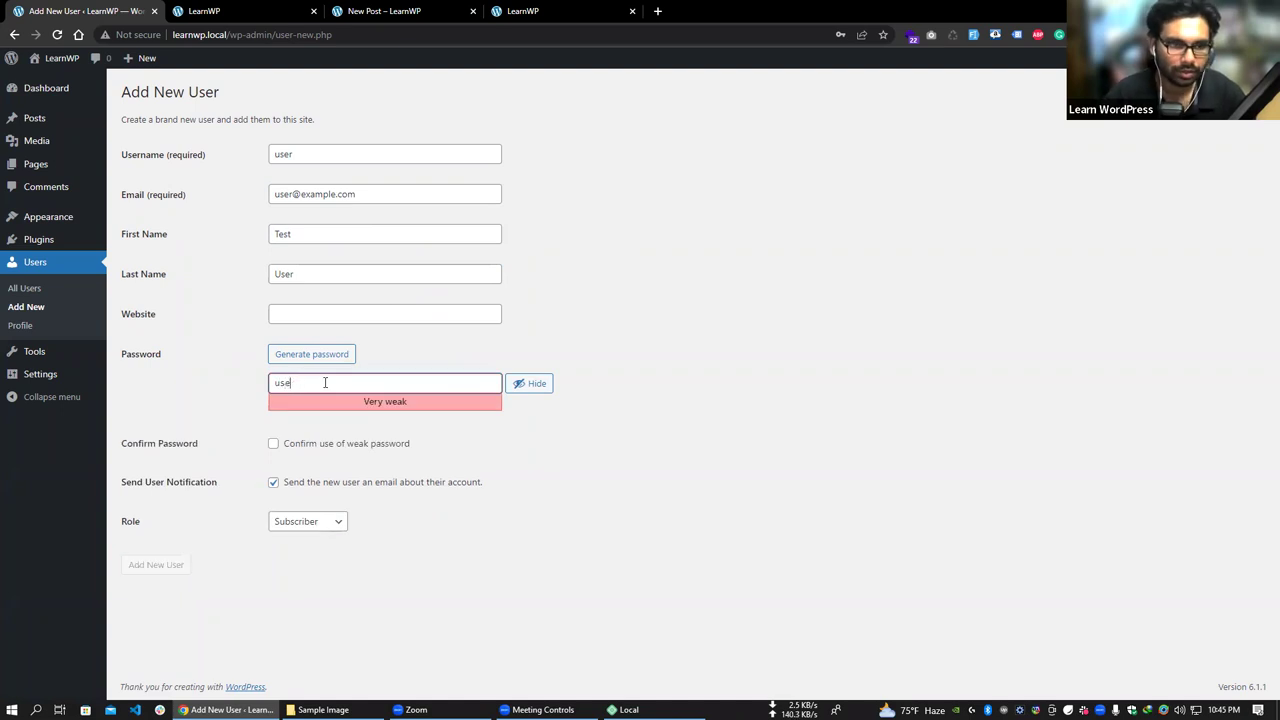
click(325, 445)
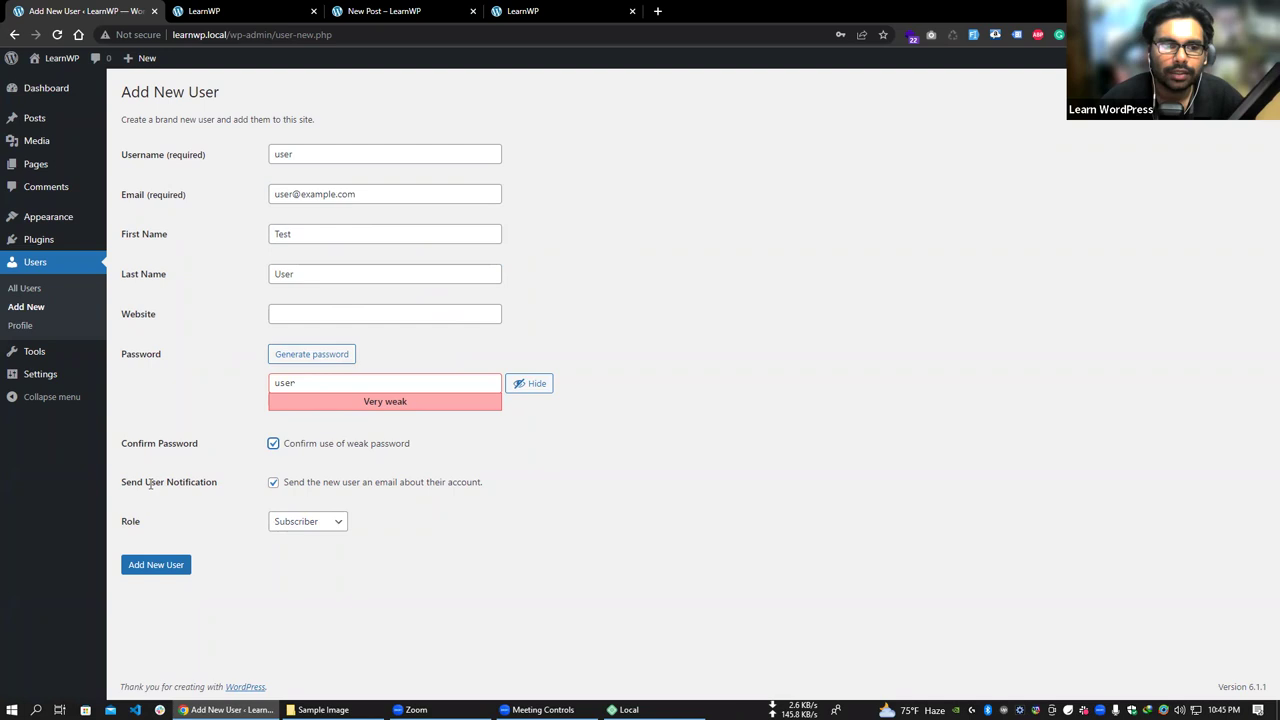
drag(123, 482, 223, 486)
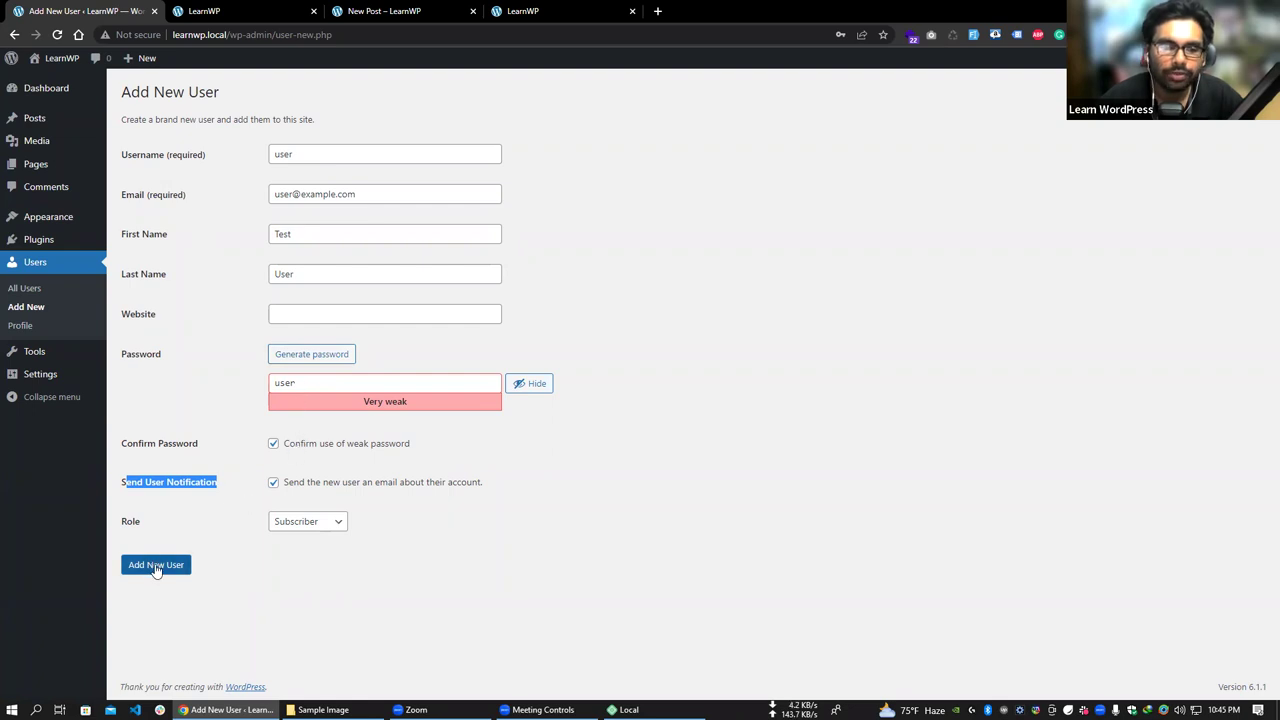
drag(355, 194, 265, 211)
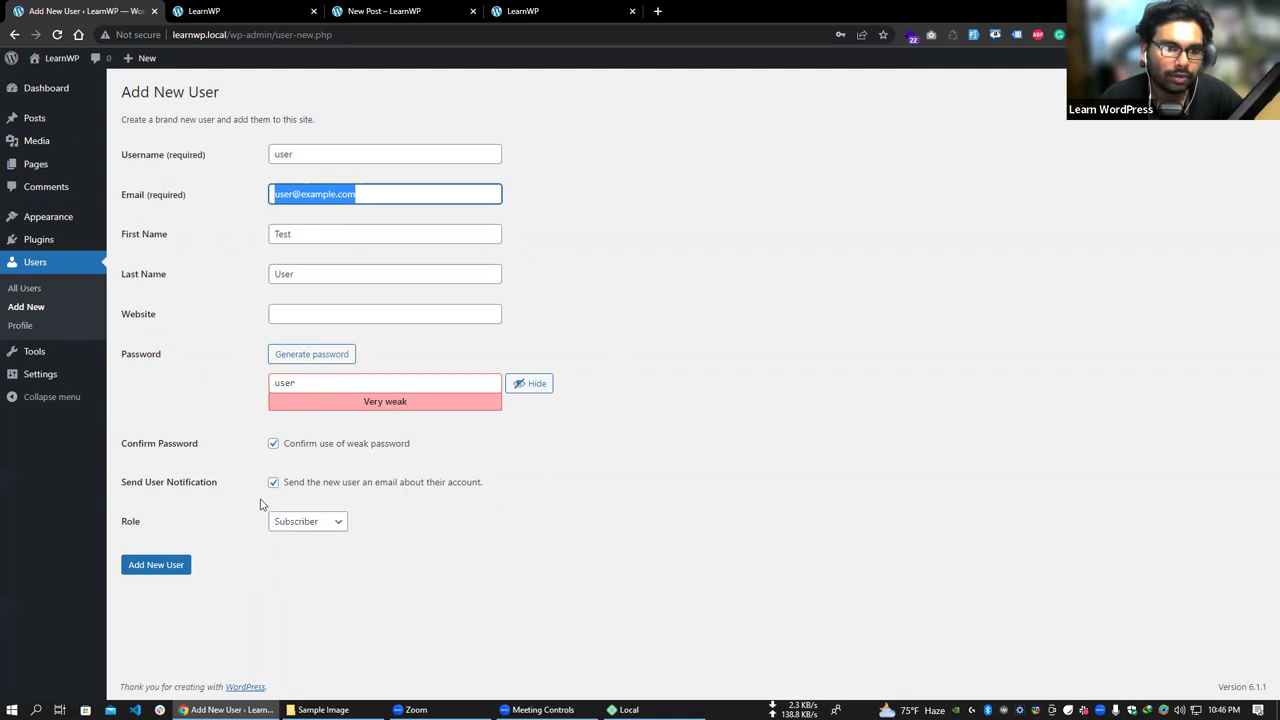
click(297, 522)
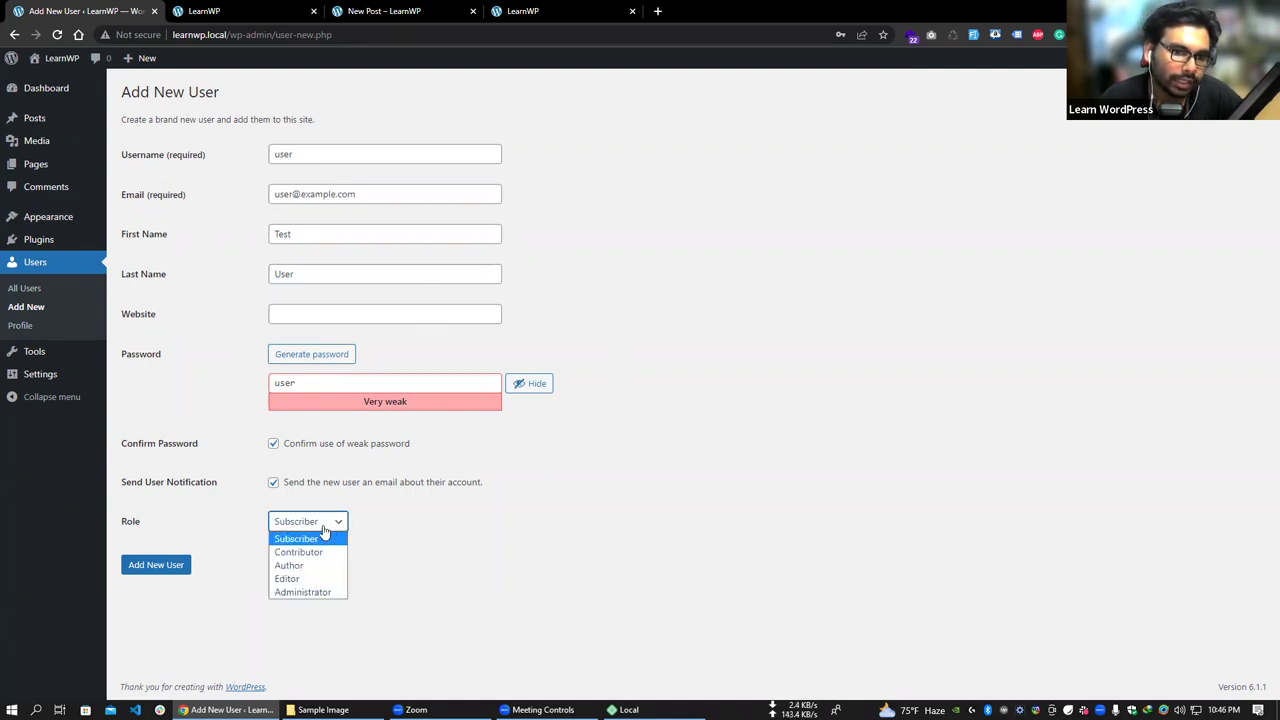
- Give the new user the Contributor role and click Add New User
click(271, 482)
click(300, 521)
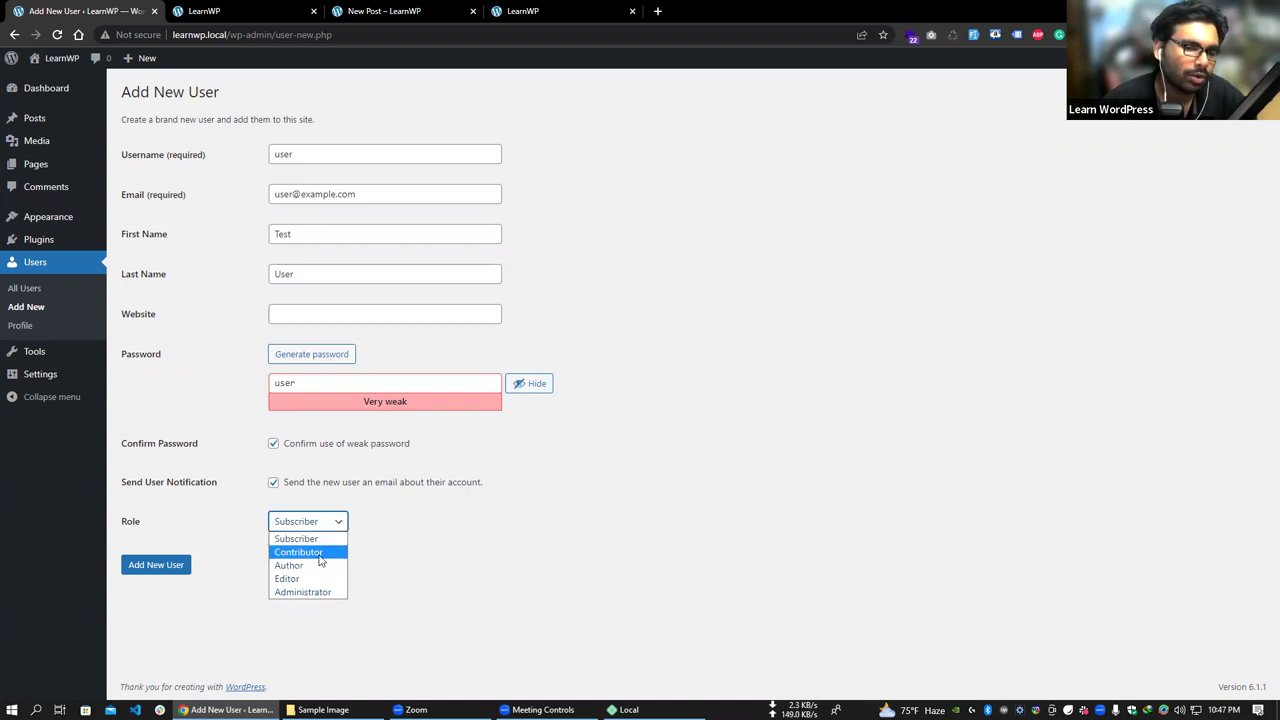
click(320, 552)
click(156, 568)
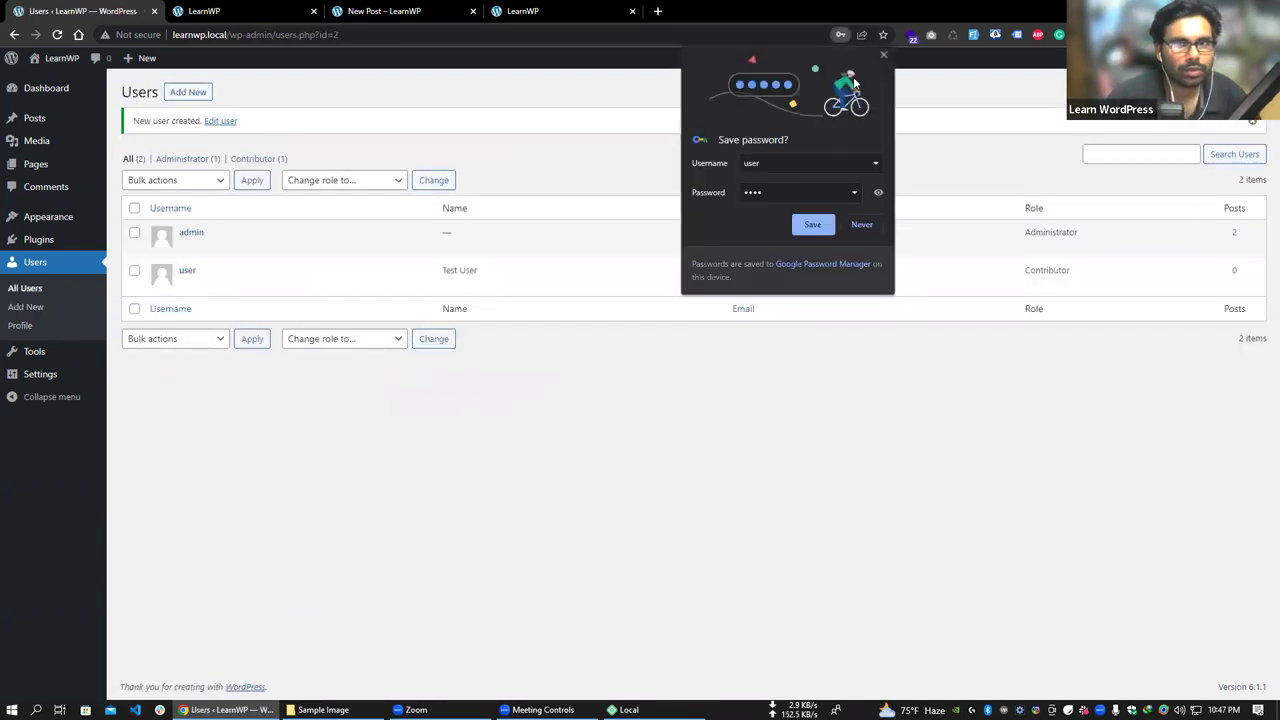
- Dismiss the save-password offer, then load the copied wp-admin address in a new Incognito window
click(882, 57)
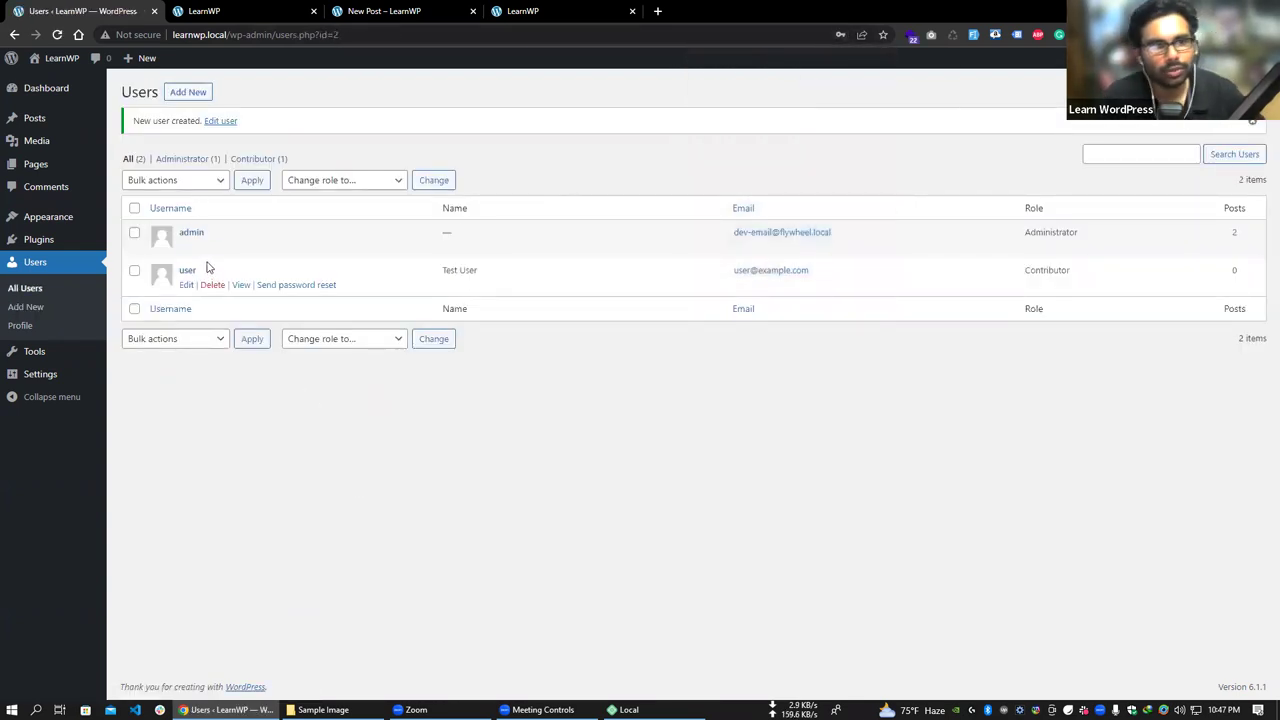
drag(270, 34, 97, 48)
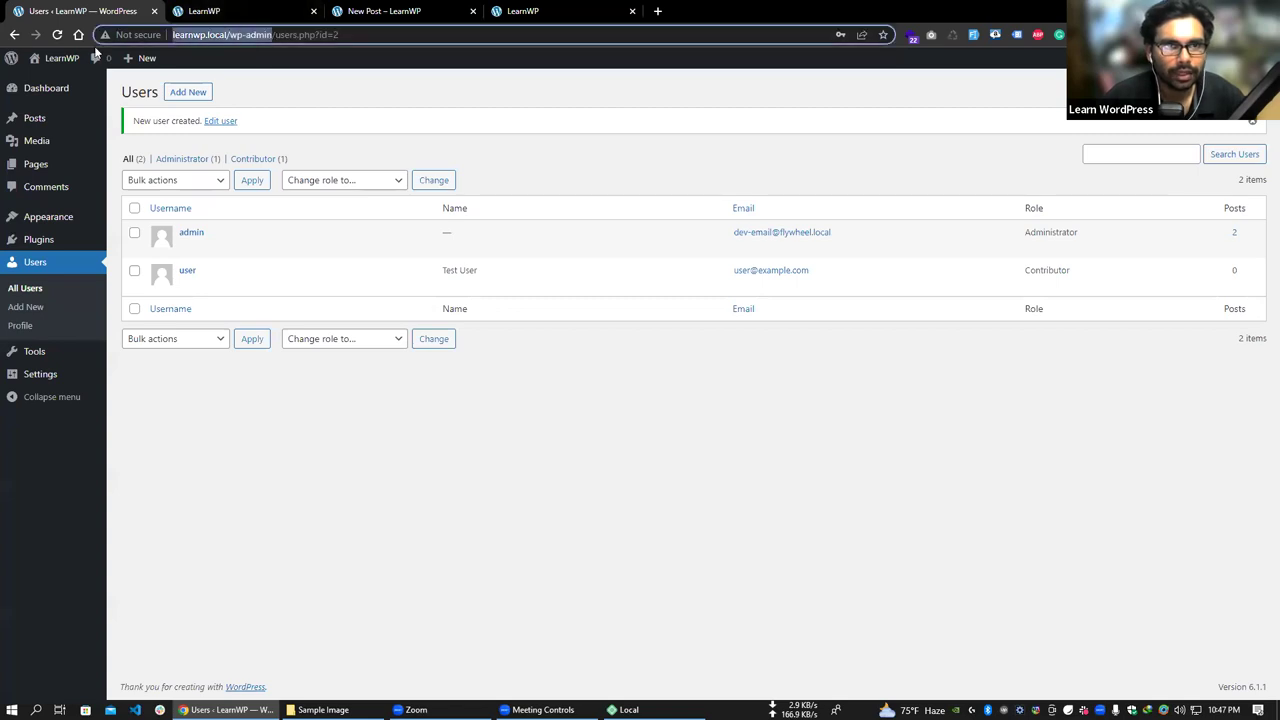
key(ctrl+c)
click(1262, 34)
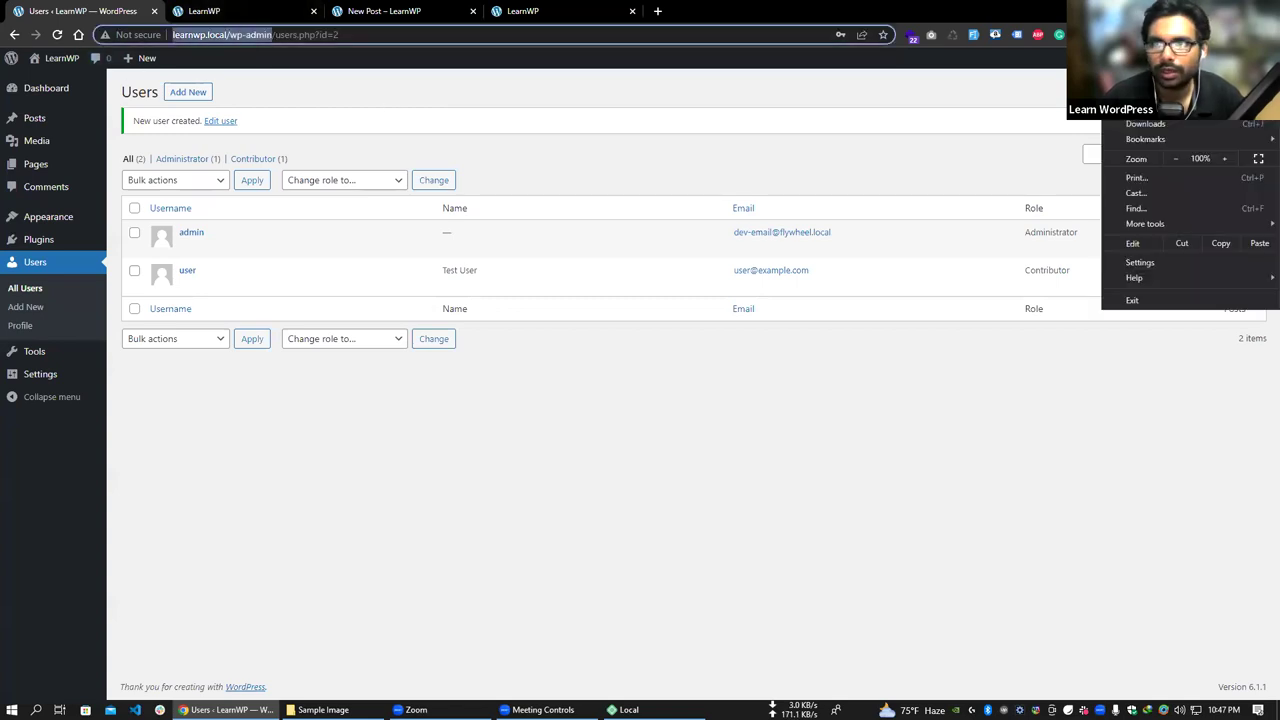
click(1150, 90)
key(ctrl+v)
key(Return)
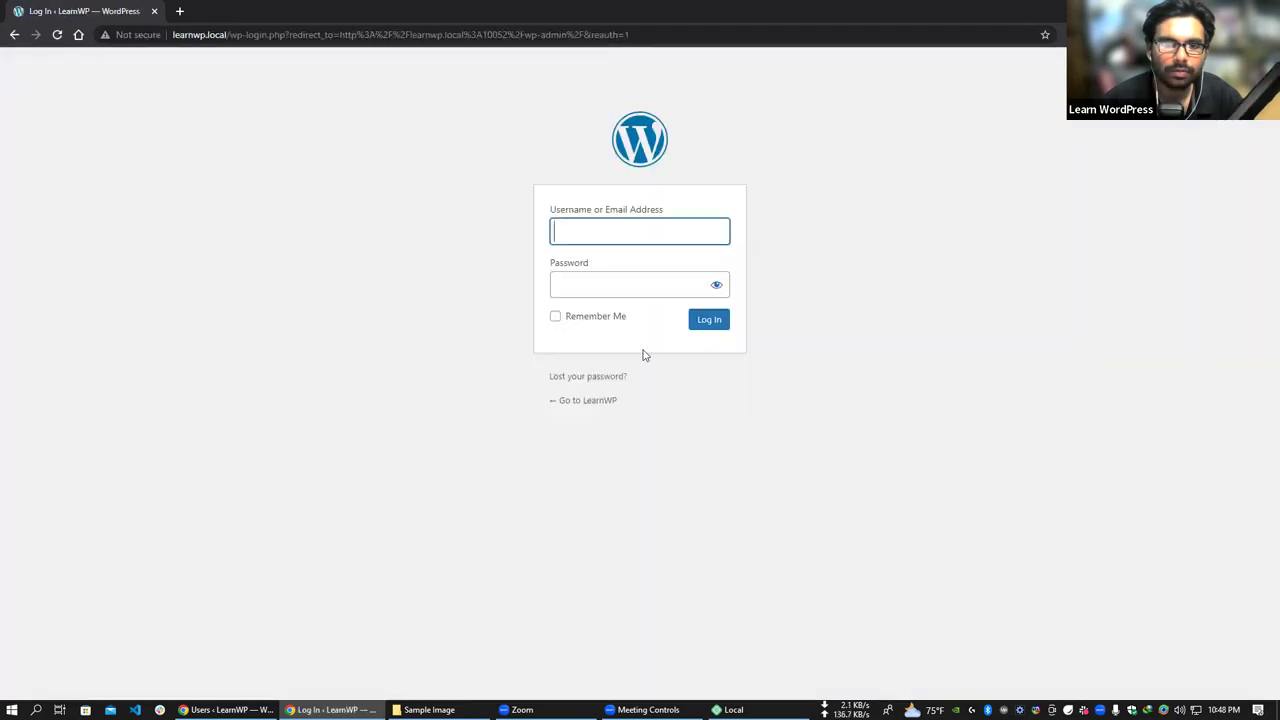
- Log in with the contributor test account's username and password
text(er)
key(Tab)
text(user)
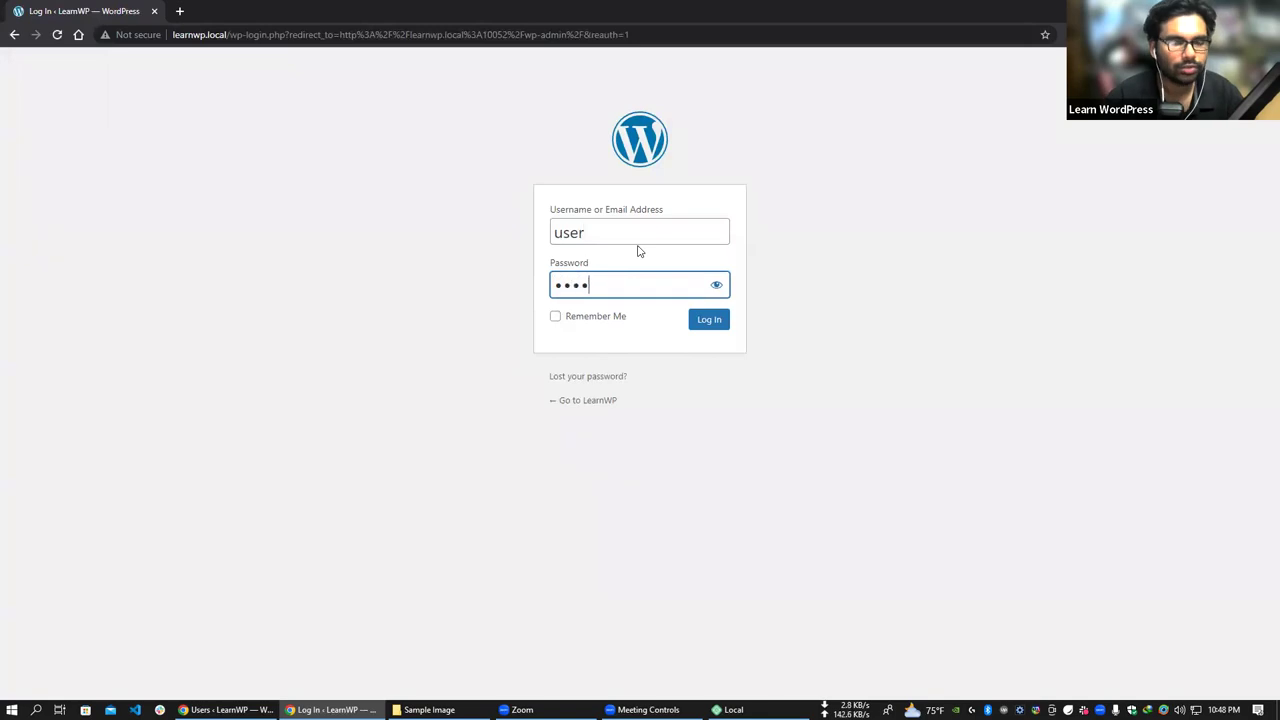
click(705, 320)
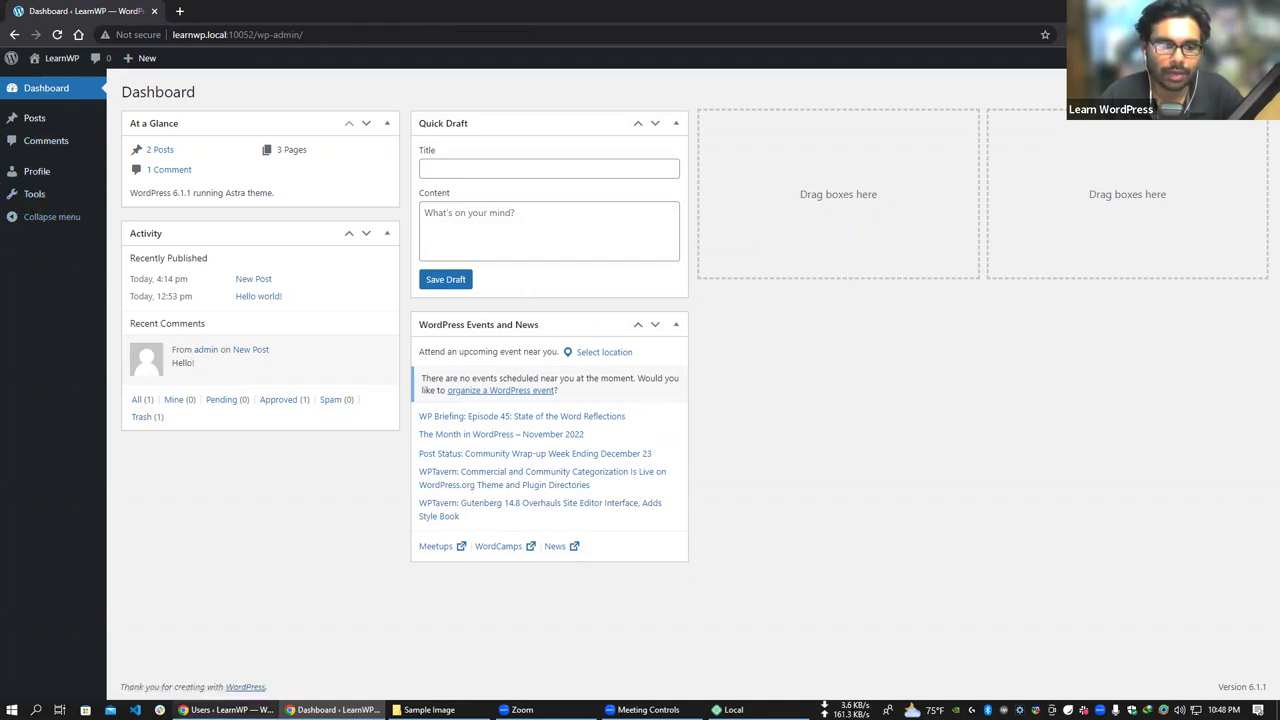
- Compare the contributor's reduced Dashboard with the administrator's Users list, ending on Users
click(226, 710)
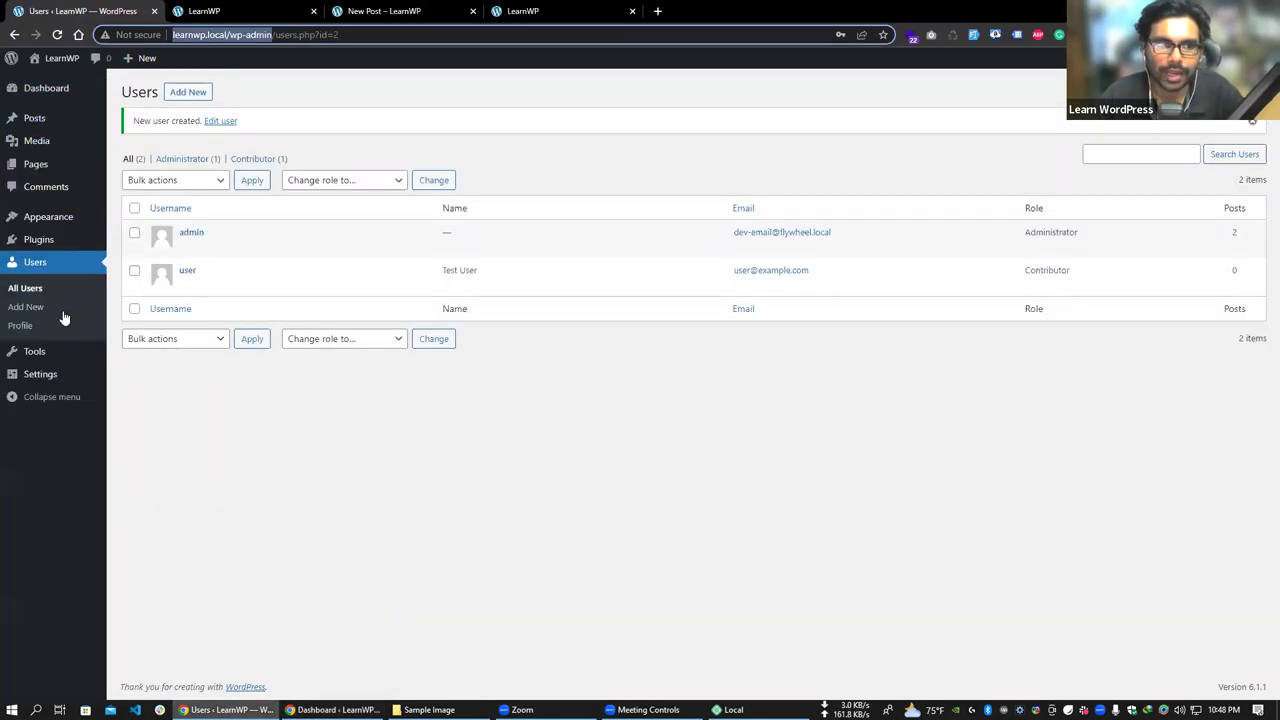
mouse_move(60, 378)
click(335, 710)
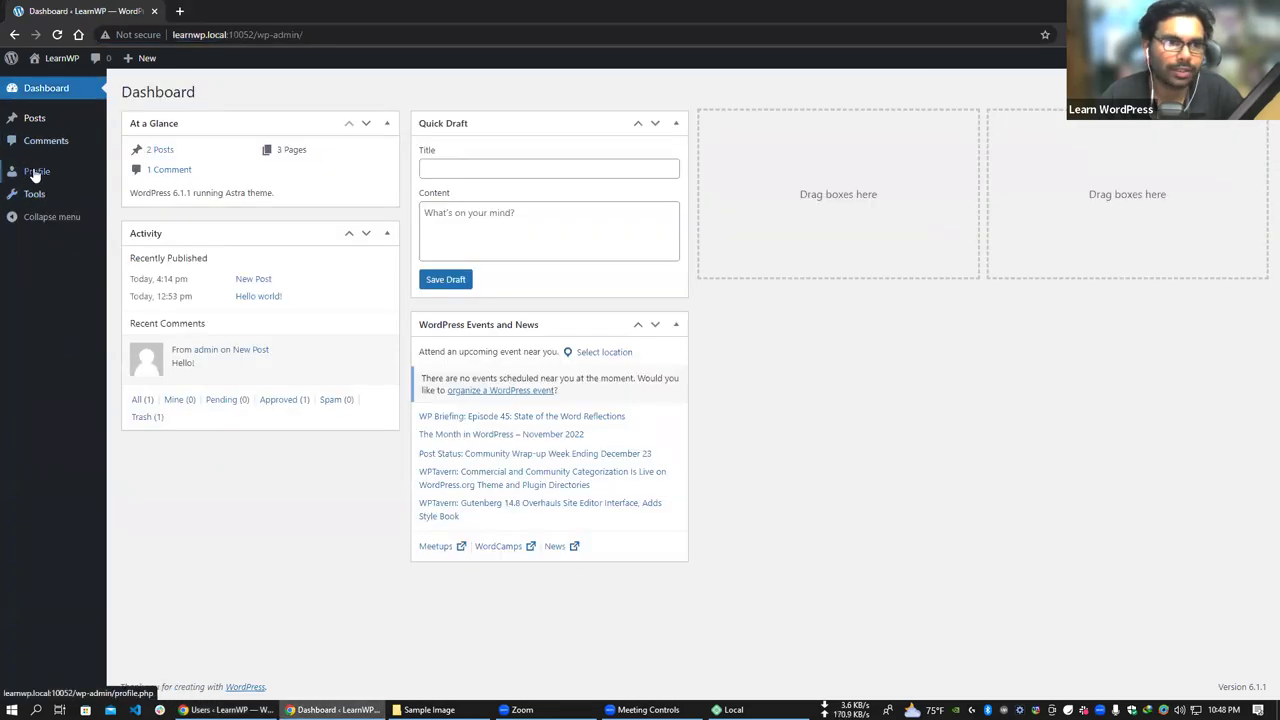
click(226, 710)
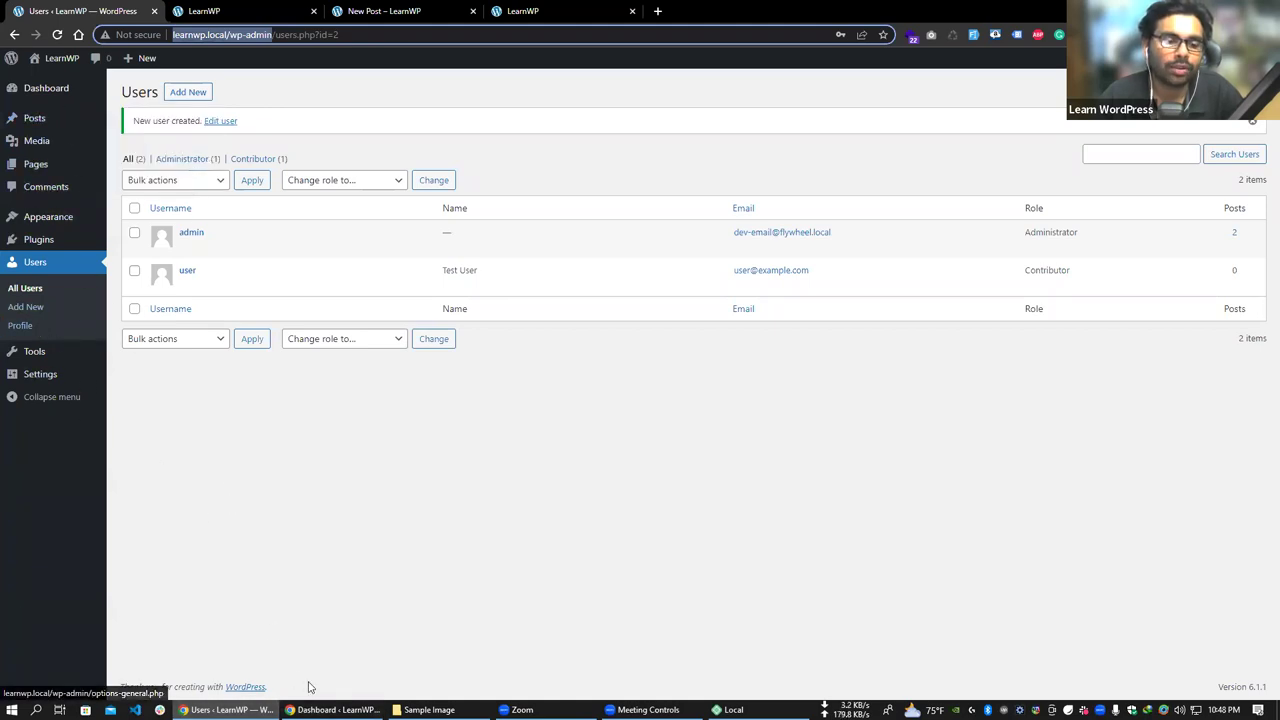
mouse_move(330, 710)
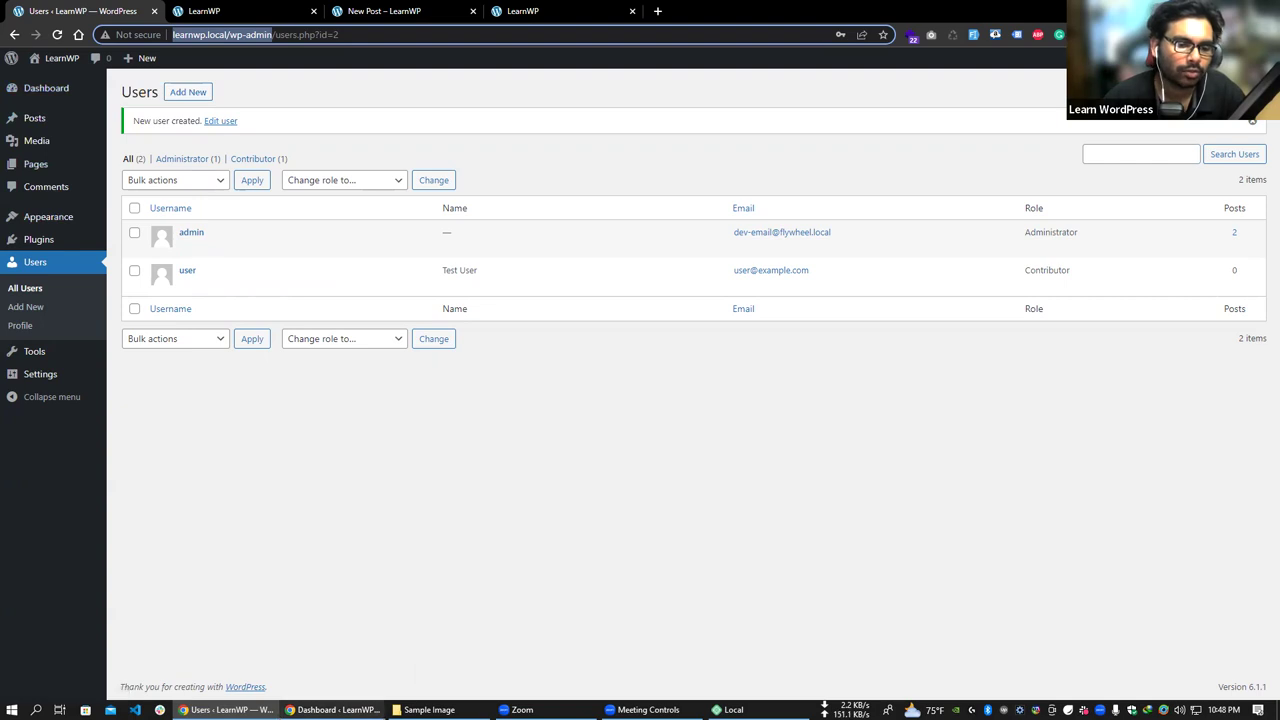
mouse_move(280, 710)
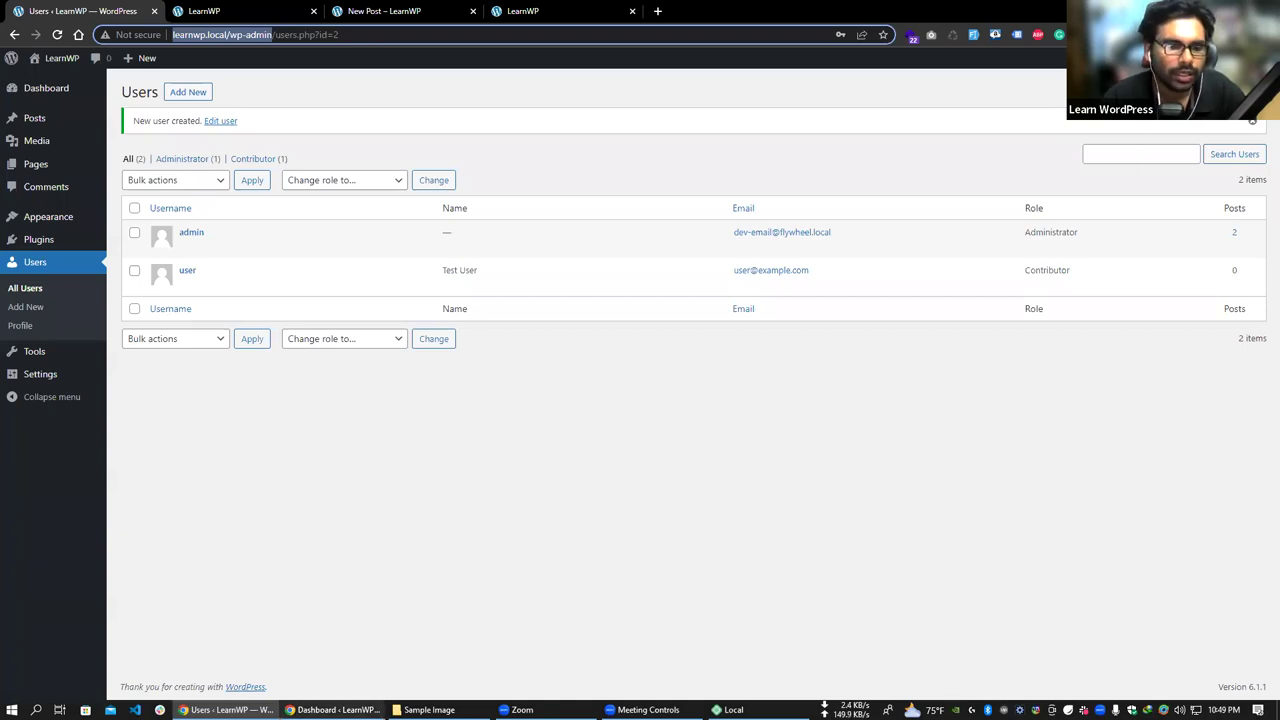
key(alt+Tab)
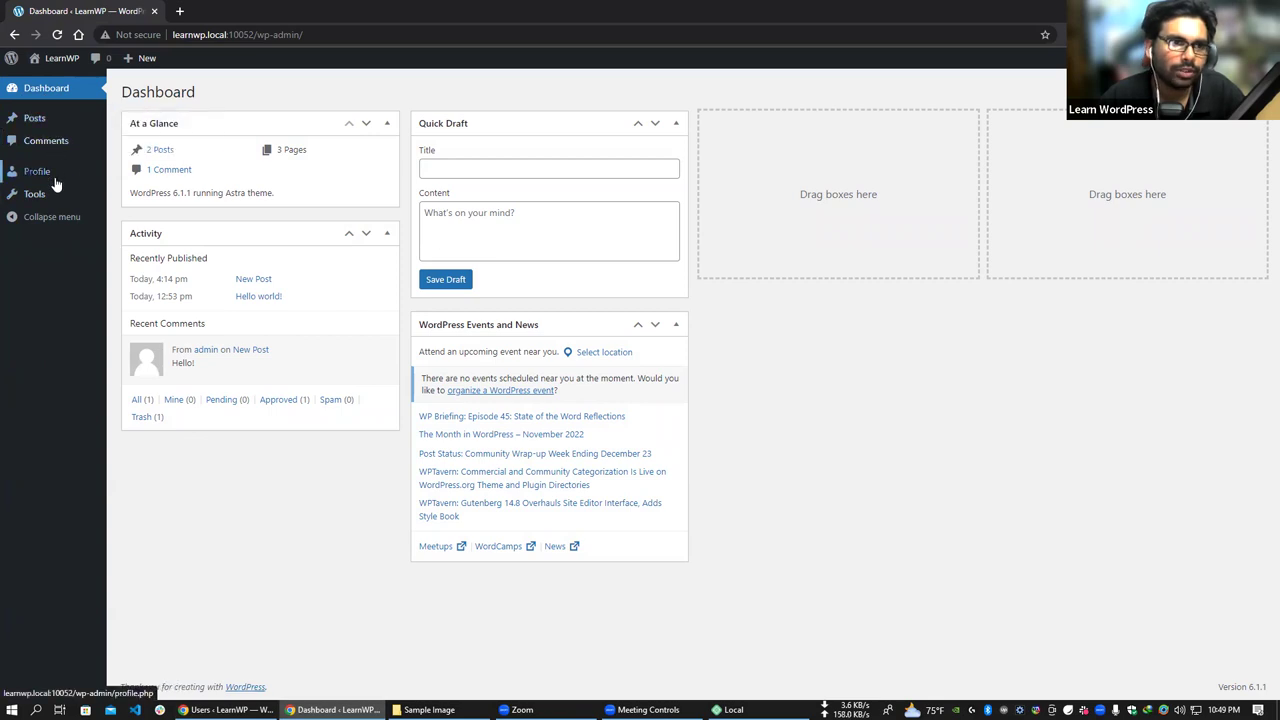
click(226, 710)
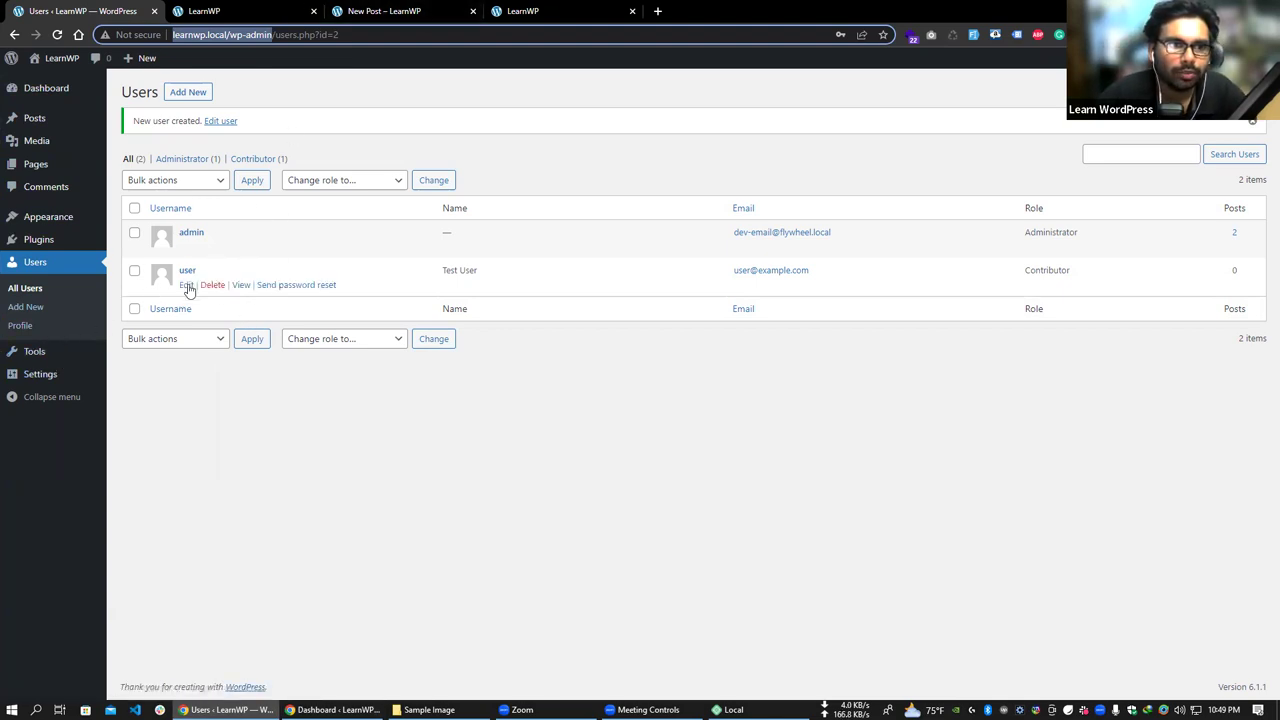
- Open the administrator's Profile page and look through its name and contact settings
click(24, 326)
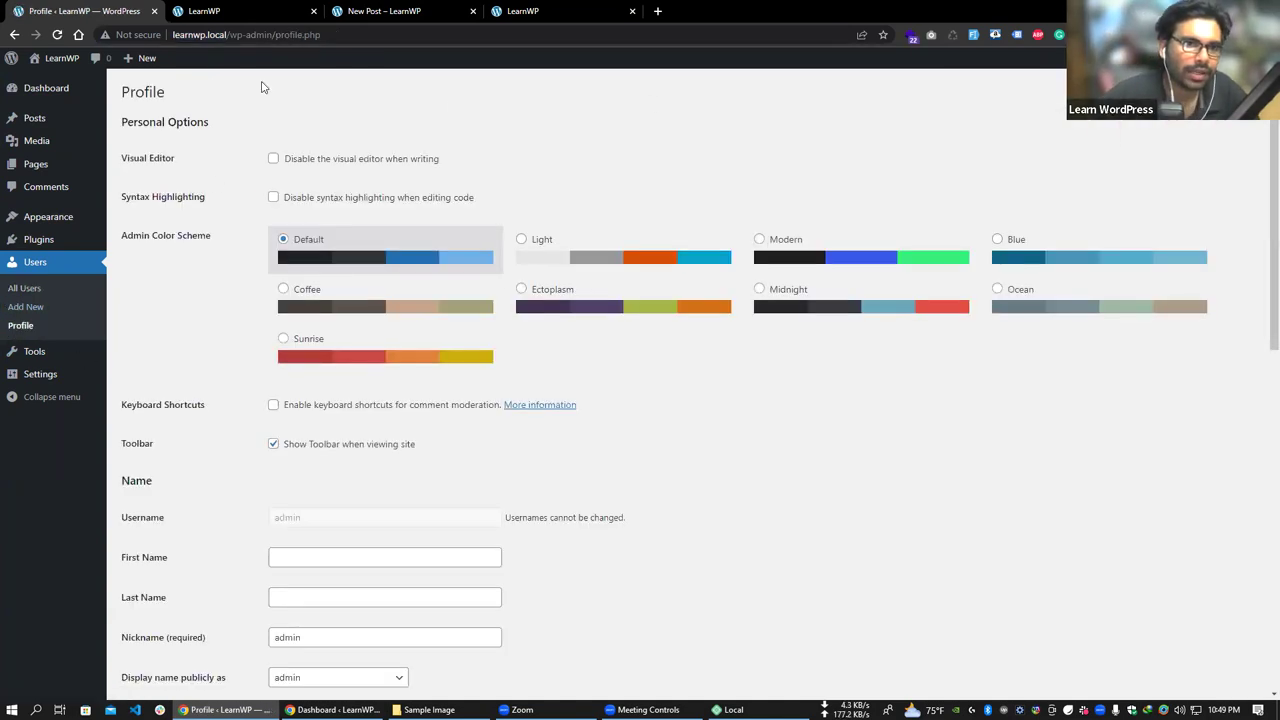
scroll(603, 323, down, 5)
scroll(520, 355, up, 3)
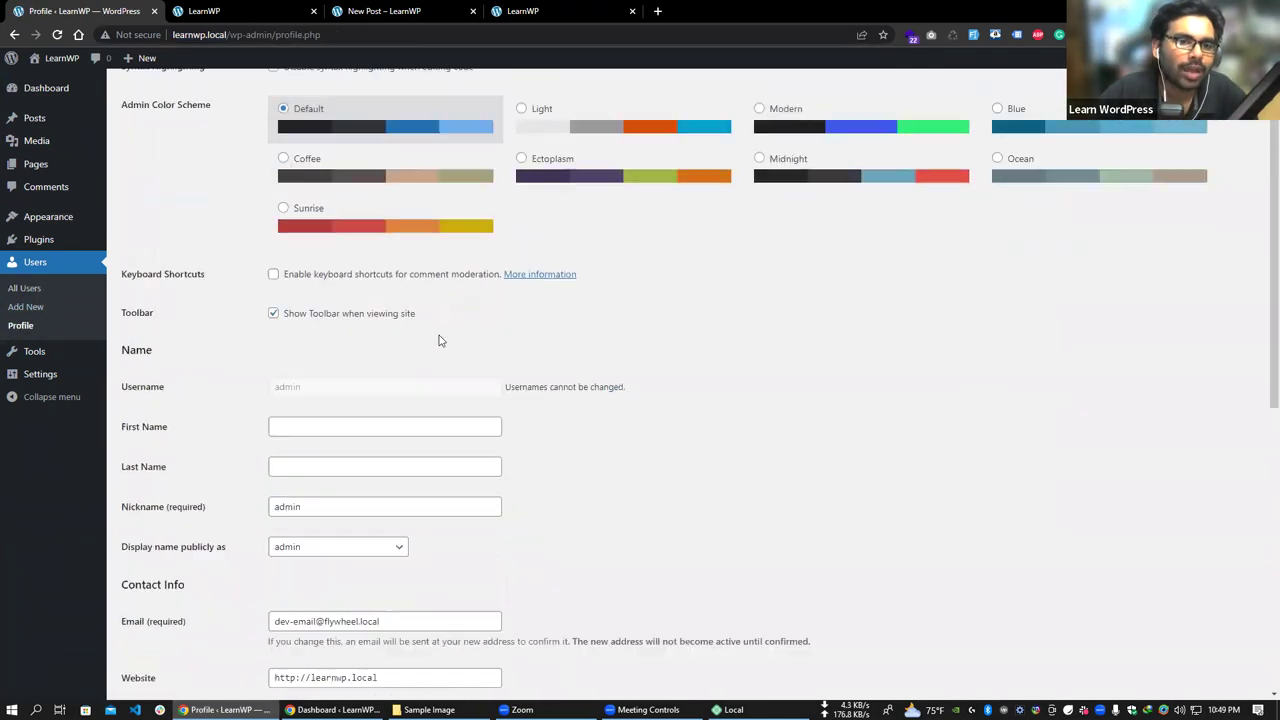
scroll(438, 341, down, 3)
drag(429, 350, 220, 354)
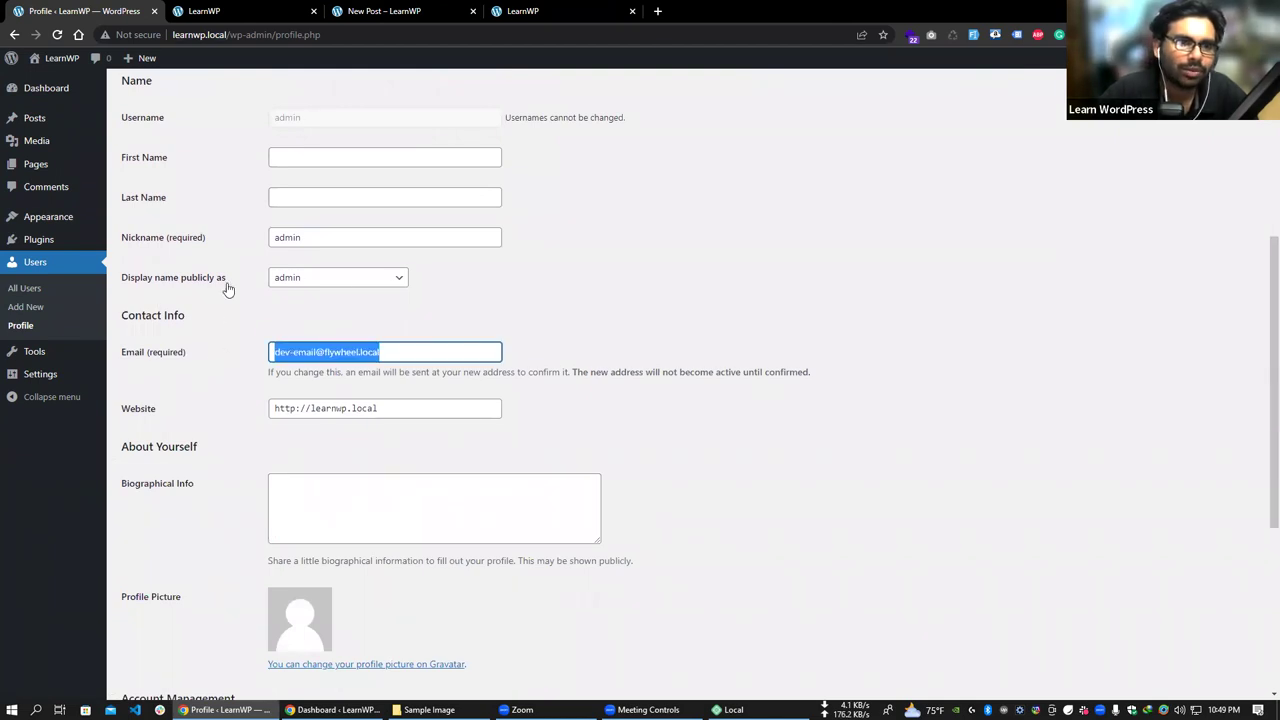
scroll(297, 194, up, 2)
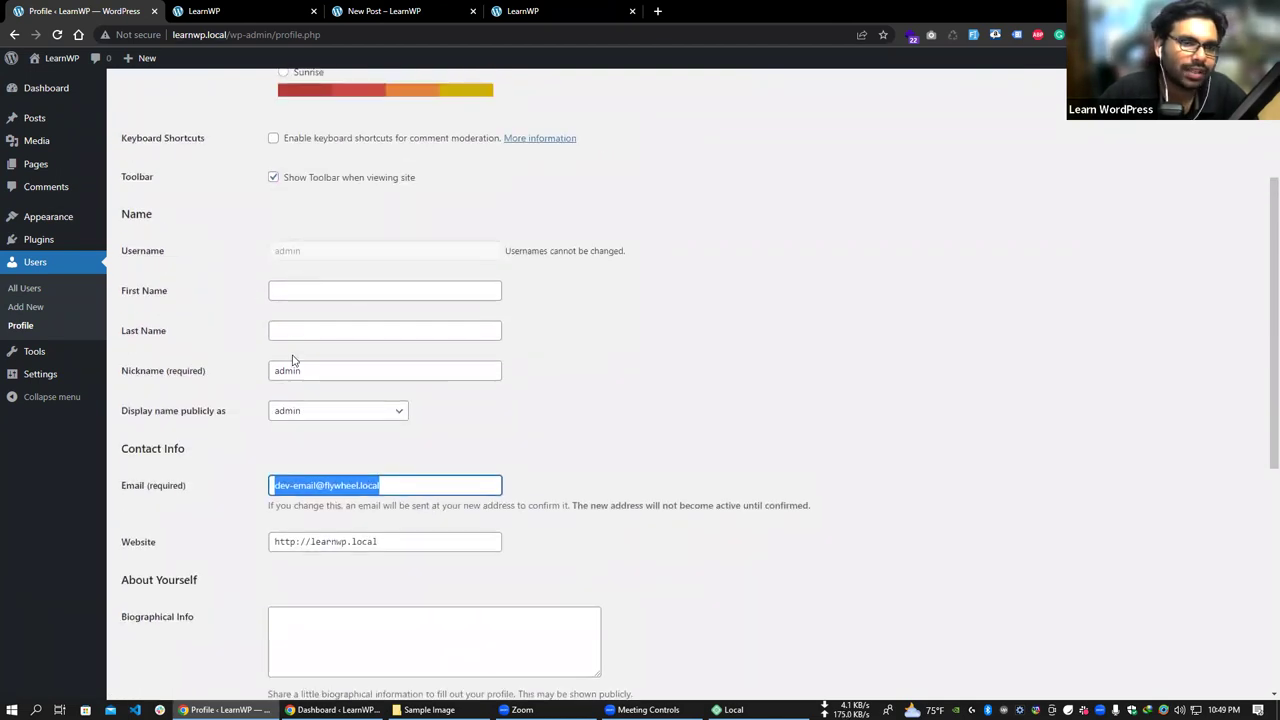
scroll(293, 360, up, 3)
scroll(320, 380, down, 1)
scroll(305, 250, up, 2)
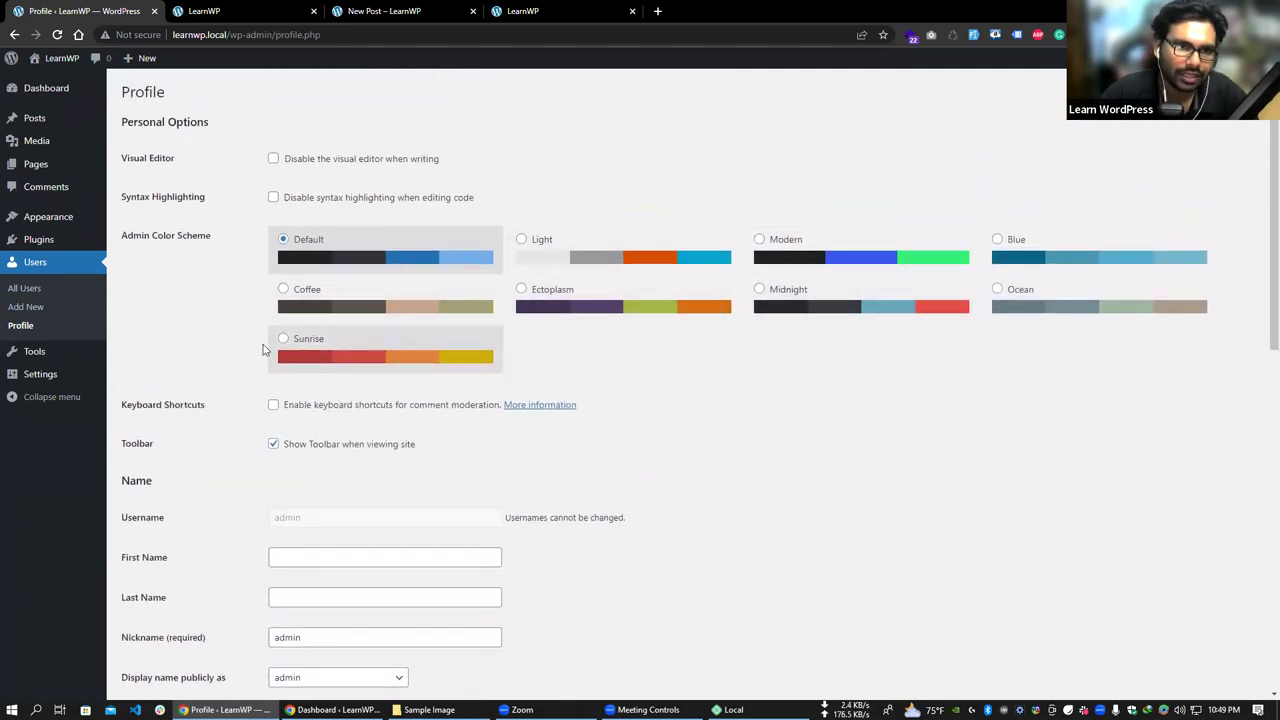
scroll(318, 320, down, 1)
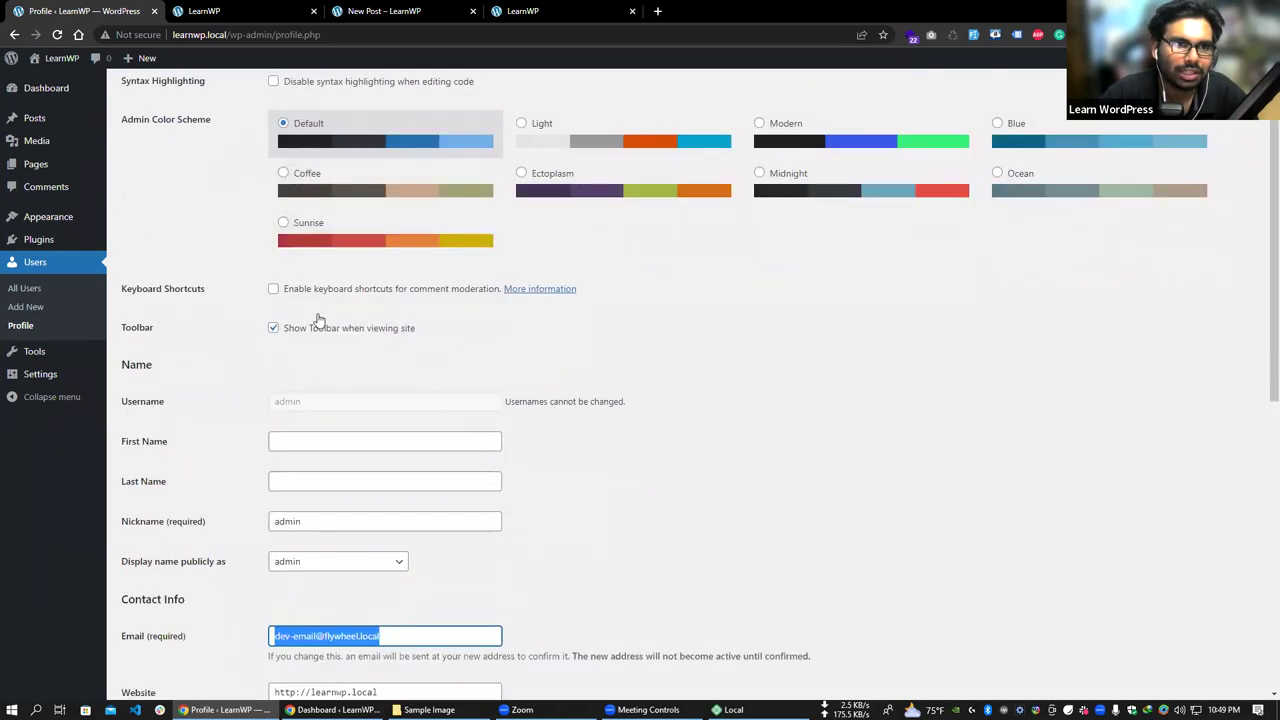
scroll(318, 320, down, 6)
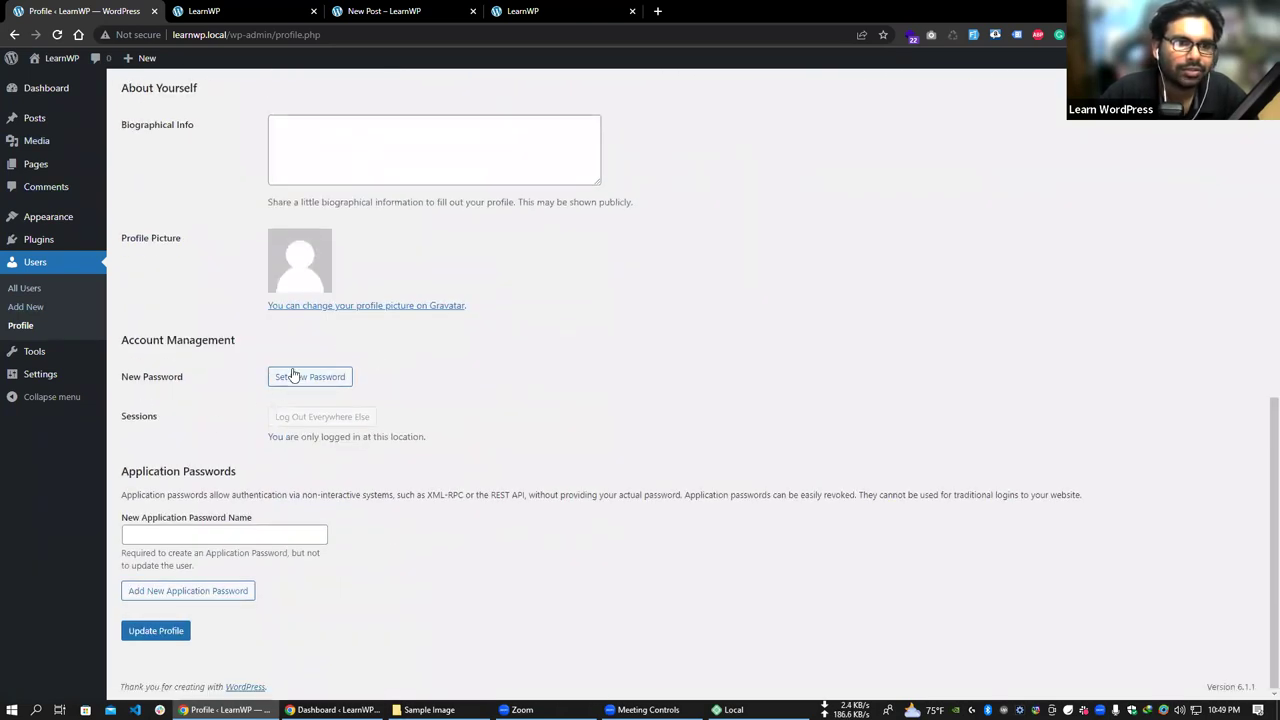
scroll(374, 431, up, 4)
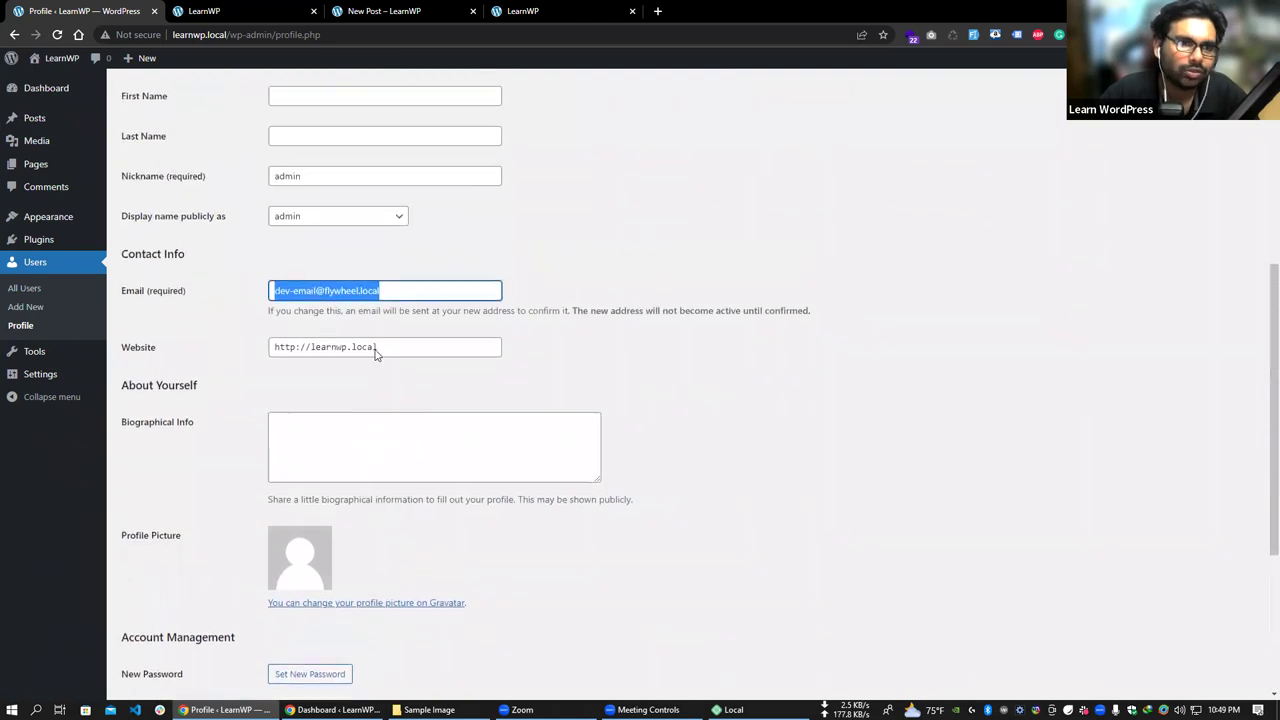
scroll(414, 409, down, 2)
- Highlight the Gravatar and email-change notes, then open the Gravatar link in a new tab
drag(326, 458, 370, 458)
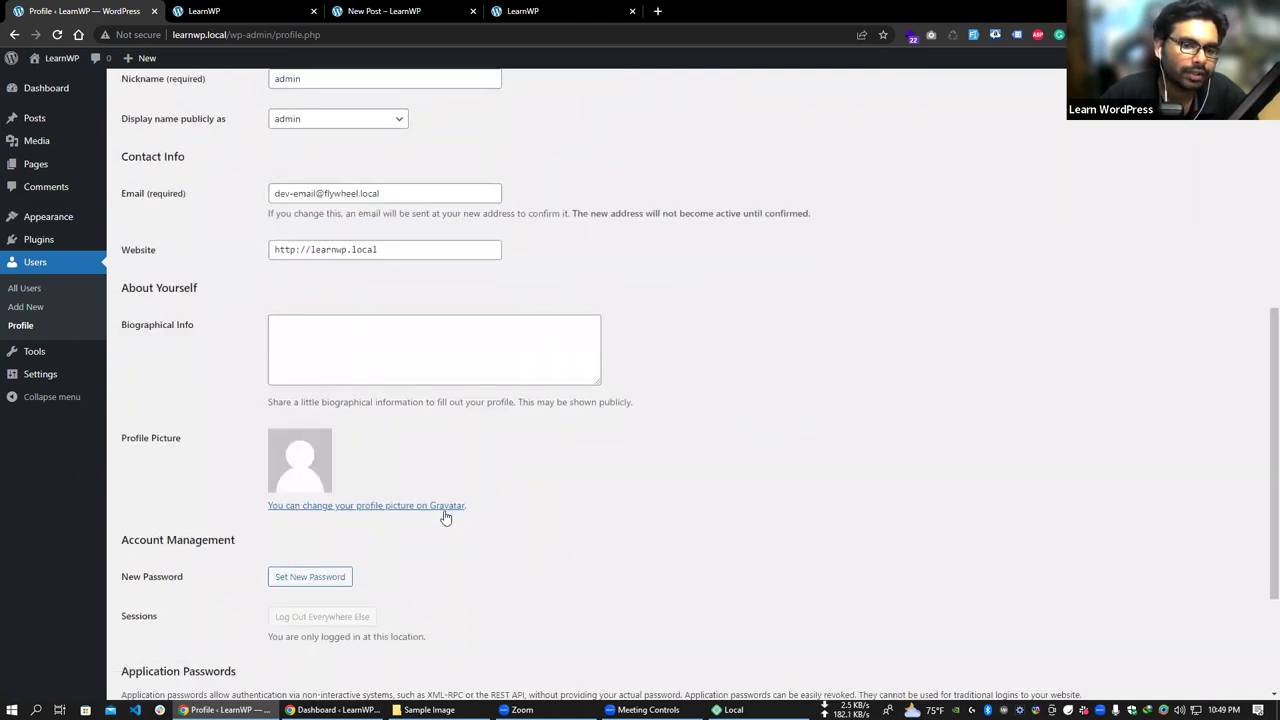
drag(474, 514, 431, 506)
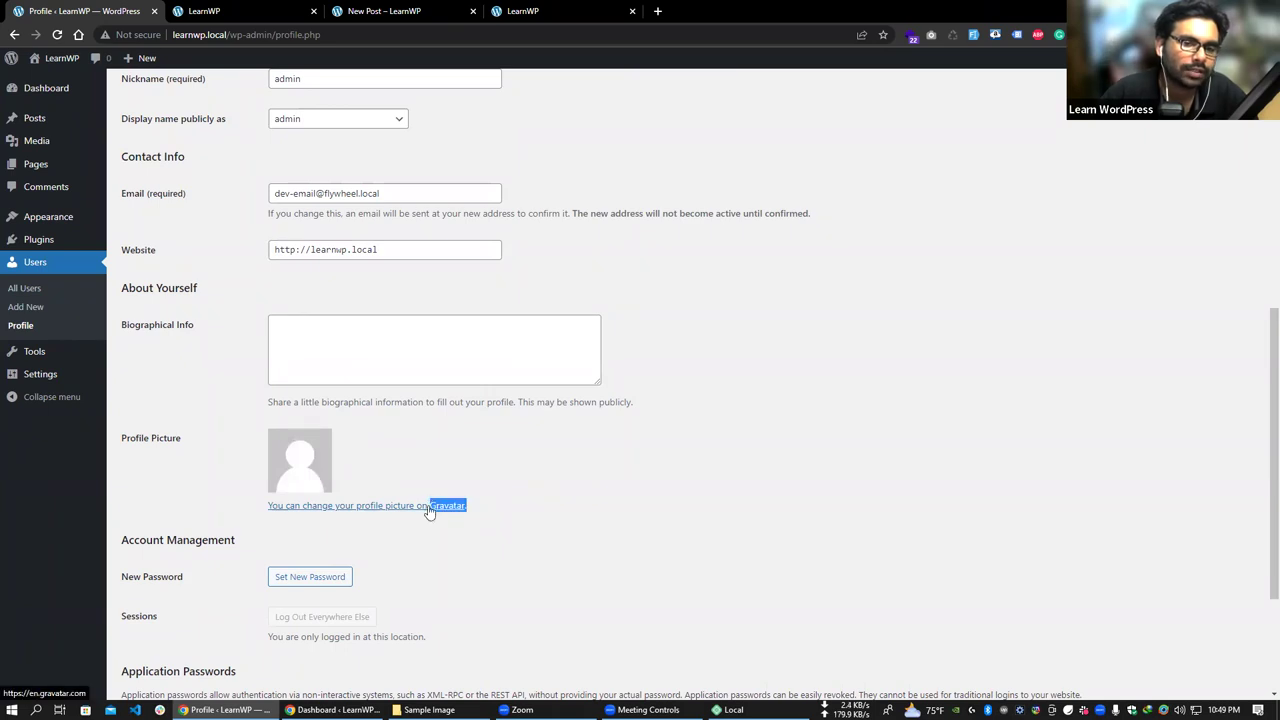
scroll(483, 520, up, 1)
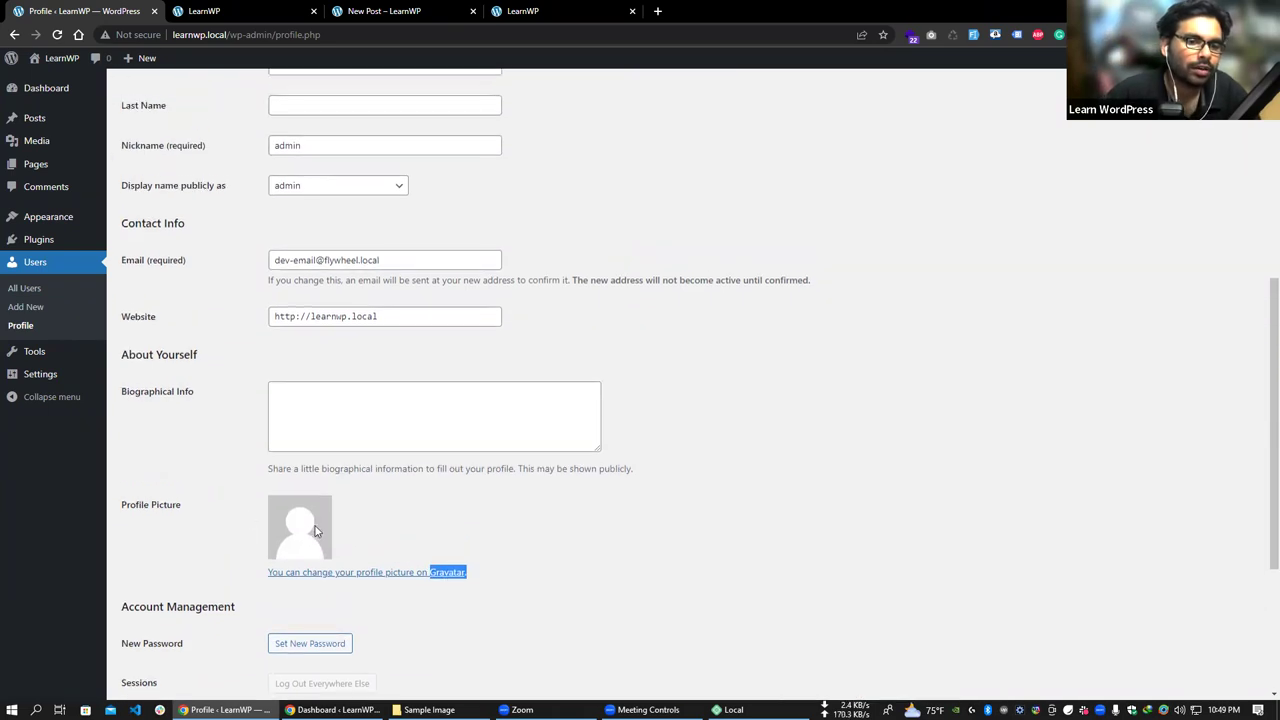
scroll(302, 509, down, 1)
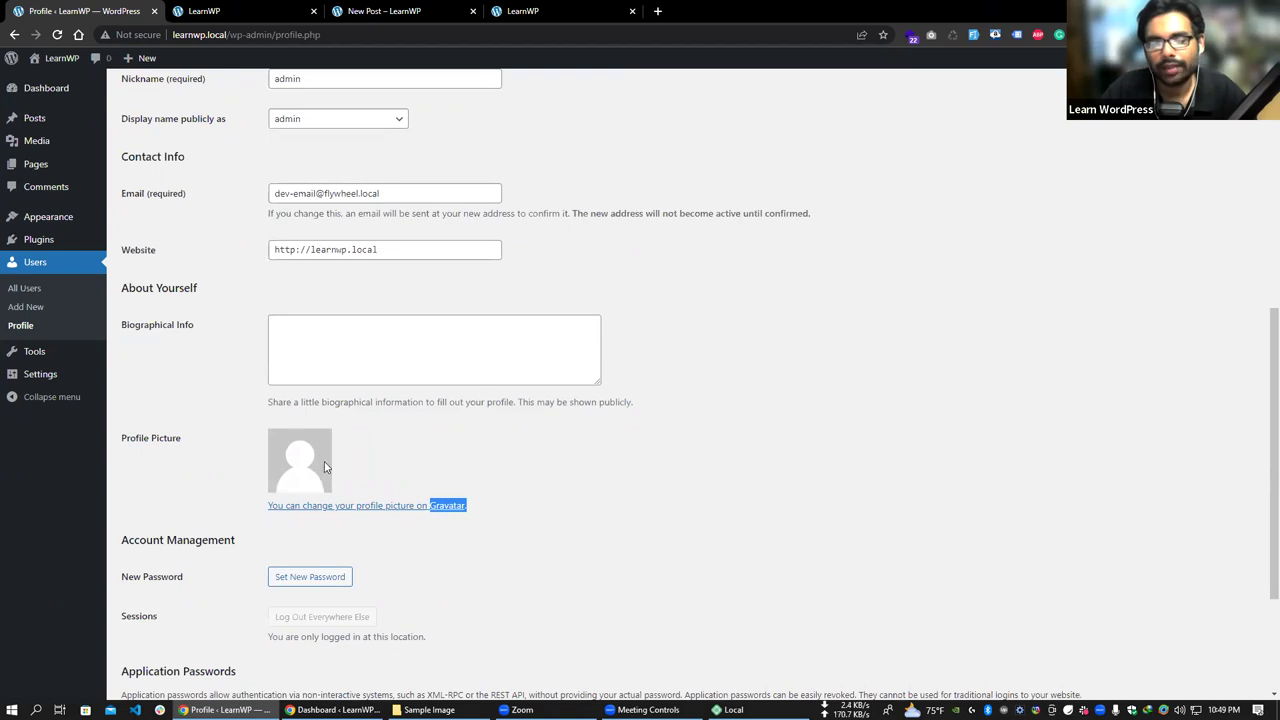
scroll(349, 514, up, 5)
drag(380, 526, 240, 523)
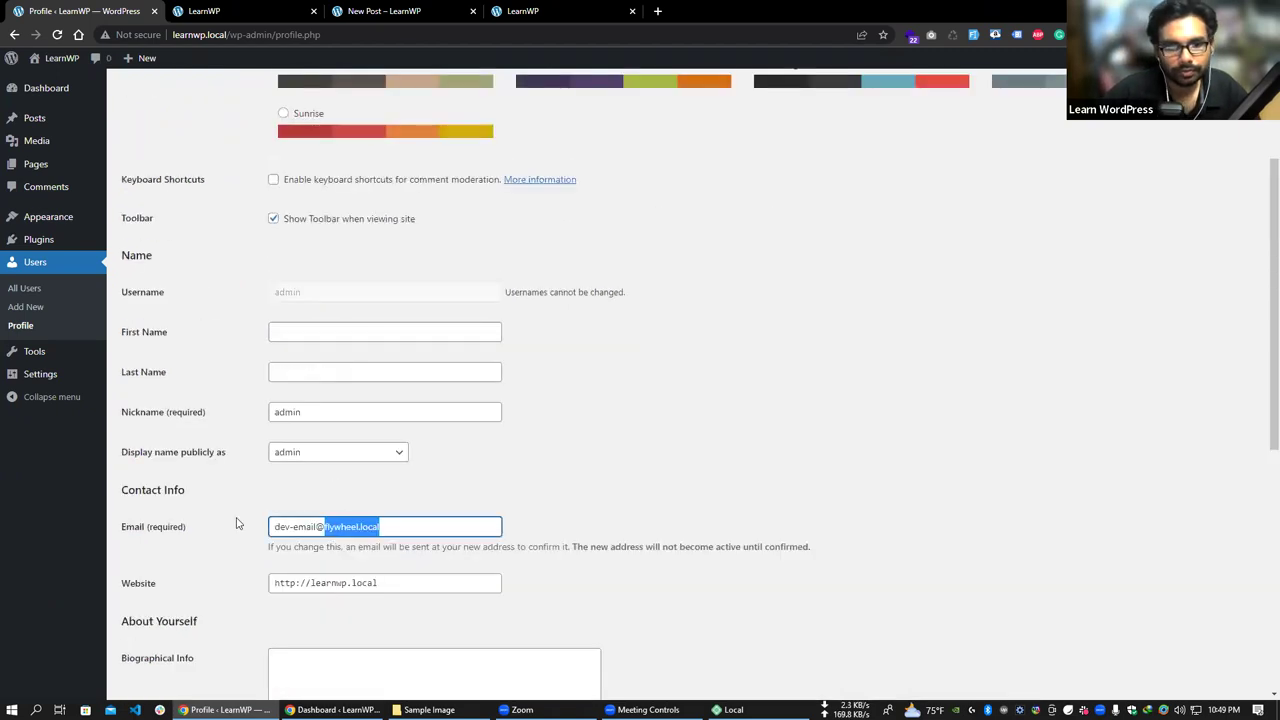
scroll(300, 464, down, 4)
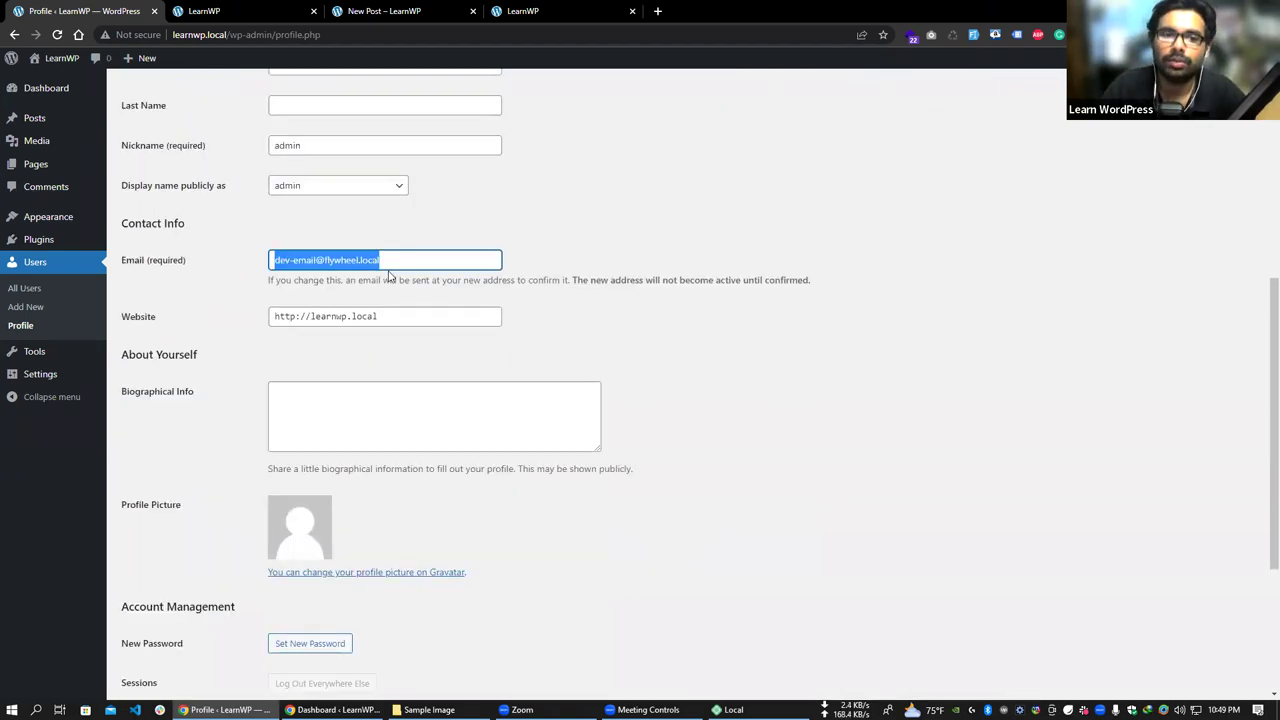
drag(390, 279, 297, 263)
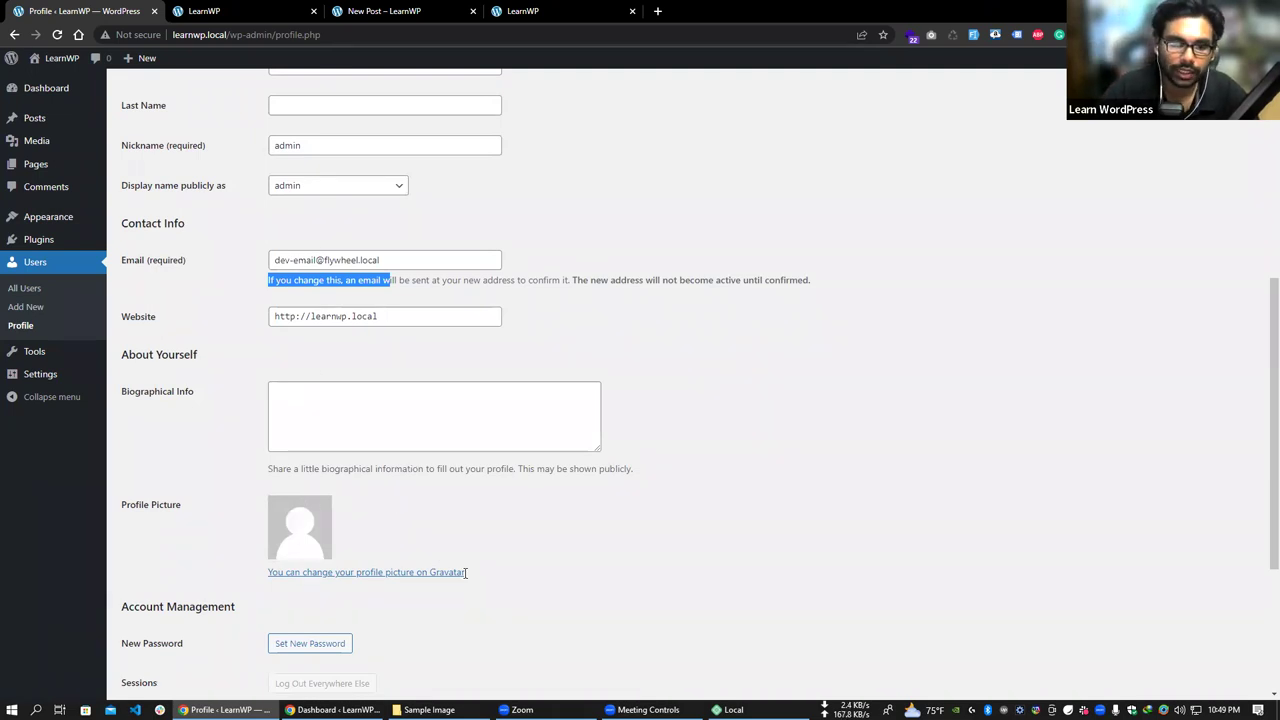
drag(300, 511, 331, 366)
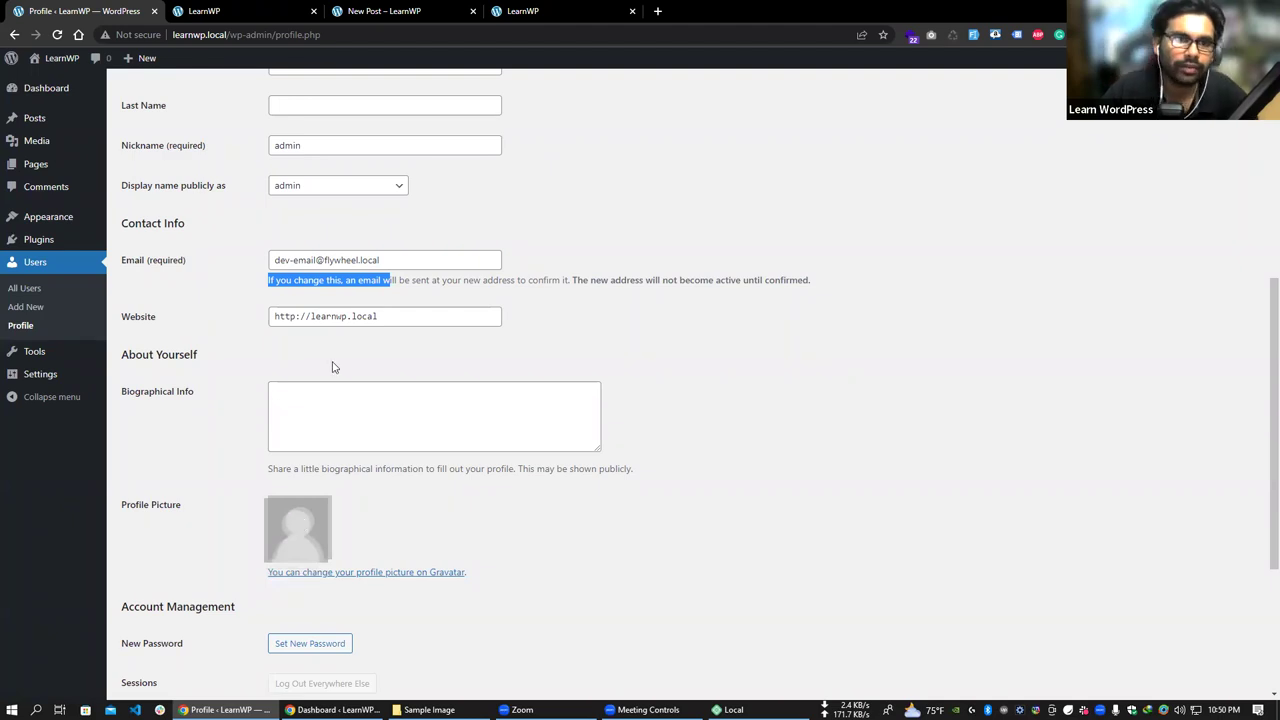
scroll(389, 437, up, 1)
scroll(460, 371, down, 3)
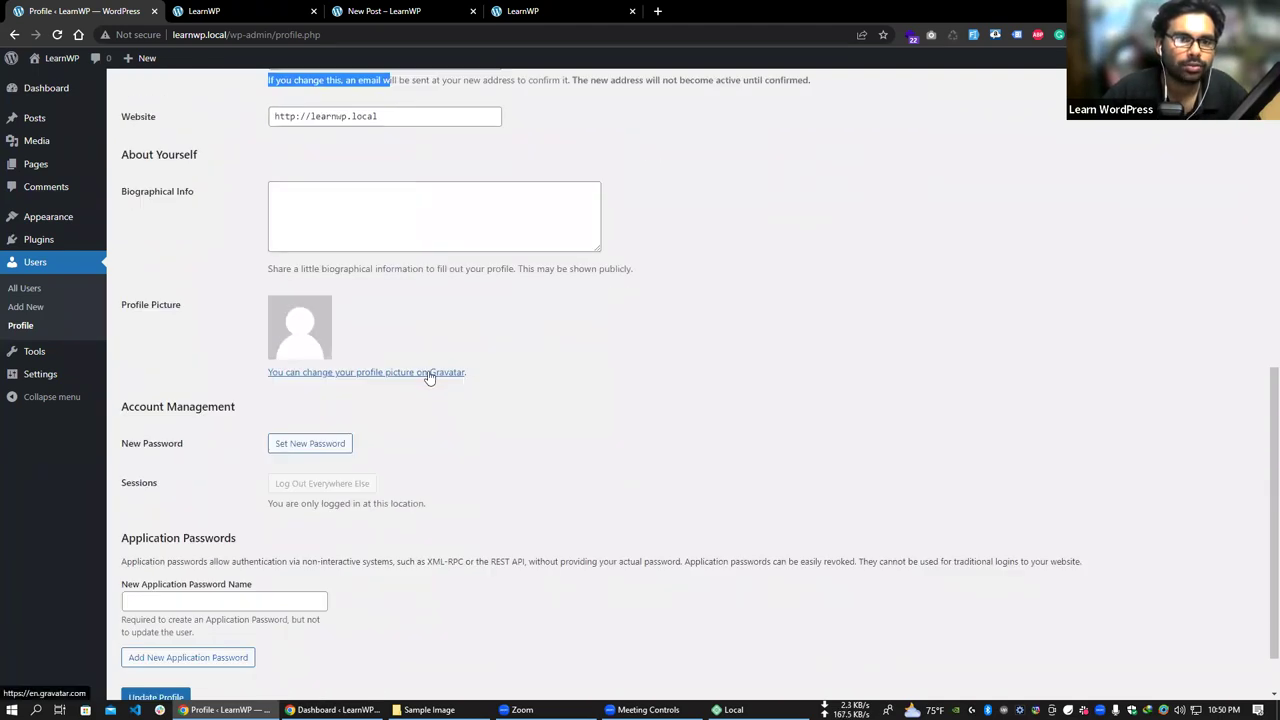
right_click(433, 372)
click(458, 378)
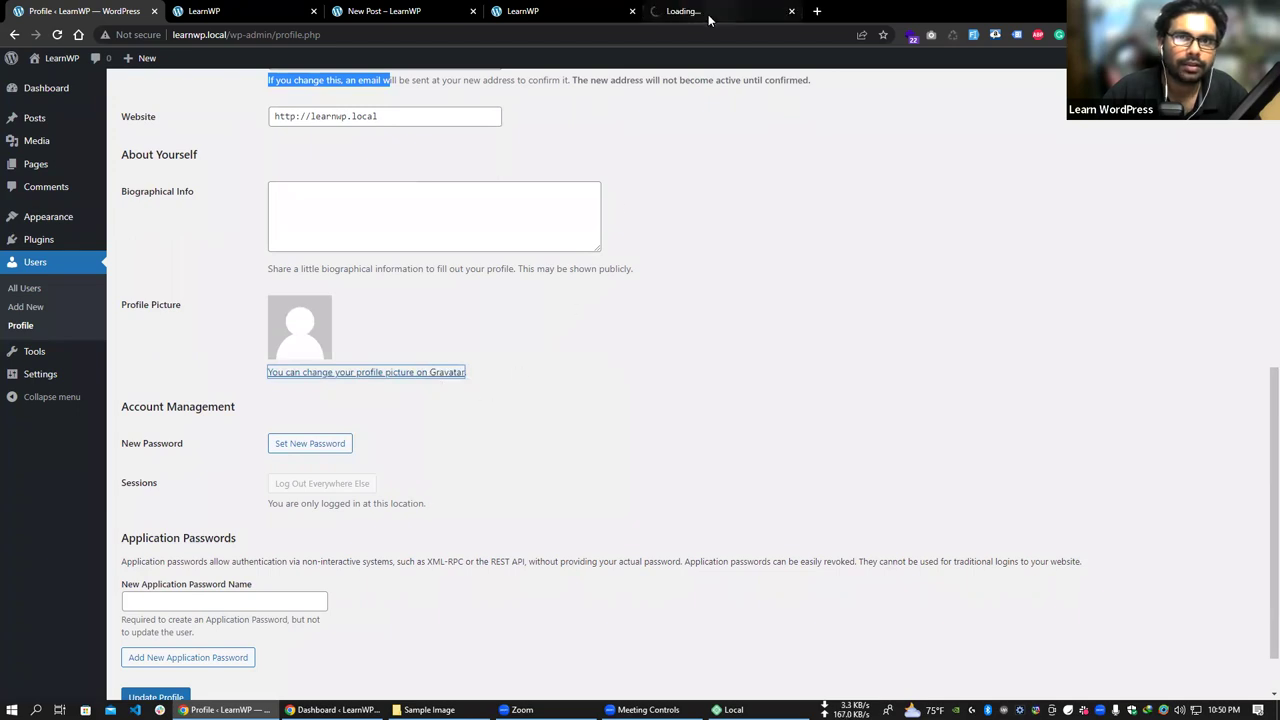
click(708, 14)
click(162, 34)
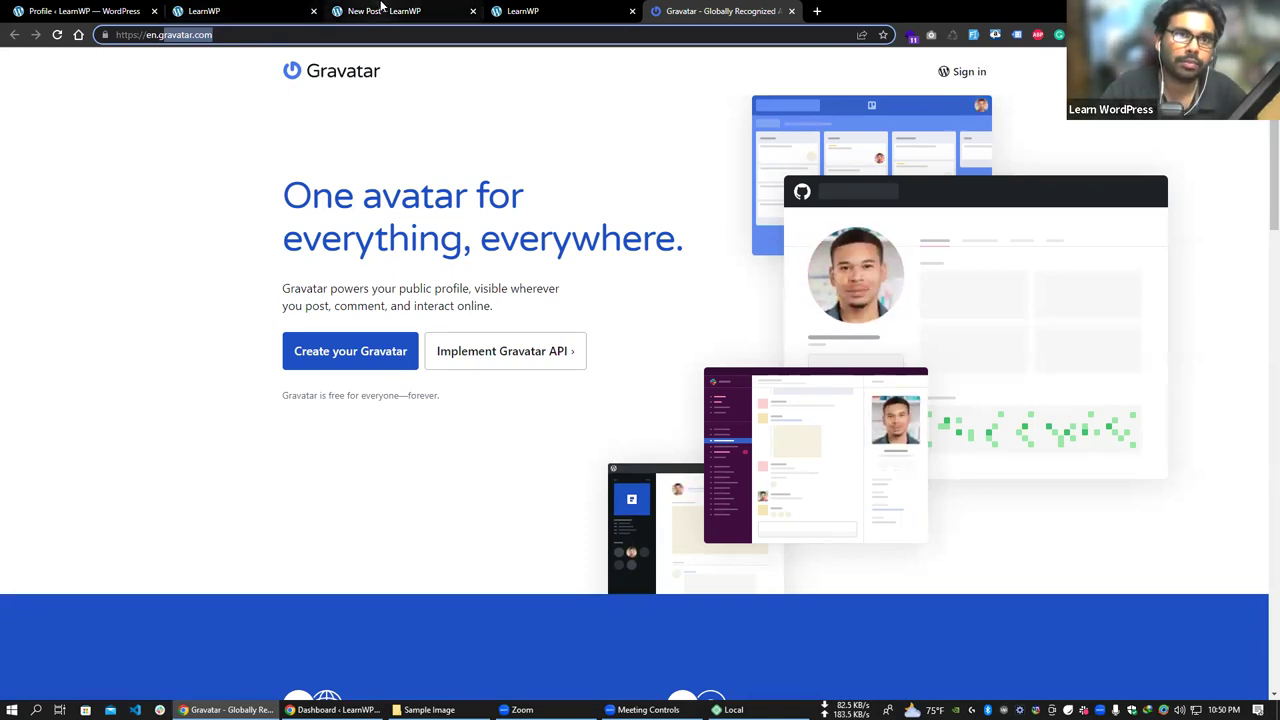
key(ctrl+1)
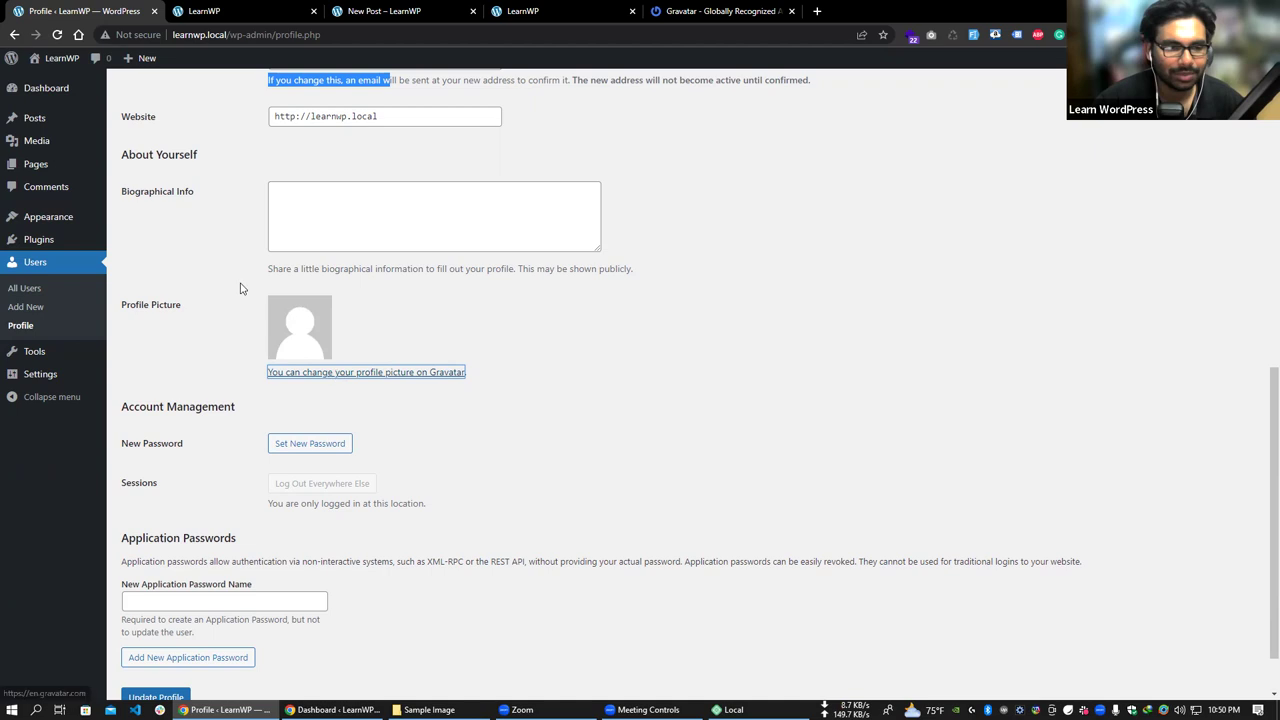
mouse_move(58, 360)
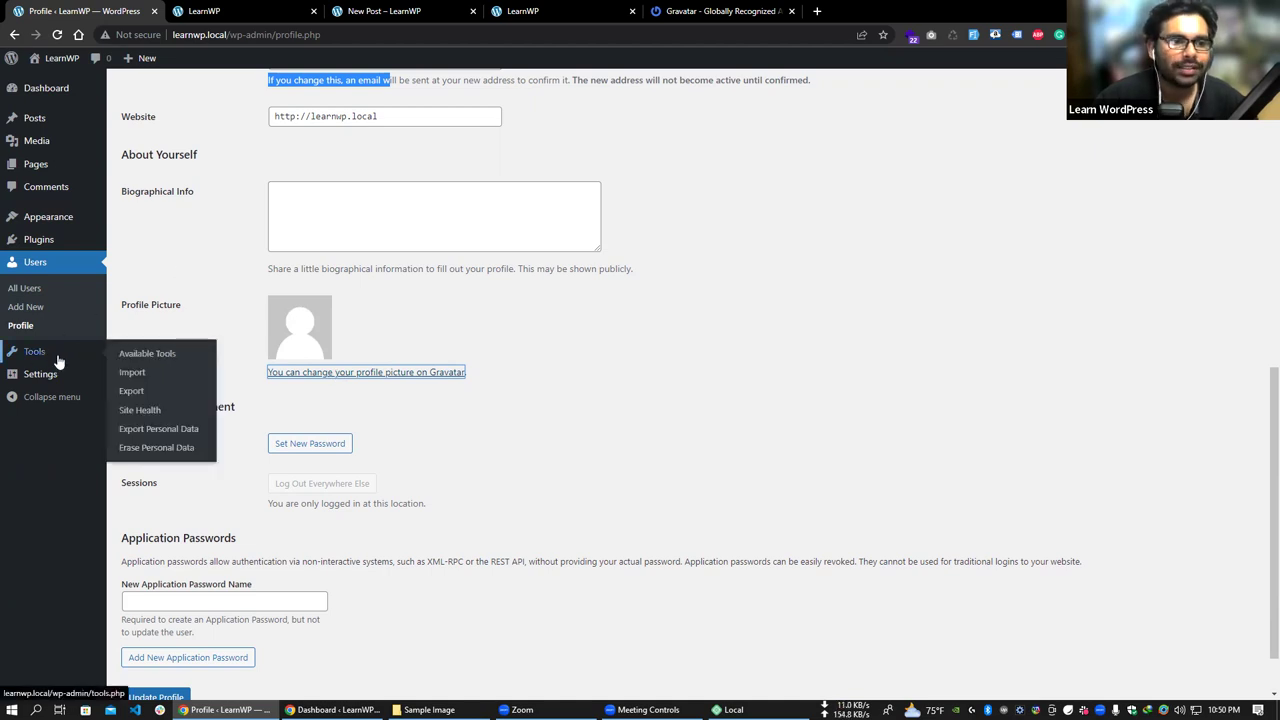
- On Tools > Import, highlight the Blogger importer name and description, then open Tools > Export
click(155, 364)
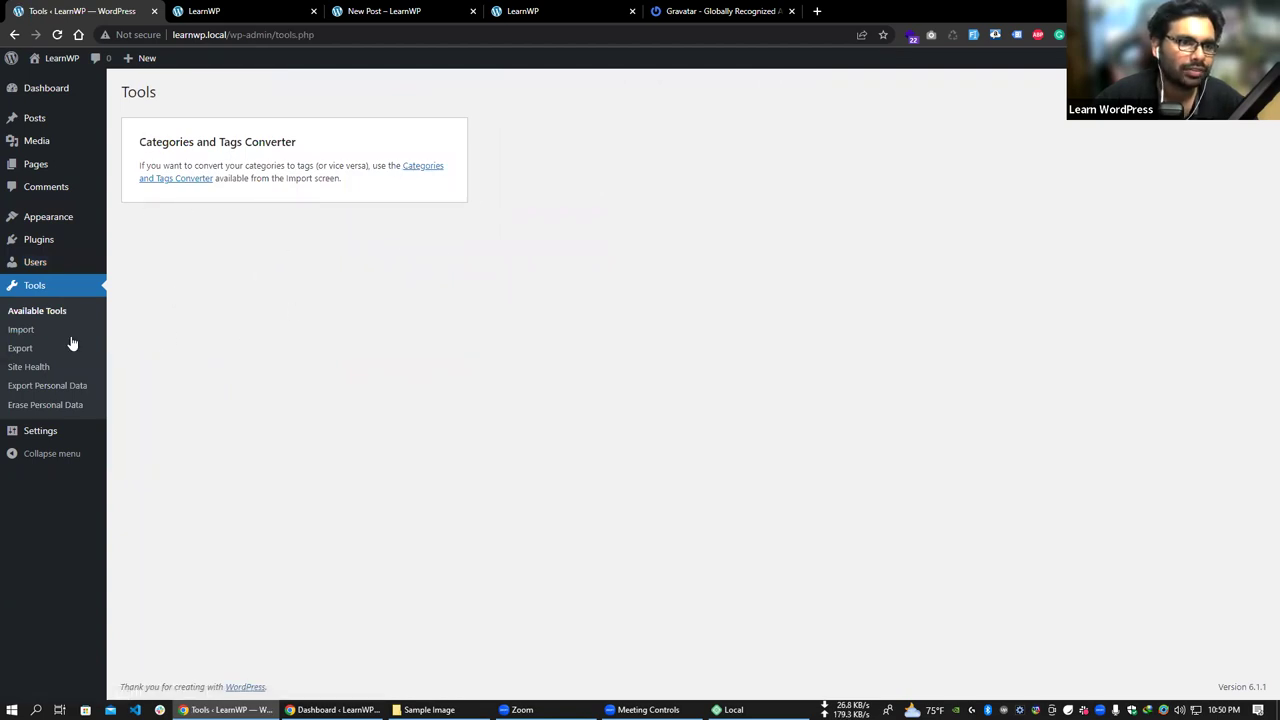
click(24, 334)
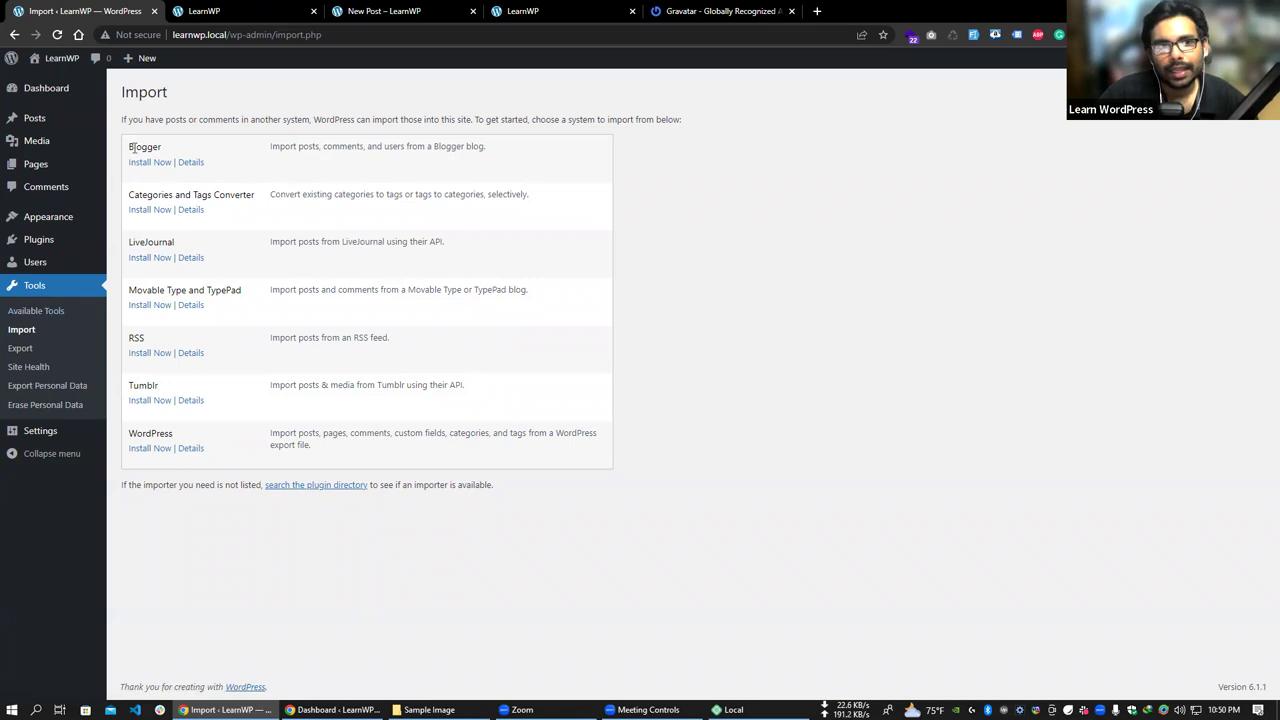
drag(130, 147, 169, 146)
click(170, 147)
double_click(145, 150)
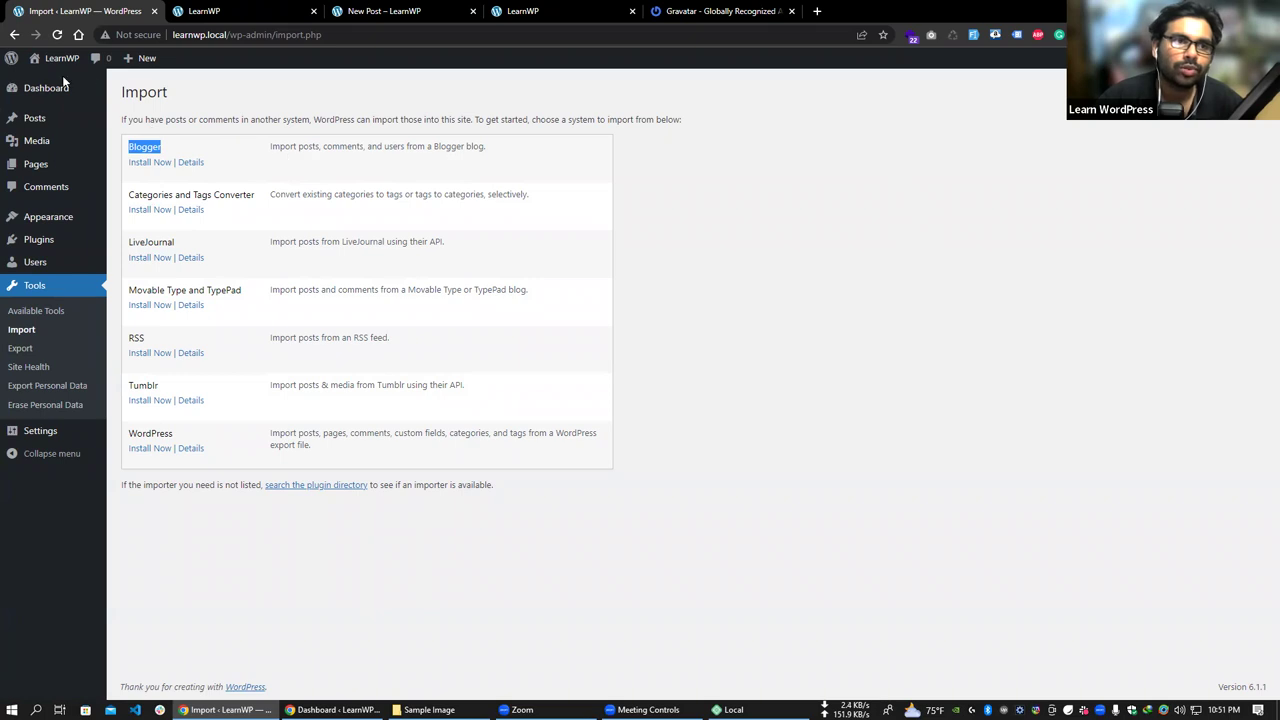
drag(270, 146, 355, 146)
drag(374, 148, 503, 164)
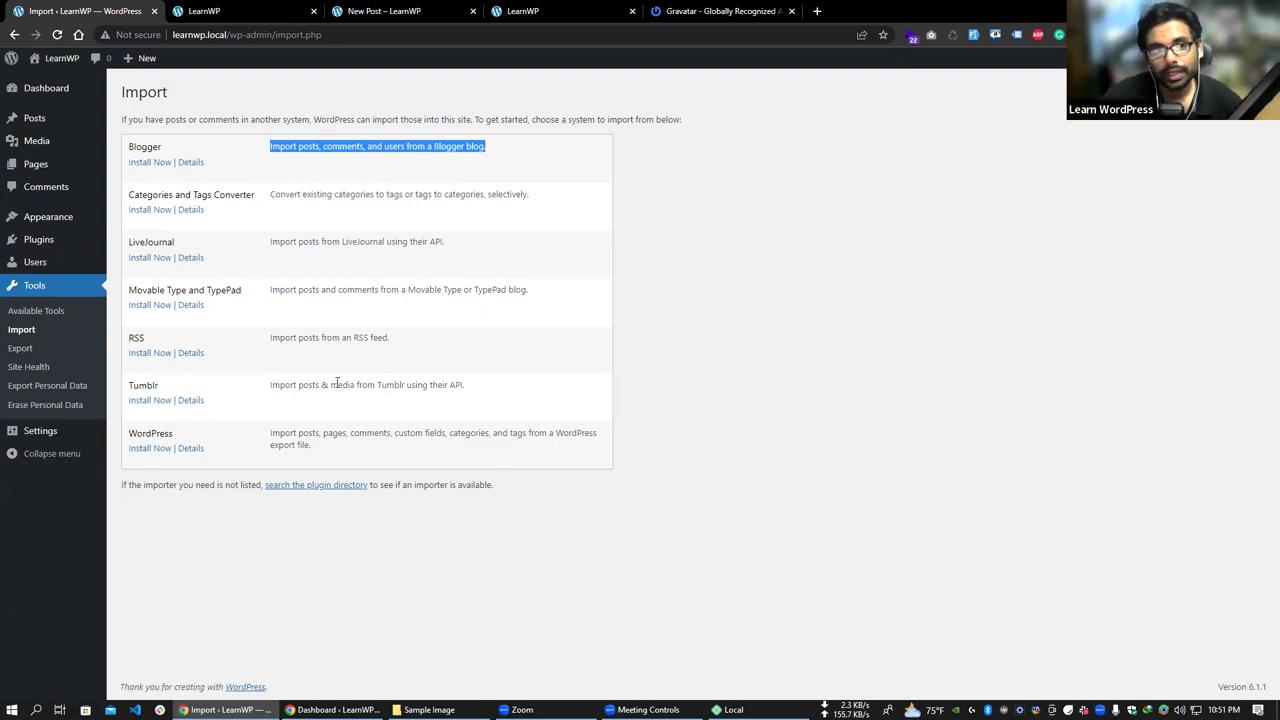
mouse_move(62, 124)
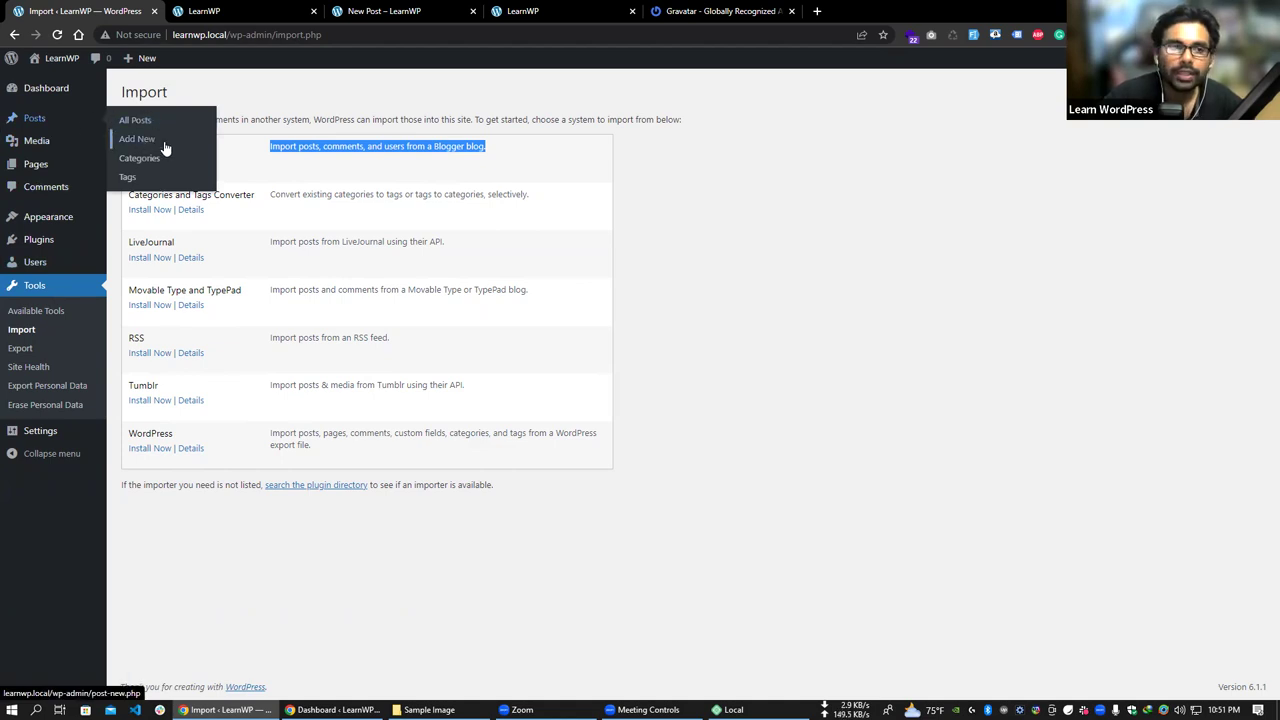
click(28, 350)
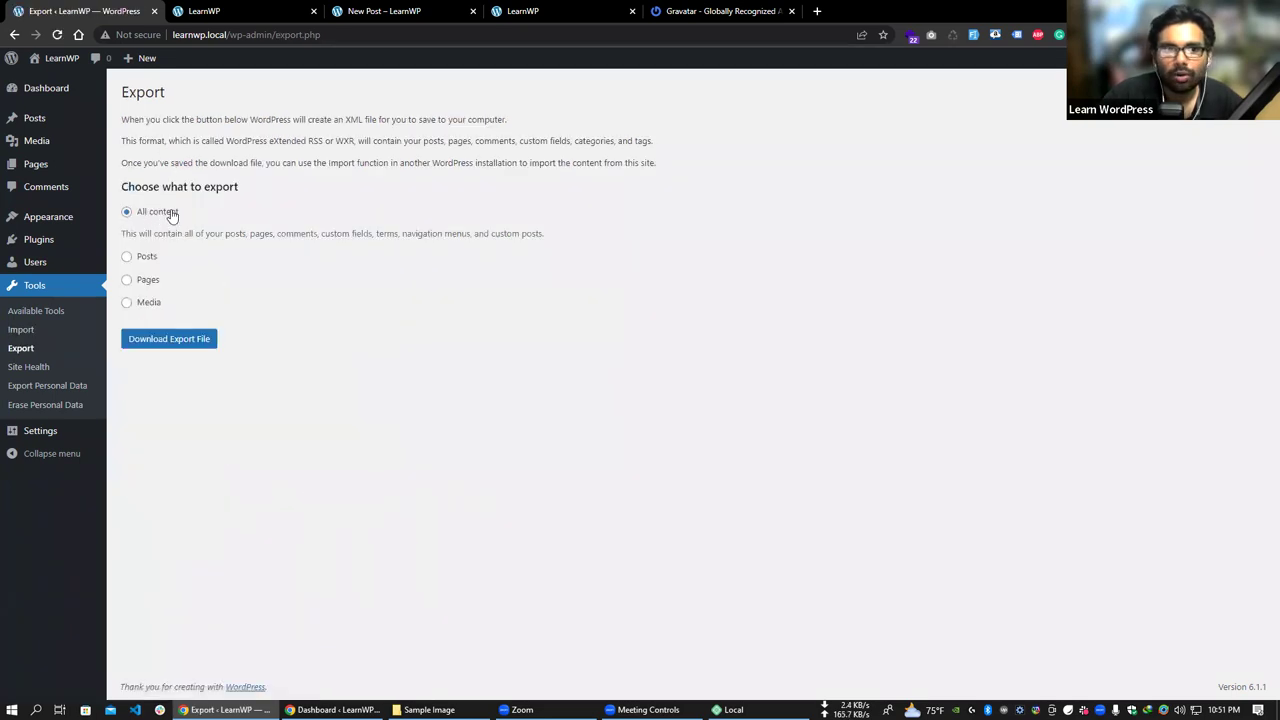
- Download a Posts-only export with start and end dates of December 2022
click(145, 259)
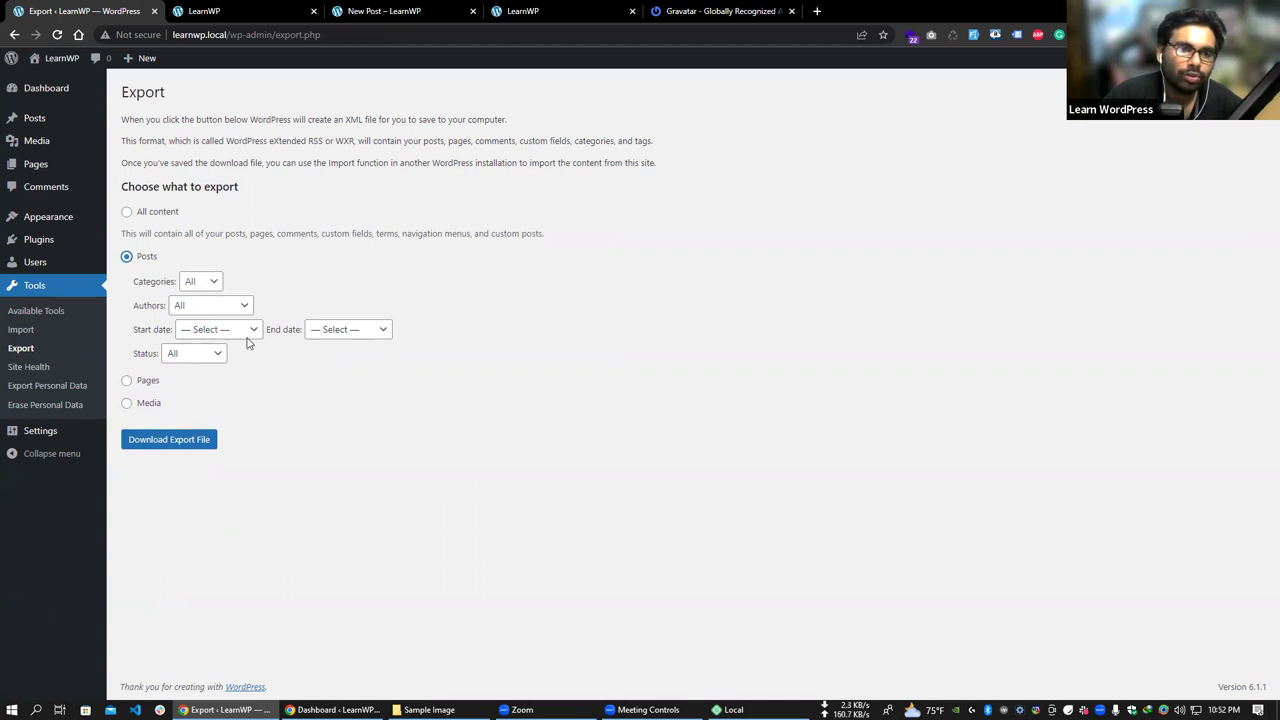
click(215, 330)
click(215, 360)
click(347, 329)
click(340, 360)
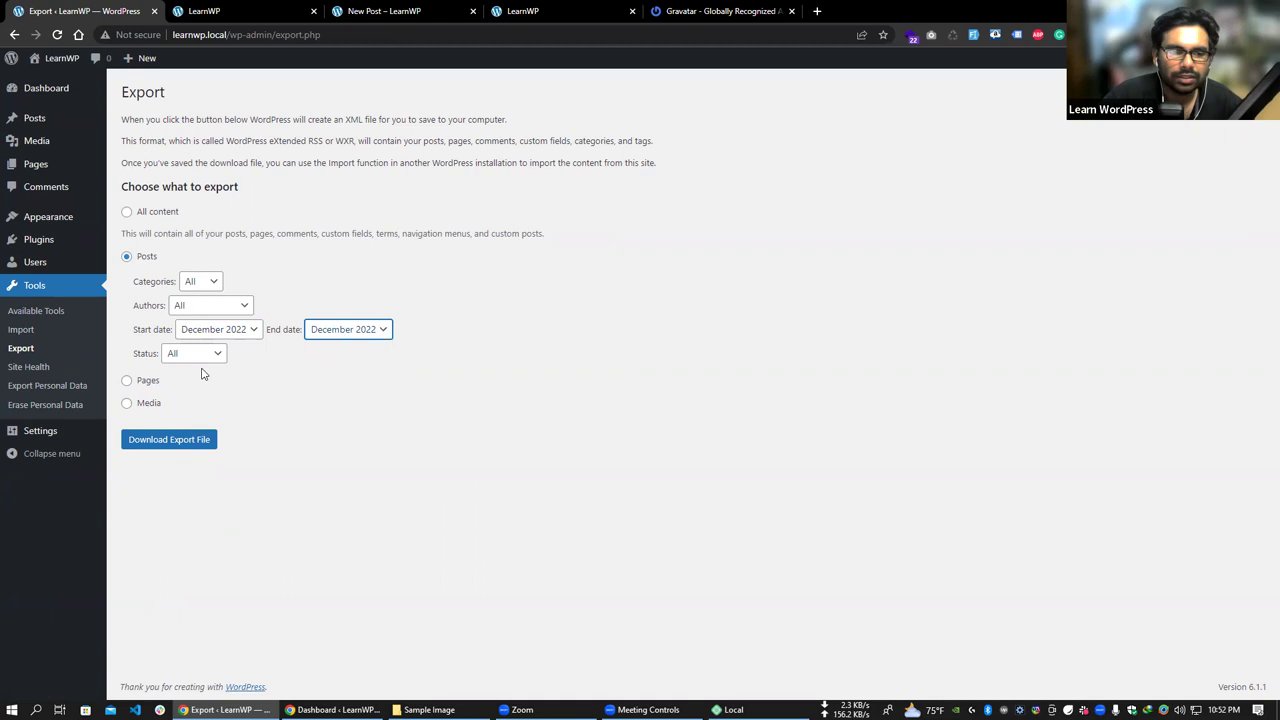
click(178, 442)
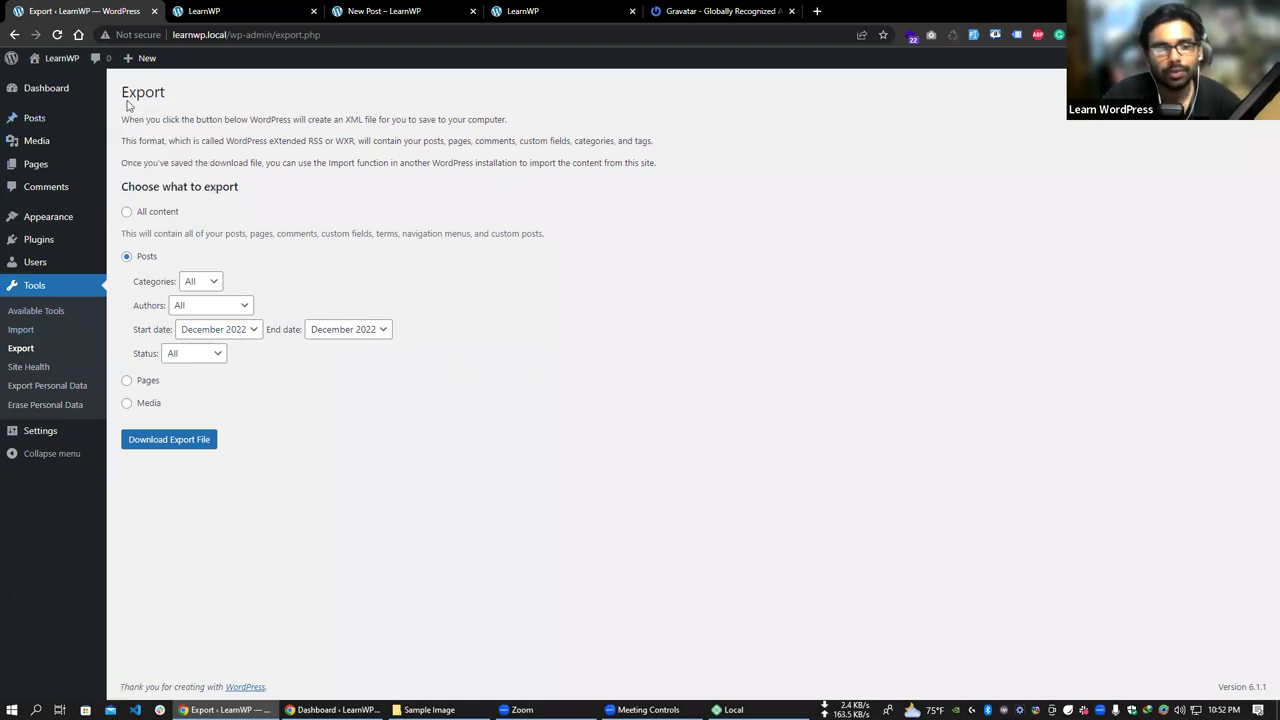
- Install the WordPress importer from Tools > Import and run it
click(22, 330)
double_click(138, 436)
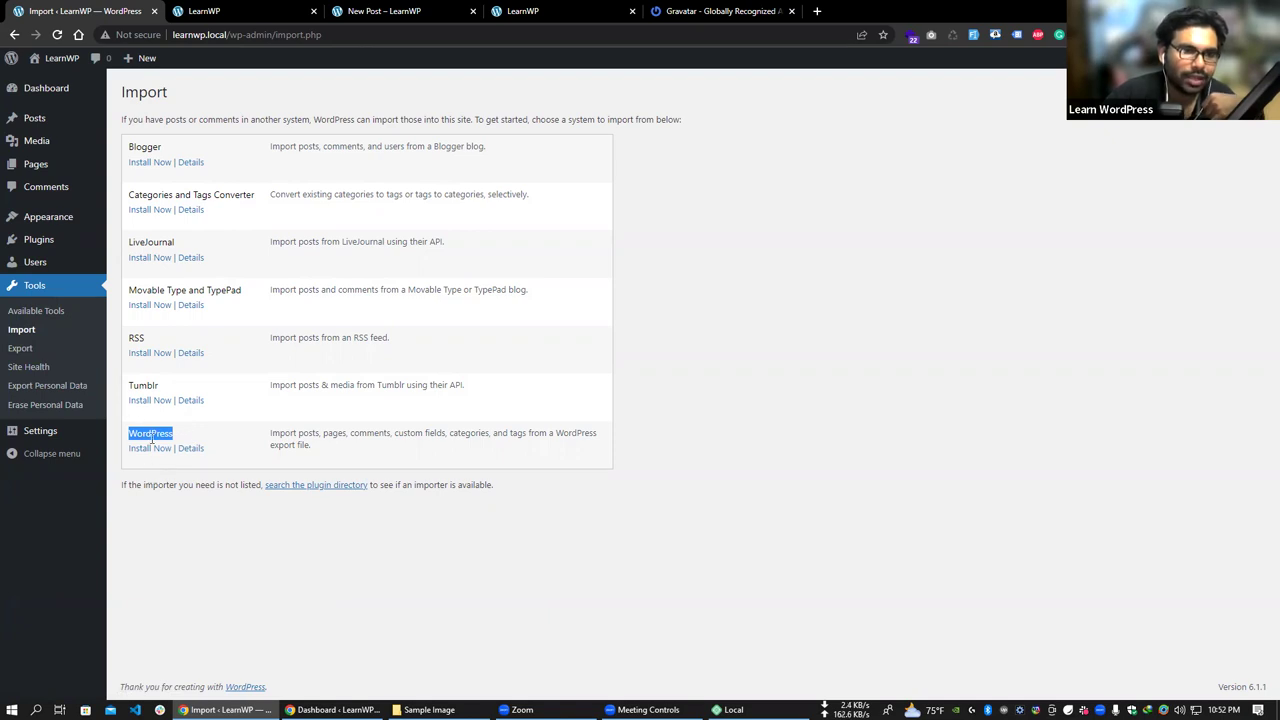
click(144, 450)
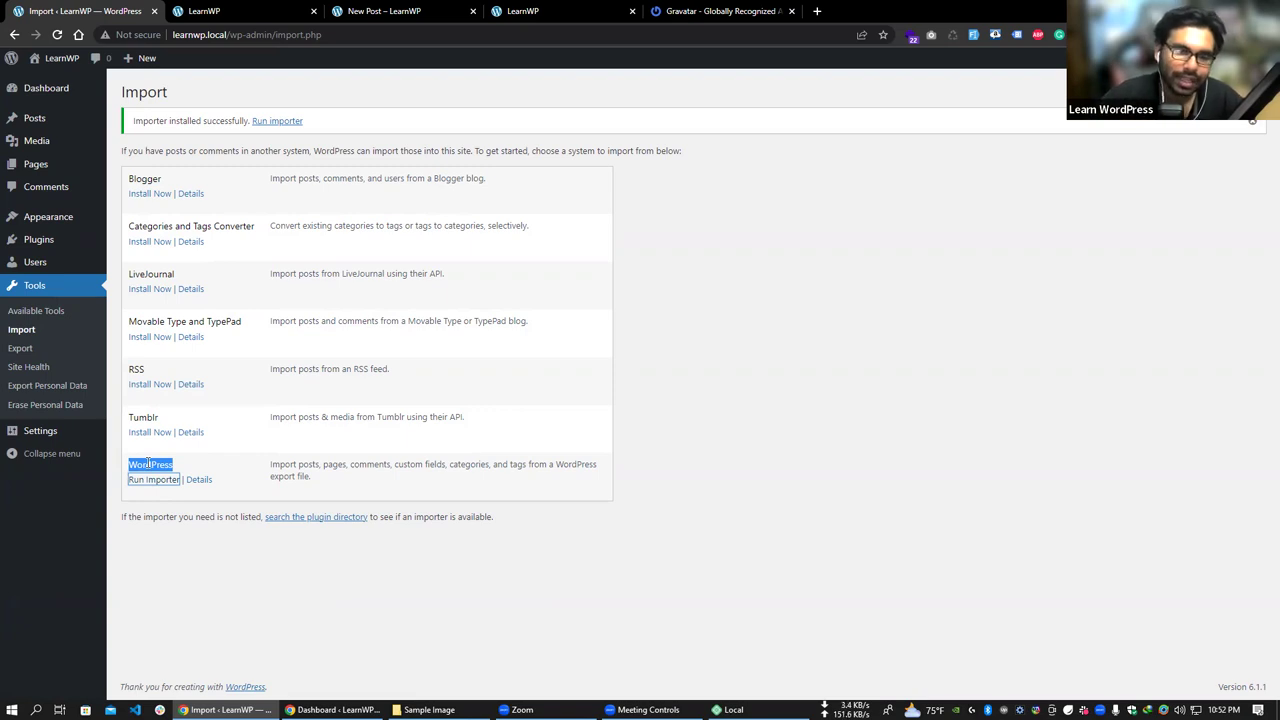
click(147, 484)
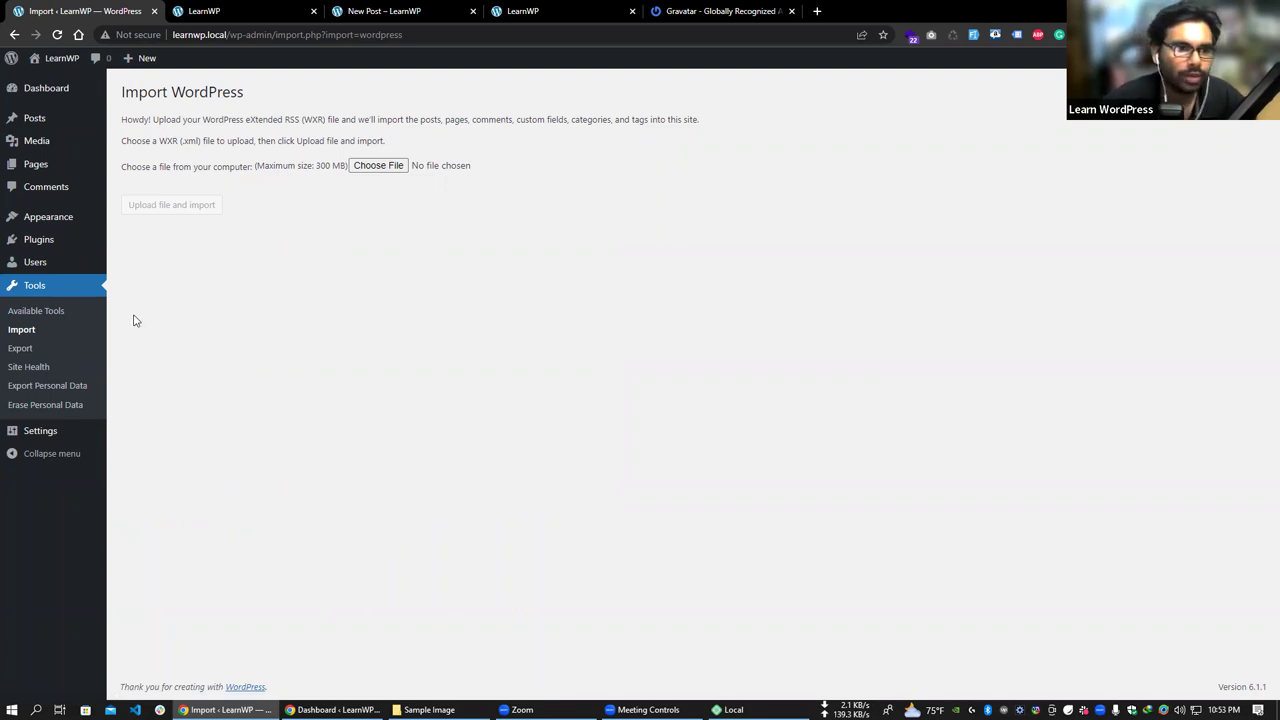
- Open Site Health, highlight the 'Should be improved' status, and toggle the REST API error details
click(44, 372)
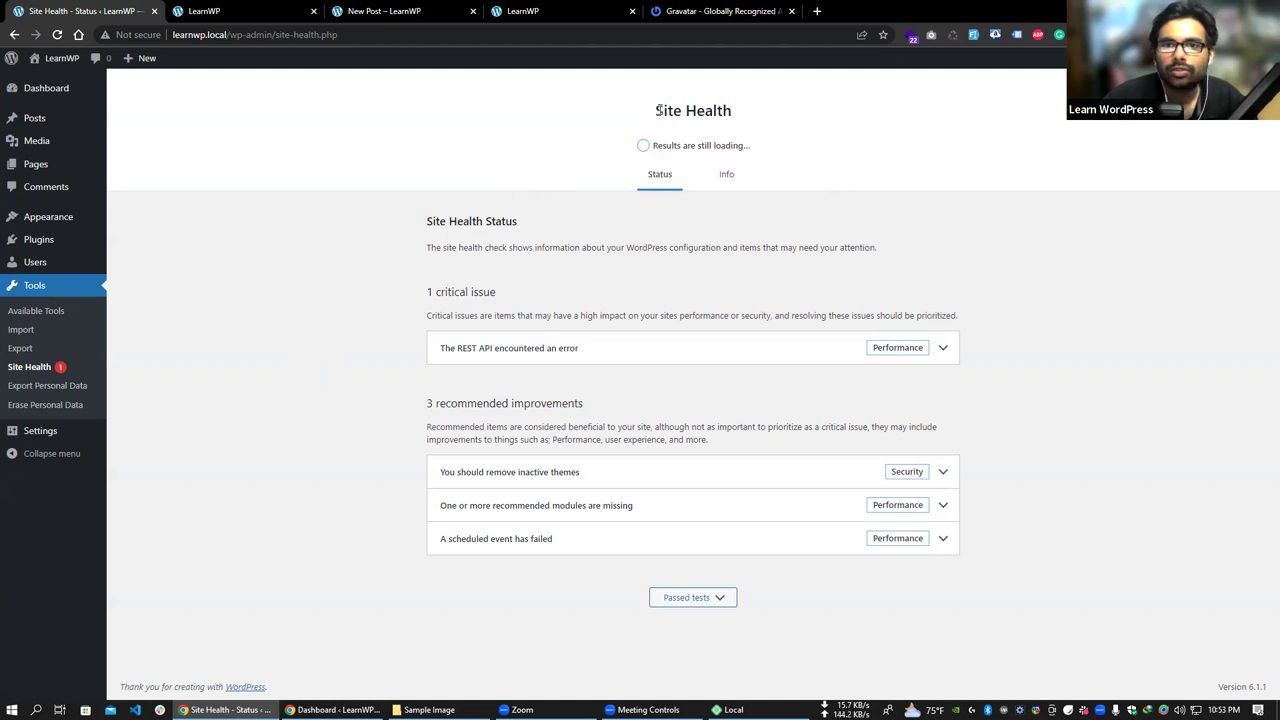
drag(648, 110, 890, 294)
click(660, 263)
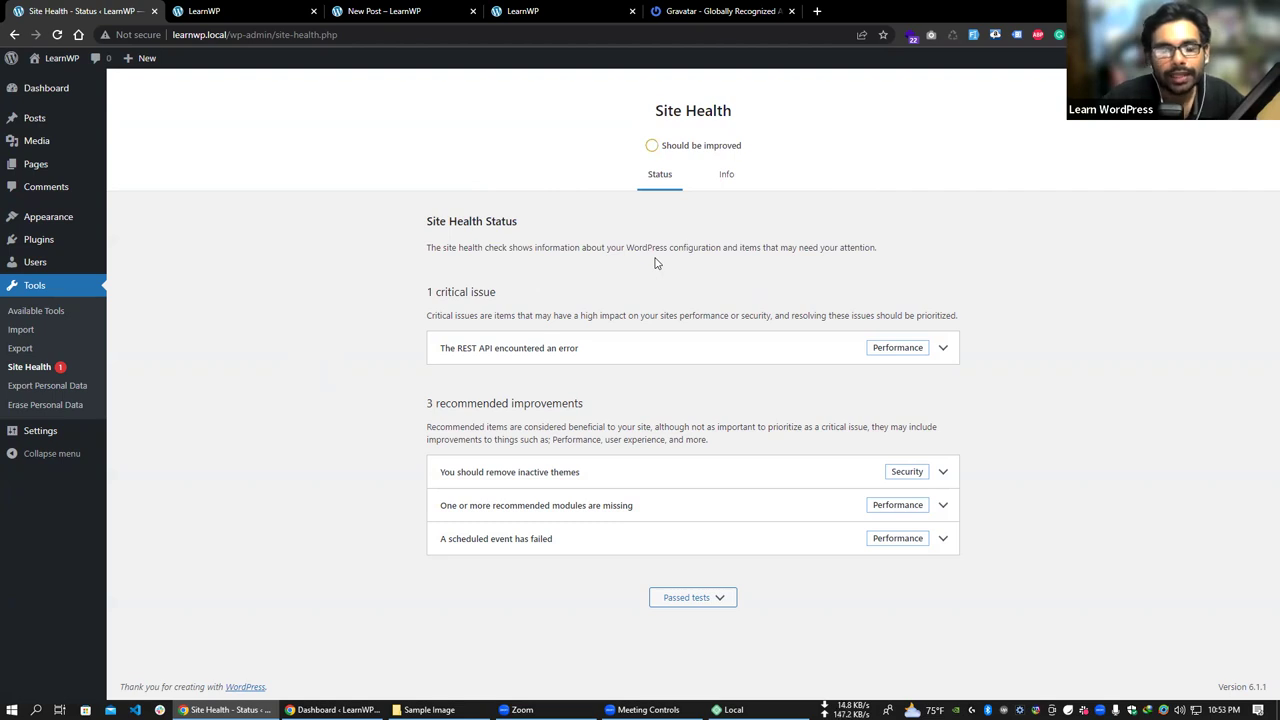
drag(664, 146, 734, 162)
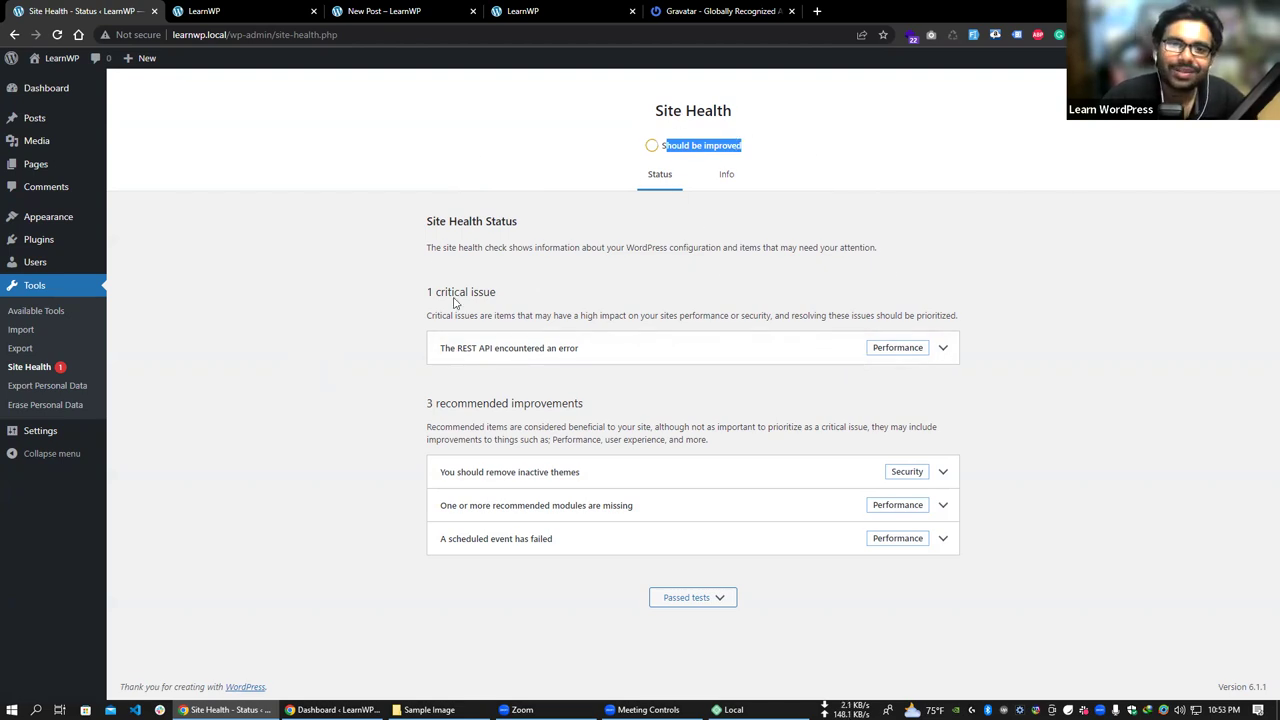
click(946, 352)
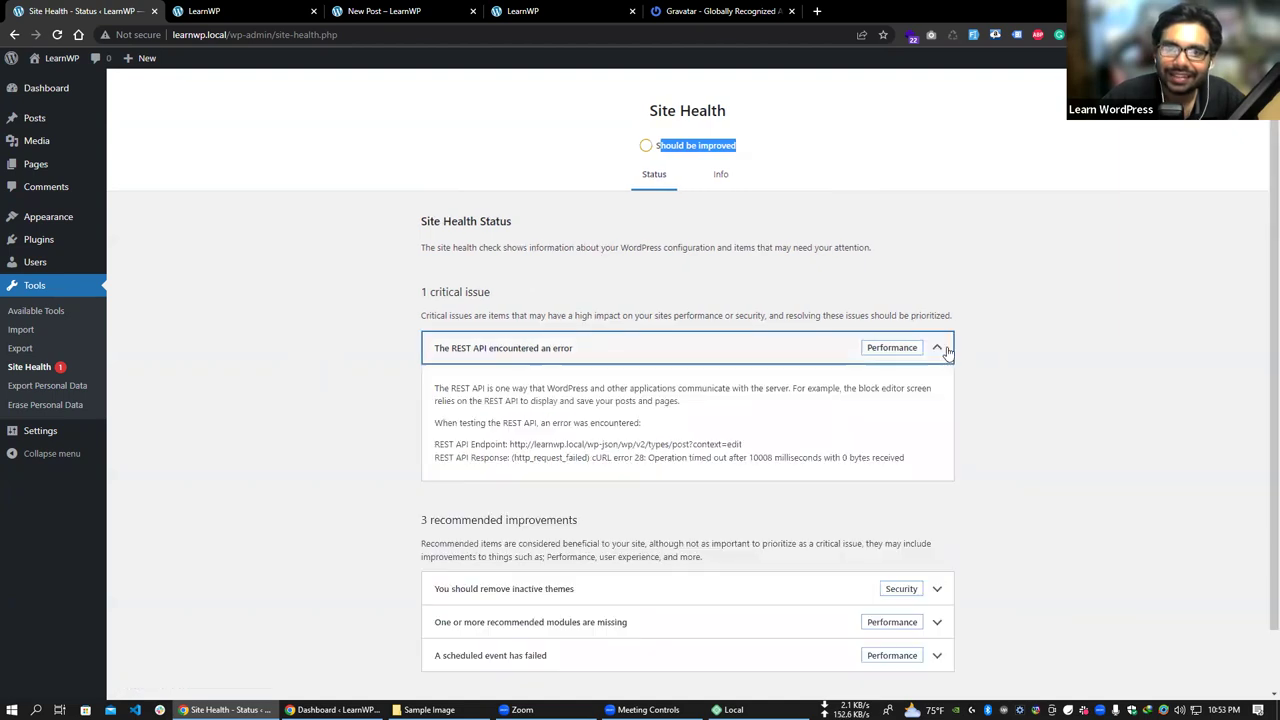
click(944, 350)
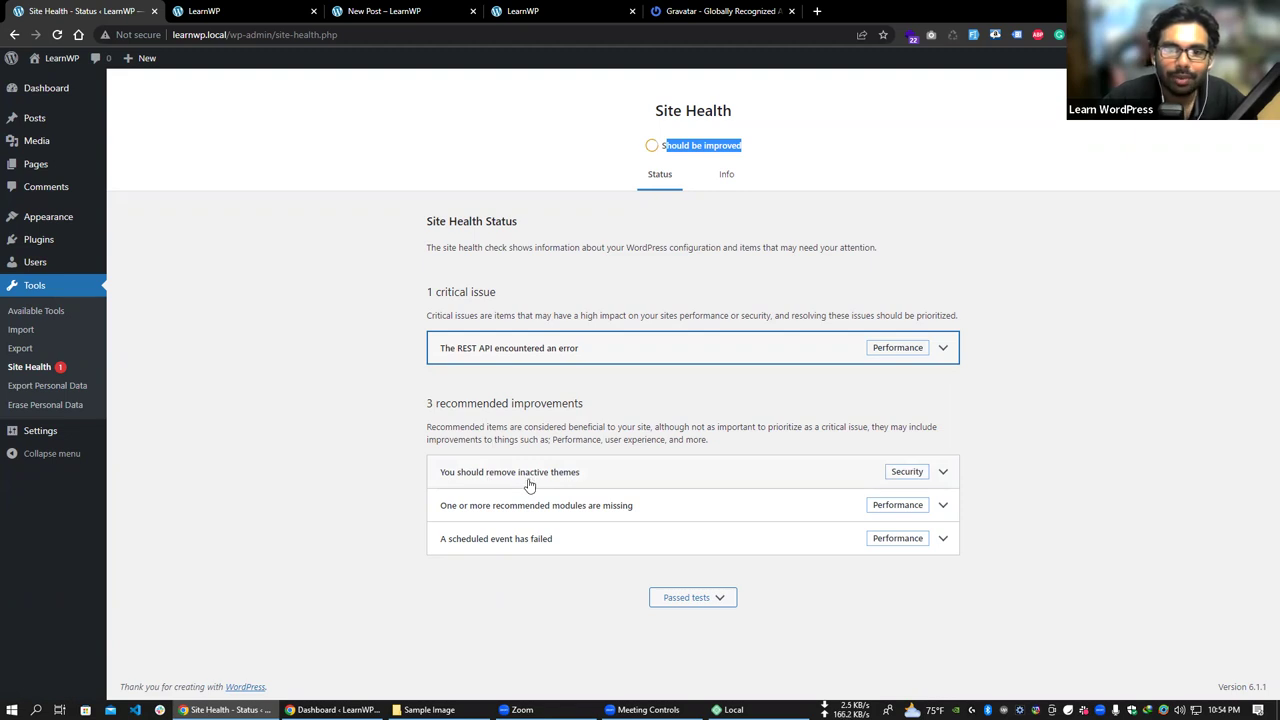
- Expand the inactive themes recommendation and highlight the installed themes count
click(945, 472)
scroll(912, 478, down, 1)
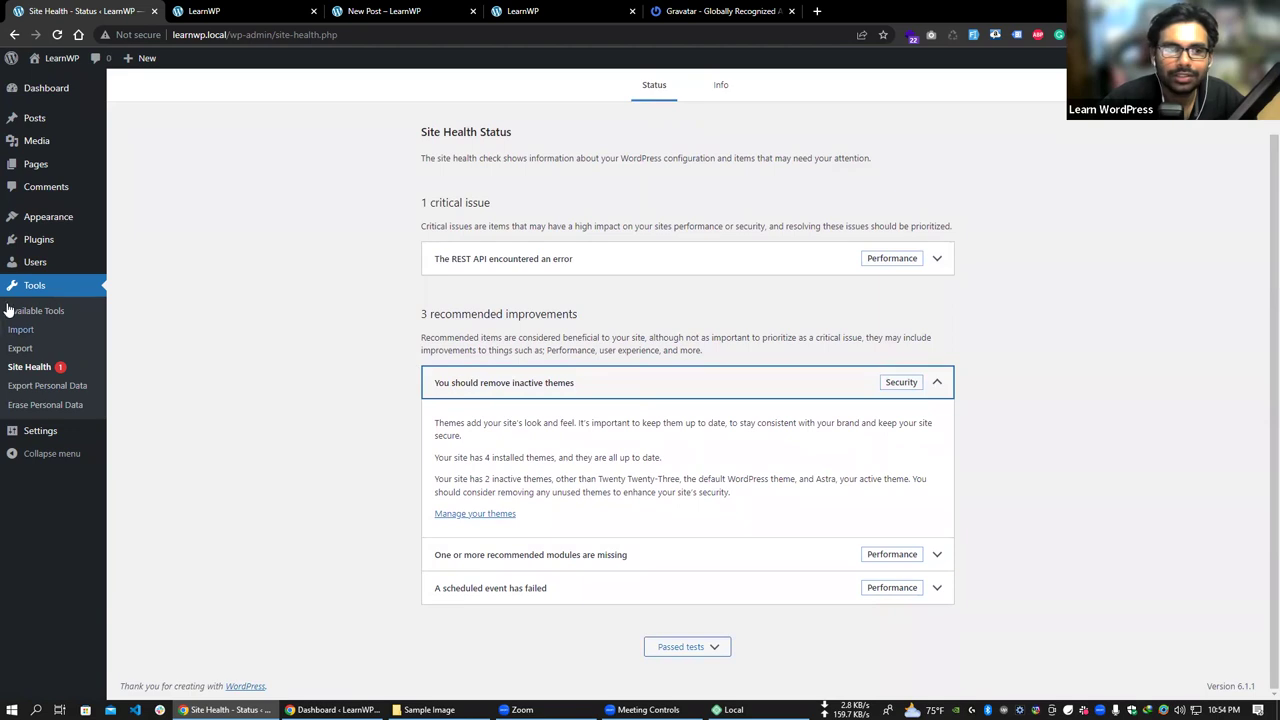
mouse_move(66, 228)
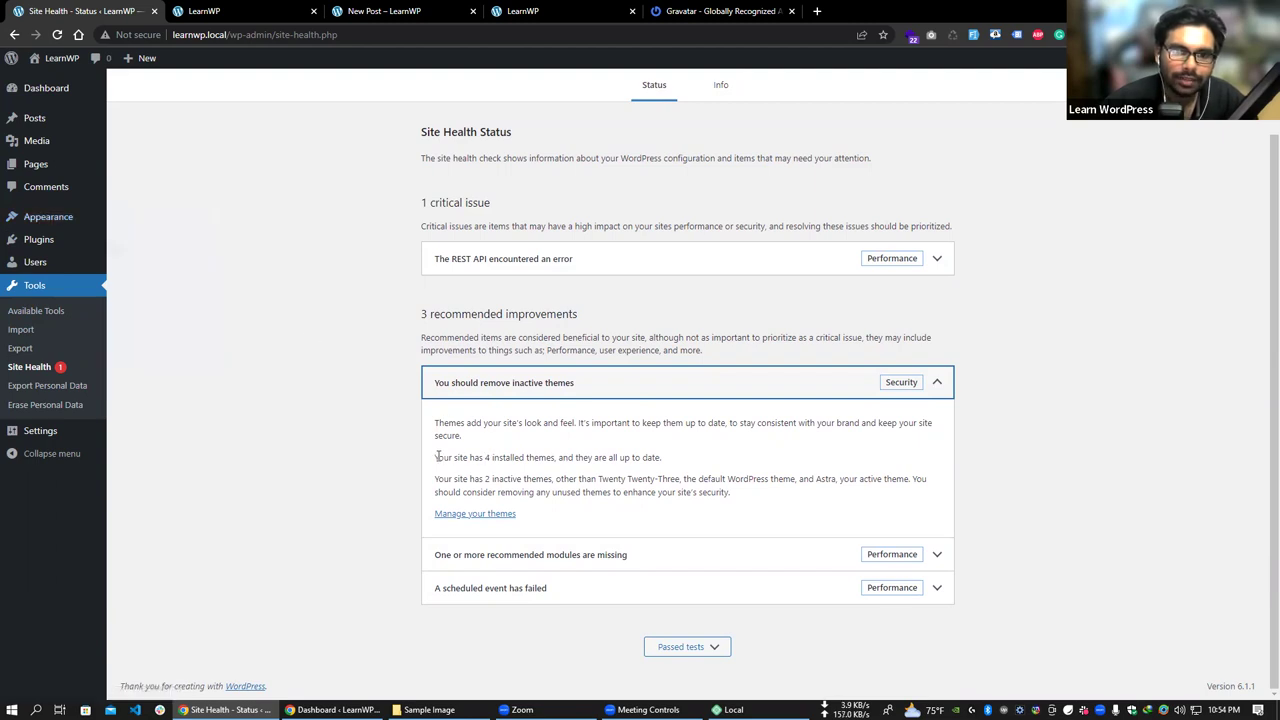
drag(437, 458, 686, 460)
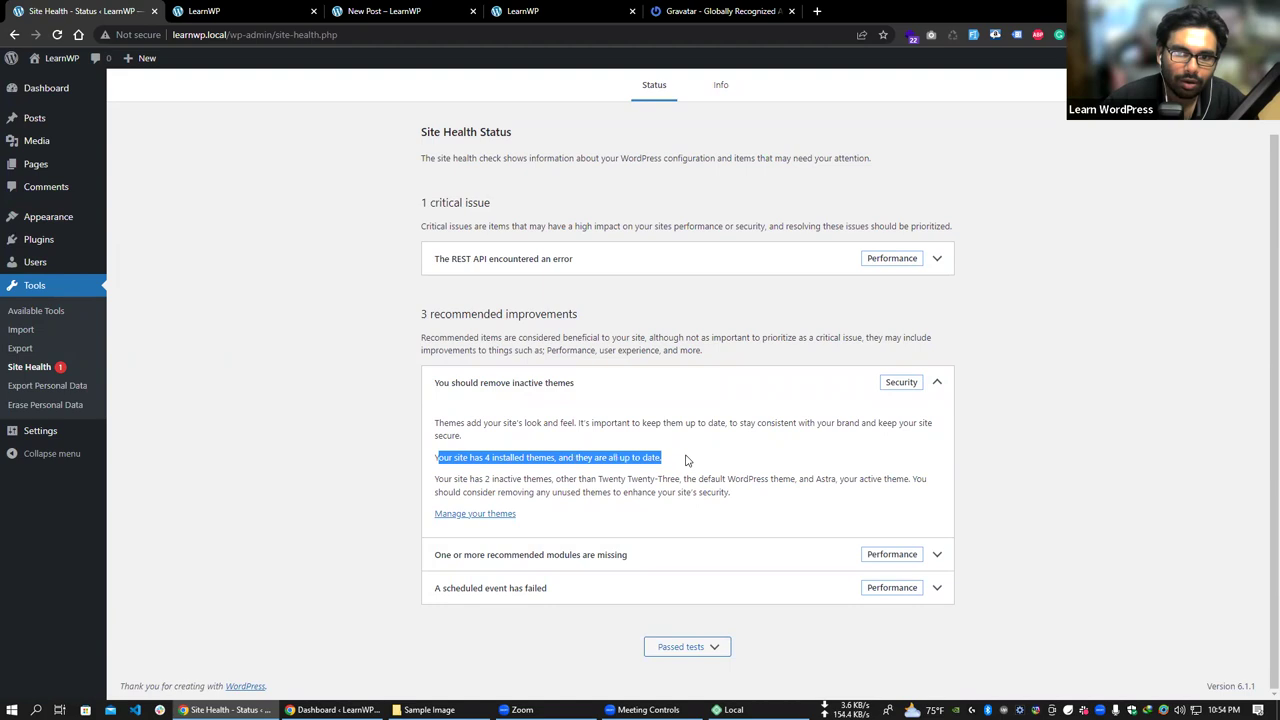
drag(548, 462, 374, 453)
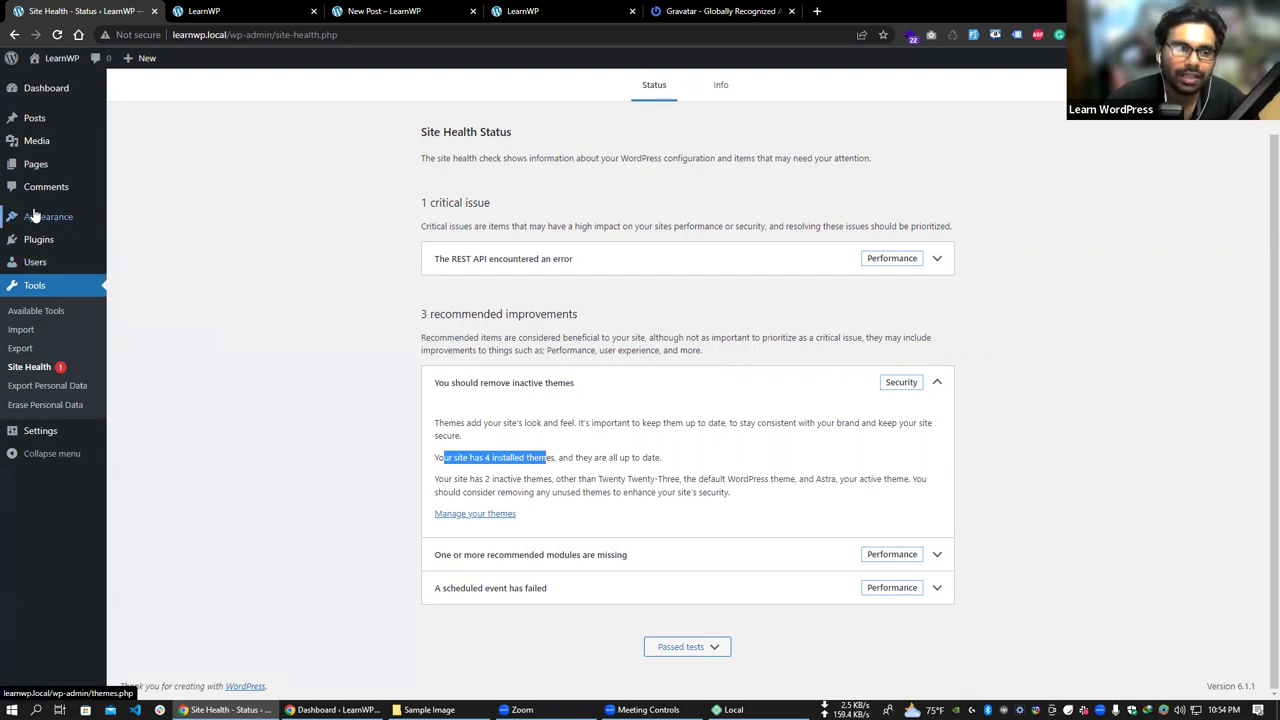
mouse_move(34, 214)
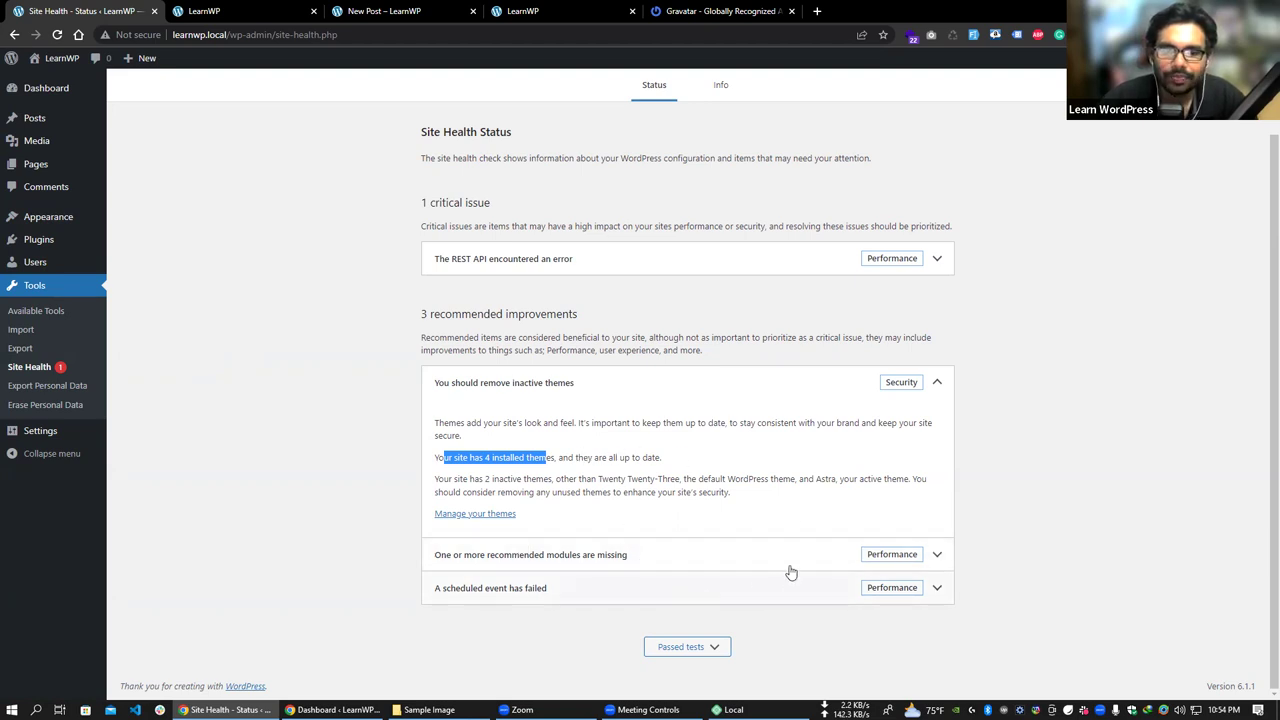
- Expand the failed scheduled event and missing modules details, then show the Info view
click(937, 589)
scroll(937, 589, down, 1)
click(937, 491)
scroll(875, 507, down, 1)
scroll(875, 507, down, 1)
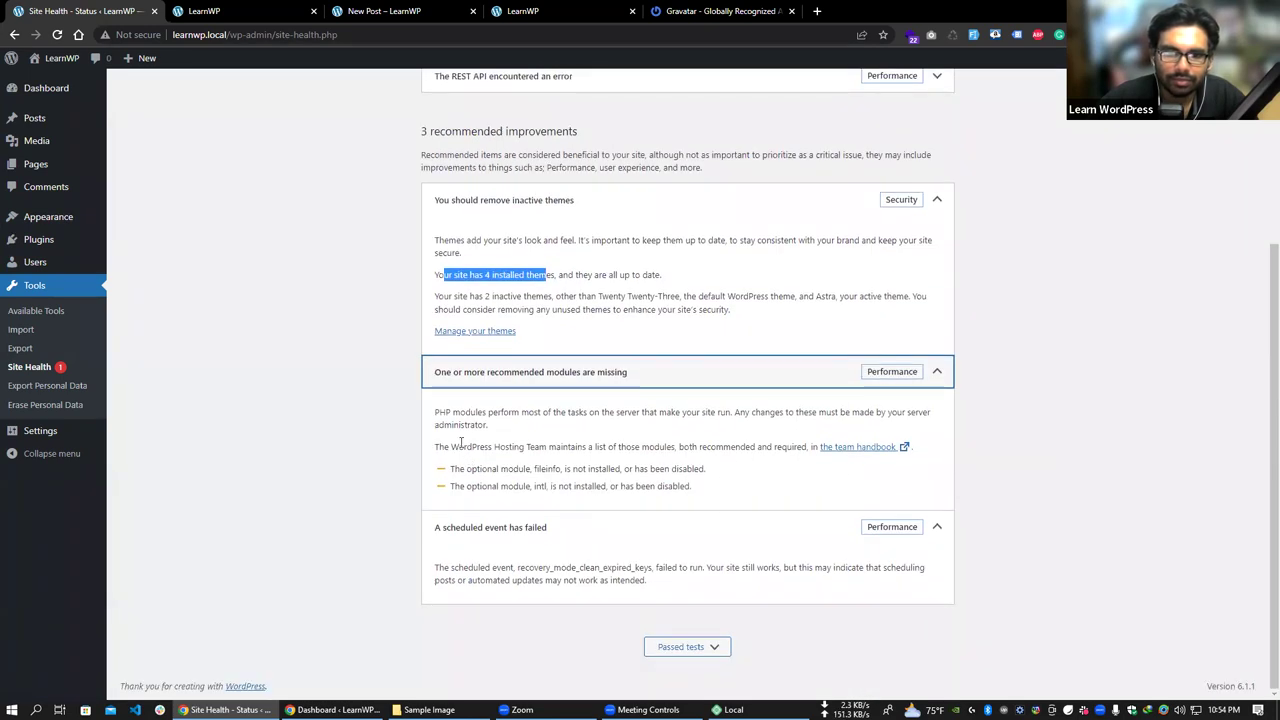
scroll(500, 350, up, 3)
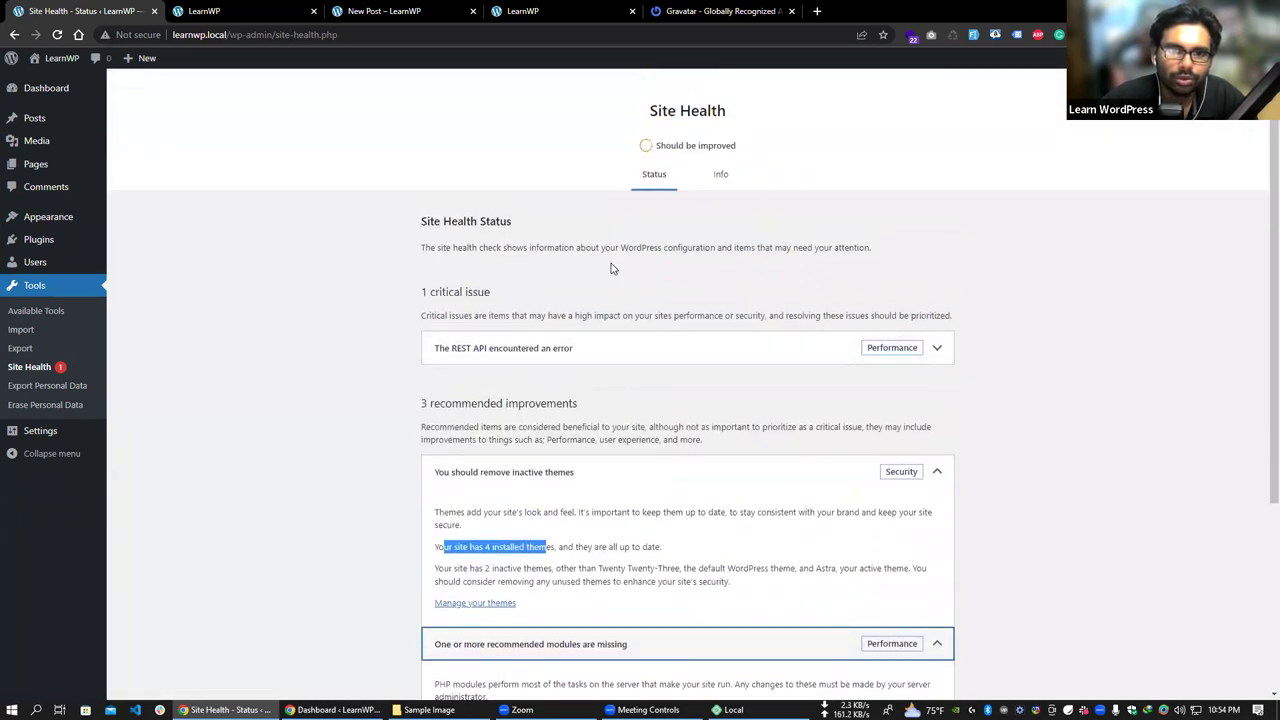
click(724, 177)
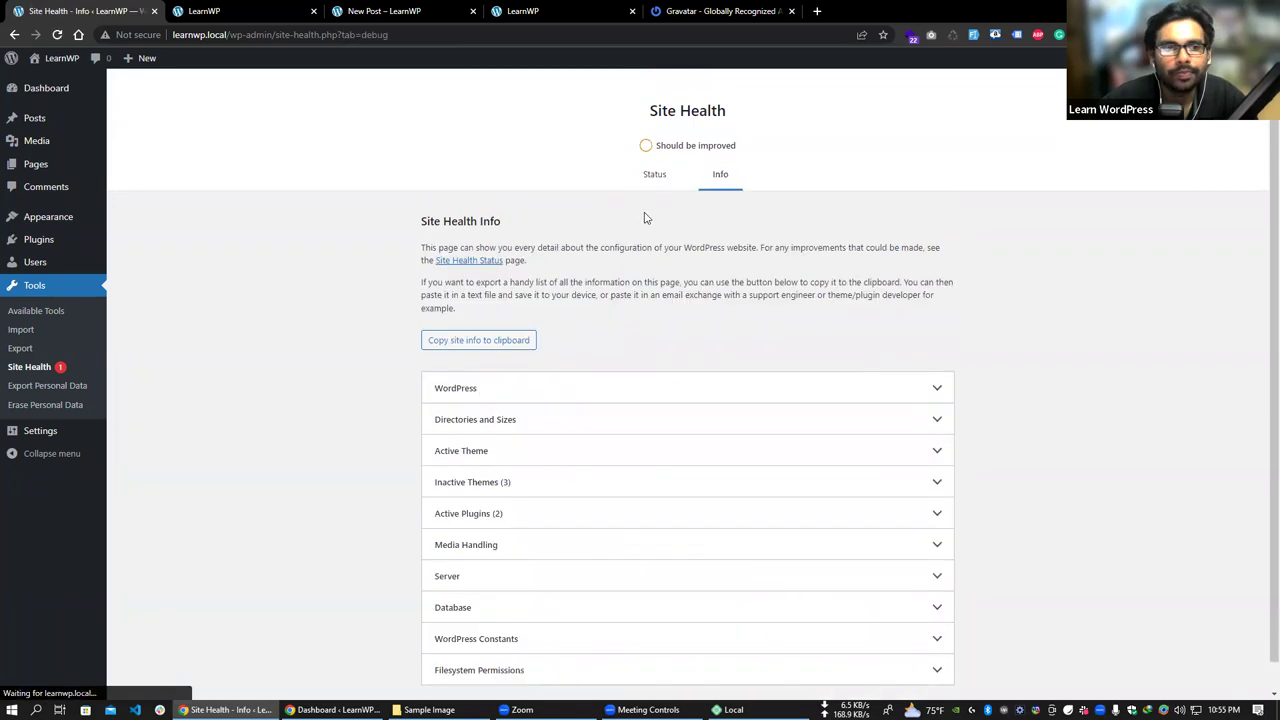
- Scroll the Info page and copy the site info report to the clipboard
scroll(648, 241, down, 1)
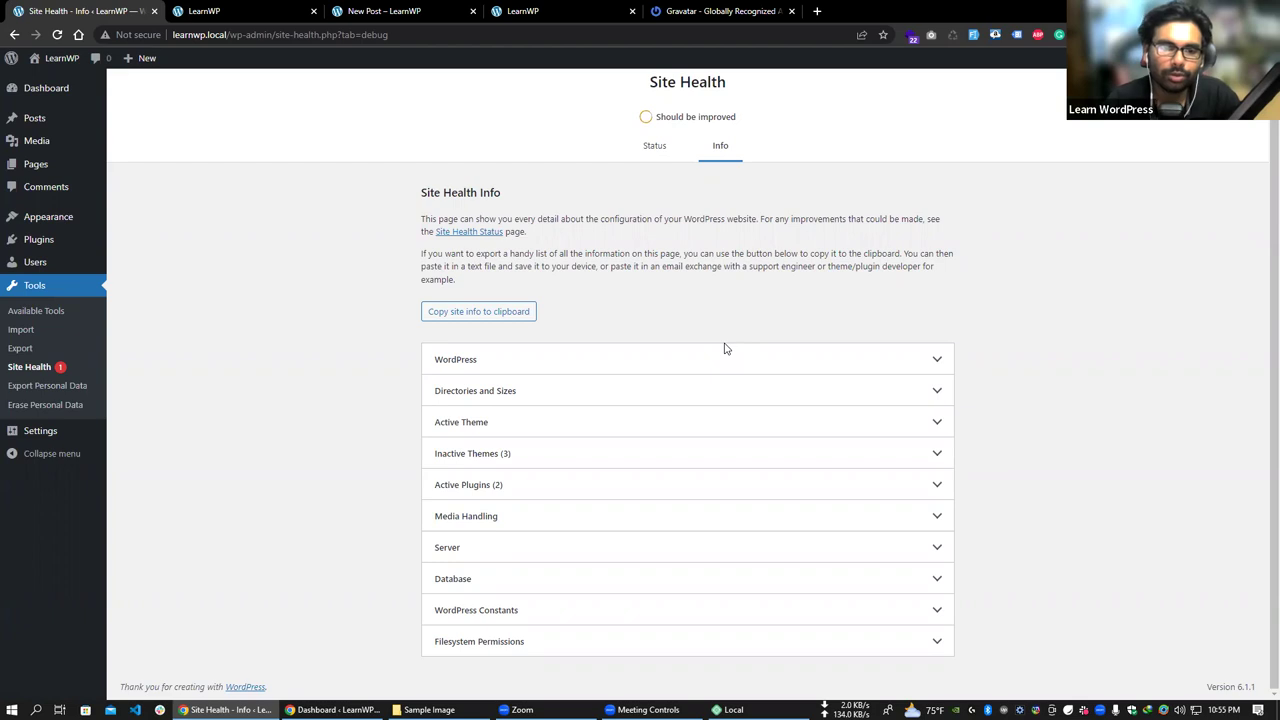
click(481, 315)
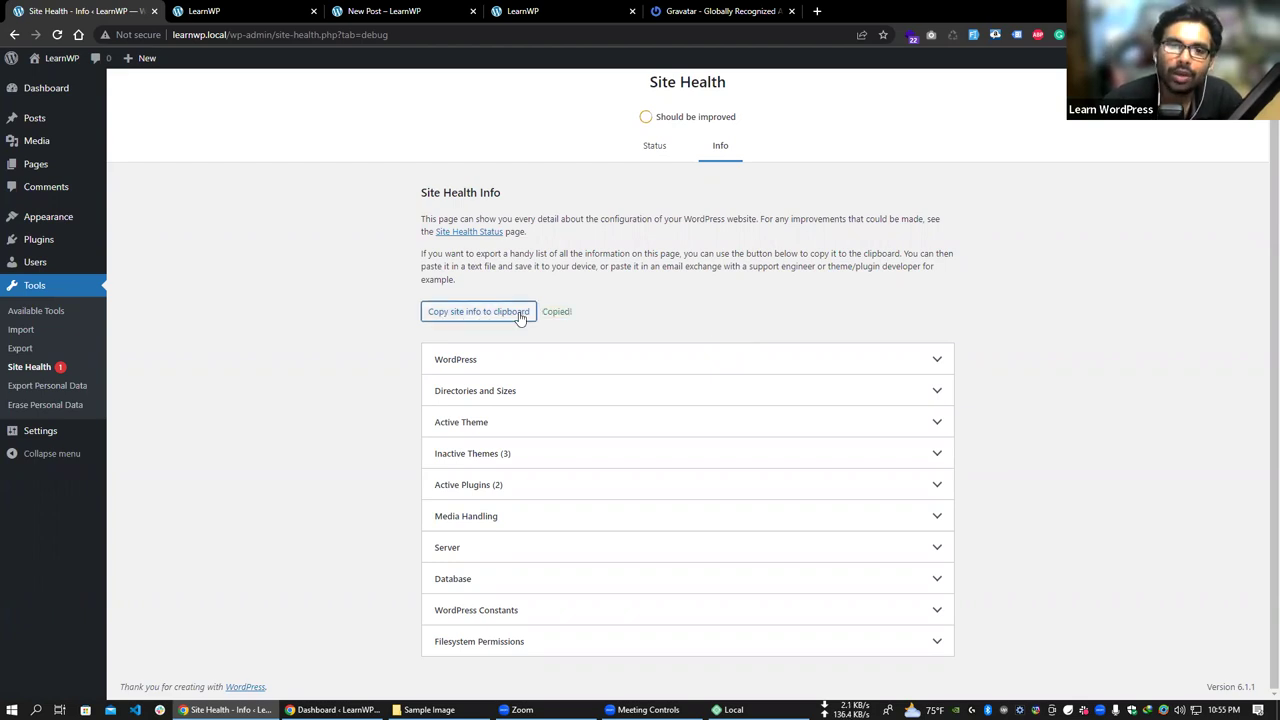
click(460, 313)
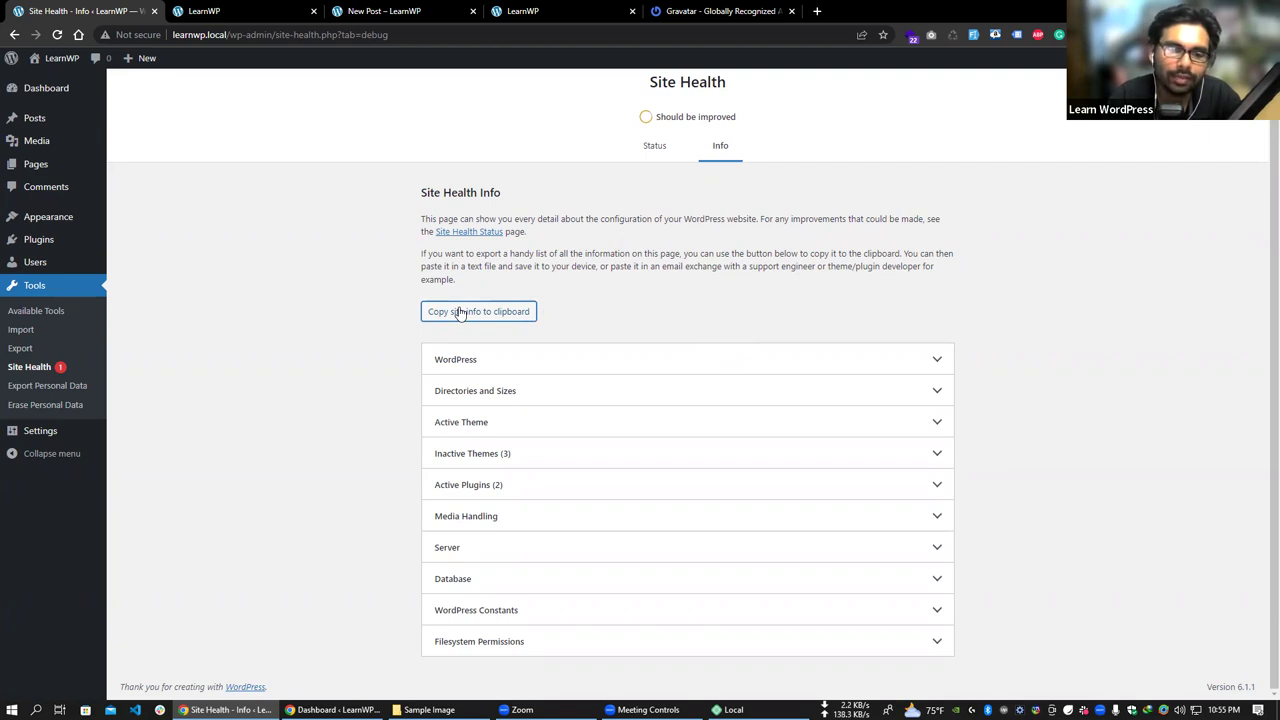
click(478, 313)
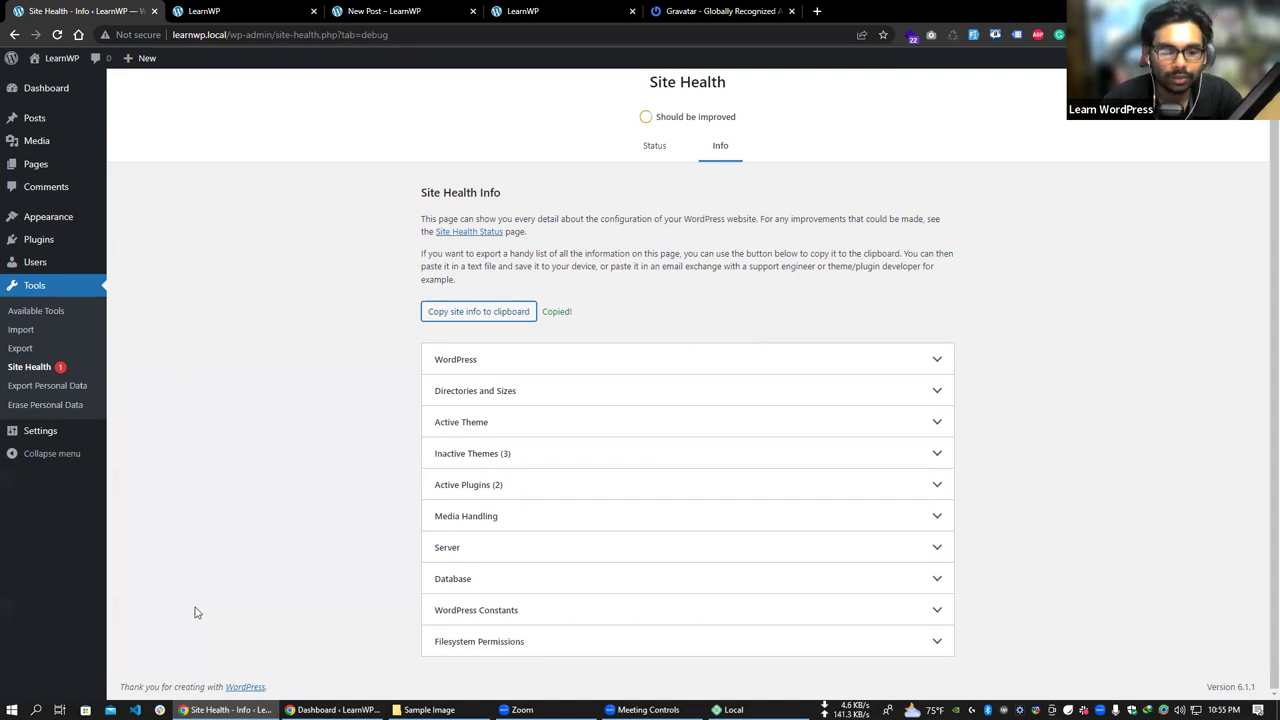
click(12, 710)
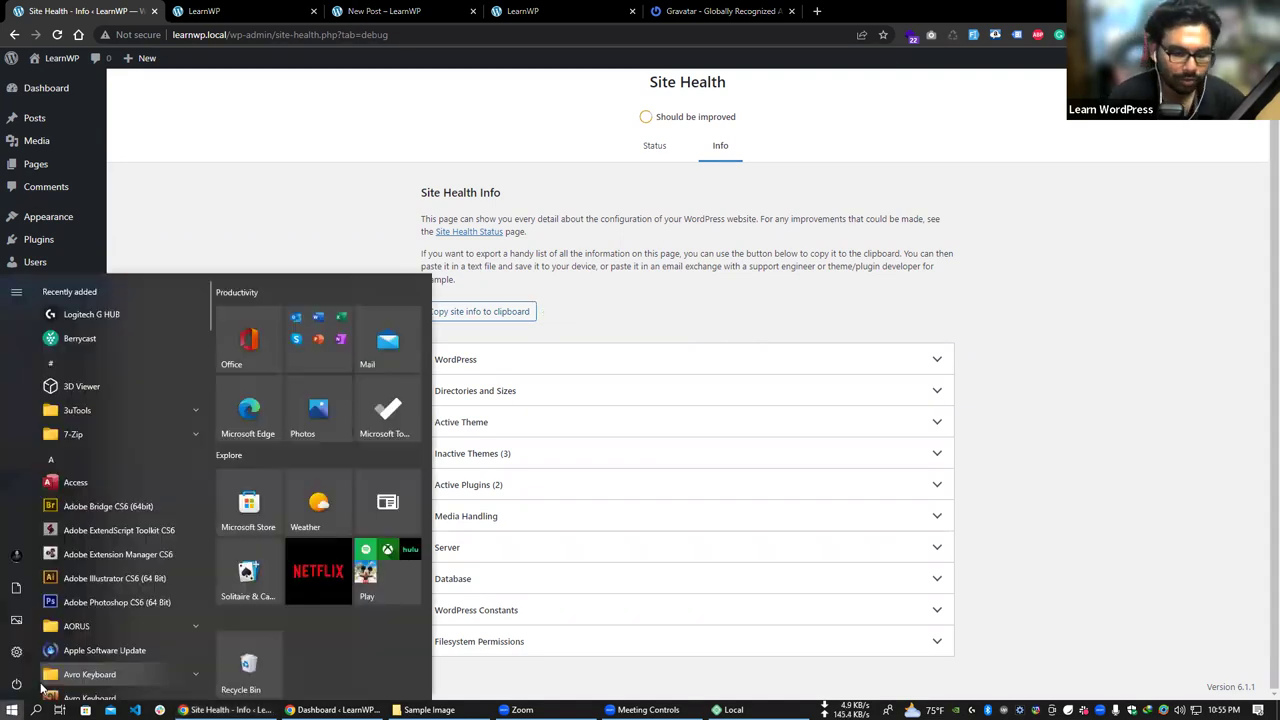
- Launch Notepad and paste the Site Health report into a maximized note
text(not)
key(Return)
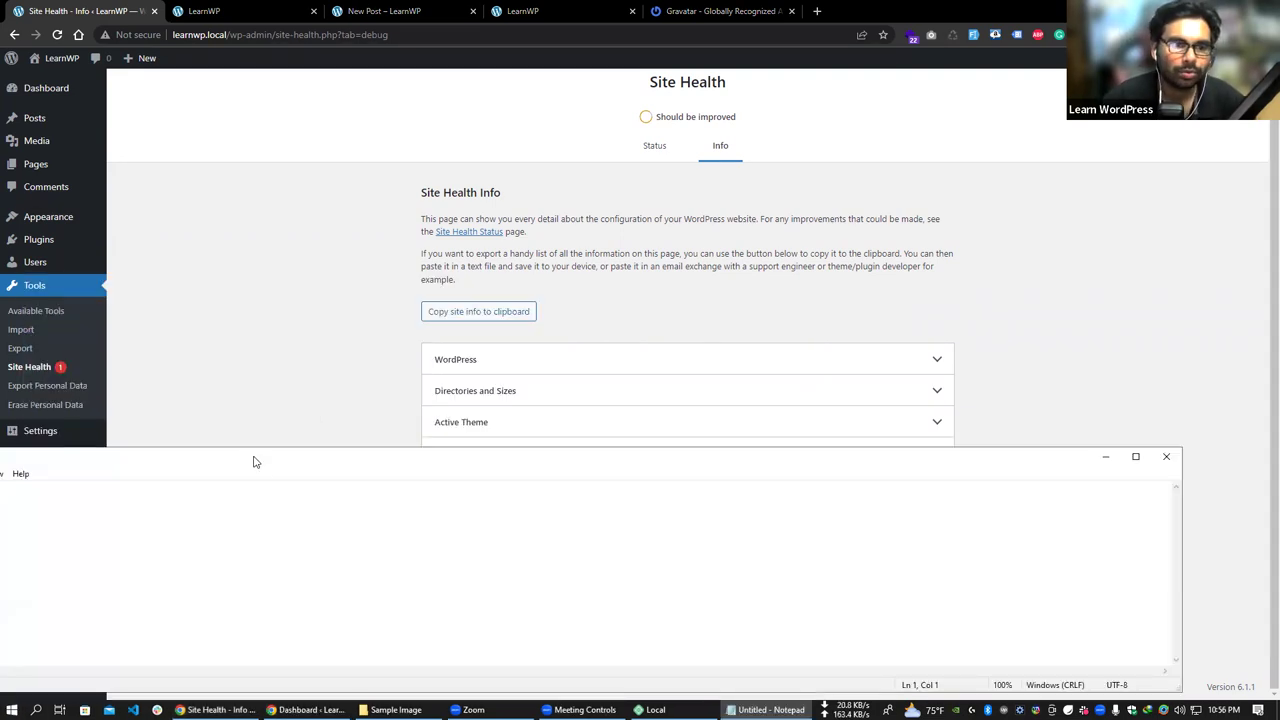
right_click(390, 281)
click(430, 336)
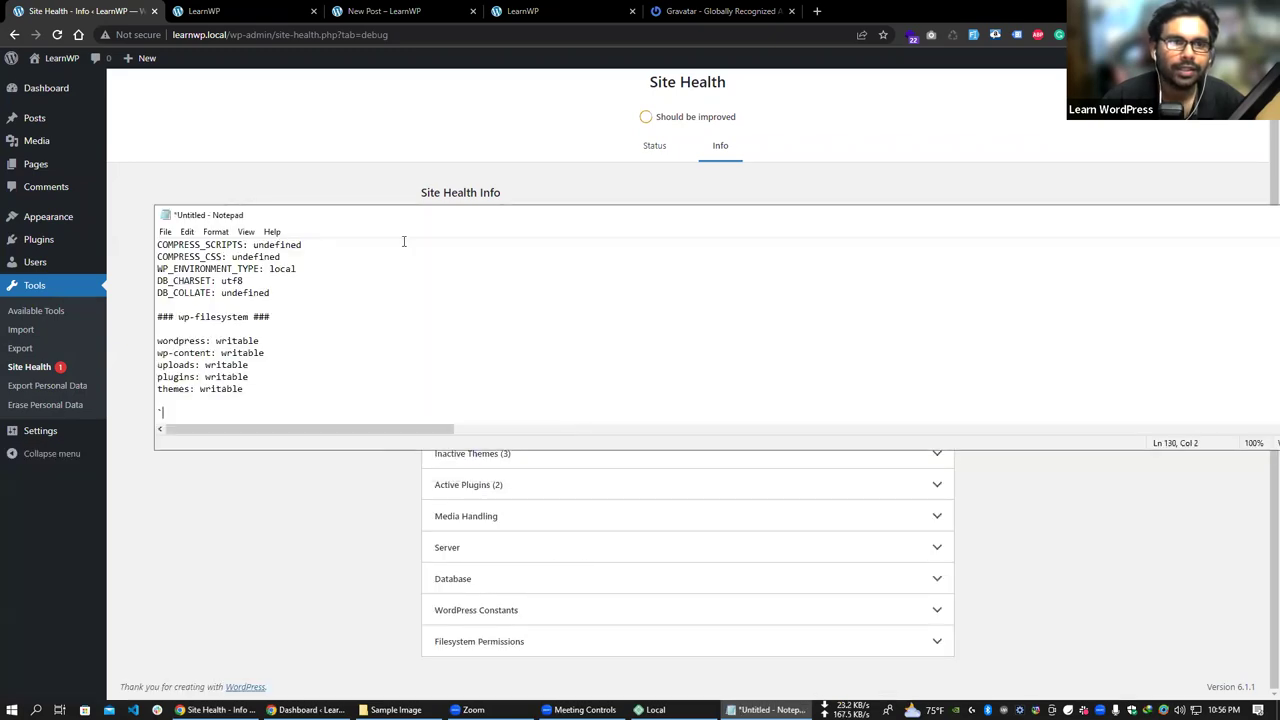
double_click(417, 215)
- Review the active theme and Duplicate Page plugin details, then close the note without saving
scroll(172, 174, up, 20)
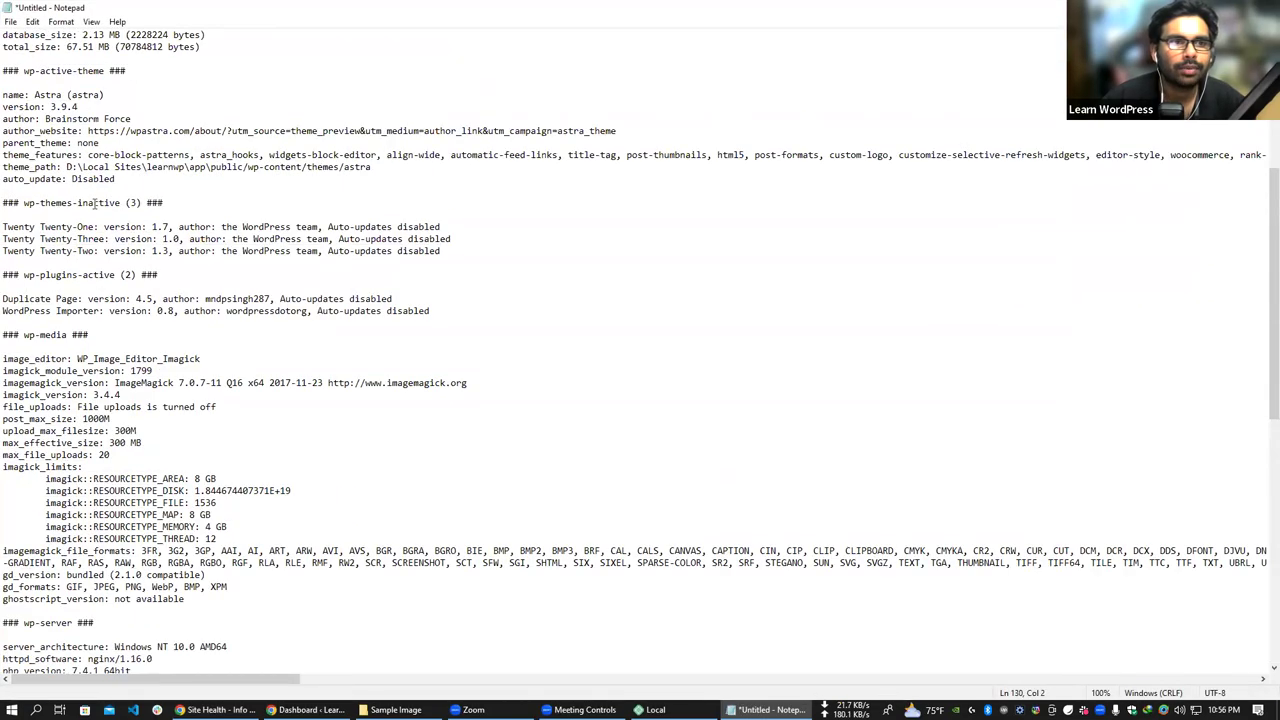
scroll(127, 256, down, 20)
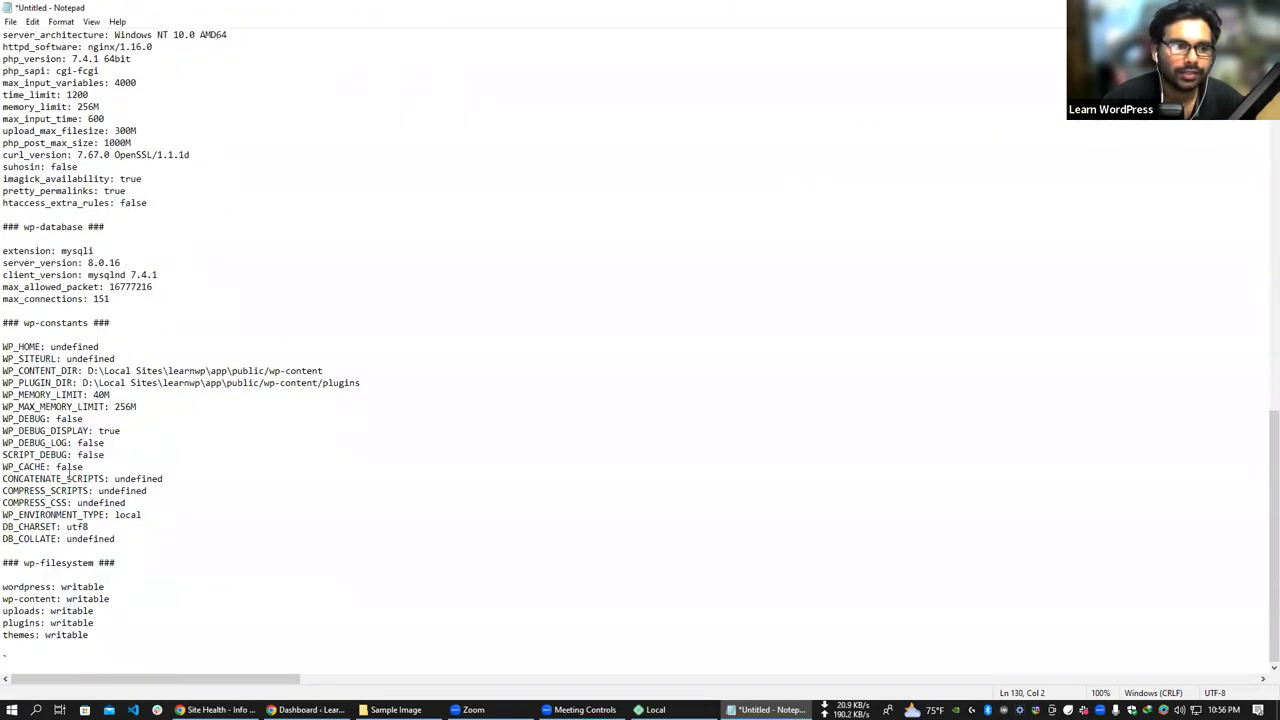
scroll(150, 398, up, 20)
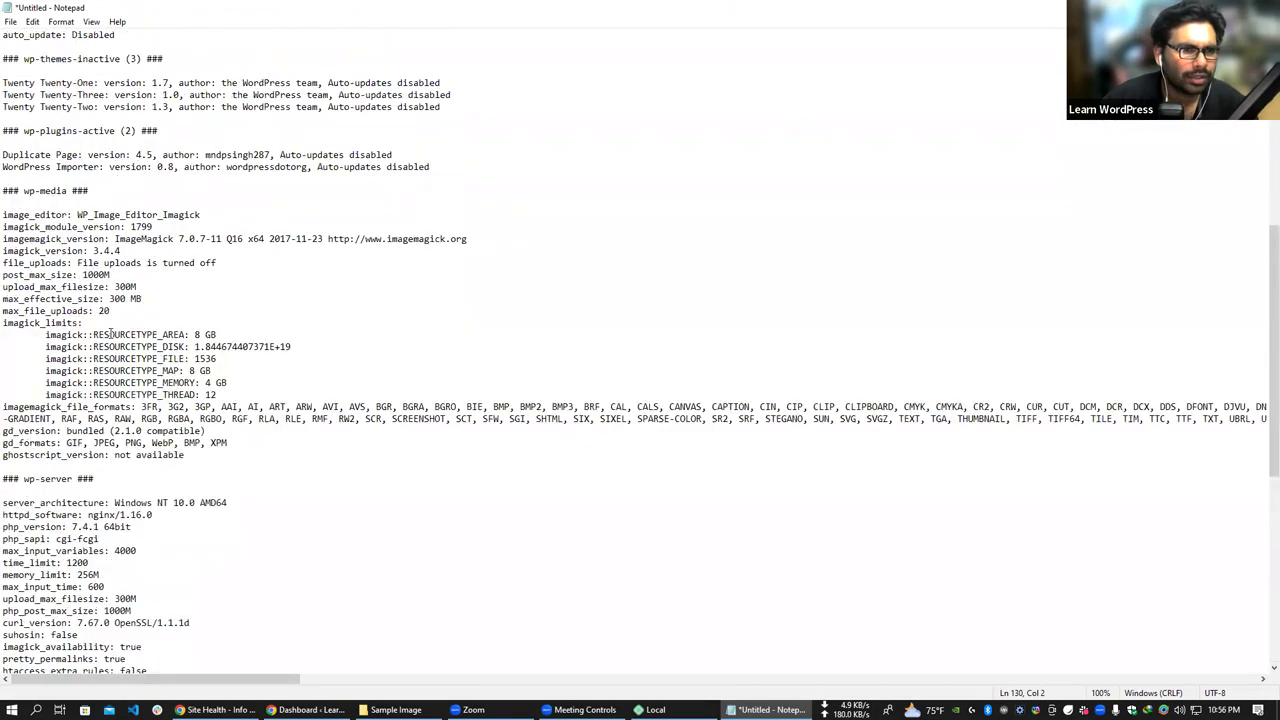
scroll(117, 231, up, 1)
mouse_move(106, 203)
mouse_down()
mouse_move(4, 203)
mouse_move(100, 227)
mouse_up()
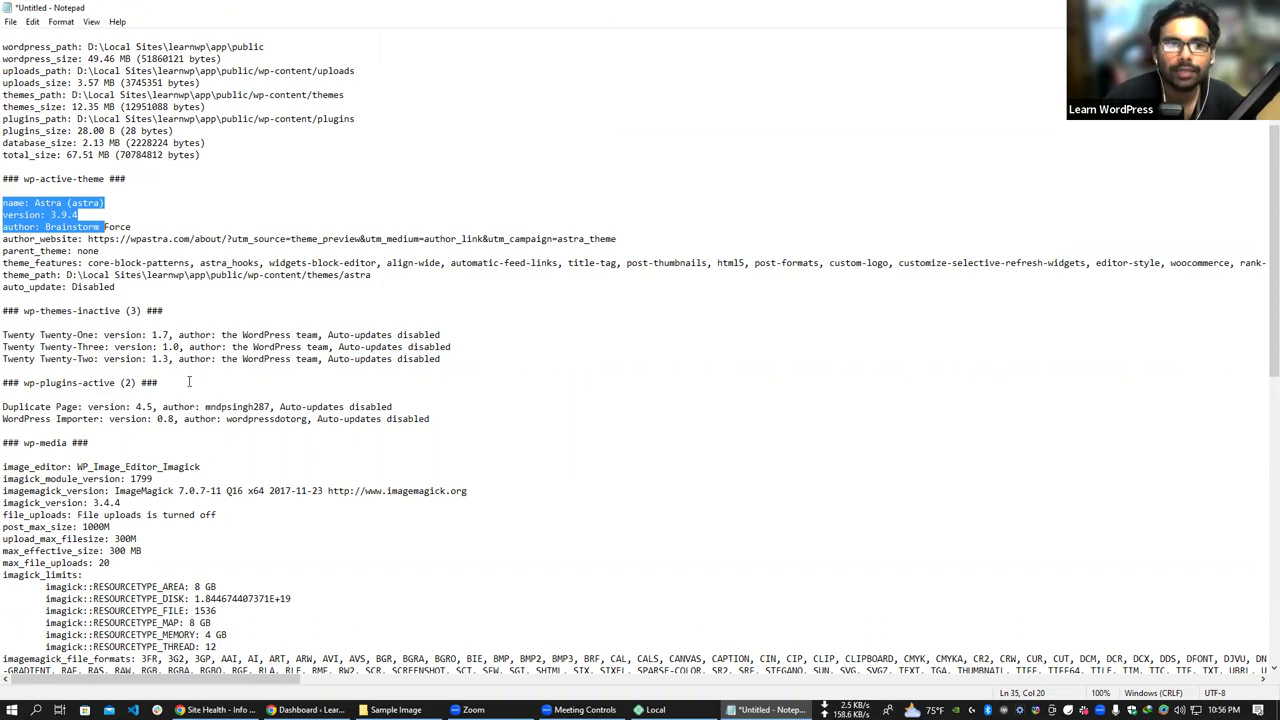
drag(3, 335, 262, 407)
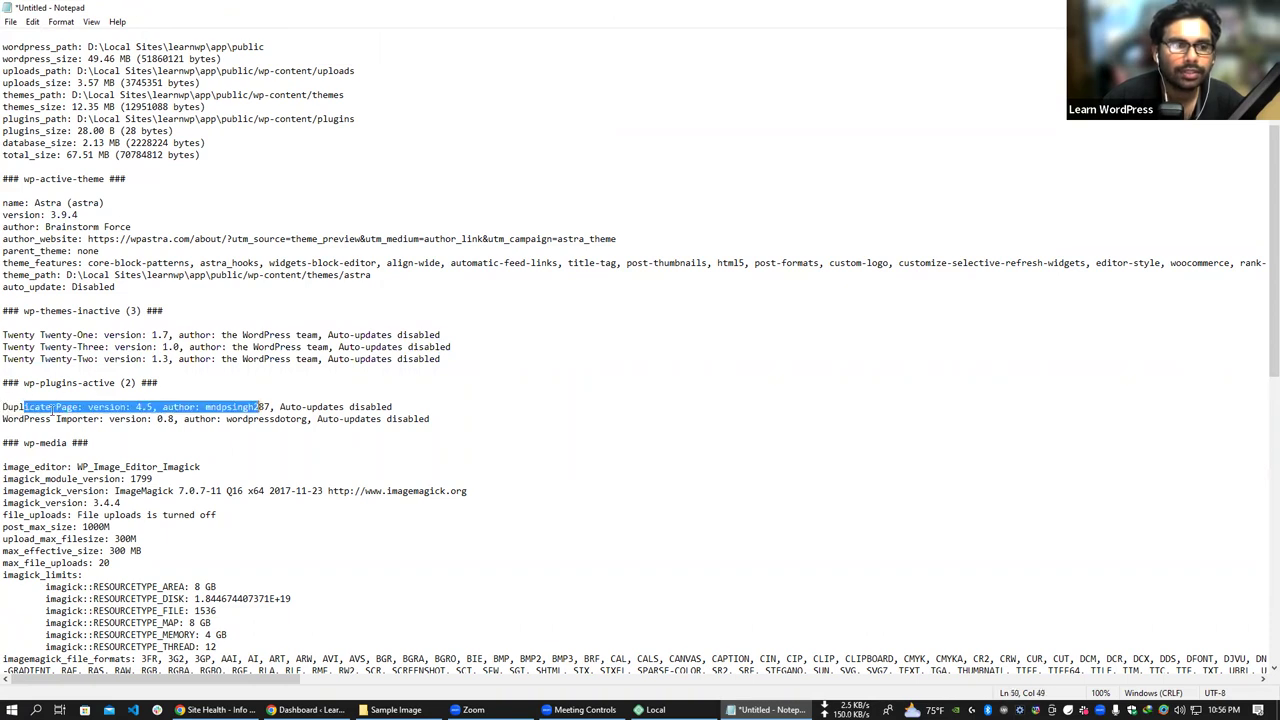
scroll(334, 354, up, 3)
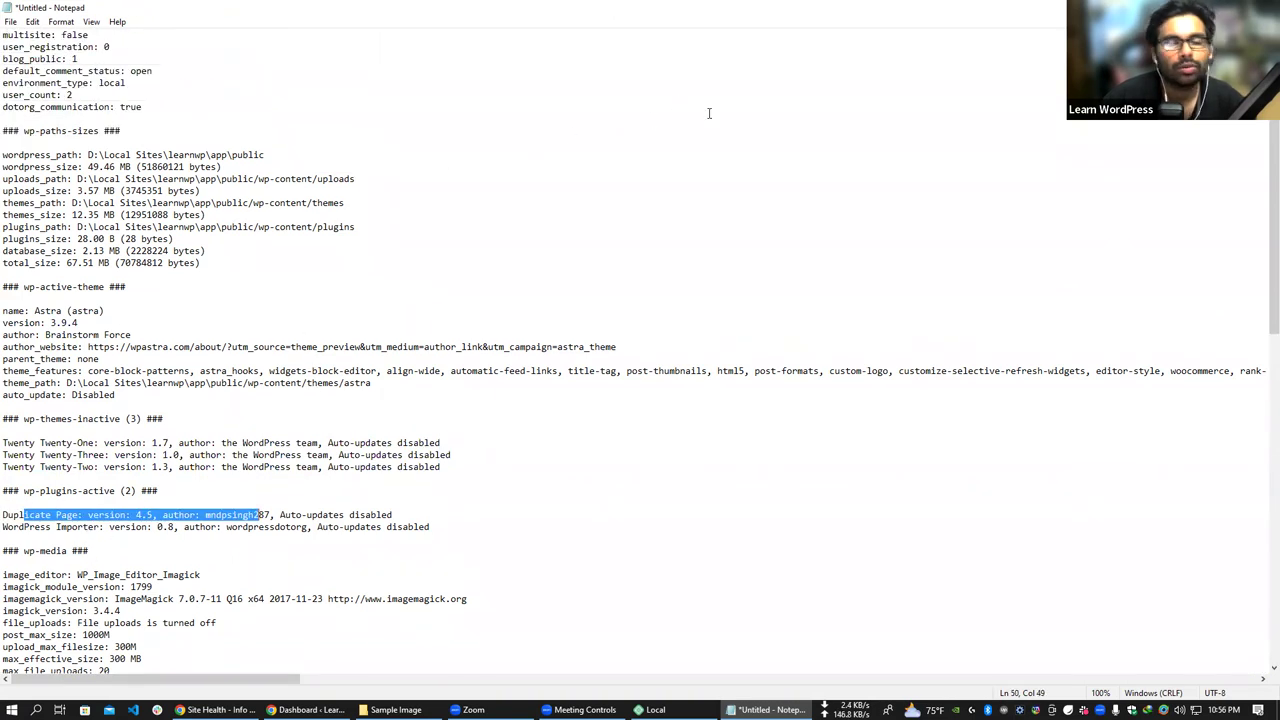
click(1262, 8)
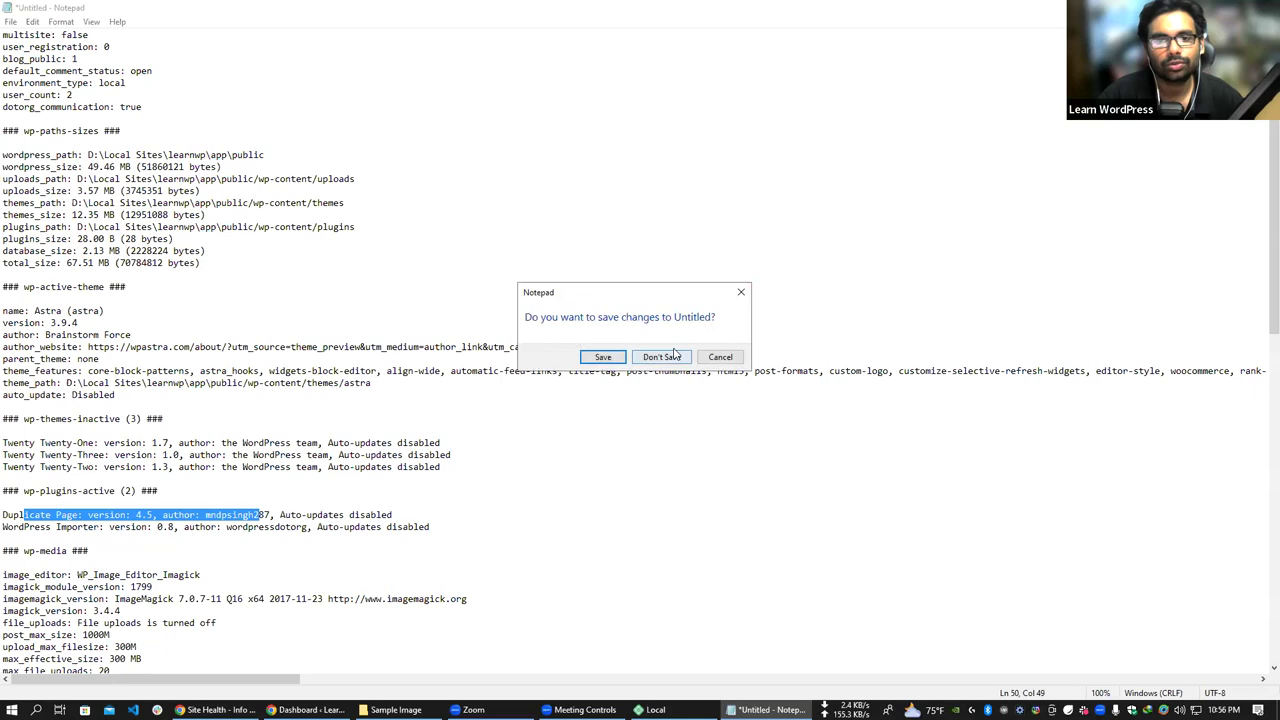
click(660, 357)
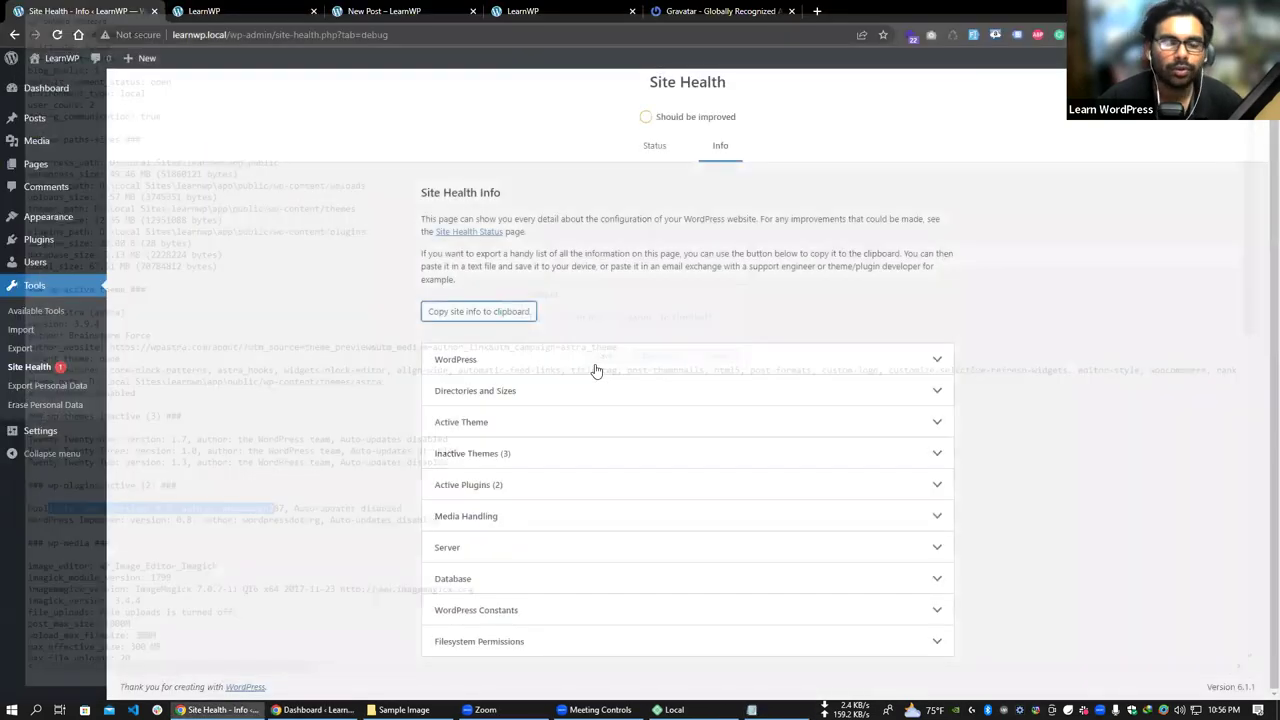
- Expand the WordPress and Directories and Sizes sections and highlight the WordPress and Database size rows
click(836, 362)
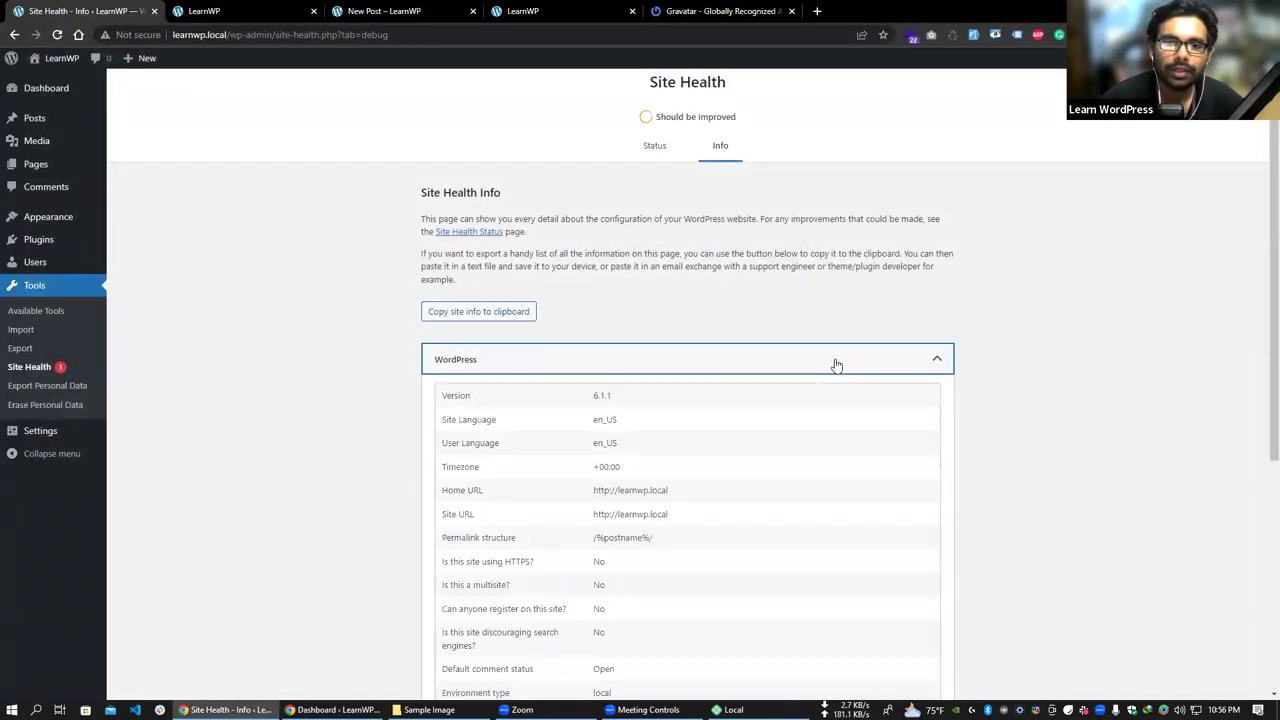
scroll(626, 315, down, 2)
scroll(600, 240, up, 1)
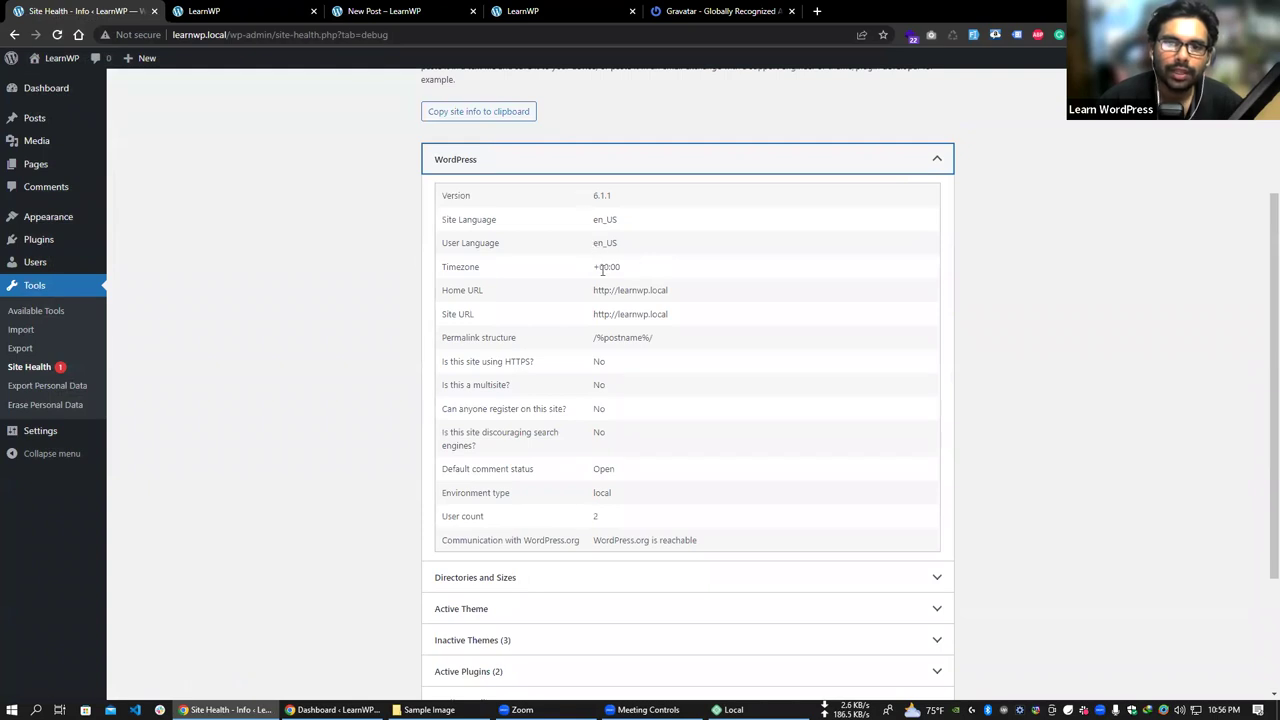
scroll(606, 300, down, 1)
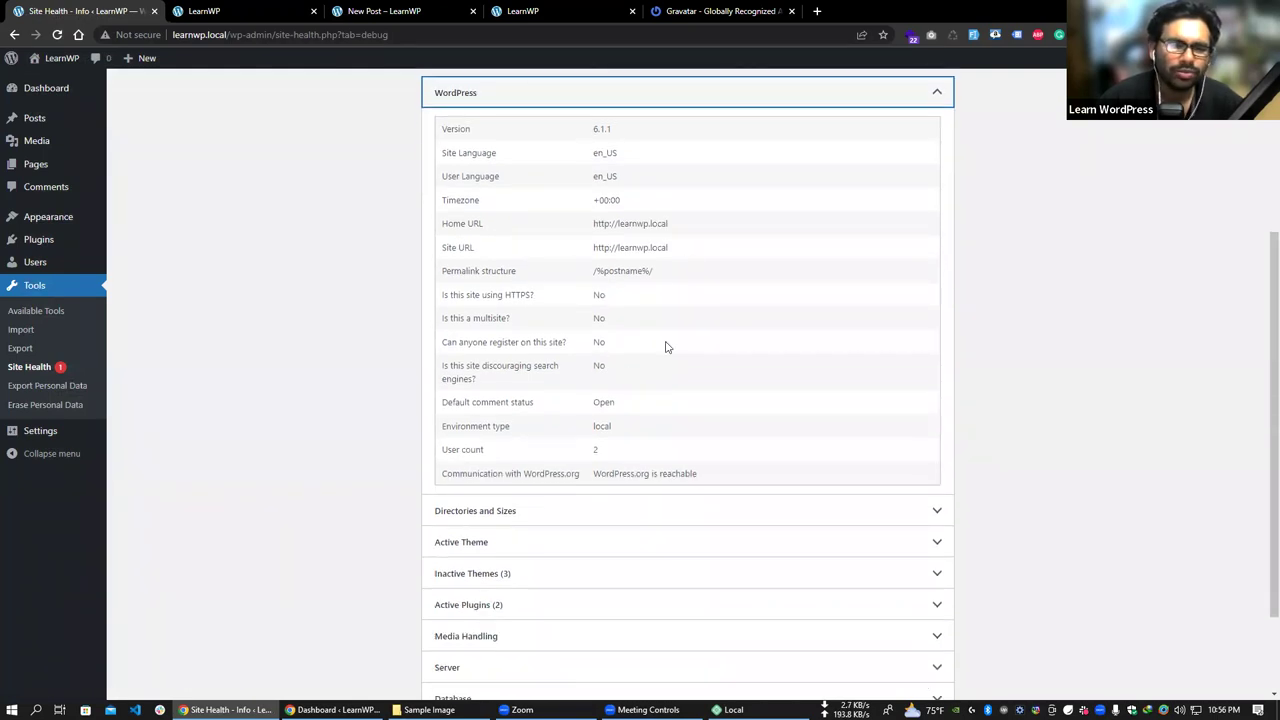
scroll(667, 347, down, 2)
click(629, 395)
scroll(643, 374, down, 3)
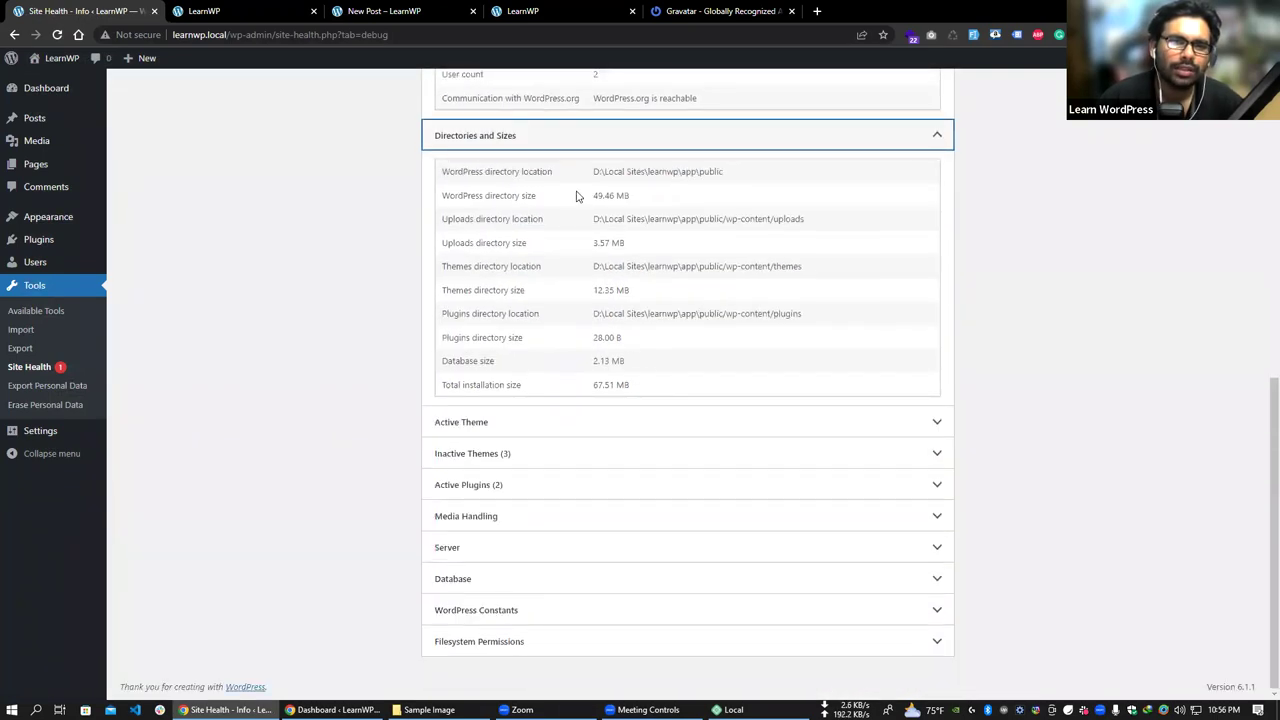
drag(449, 198, 677, 200)
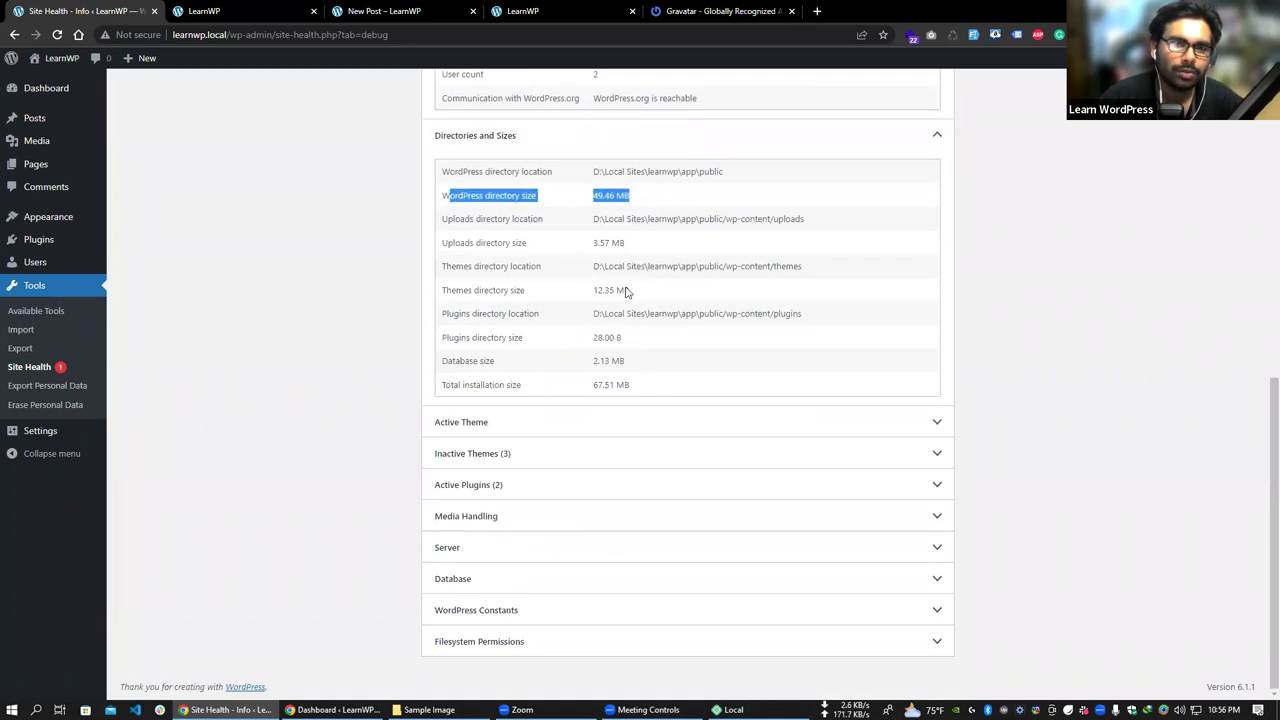
drag(444, 361, 670, 355)
- Expand Active Theme and Filesystem Permissions, highlighting the permissions table that lists directories as Writable
click(714, 420)
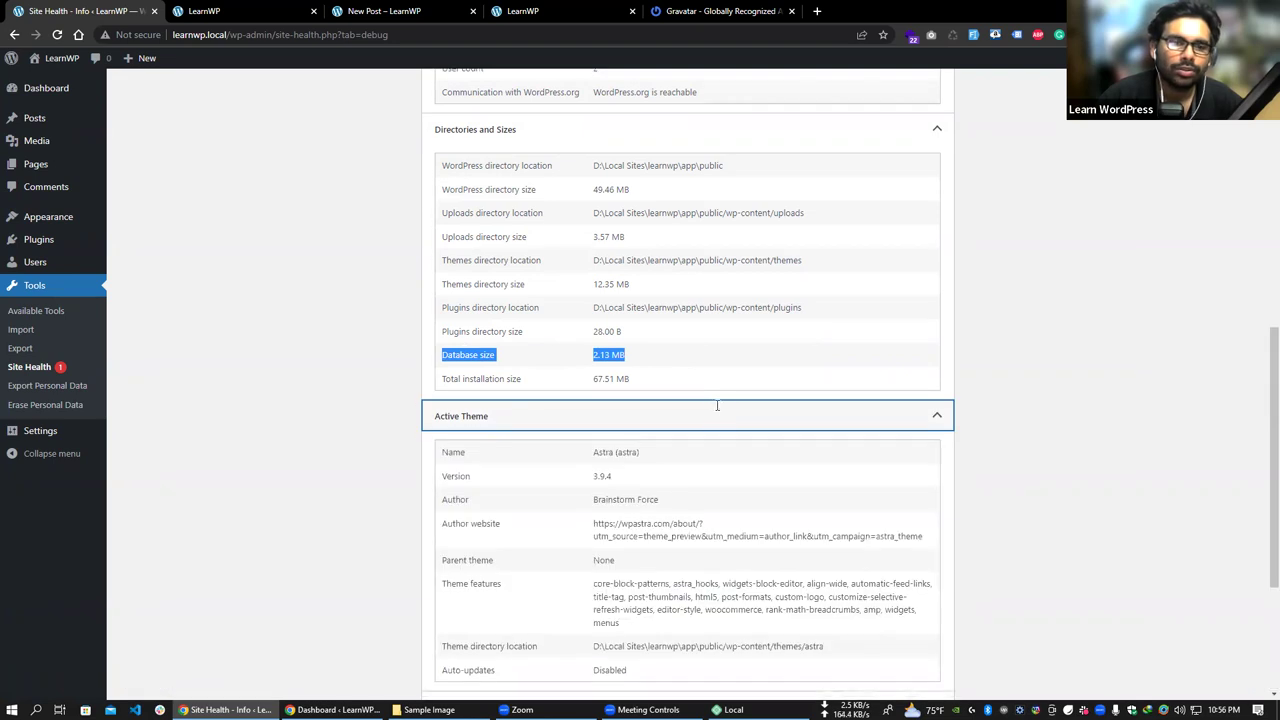
scroll(618, 336, down, 2)
scroll(580, 331, down, 1)
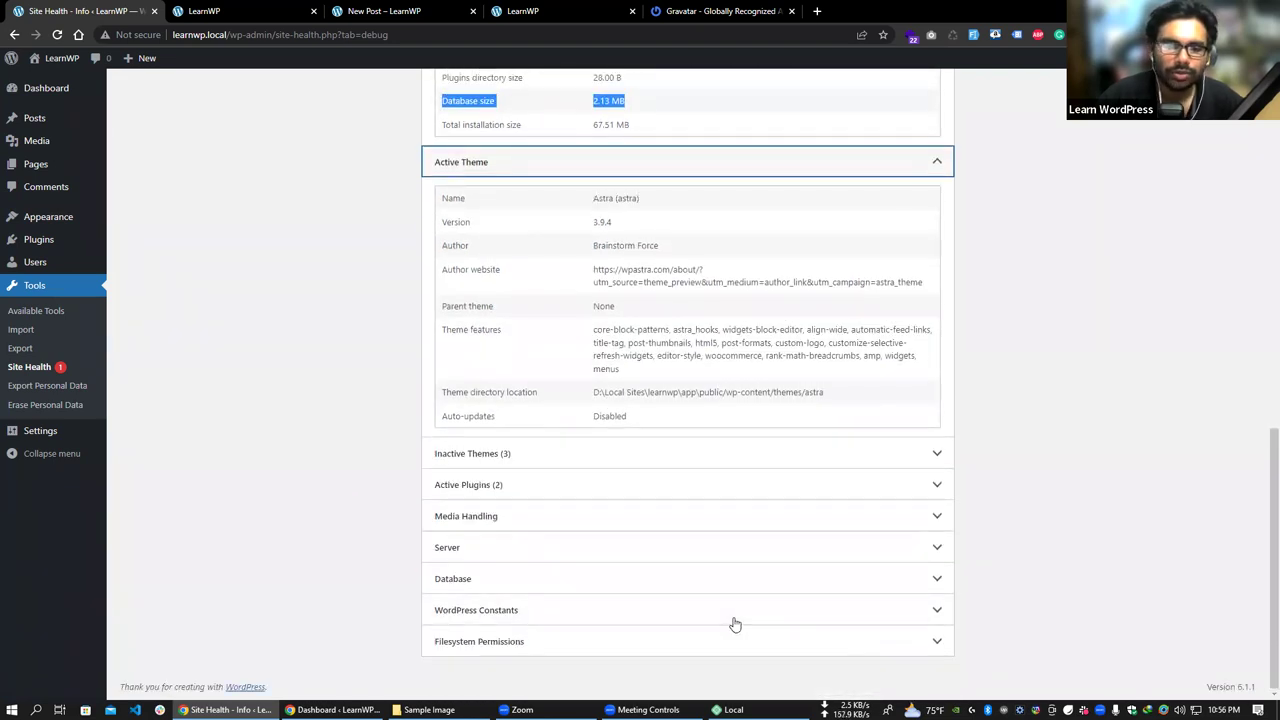
click(595, 650)
scroll(592, 600, down, 2)
drag(442, 543, 651, 626)
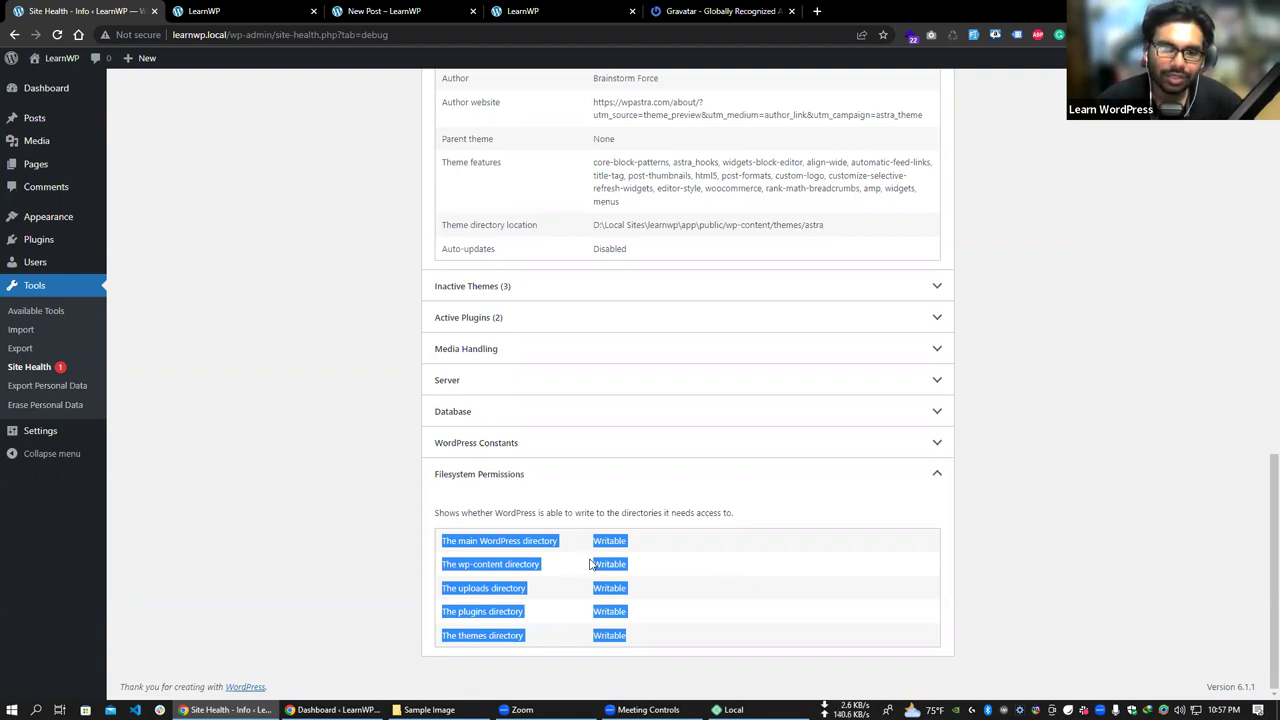
mouse_move(634, 637)
mouse_down()
mouse_move(530, 563)
mouse_move(453, 538)
mouse_move(676, 631)
mouse_move(563, 534)
mouse_move(641, 633)
mouse_up()
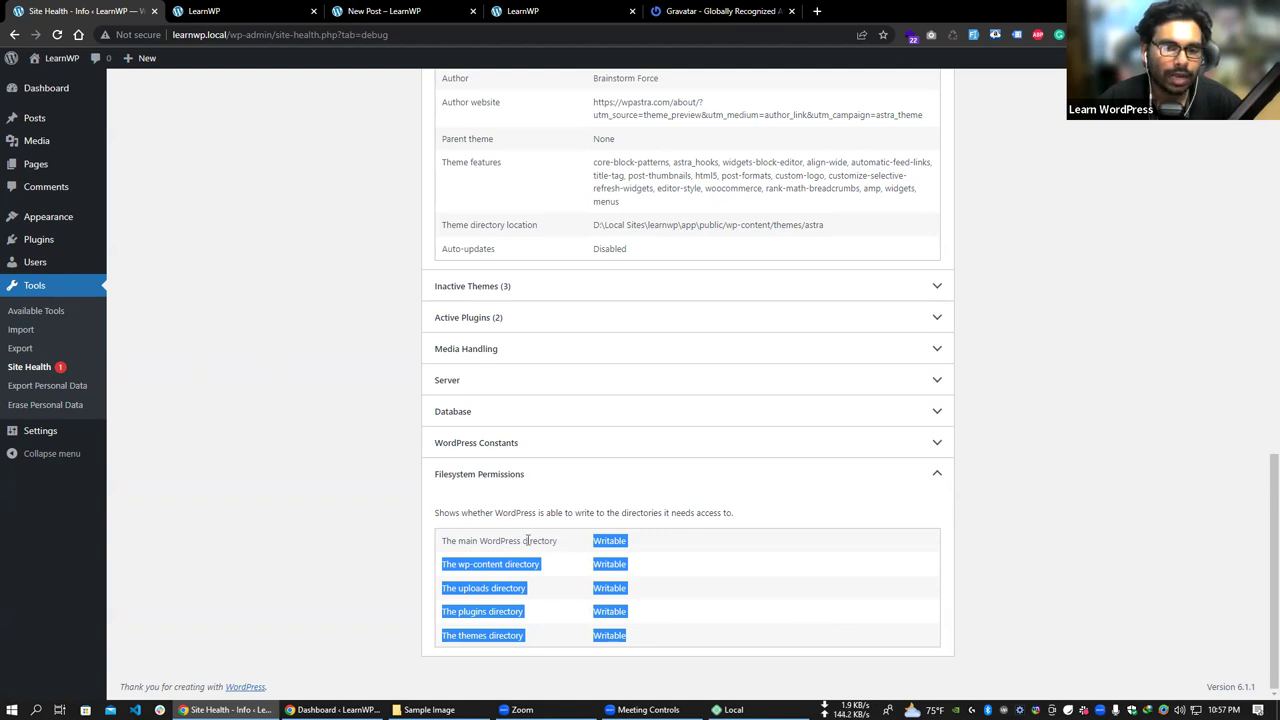
click(271, 372)
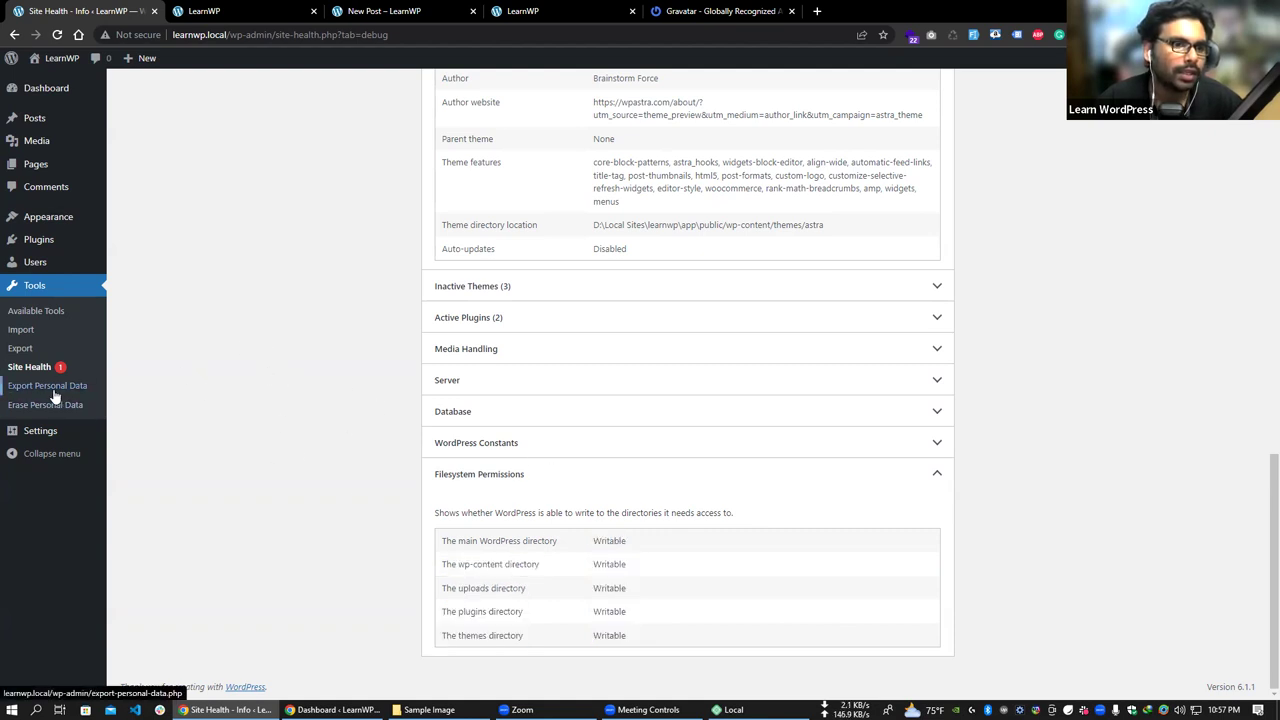
- Visit the Export Personal Data tool, then go to the General settings page
click(6, 390)
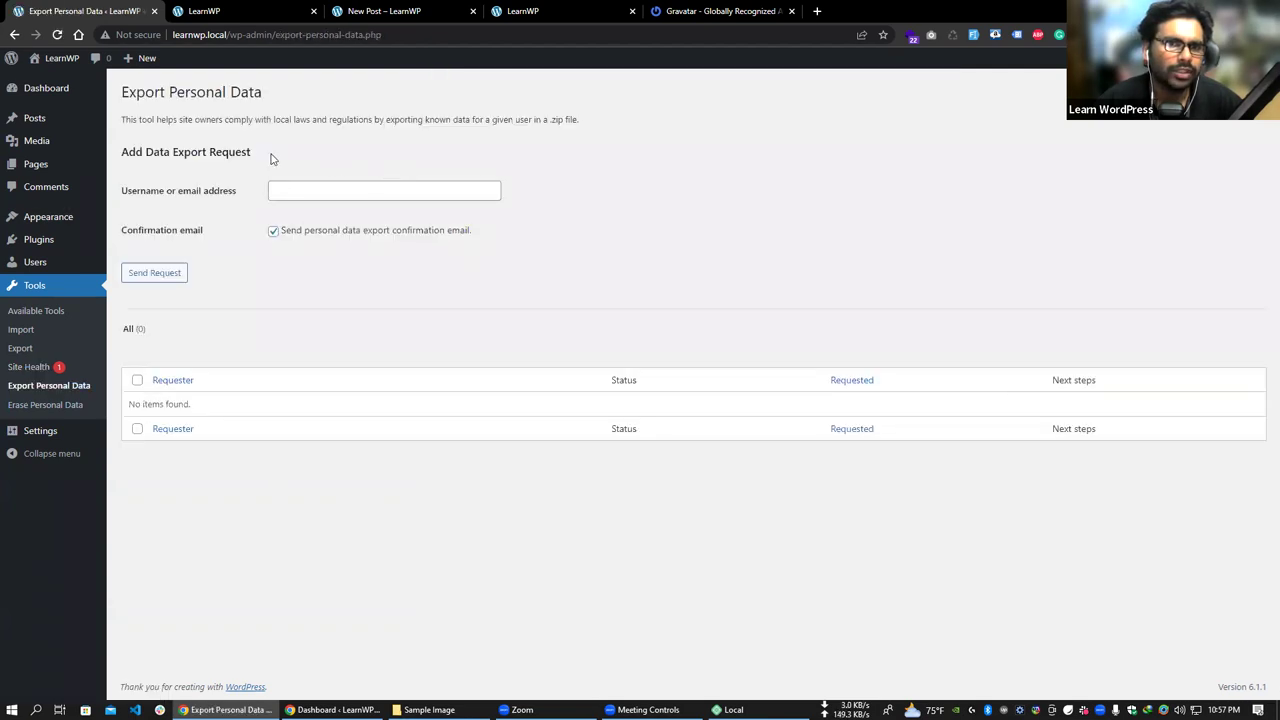
drag(263, 119, 427, 121)
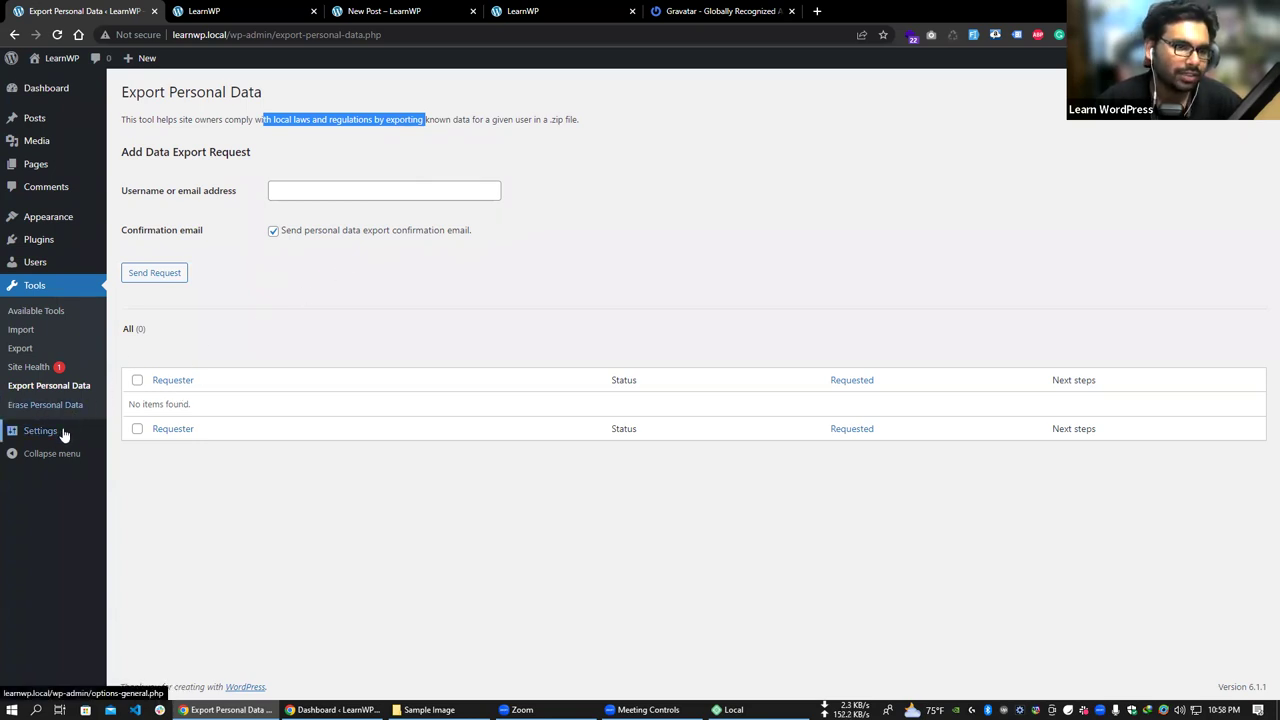
mouse_move(61, 440)
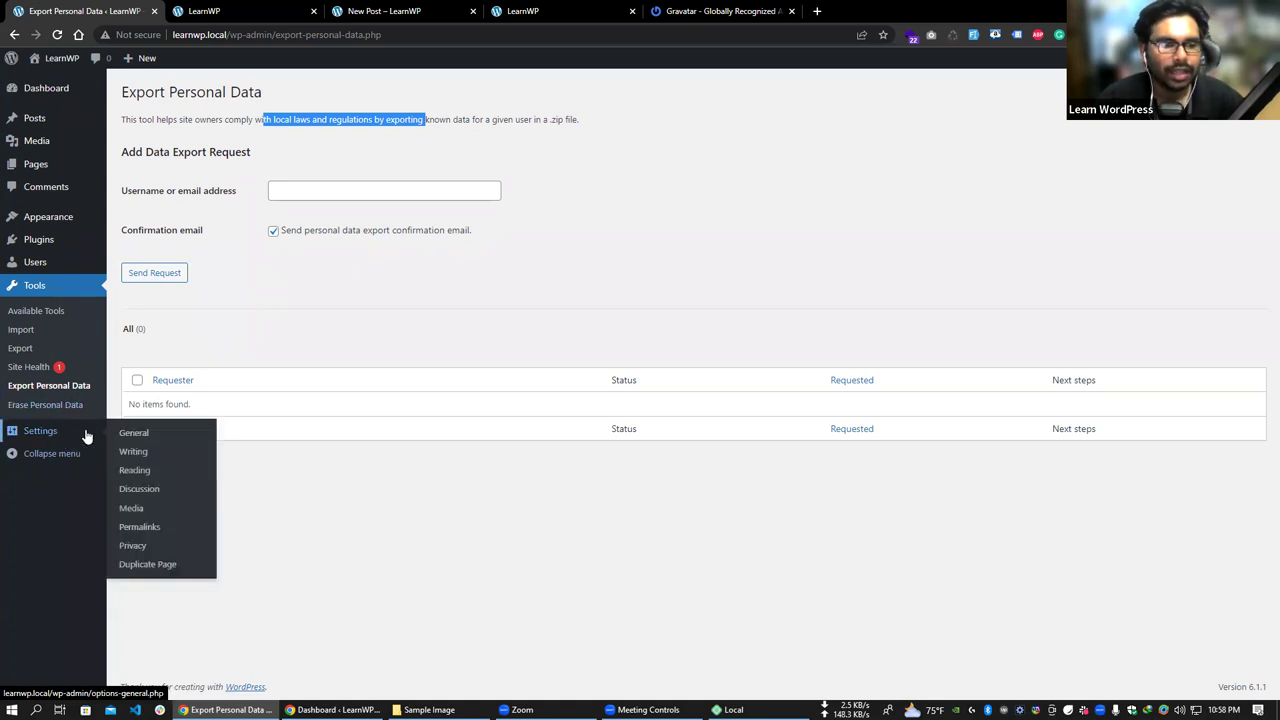
click(153, 440)
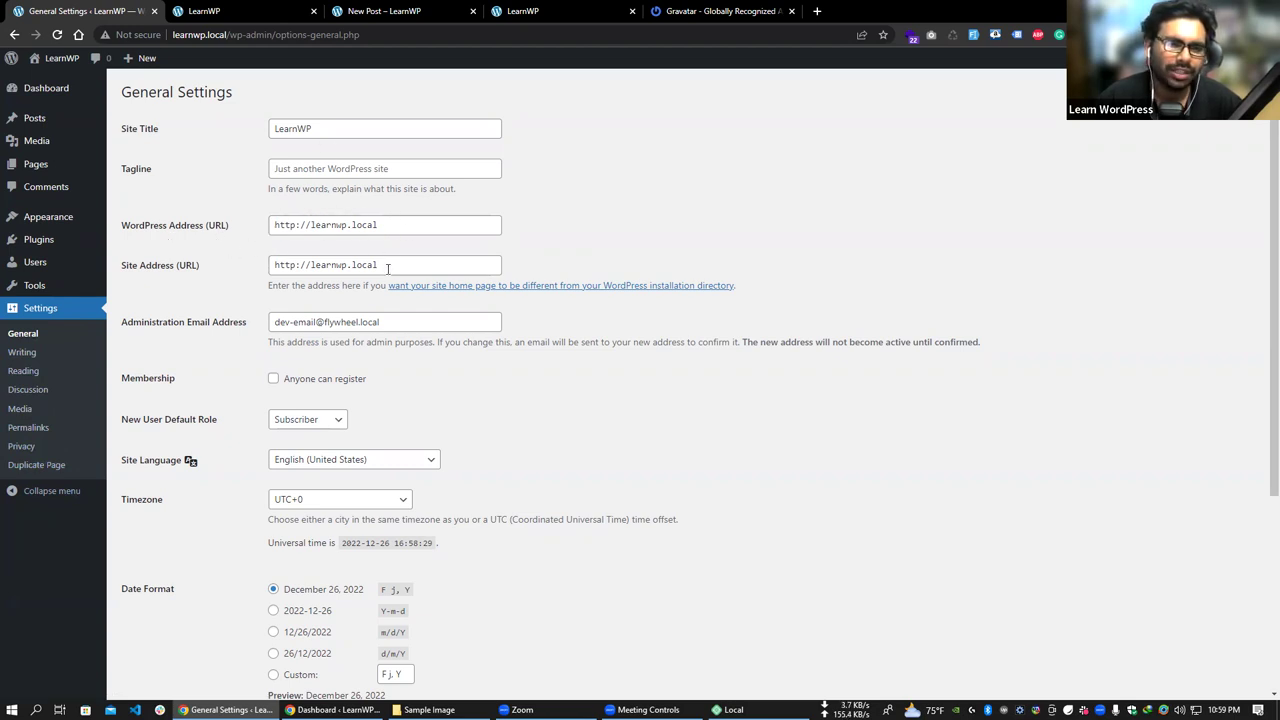
- Review the Site Address (URL) and WordPress Address (URL) fields on General Settings
scroll(388, 268, down, 1)
click(406, 198)
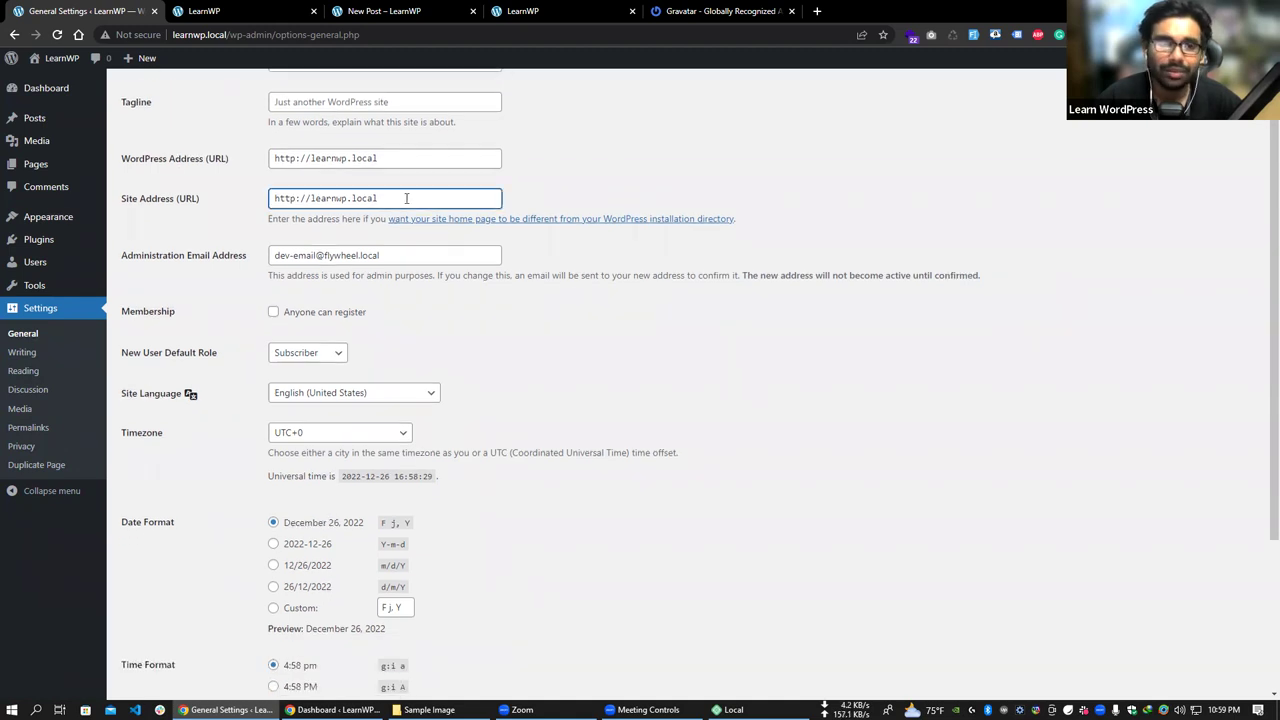
scroll(404, 204, up, 1)
click(414, 224)
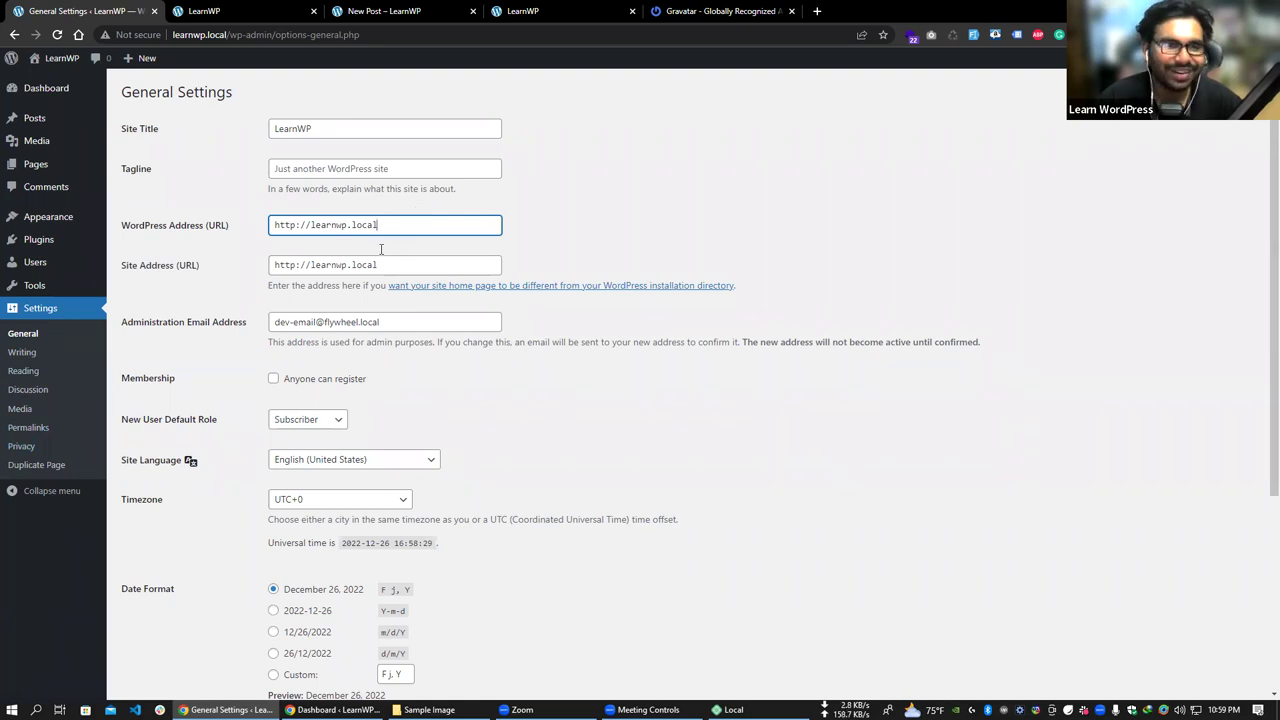
scroll(291, 309, down, 2)
scroll(194, 200, up, 1)
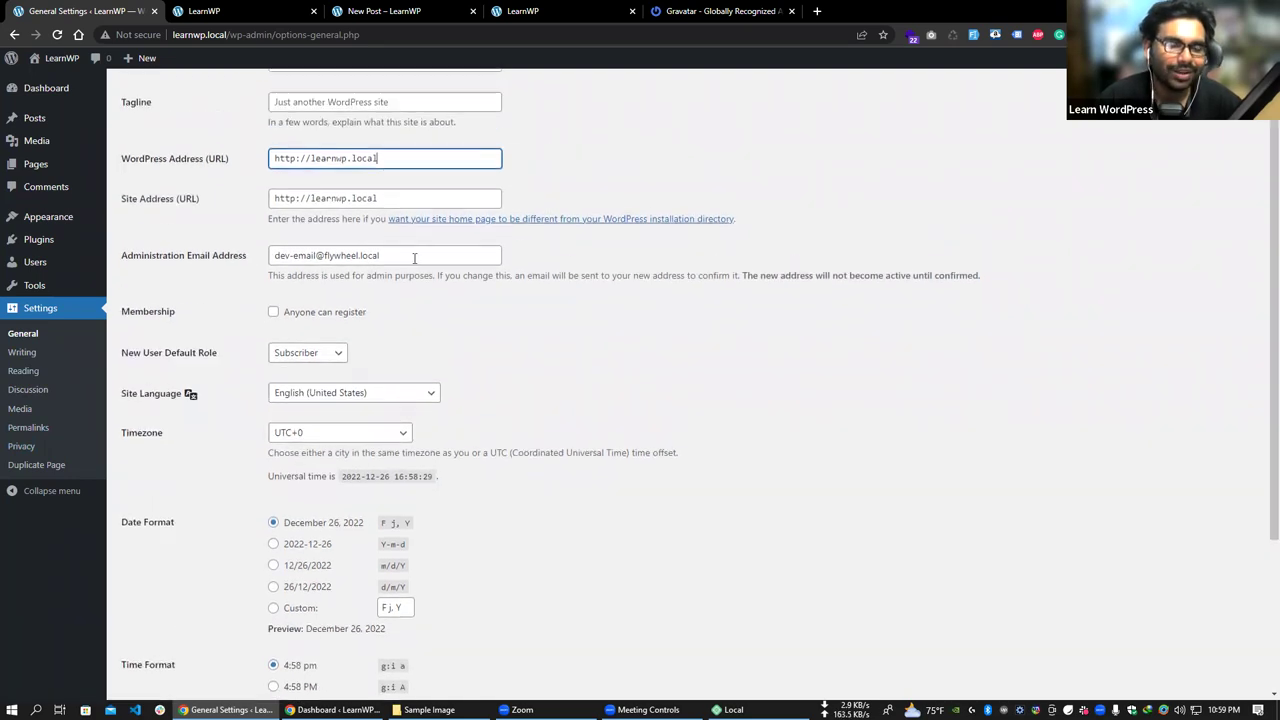
scroll(195, 360, down, 1)
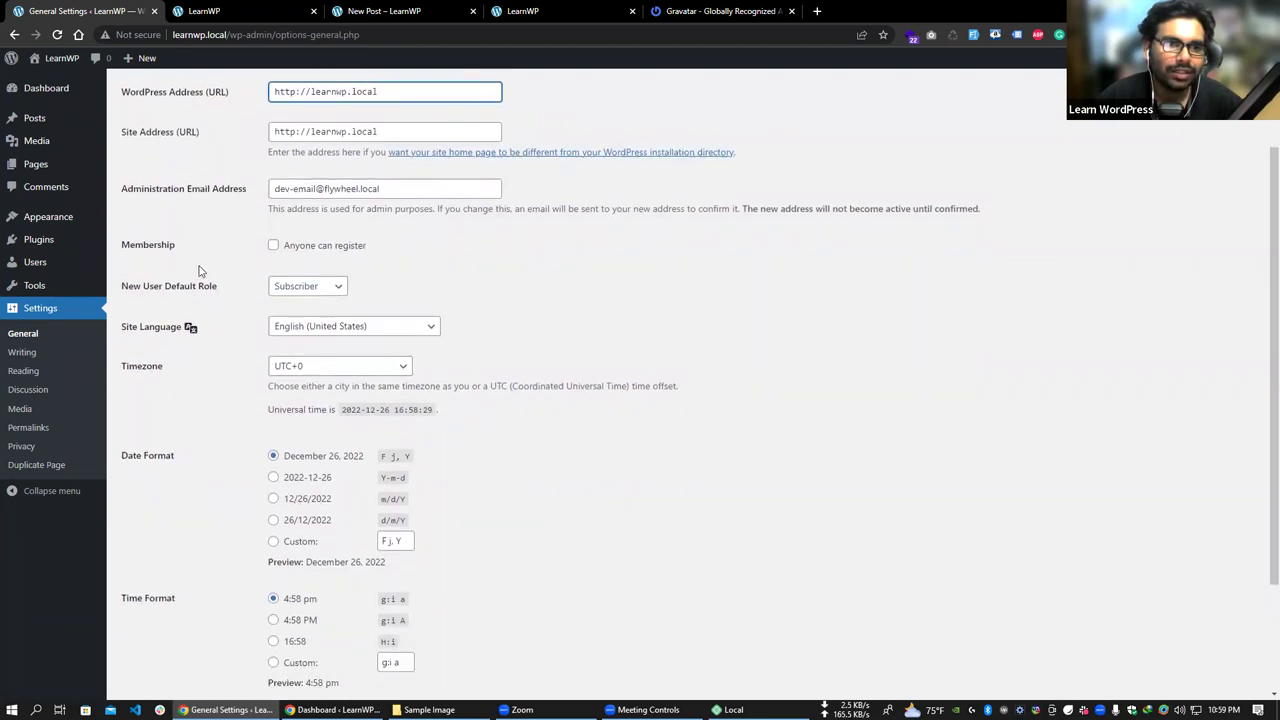
drag(127, 250, 110, 245)
click(349, 257)
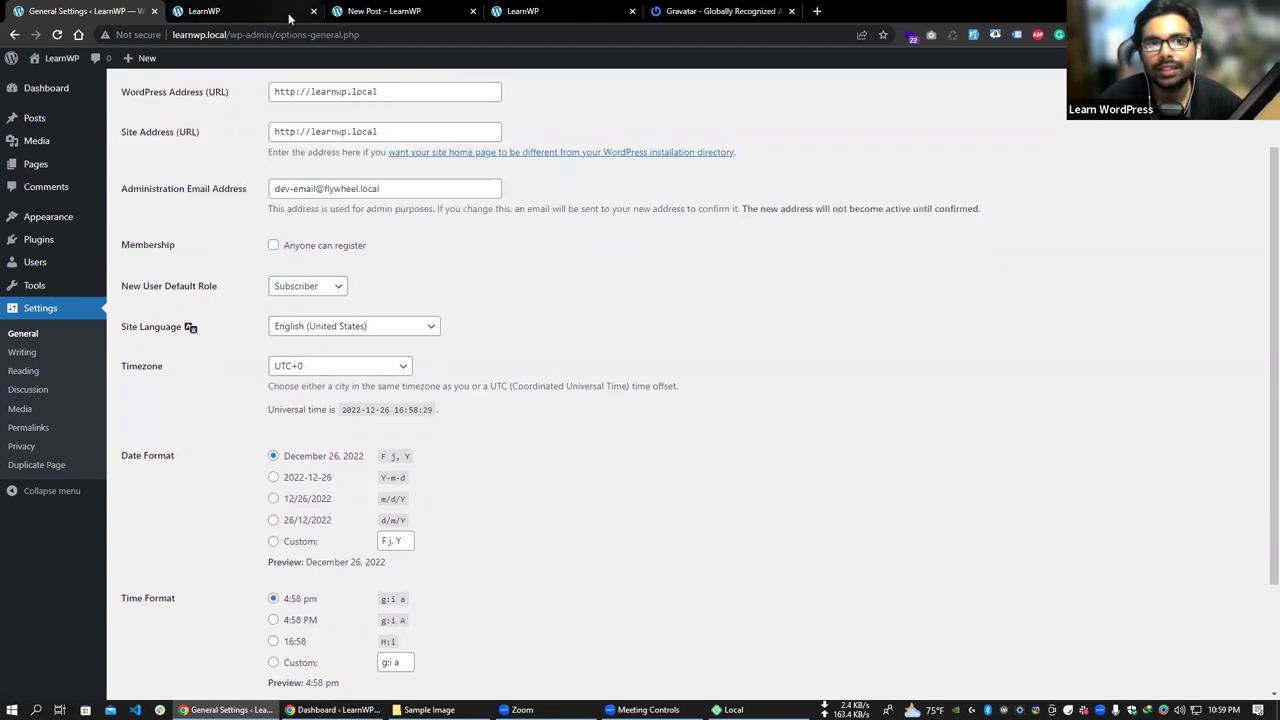
- Copy the wp-admin address from the address bar and open a new browser window
drag(273, 34, 170, 36)
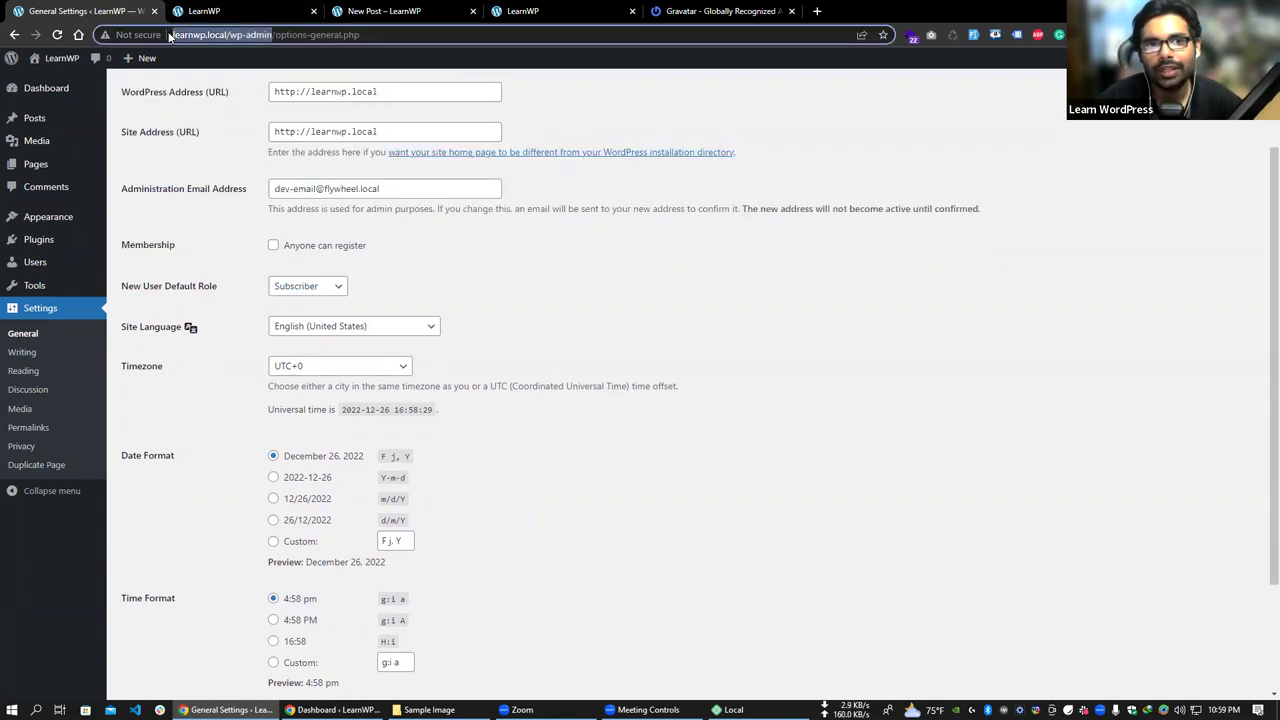
right_click(220, 40)
click(250, 88)
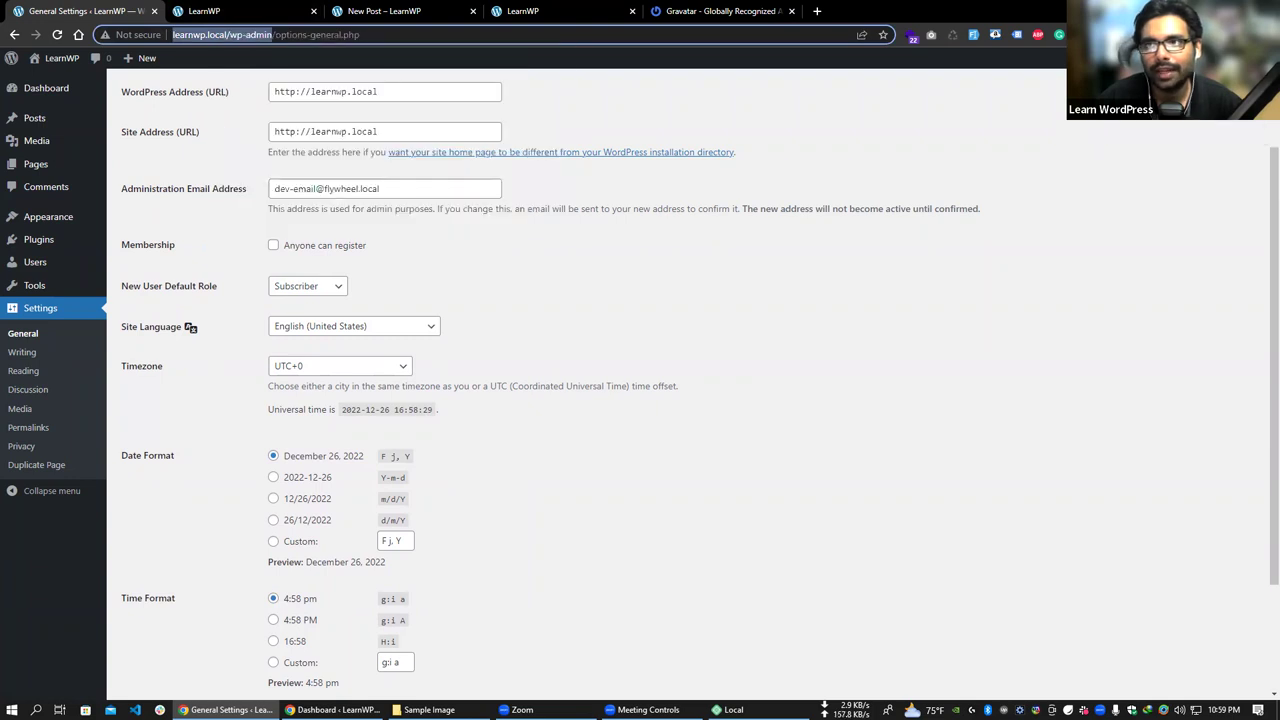
click(1266, 34)
click(1240, 85)
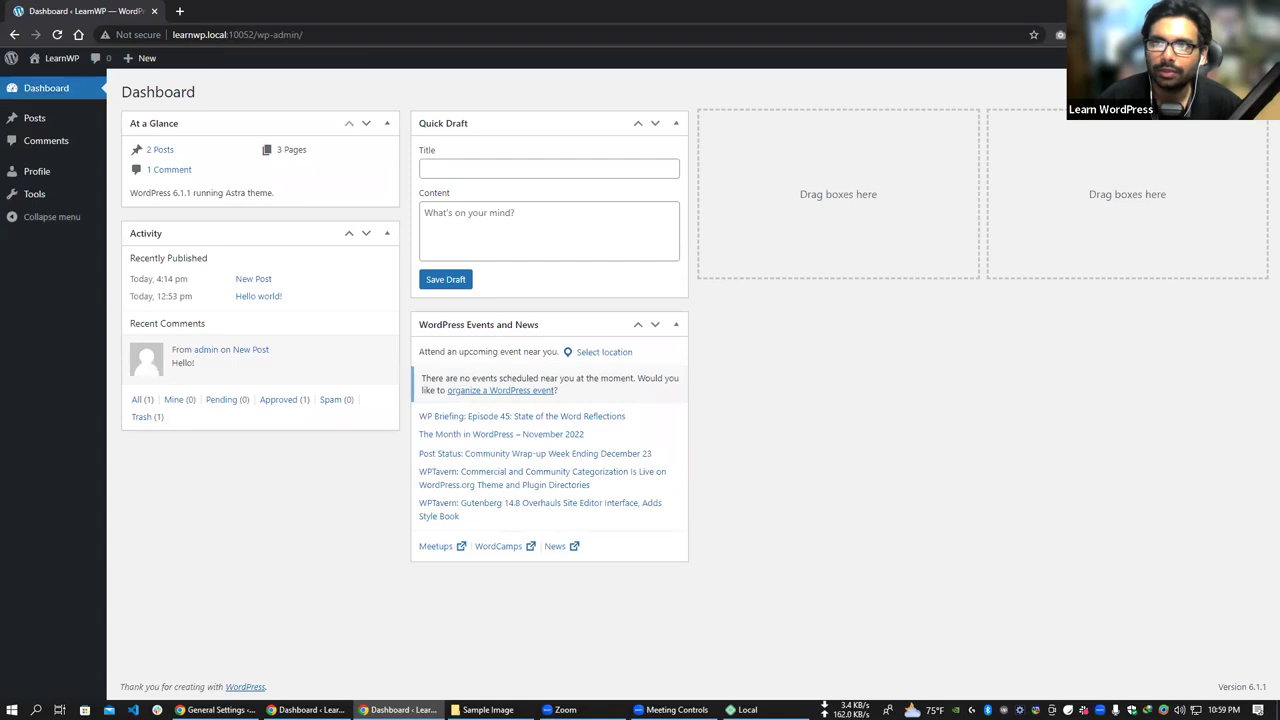
- Log out of the dashboard in the new window, then switch back to the General Settings window
click(1235, 142)
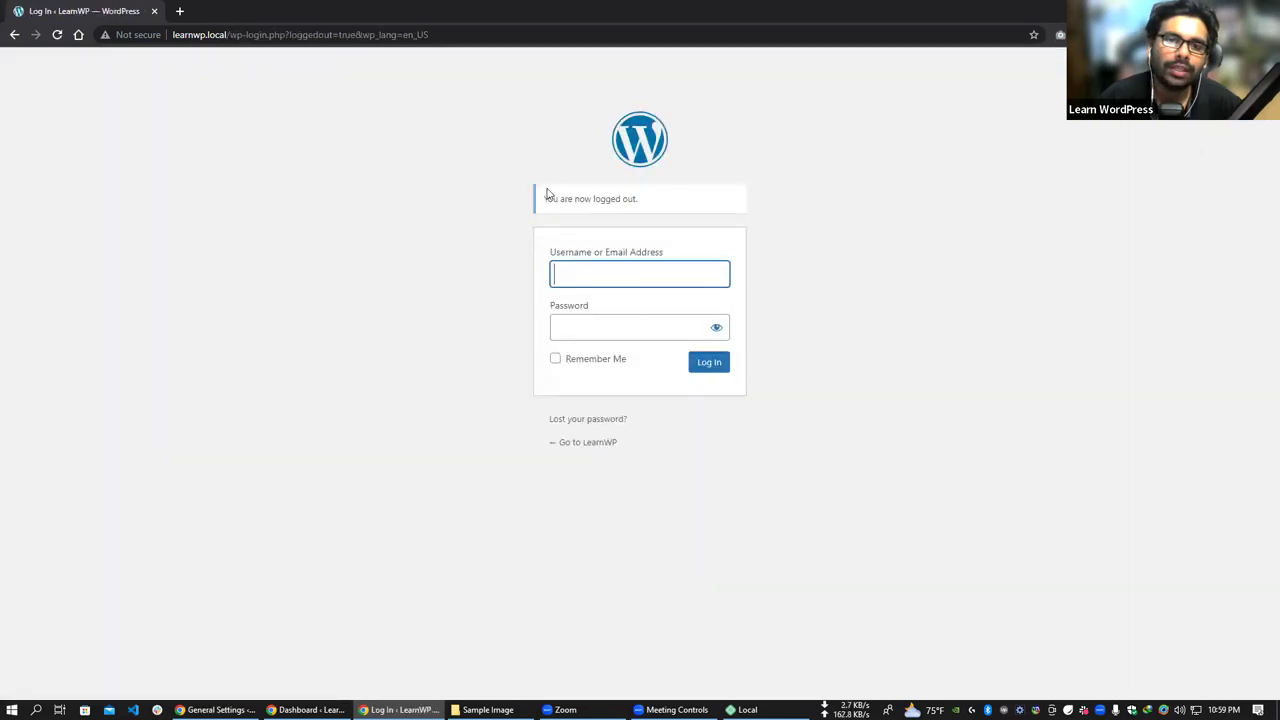
click(835, 475)
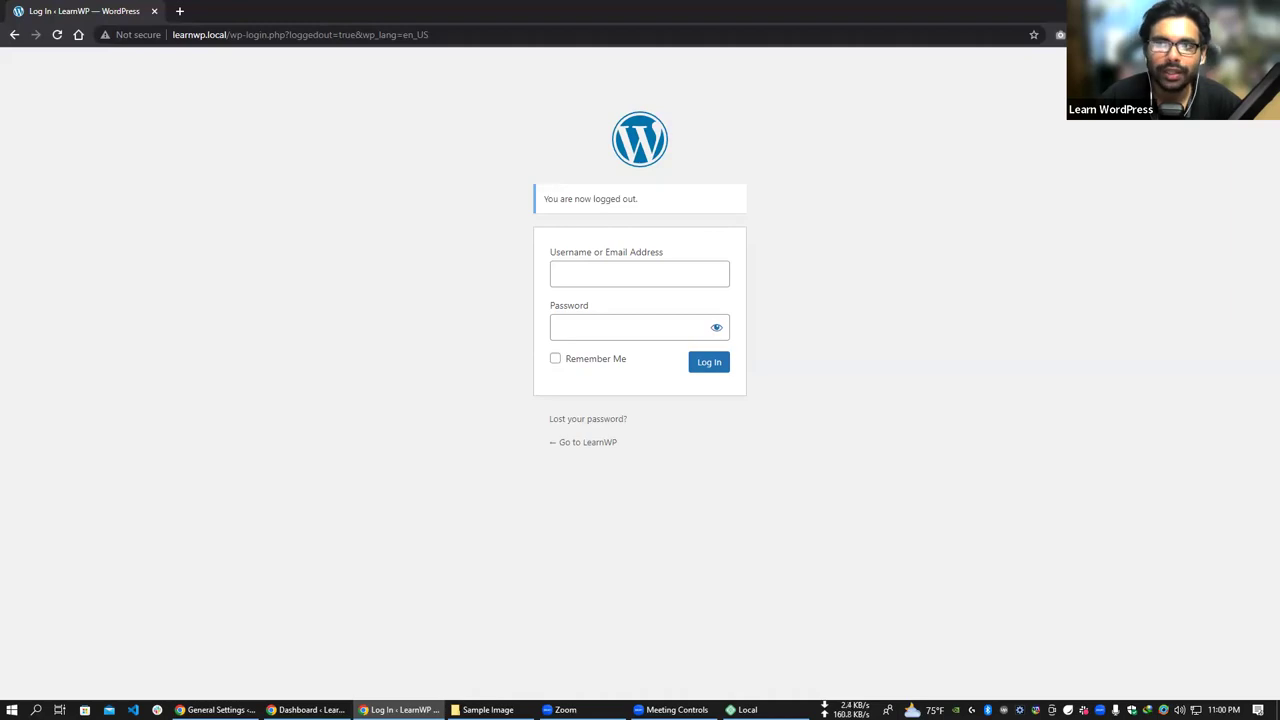
key(alt+Tab)
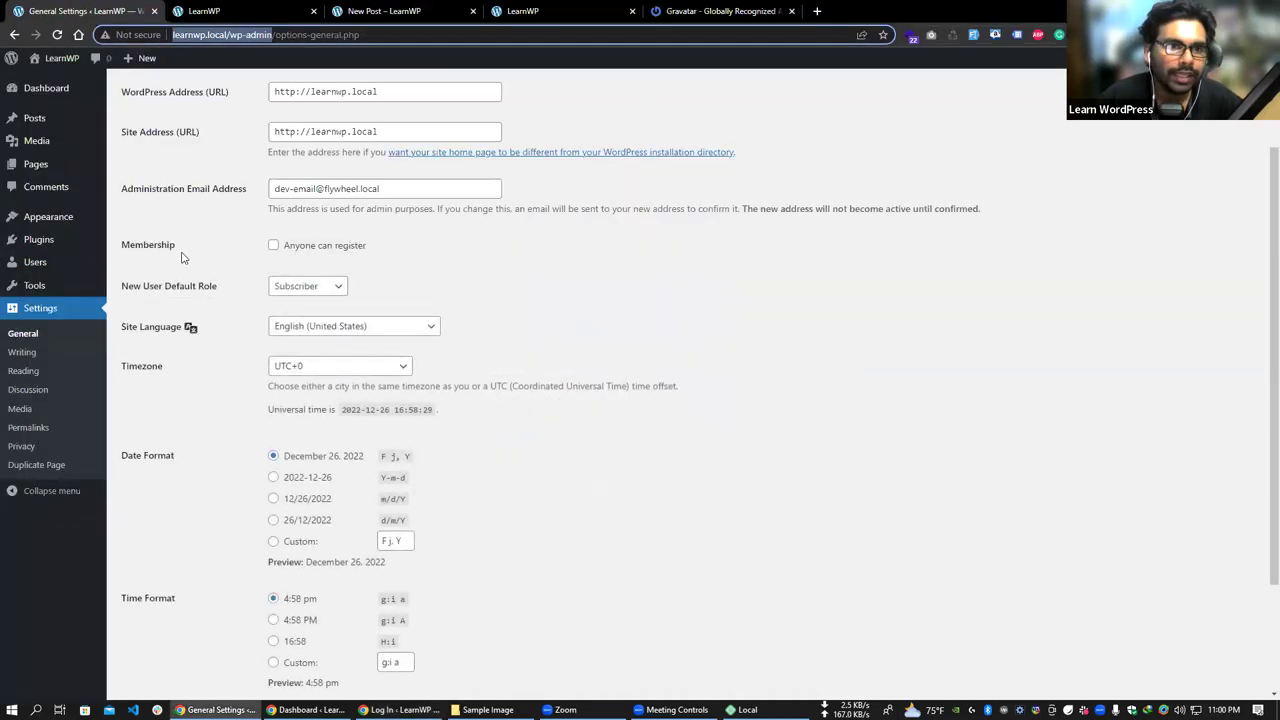
- Enable 'Anyone can register' under Membership and save the General settings
click(274, 247)
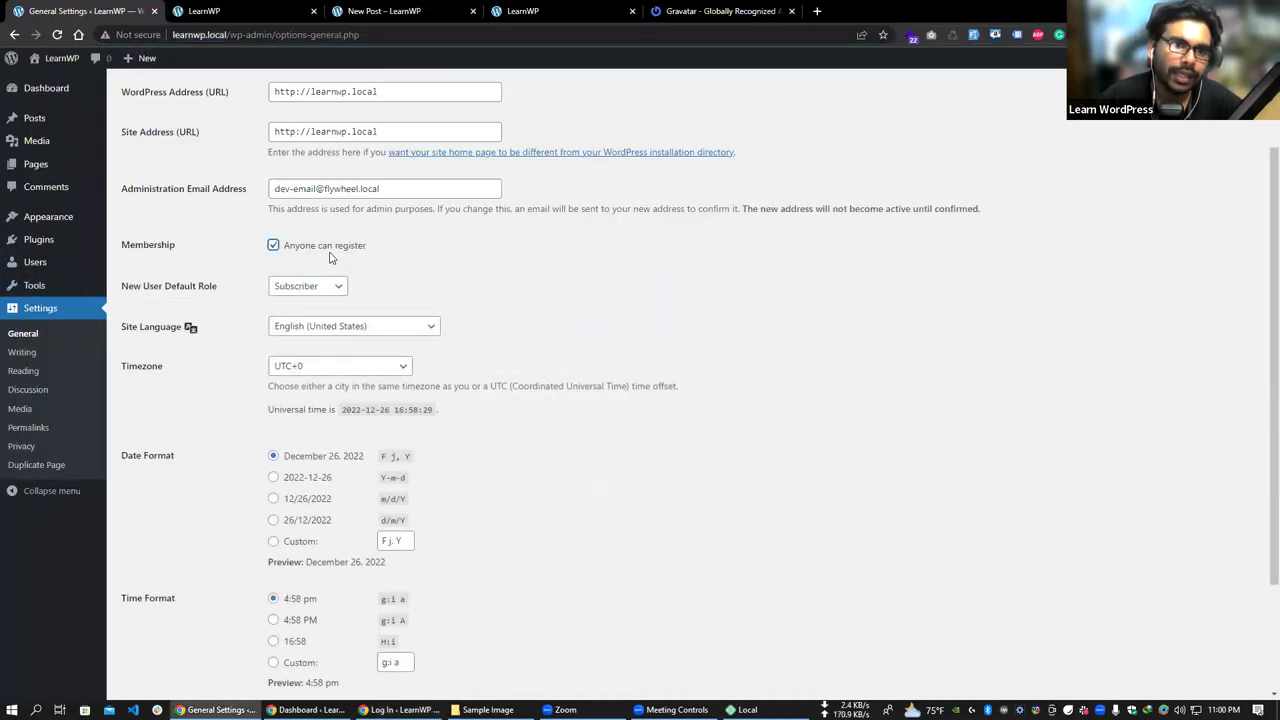
scroll(337, 256, down, 3)
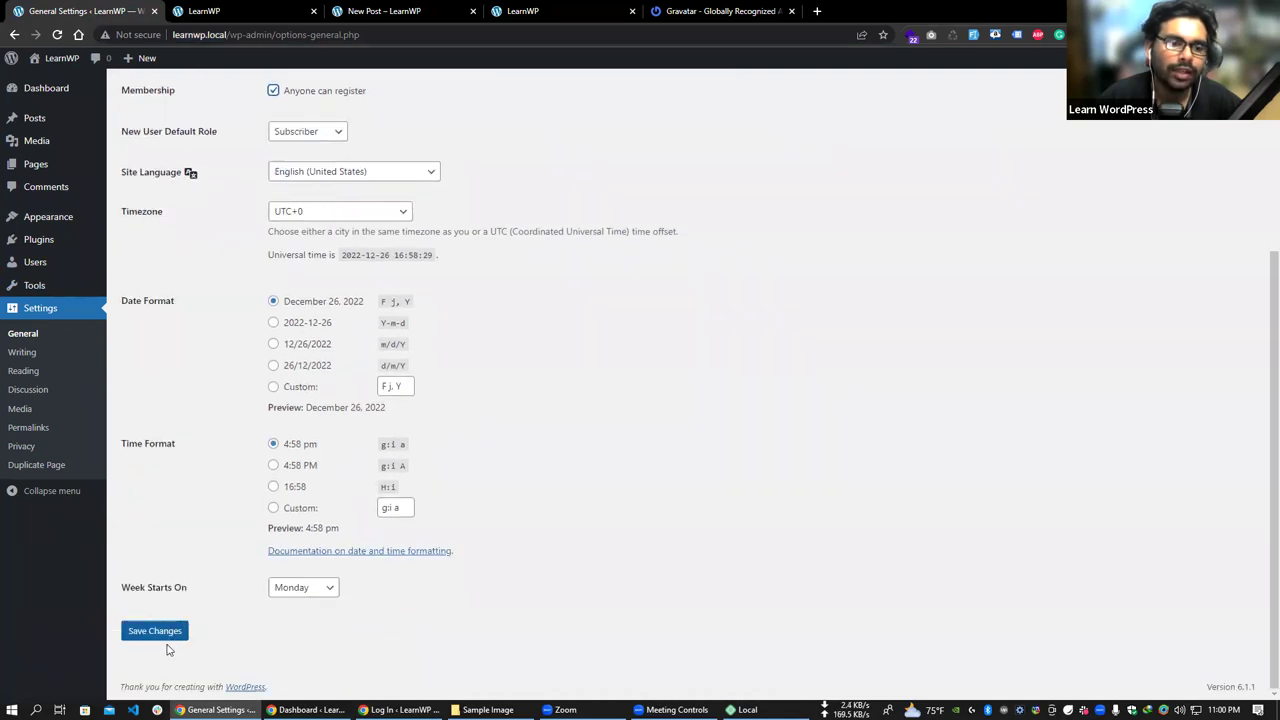
click(160, 637)
- Reload the logged-out login page in the other window to show registration
key(alt+Tab)
right_click(105, 10)
click(145, 87)
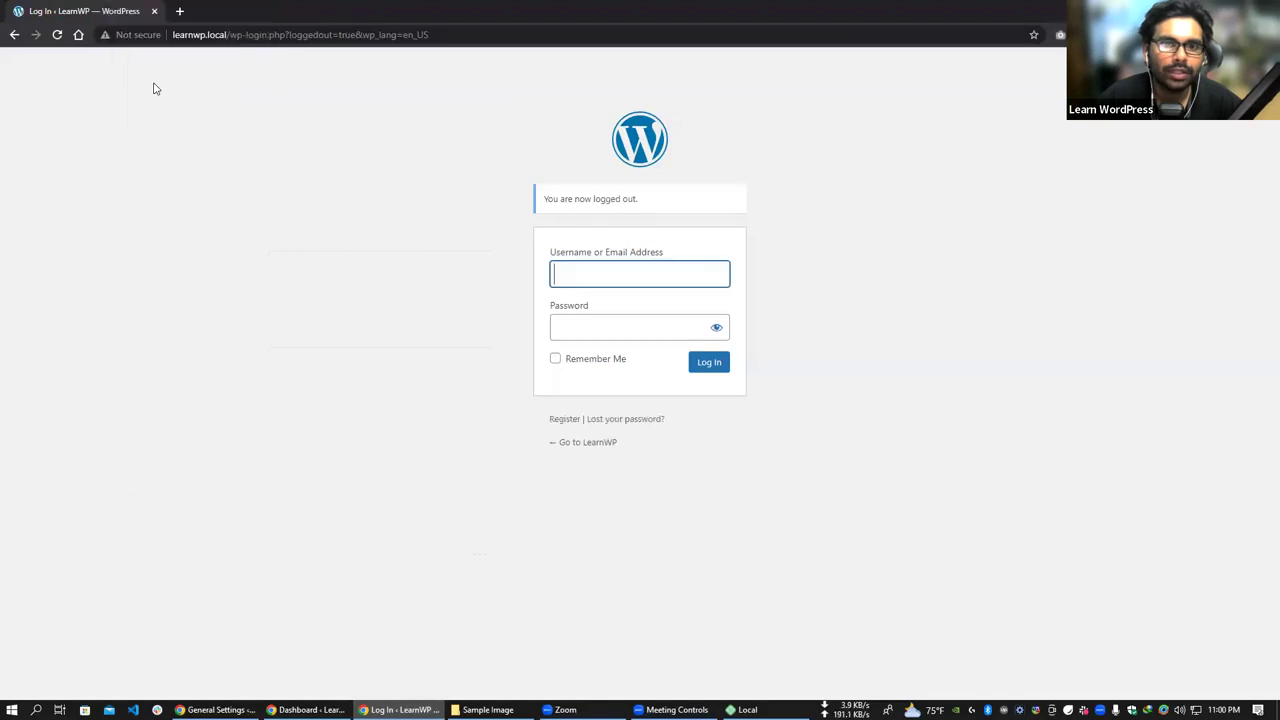
- View the Register form on the login page, then close it to return to General Settings
click(566, 420)
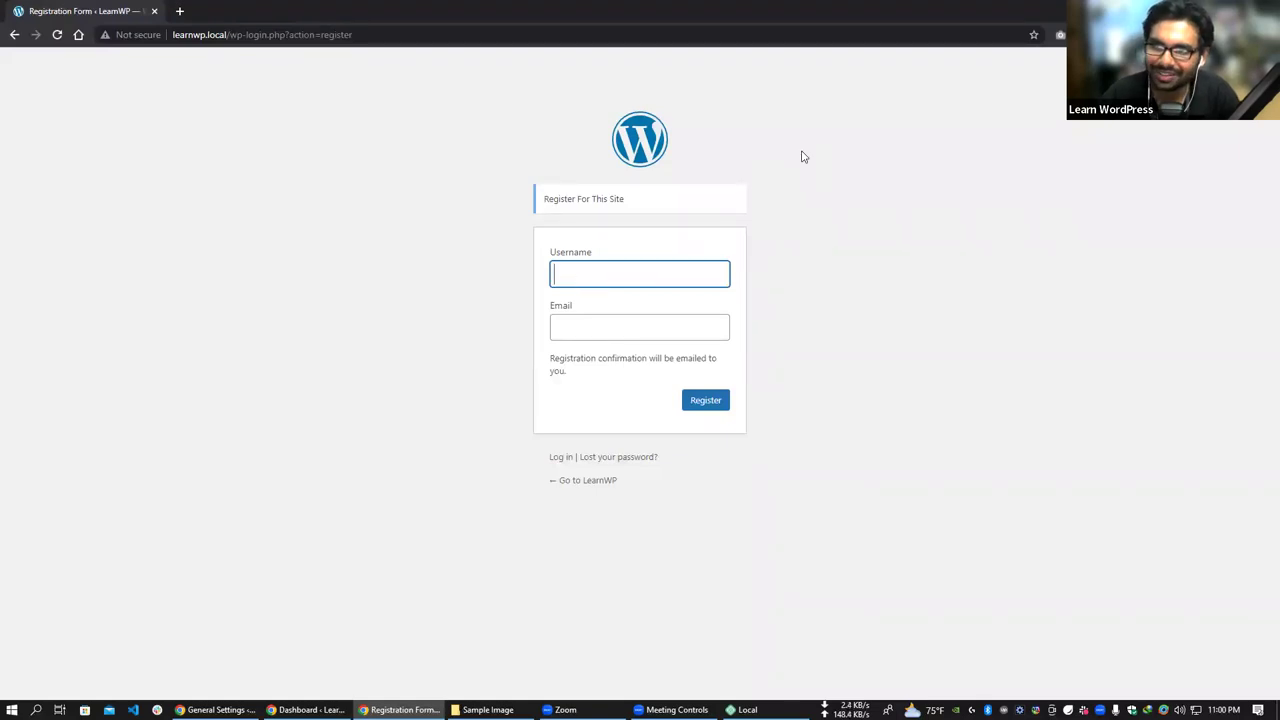
key(ctrl+w)
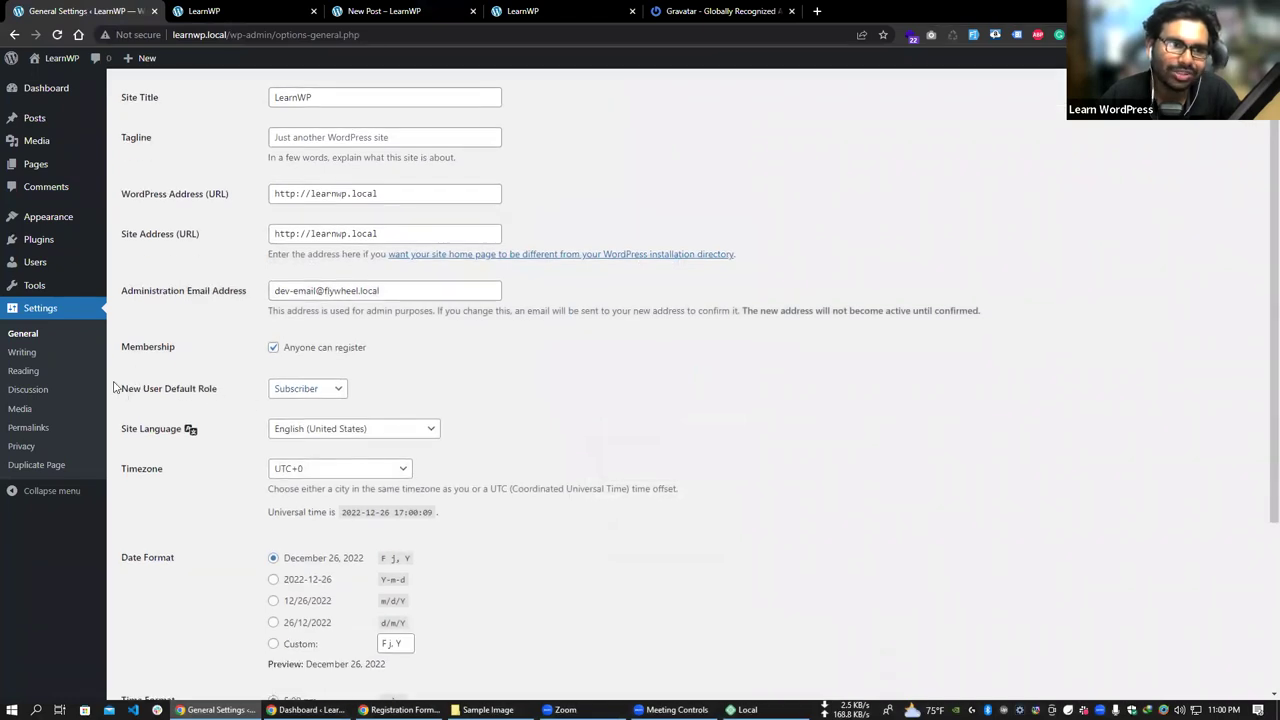
- Leave Subscriber as the New User Default Role
click(311, 396)
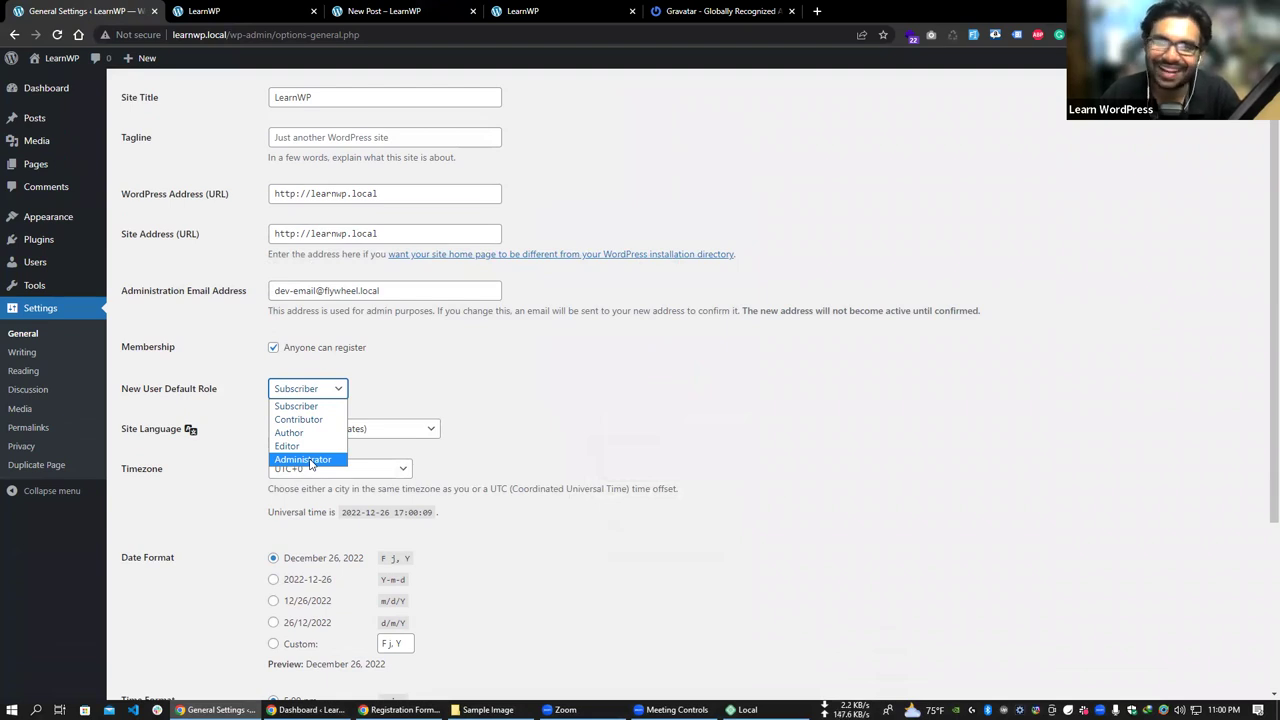
click(457, 382)
click(305, 392)
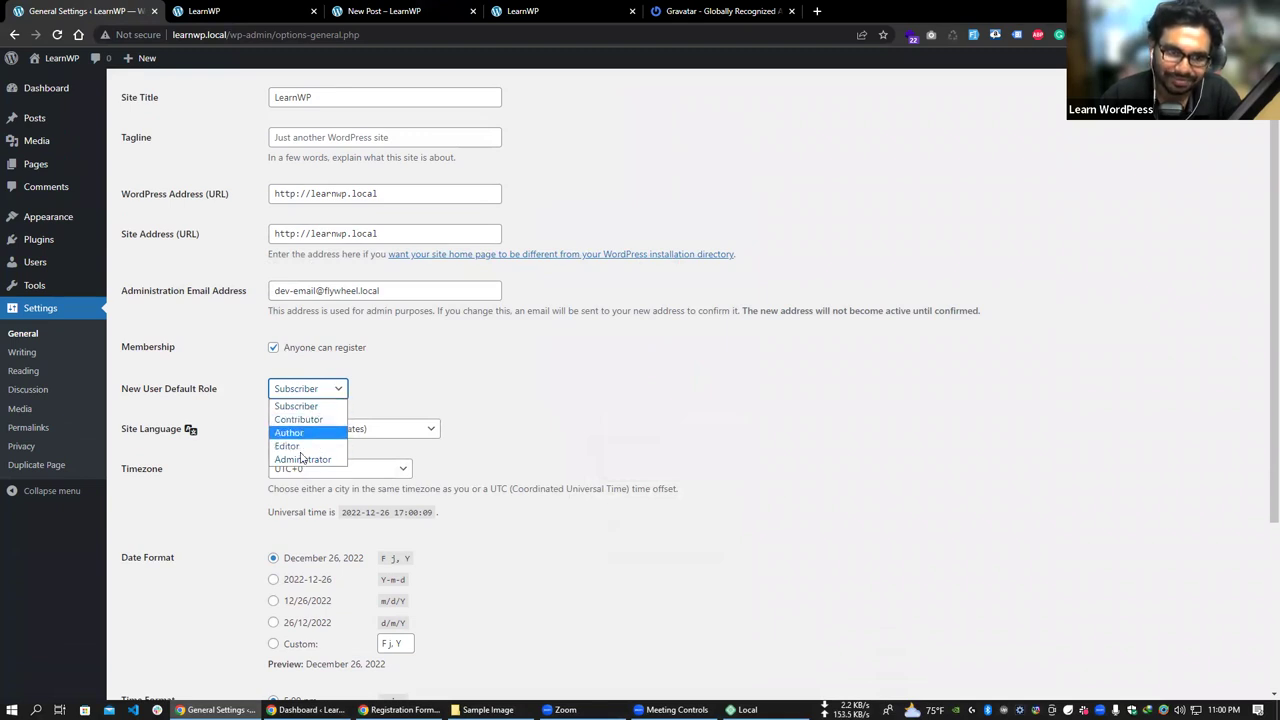
click(318, 405)
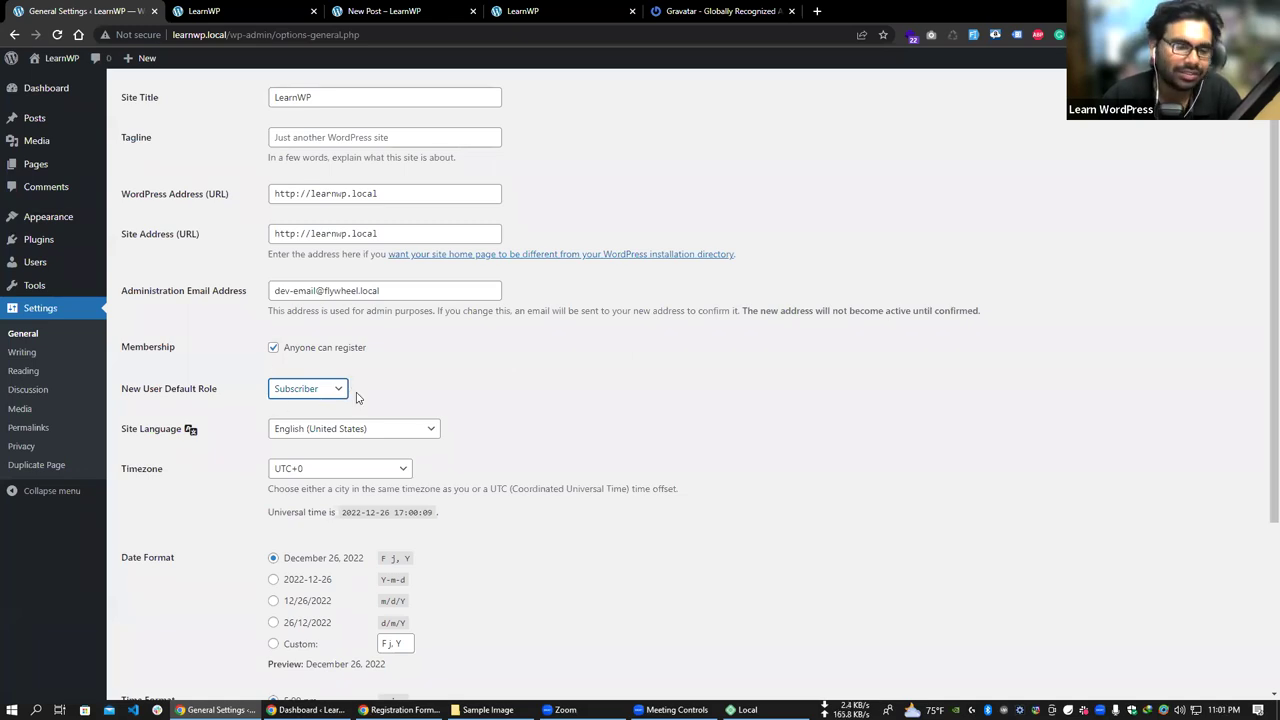
- Check the site language stays English (United States), then open All Posts in a new tab
scroll(186, 424, down, 1)
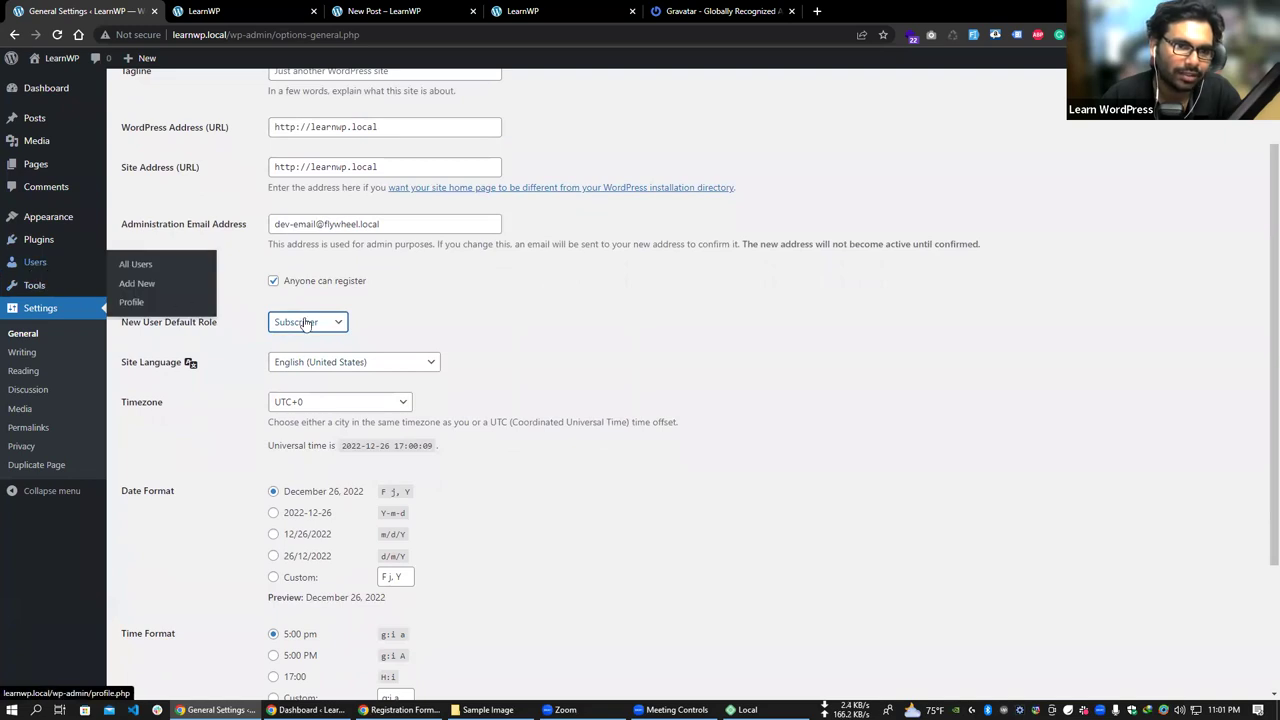
mouse_move(34, 265)
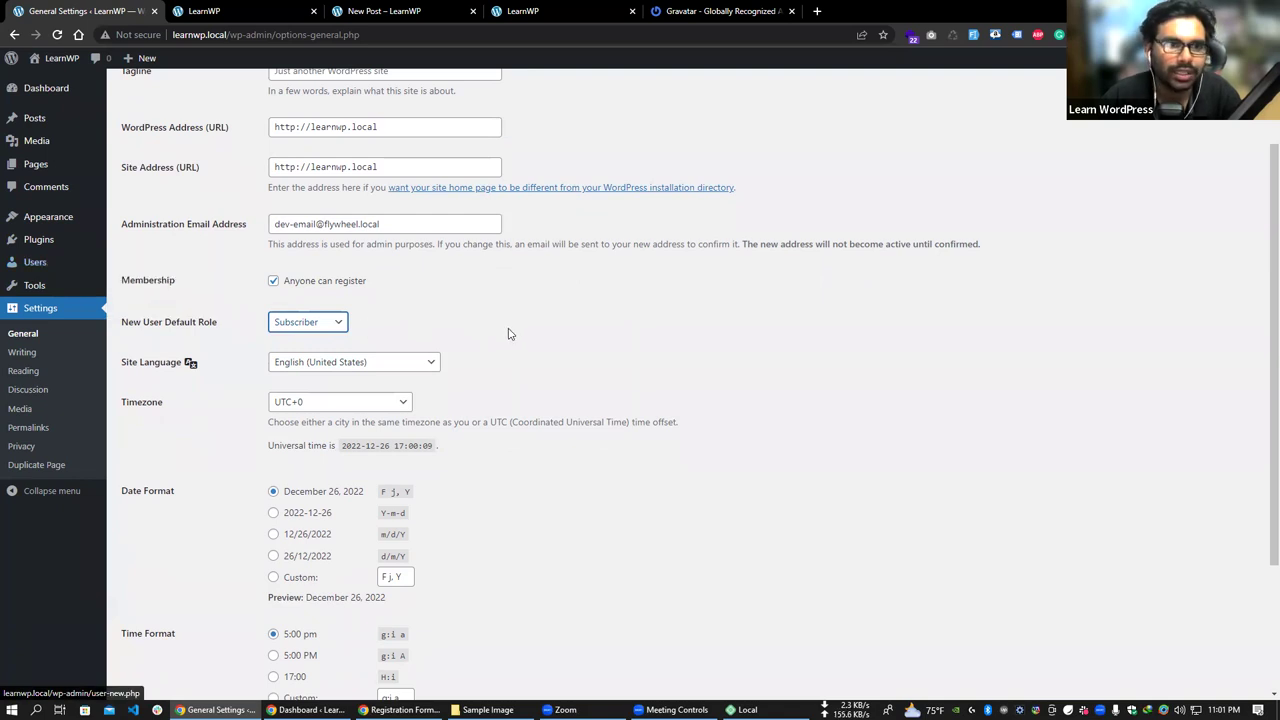
scroll(356, 328, down, 1)
click(436, 295)
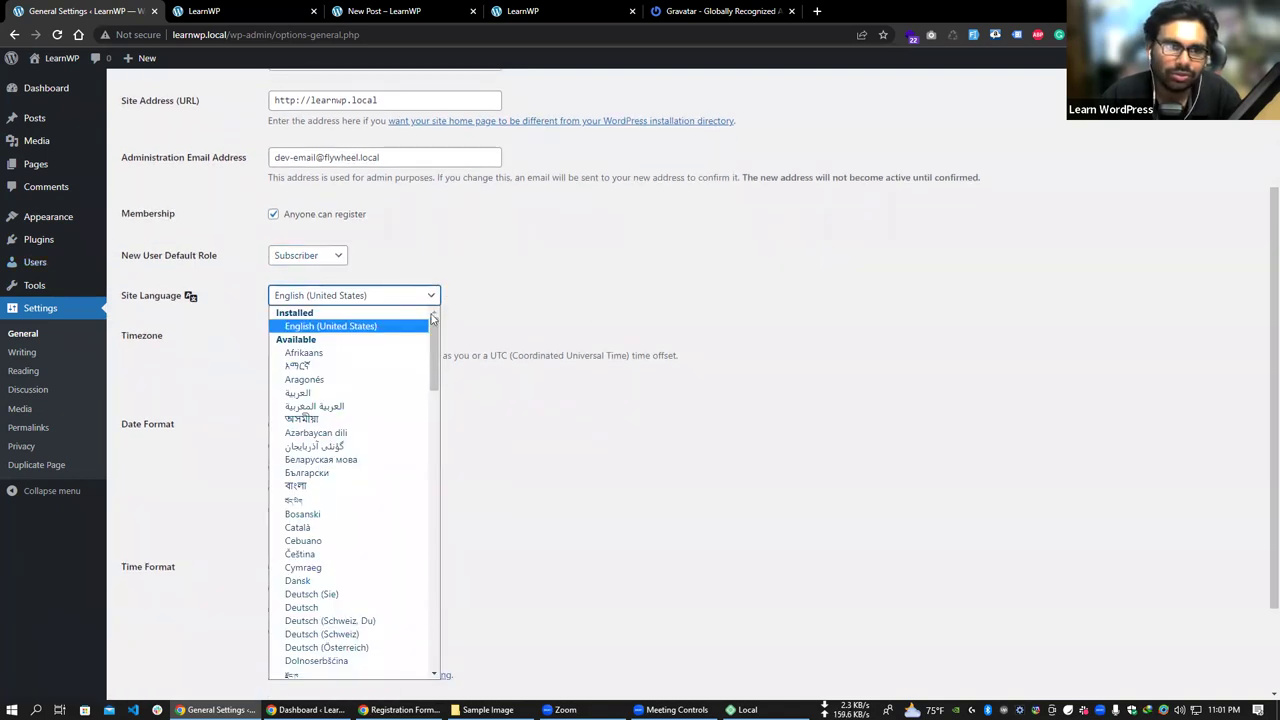
click(665, 303)
scroll(611, 320, down, 1)
scroll(477, 320, down, 1)
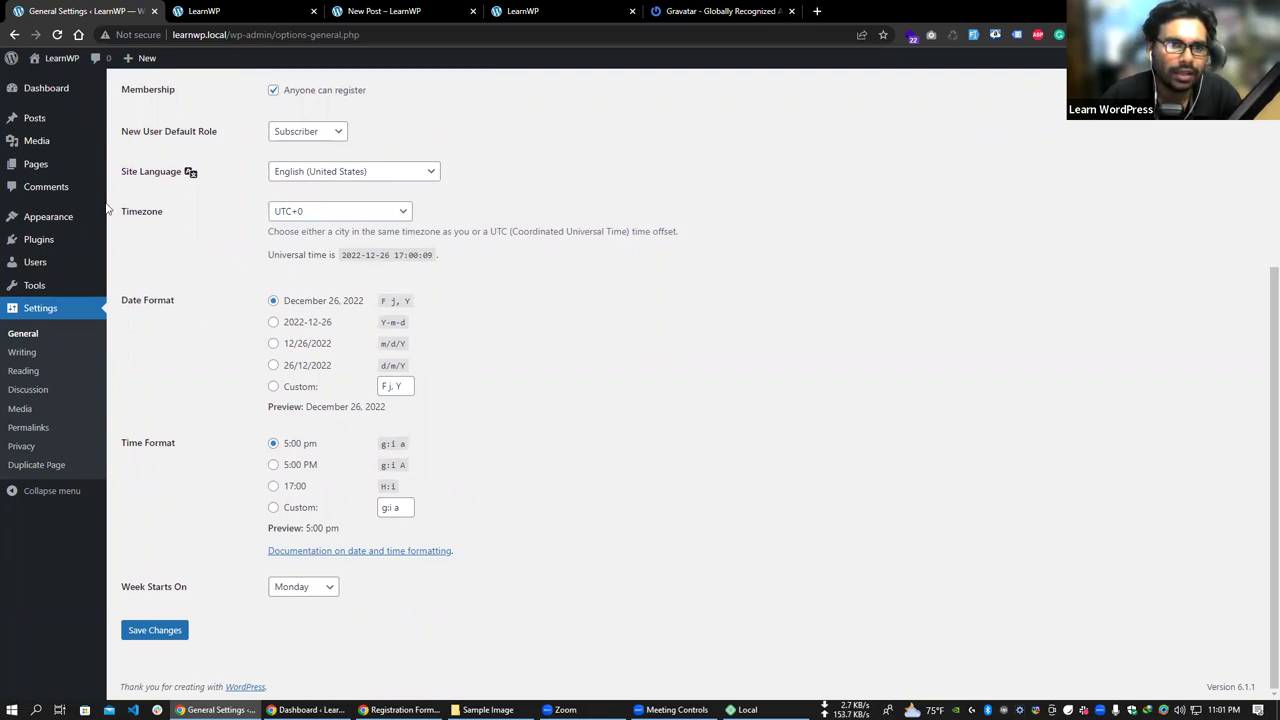
mouse_move(48, 124)
right_click(164, 129)
click(177, 147)
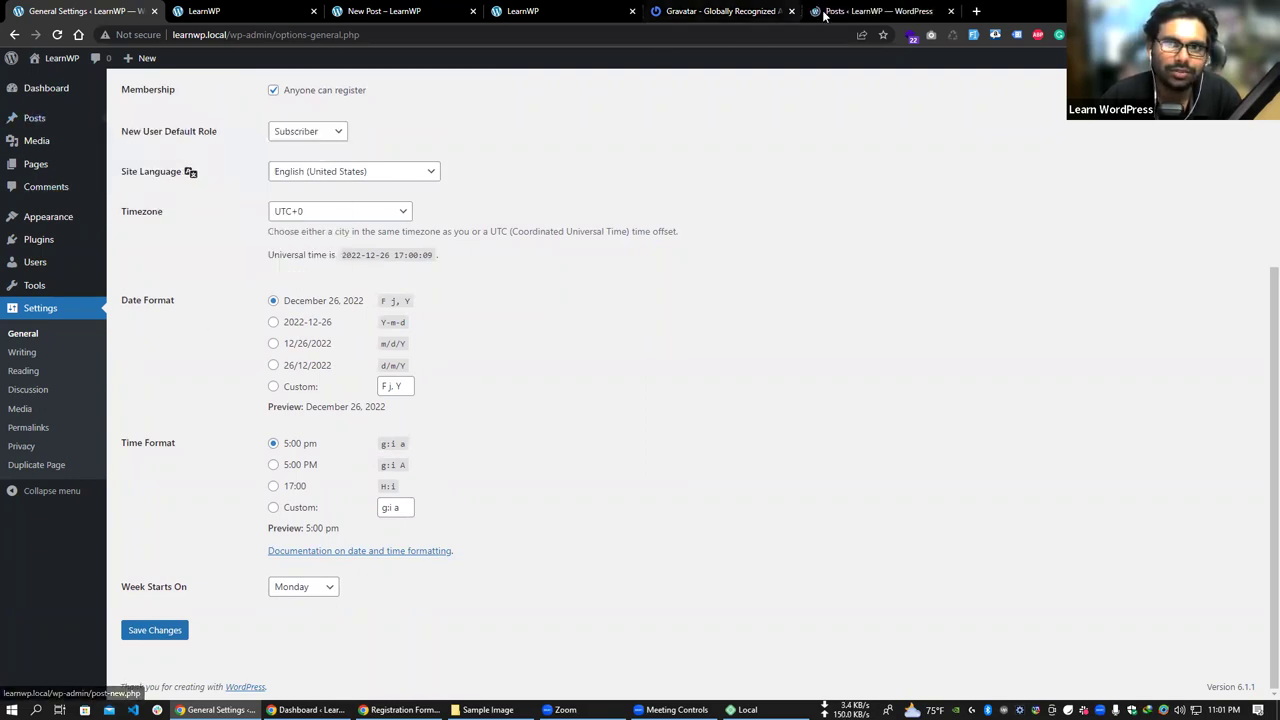
- Switch to the All Posts tab and view the published New Post
key(ctrl+9)
click(255, 212)
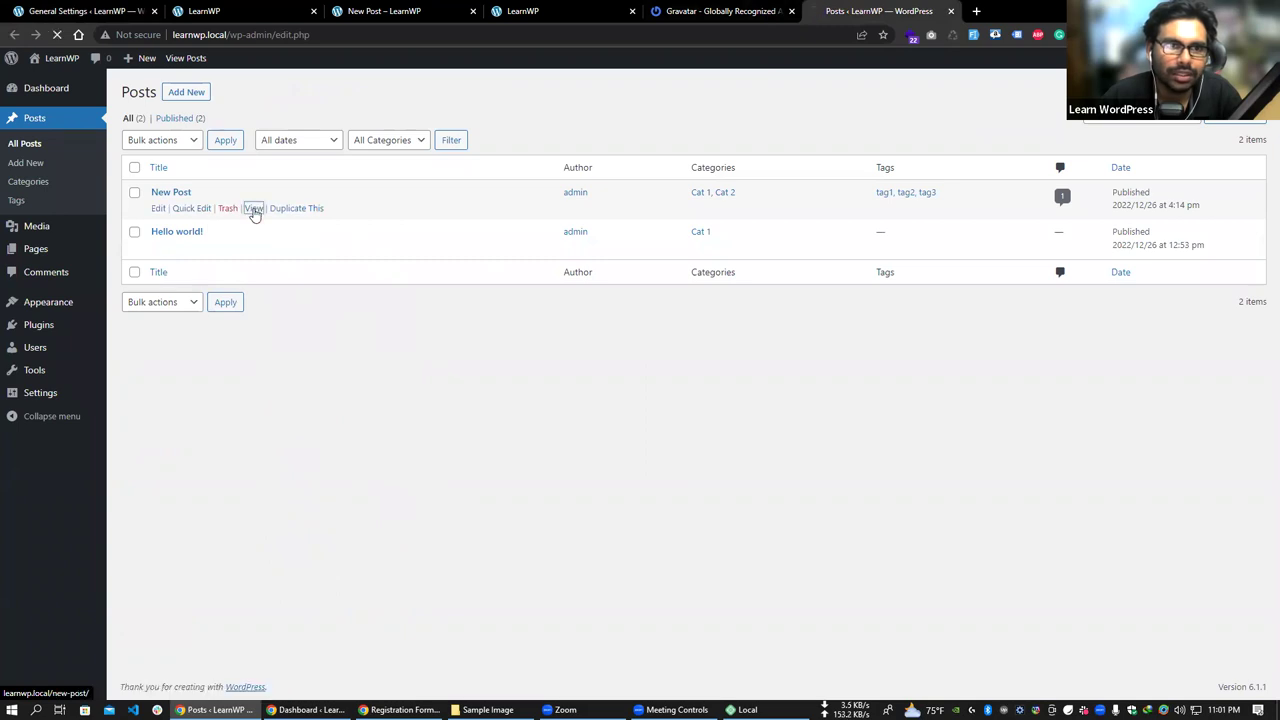
scroll(338, 274, down, 7)
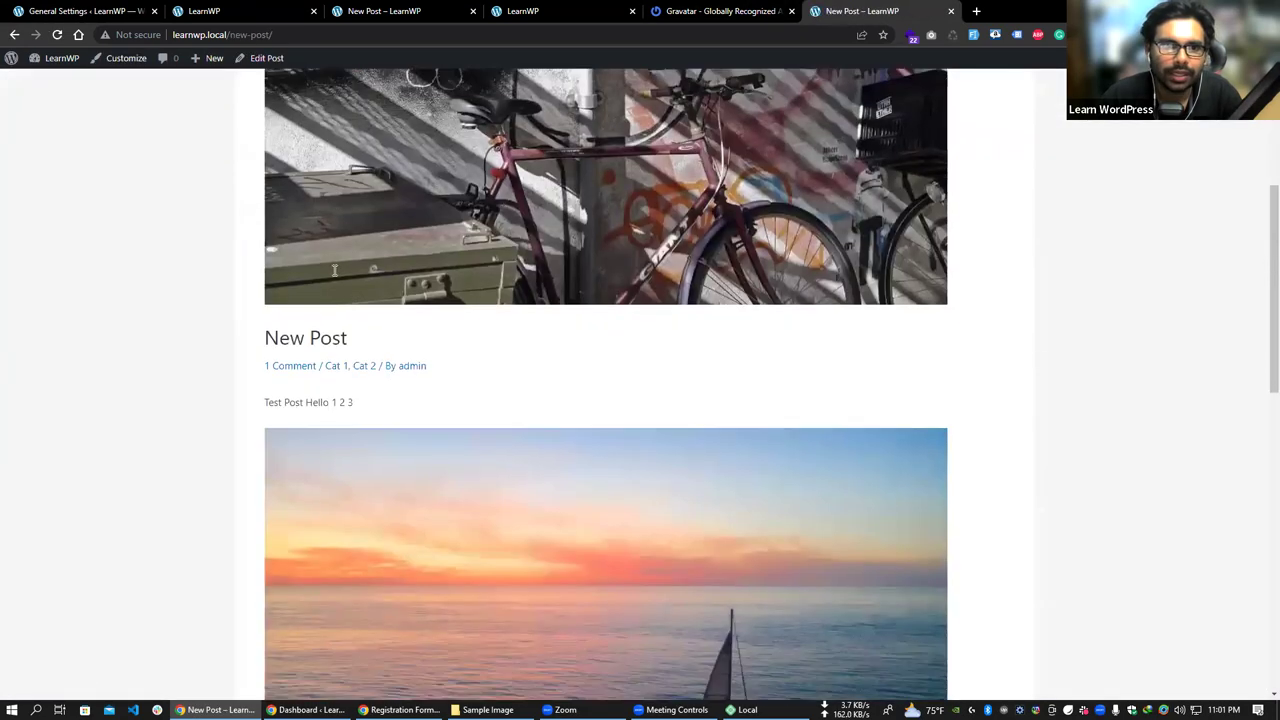
scroll(366, 291, down, 2)
scroll(356, 277, down, 5)
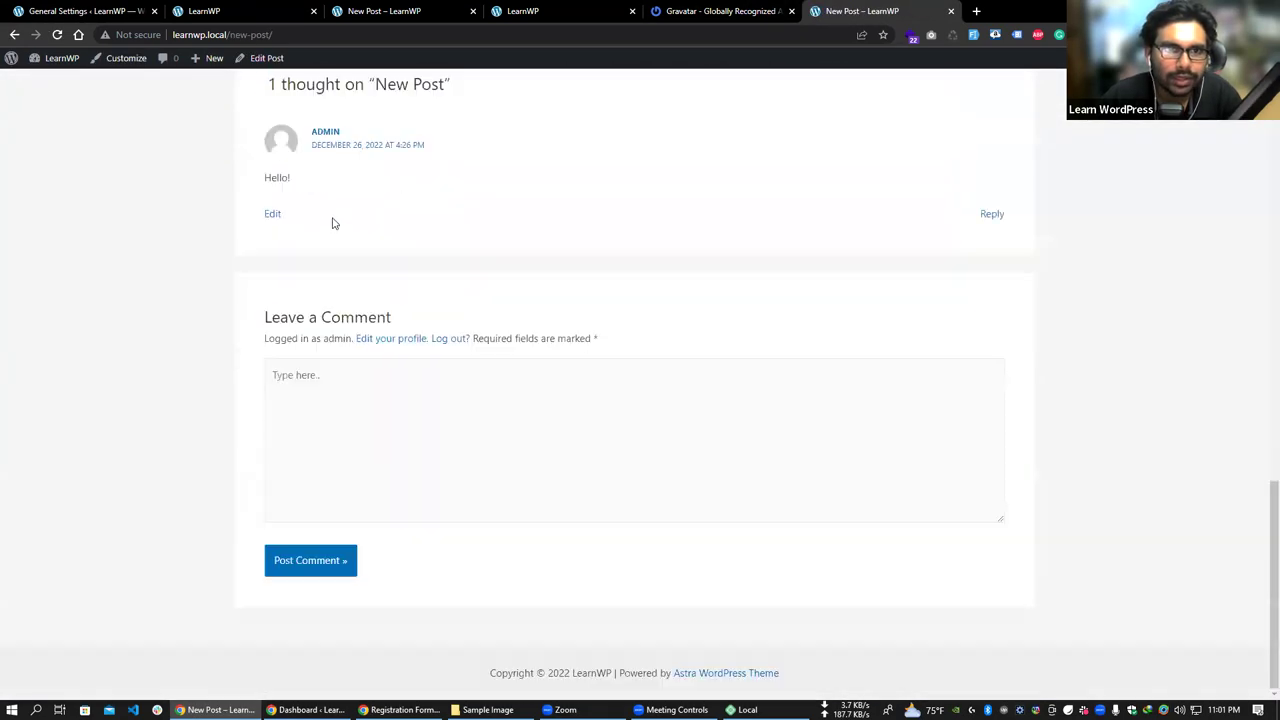
scroll(331, 220, up, 1)
- Scroll to the comment section and highlight the 'Hello!' comment date, December 26, 2022
drag(309, 217, 295, 250)
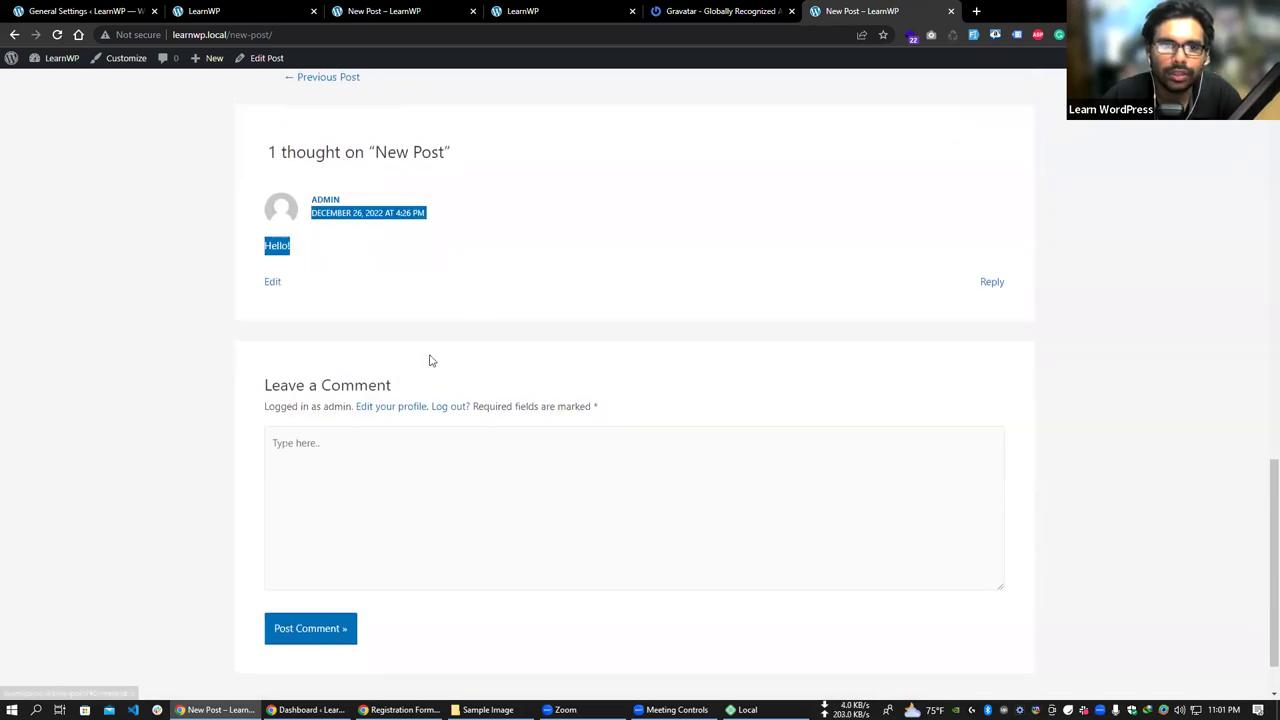
scroll(391, 351, up, 3)
scroll(272, 362, down, 4)
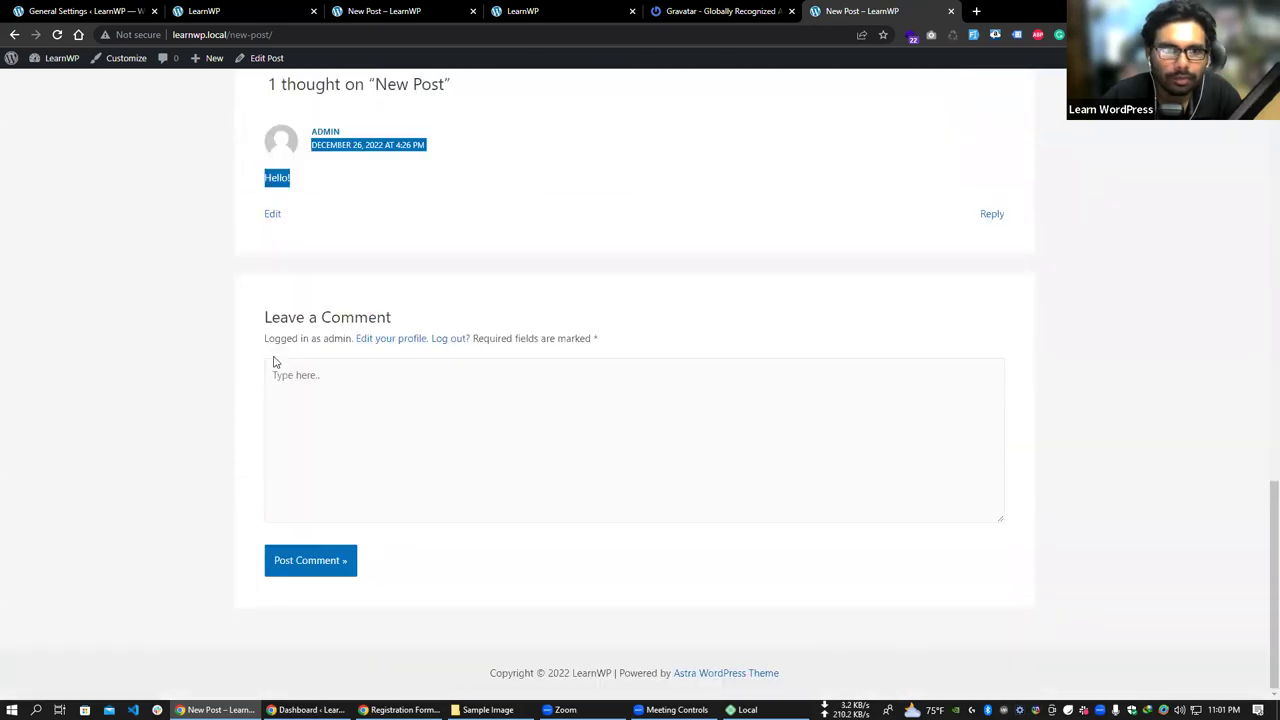
scroll(188, 360, up, 8)
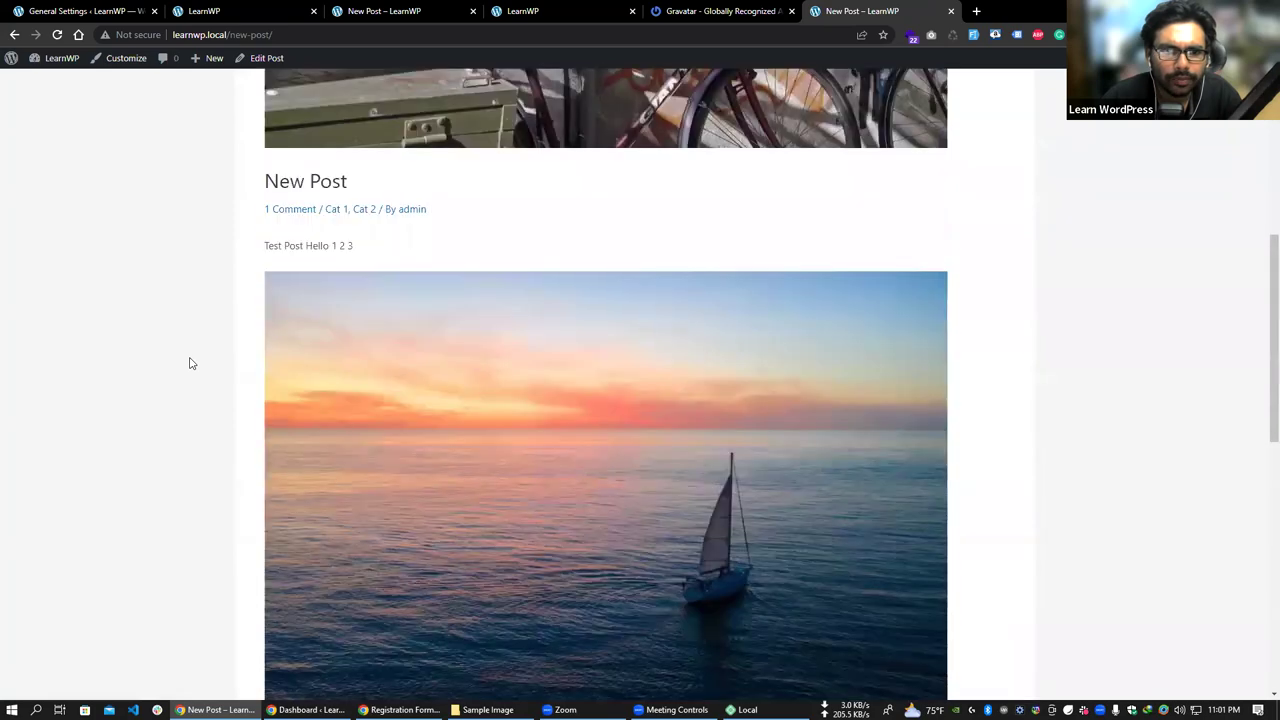
scroll(192, 363, up, 5)
scroll(380, 335, down, 1)
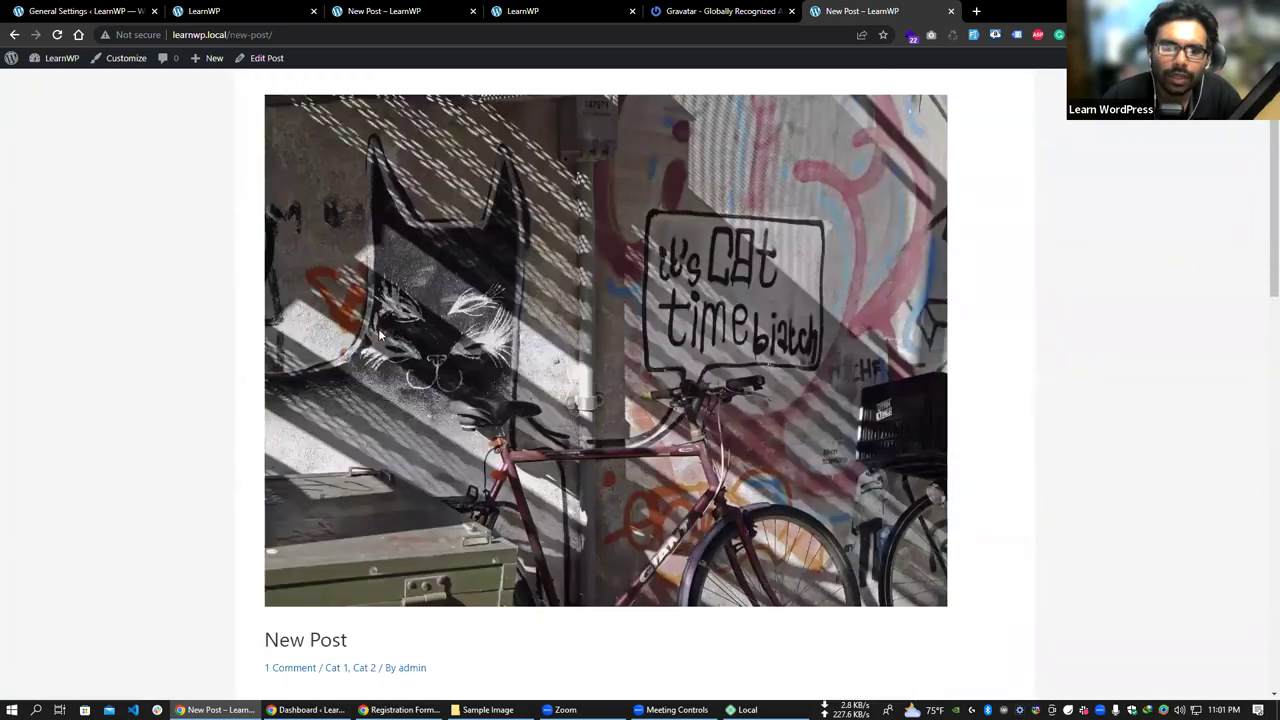
scroll(380, 335, down, 8)
scroll(480, 423, up, 3)
scroll(437, 282, up, 5)
scroll(330, 360, down, 1)
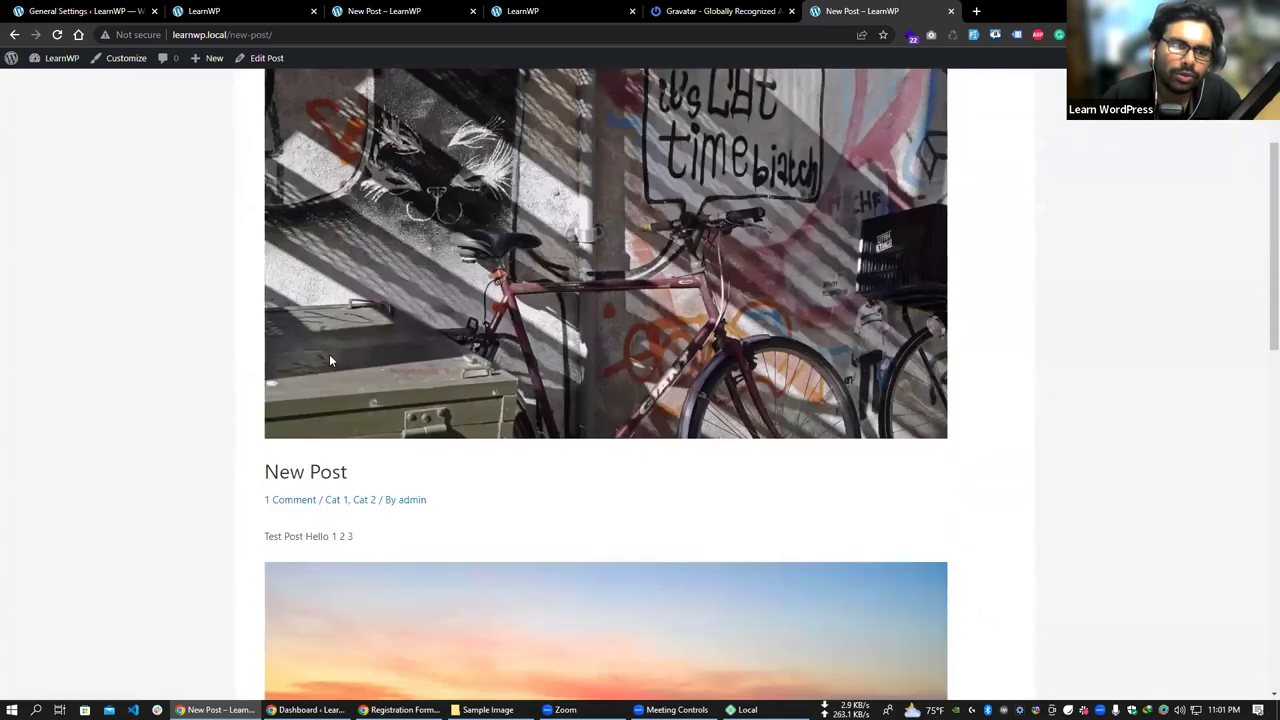
scroll(330, 360, down, 6)
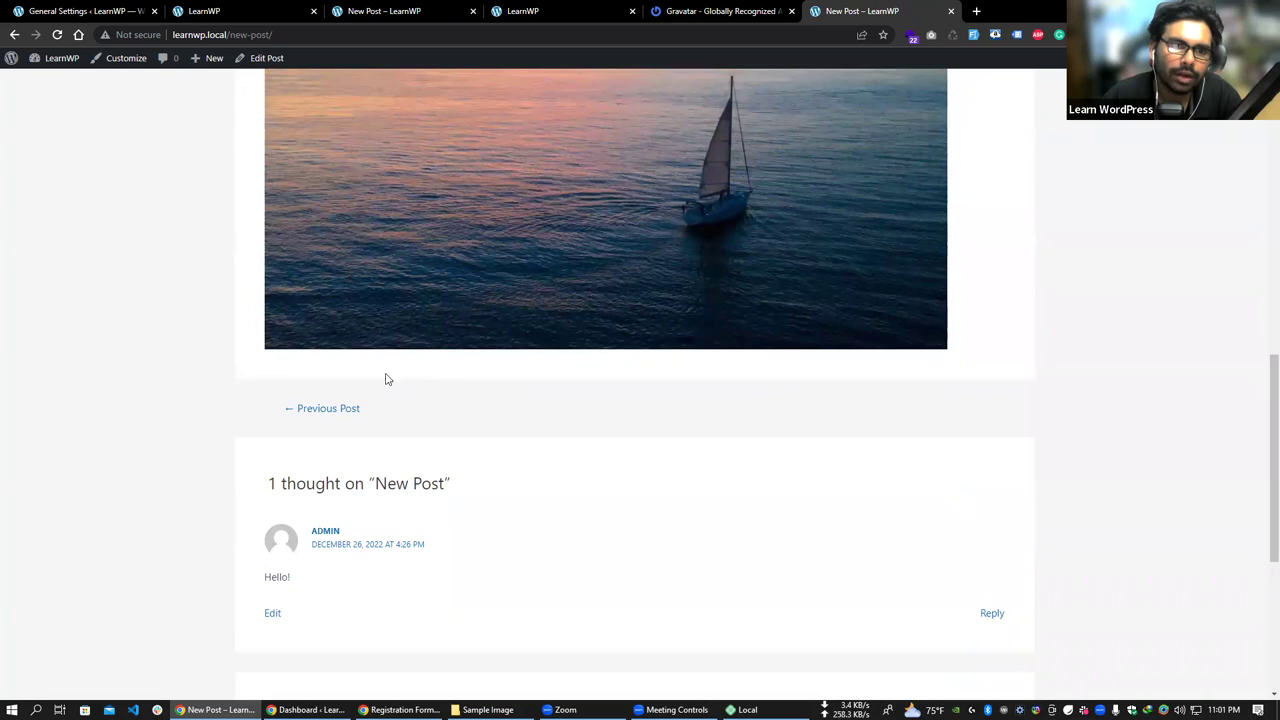
scroll(459, 361, down, 1)
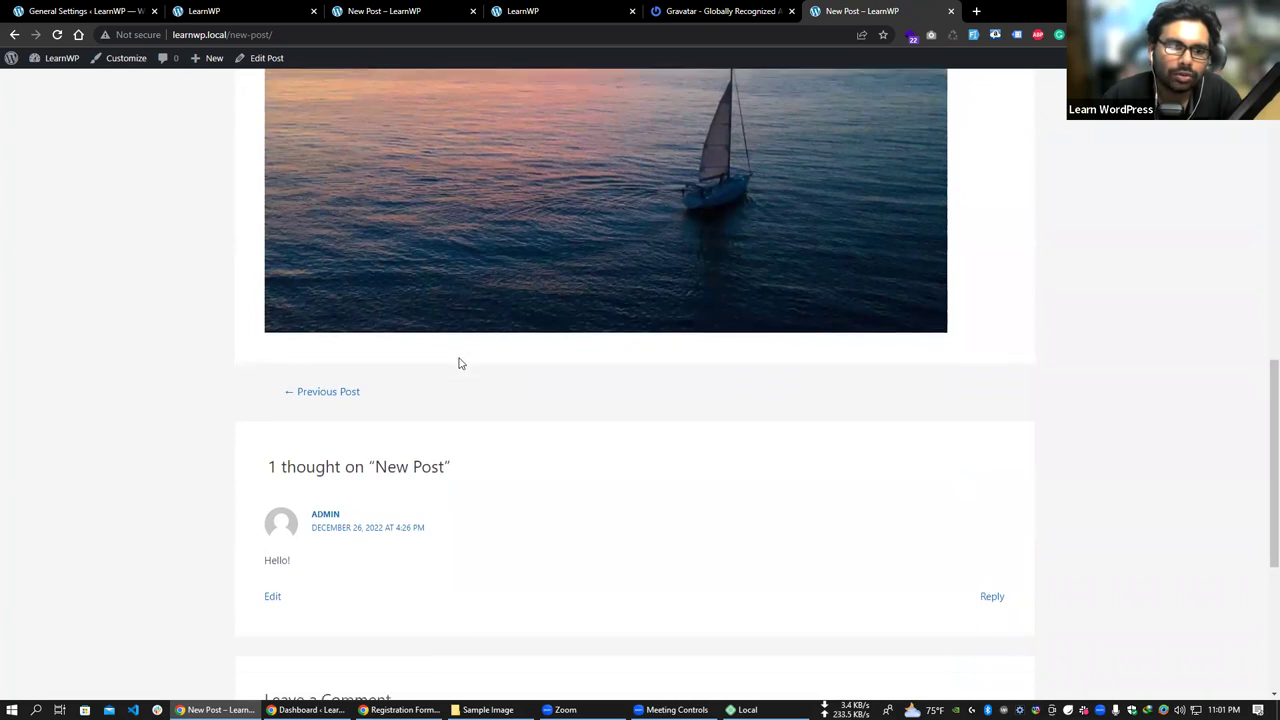
drag(310, 485, 384, 476)
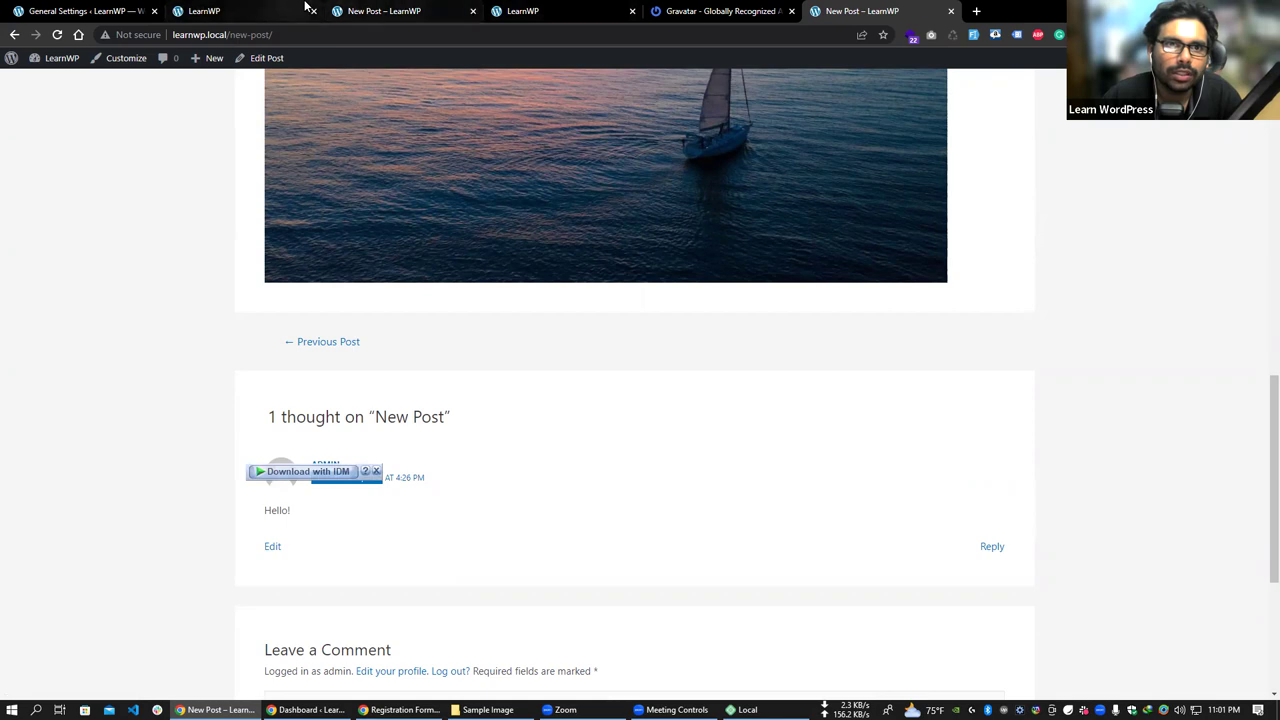
- Select the Y-m-d (2022-12-26) date format in General Settings and save
click(260, 10)
click(100, 10)
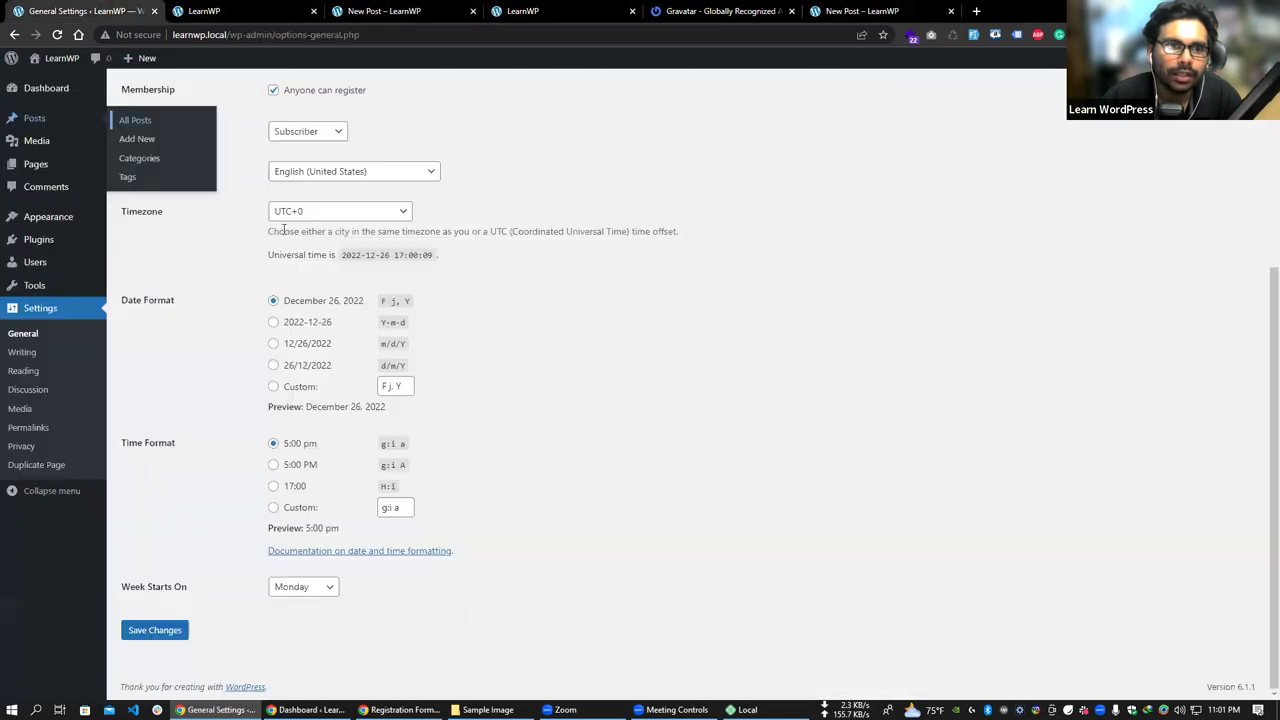
click(314, 329)
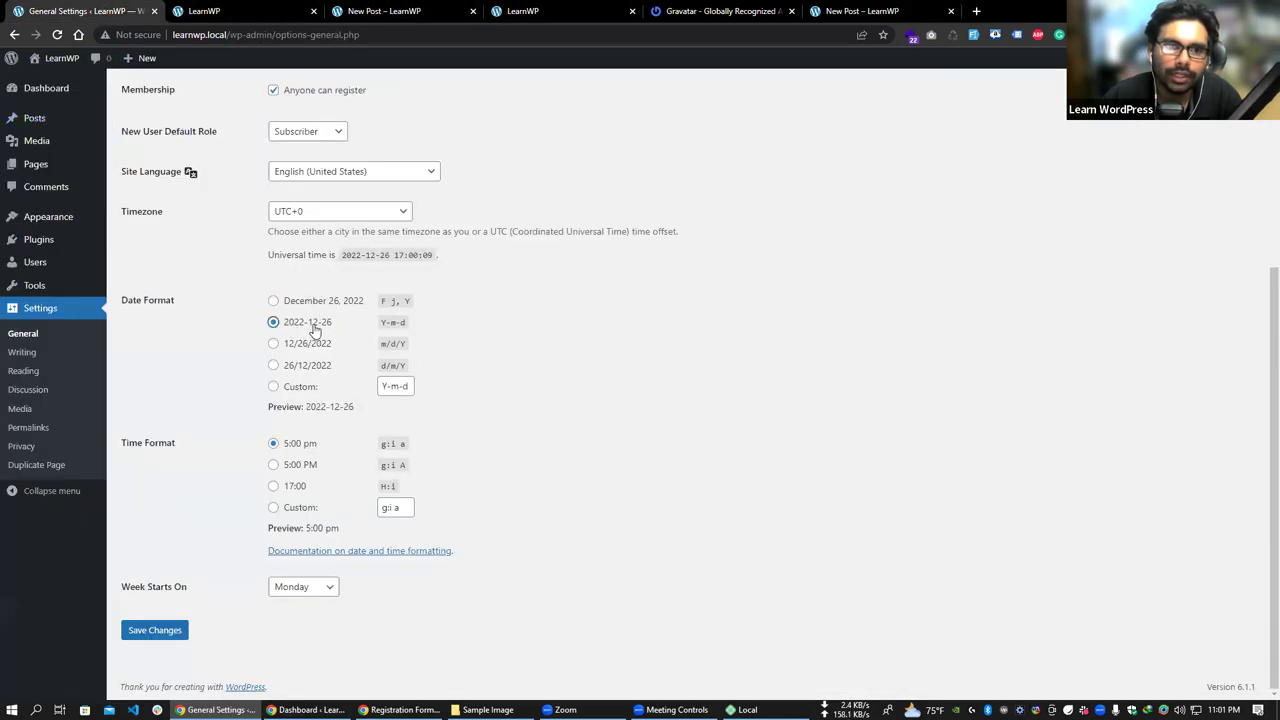
click(160, 632)
- Reload the New Post page and confirm the comment date now reads 2022-12-26
click(850, 10)
right_click(845, 10)
click(877, 80)
drag(309, 485, 354, 480)
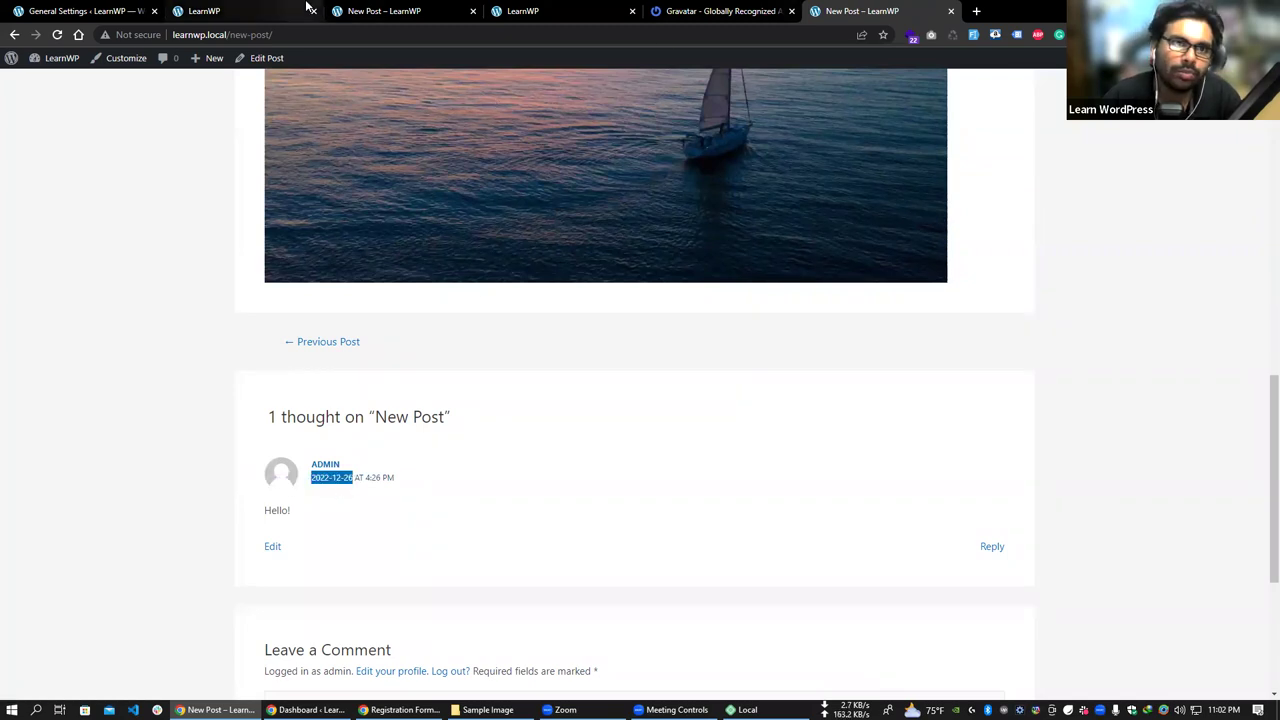
- Return to the settings tab and go to the Writing settings page
click(420, 12)
click(258, 16)
click(110, 11)
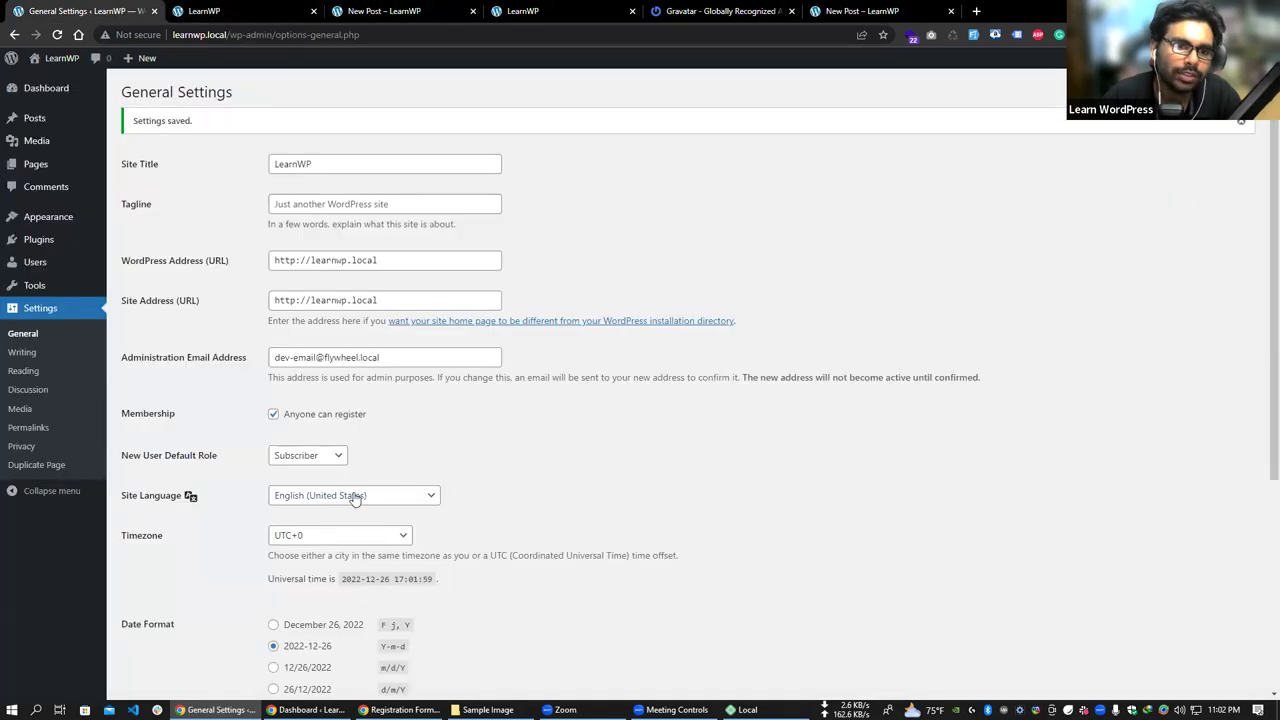
scroll(352, 494, down, 3)
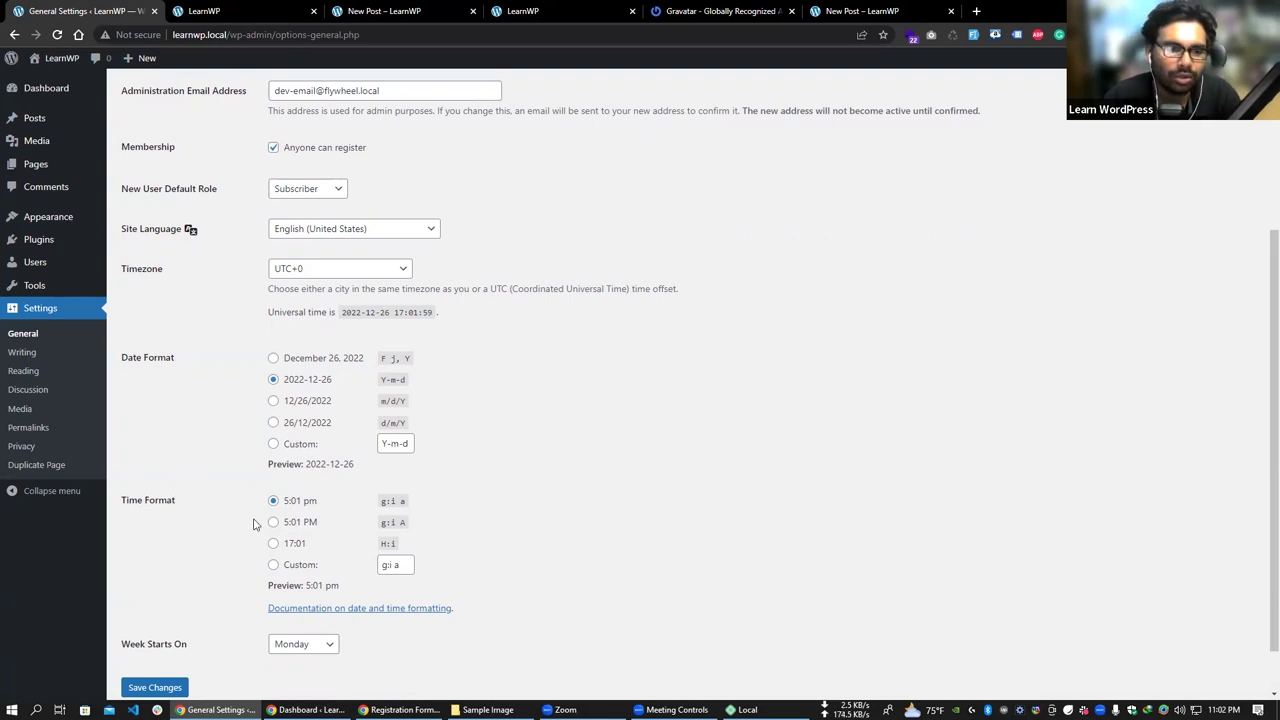
scroll(209, 471, down, 1)
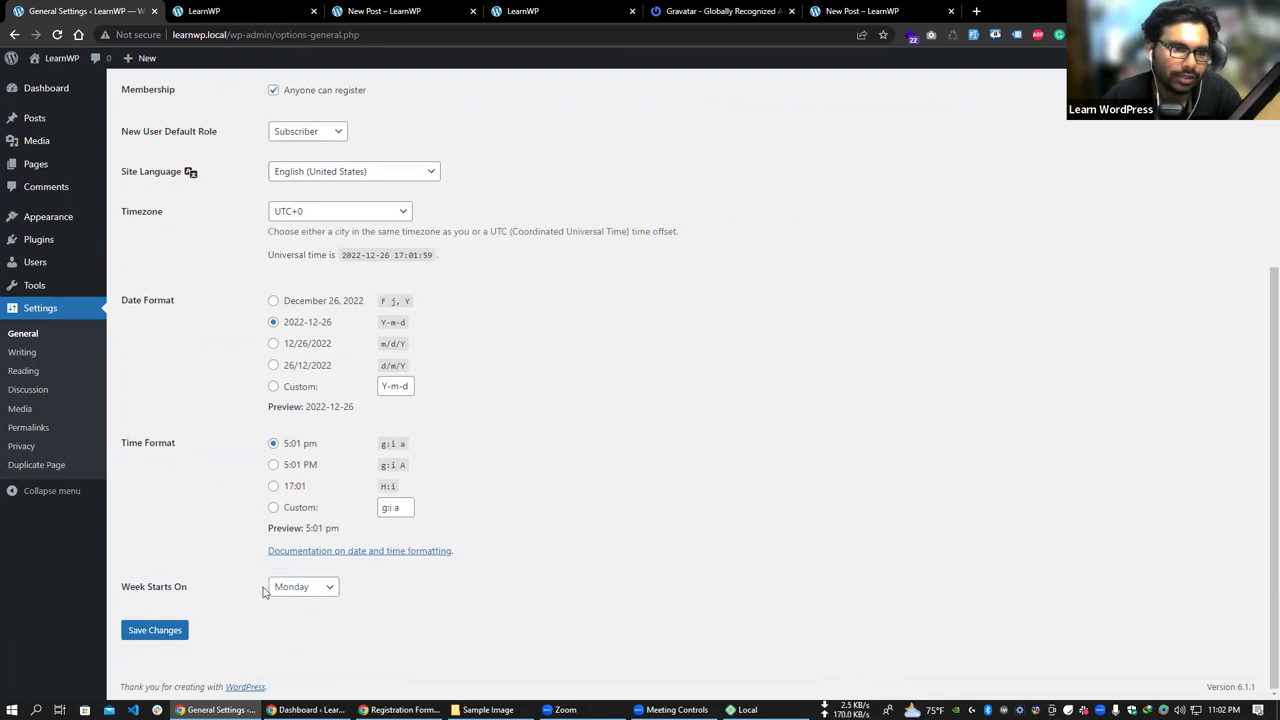
click(40, 362)
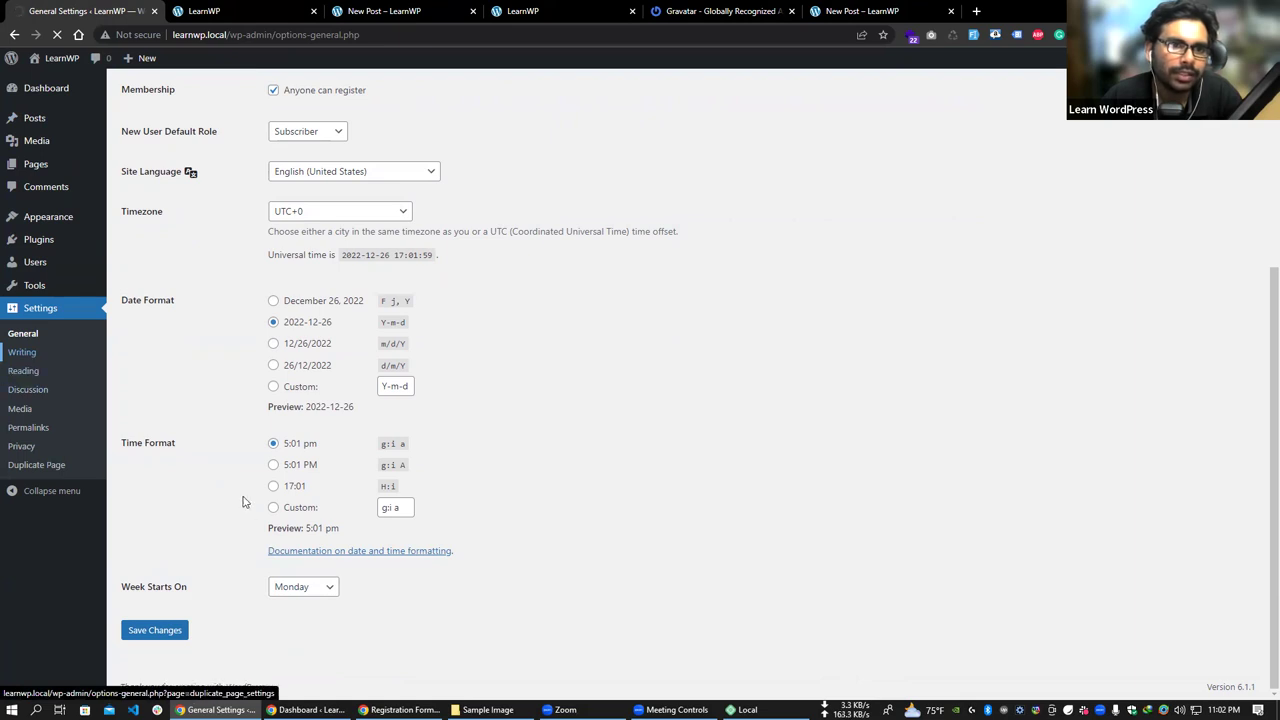
scroll(80, 355, up, 2)
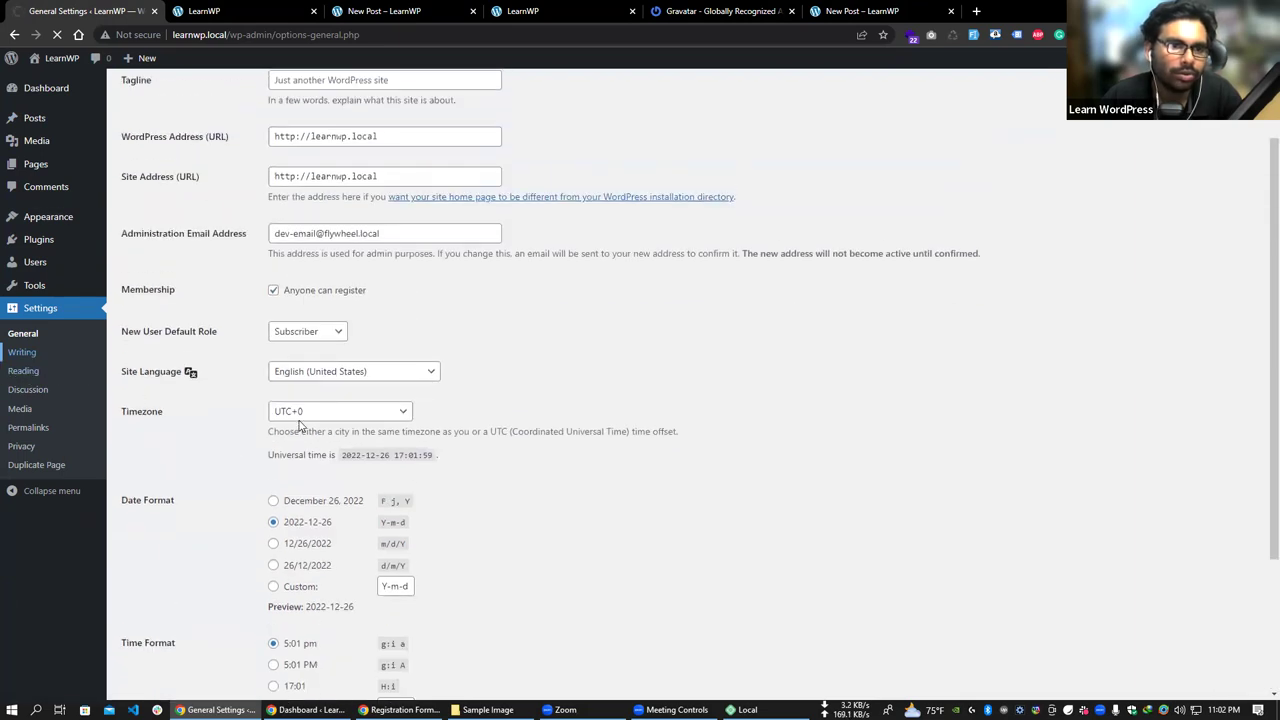
scroll(115, 365, up, 1)
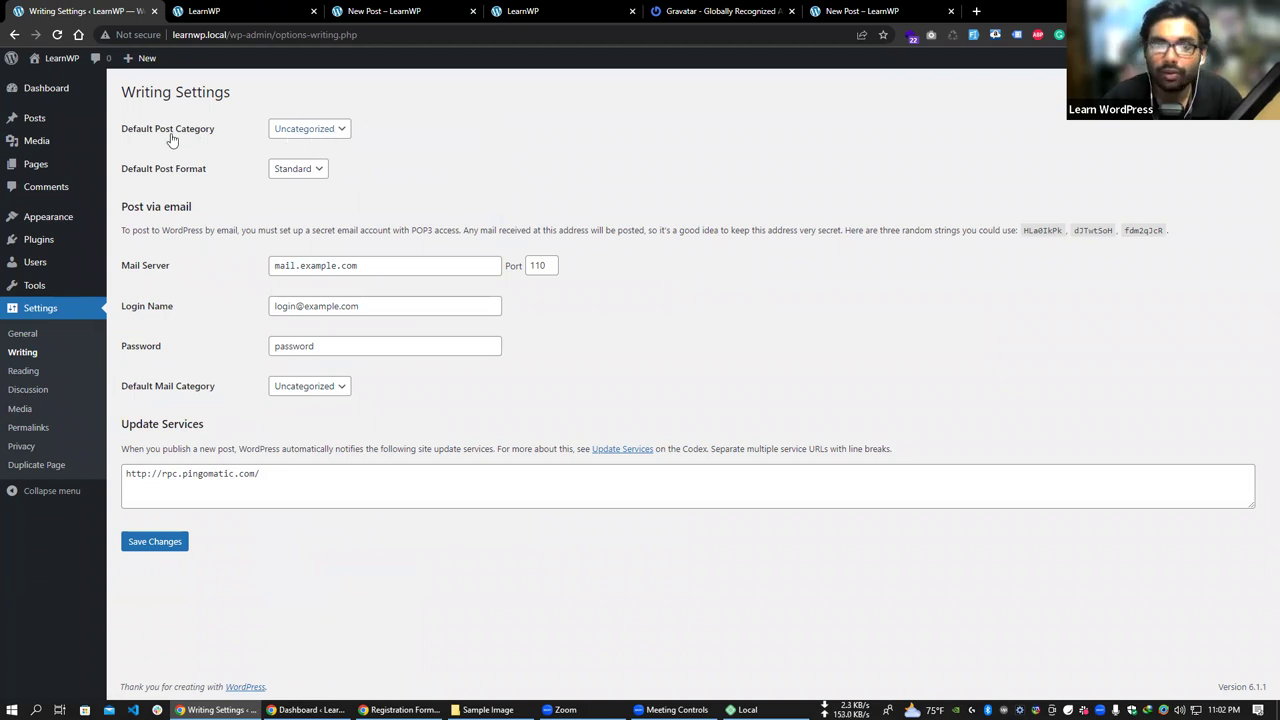
- Choose Cat 1 as Default Post Category, then look over the Default Post Format options
click(321, 132)
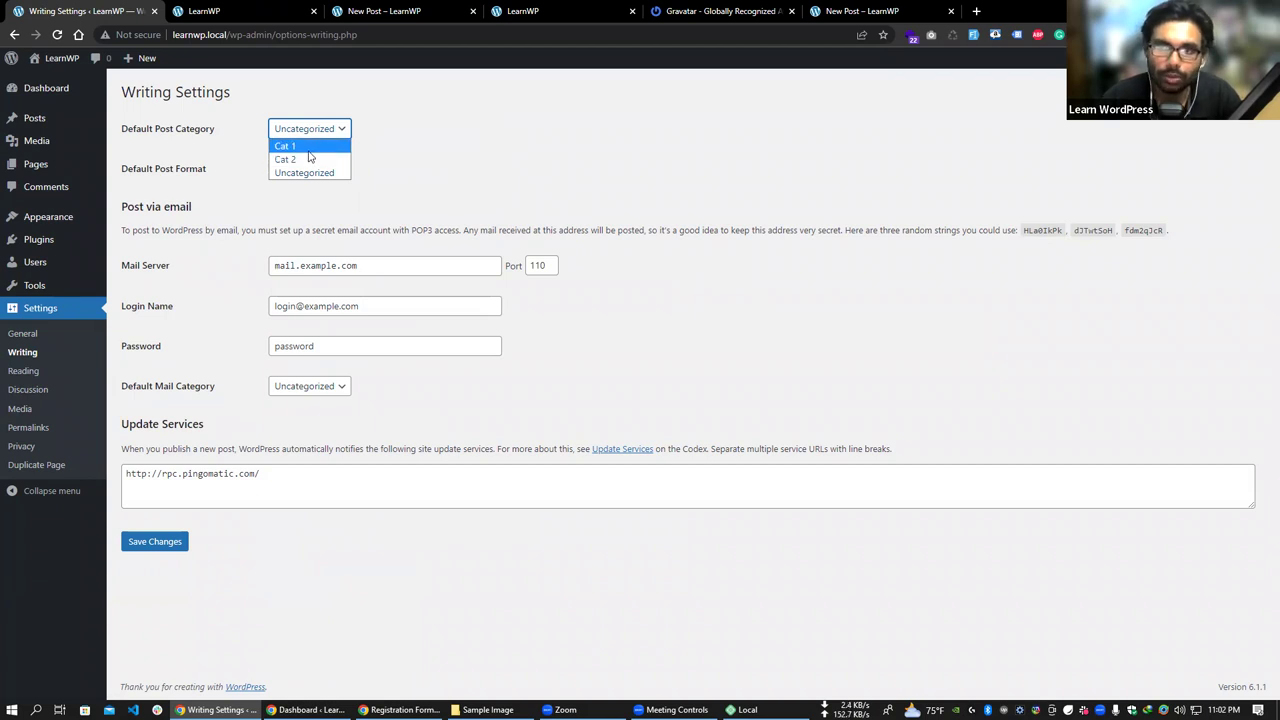
click(309, 150)
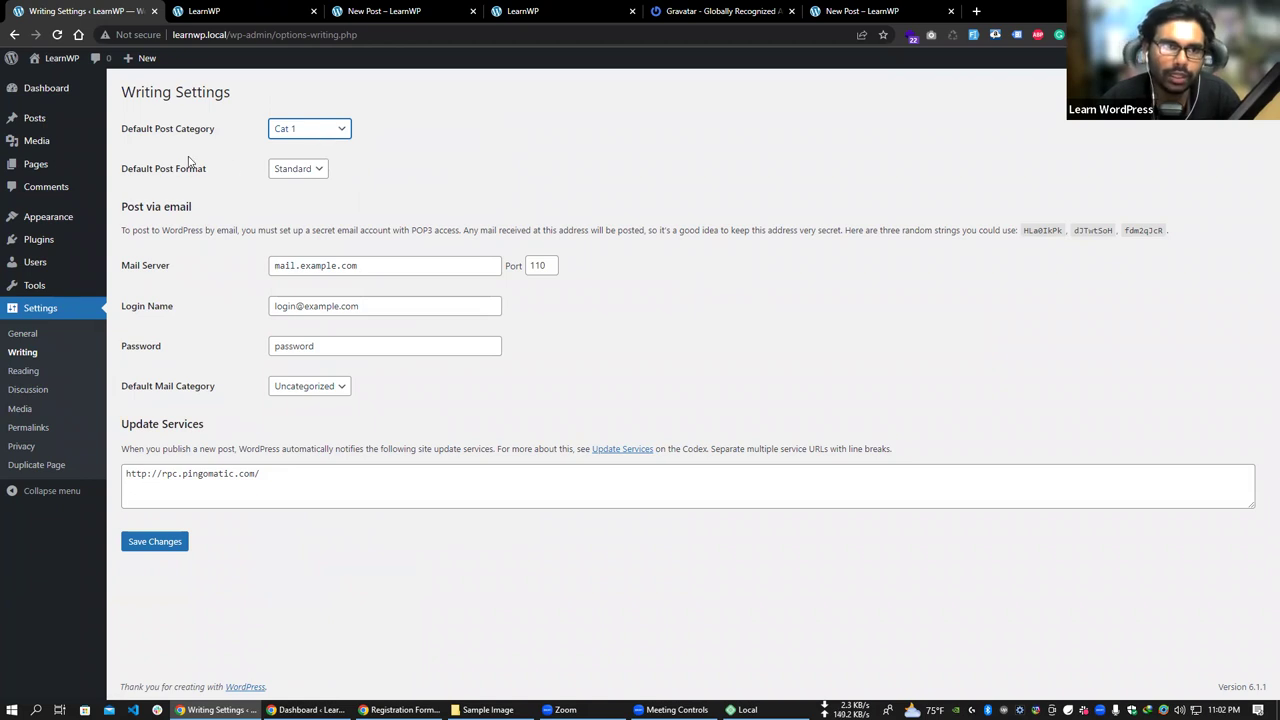
click(288, 170)
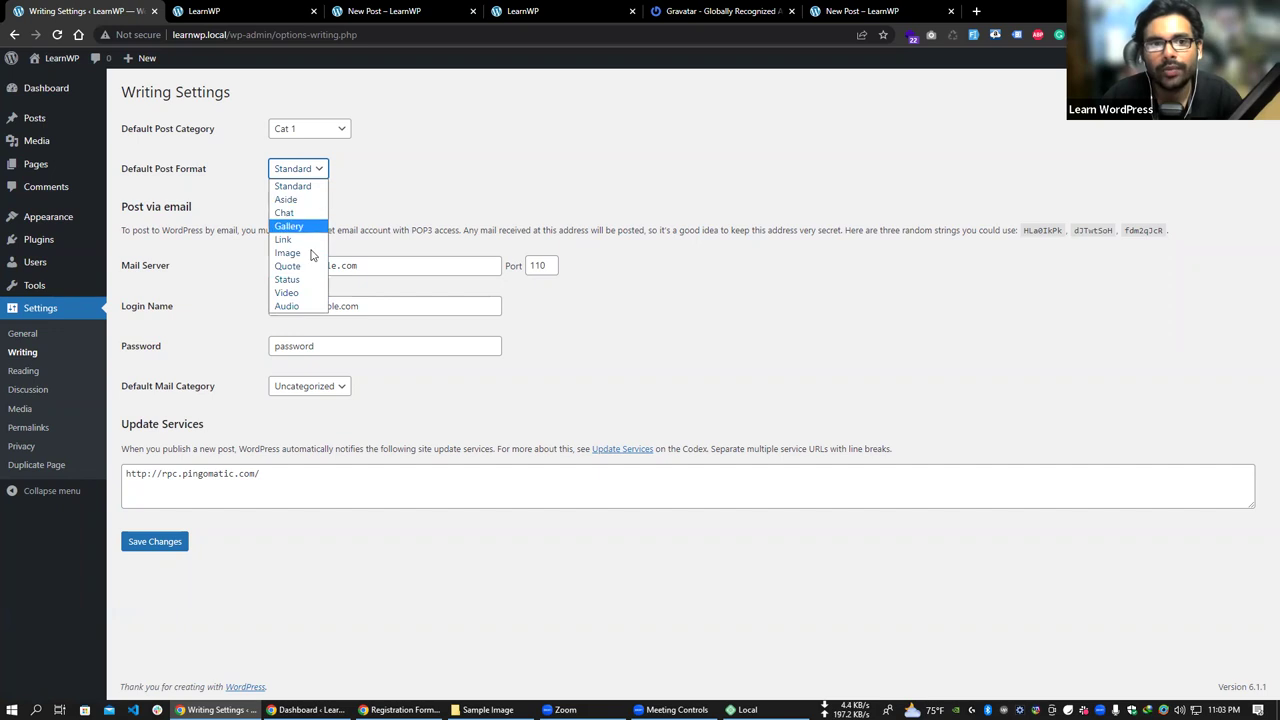
- Leave the default post format as Standard, review Post via email through Update Services, then open Reading settings
click(362, 222)
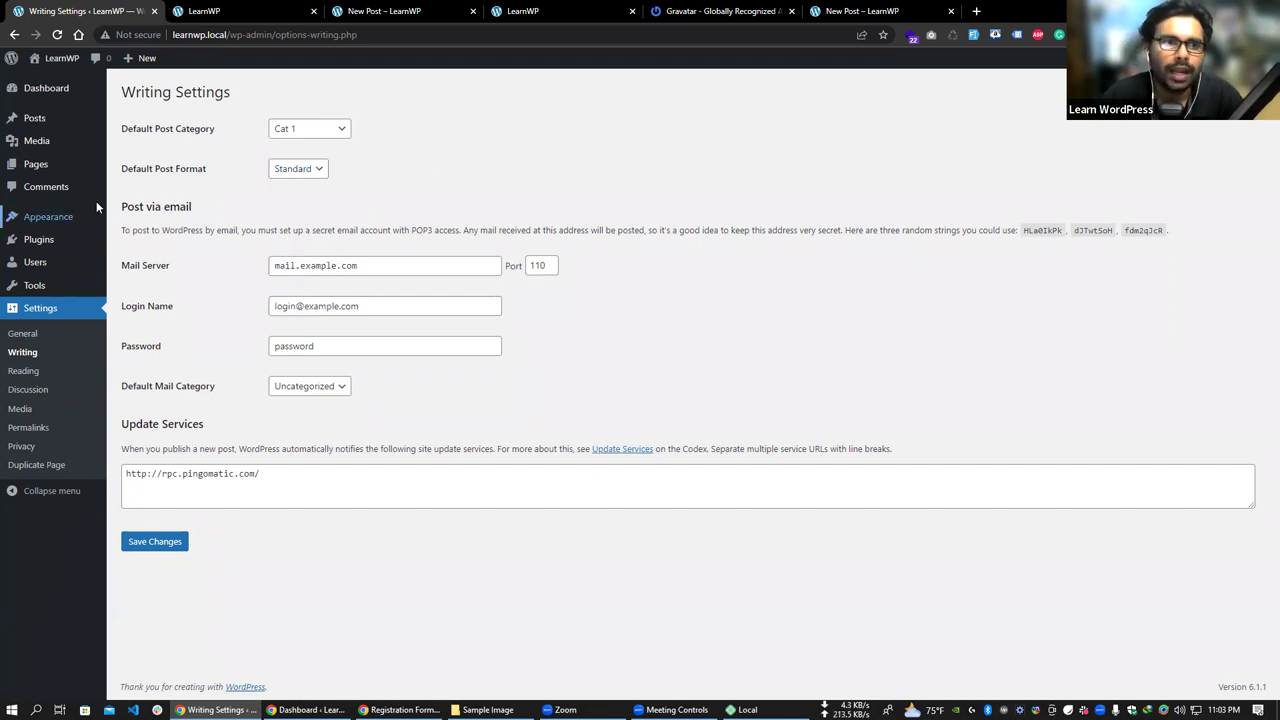
drag(119, 206, 211, 208)
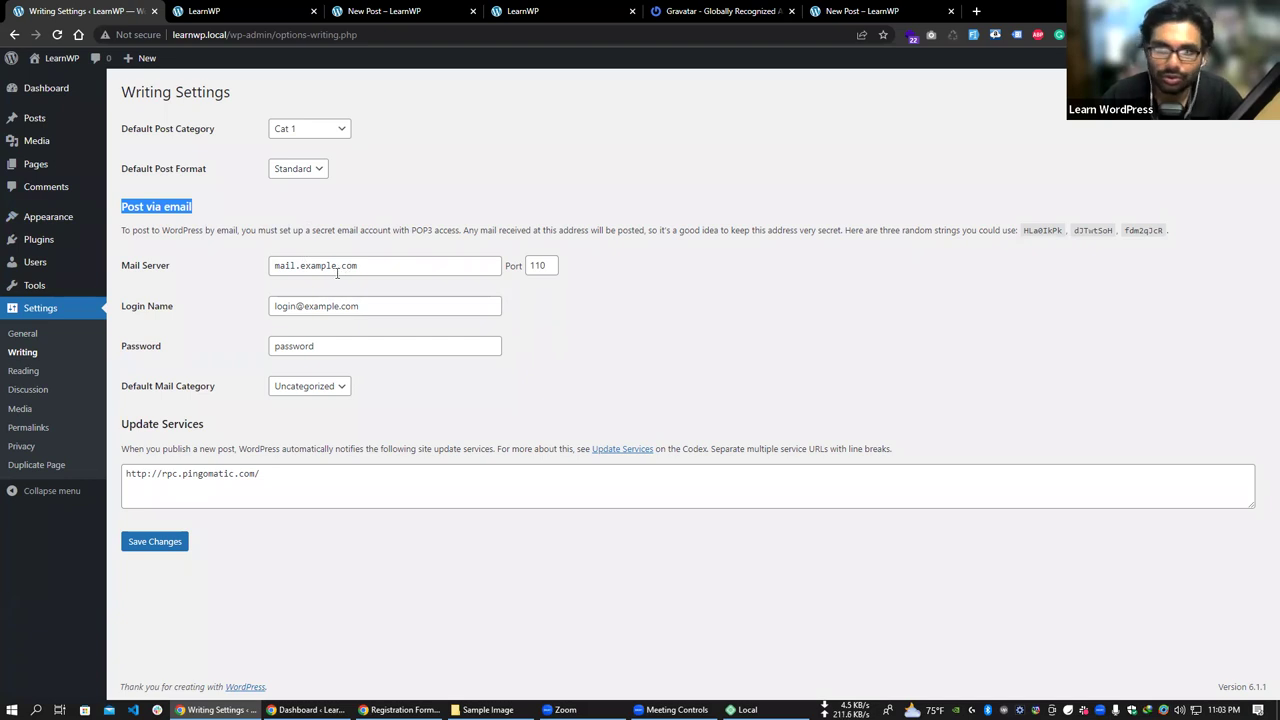
drag(213, 209, 130, 207)
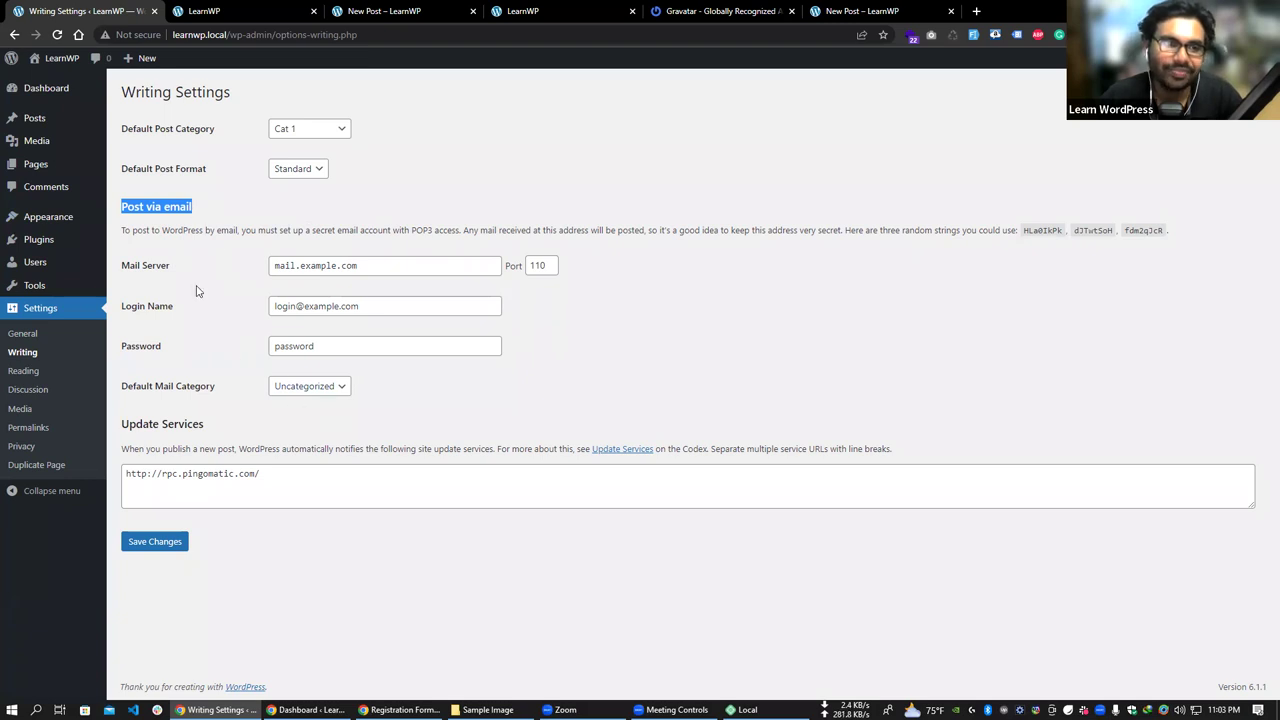
click(152, 212)
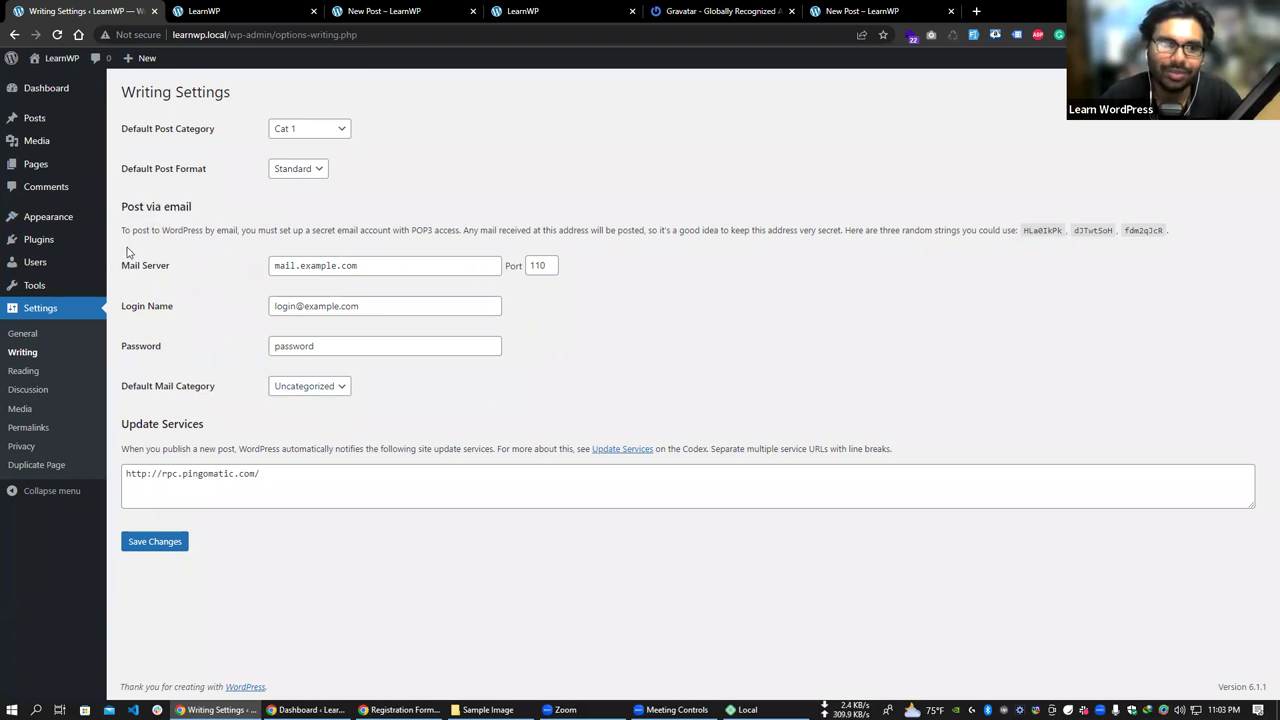
drag(145, 206, 486, 429)
click(560, 414)
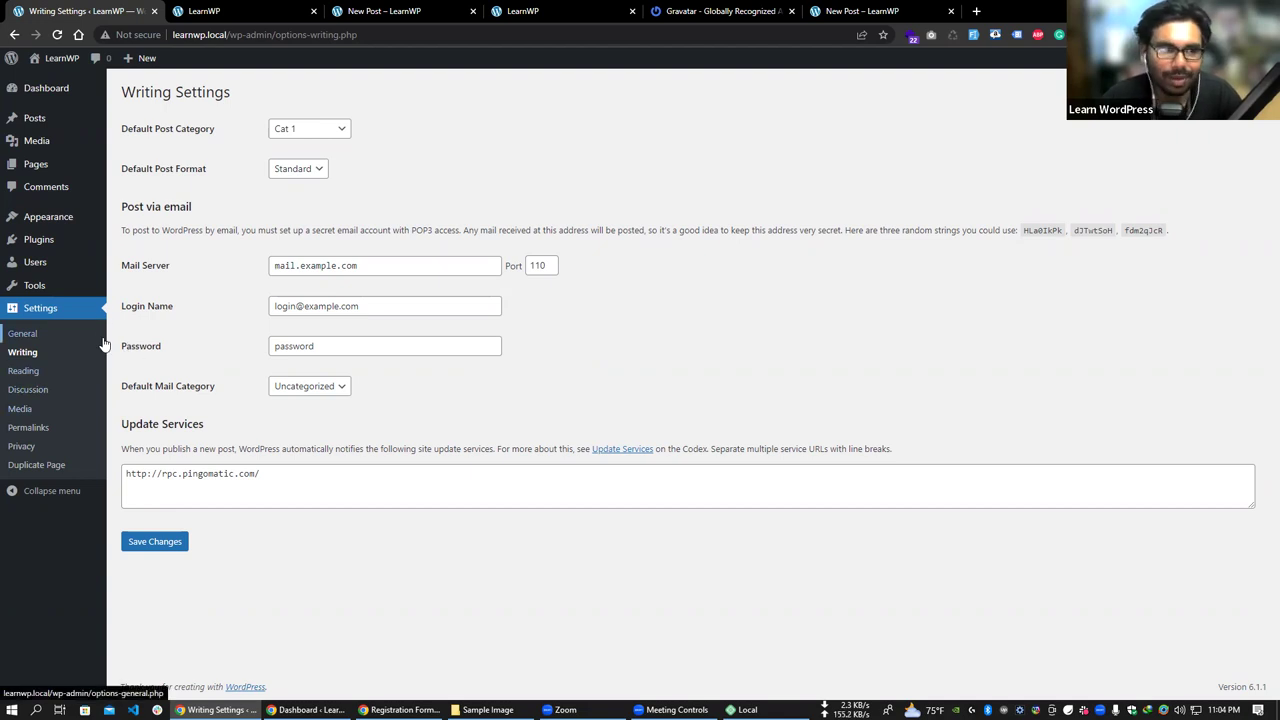
click(55, 373)
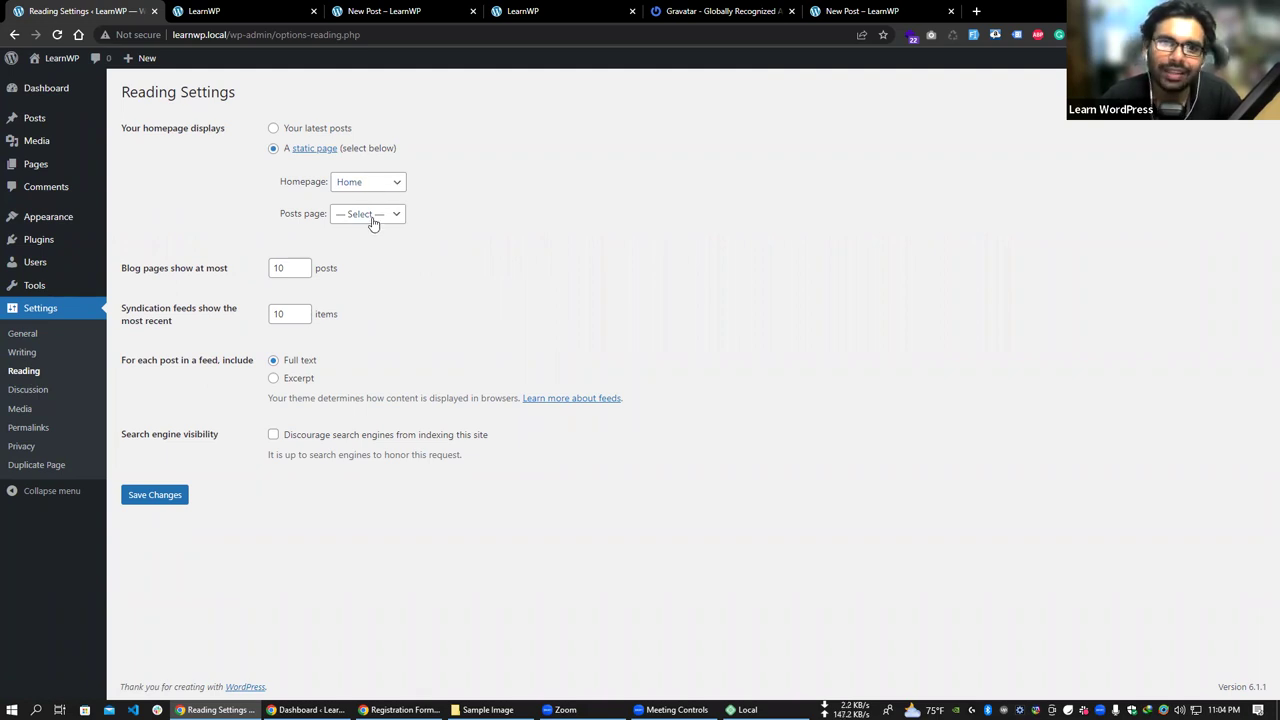
click(373, 223)
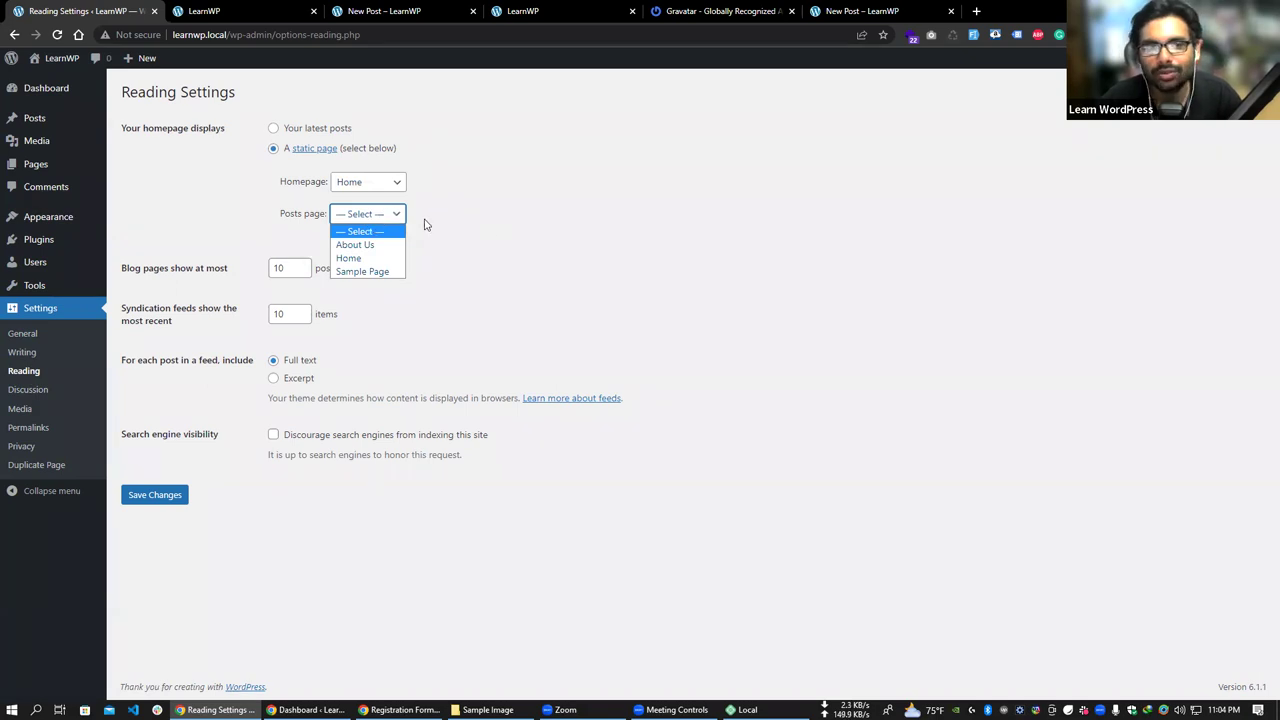
click(531, 242)
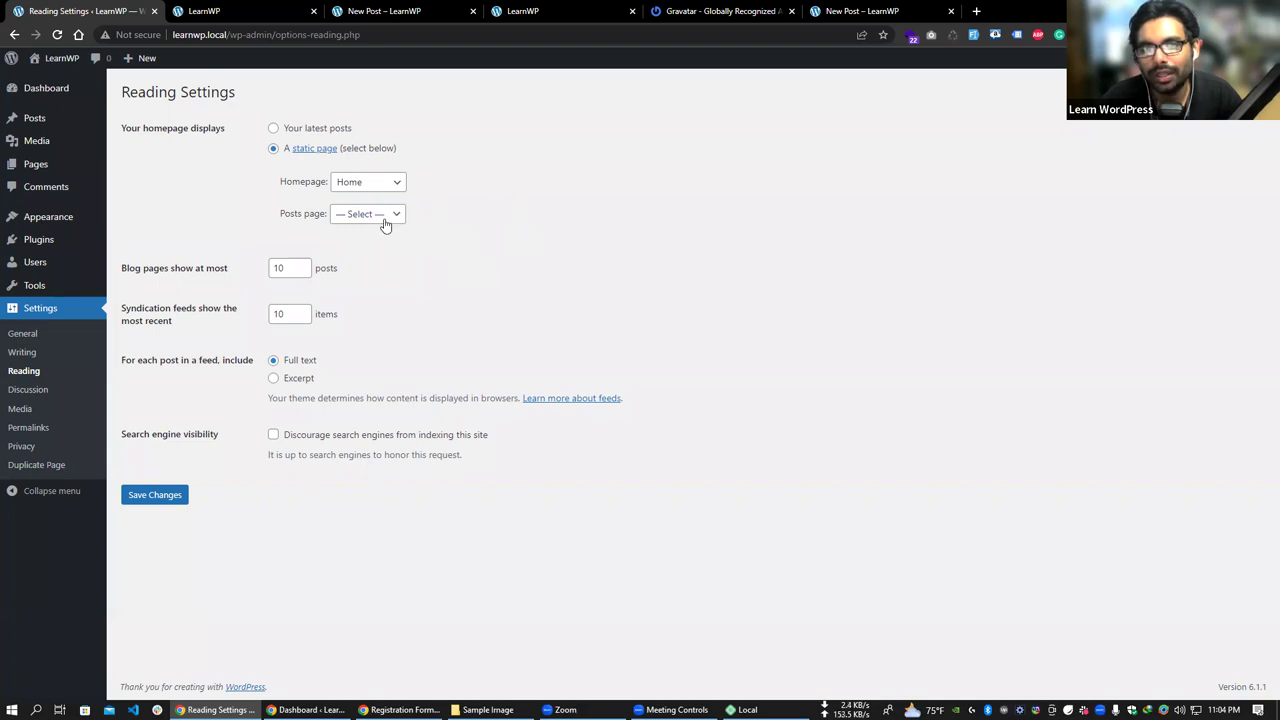
mouse_move(44, 172)
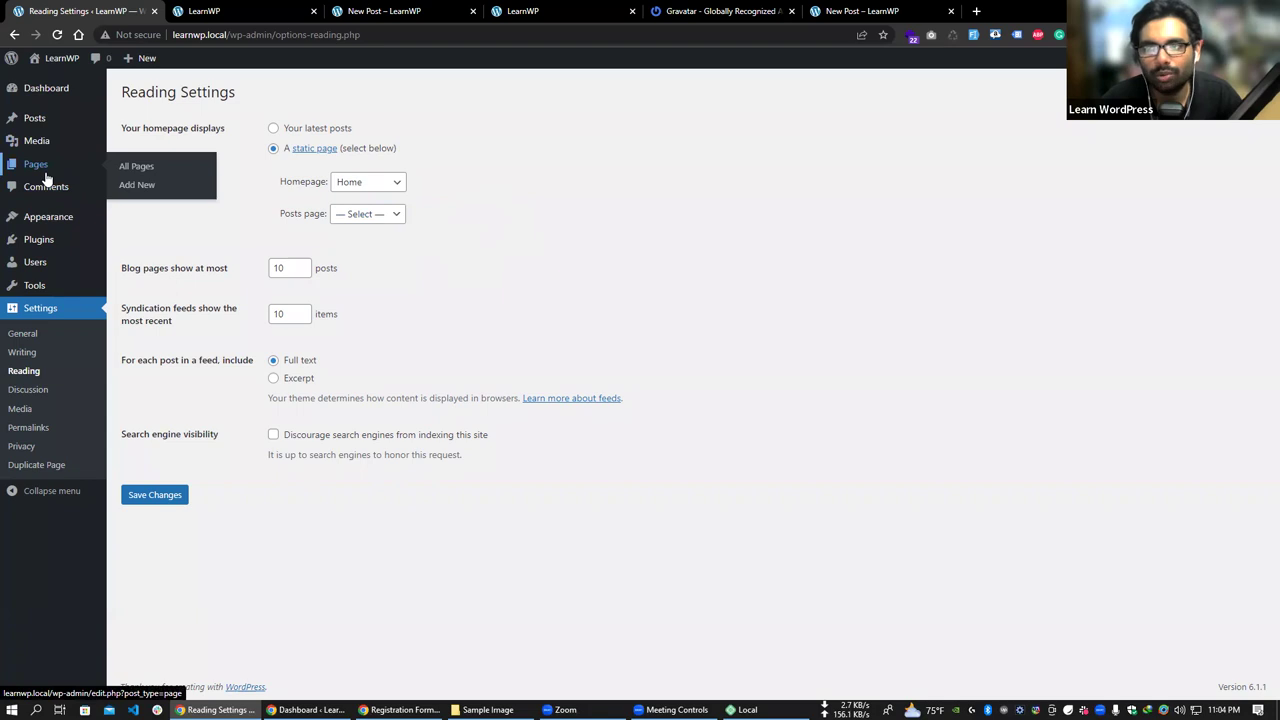
click(377, 214)
click(414, 277)
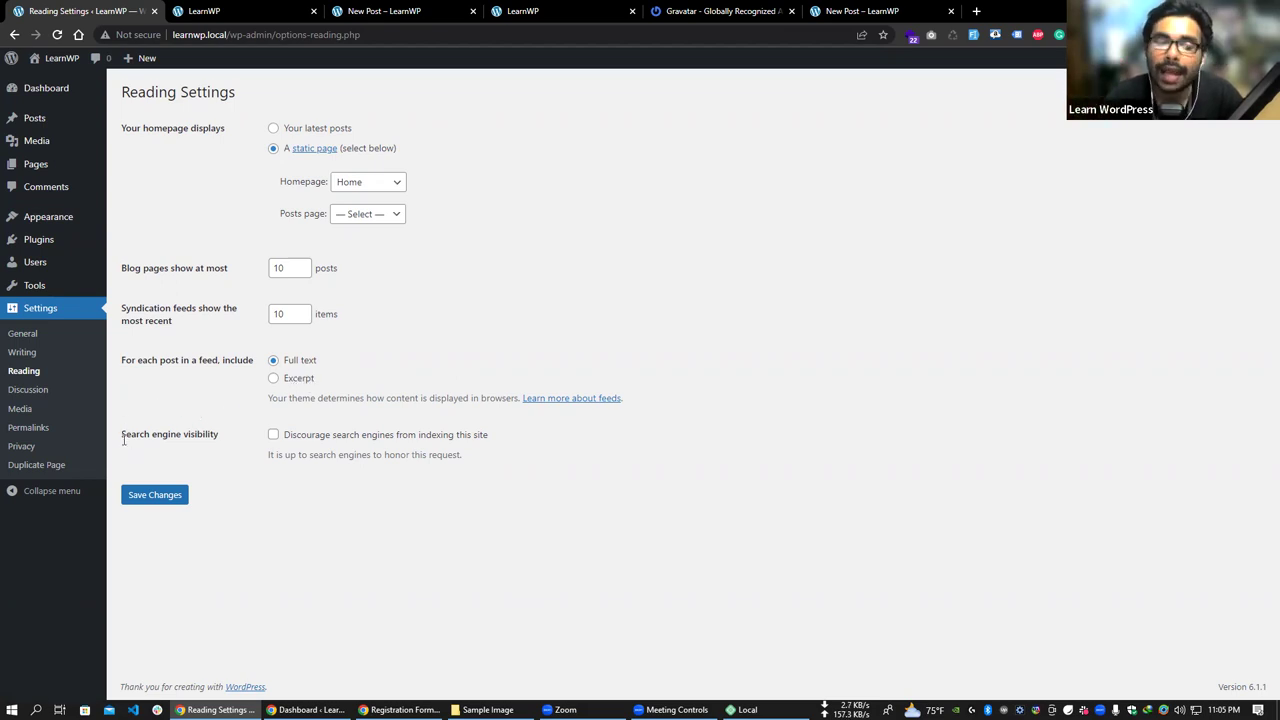
- Highlight the Search engine visibility label and its discourage-indexing option text
drag(128, 433, 218, 440)
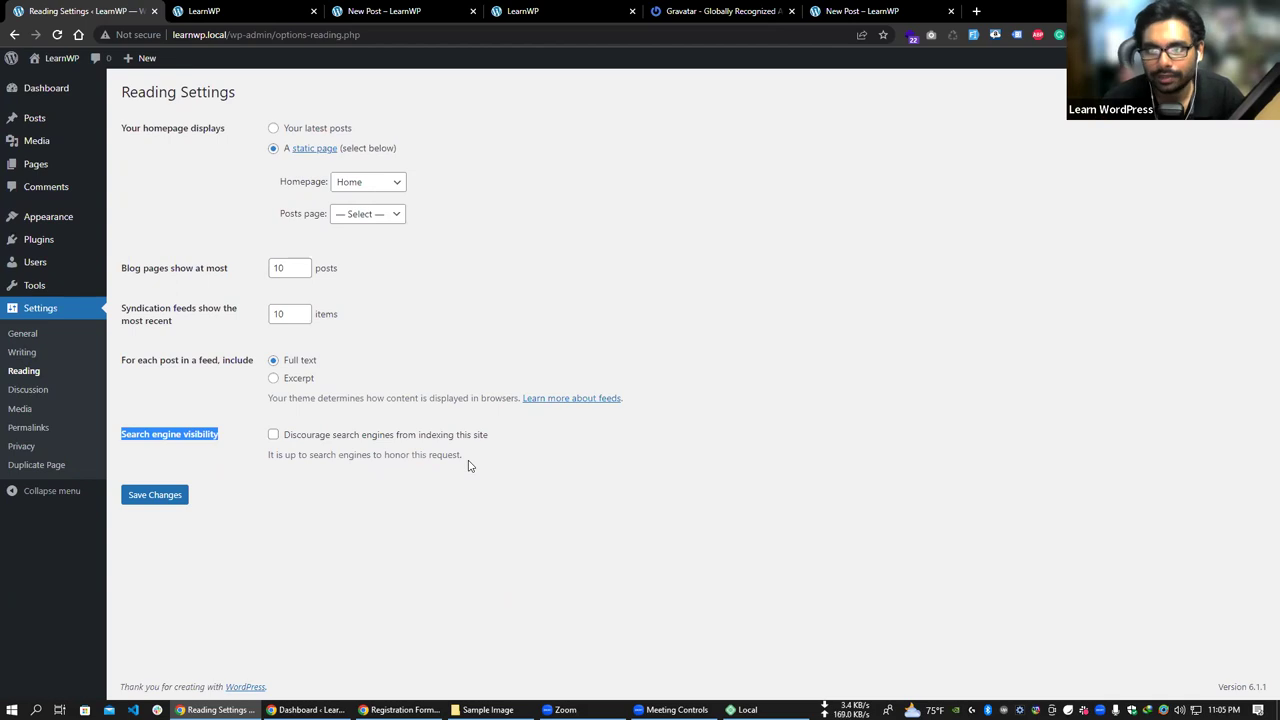
drag(487, 438, 284, 436)
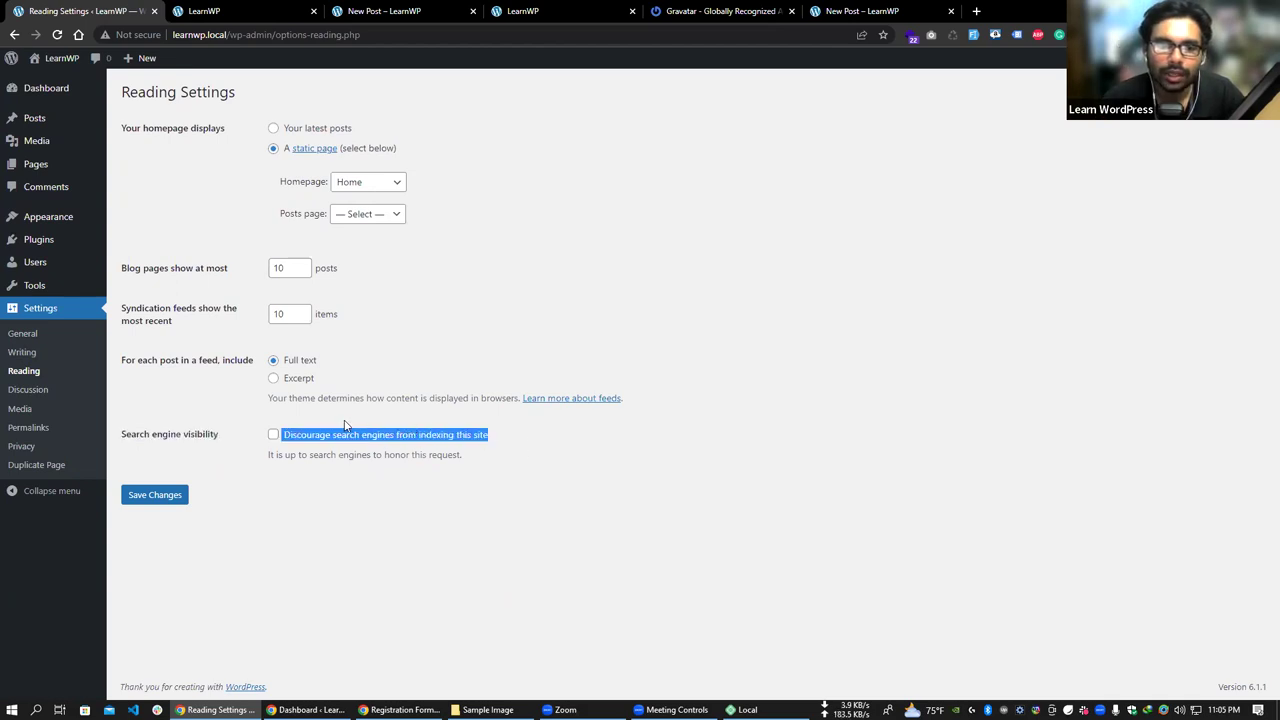
drag(200, 430, 121, 434)
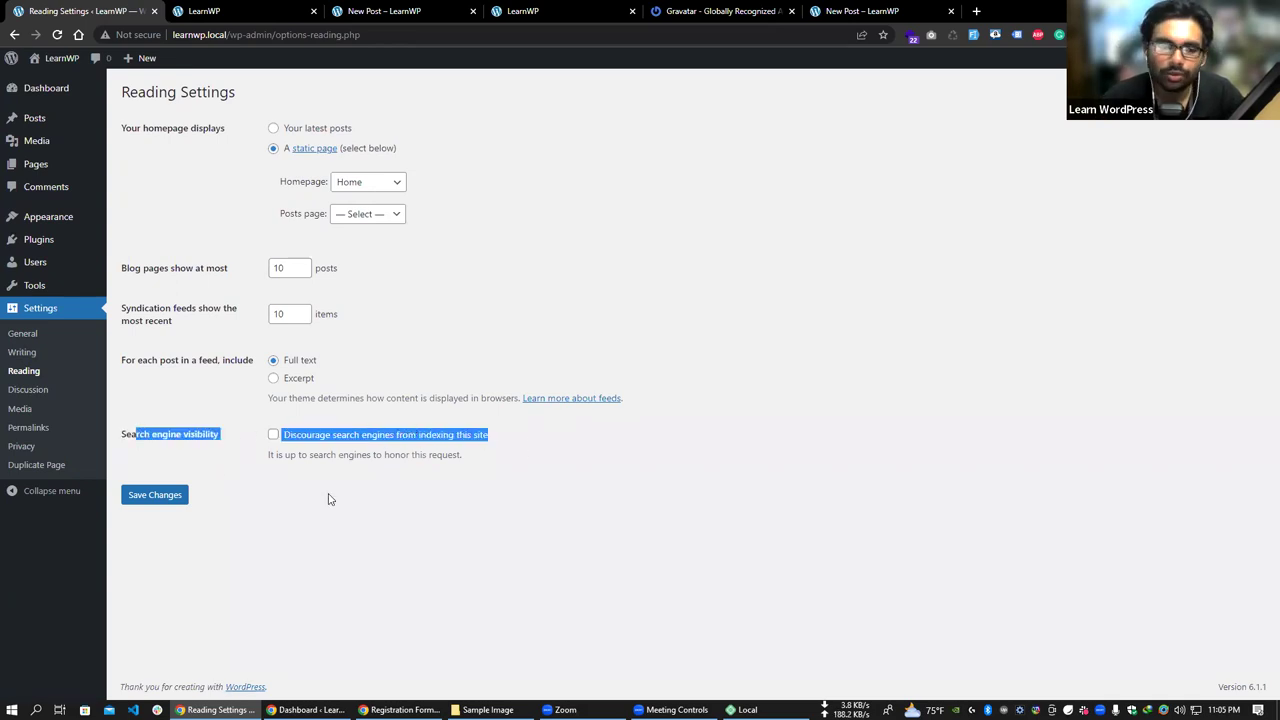
click(371, 508)
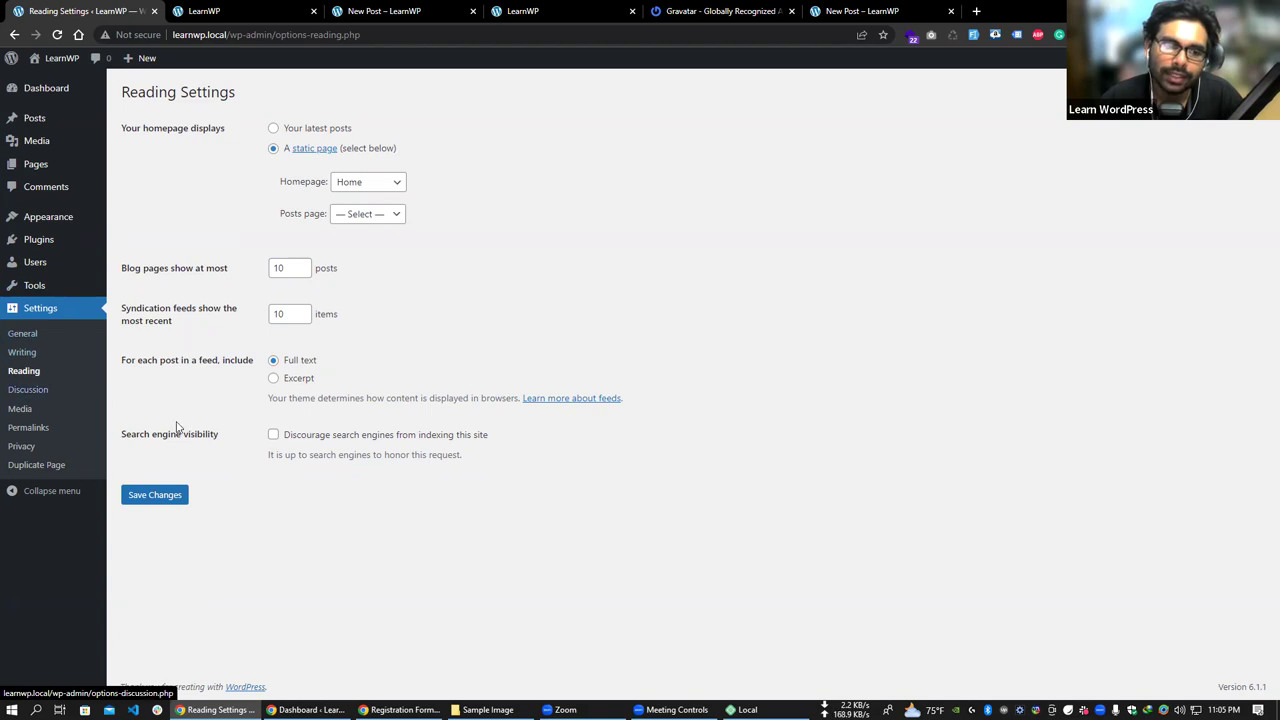
- Tick 'Discourage search engines from indexing this site', leaving it enabled
click(374, 438)
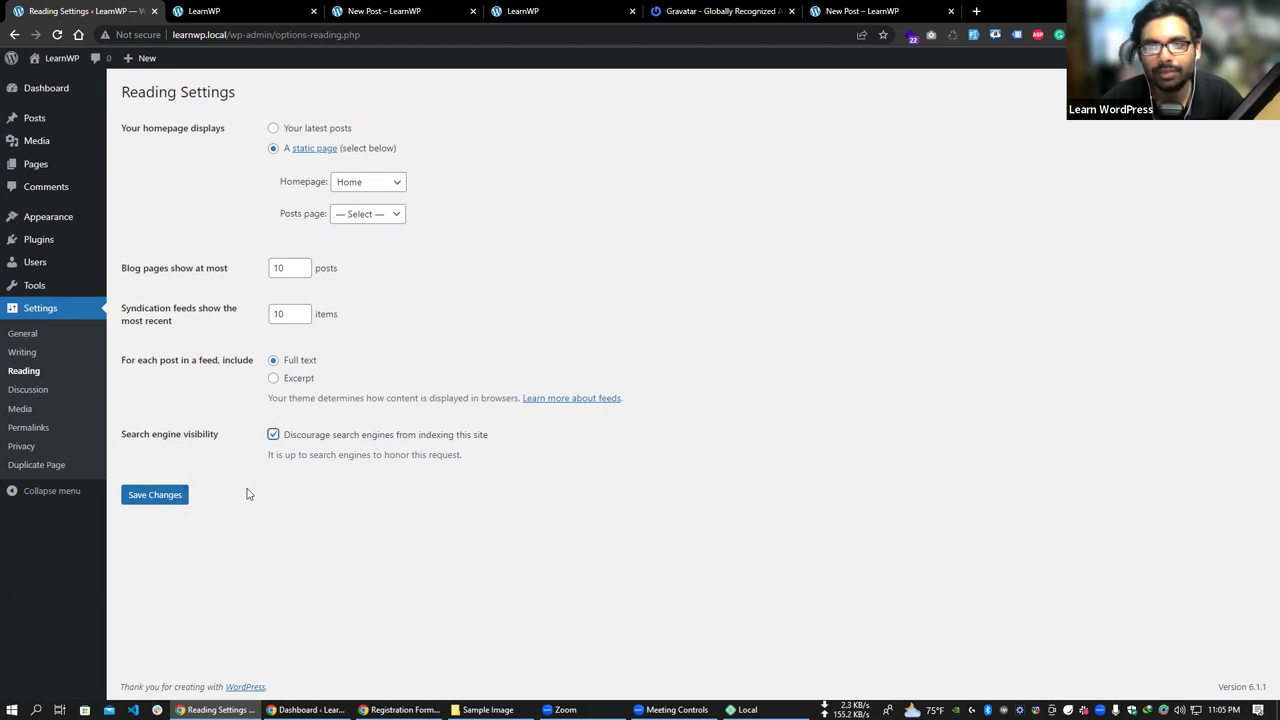
click(295, 438)
click(302, 438)
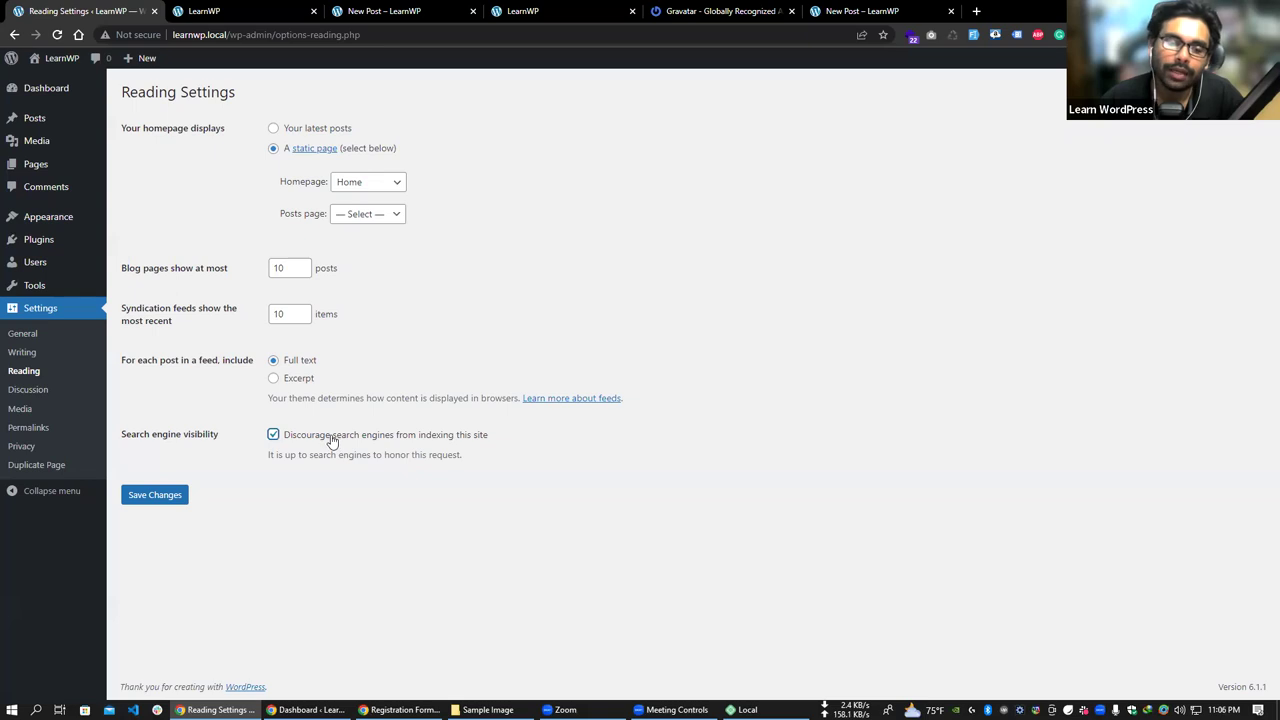
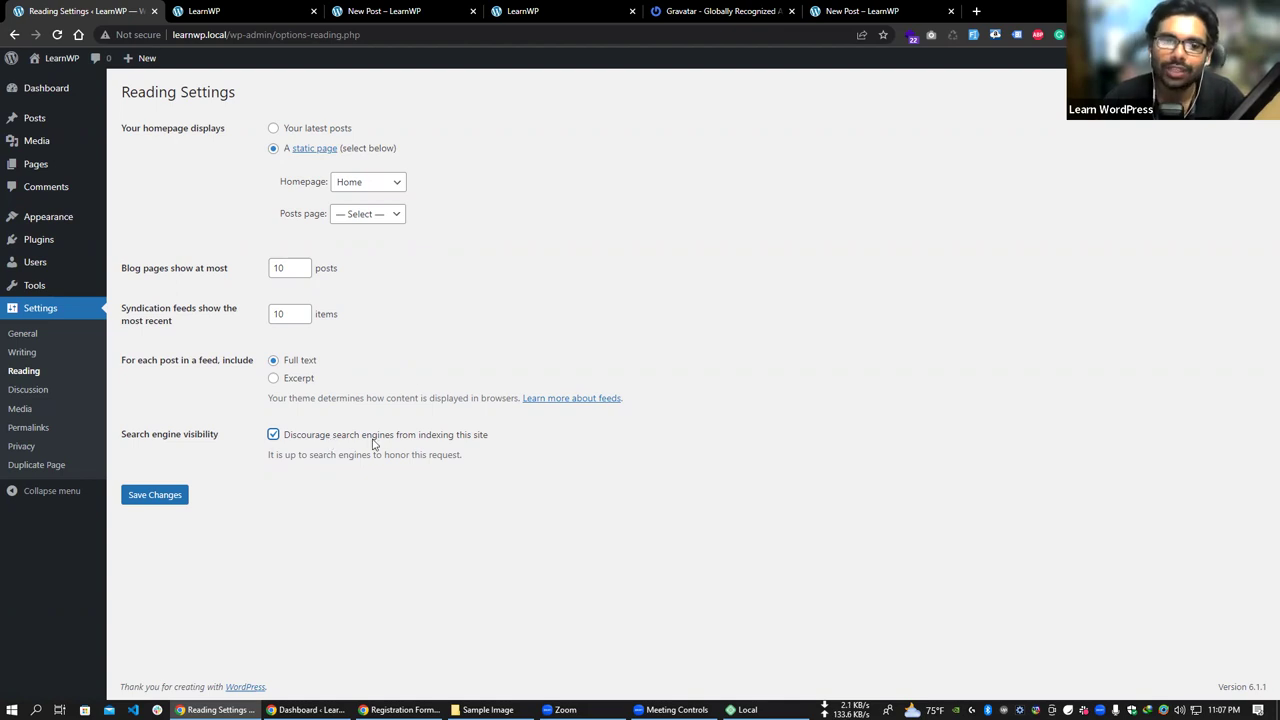
- Uncheck 'Discourage search engines from indexing this site' on the Reading settings
click(273, 435)
click(274, 436)
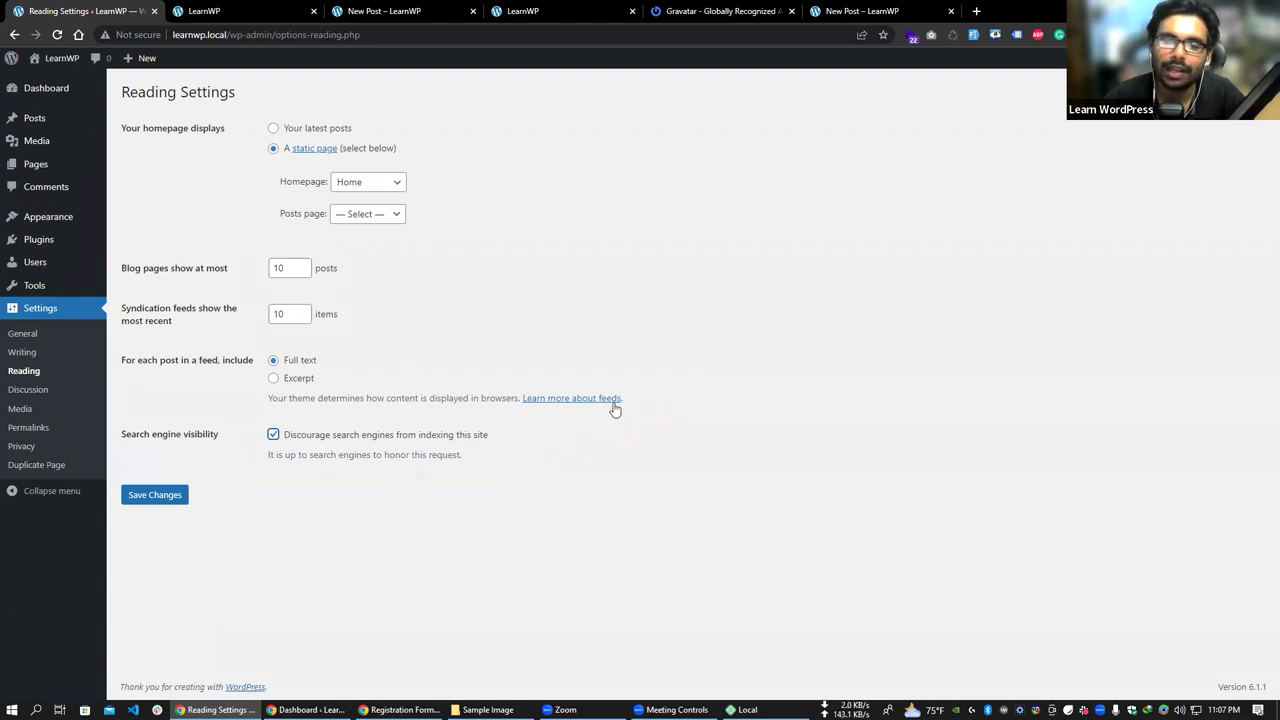
click(272, 439)
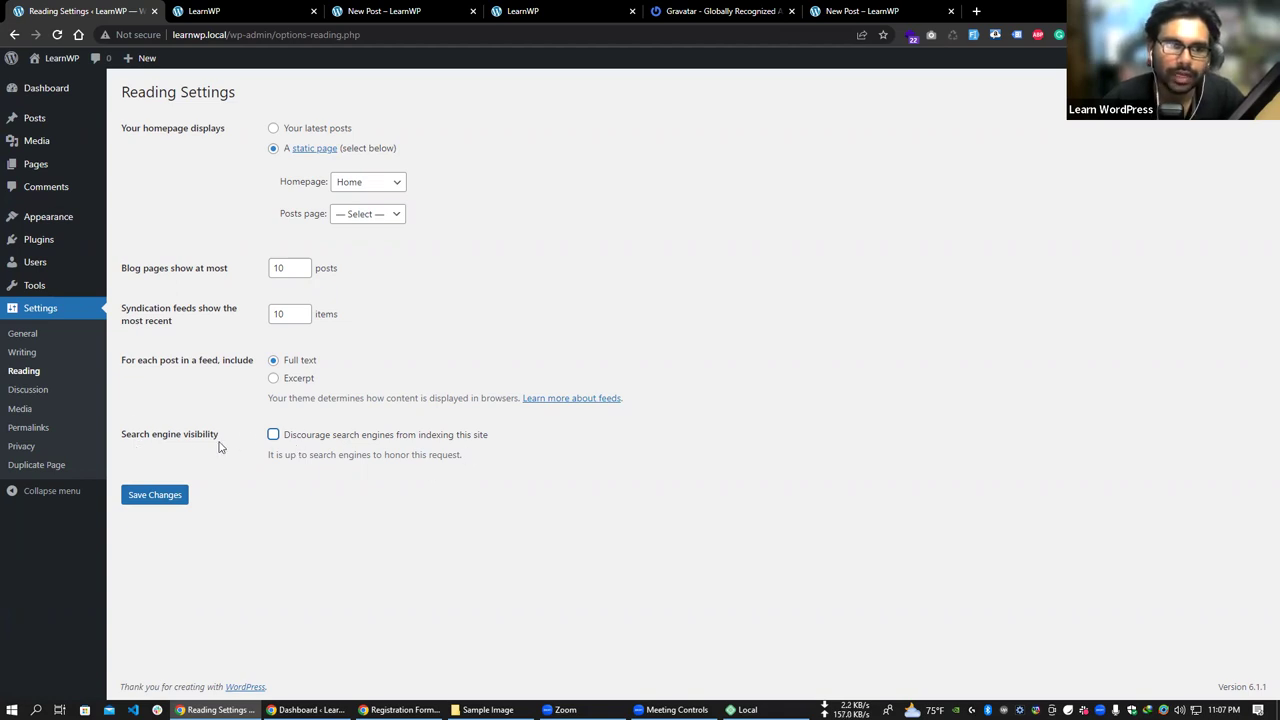
- Browse the Discussion settings and the Comment Moderation box, then move on to Media settings
click(35, 399)
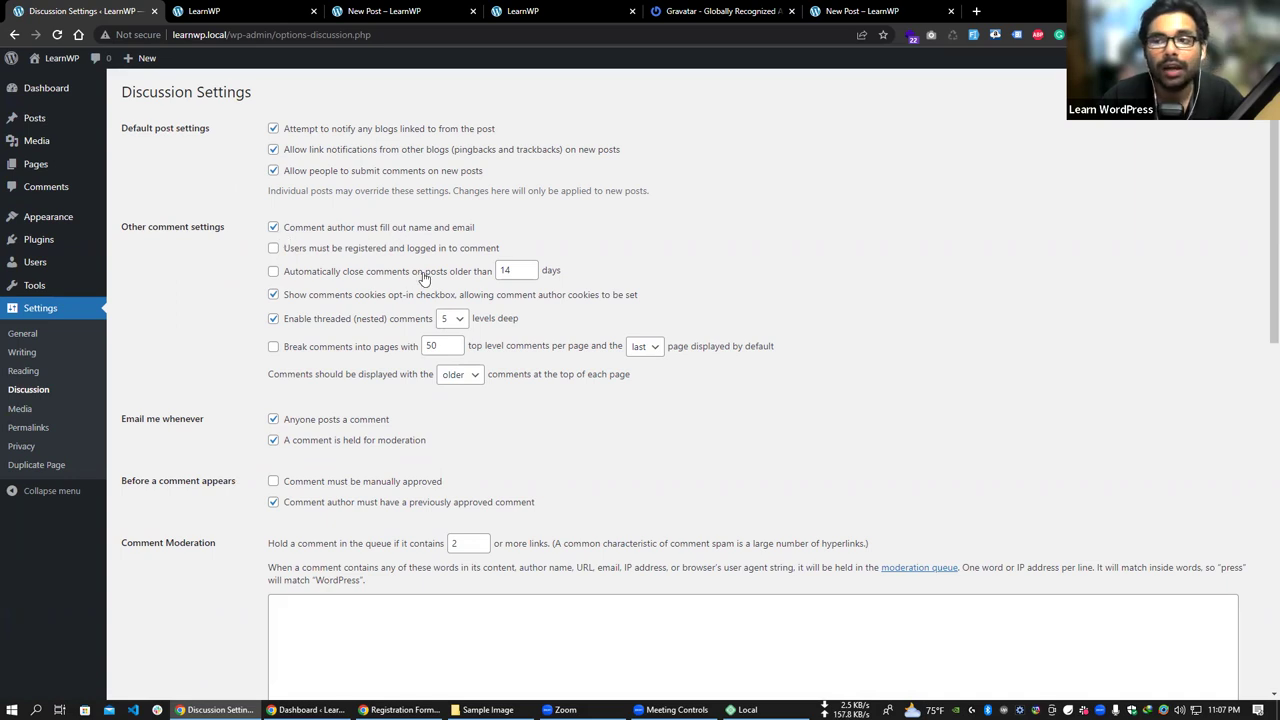
scroll(465, 338, down, 5)
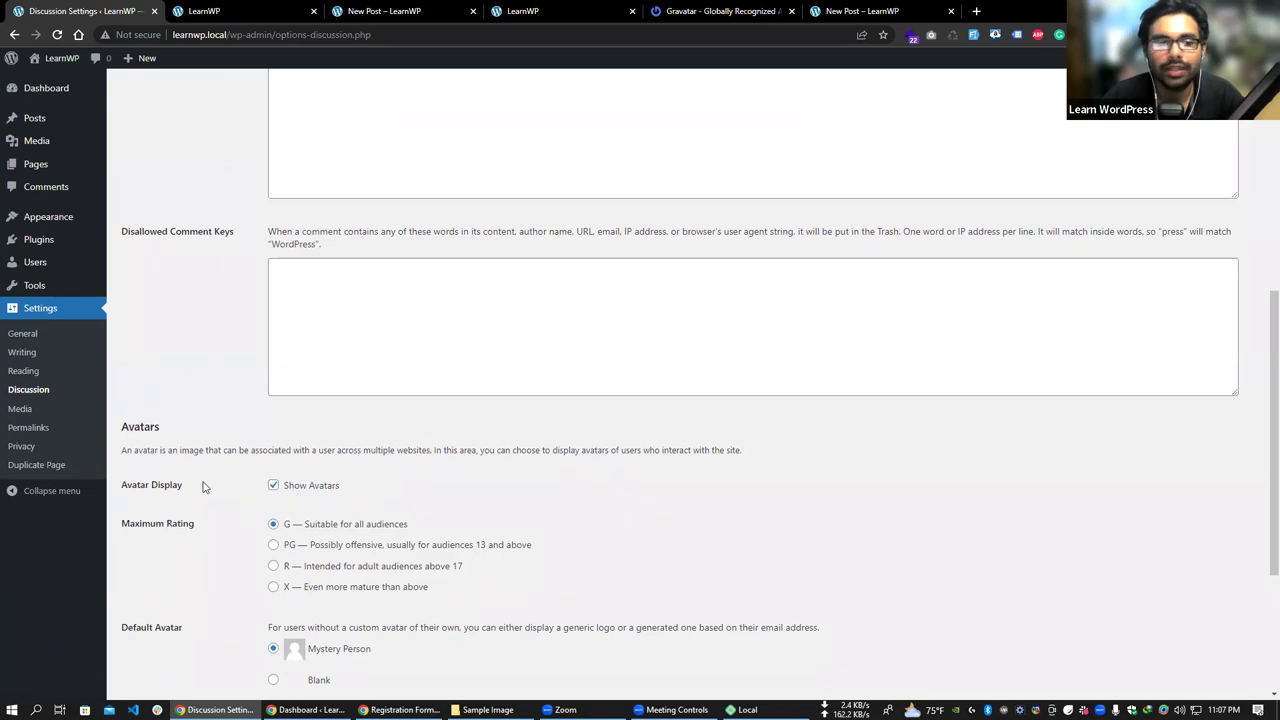
scroll(205, 487, up, 3)
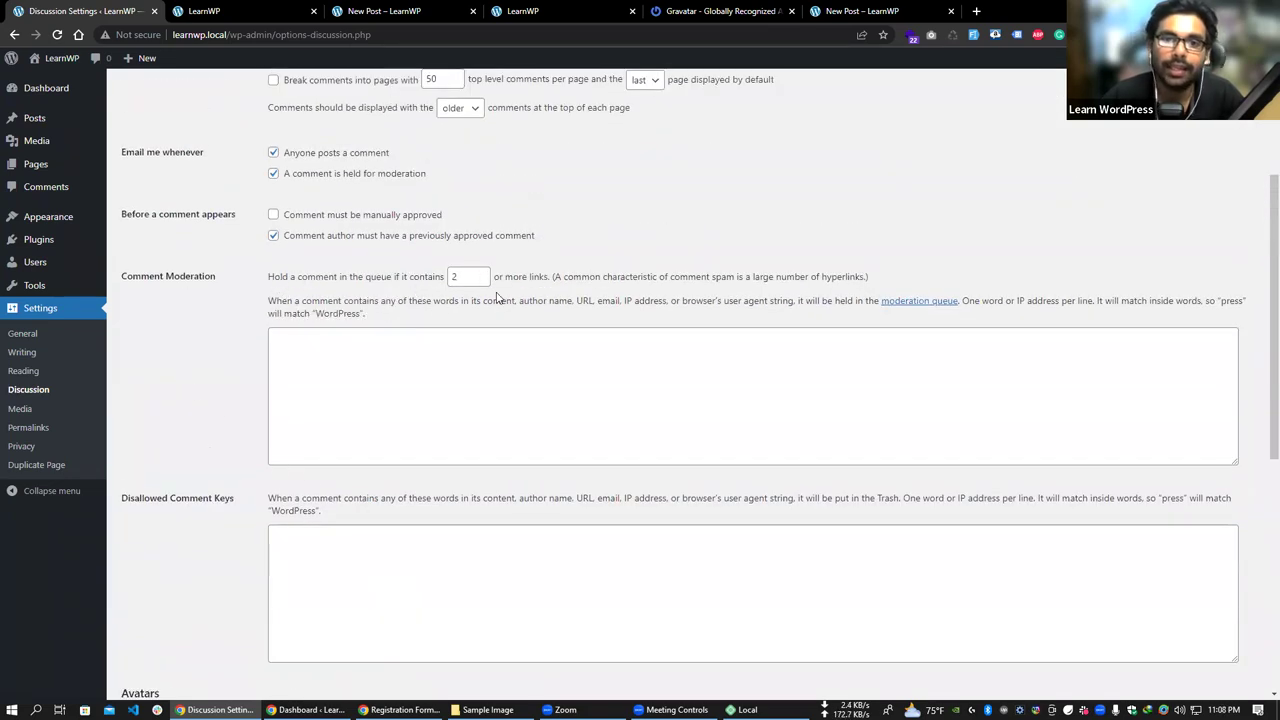
click(406, 390)
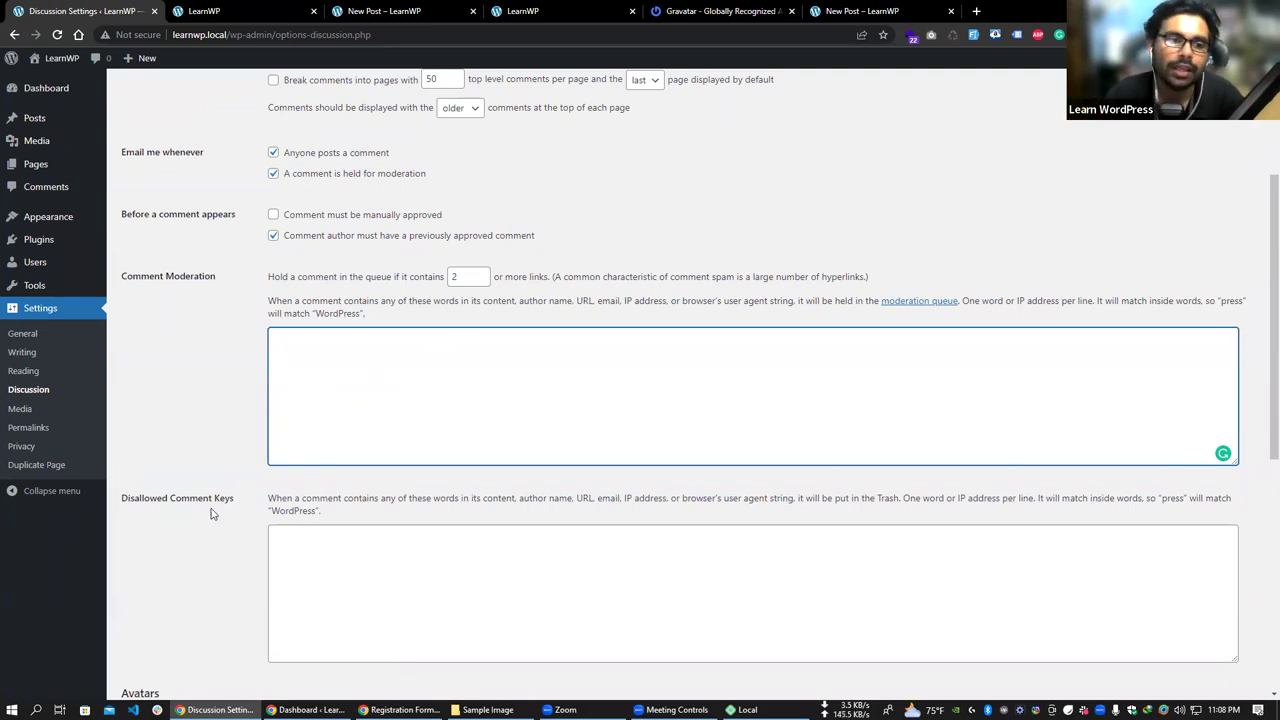
scroll(234, 502, up, 3)
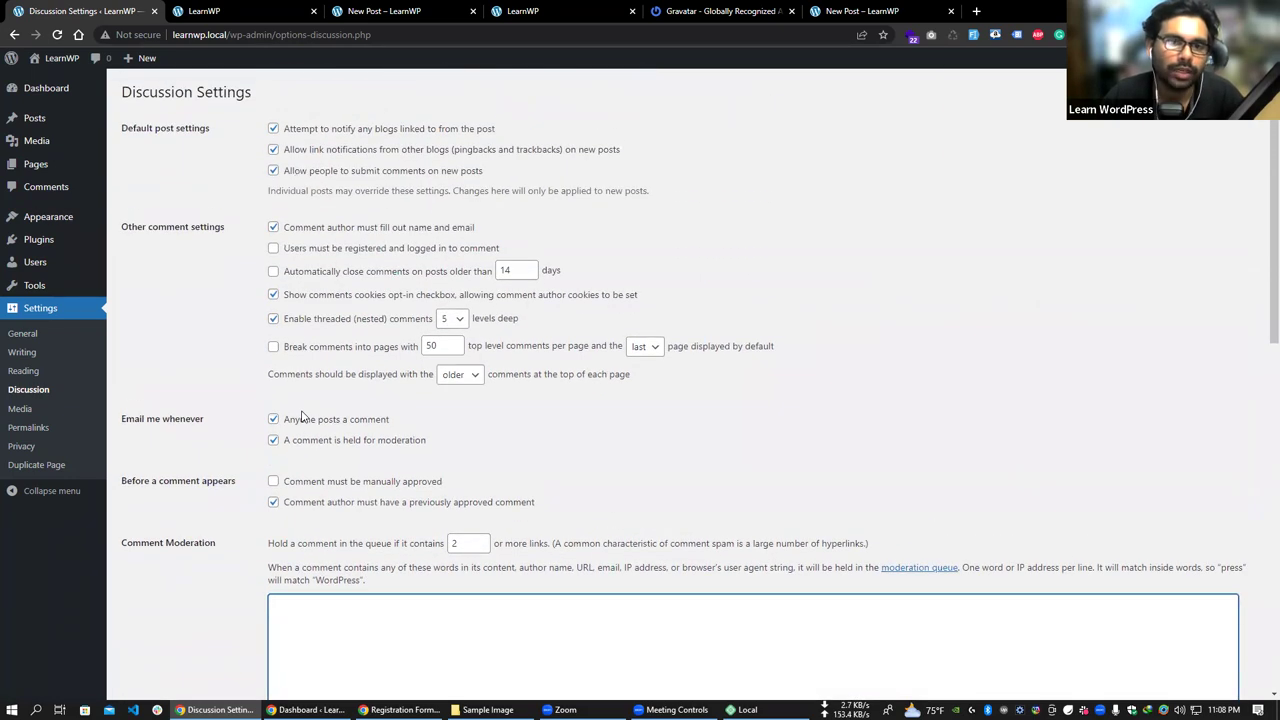
scroll(551, 528, down, 12)
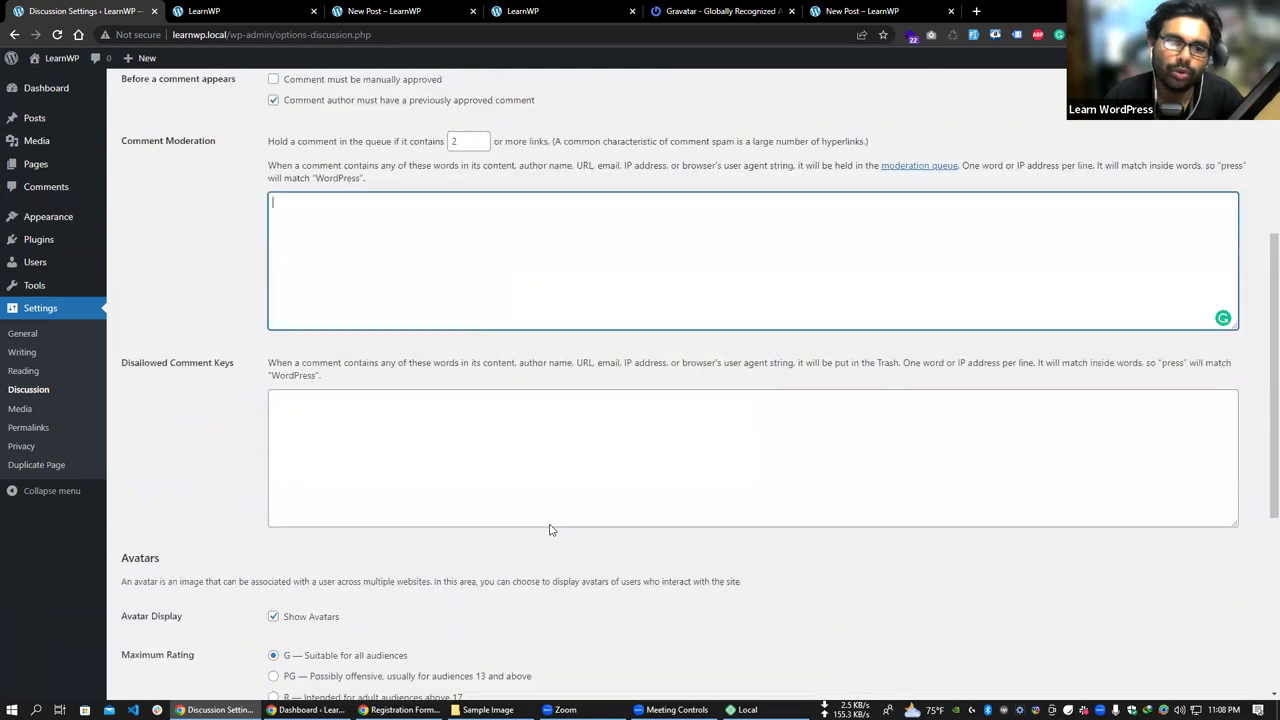
scroll(551, 603, up, 12)
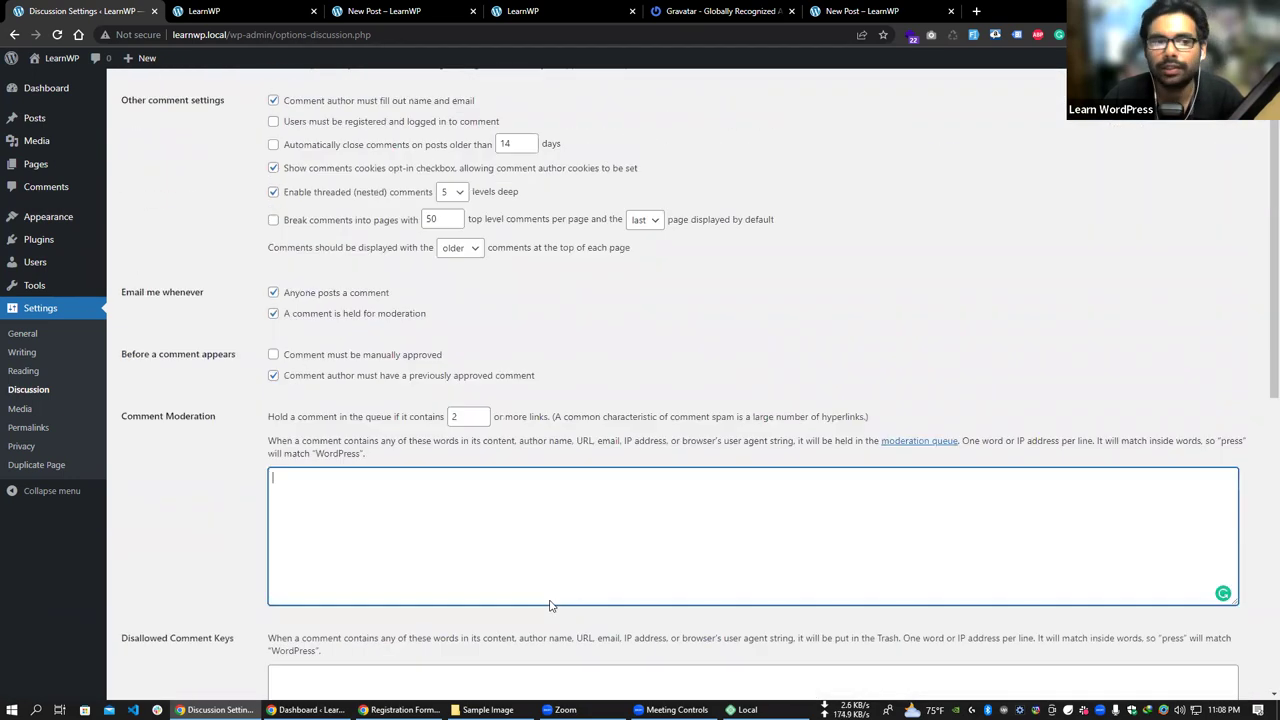
click(32, 410)
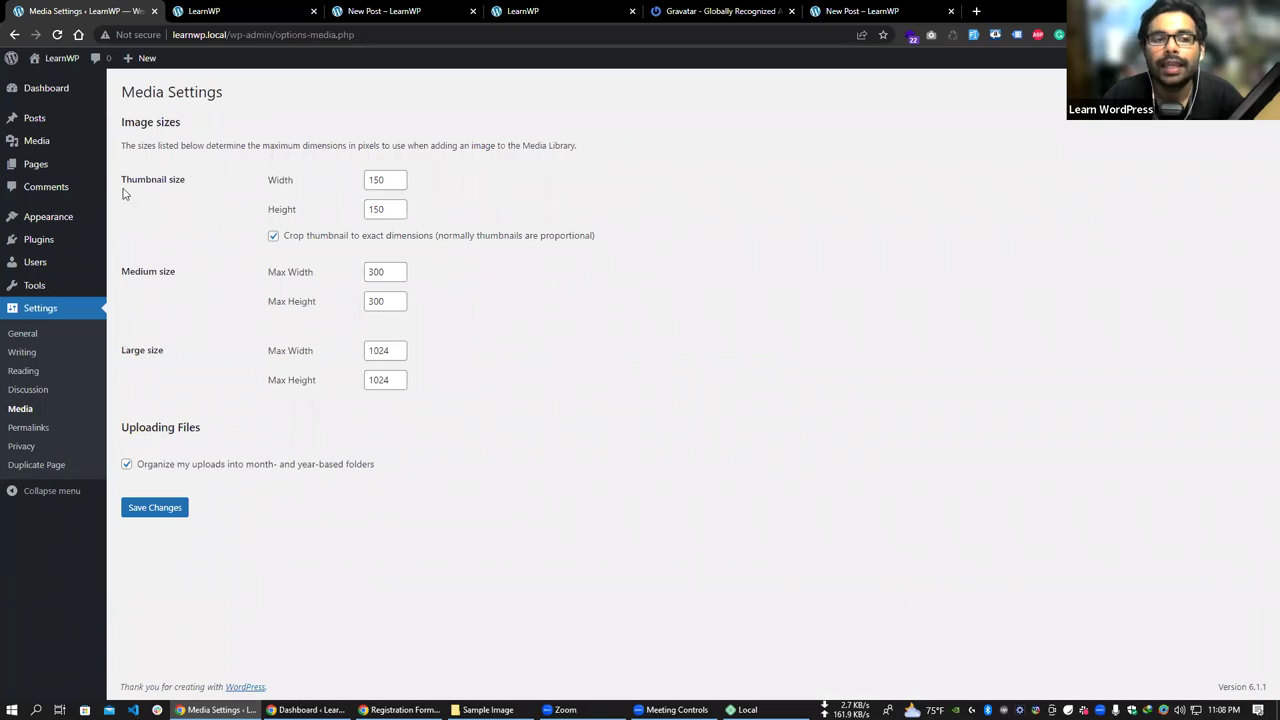
- Highlight the Thumbnail and Medium size labels on the Media Settings page
drag(124, 180, 188, 184)
double_click(140, 271)
click(145, 351)
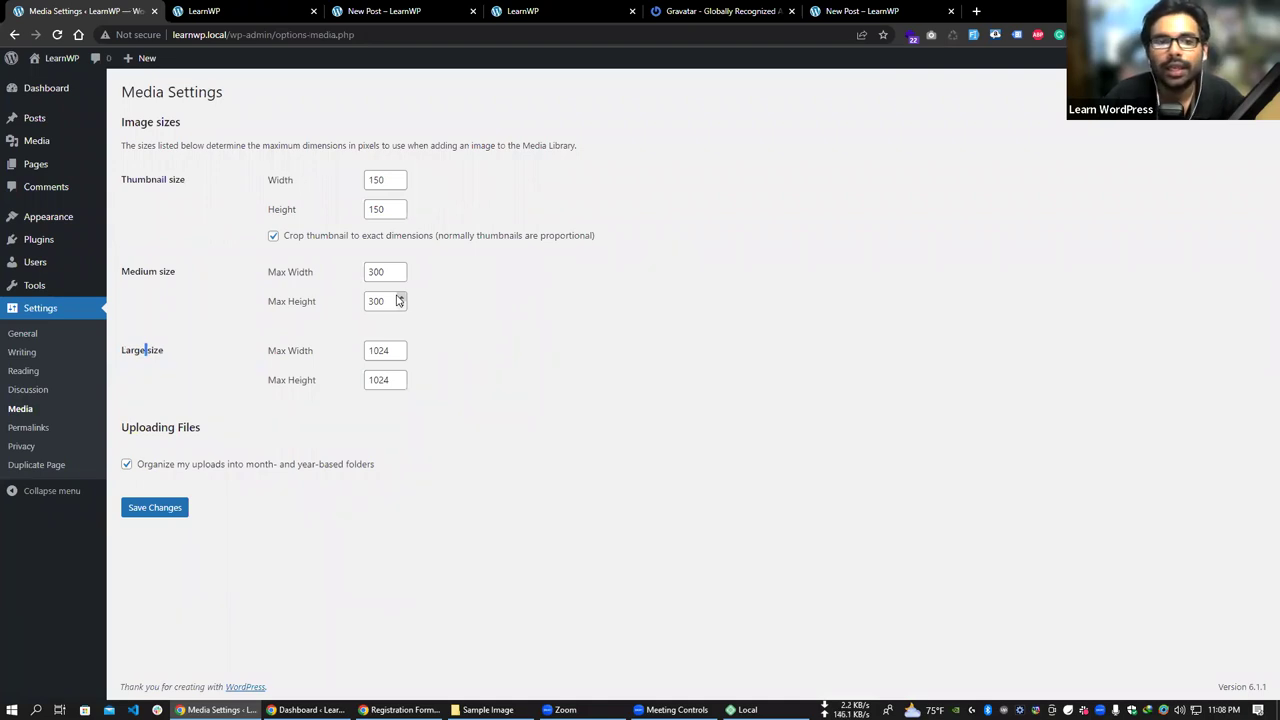
- Open All Posts in a new tab and view the New Post on the live site
click(204, 11)
click(85, 11)
mouse_move(60, 119)
right_click(156, 124)
click(190, 129)
click(1010, 11)
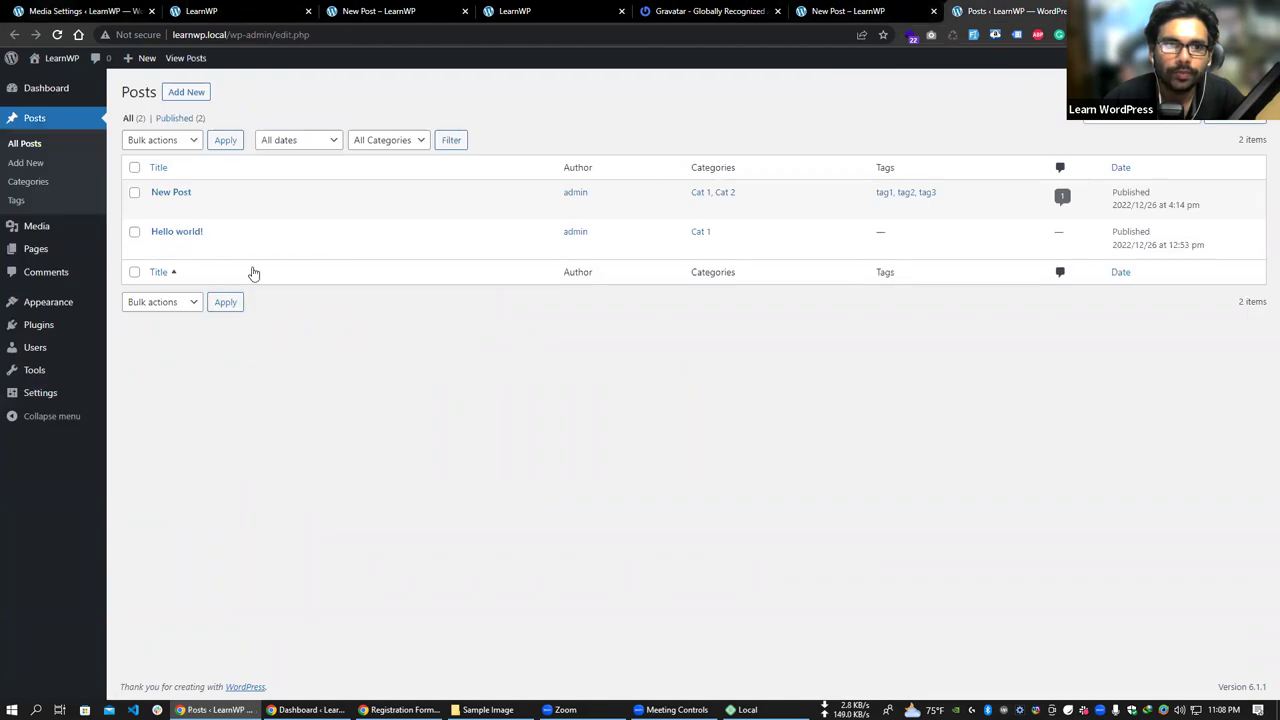
click(254, 208)
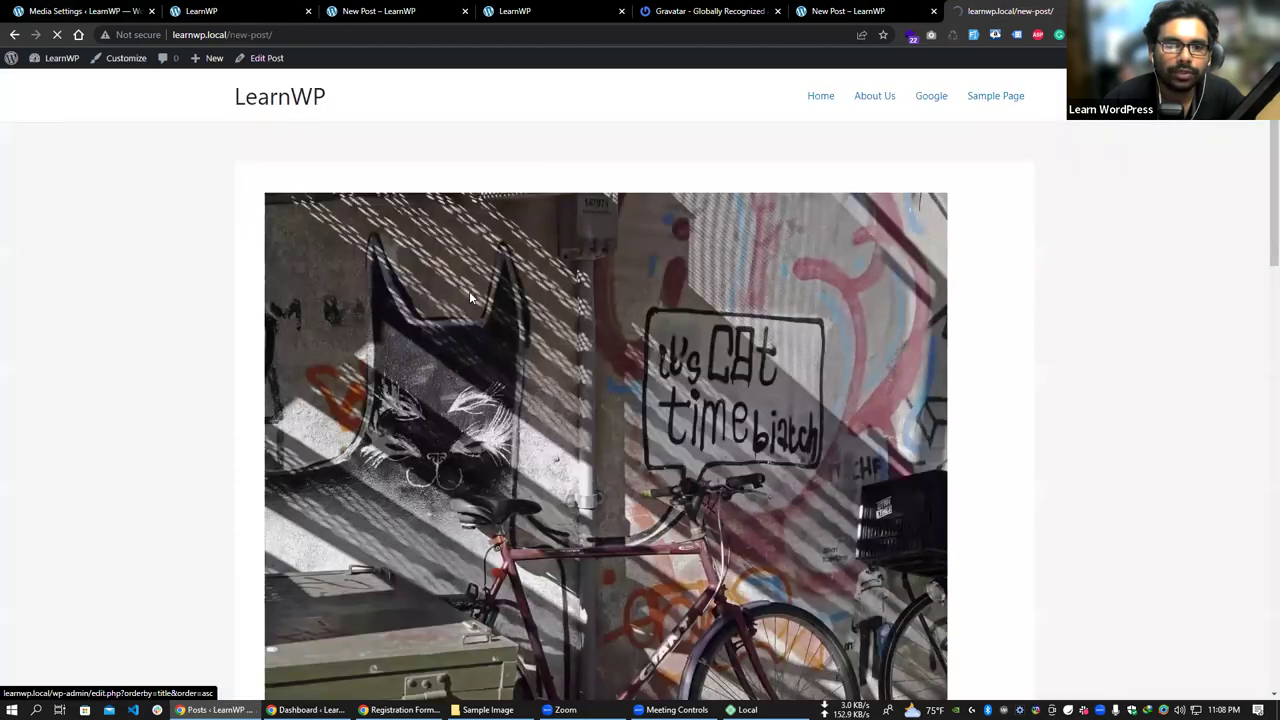
- Open the post's image in its own tab and highlight 1024x768 in its address
scroll(470, 296, down, 2)
right_click(472, 297)
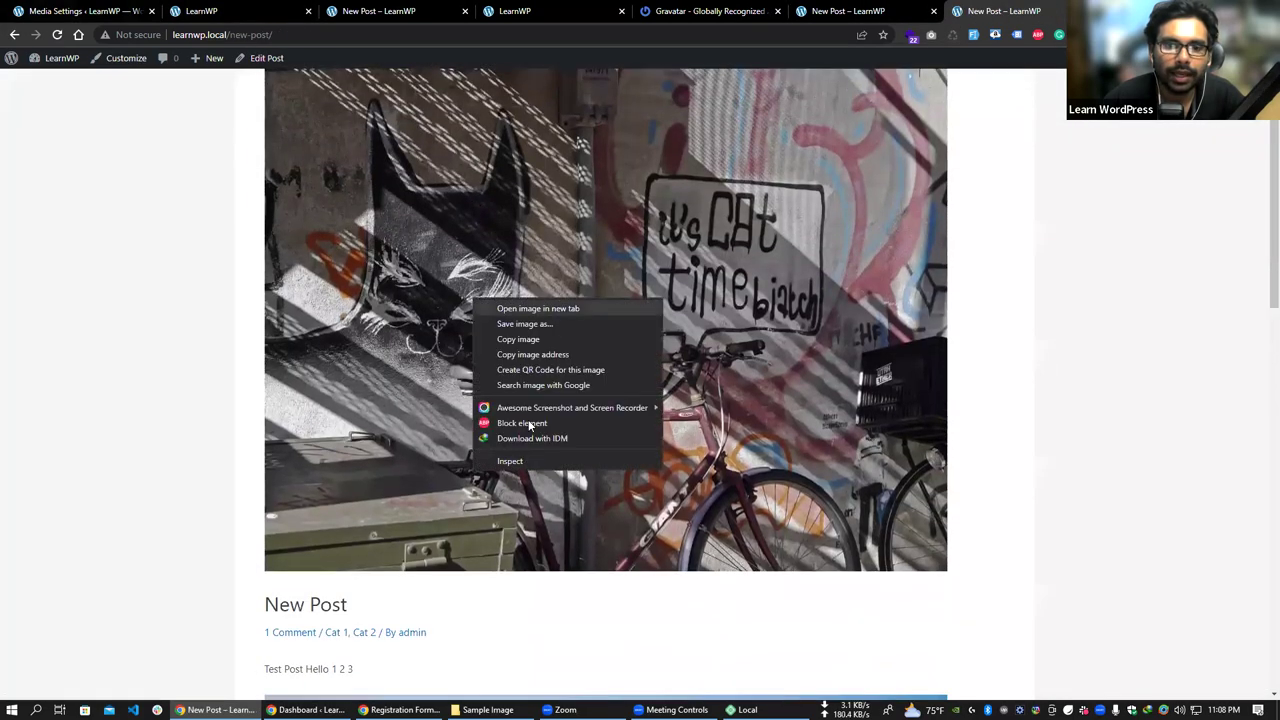
click(538, 308)
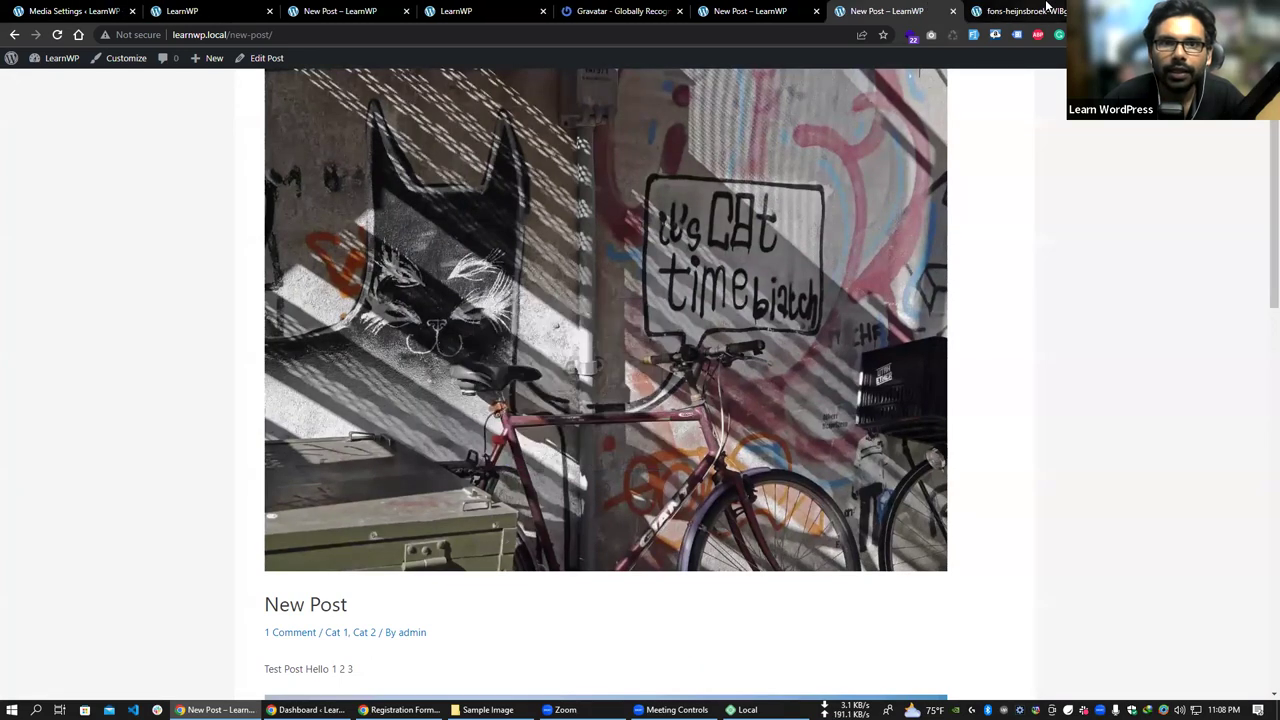
key(ctrl+Tab)
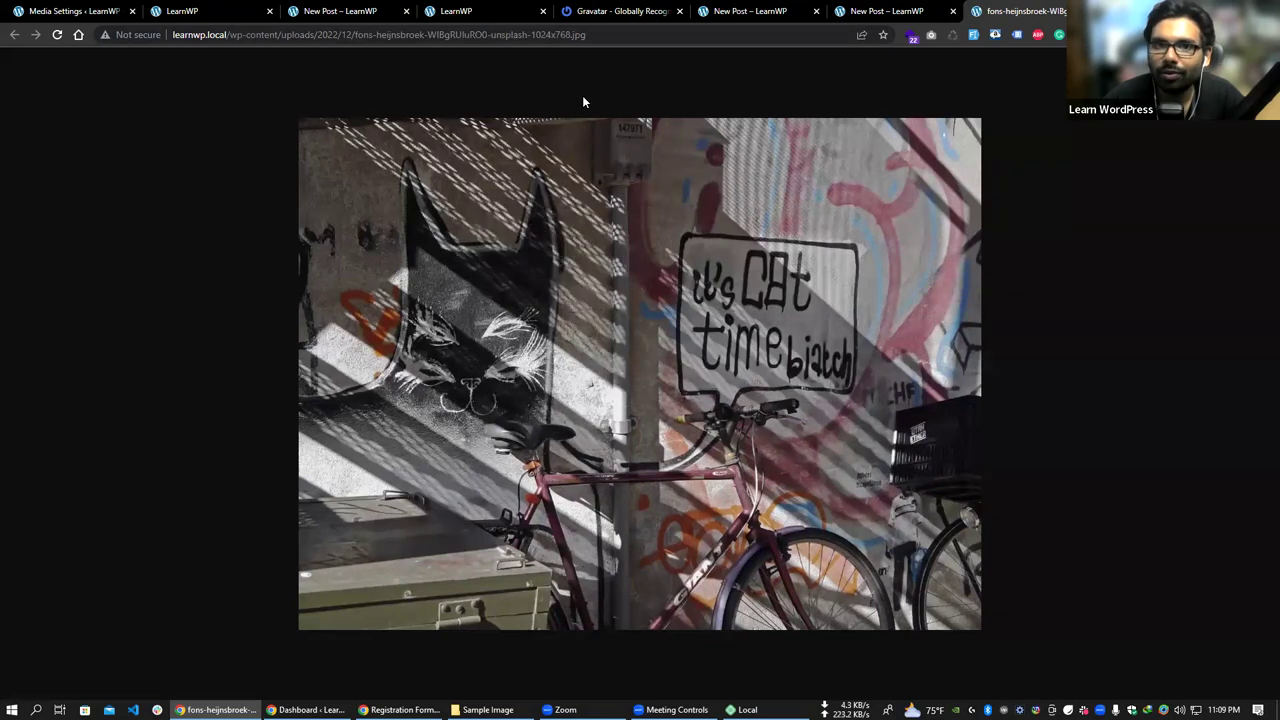
double_click(537, 34)
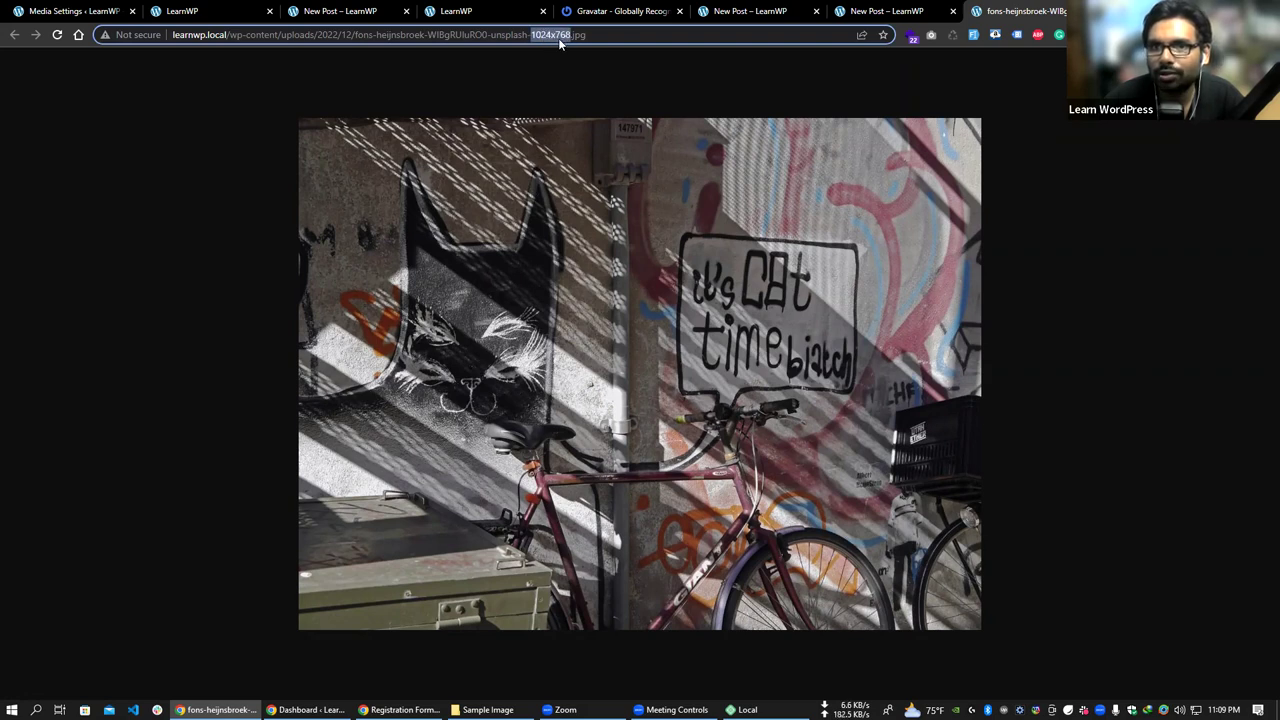
- Compare the Media settings, the 1024x768 image tab and the New Post page
click(752, 10)
click(395, 10)
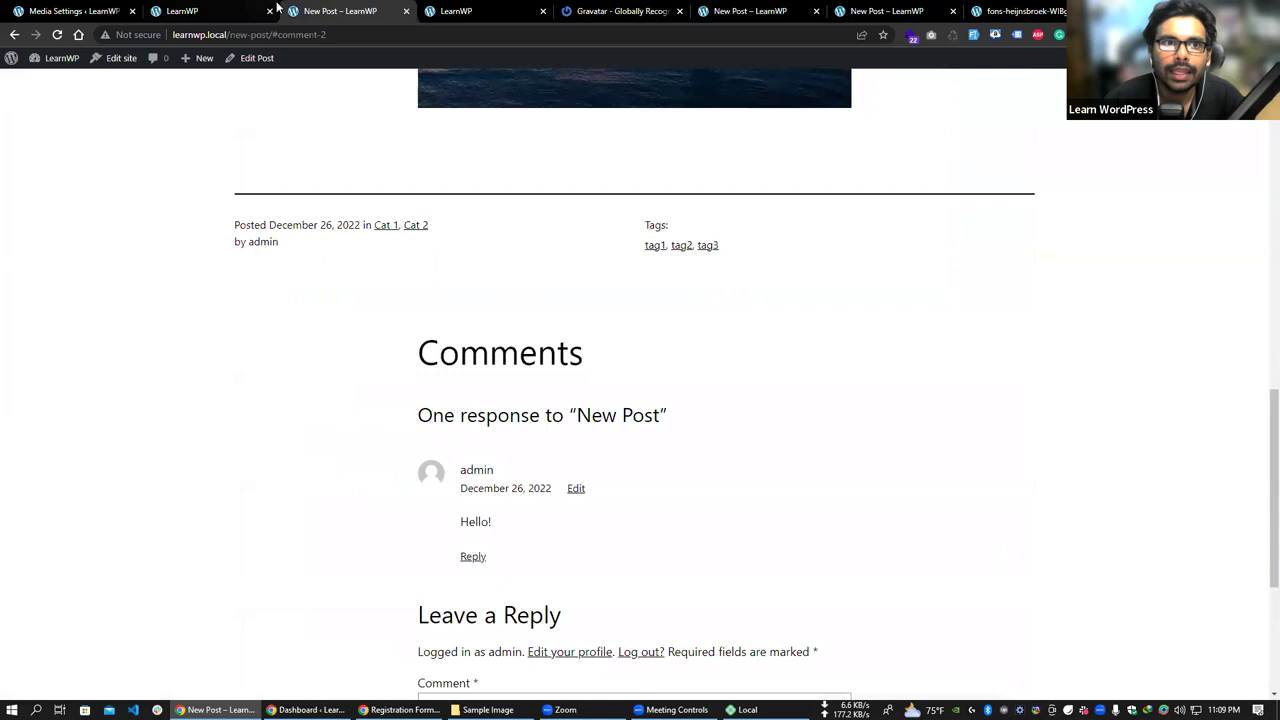
click(220, 10)
click(80, 10)
mouse_move(60, 118)
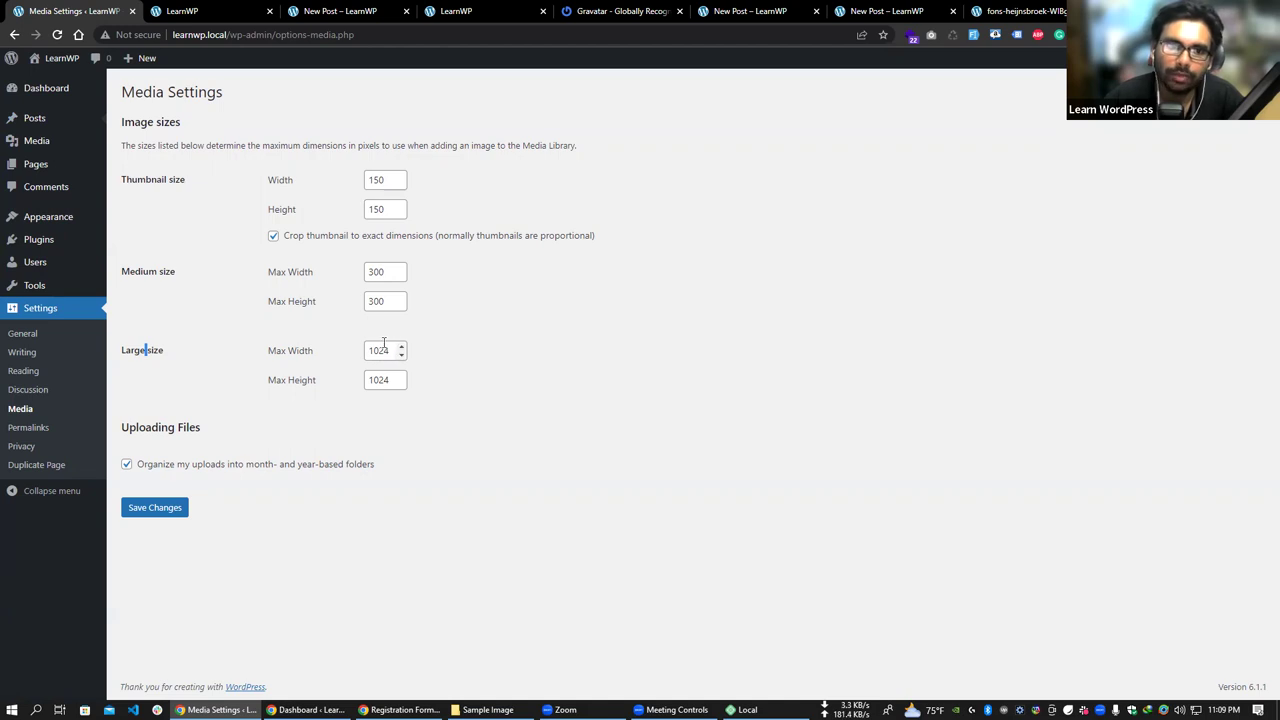
click(1019, 8)
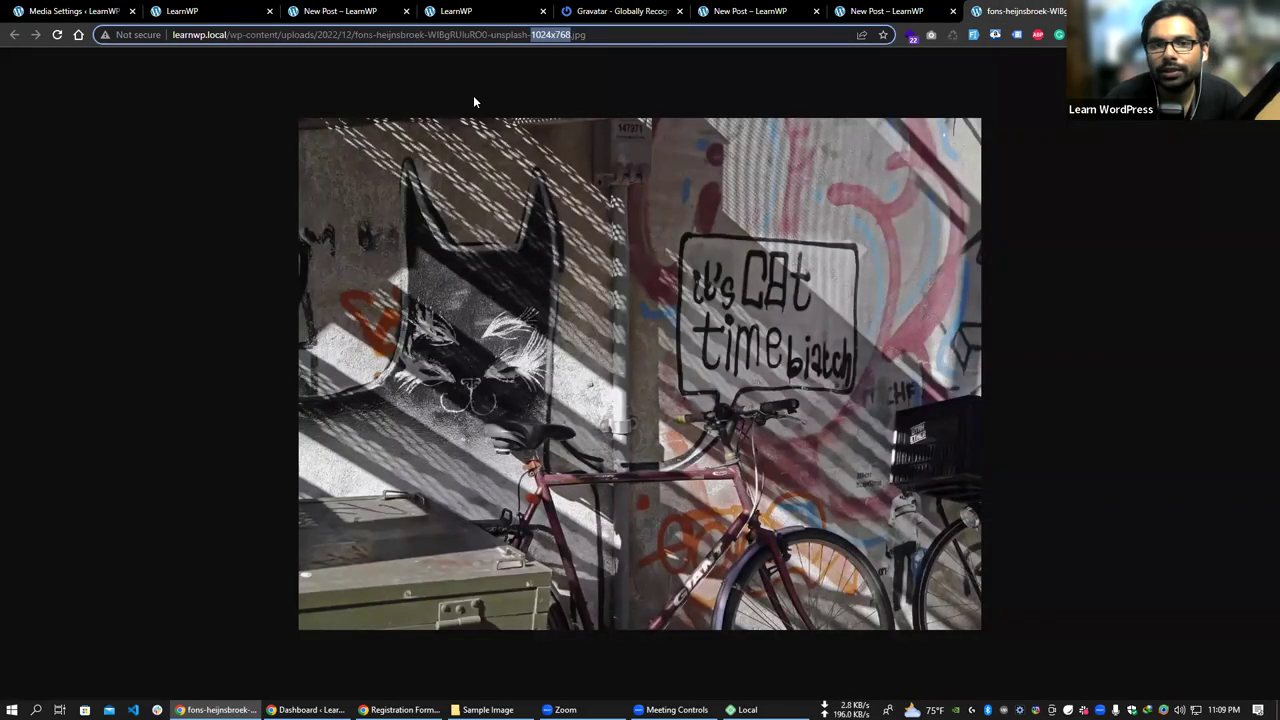
key(ctrl+shift+Tab)
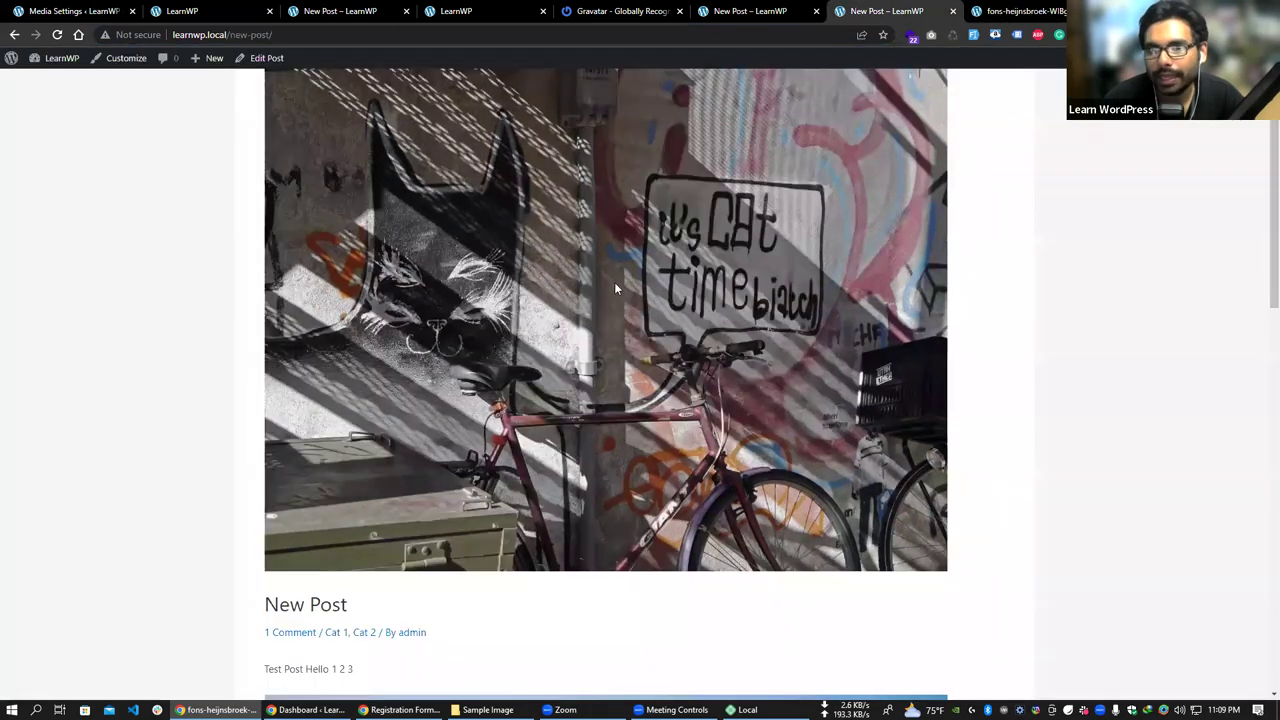
scroll(614, 287, up, 1)
drag(570, 272, 602, 296)
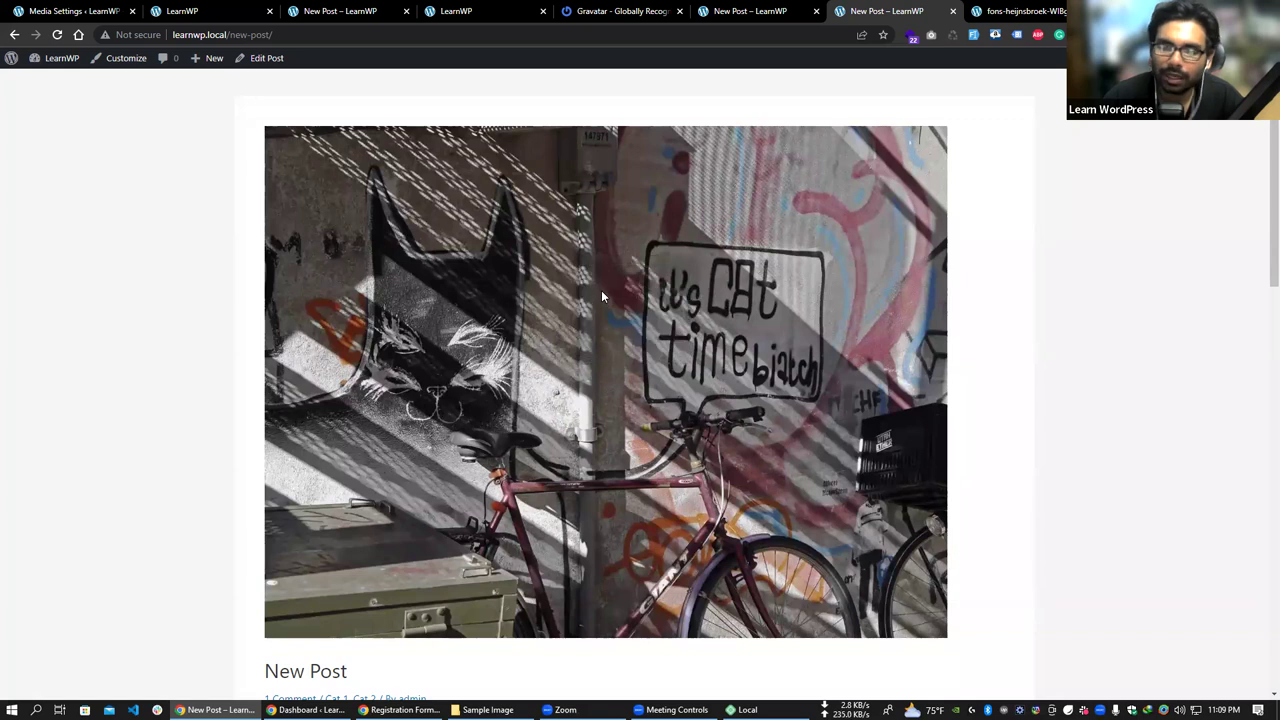
scroll(434, 247, down, 1)
scroll(434, 247, up, 1)
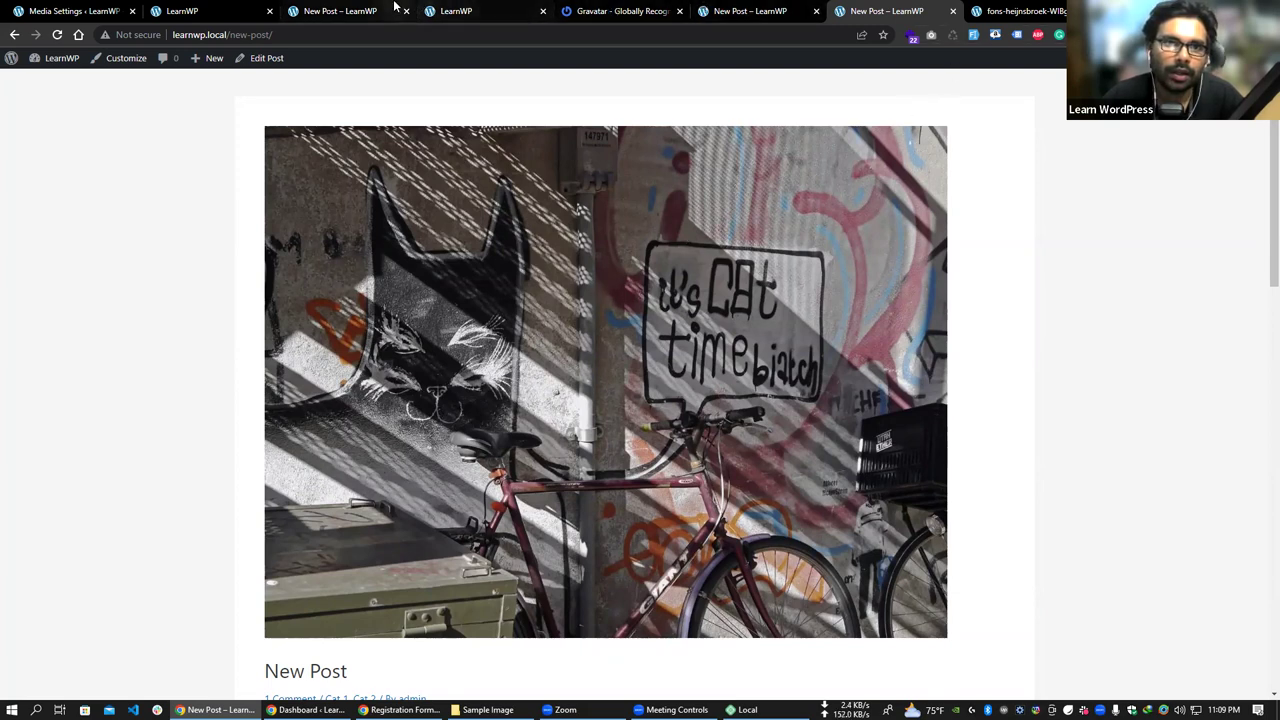
click(63, 12)
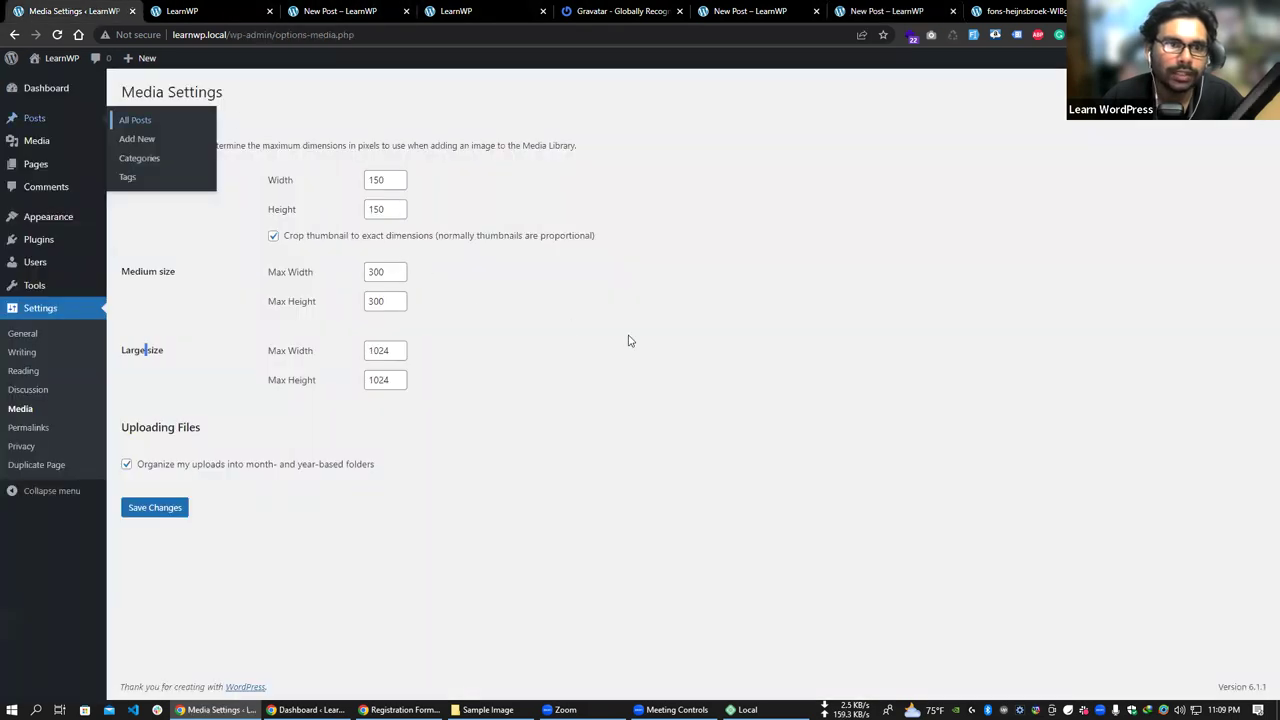
drag(122, 180, 185, 179)
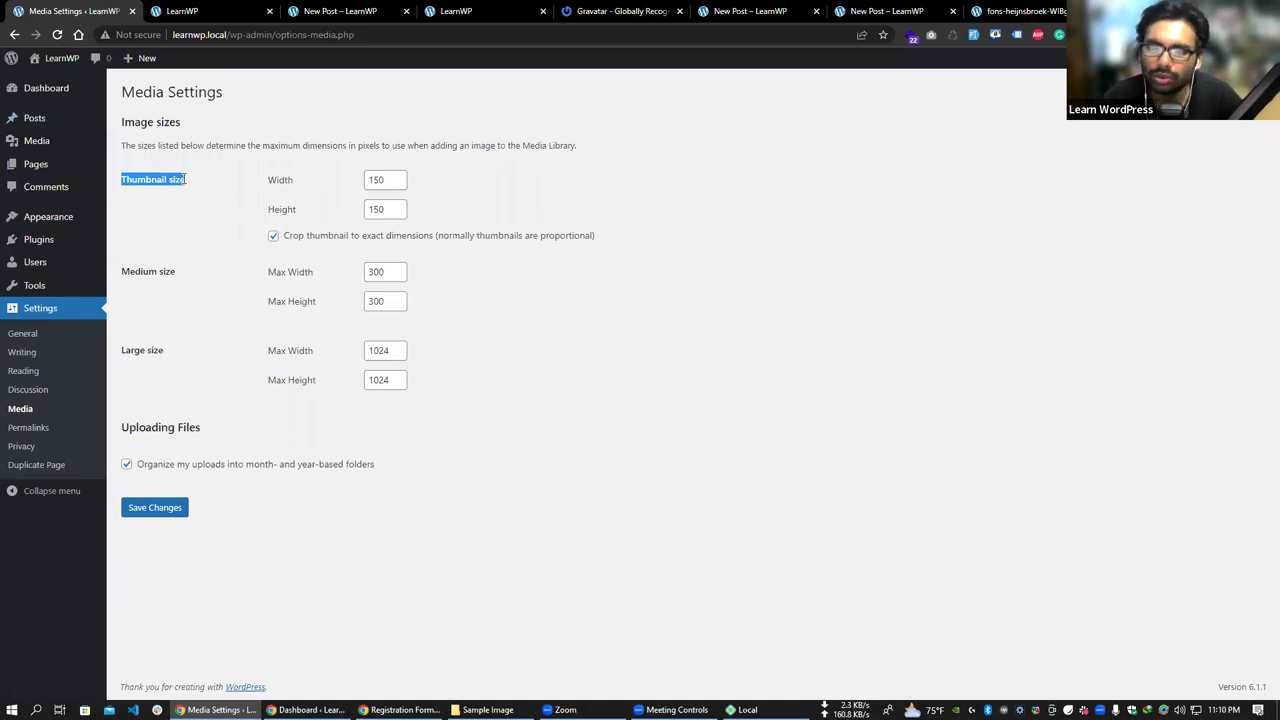
drag(121, 271, 176, 271)
click(134, 351)
drag(121, 351, 172, 350)
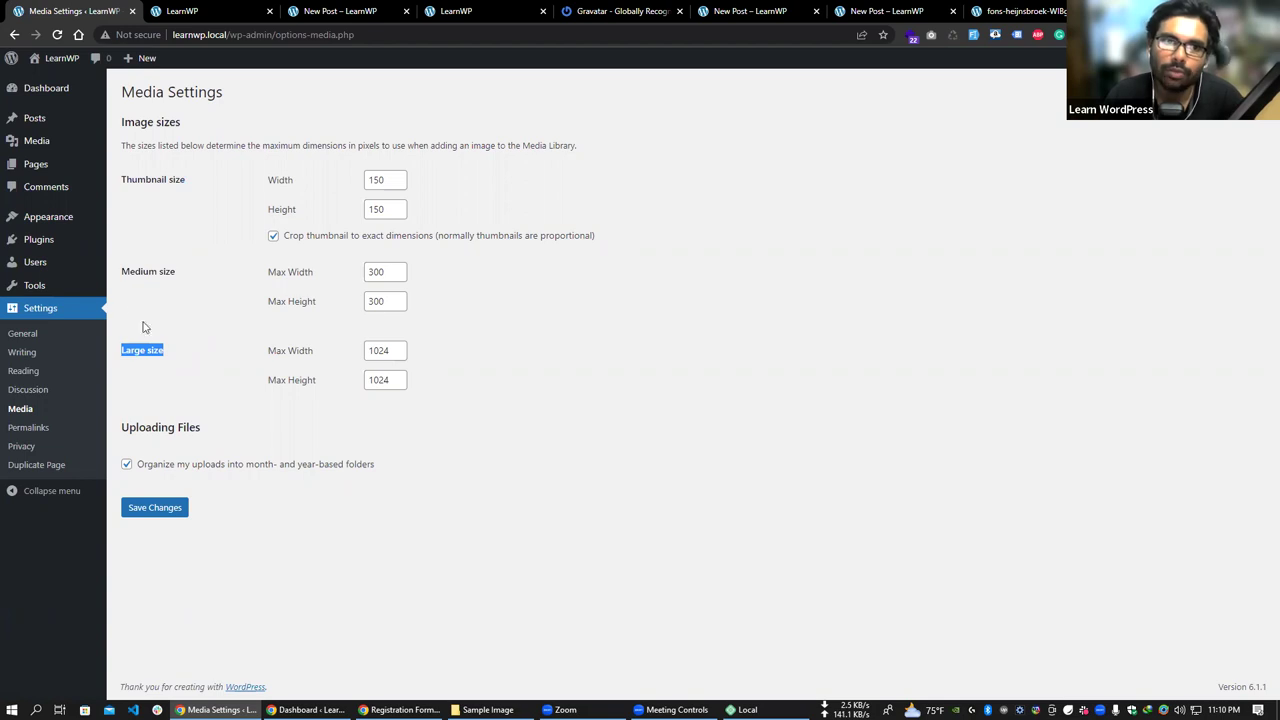
double_click(145, 270)
double_click(165, 271)
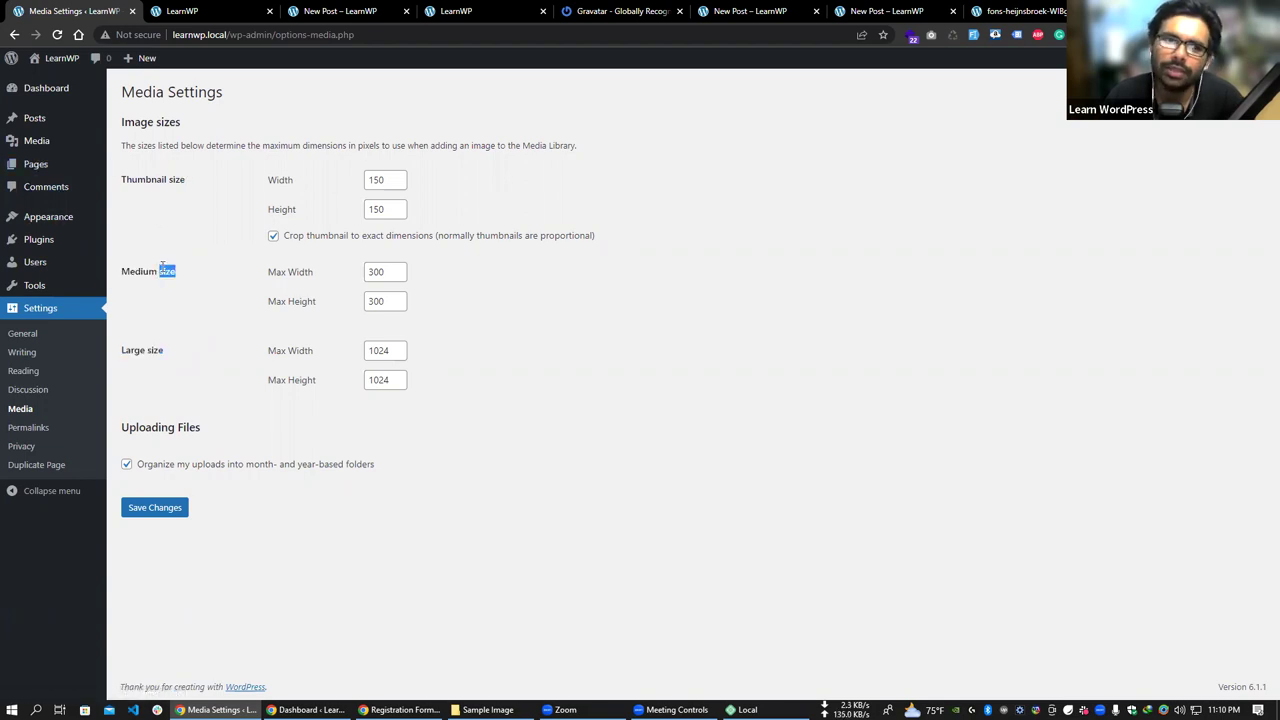
double_click(155, 351)
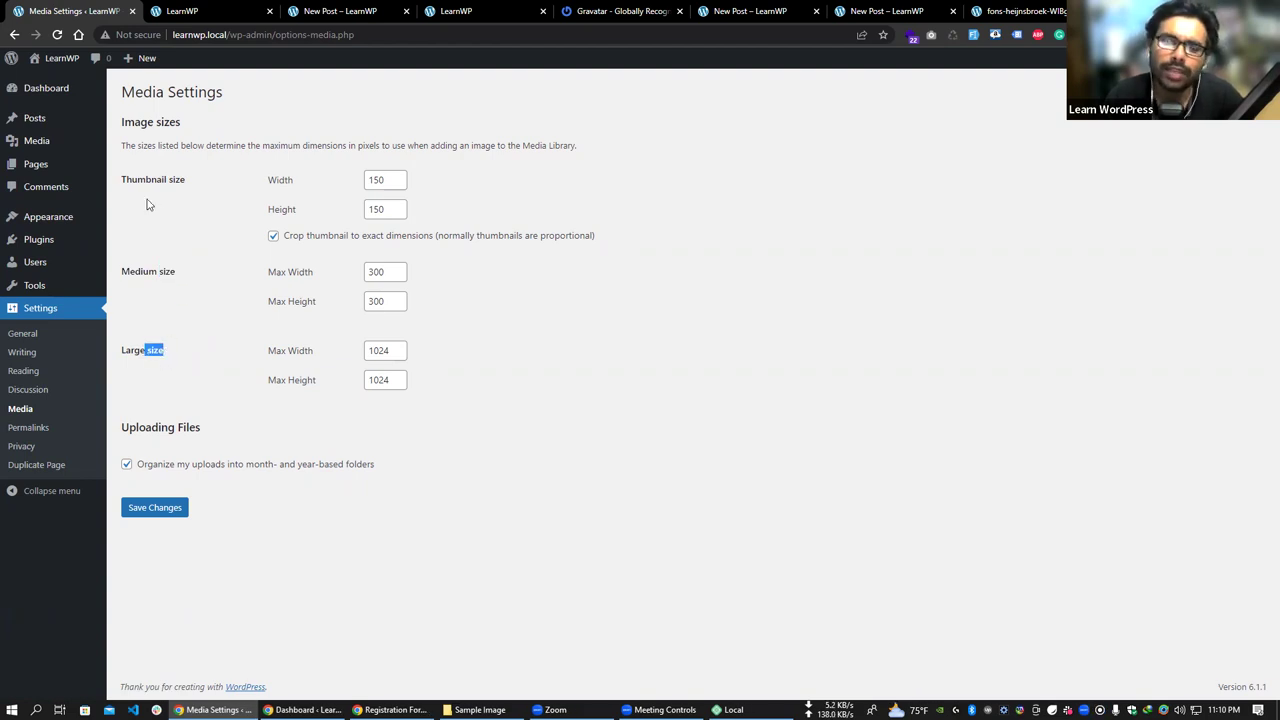
drag(137, 178, 166, 314)
double_click(155, 350)
click(170, 312)
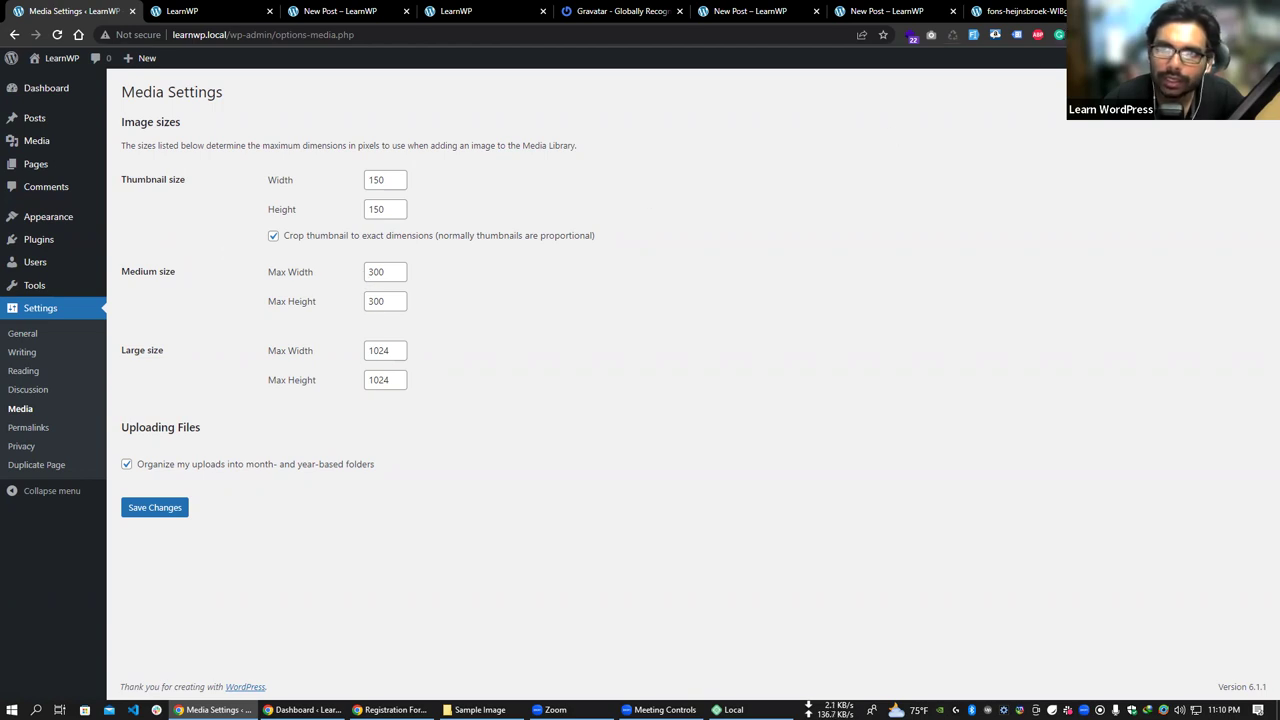
key(ctrl+shift+r)
- Measure an area with the ruler, highlight the Thumbnail label and width 150, then go to Permalinks
drag(541, 286, 579, 321)
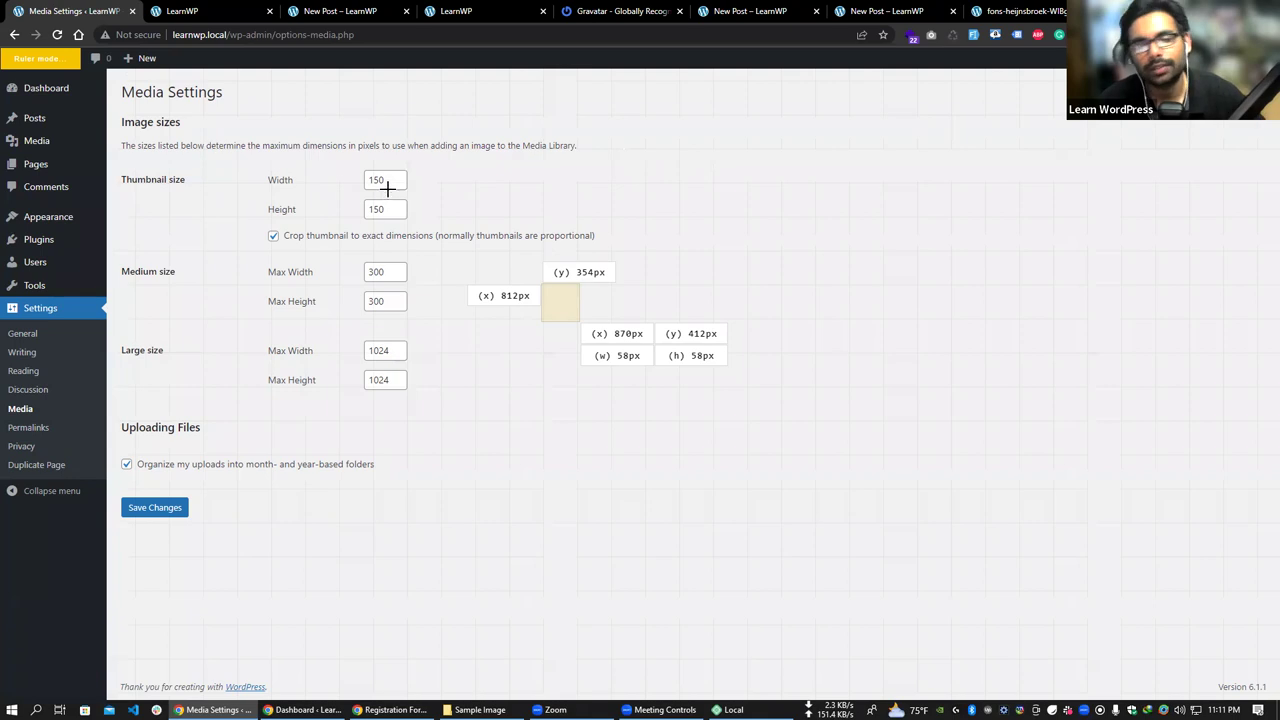
key(Escape)
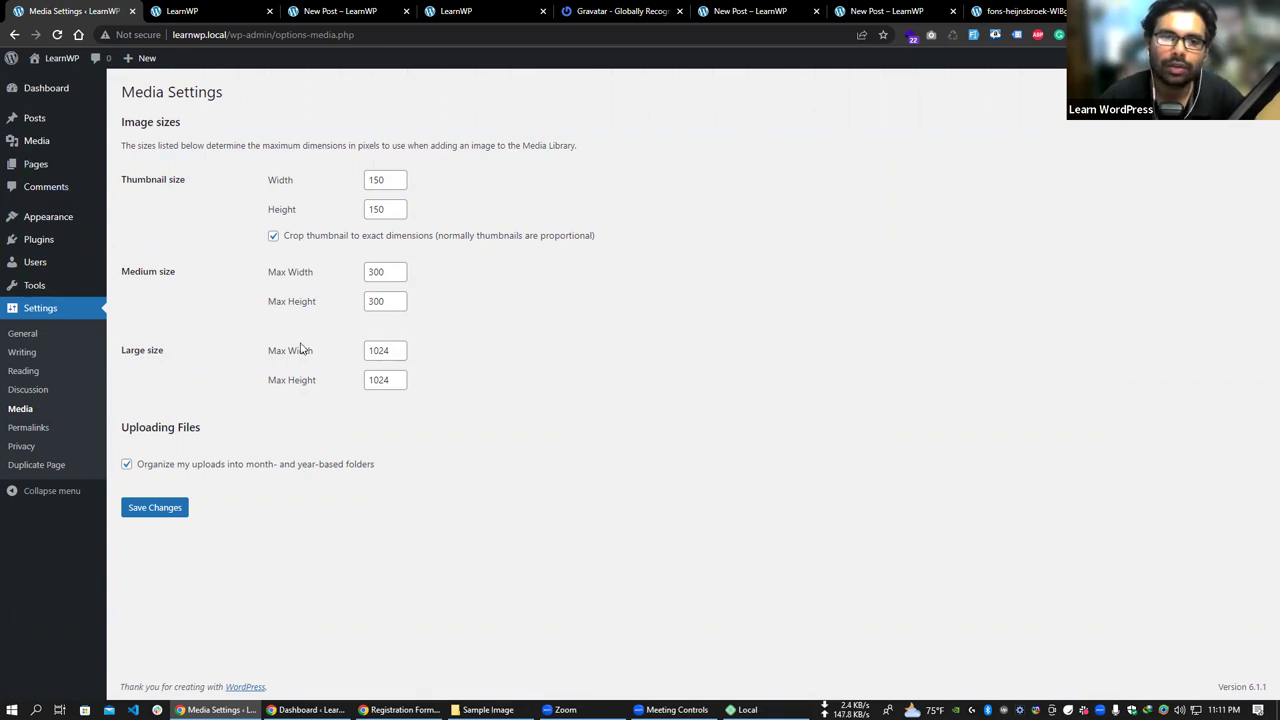
drag(122, 182, 289, 193)
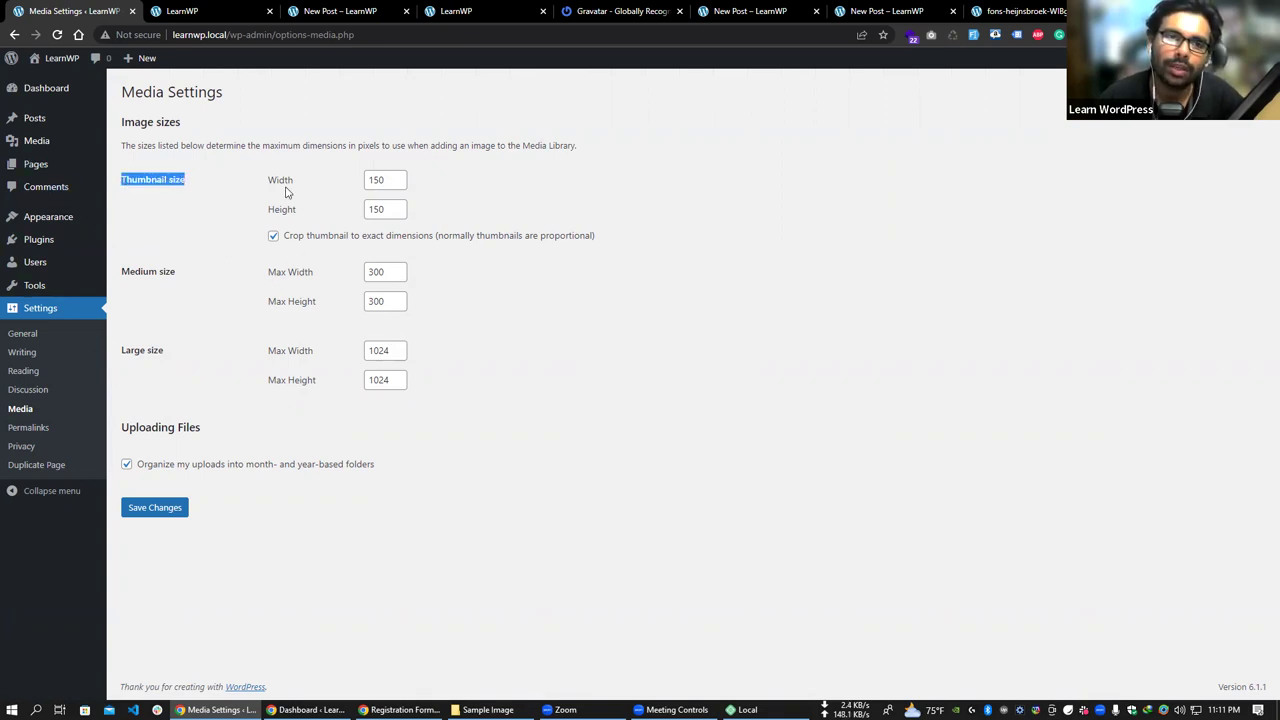
double_click(377, 180)
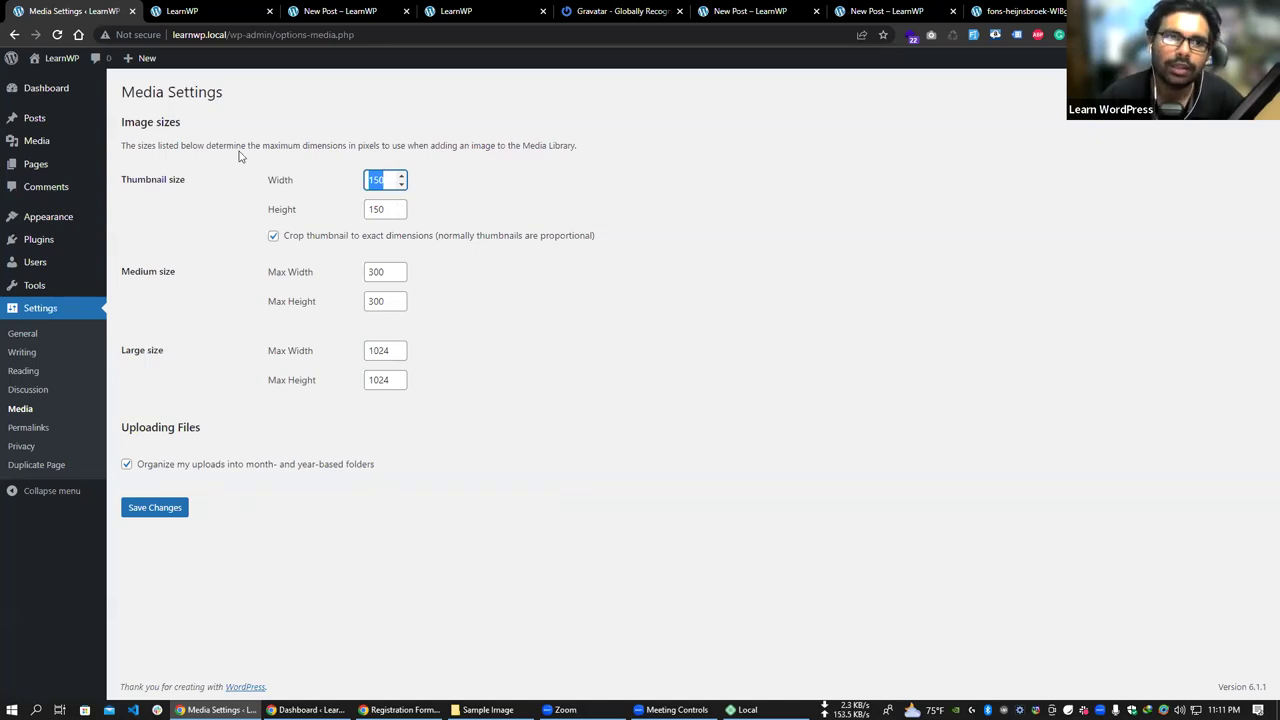
click(50, 431)
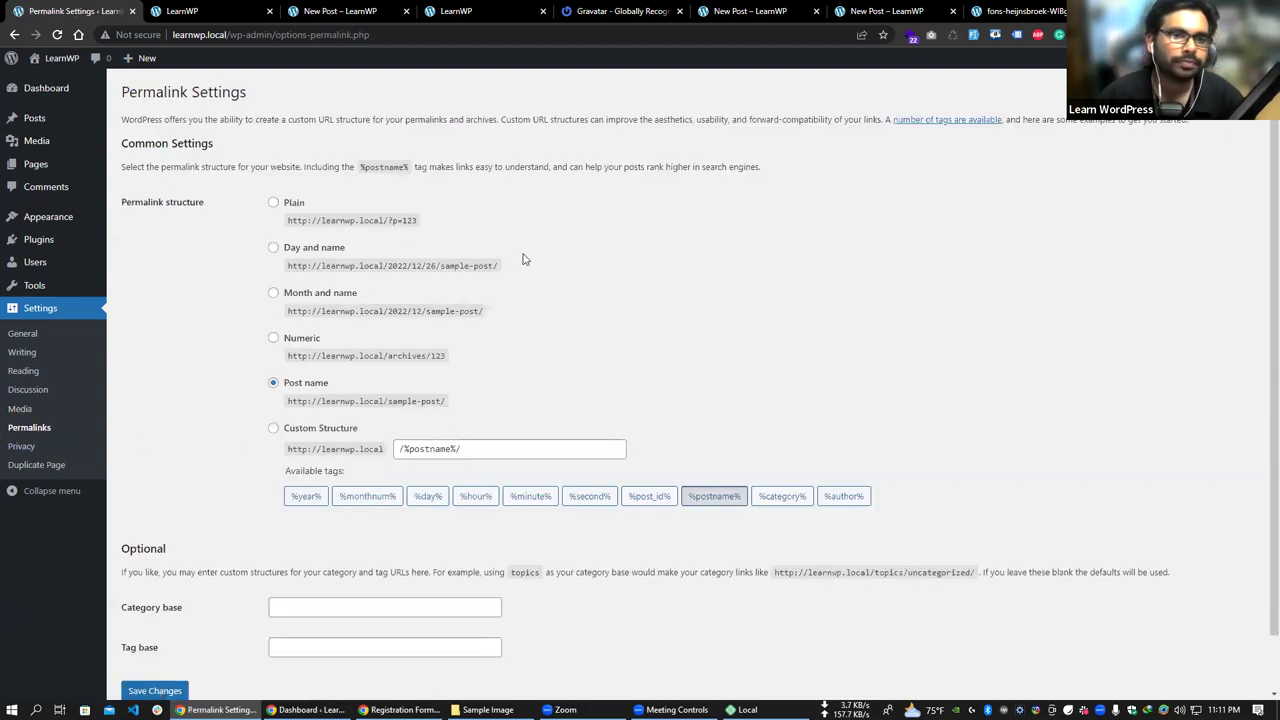
- From All Posts, view the New Post on the site and highlight its domain
mouse_move(46, 122)
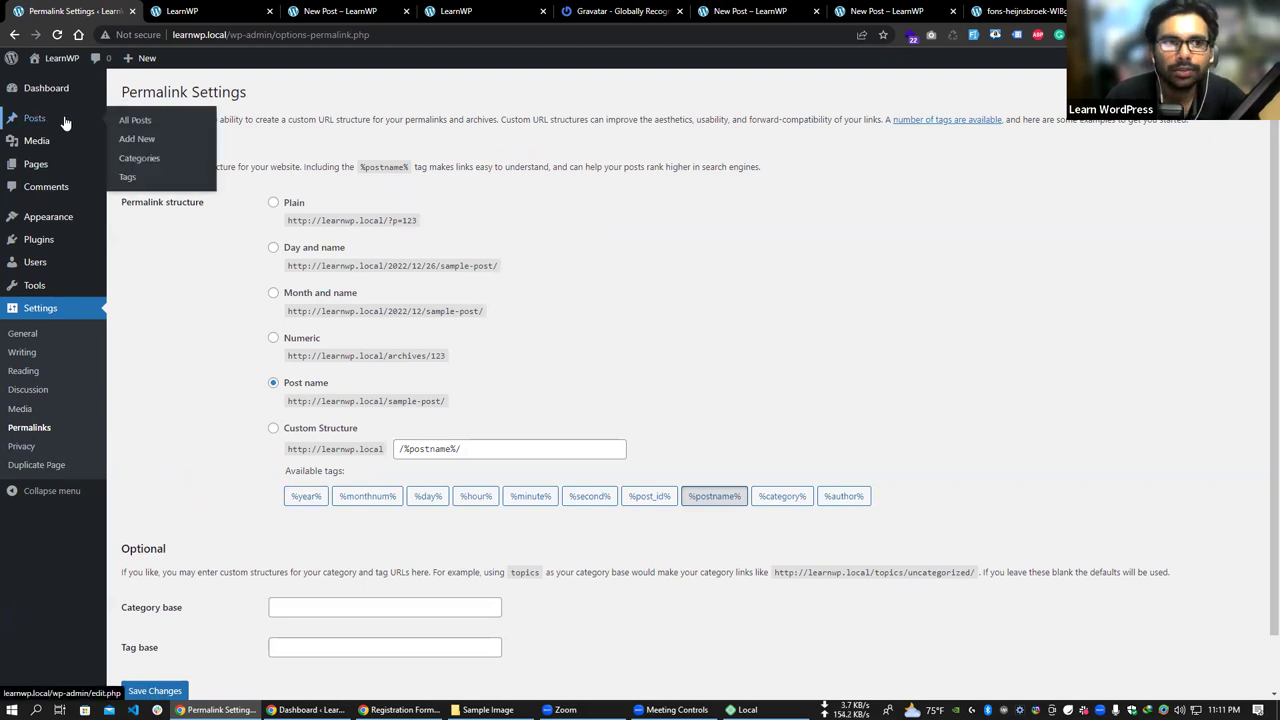
click(136, 121)
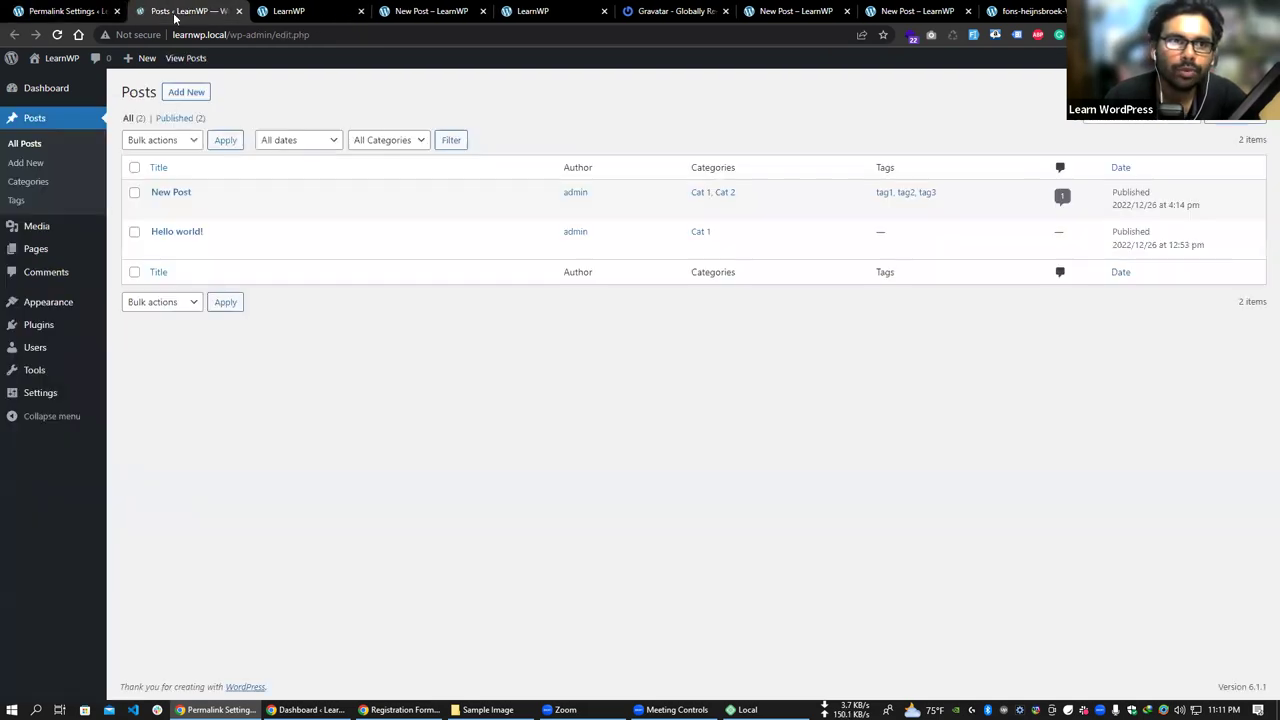
mouse_move(162, 214)
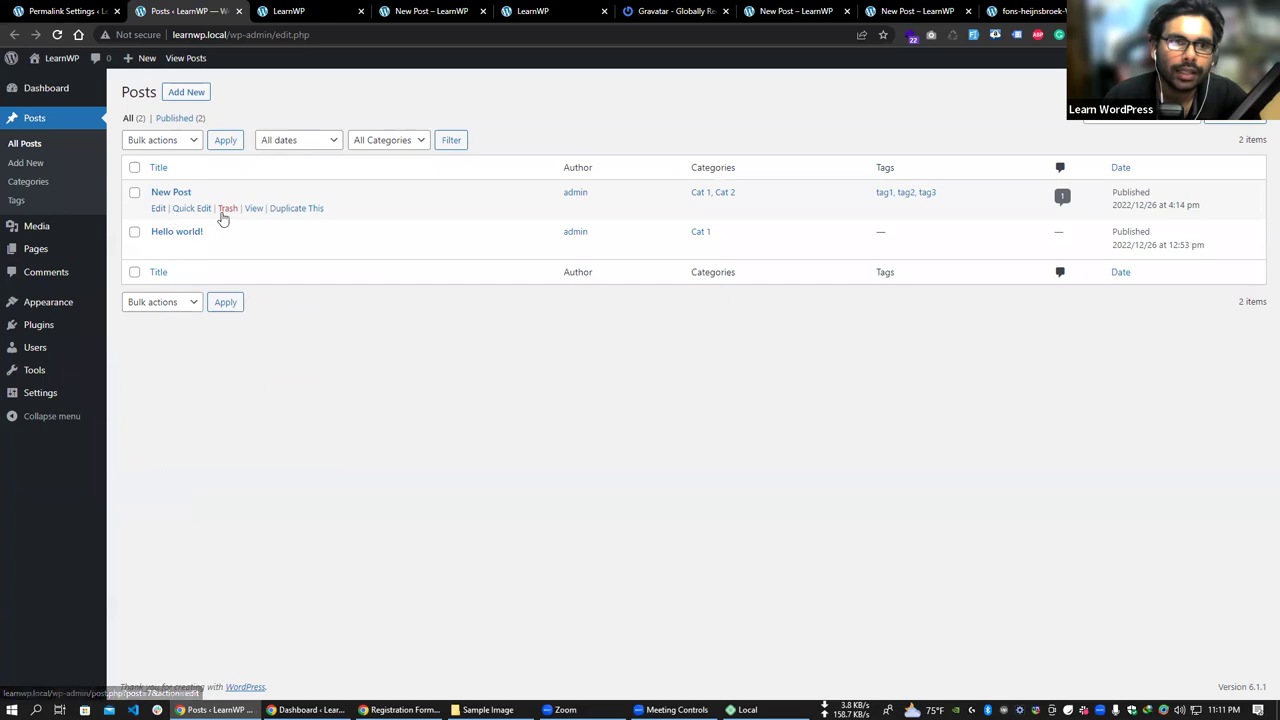
click(254, 210)
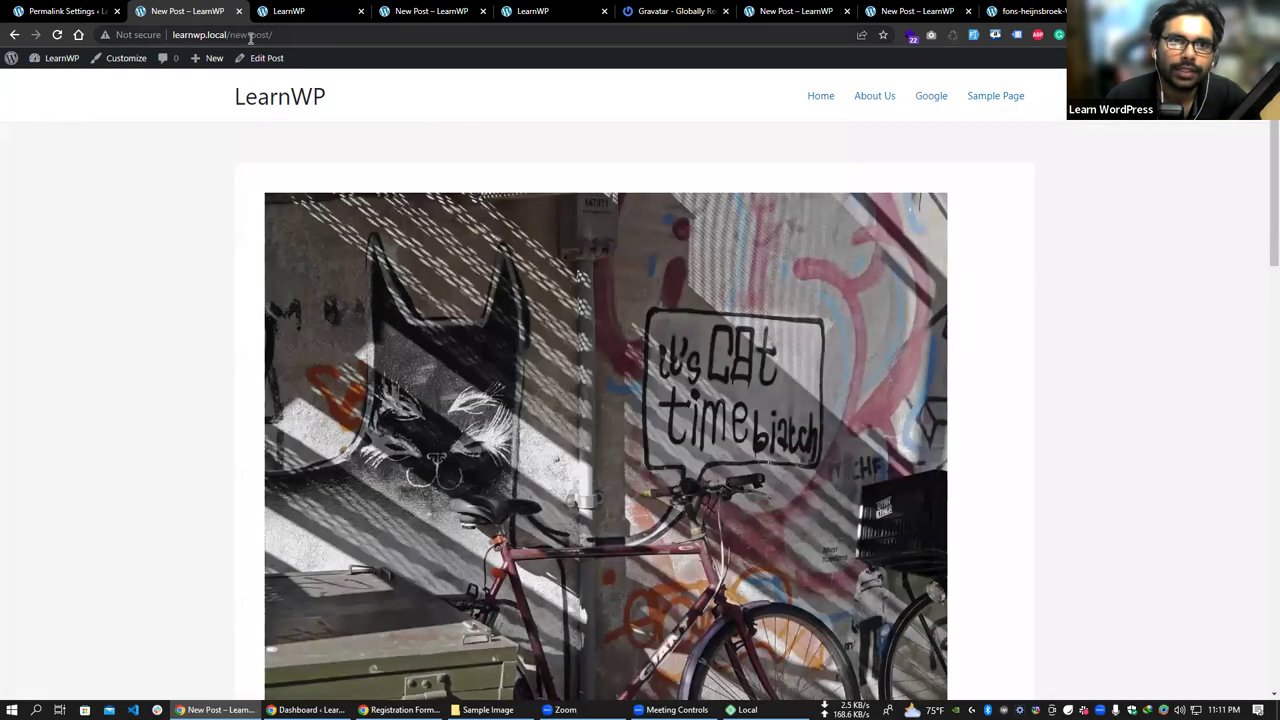
drag(172, 35, 277, 37)
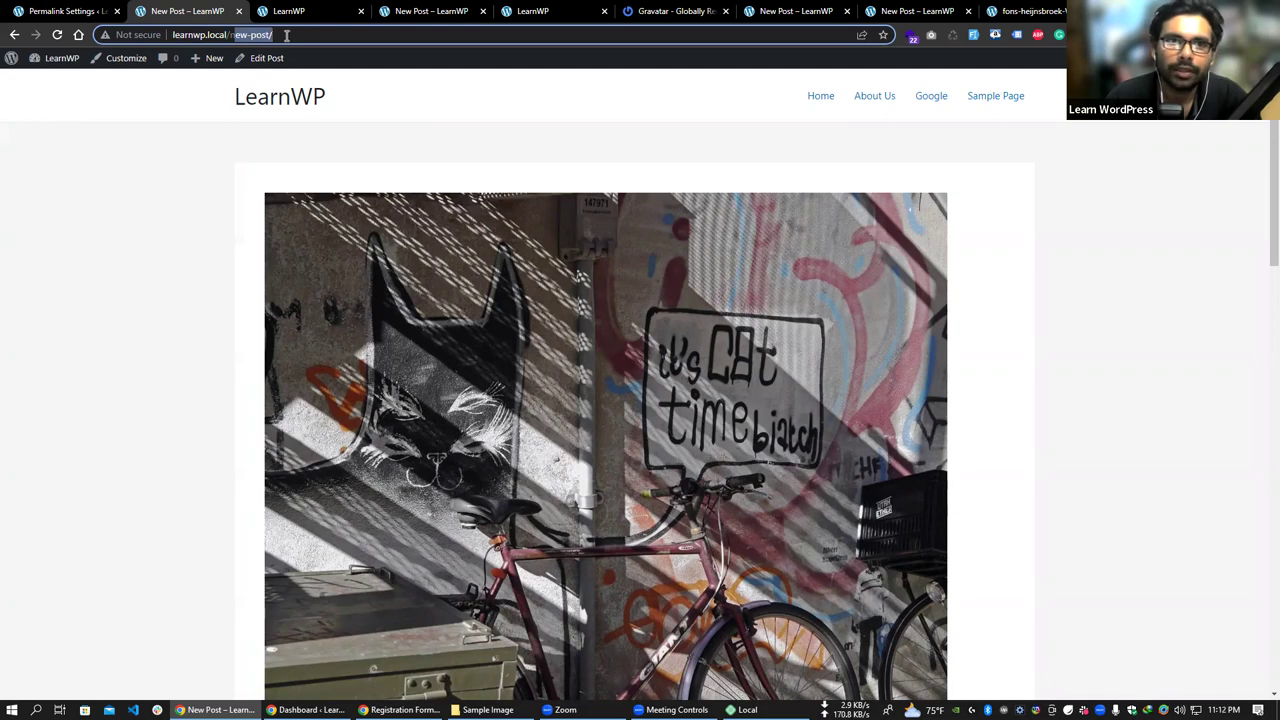
click(62, 11)
click(190, 11)
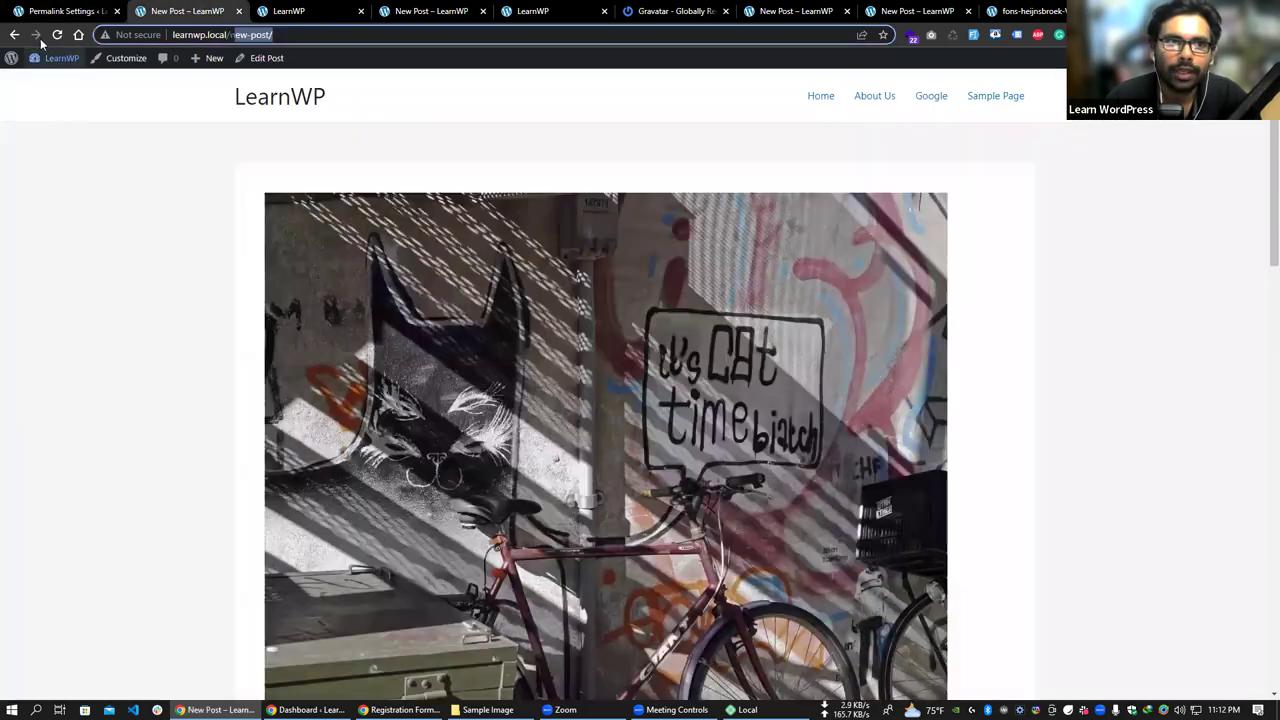
key(alt+Left)
- Show the new-post slug in Quick Edit, cancel, and highlight it in the live address
click(190, 211)
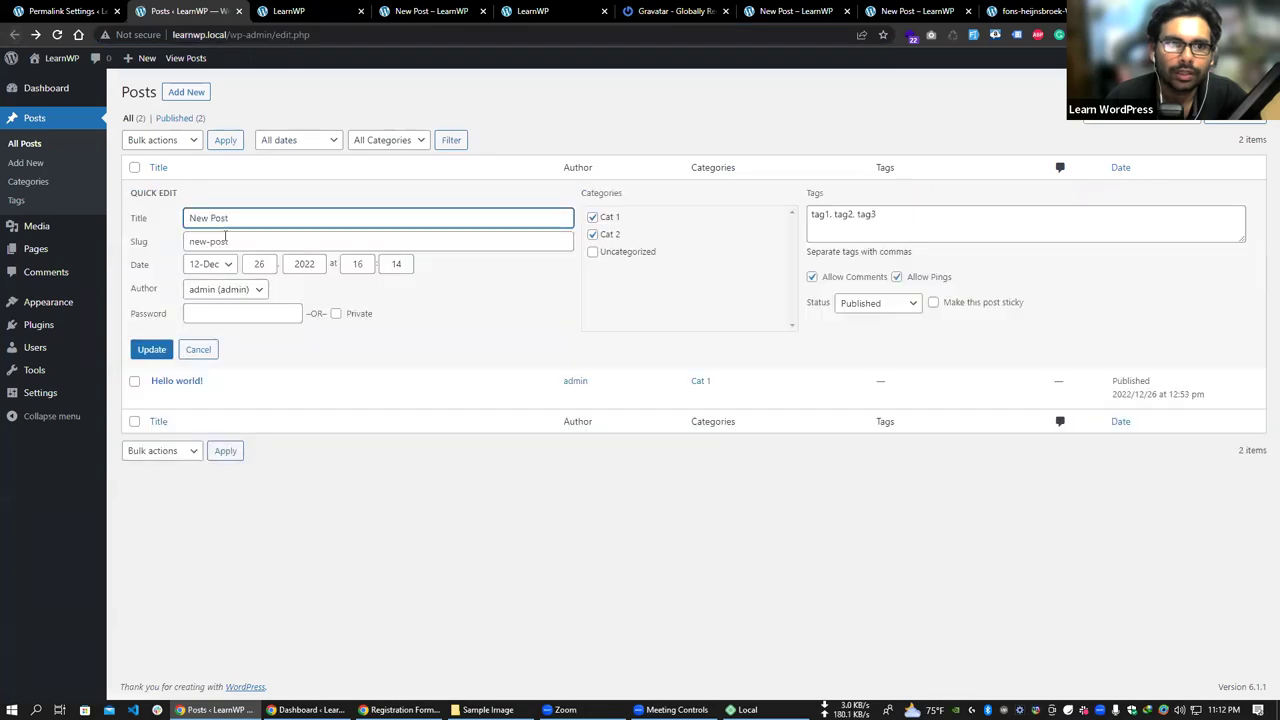
mouse_move(229, 241)
mouse_down()
mouse_move(186, 241)
mouse_move(208, 241)
mouse_up()
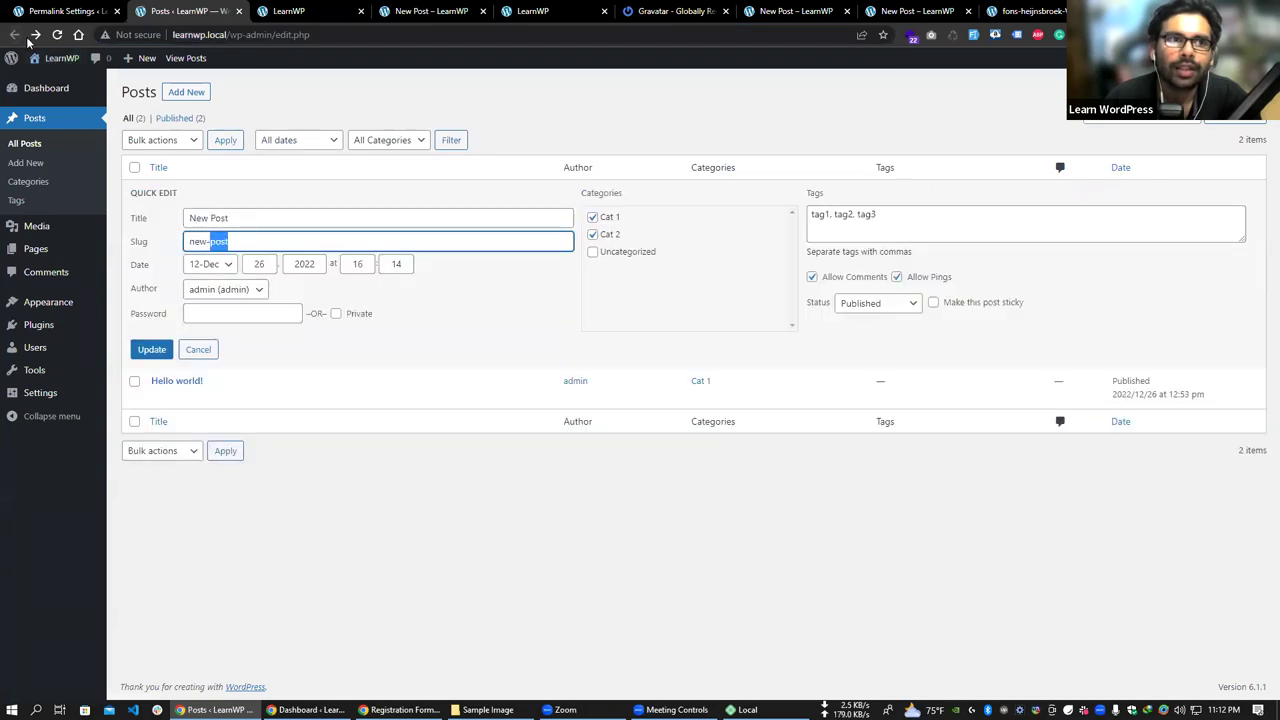
click(80, 10)
click(185, 11)
click(200, 352)
click(243, 209)
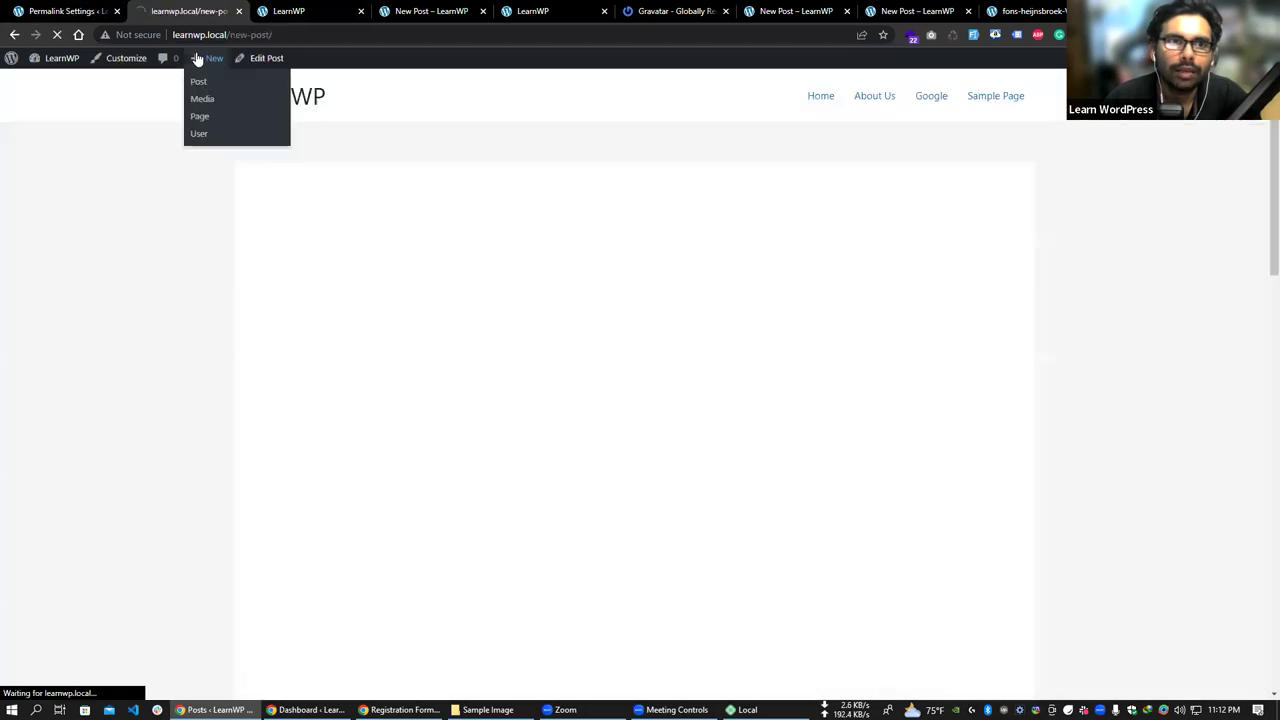
drag(234, 35, 349, 45)
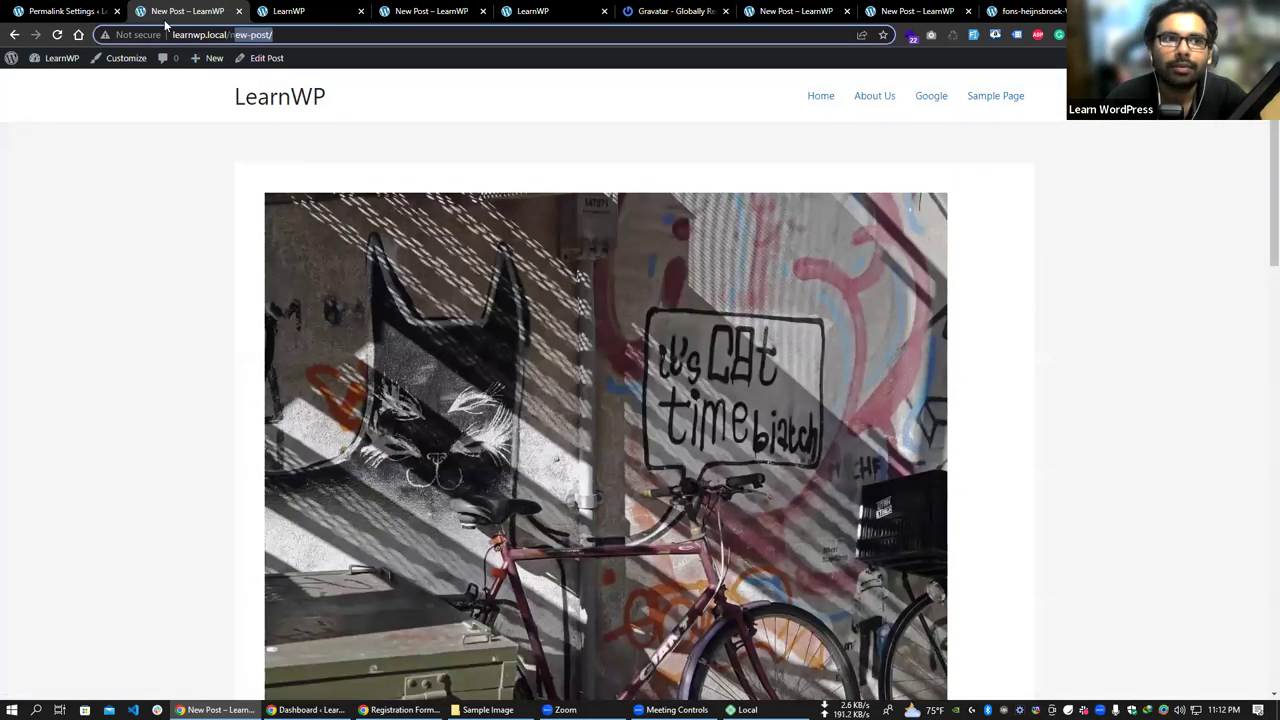
drag(312, 35, 232, 35)
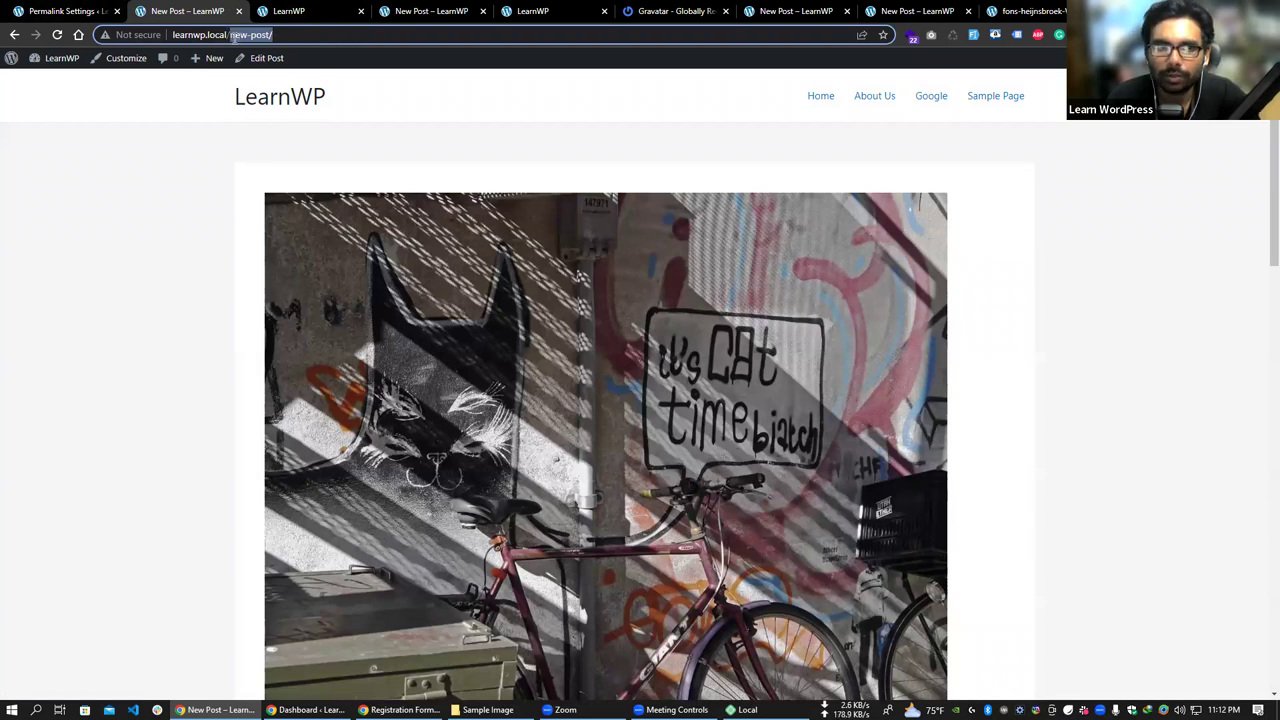
- Switch the permalink structure to Plain and save it
click(96, 12)
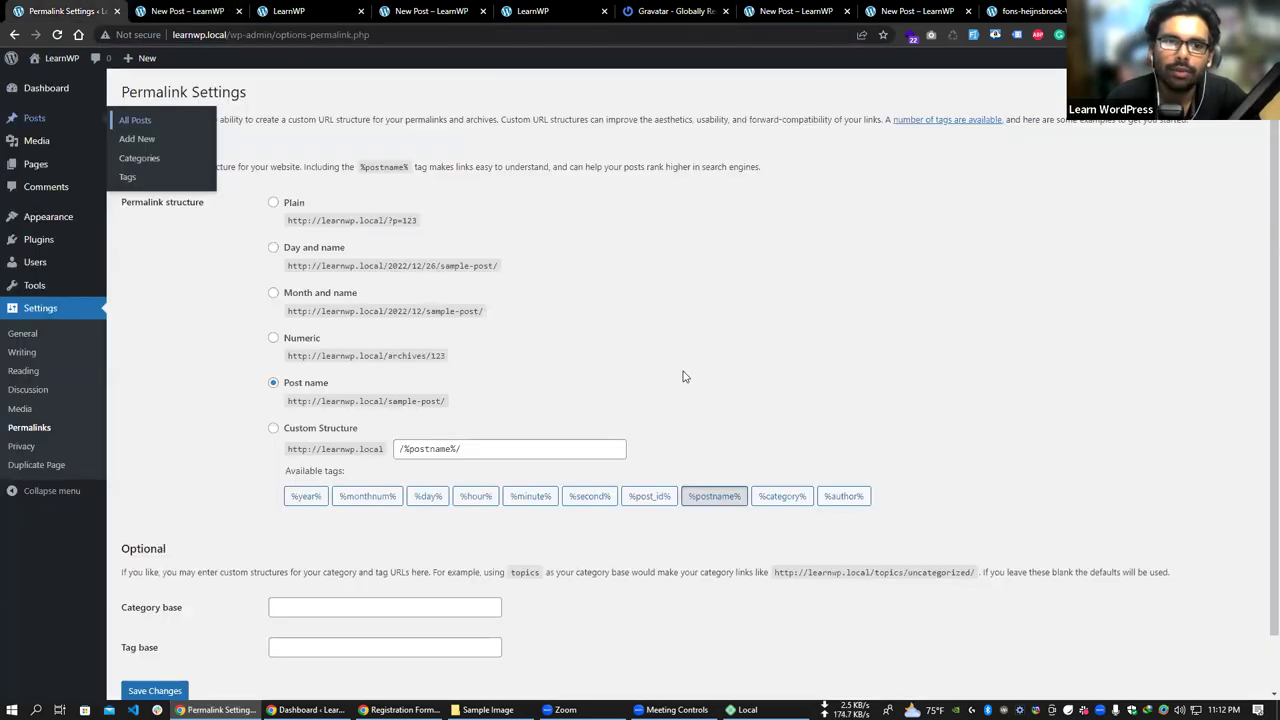
click(305, 203)
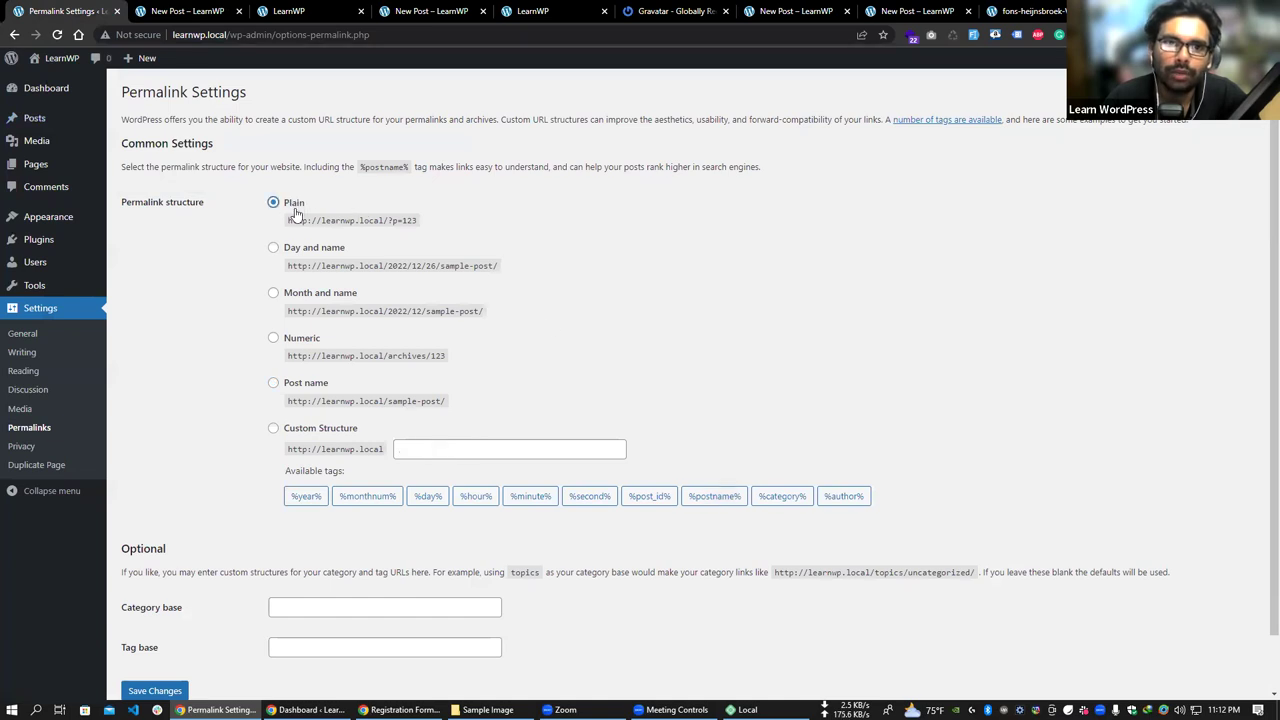
click(165, 689)
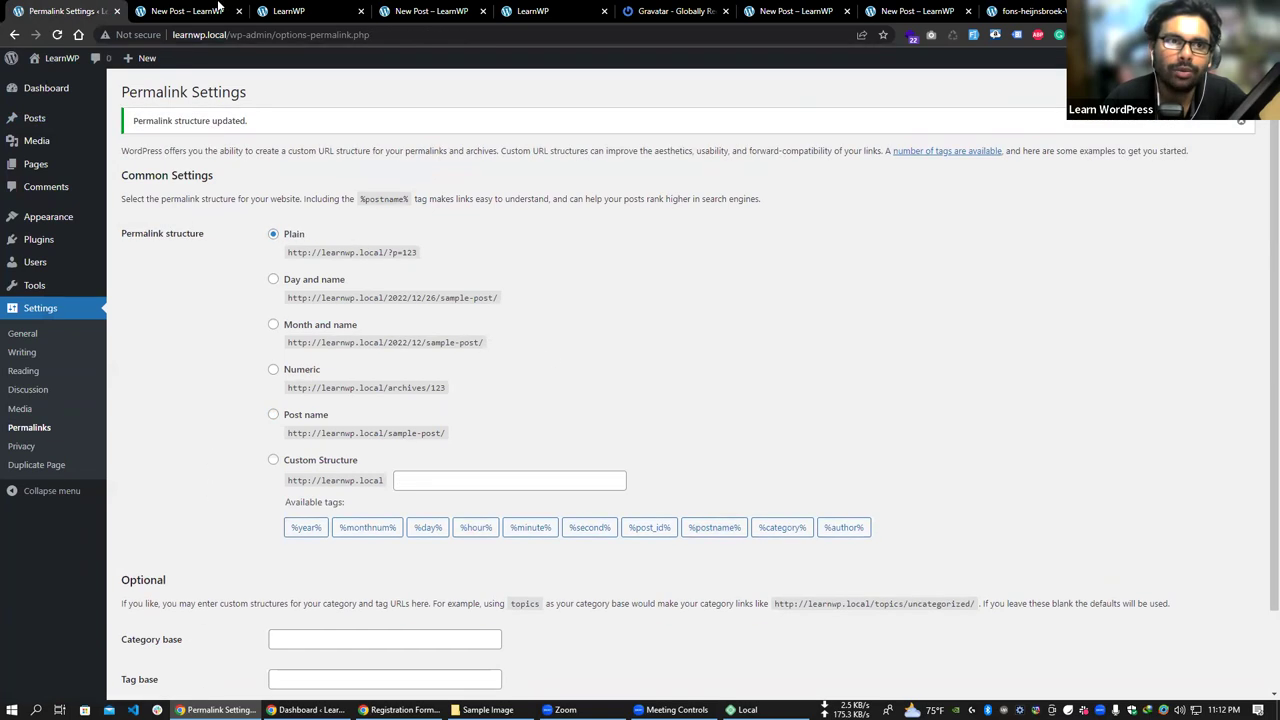
- Reopen the New Post from All Posts and highlight its ?p=7 address
click(190, 11)
click(57, 60)
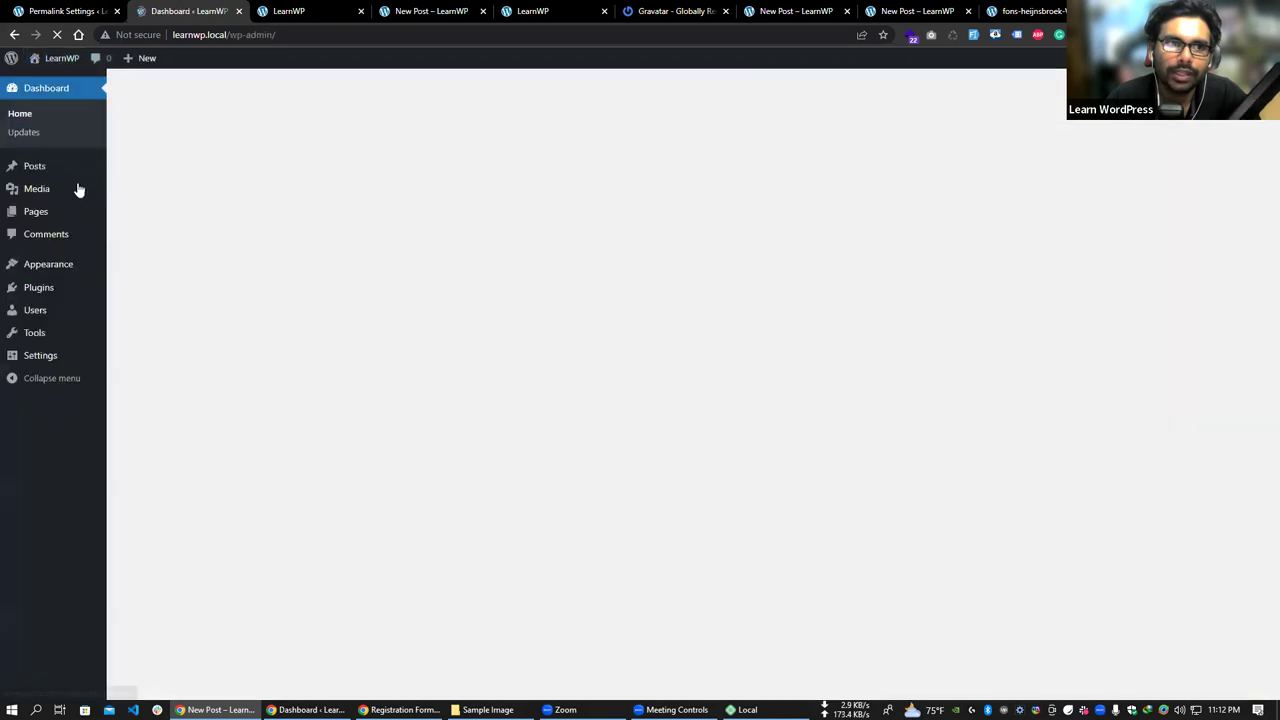
click(40, 165)
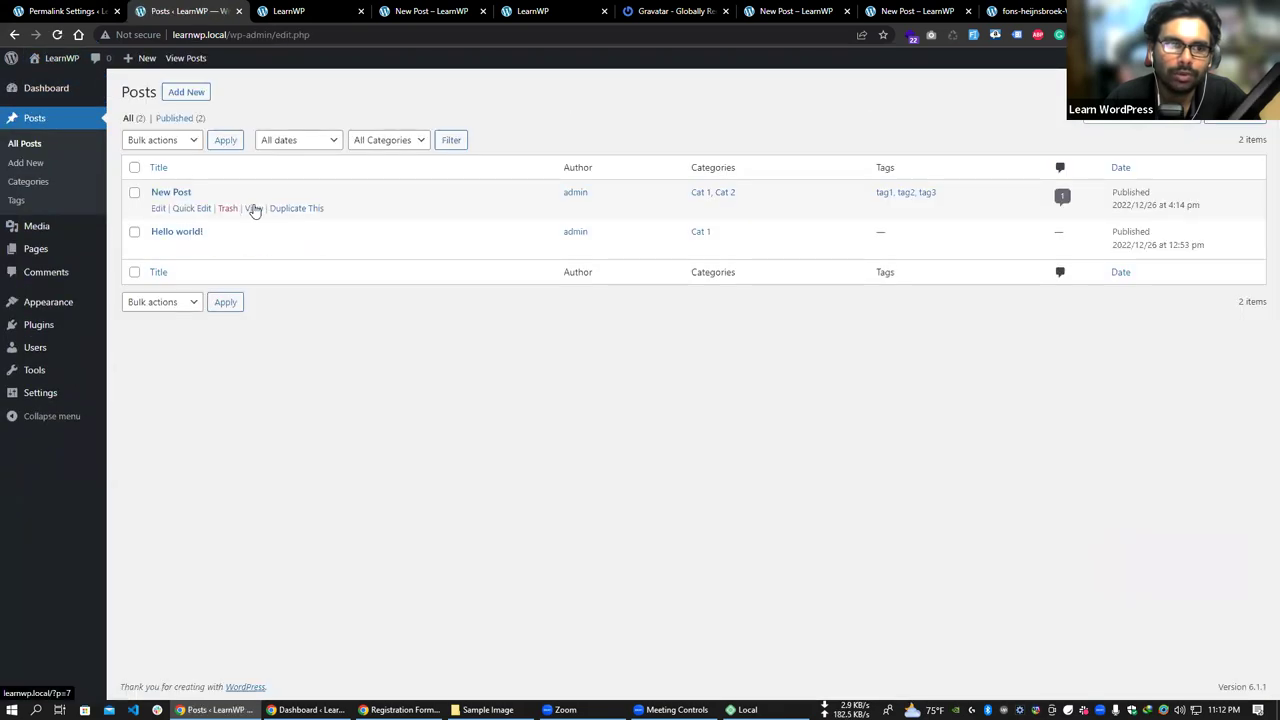
click(254, 210)
drag(233, 35, 268, 36)
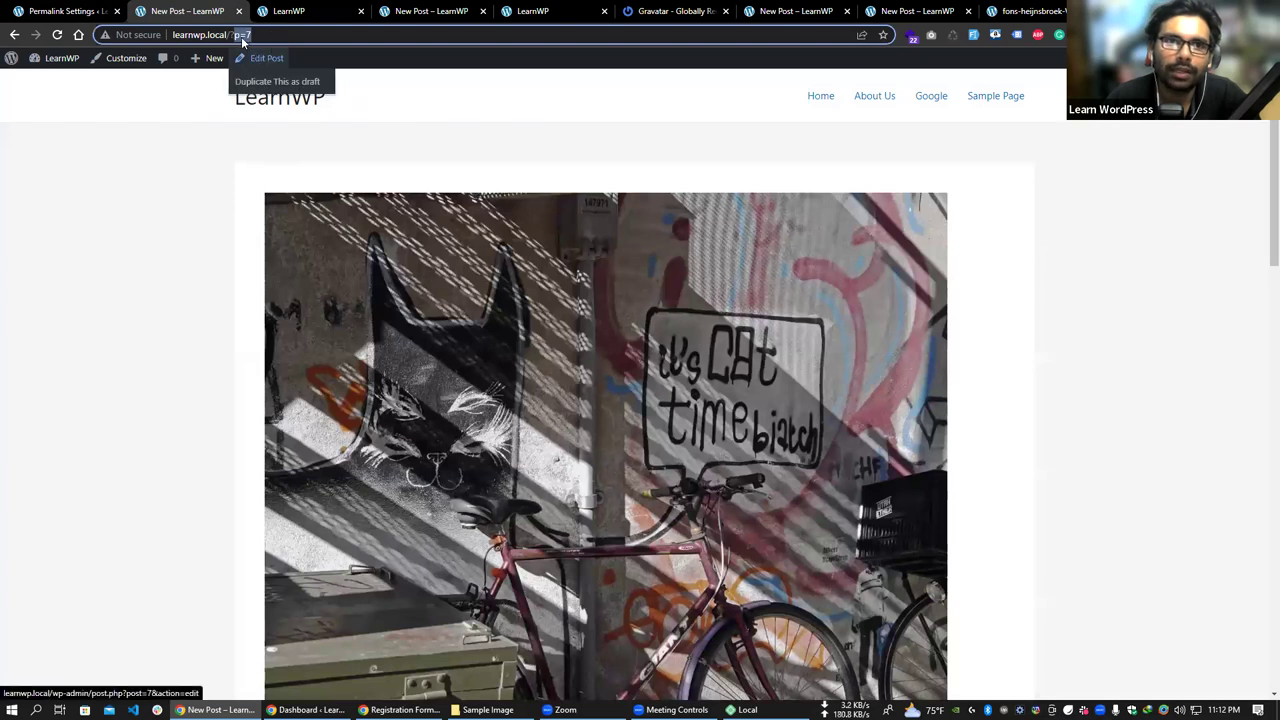
click(240, 35)
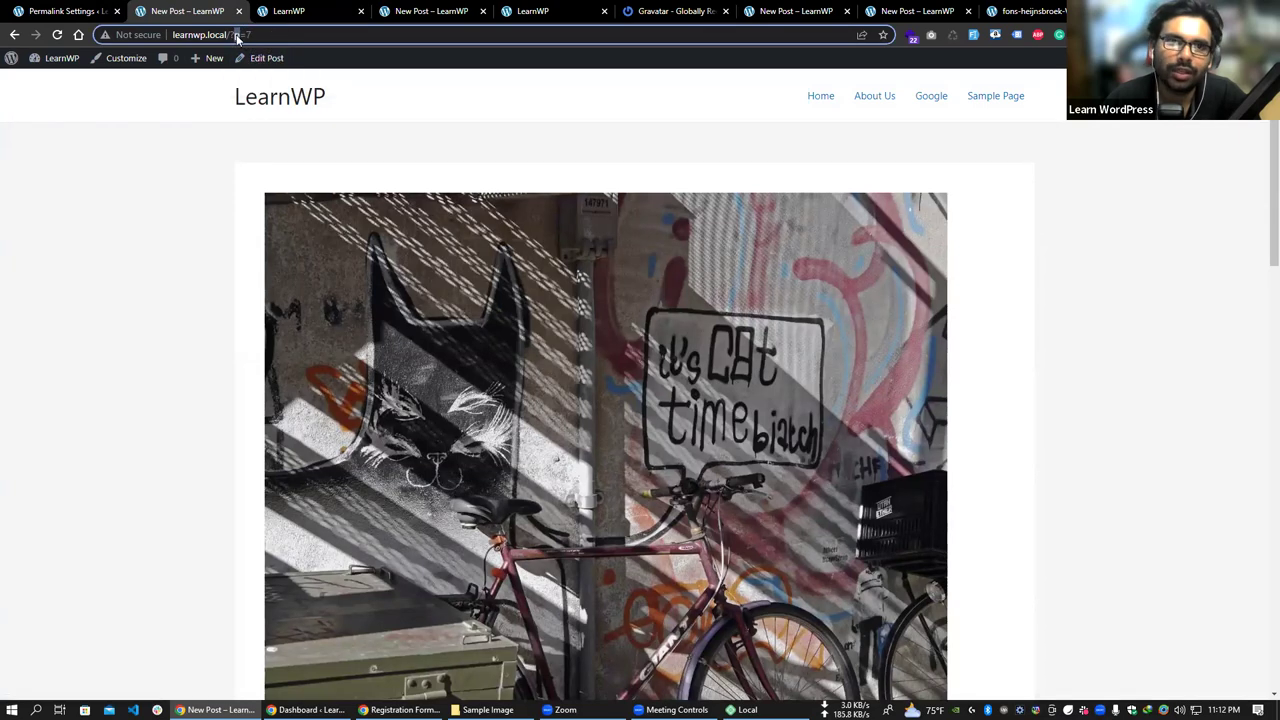
drag(243, 35, 258, 34)
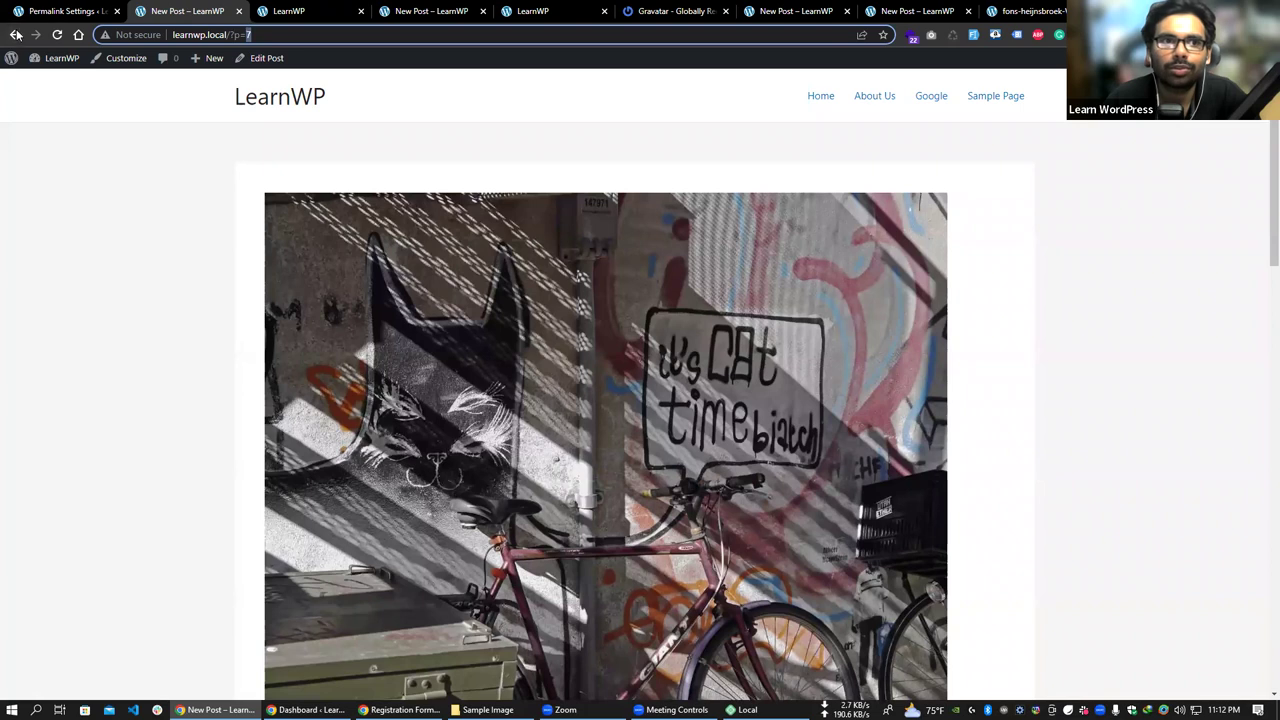
click(16, 35)
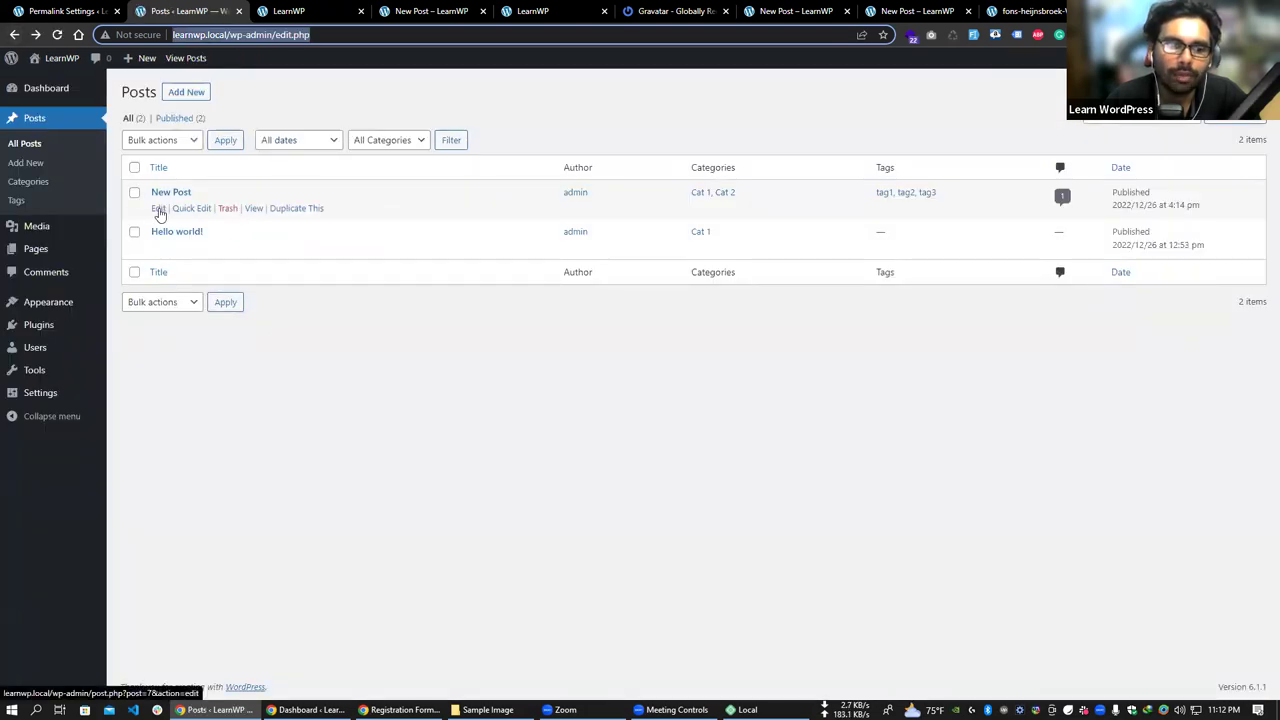
- View the New Post once more, then return to the Permalink Settings page
click(290, 12)
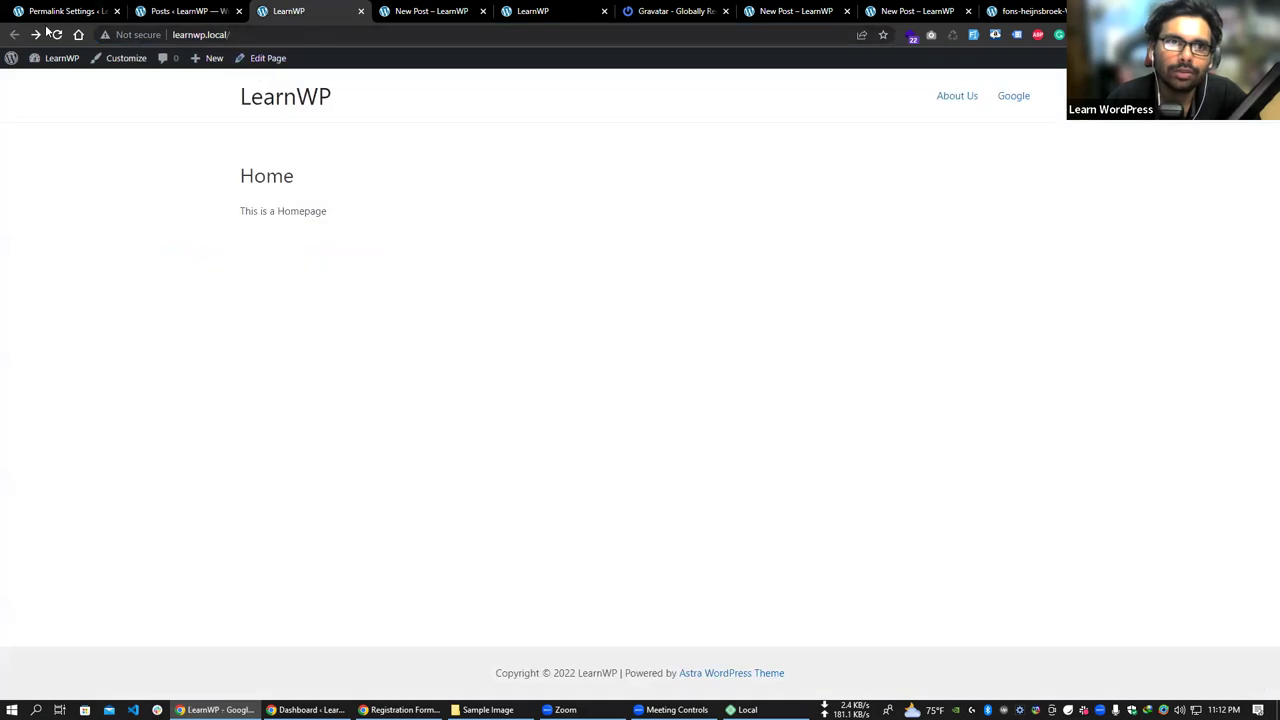
click(225, 11)
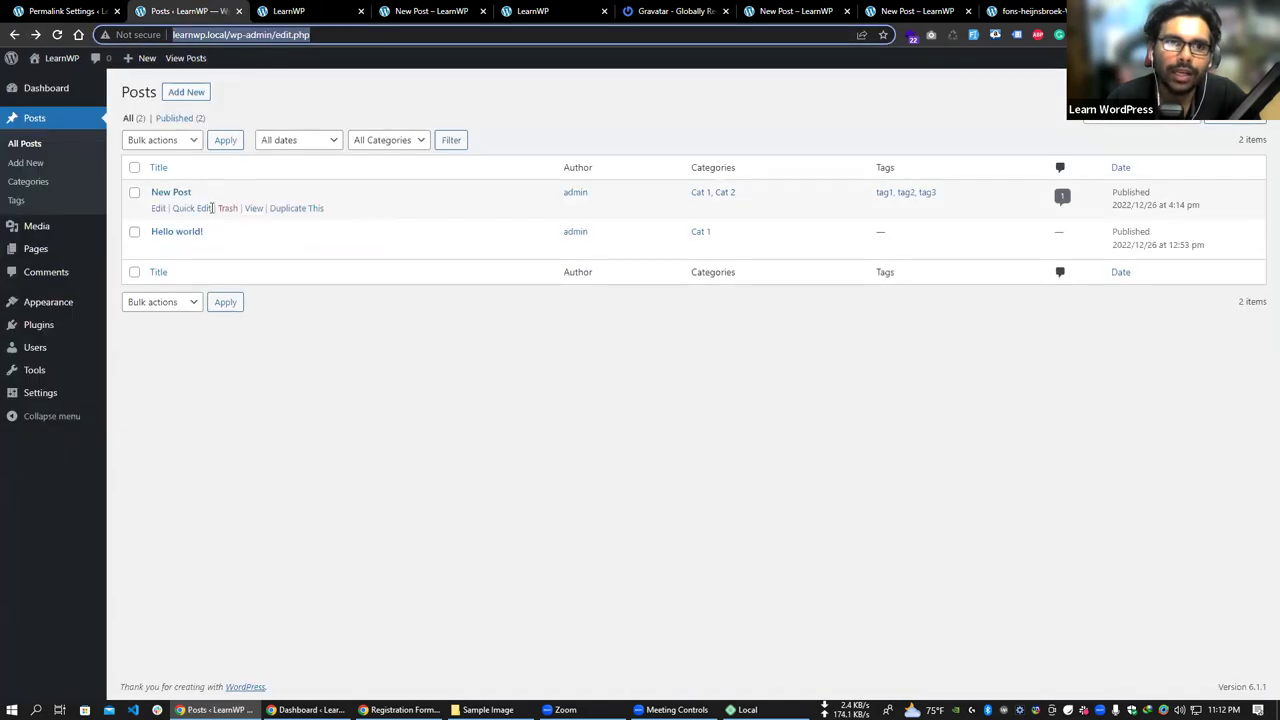
click(252, 208)
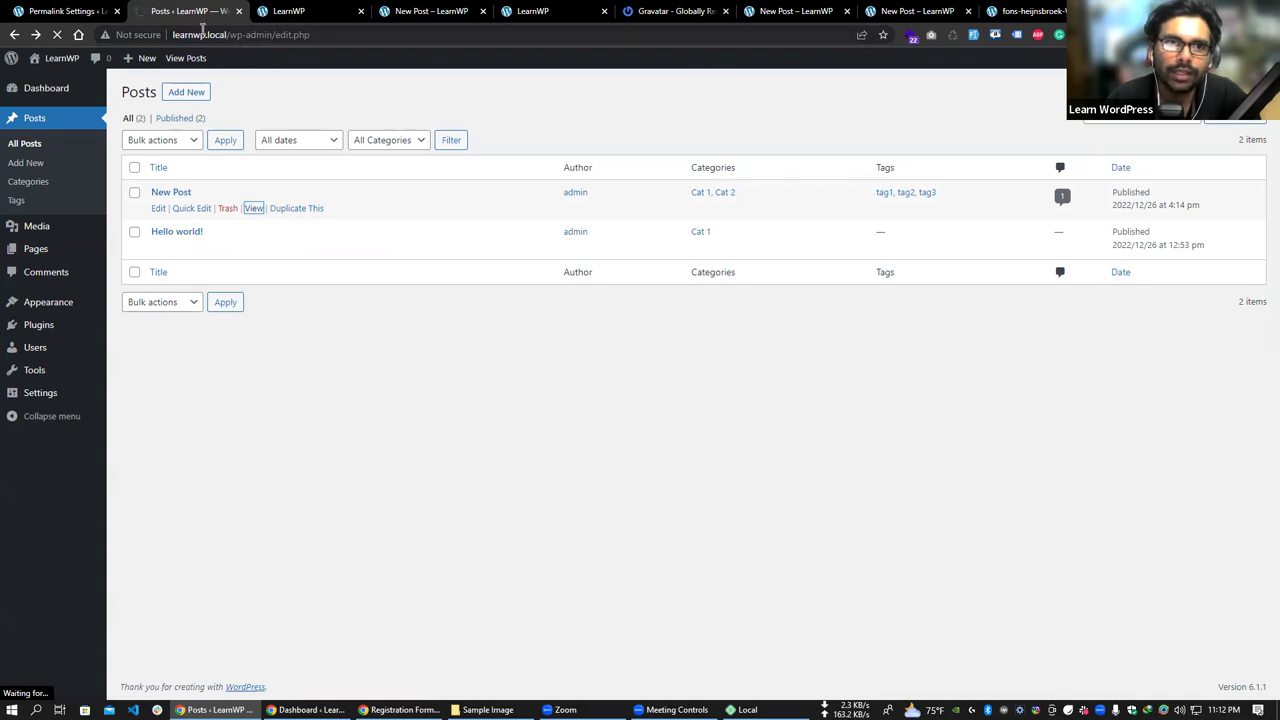
click(60, 11)
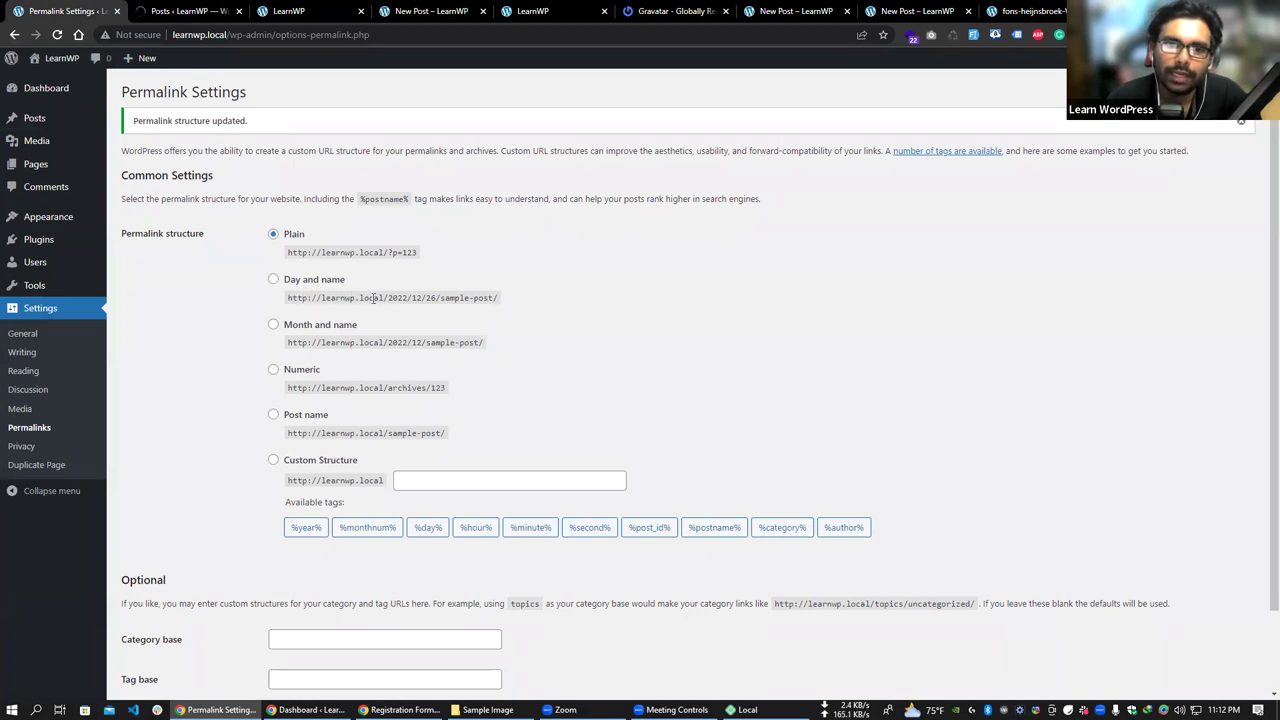
drag(387, 297, 505, 301)
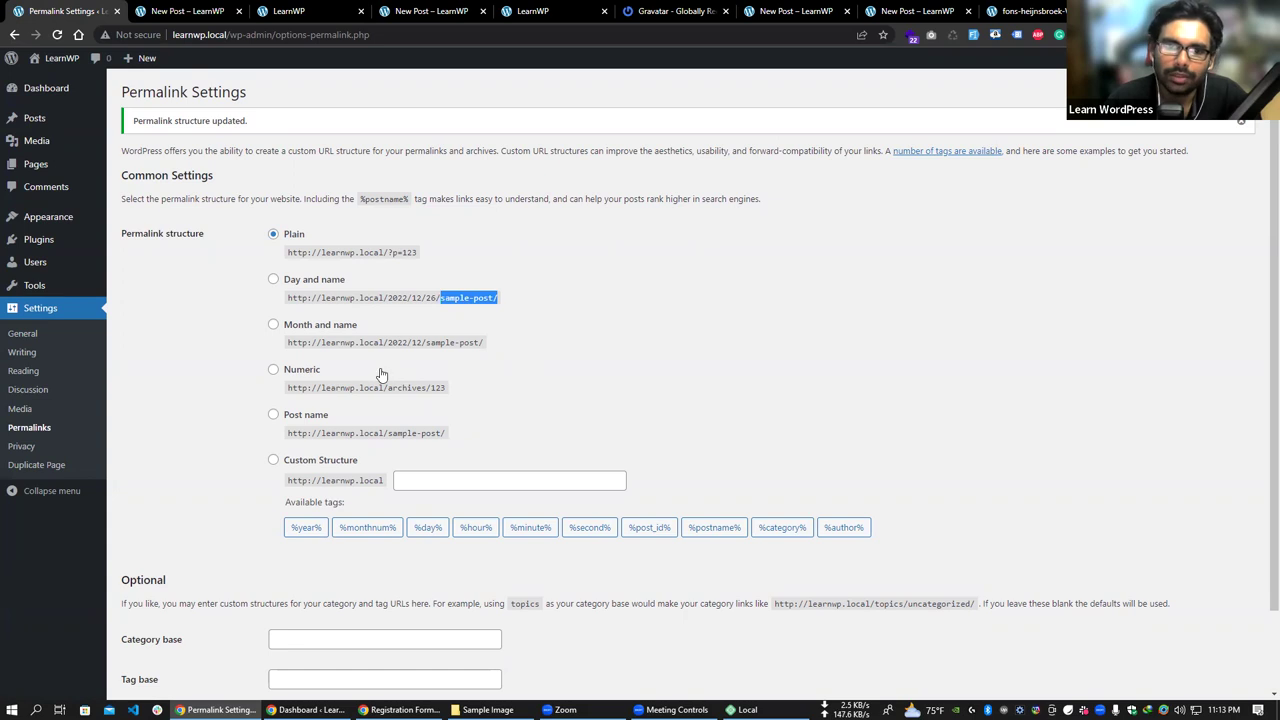
drag(378, 388, 446, 388)
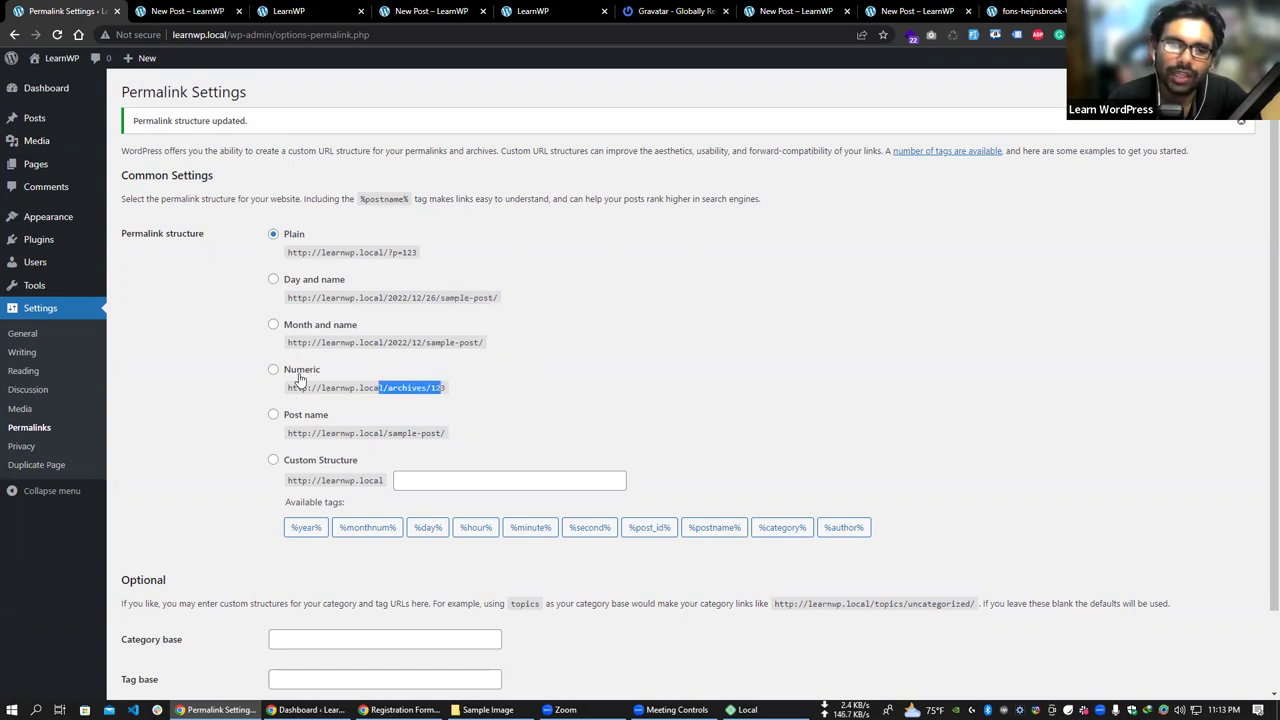
click(459, 415)
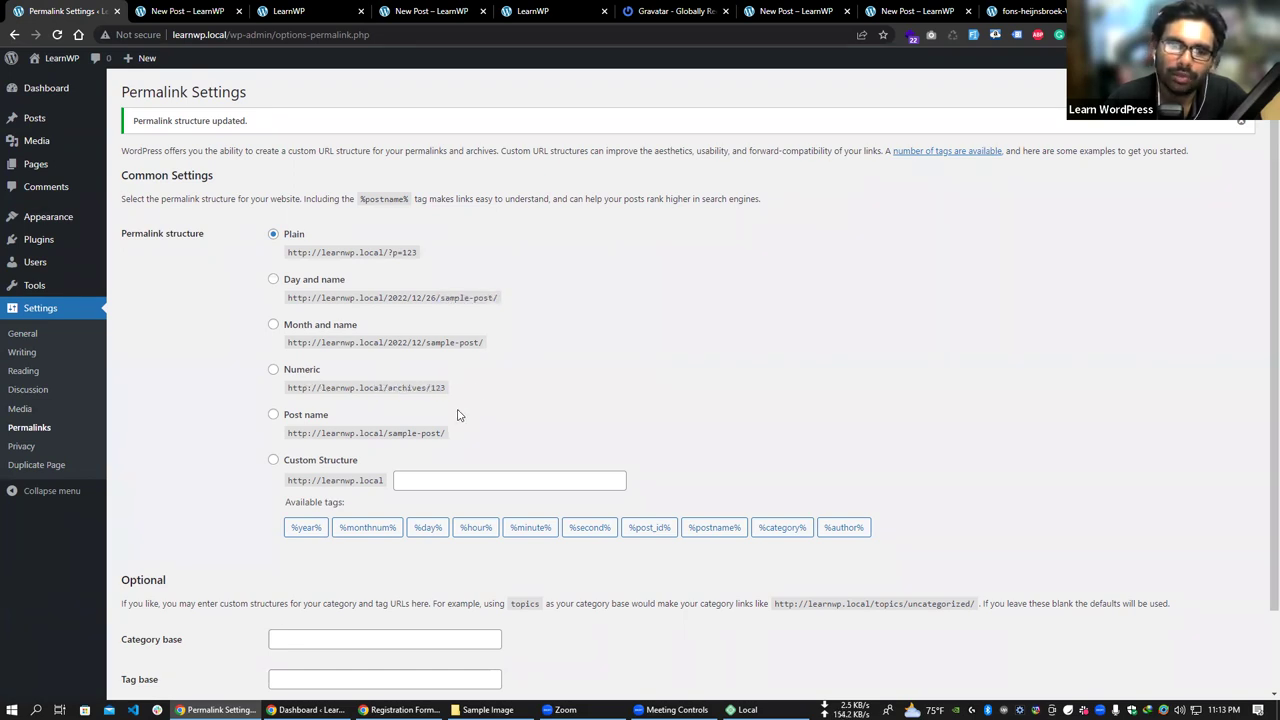
- Build a custom structure with %monthnum%, %day%, %hour%, %post_id%, %category% and %author% tags
click(312, 460)
scroll(447, 420, down, 2)
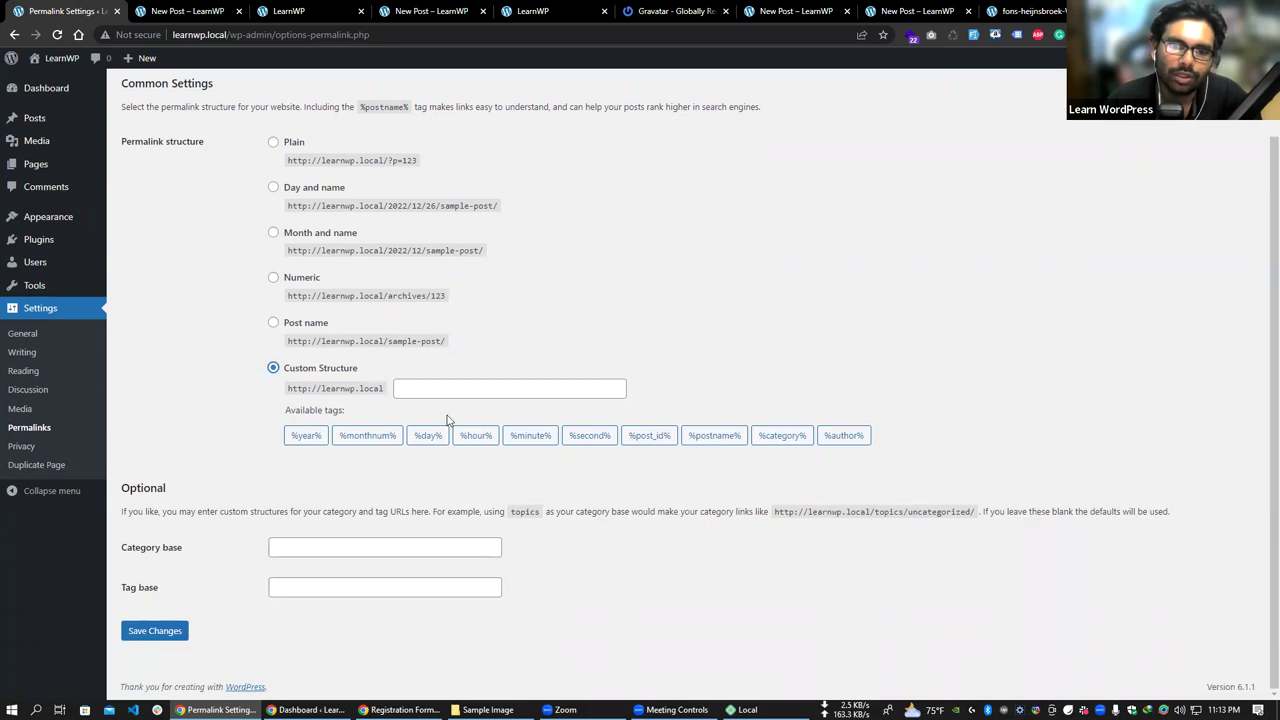
click(367, 435)
click(428, 435)
click(476, 435)
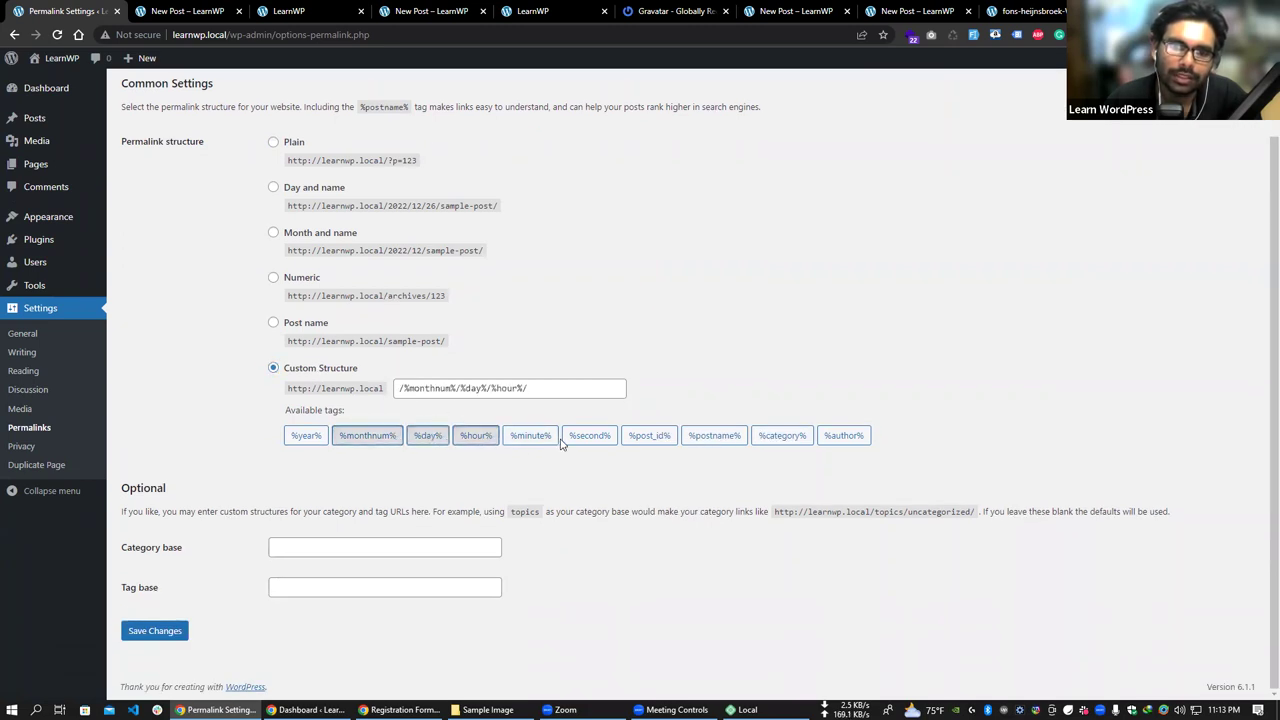
click(649, 435)
click(782, 435)
click(843, 435)
- Abandon the custom structure, select Post name (/%postname%/) and save
drag(620, 388, 484, 388)
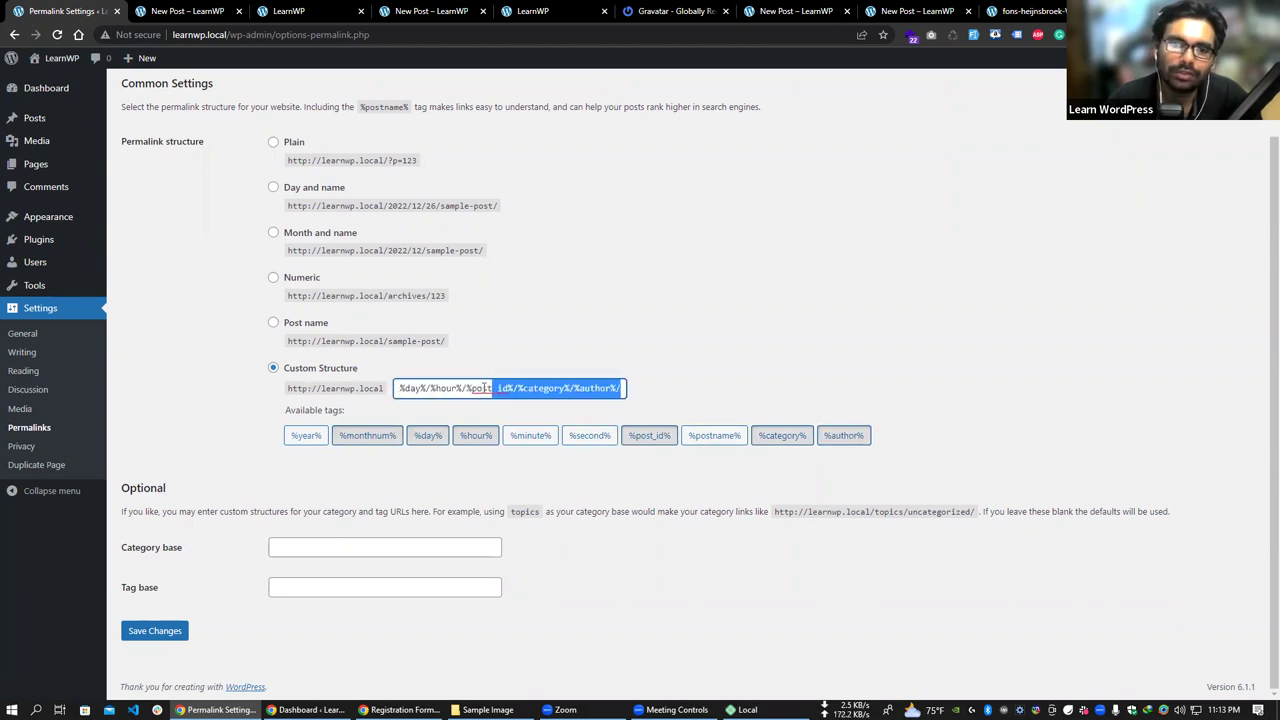
click(276, 323)
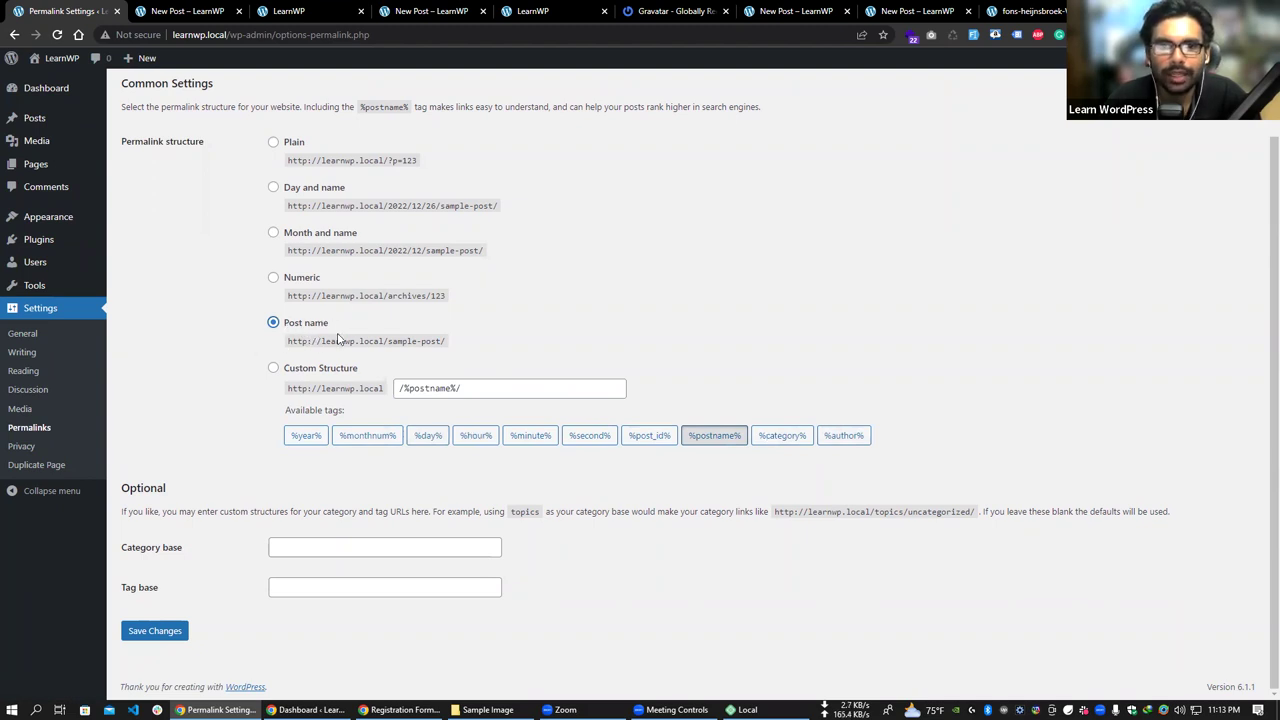
click(155, 630)
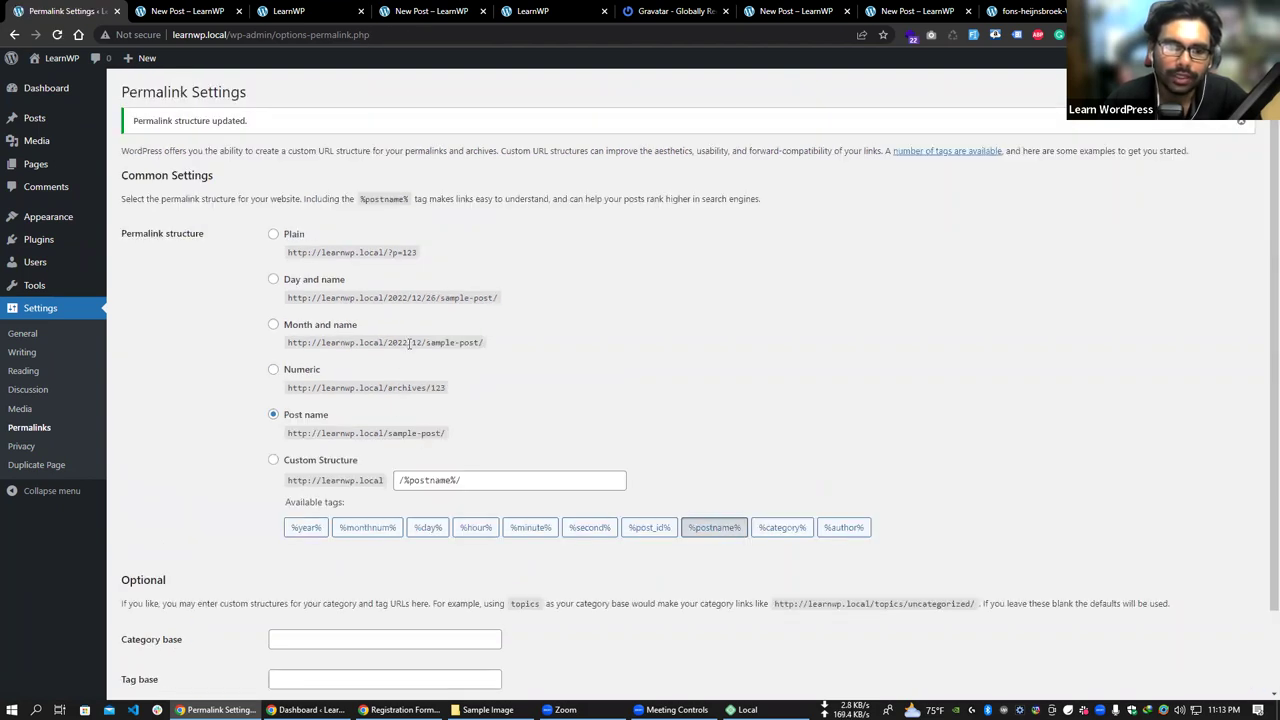
- Point out the optional Category base and Tag base fields, leave them blank, then go to Privacy settings
scroll(357, 371, down, 1)
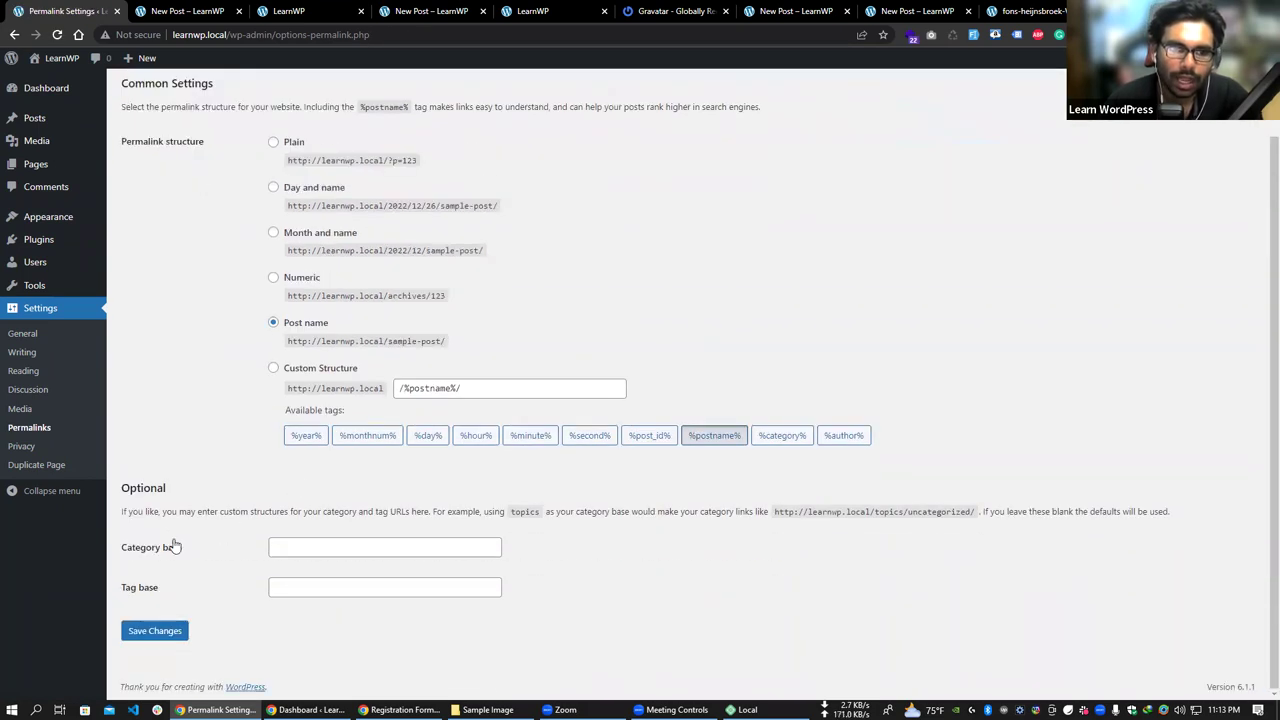
drag(117, 518, 177, 513)
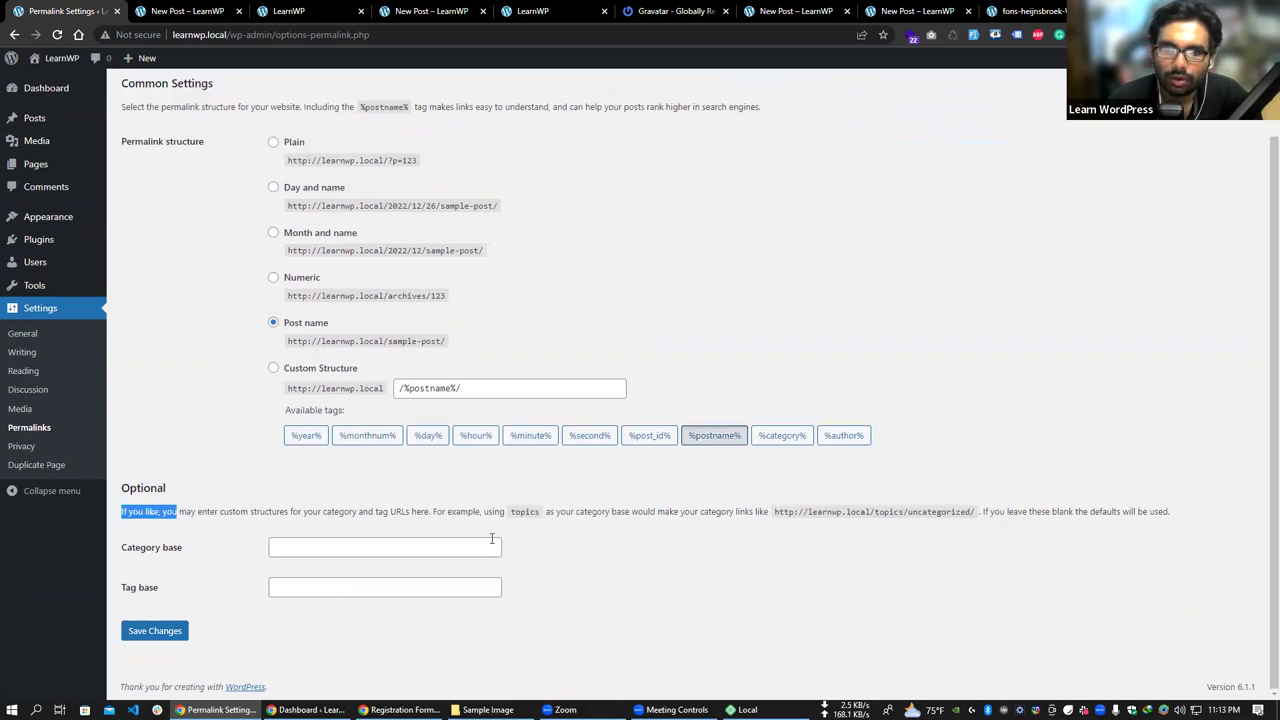
drag(451, 515, 221, 568)
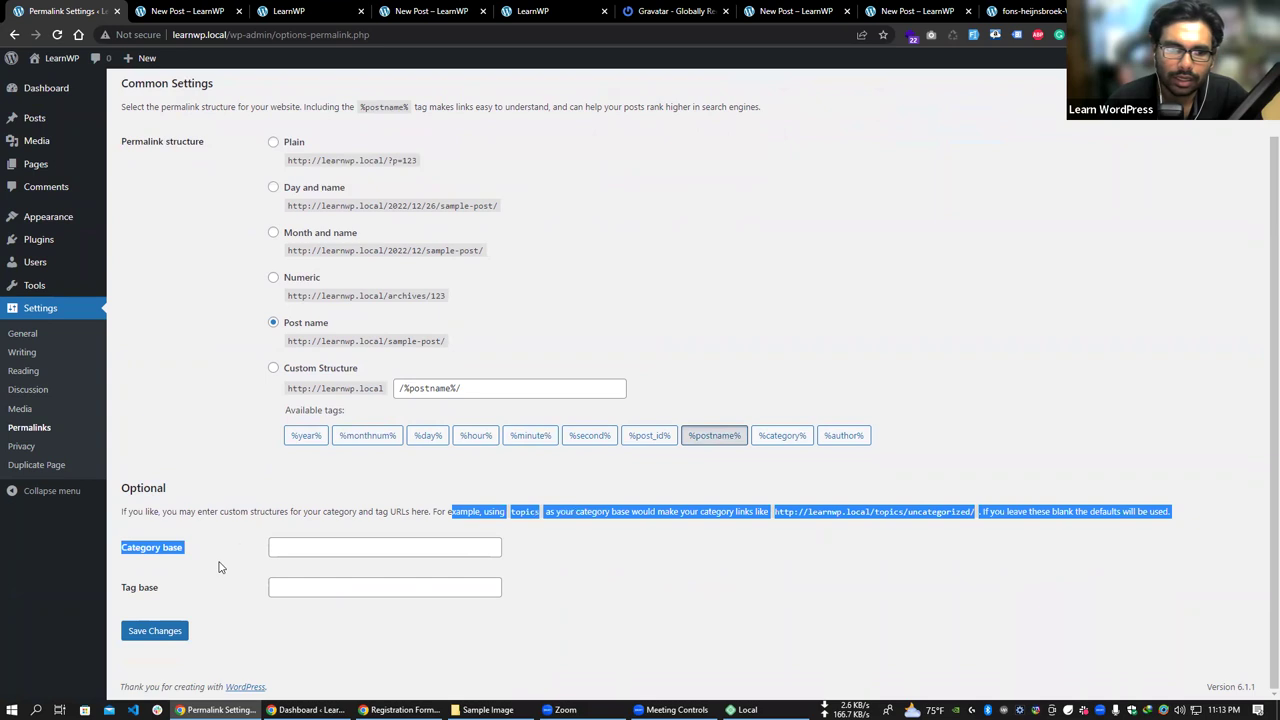
click(220, 536)
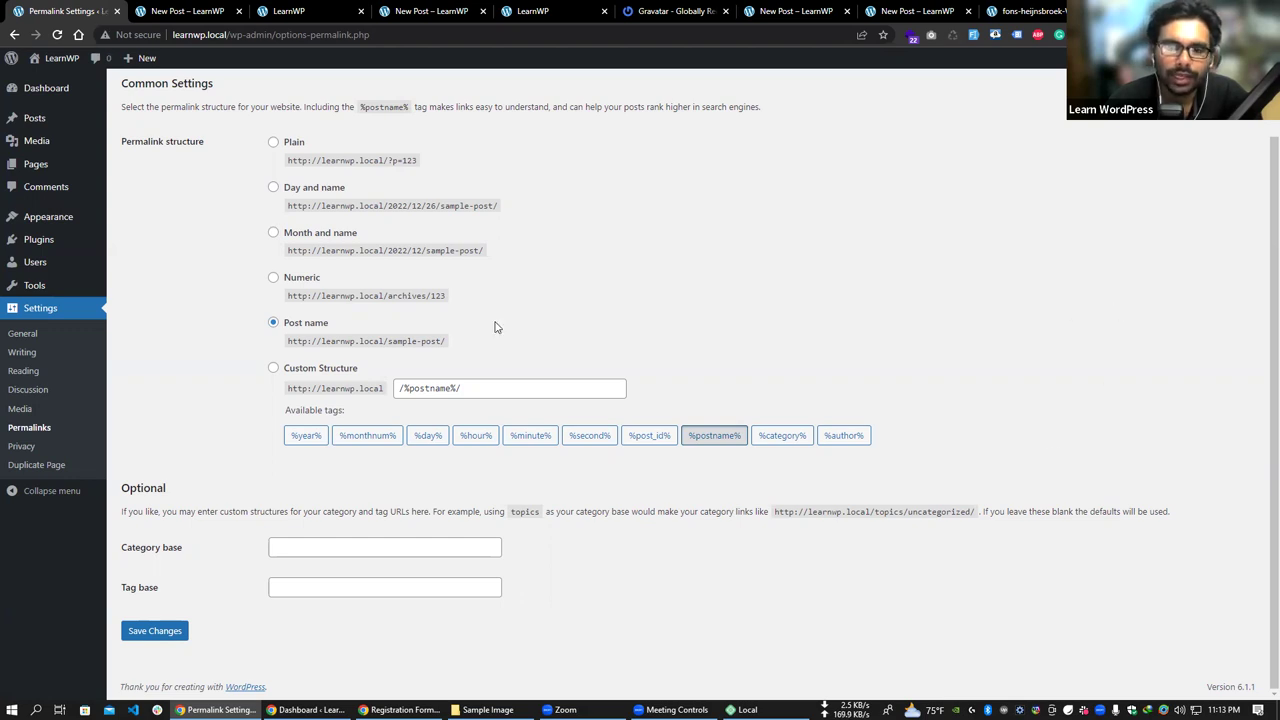
click(318, 587)
click(294, 545)
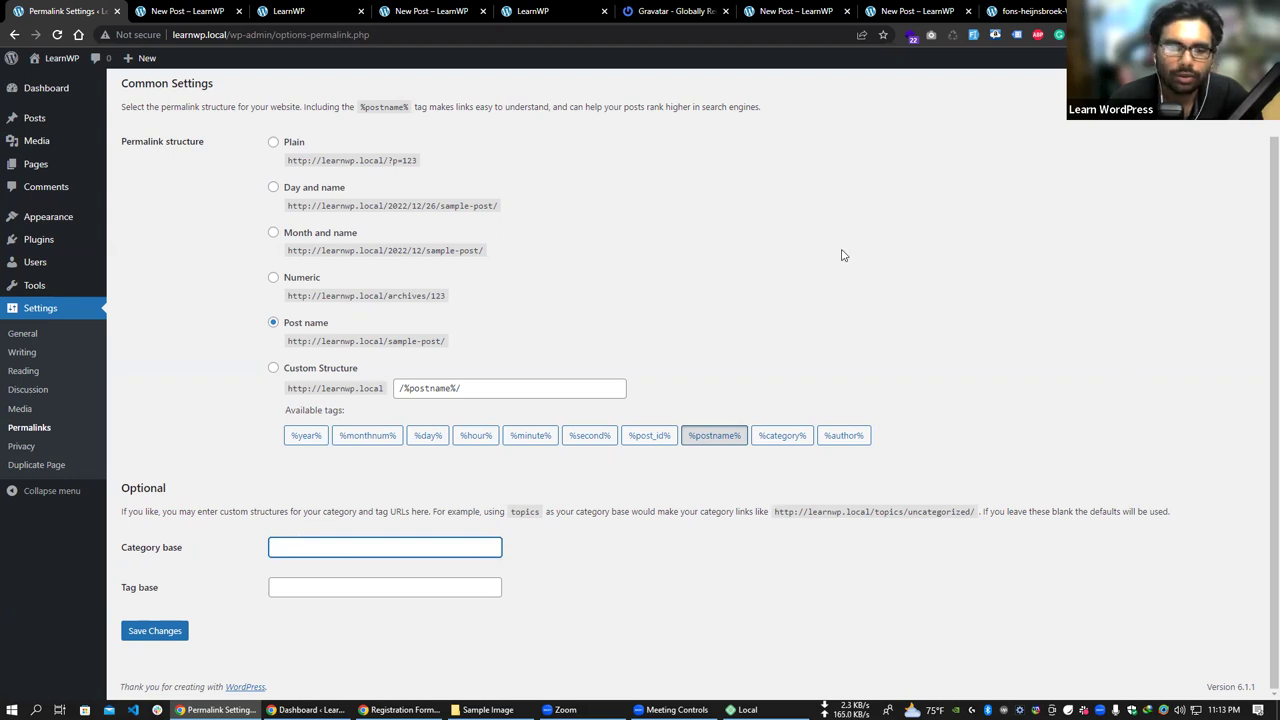
click(22, 446)
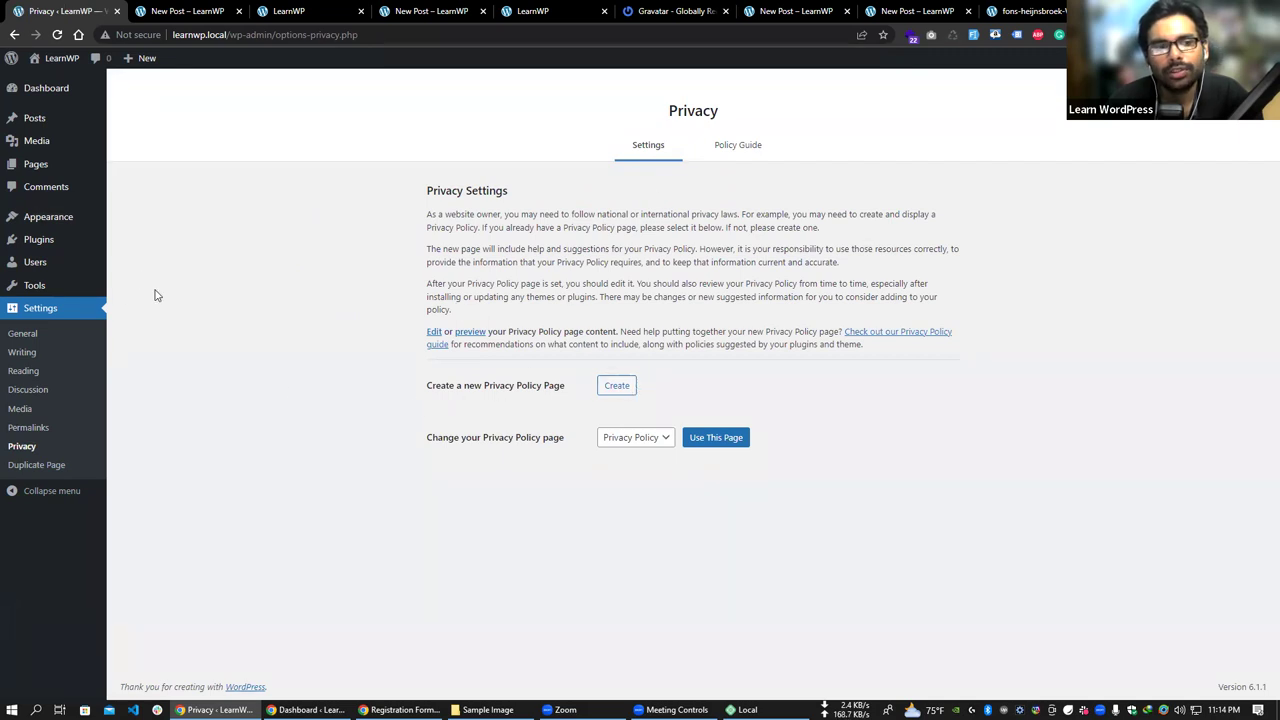
mouse_move(90, 242)
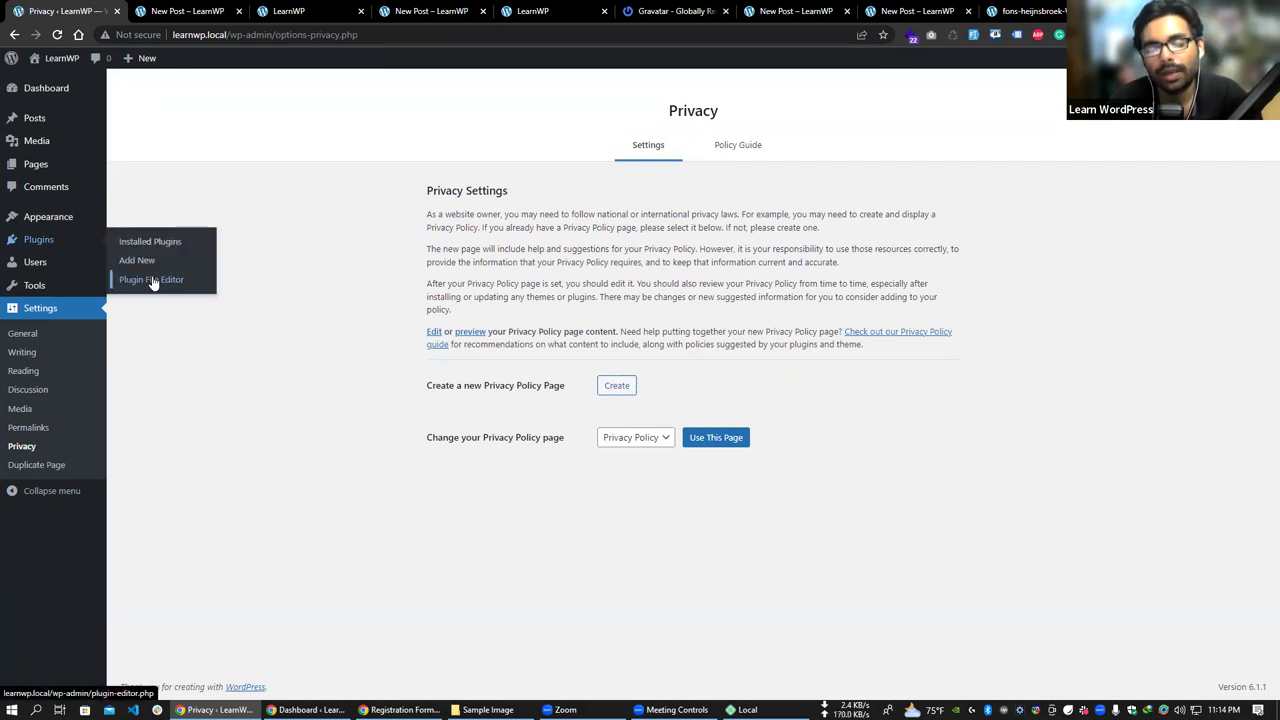
mouse_move(40, 168)
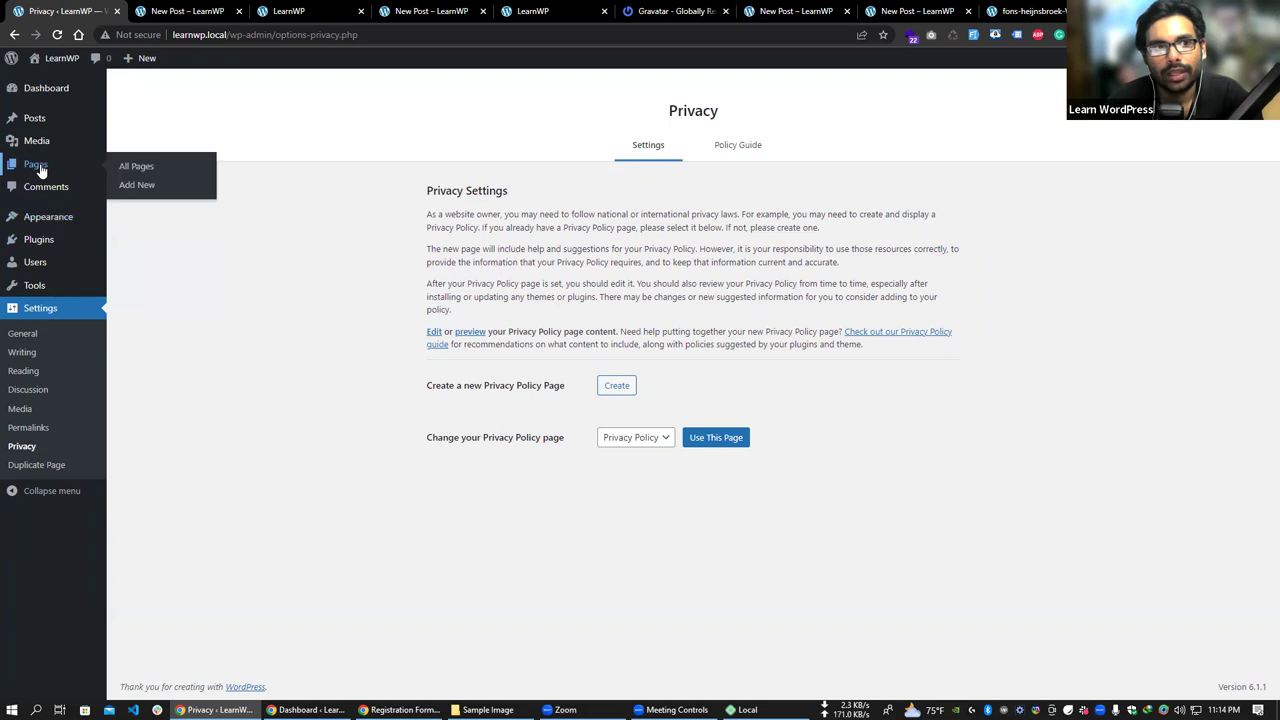
click(166, 168)
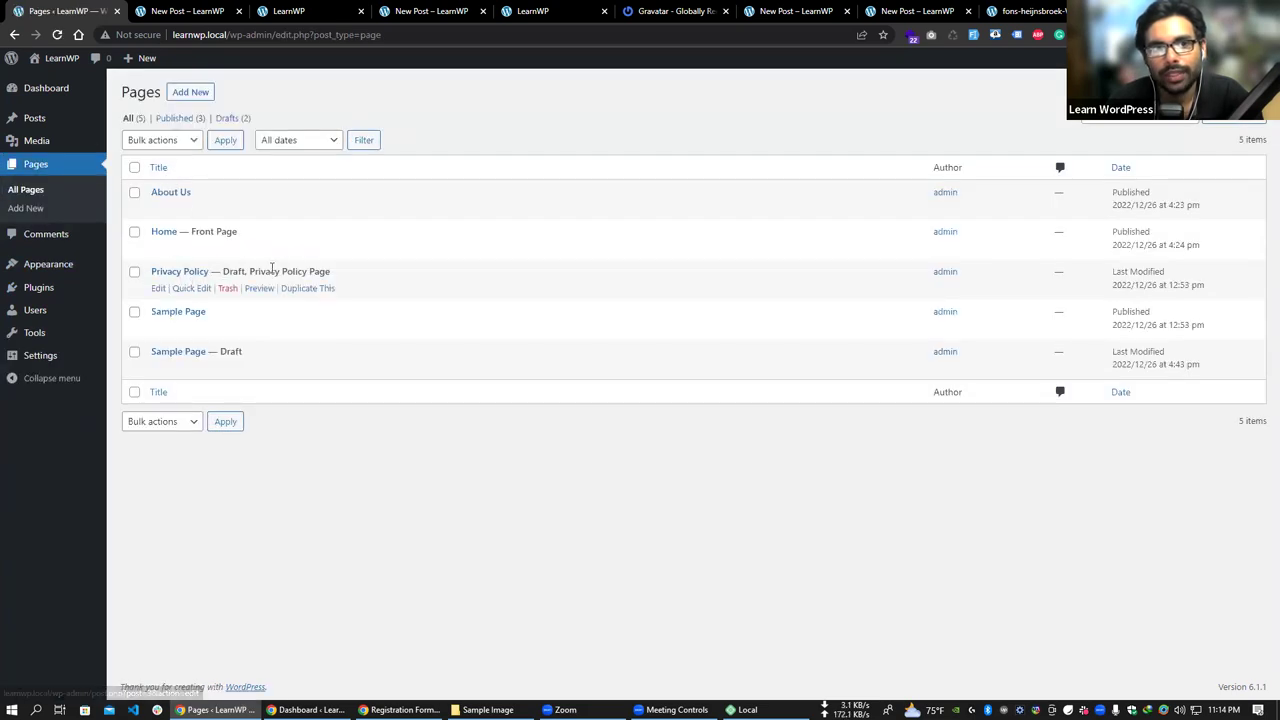
drag(336, 274, 191, 231)
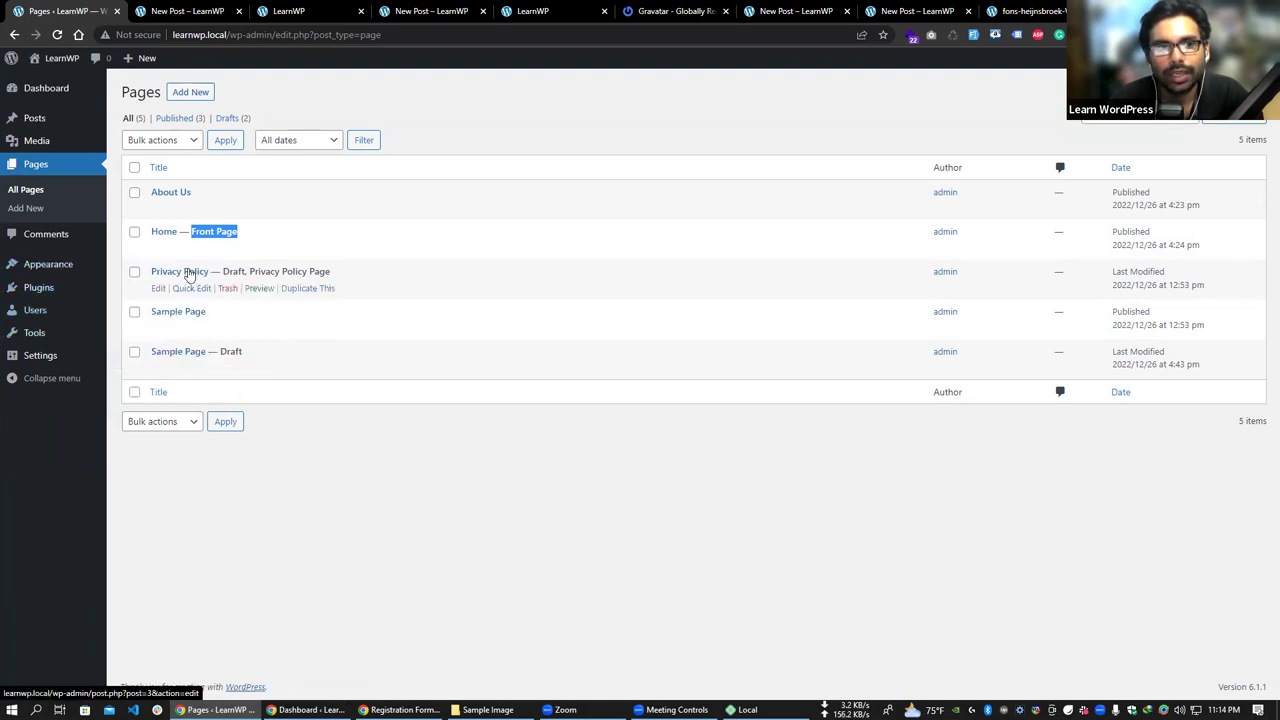
drag(227, 268, 297, 268)
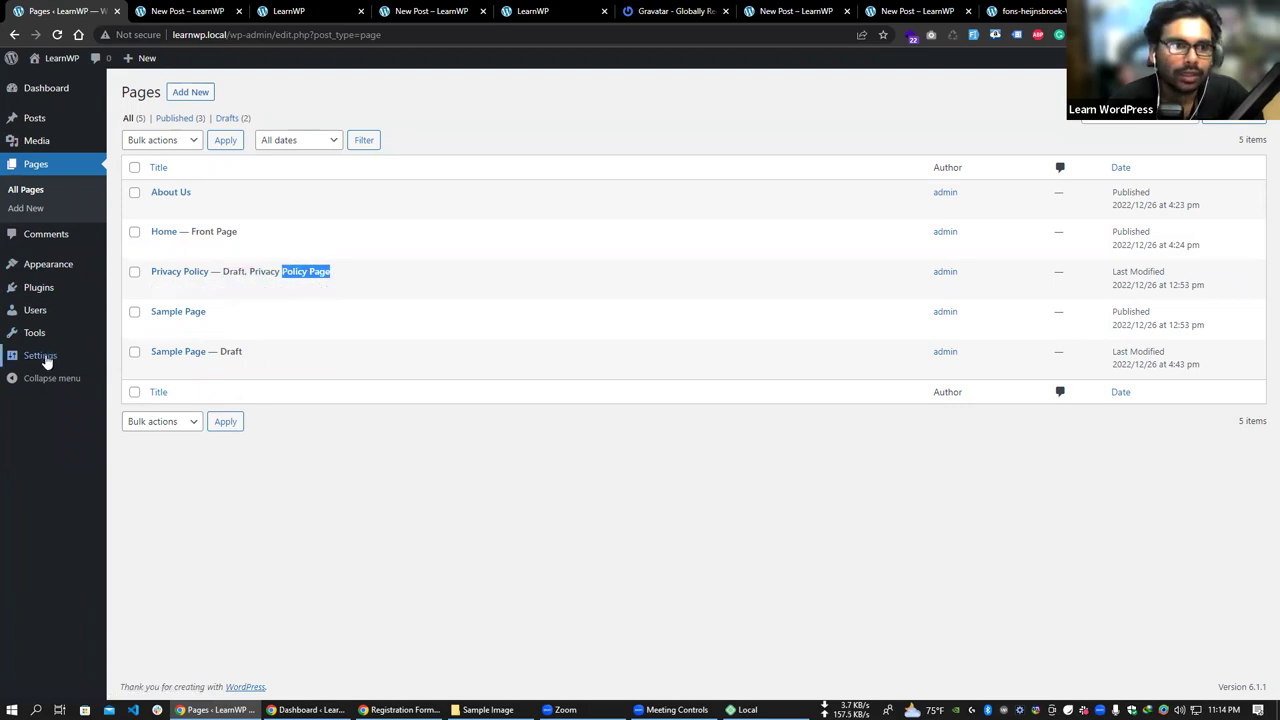
mouse_move(43, 357)
click(151, 472)
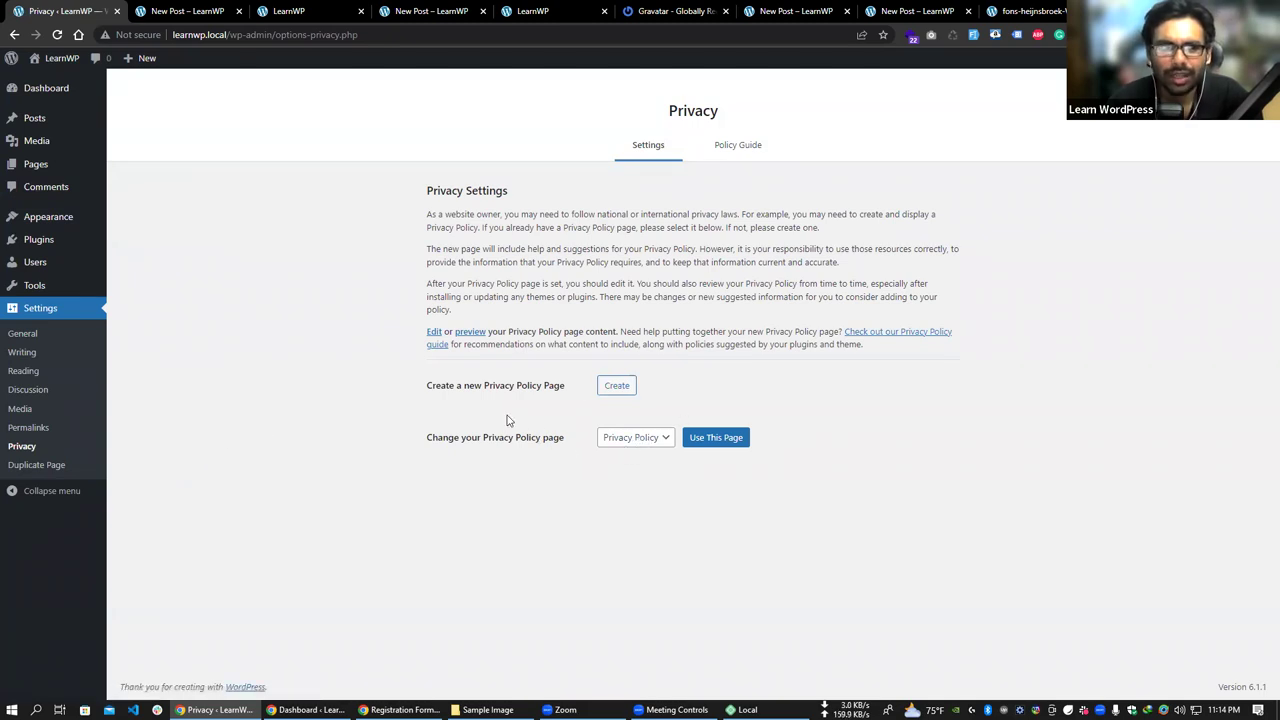
click(28, 371)
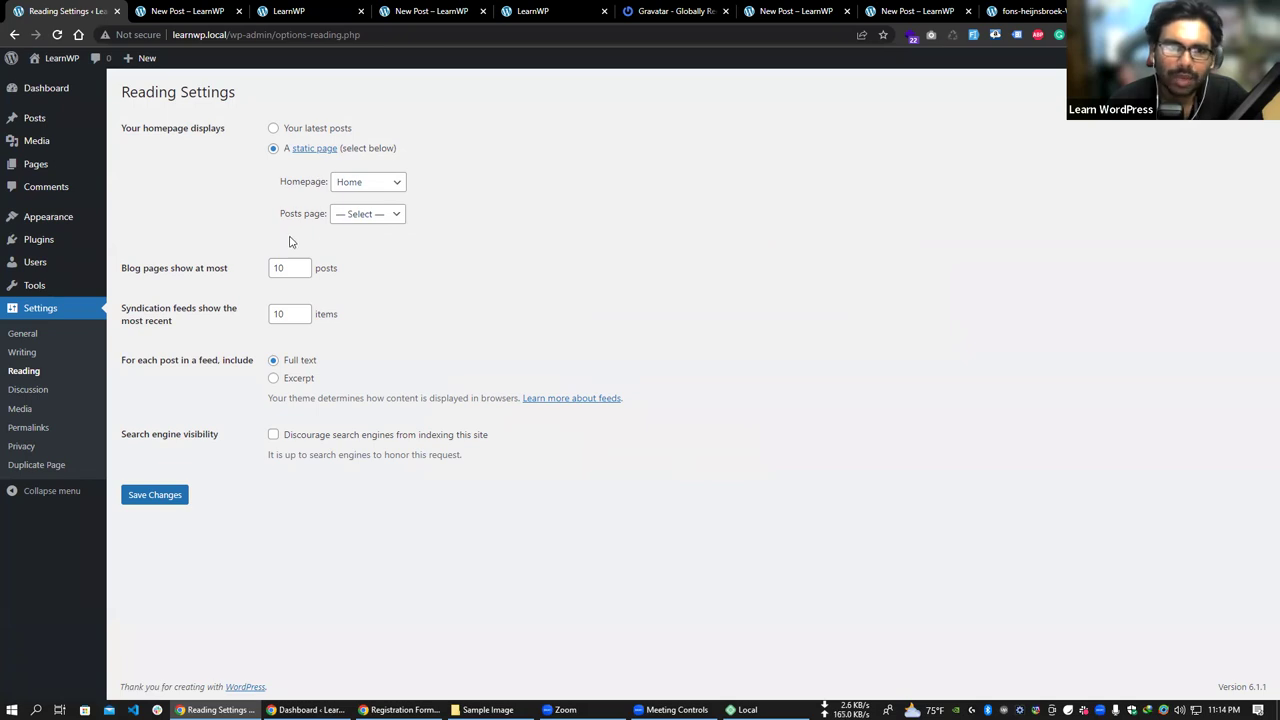
click(50, 447)
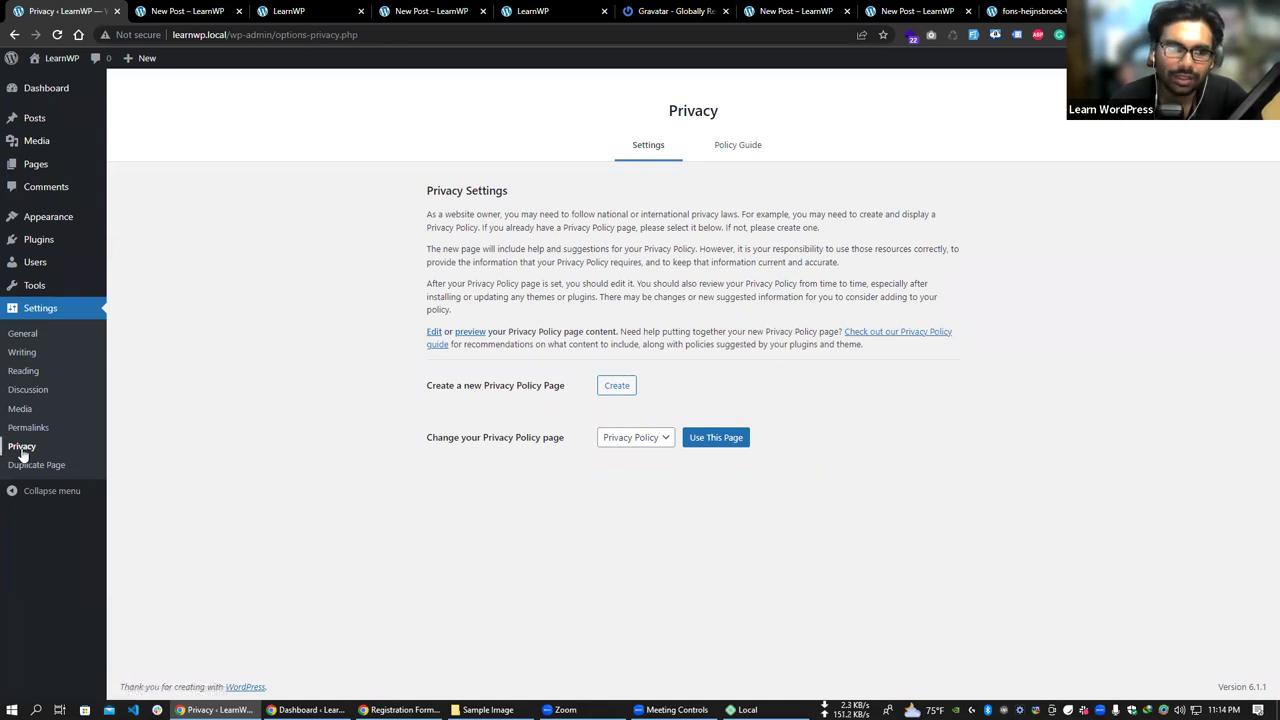
click(47, 378)
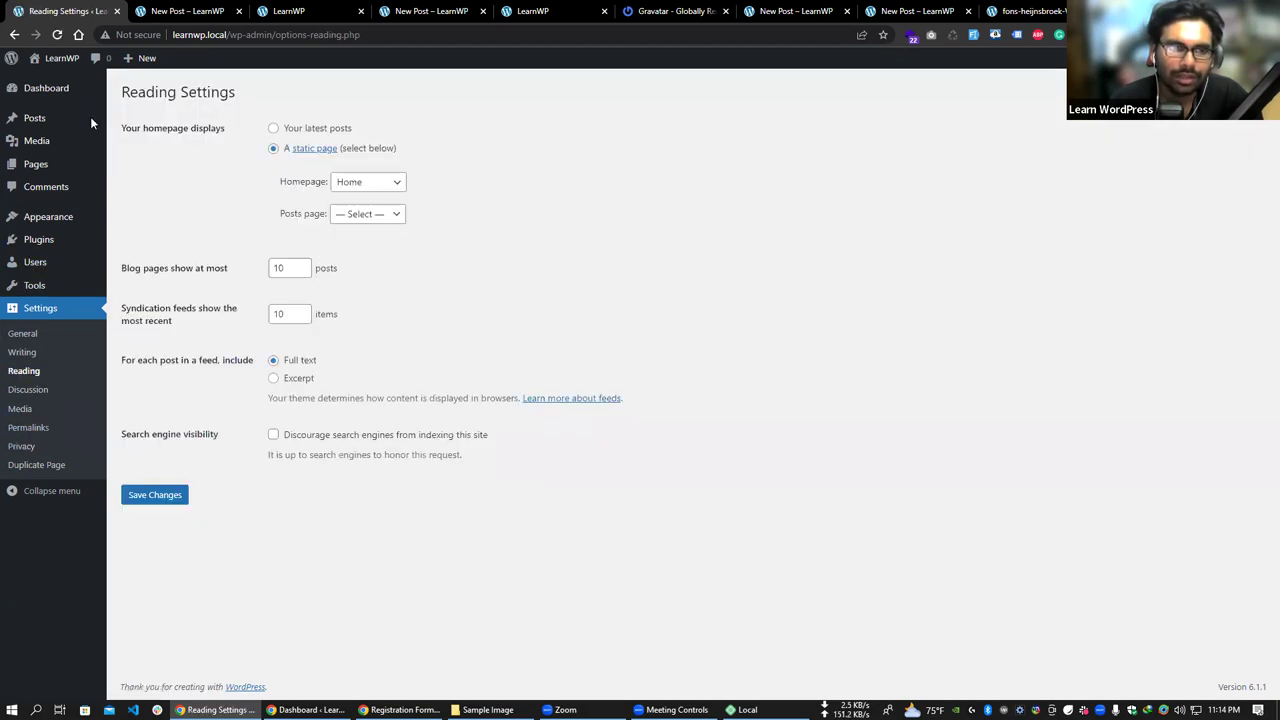
click(13, 37)
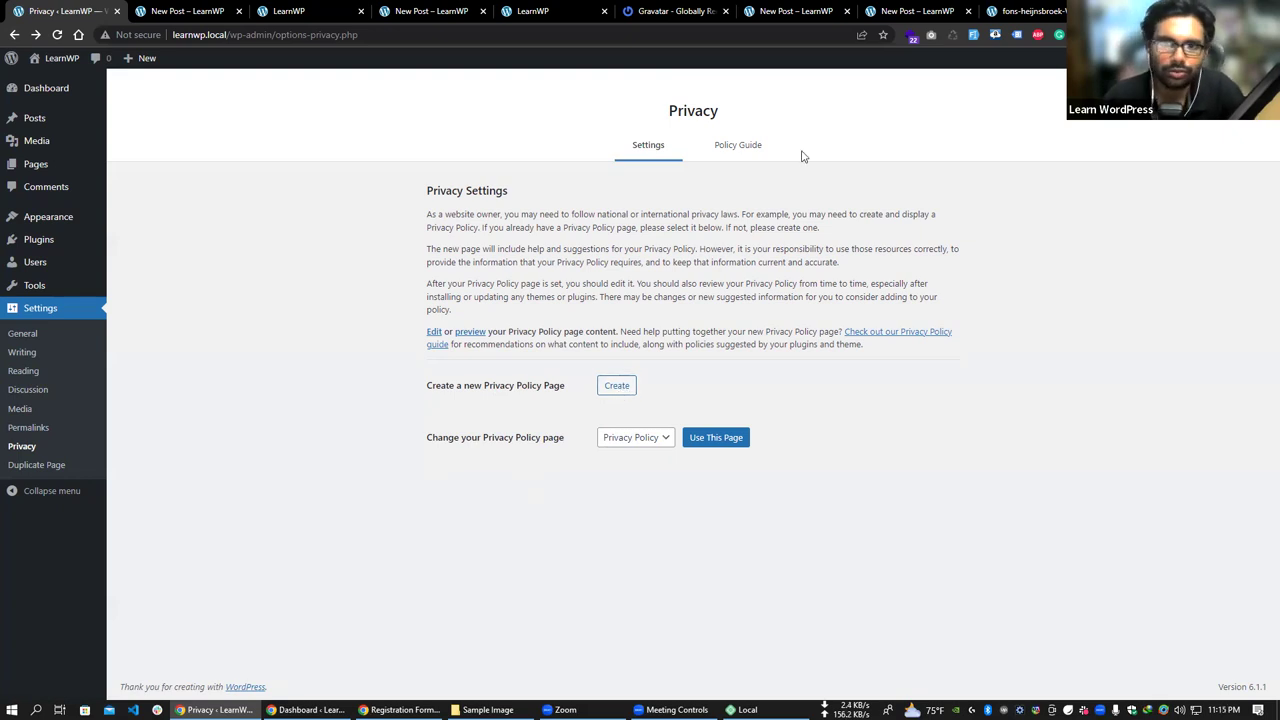
- Open the Privacy Policy Guide, expand its sections and WordPress's suggested policy text
click(746, 145)
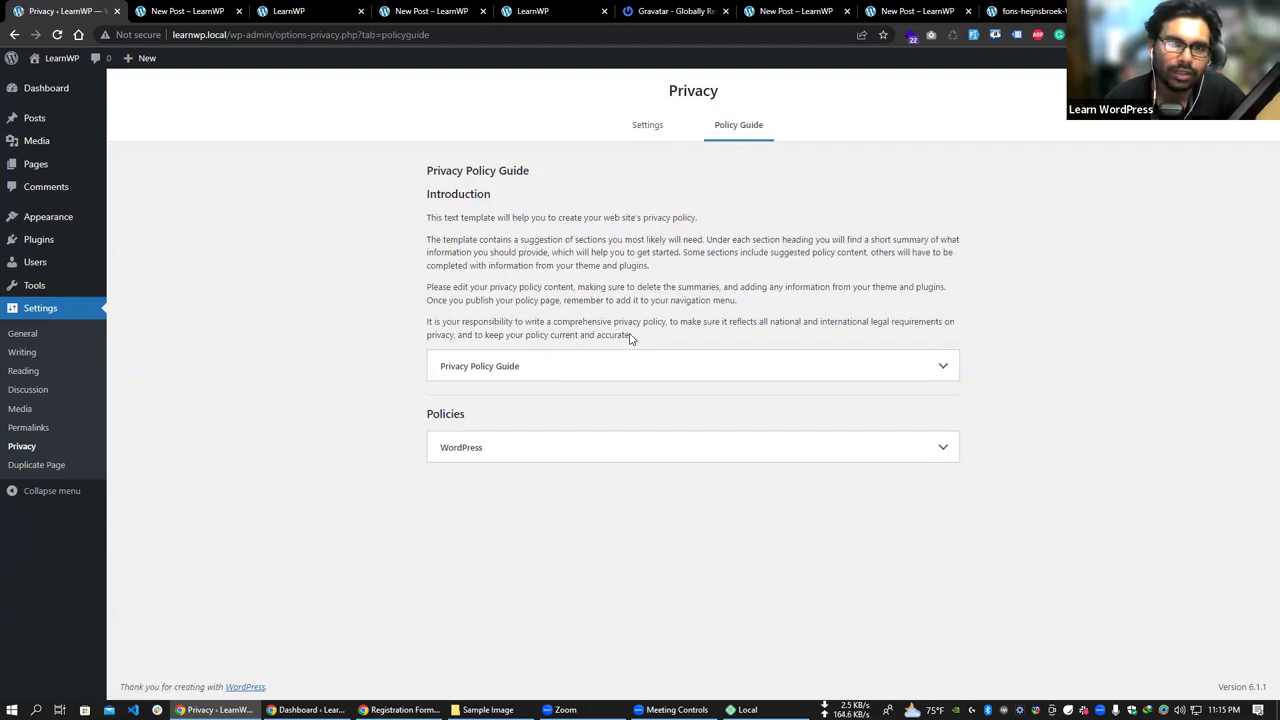
click(717, 369)
scroll(540, 400, down, 6)
scroll(540, 400, down, 7)
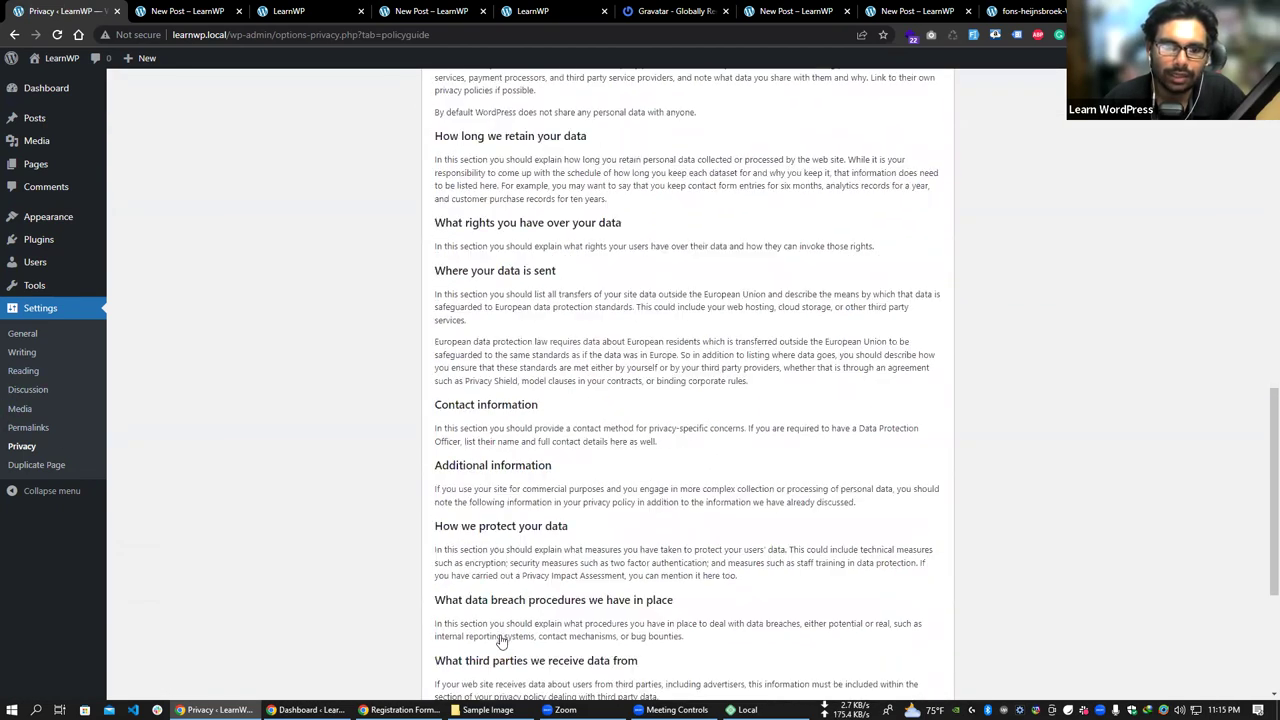
click(540, 643)
scroll(40, 455, down, 7)
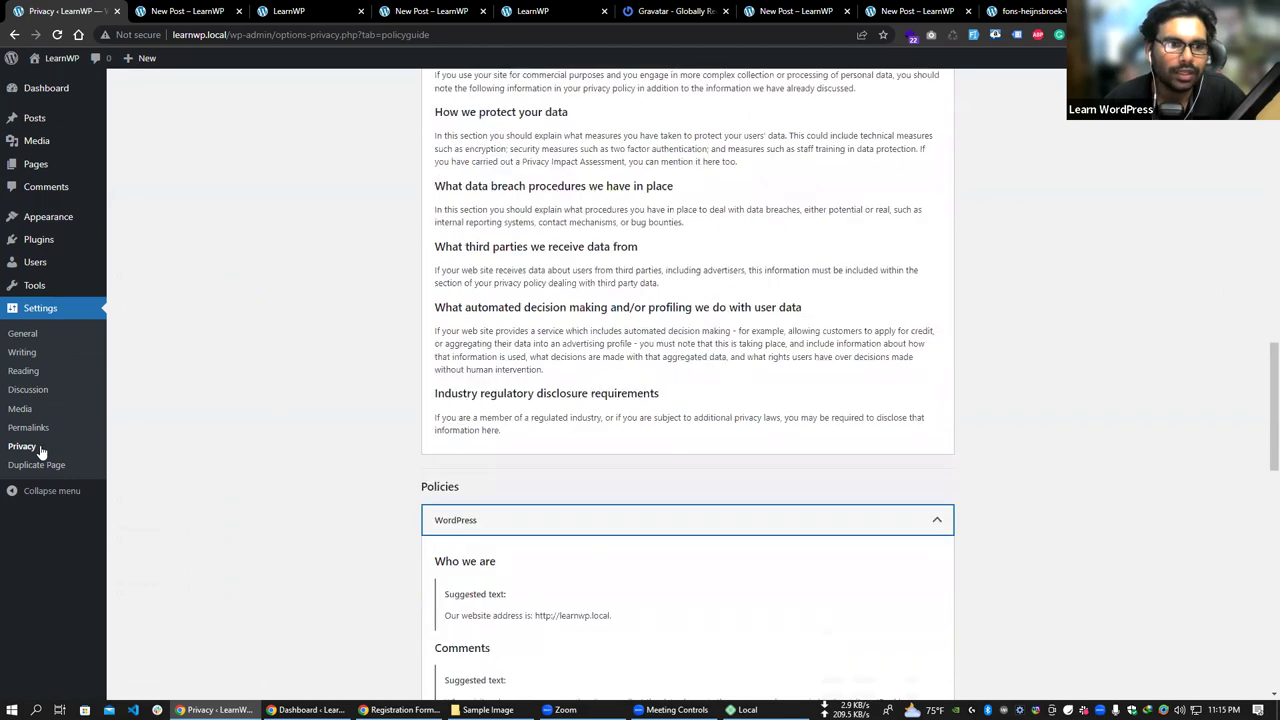
scroll(42, 473, down, 5)
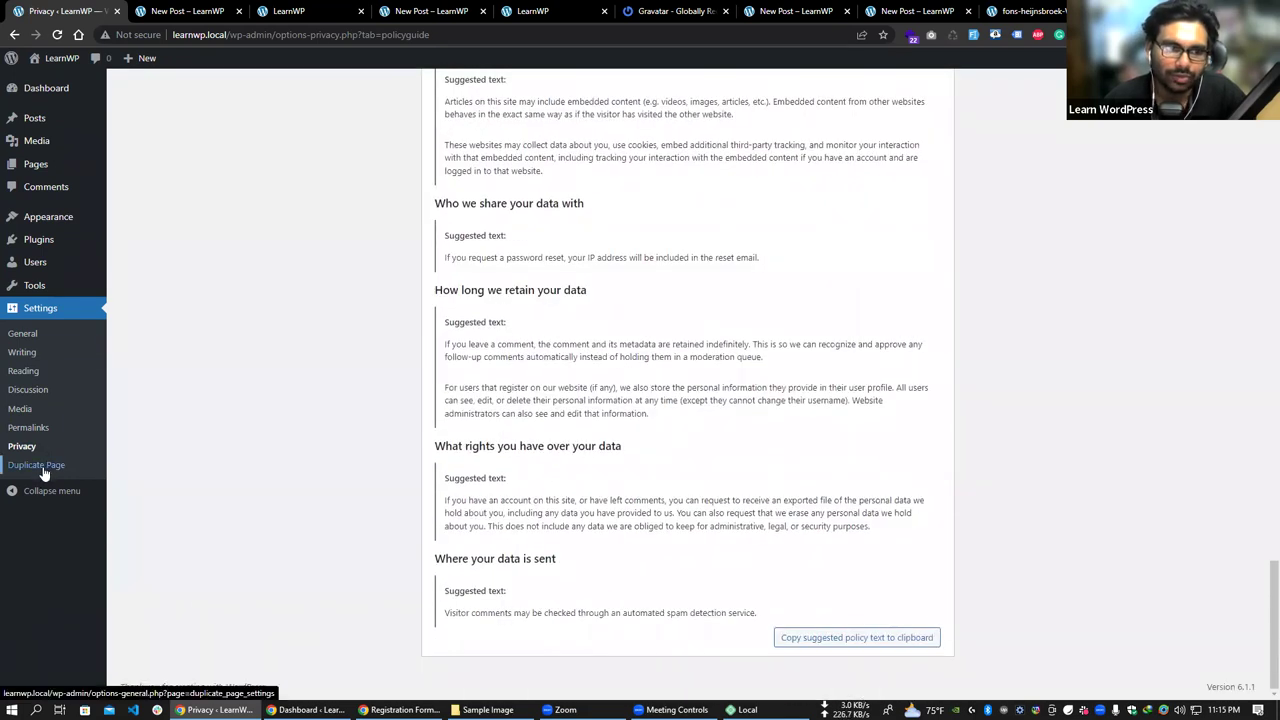
click(43, 474)
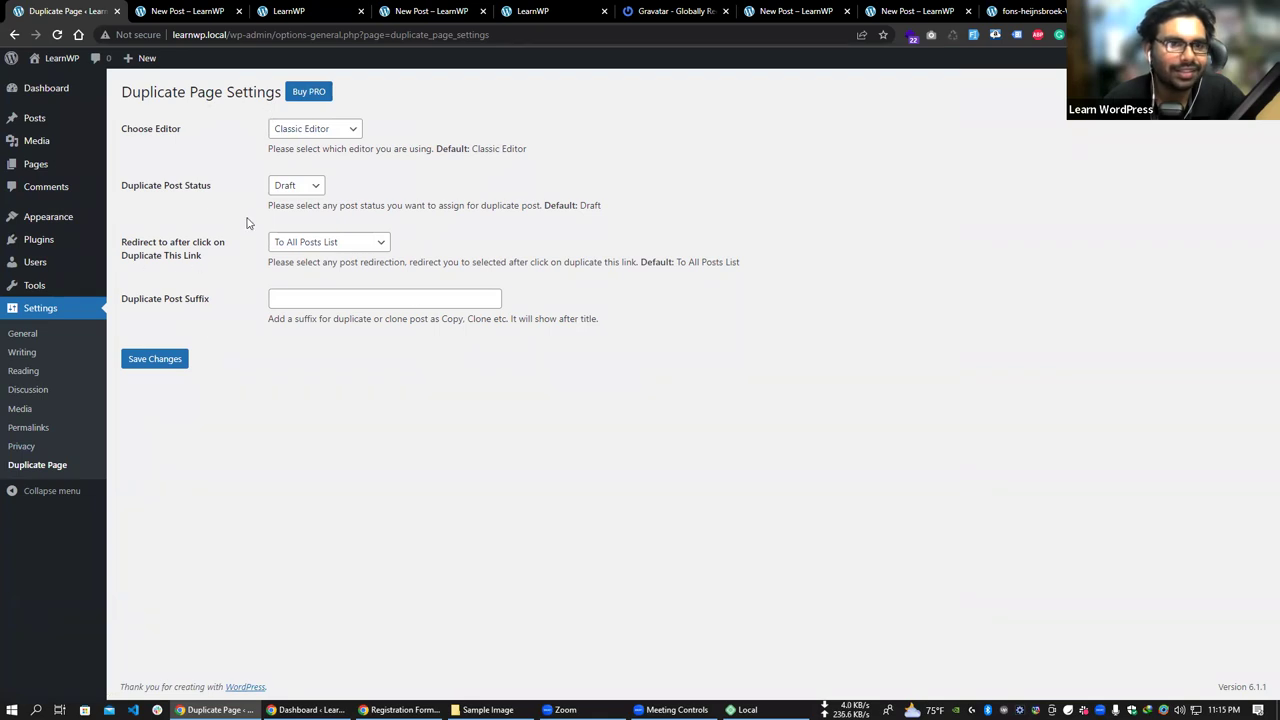
- Pass through the Pages list to the Dashboard home, showing 2 posts, 3 pages and 1 comment
click(57, 172)
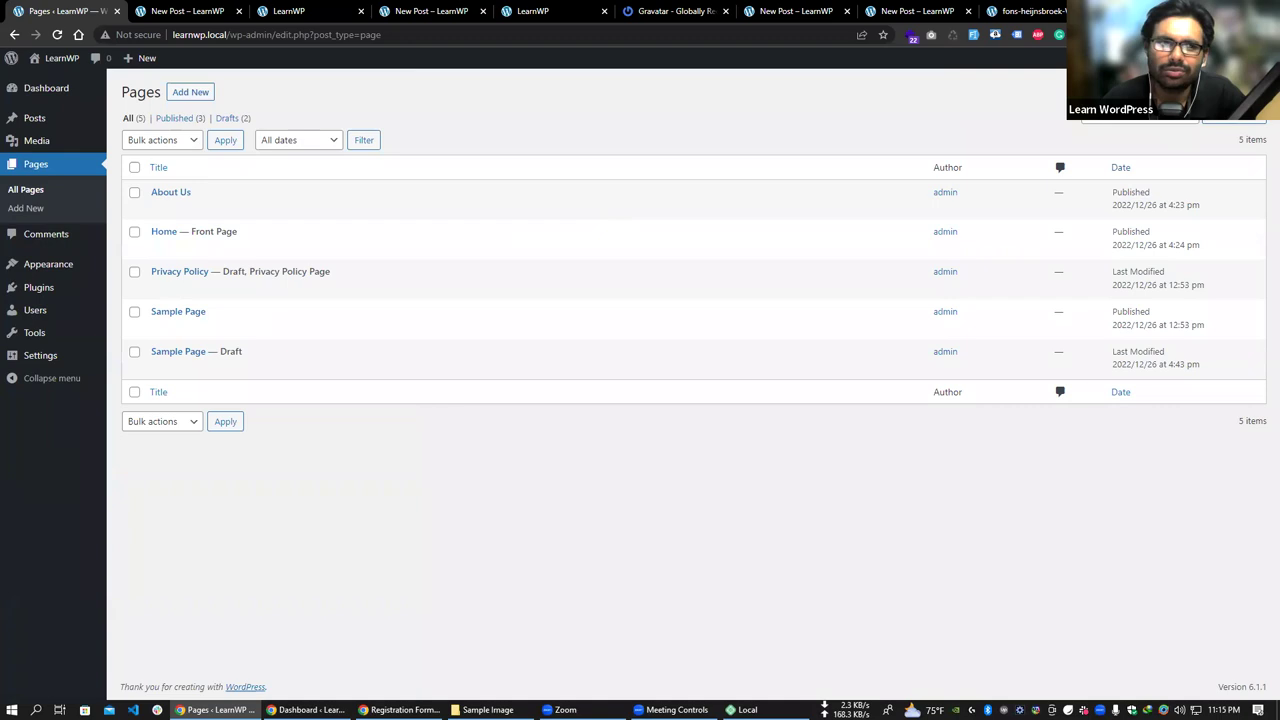
click(49, 92)
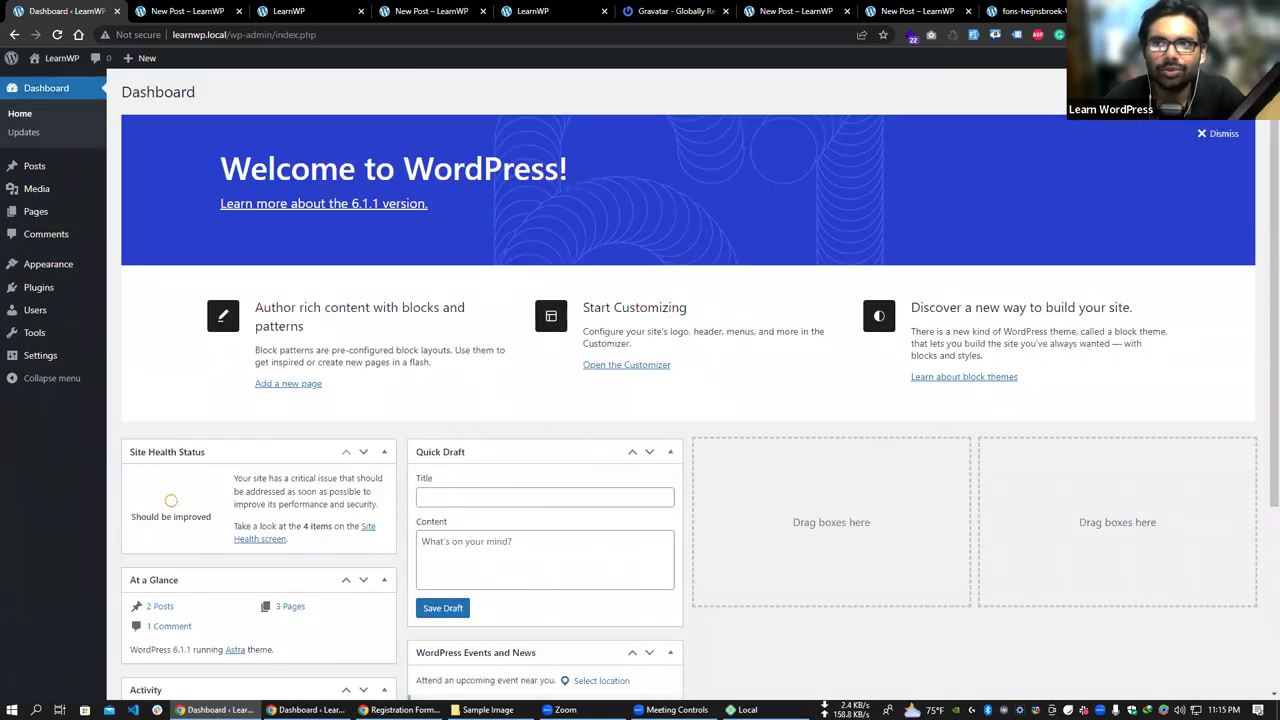
click(1155, 78)
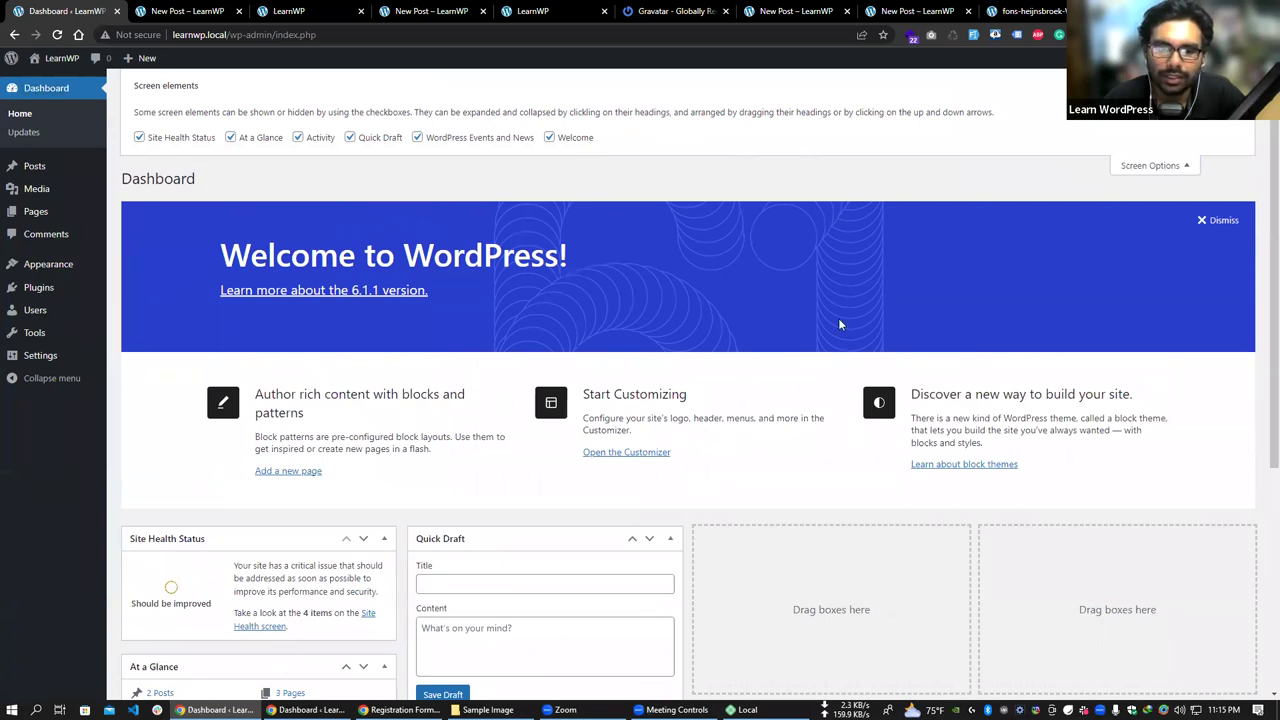
scroll(840, 318, down, 2)
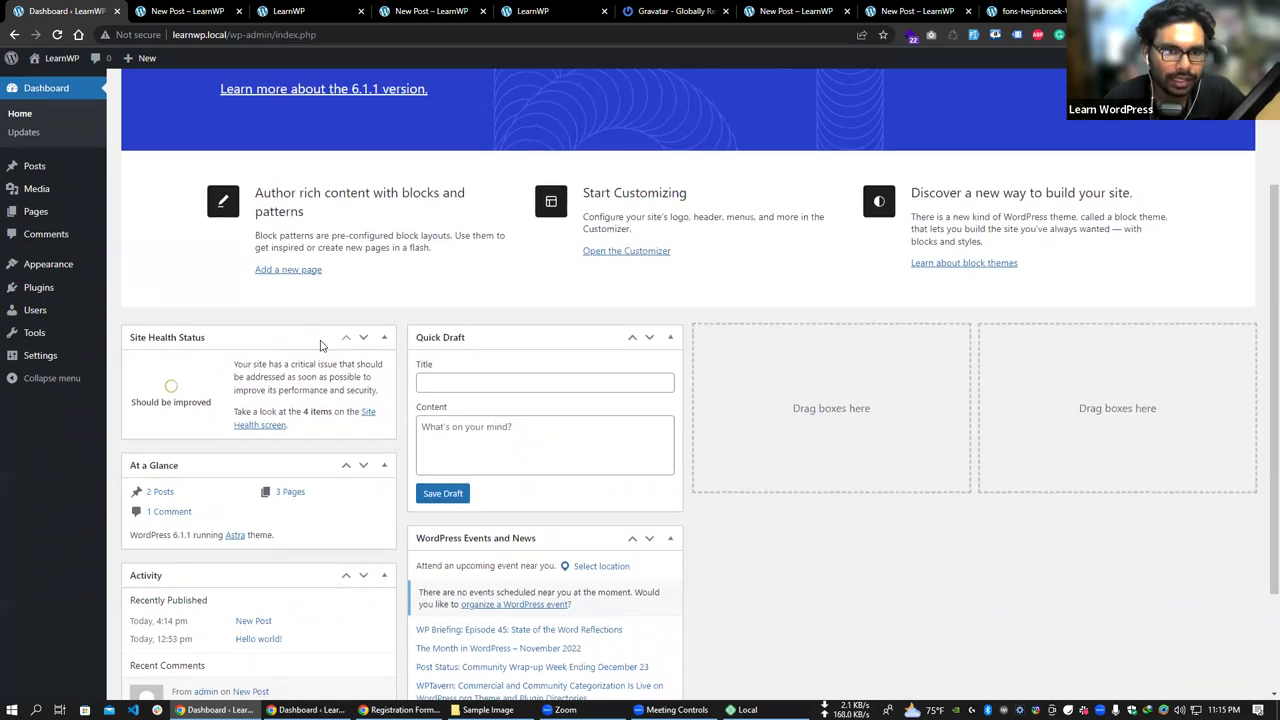
scroll(314, 314, down, 3)
scroll(766, 503, up, 2)
scroll(308, 131, up, 3)
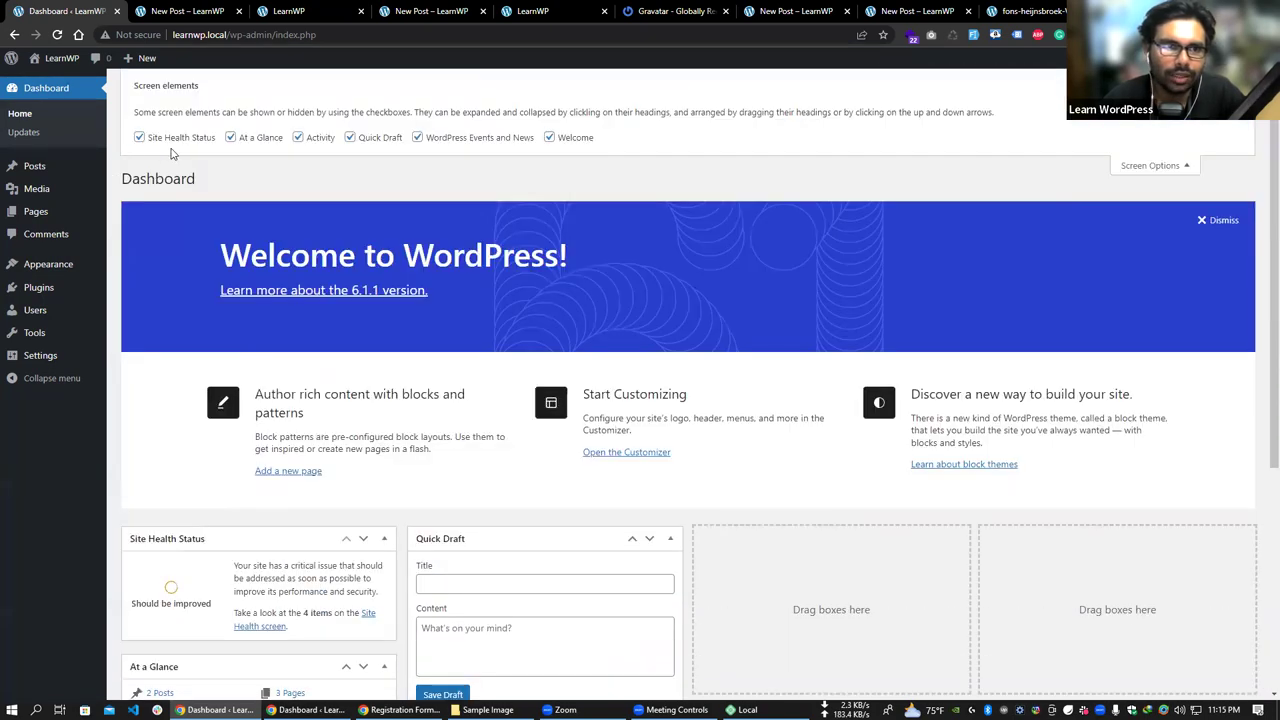
click(139, 137)
scroll(186, 460, down, 1)
scroll(230, 200, up, 1)
click(250, 137)
click(305, 137)
click(362, 140)
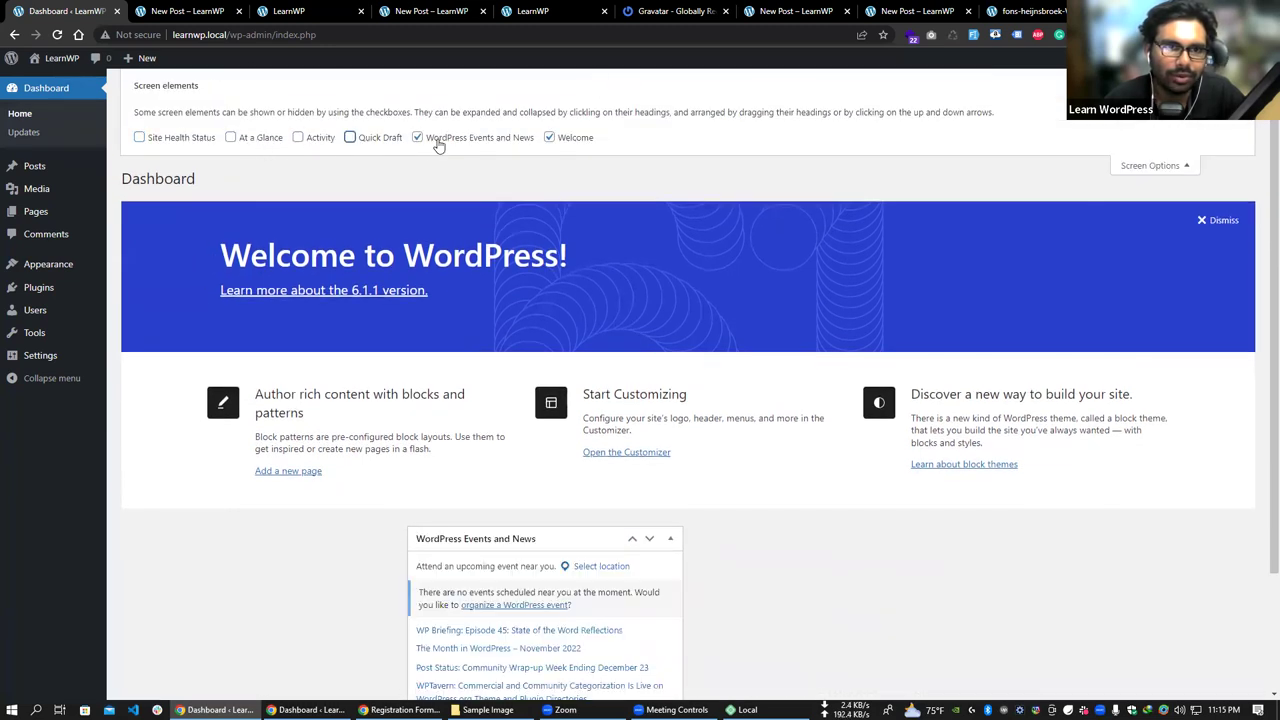
click(437, 140)
click(549, 139)
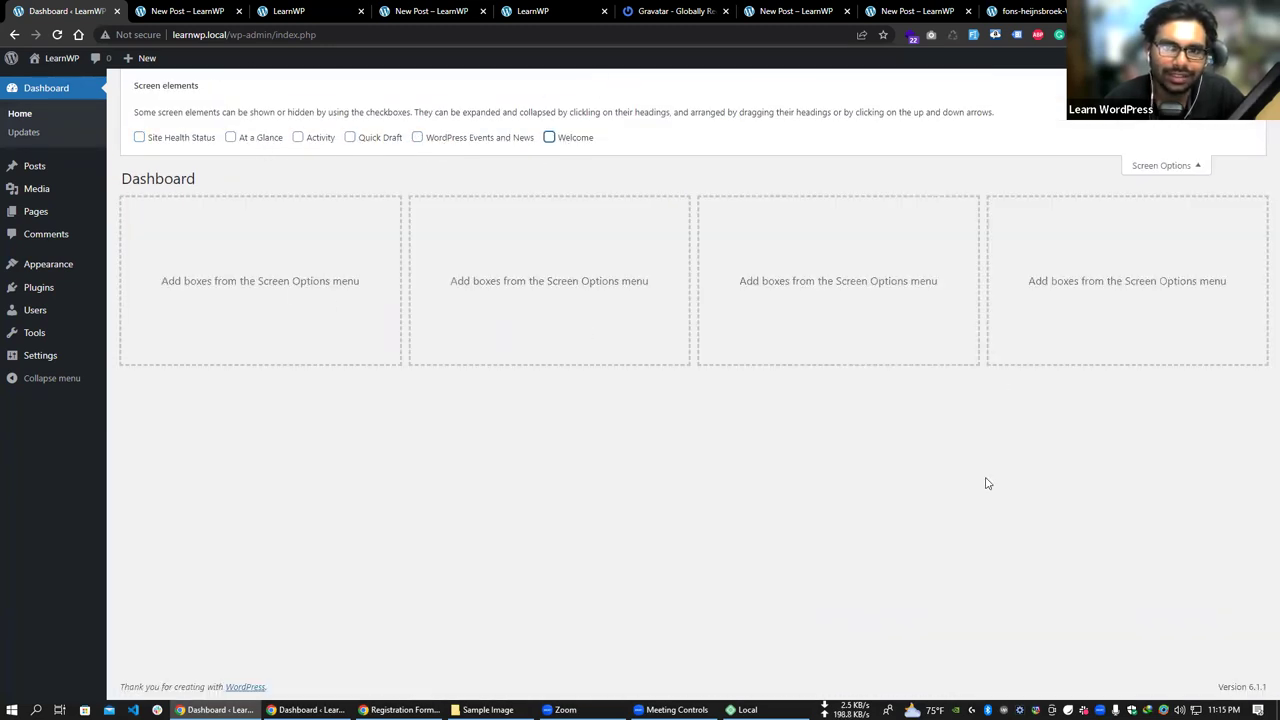
click(560, 141)
click(552, 139)
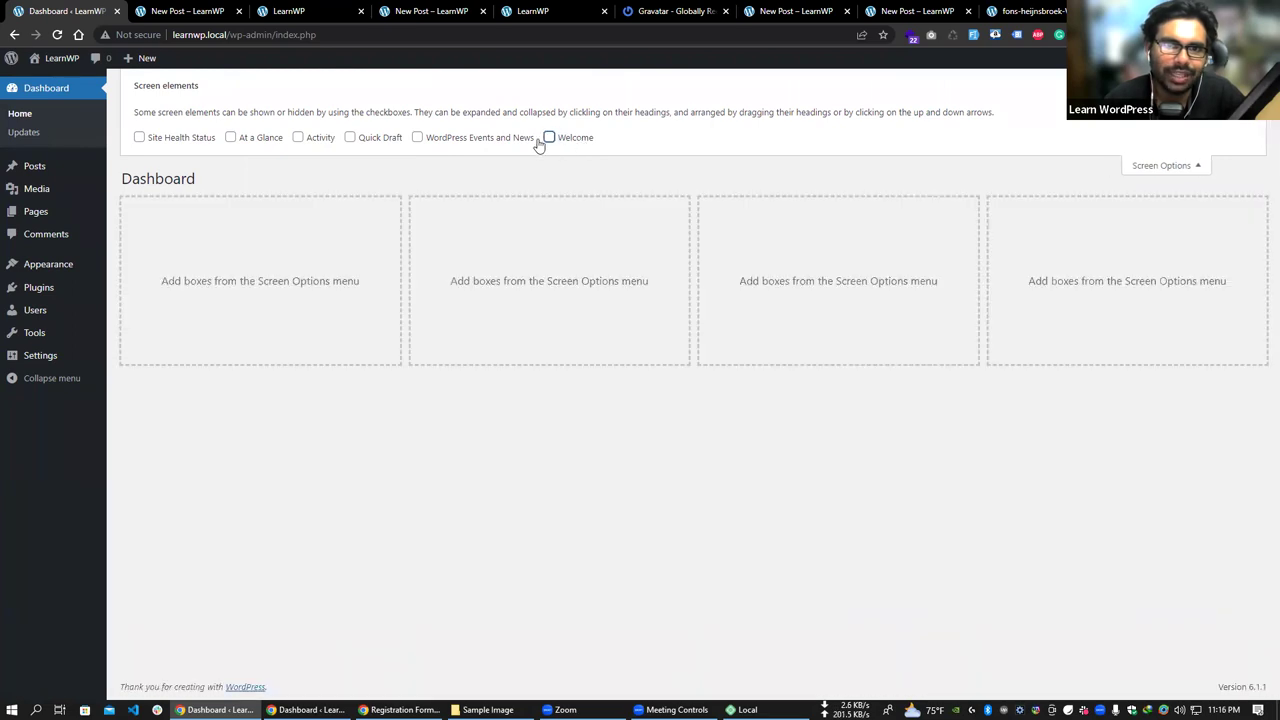
click(318, 138)
click(229, 138)
click(187, 140)
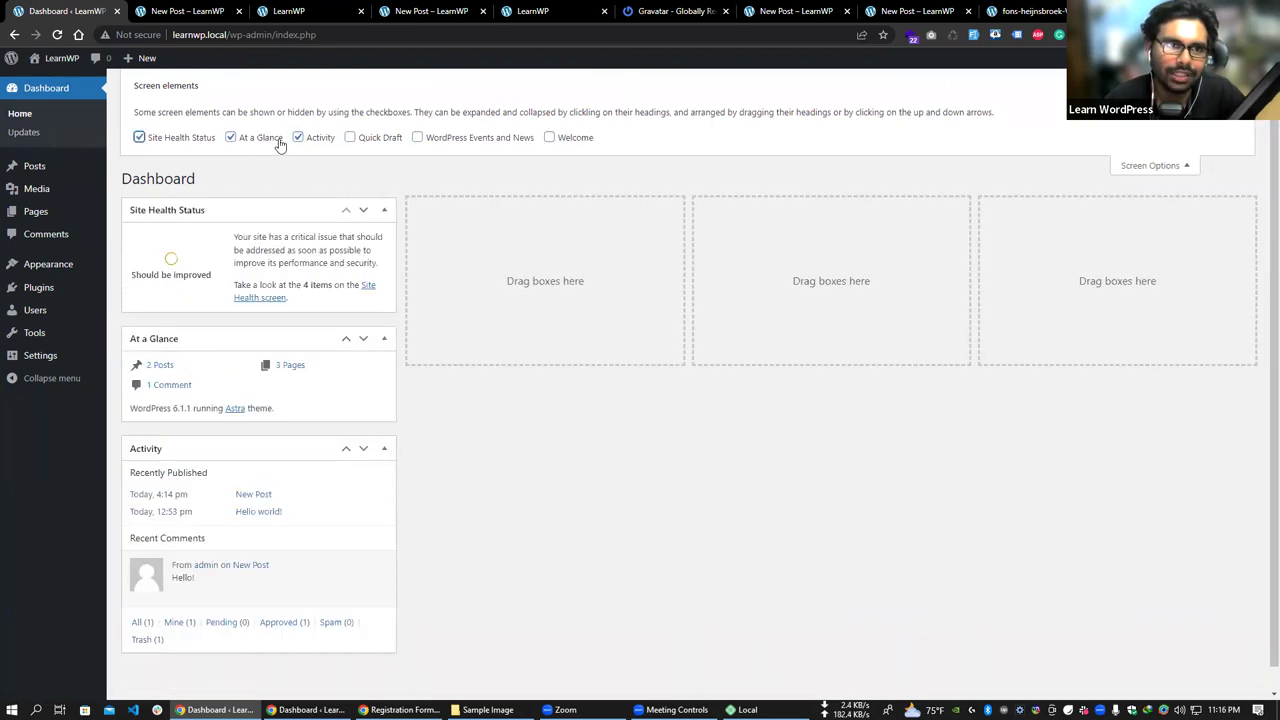
click(388, 141)
click(503, 140)
click(567, 139)
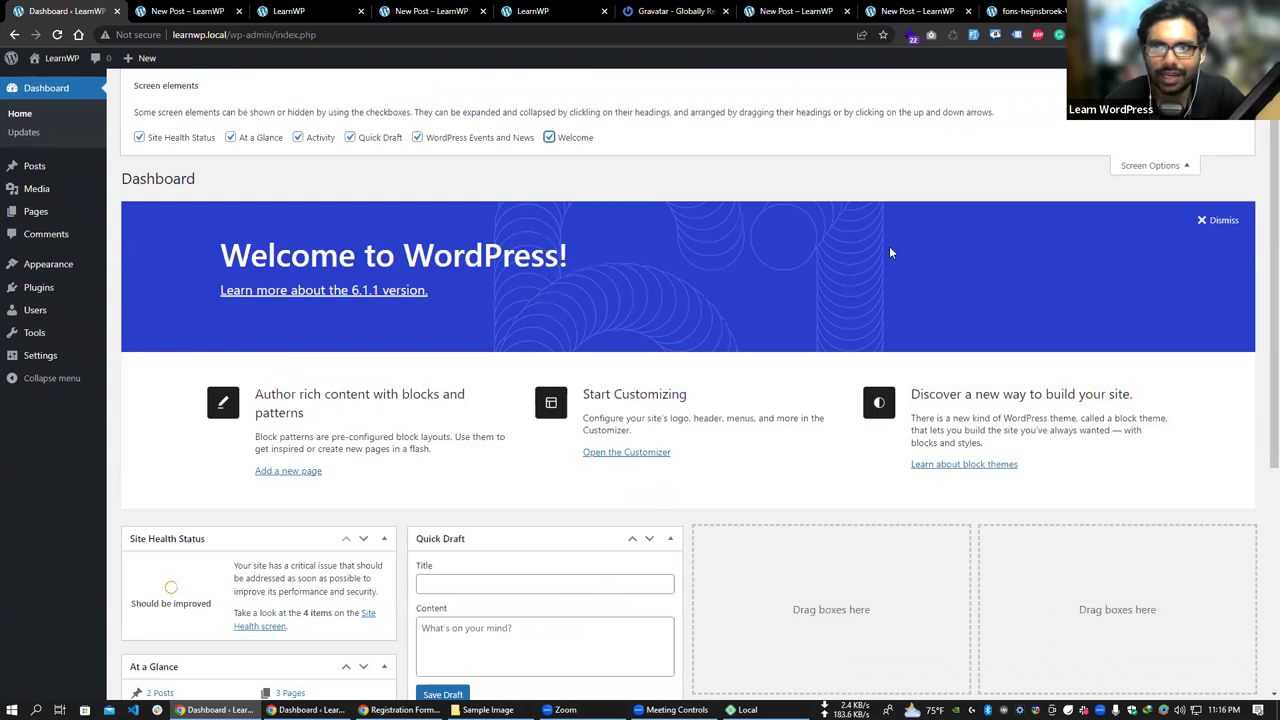
click(1155, 165)
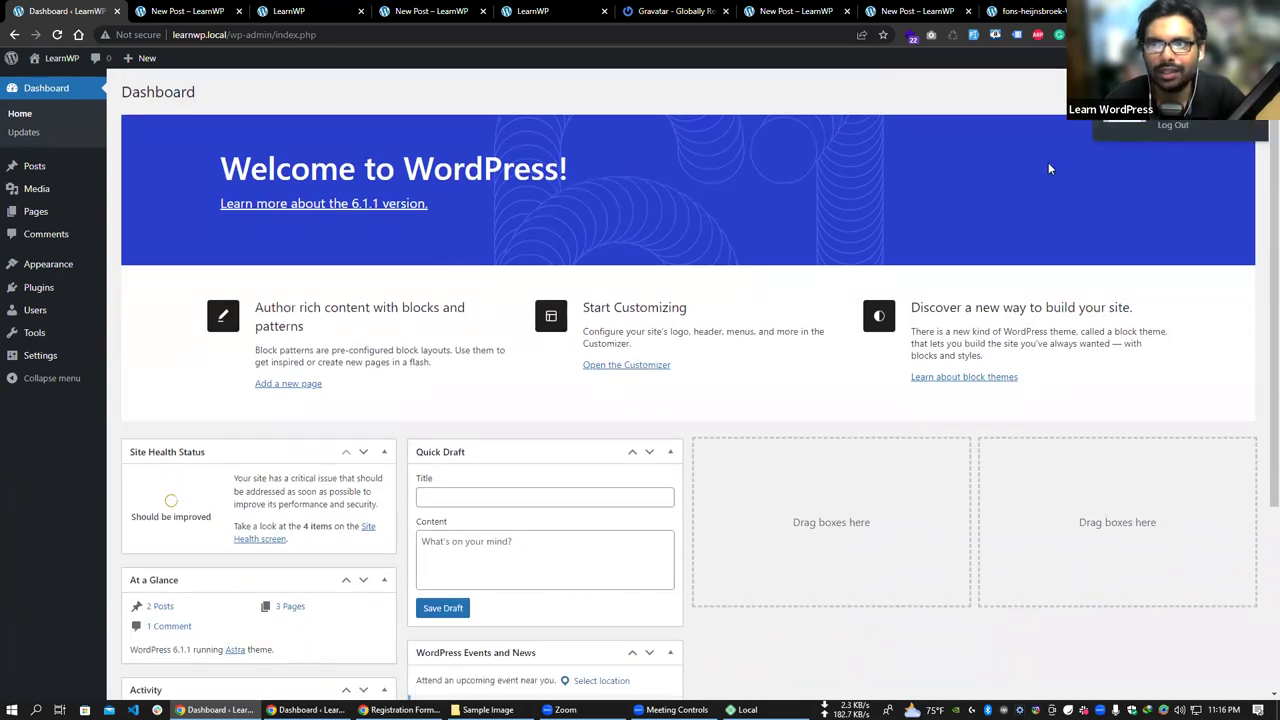
click(1229, 78)
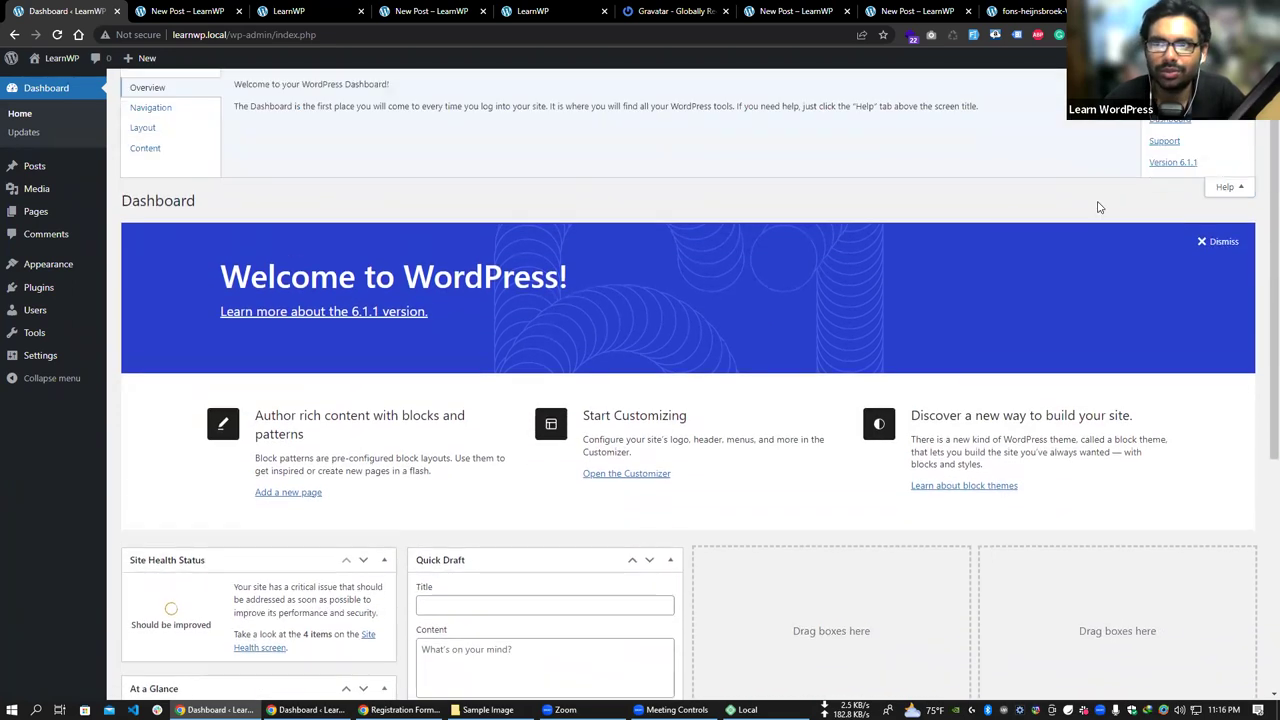
click(150, 108)
click(155, 128)
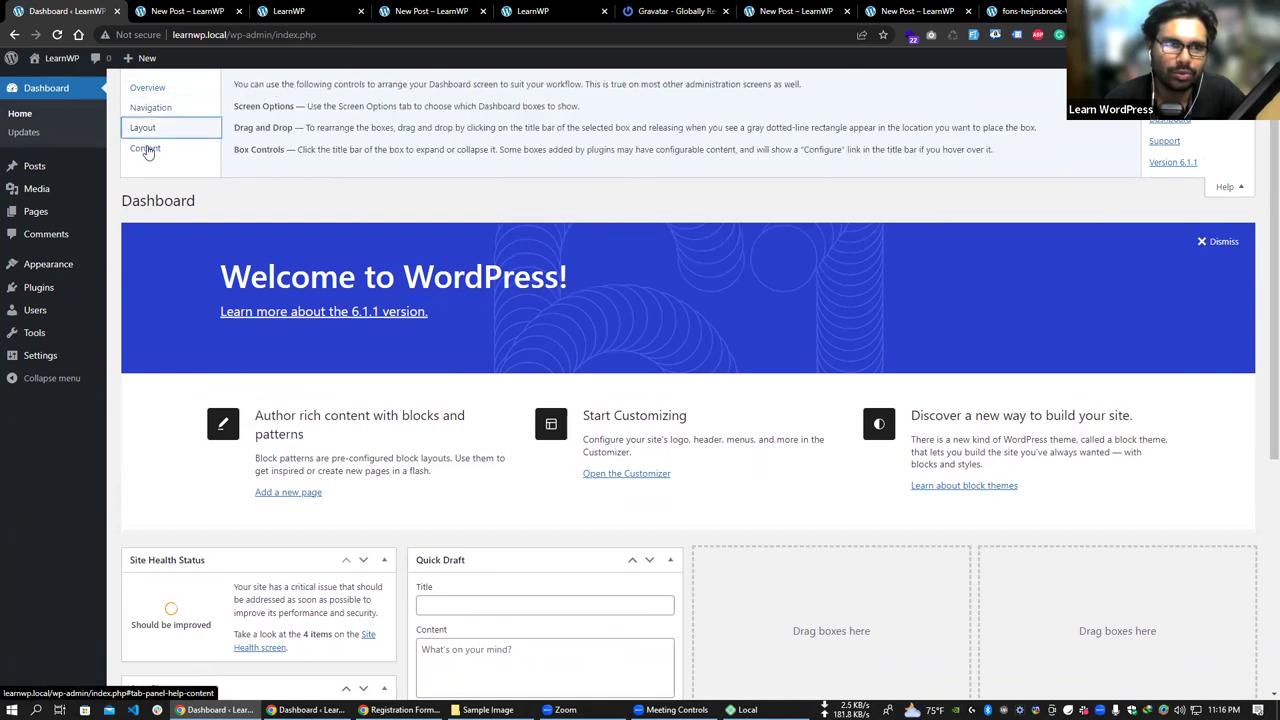
click(145, 149)
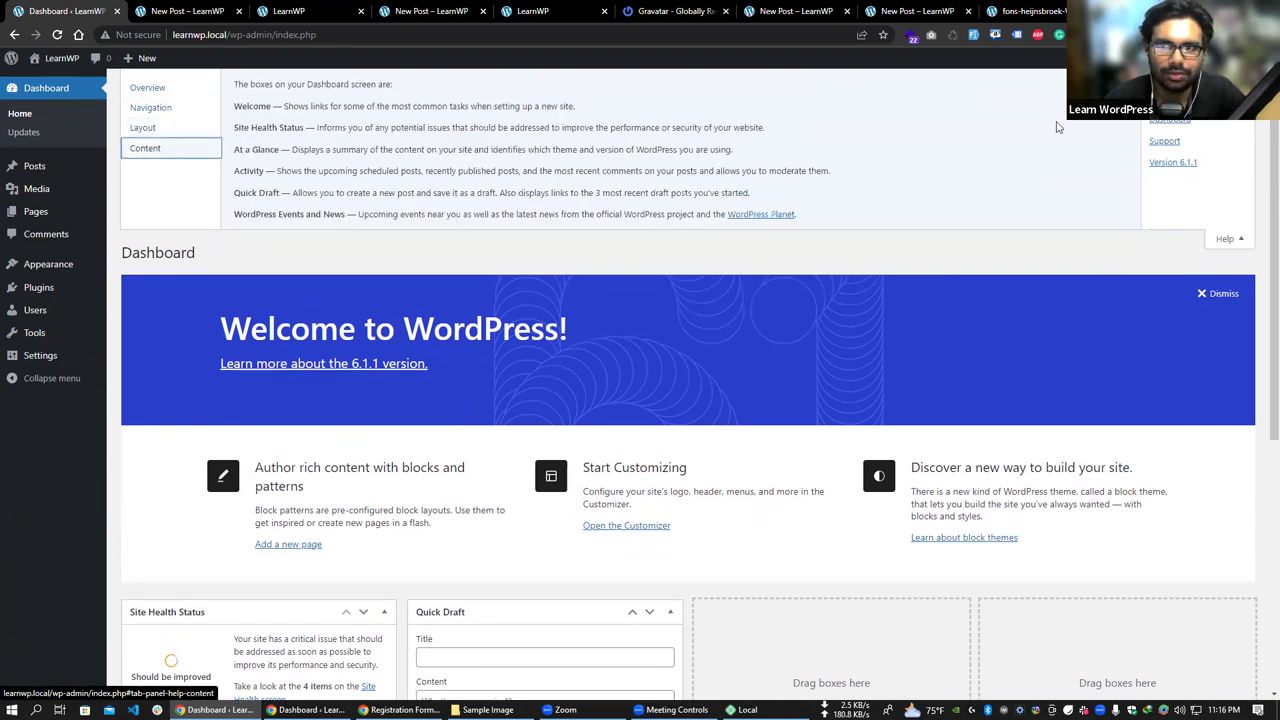
click(1170, 119)
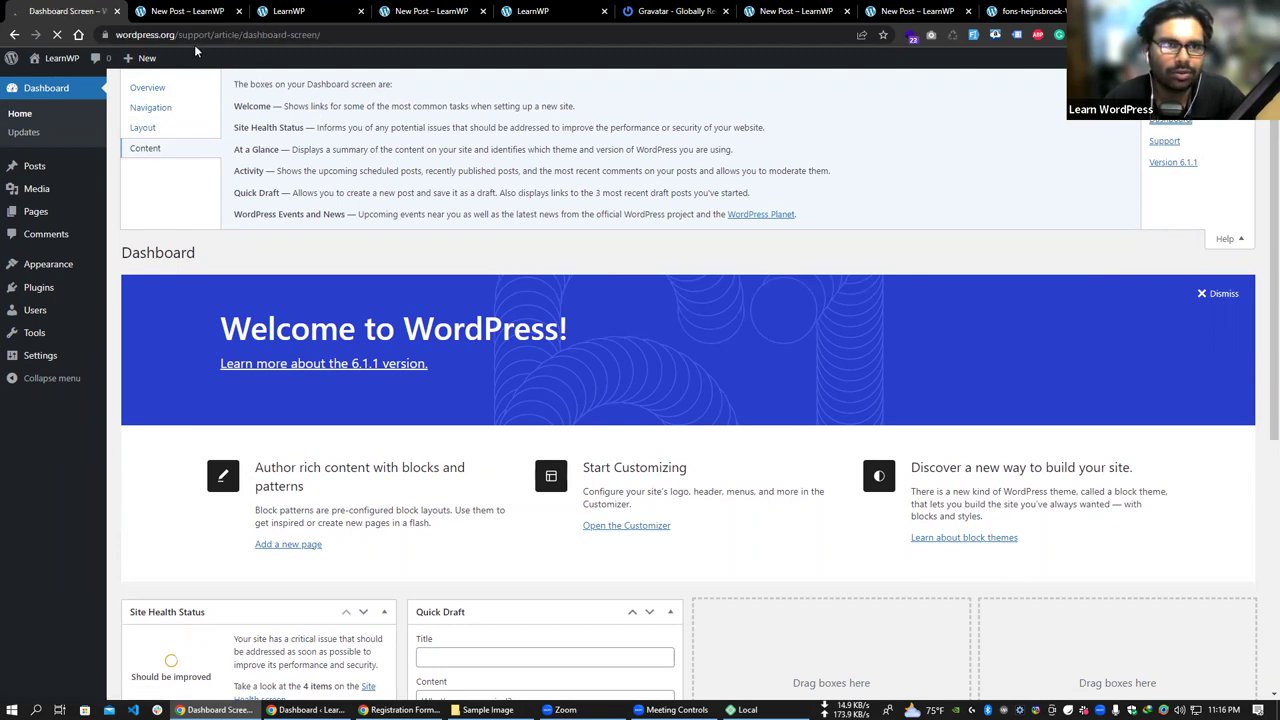
scroll(528, 272, down, 3)
scroll(363, 143, down, 1)
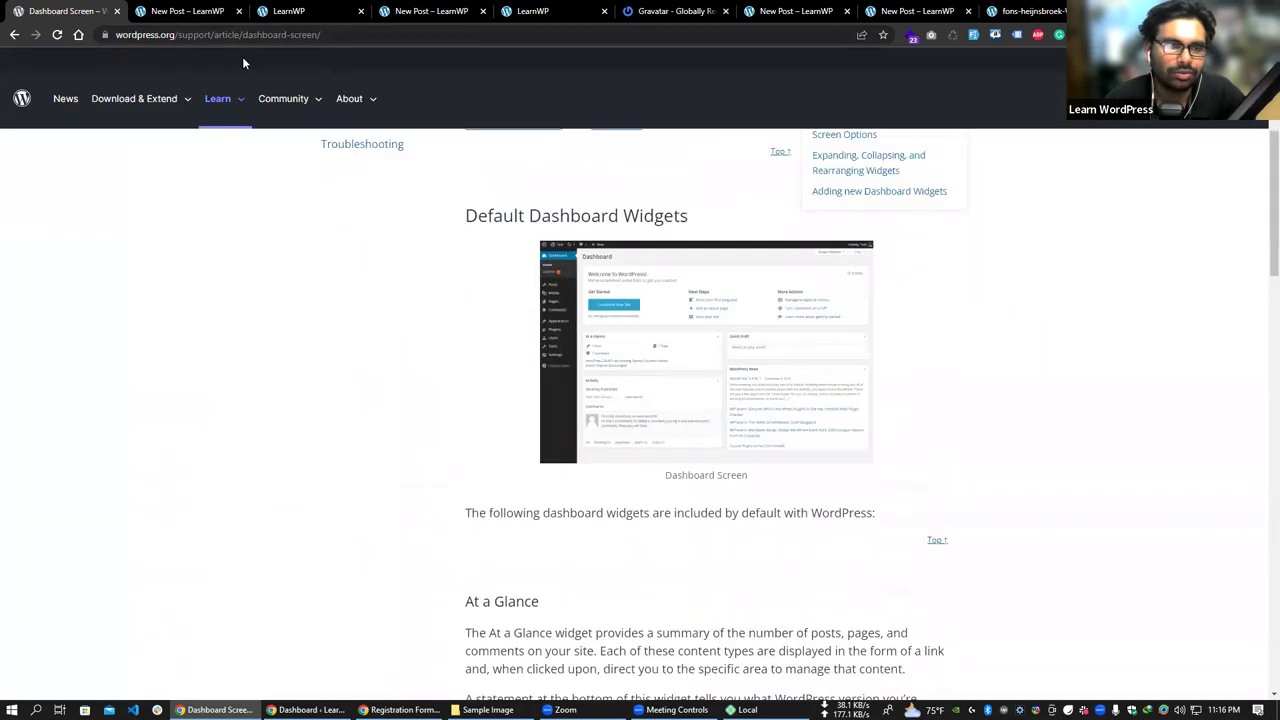
scroll(363, 143, up, 5)
click(14, 34)
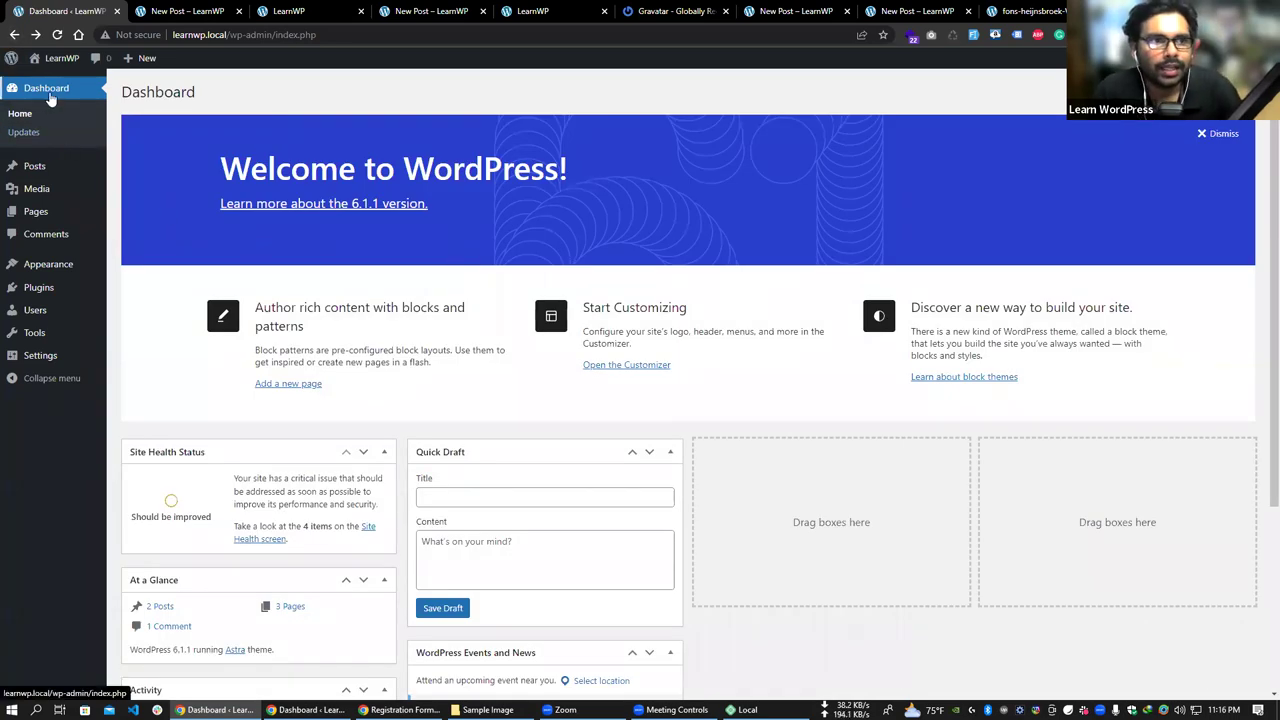
- Open the Updates page and highlight the message that plugins are up to date
click(43, 136)
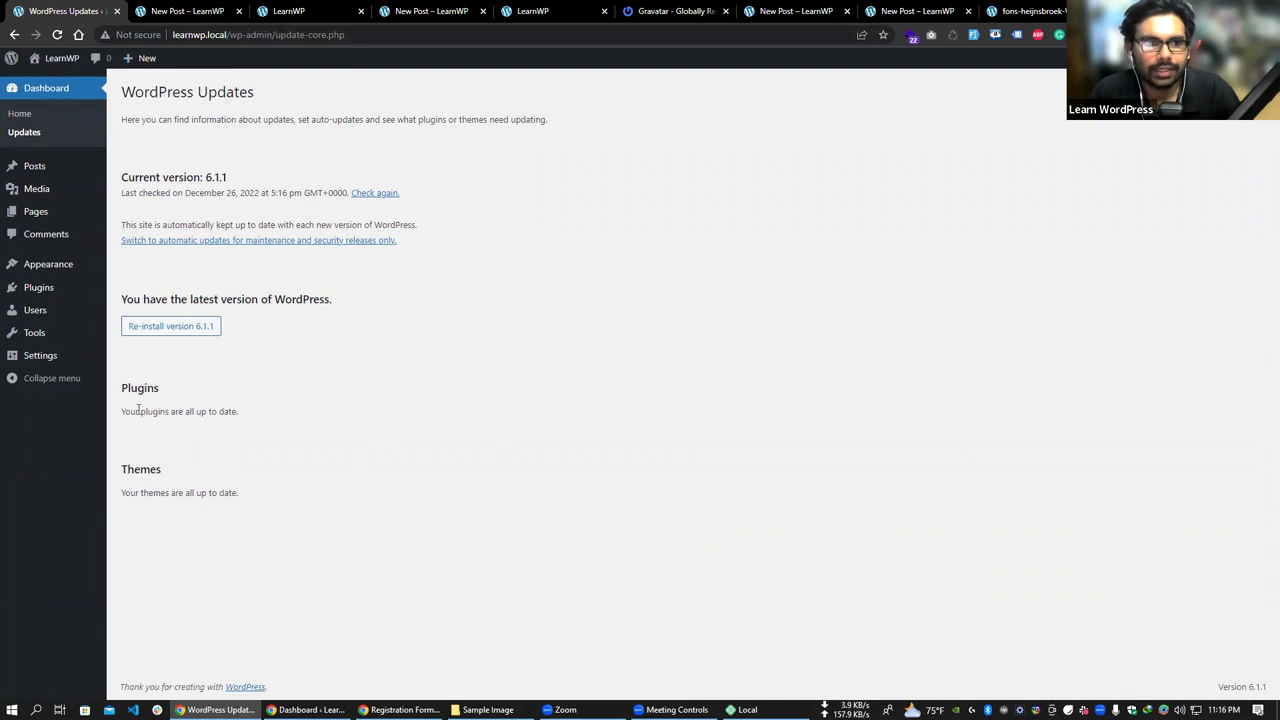
drag(126, 408, 240, 412)
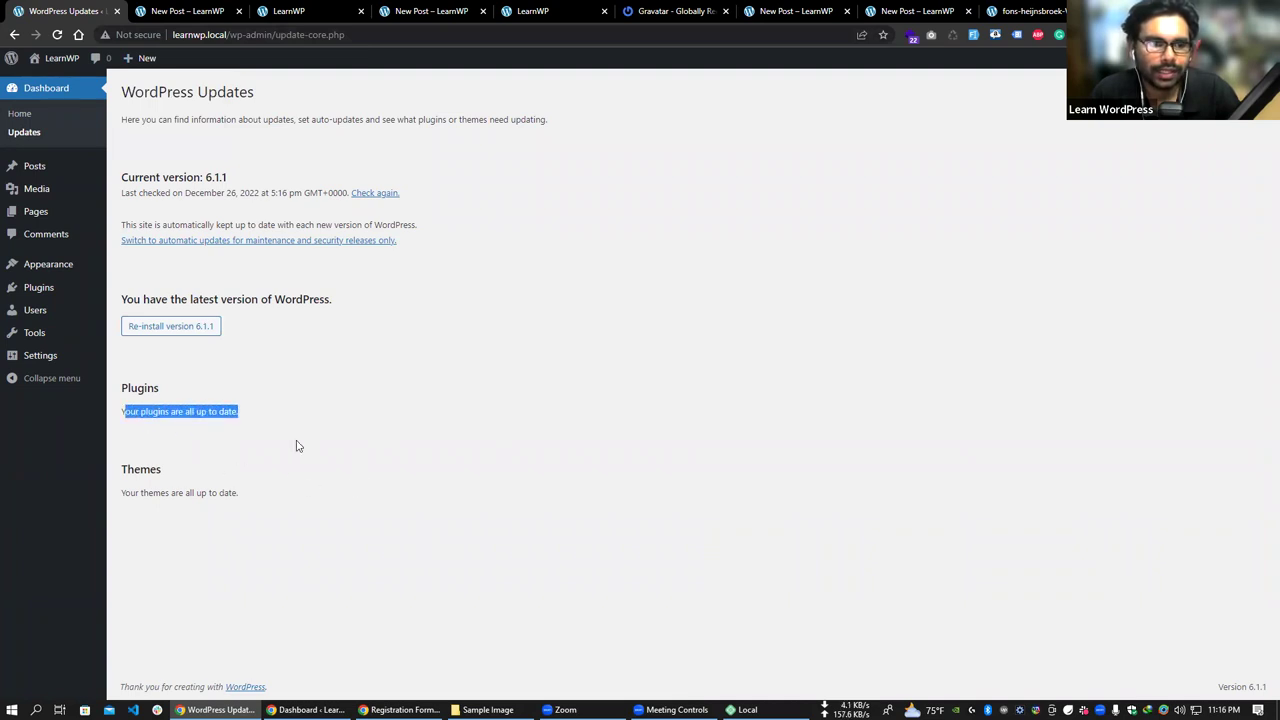
click(115, 497)
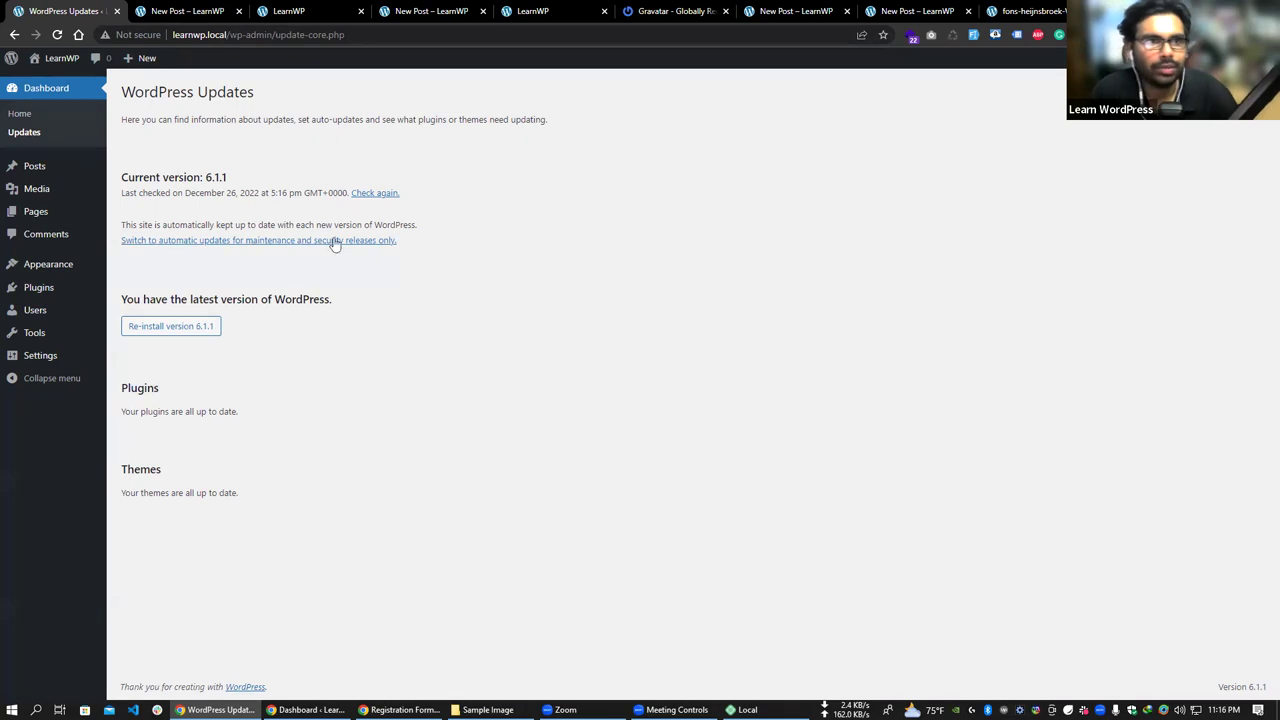
- Highlight the update-core.php part of the page address, then deselect it
drag(345, 34, 289, 45)
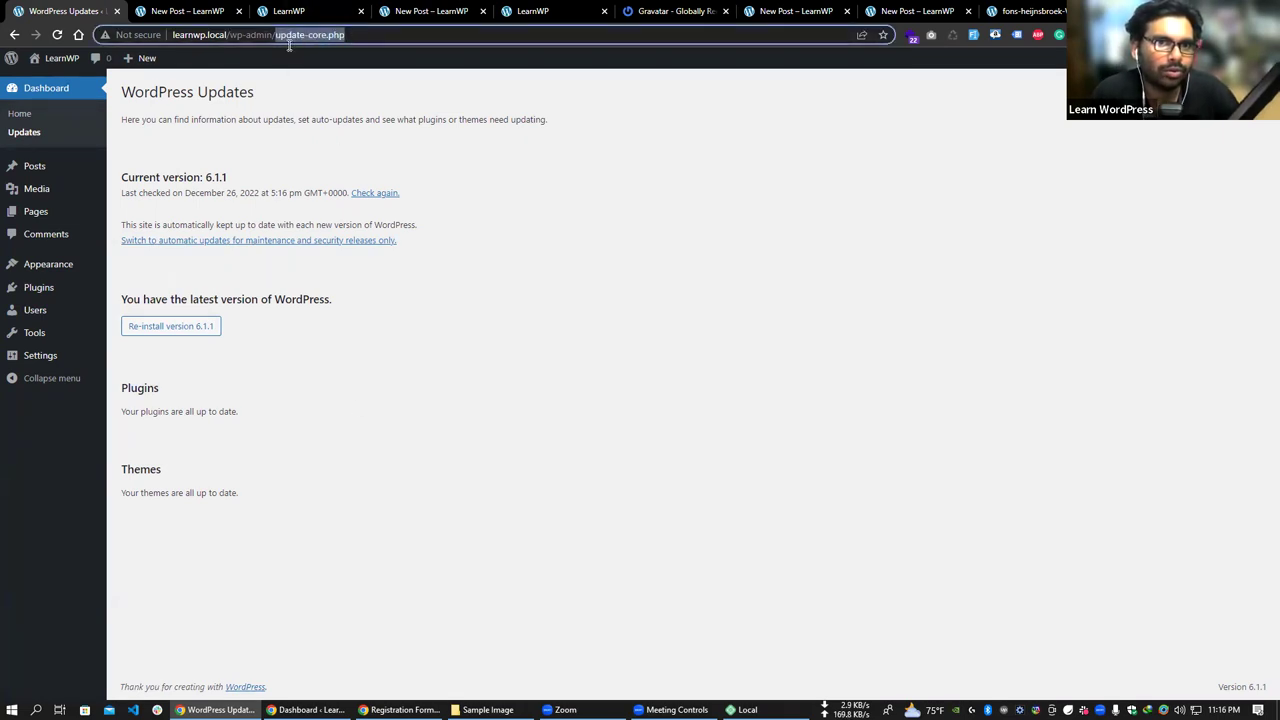
click(197, 268)
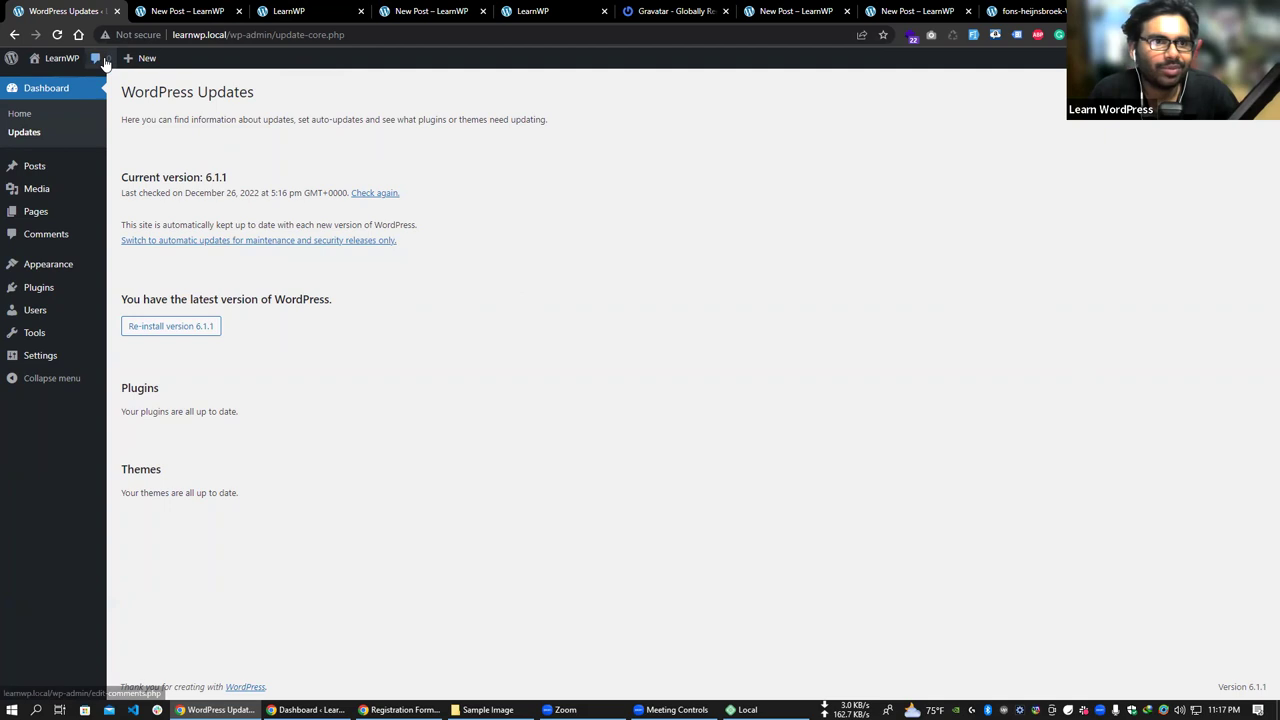
mouse_move(13, 66)
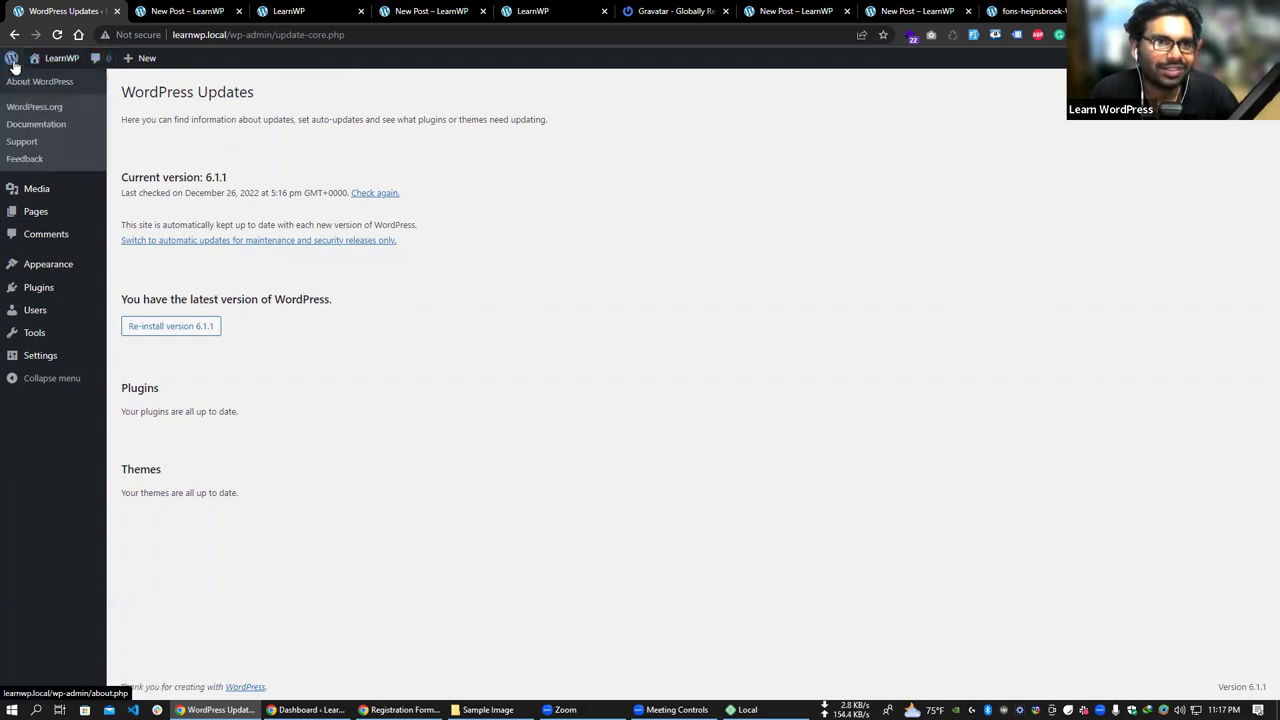